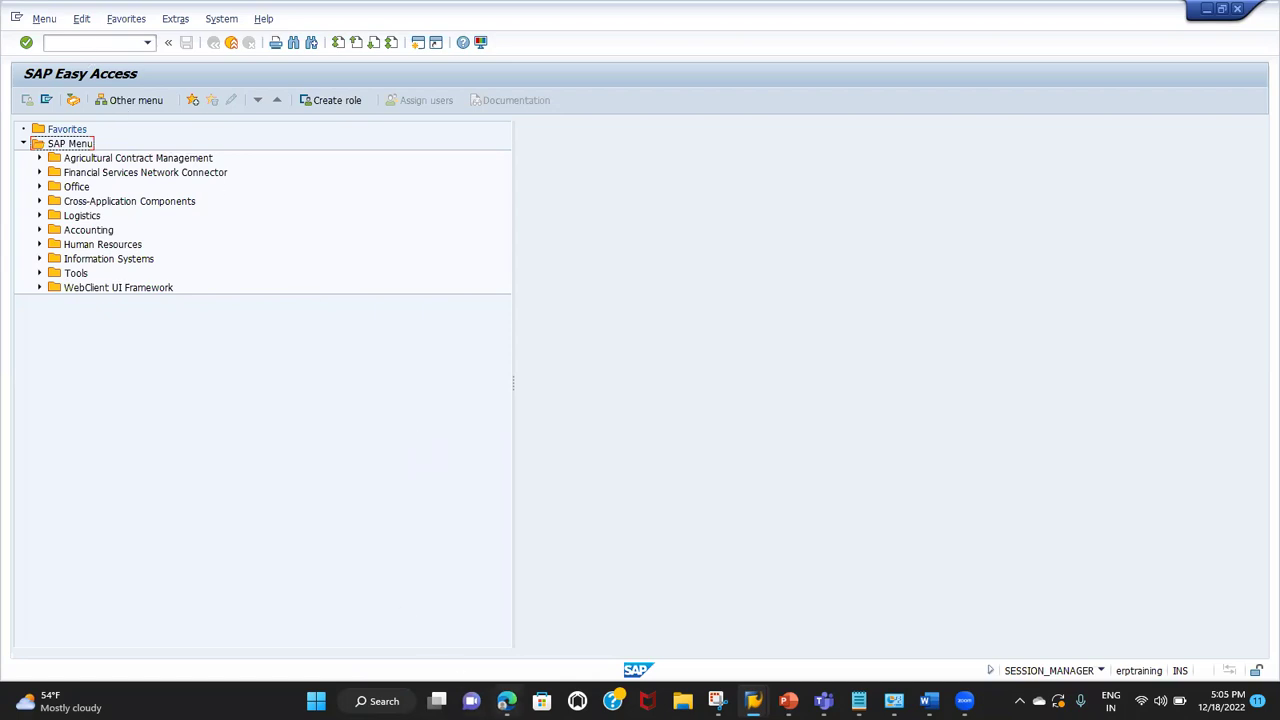
Step: Bring the Google Sheets spreadsheet forward and select cell G2 on the empty Sheet17
left_click(506, 700)
left_click(554, 437)
left_click(548, 198)
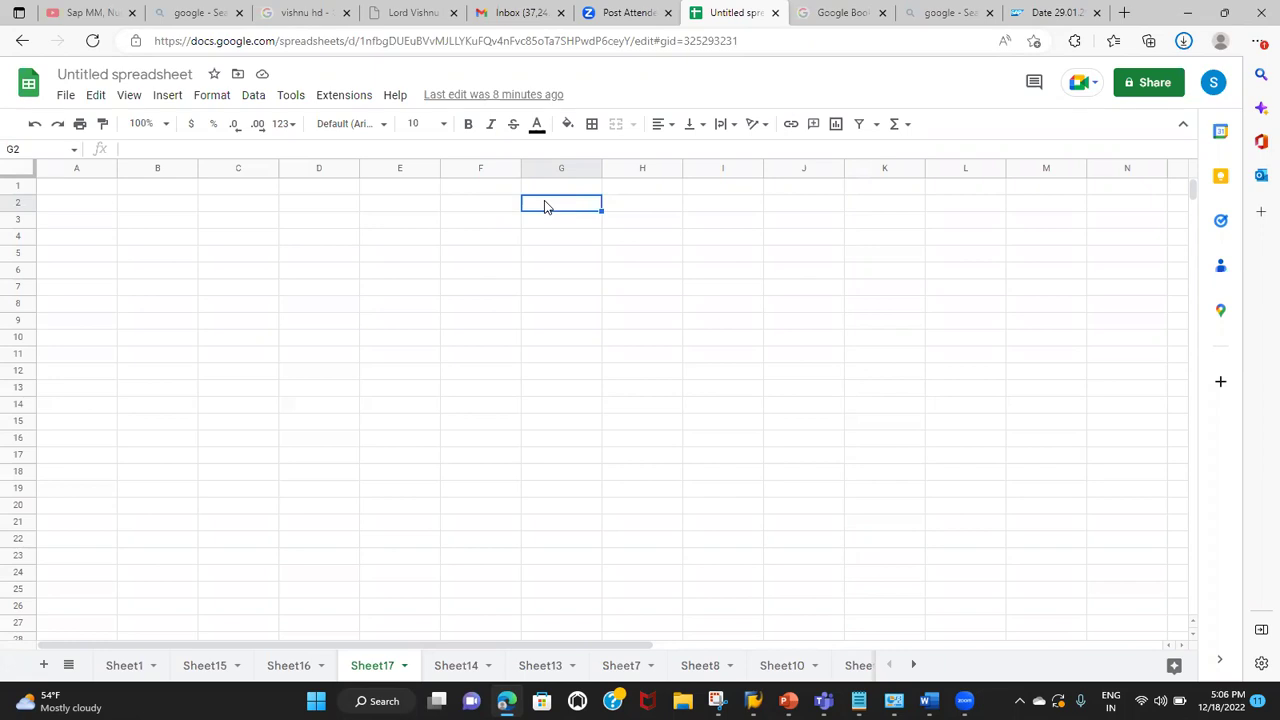
Step: Enter INQUIRY in G2 with its code IN in H2
type("INQUIRY")
left_click(631, 205)
type("IN")
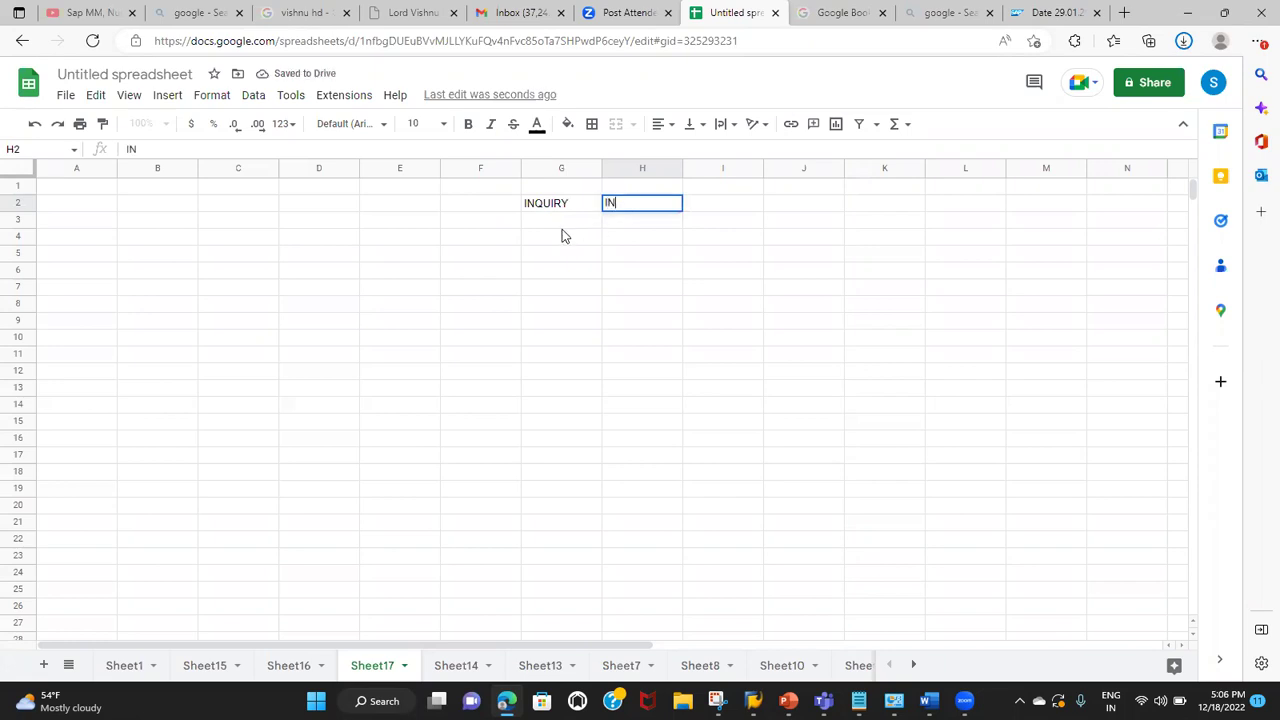
left_click(551, 240)
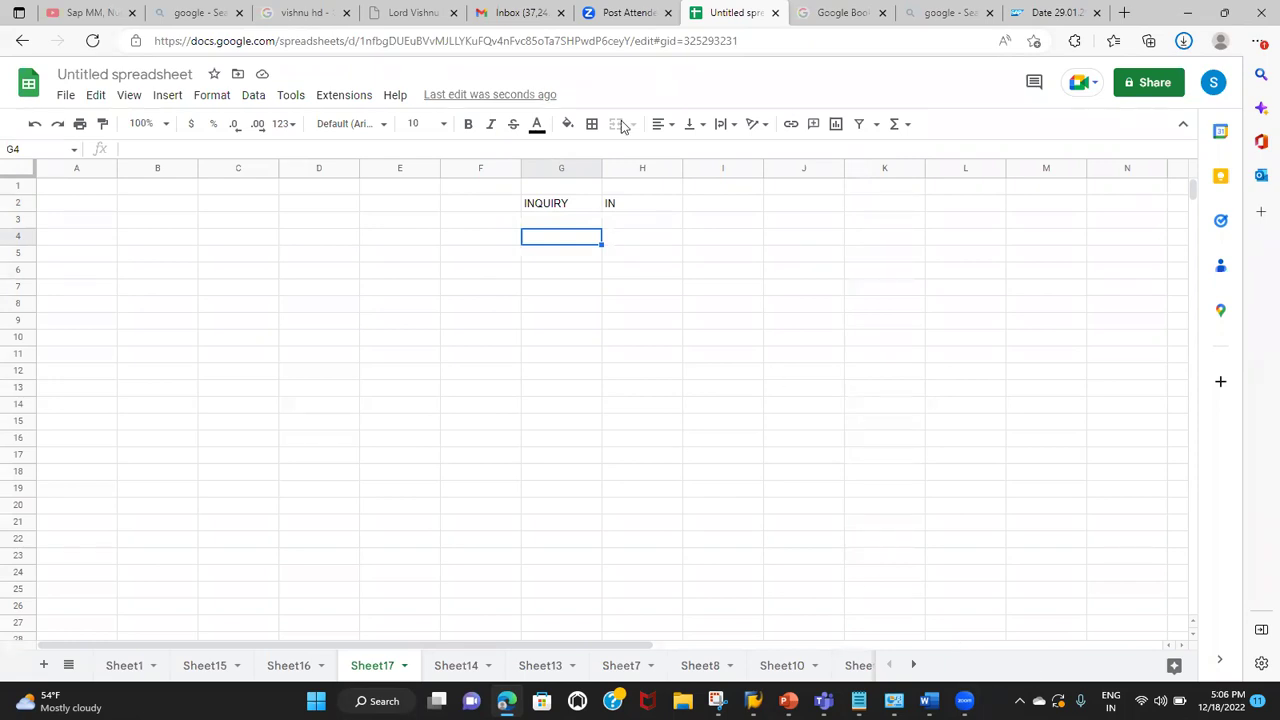
left_click(392, 206)
left_click(564, 592)
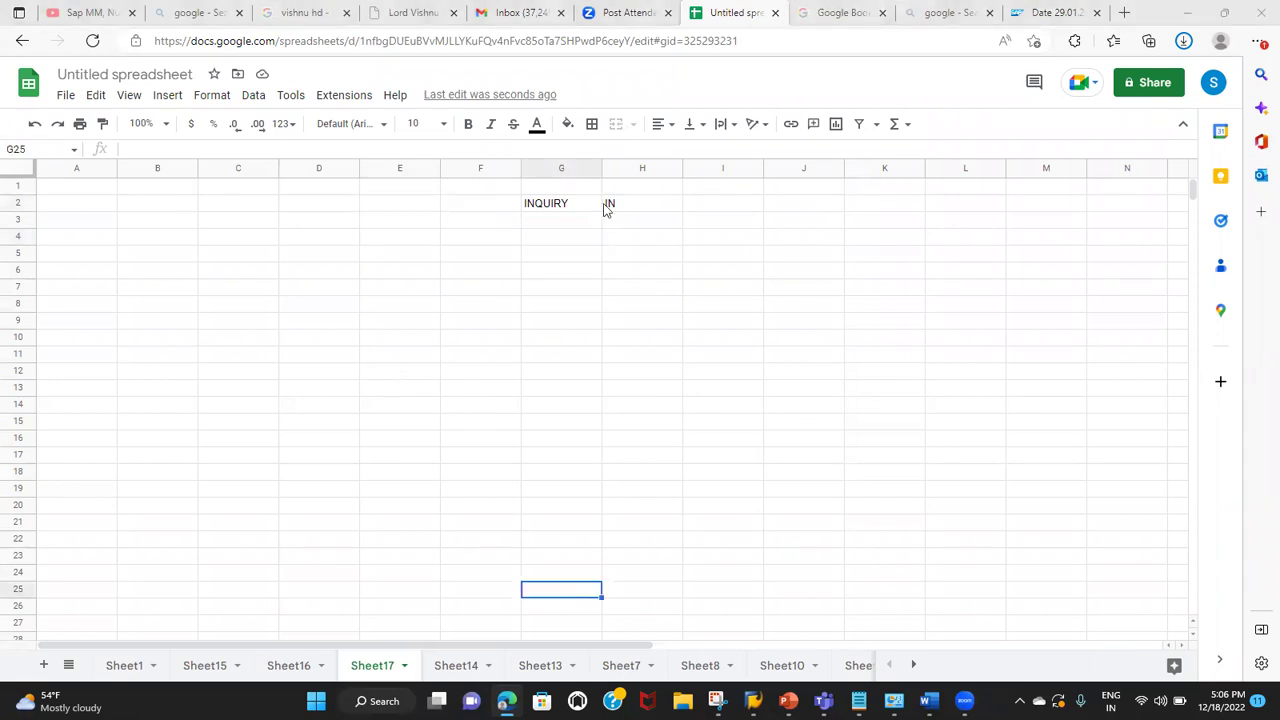
left_click(543, 234)
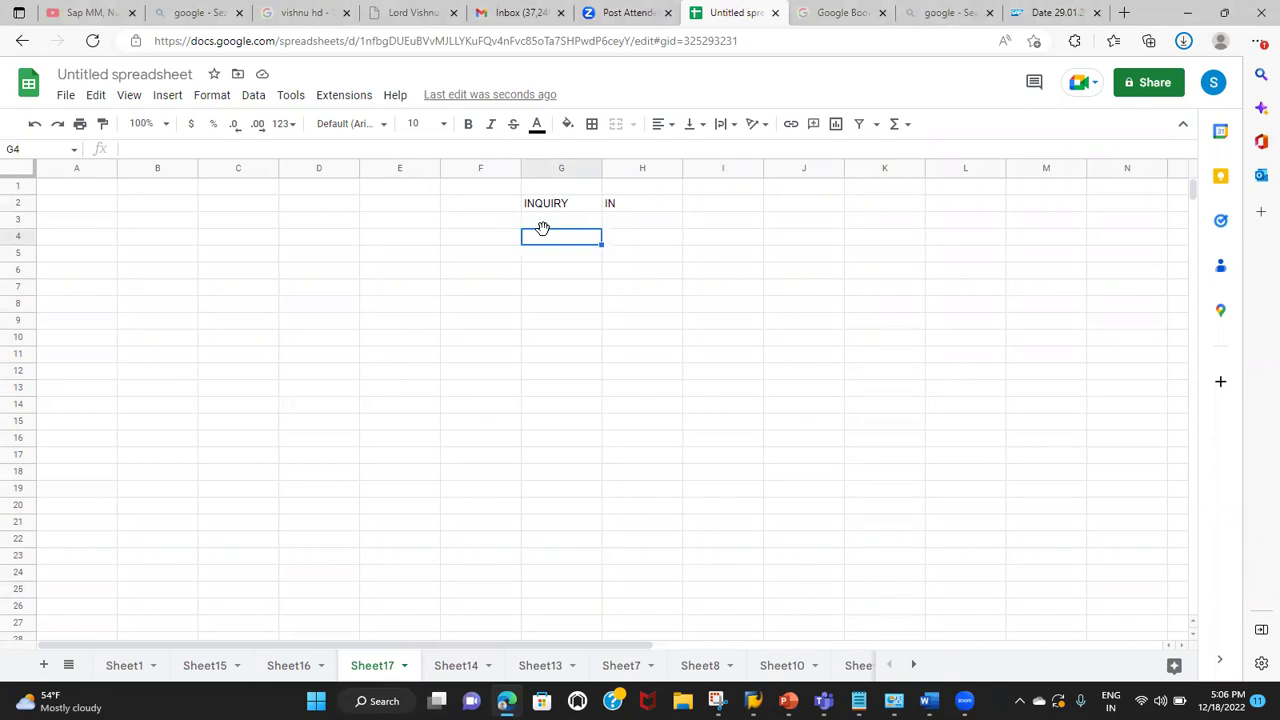
Step: Enter QUOTATION in G4 with code QT in H4, correcting the misspelled label
type("QUOA")
type("ATION")
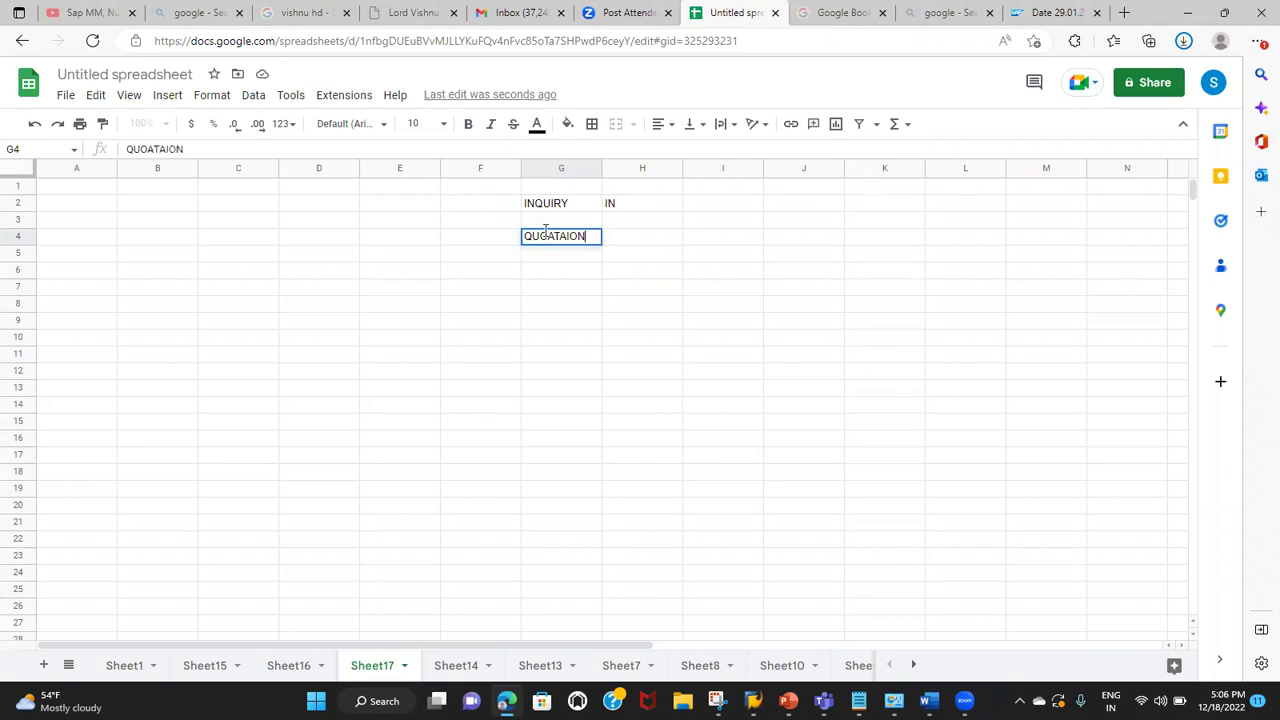
key("Tab")
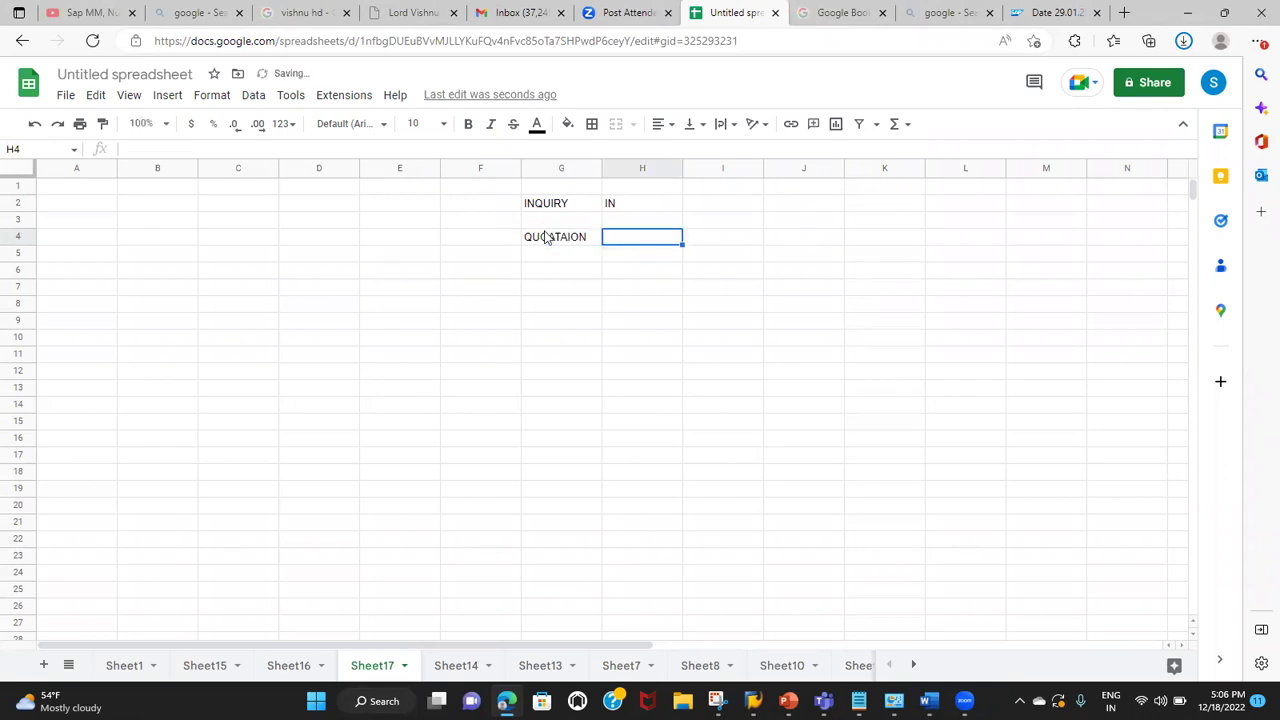
type("QT")
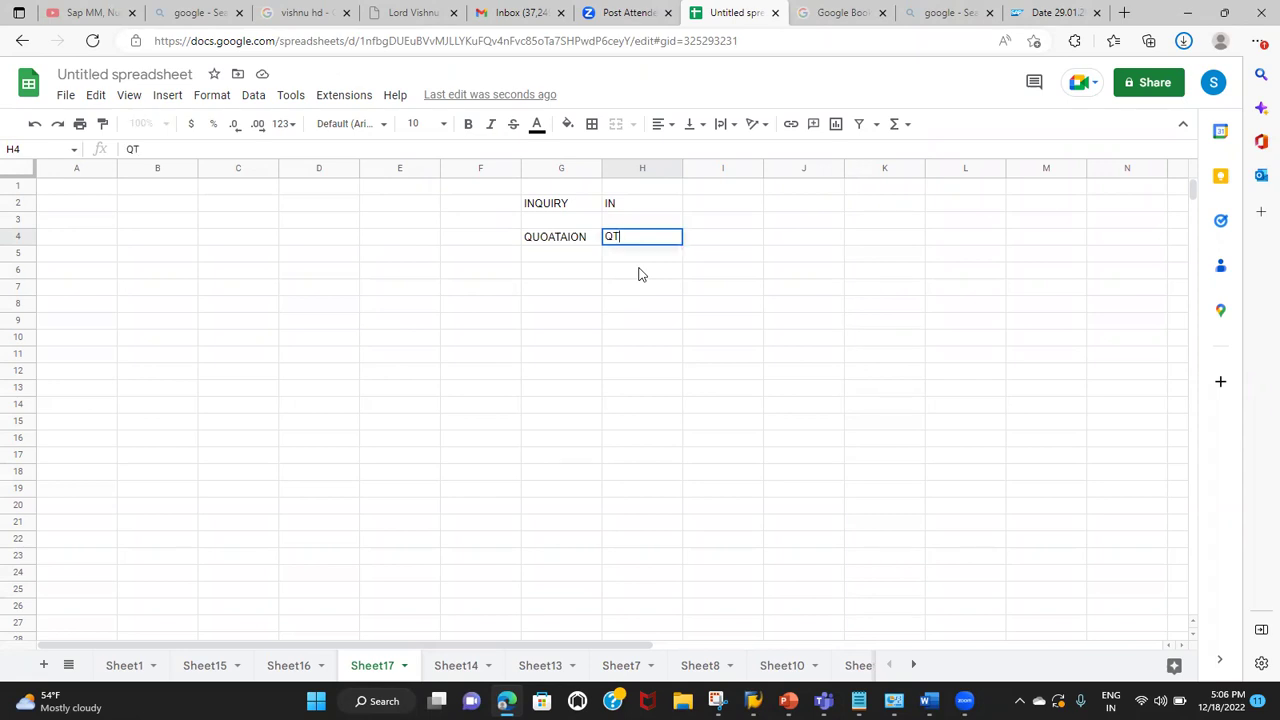
left_click(553, 243)
double_click(555, 237)
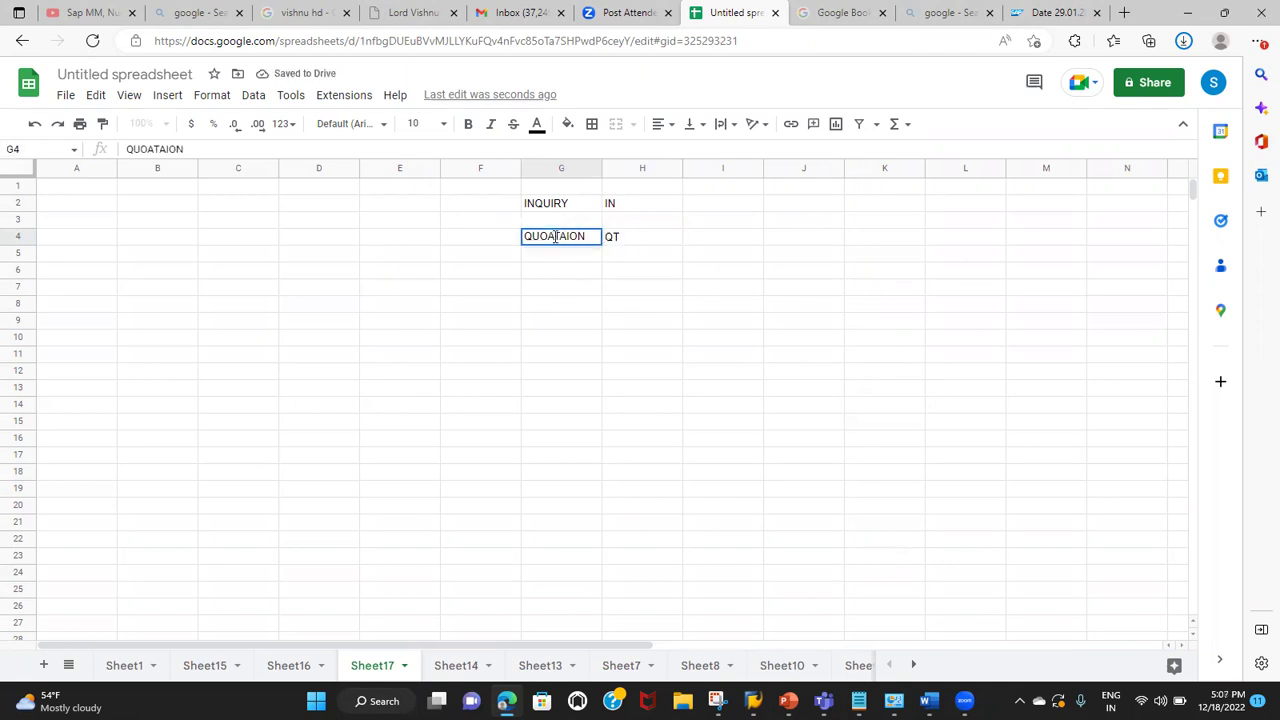
key("BackSpace")
key("BackSpace")
key("BackSpace")
key("BackSpace")
key("BackSpace")
key("BackSpace")
key("BackSpace")
type("OTATION")
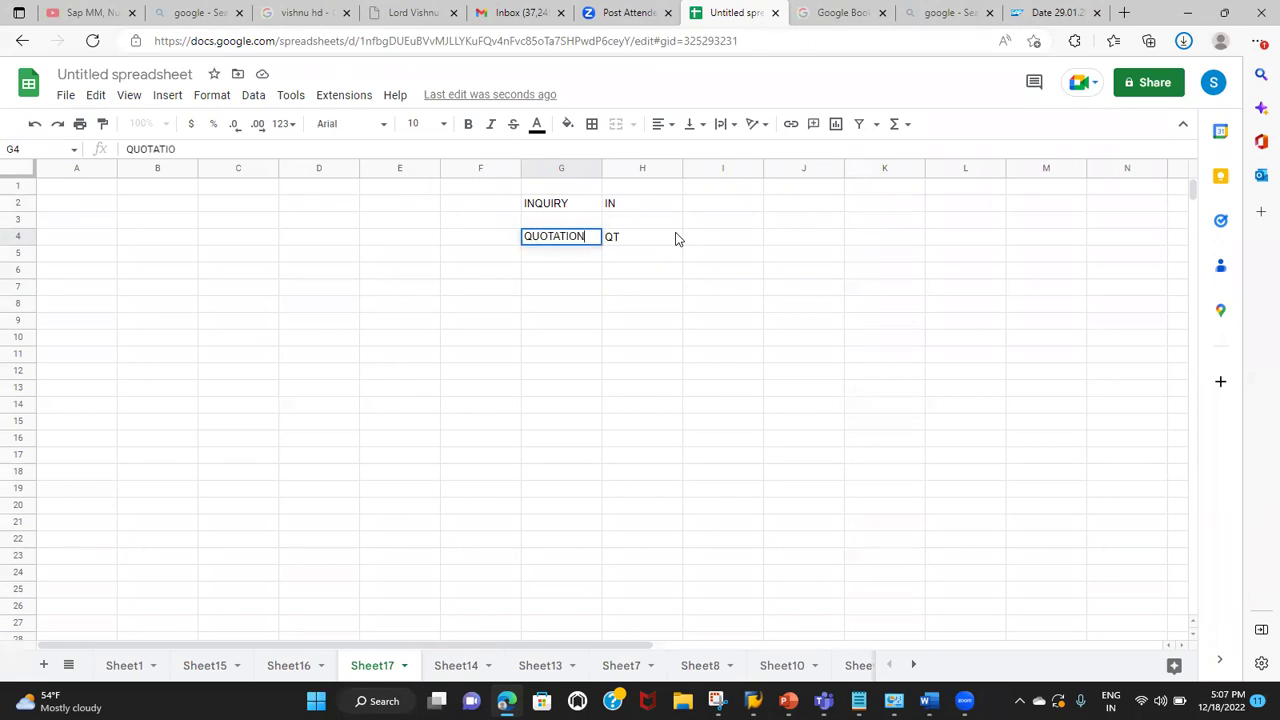
left_click(544, 265)
Step: Enter ORDER–OR in G6:H6 and DELIVERY–LF in G8:H8
type("ORDER")
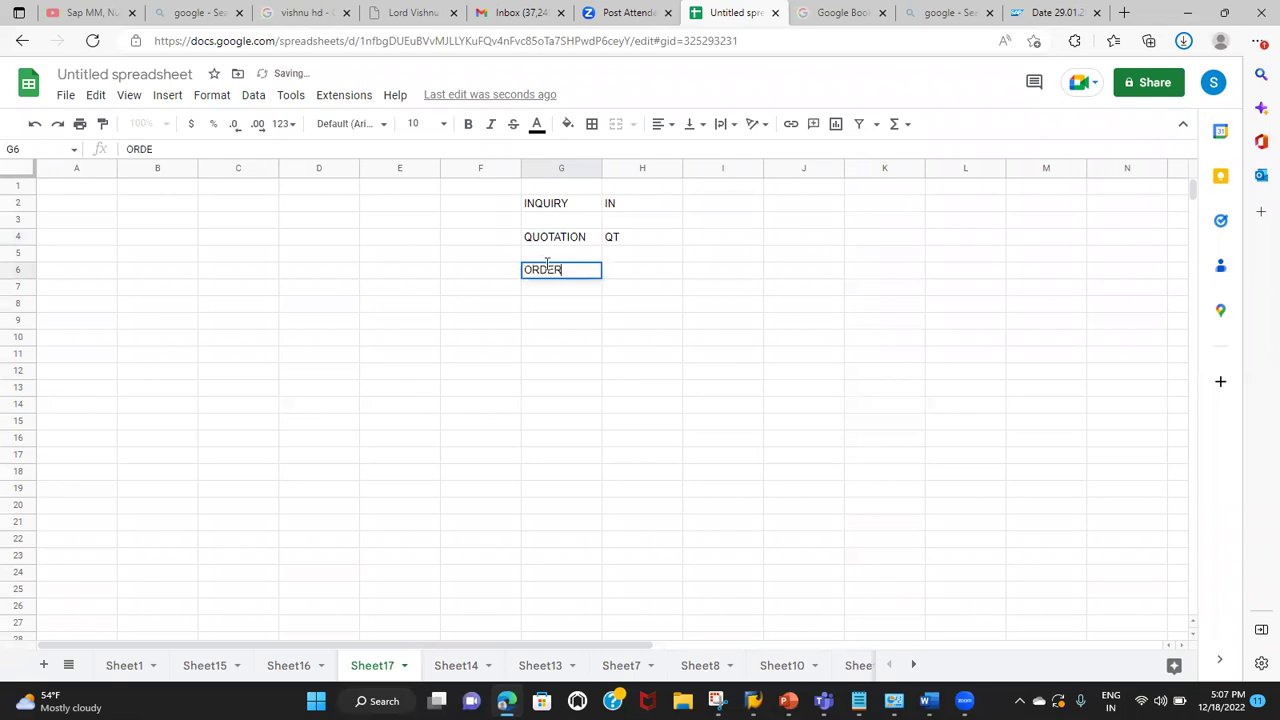
key("Tab")
type("OR")
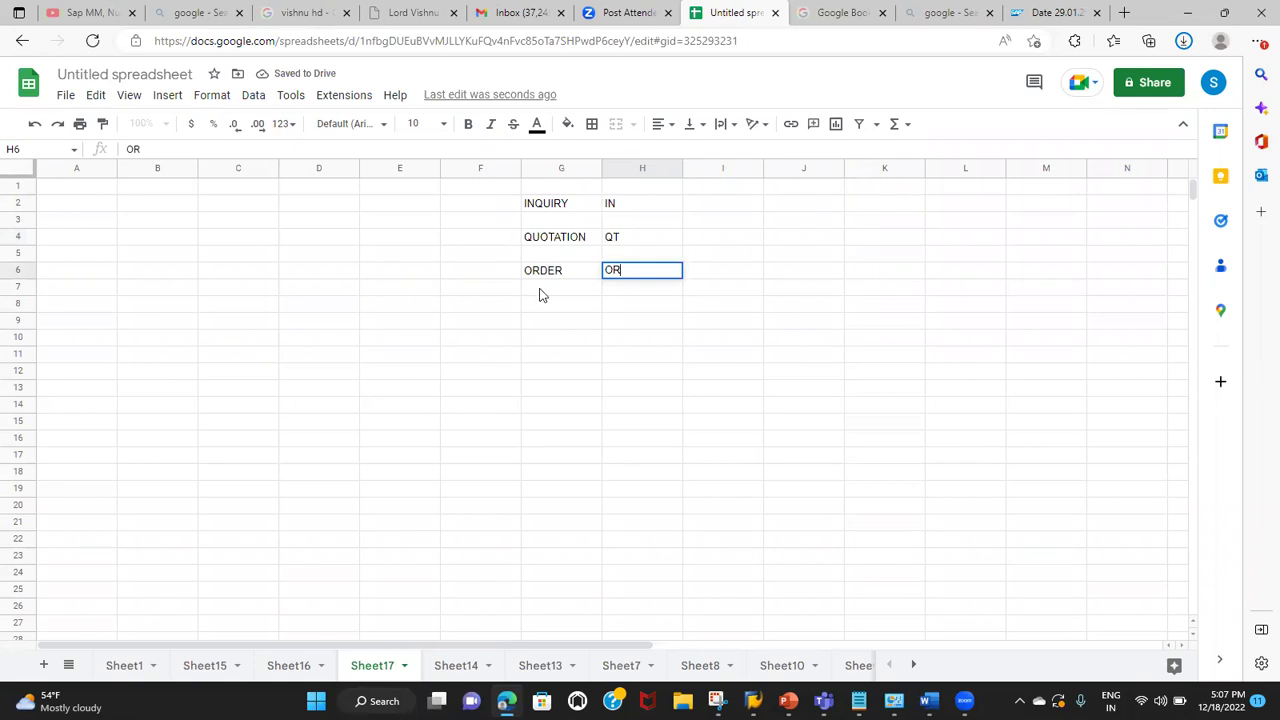
left_click(536, 308)
type("DELIVERY")
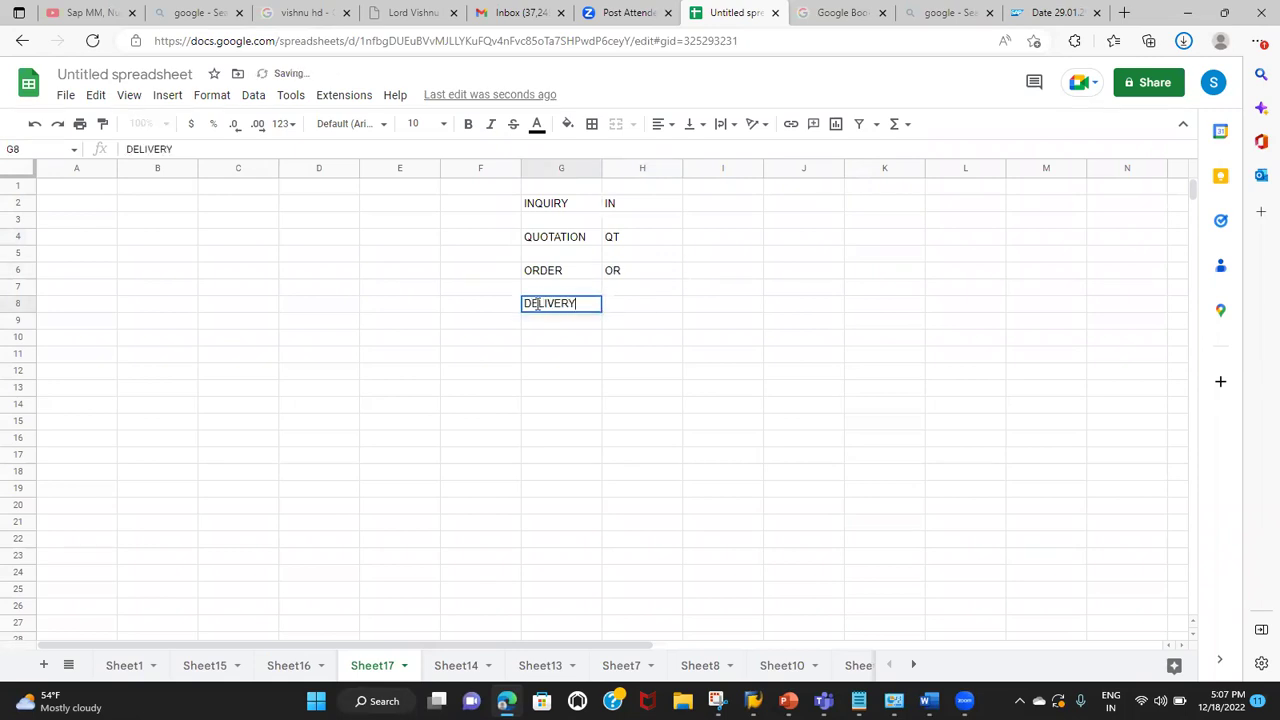
key("Tab")
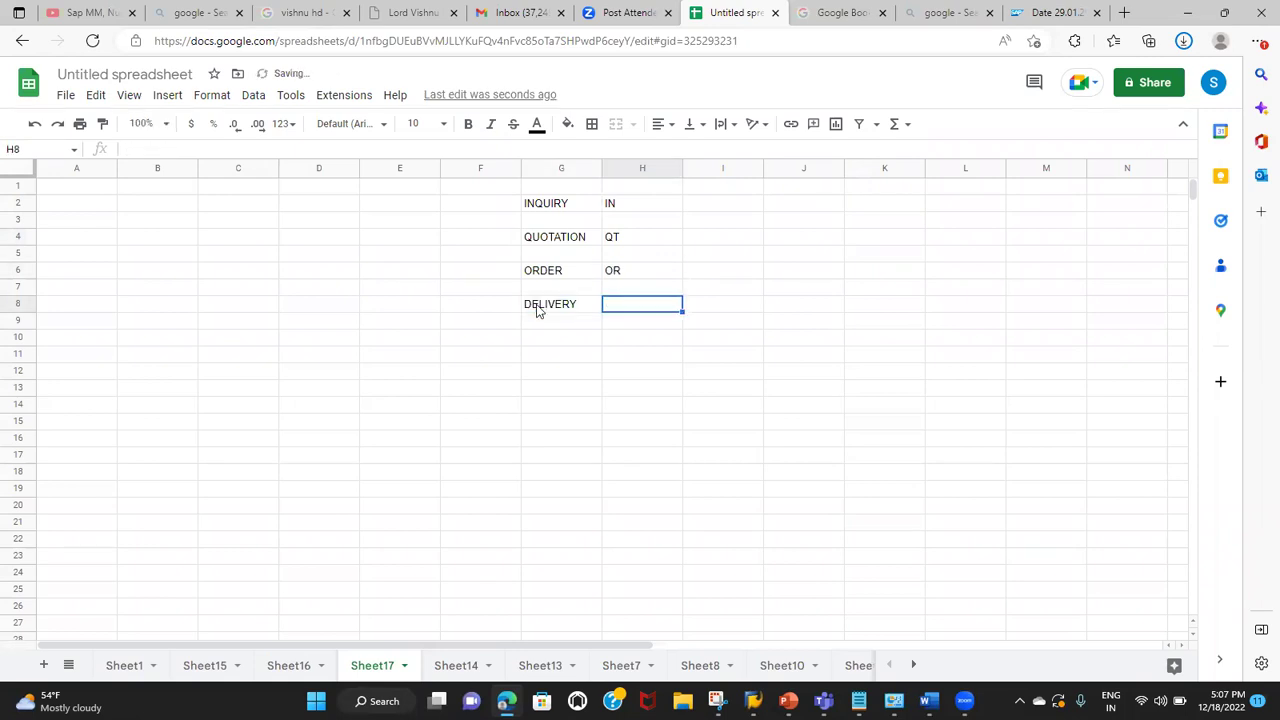
type("LF")
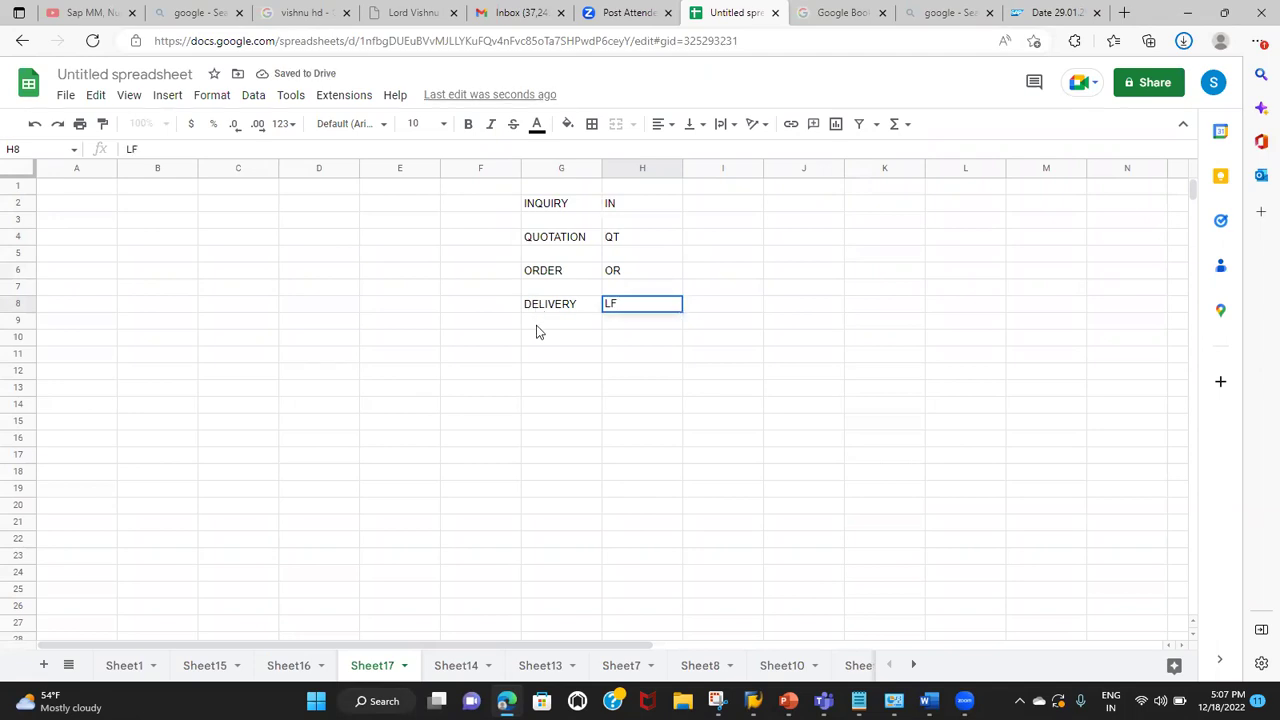
key("Return")
Step: Add the two-line sub-steps '-PICKING' and '-POST GOODS ISSUE' in cell G9
type("'-P")
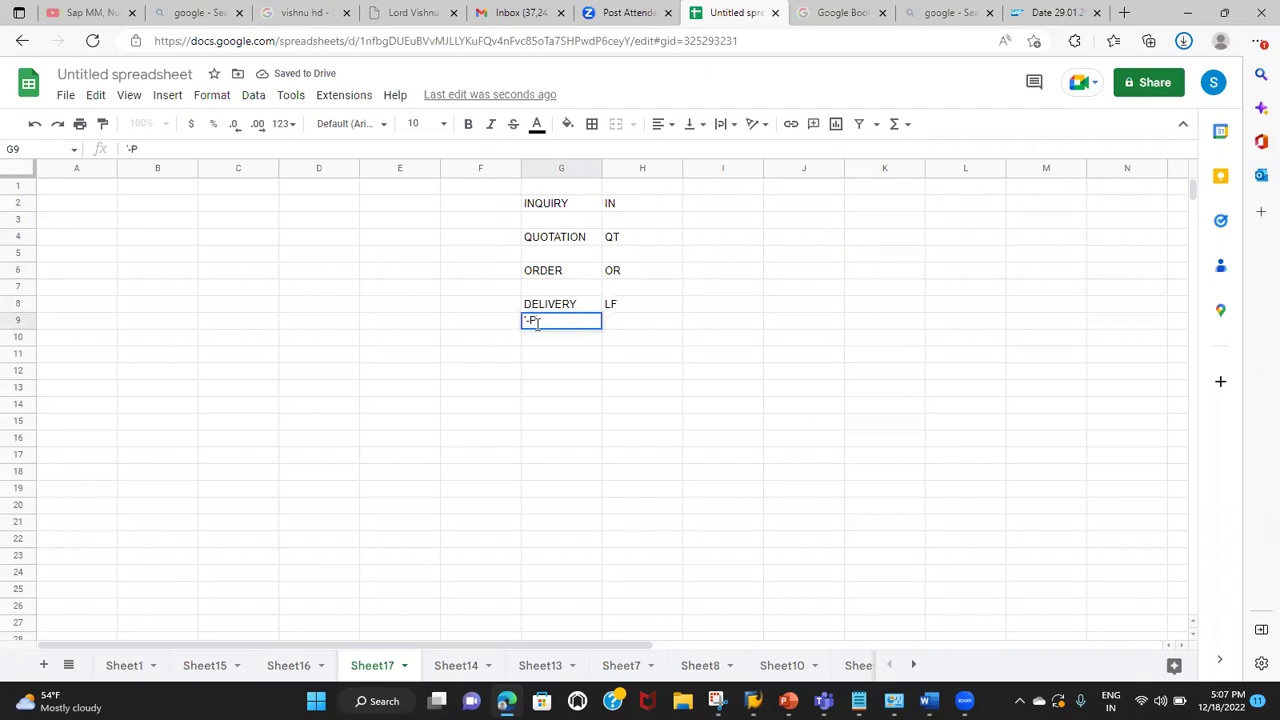
type("ICKING")
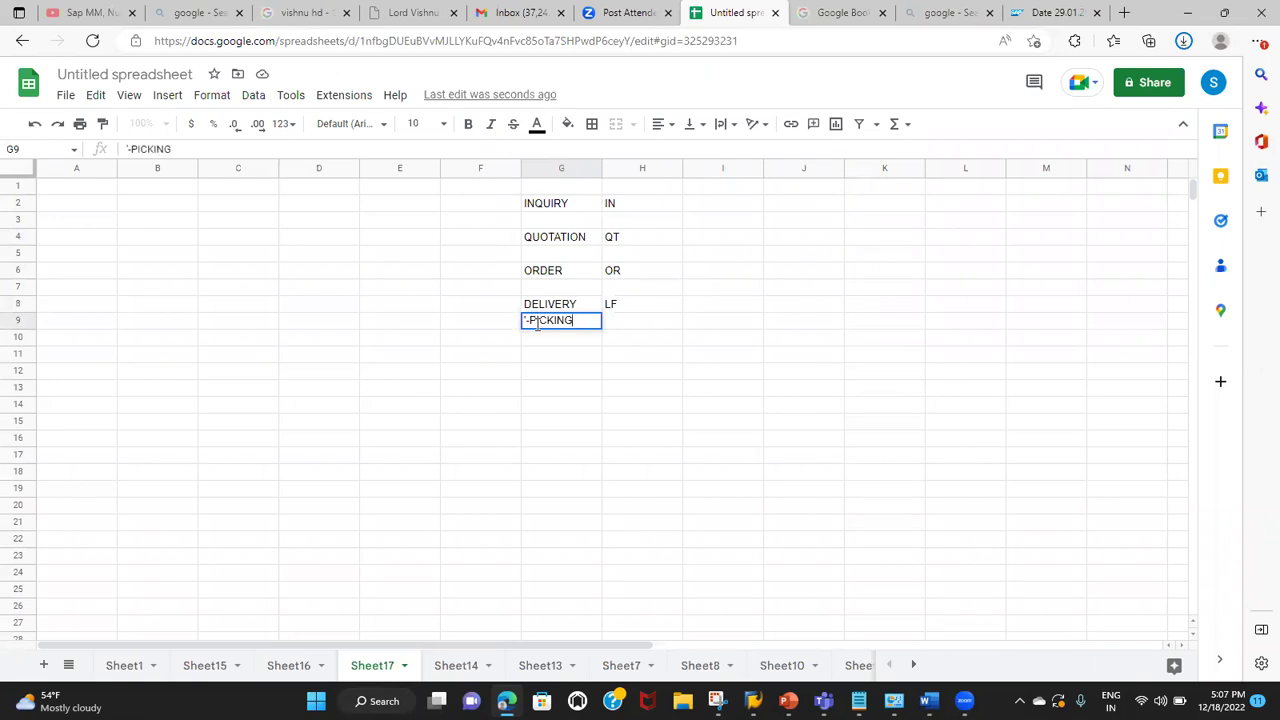
key("alt+Return")
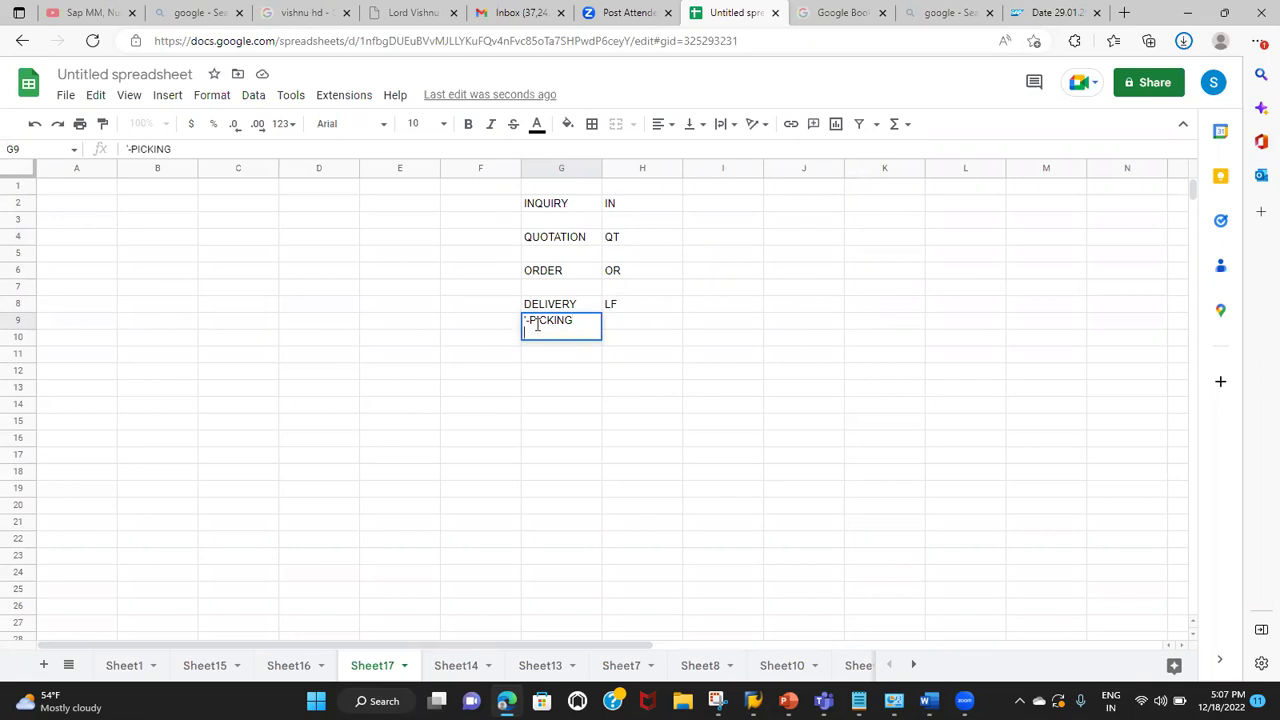
type("'-POST GOODS ISSUE")
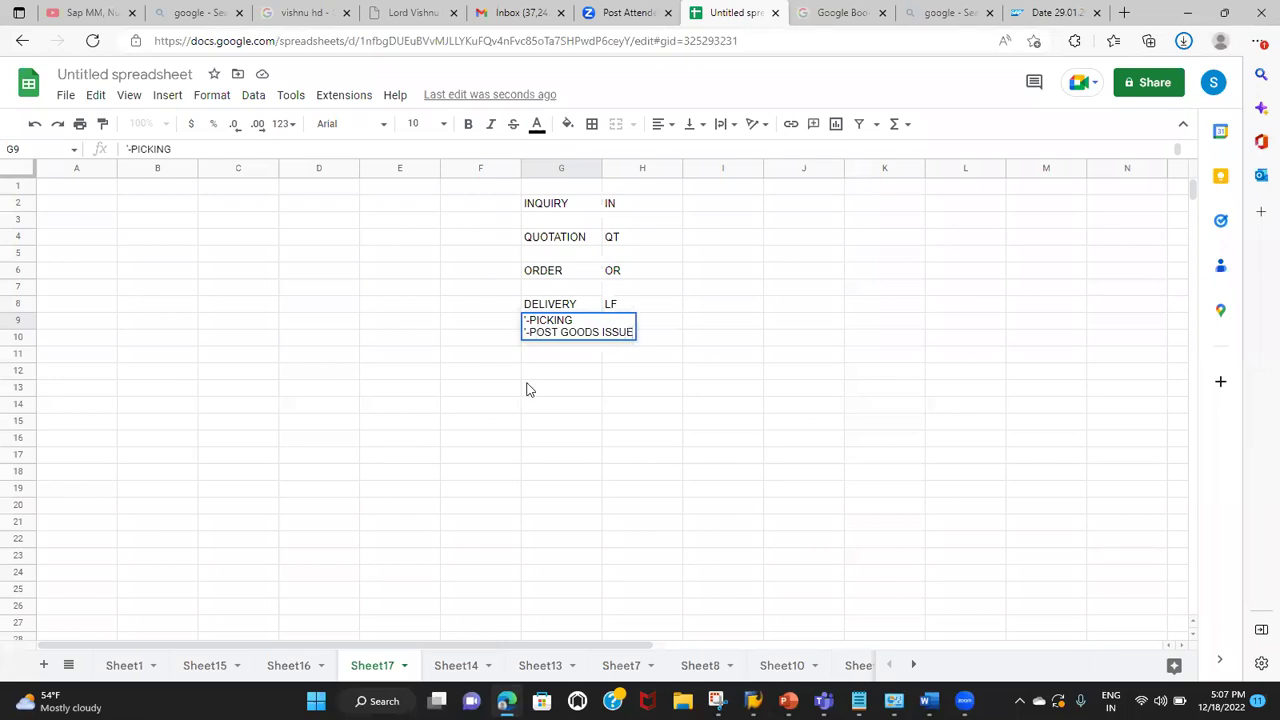
left_click(530, 390)
Step: Enter BILLING with code F2 in G10:H10
left_click(543, 353)
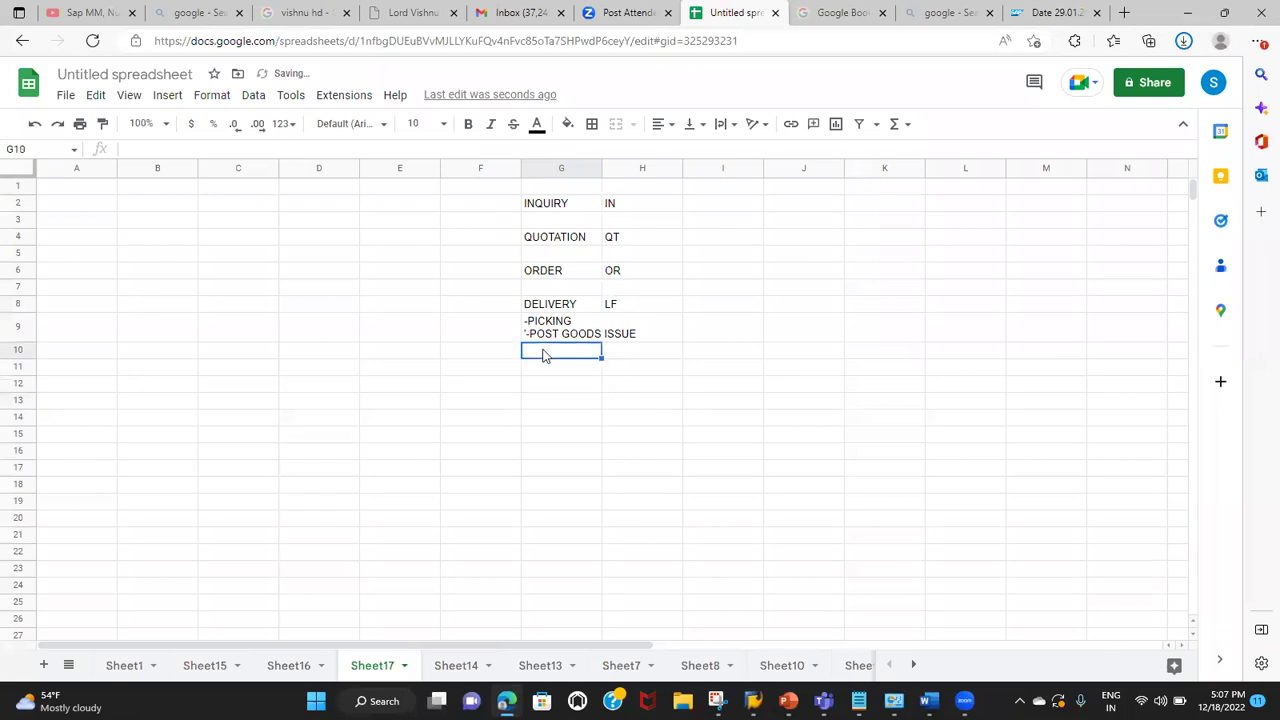
type("BILLING")
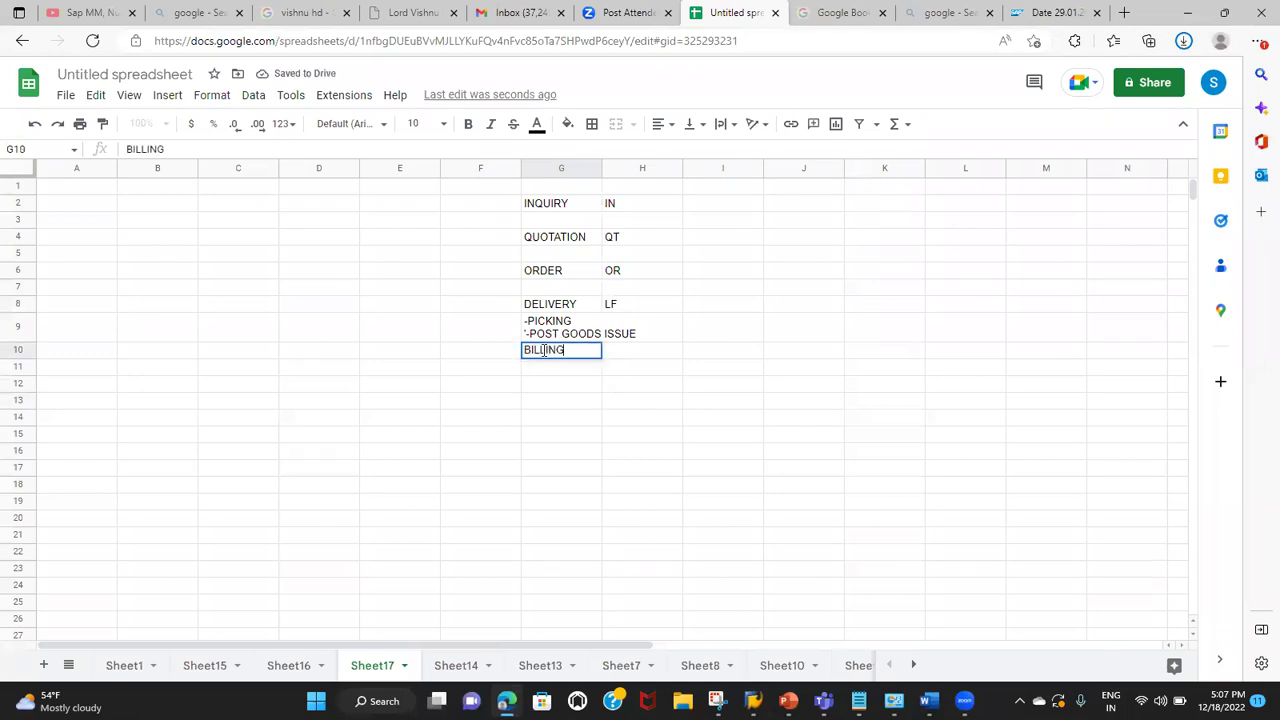
key("Tab")
type("F2")
left_click(628, 212)
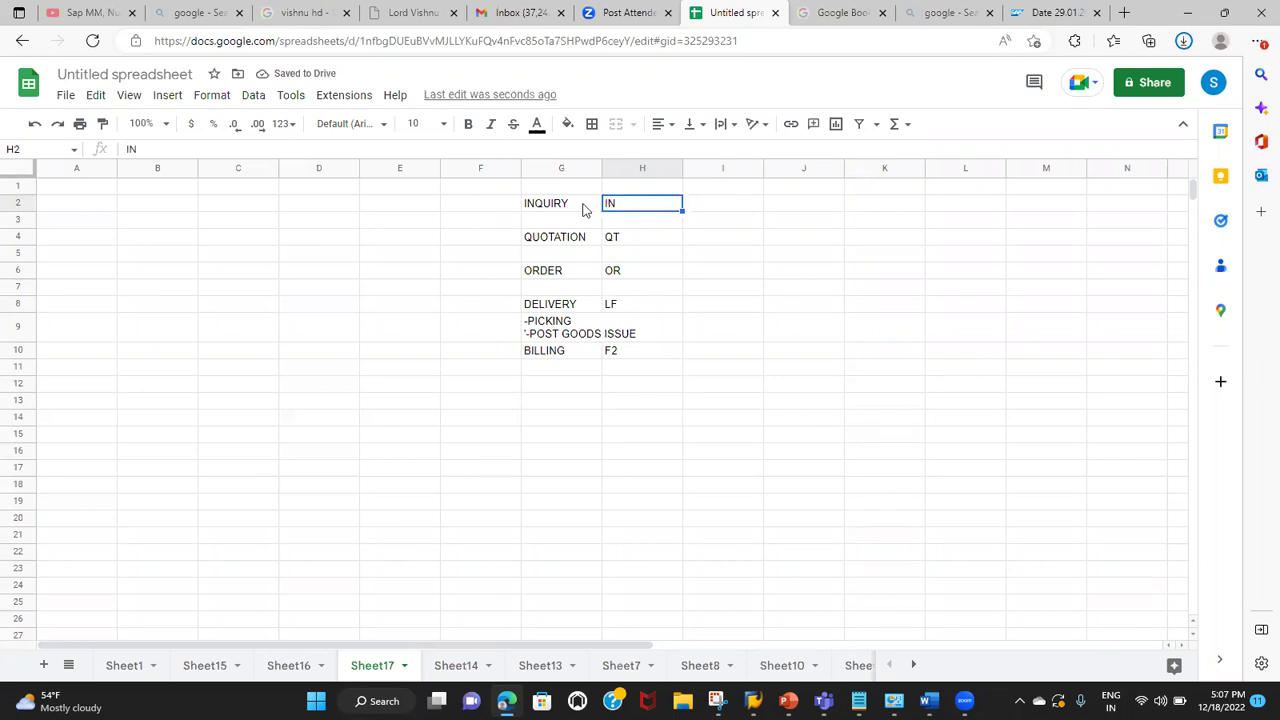
left_click(585, 208)
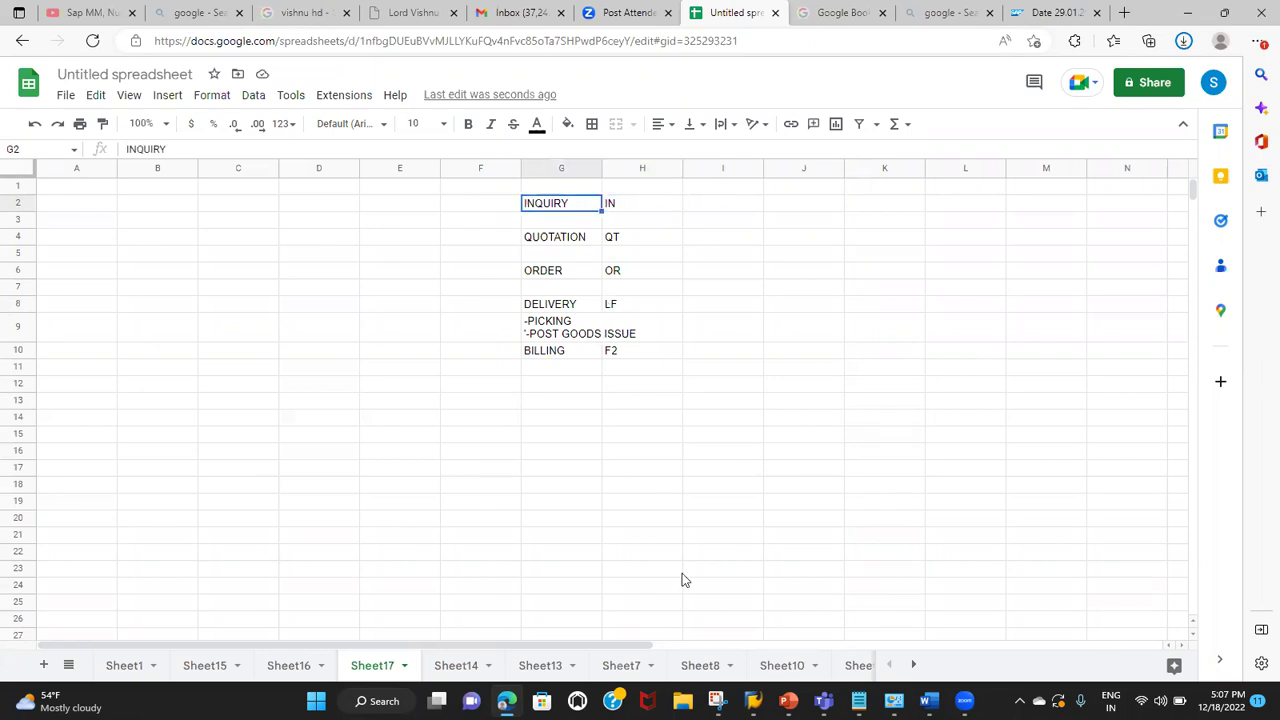
Step: Switch to SAP and start transaction VA11 to create an inquiry
mouse_move(753, 700)
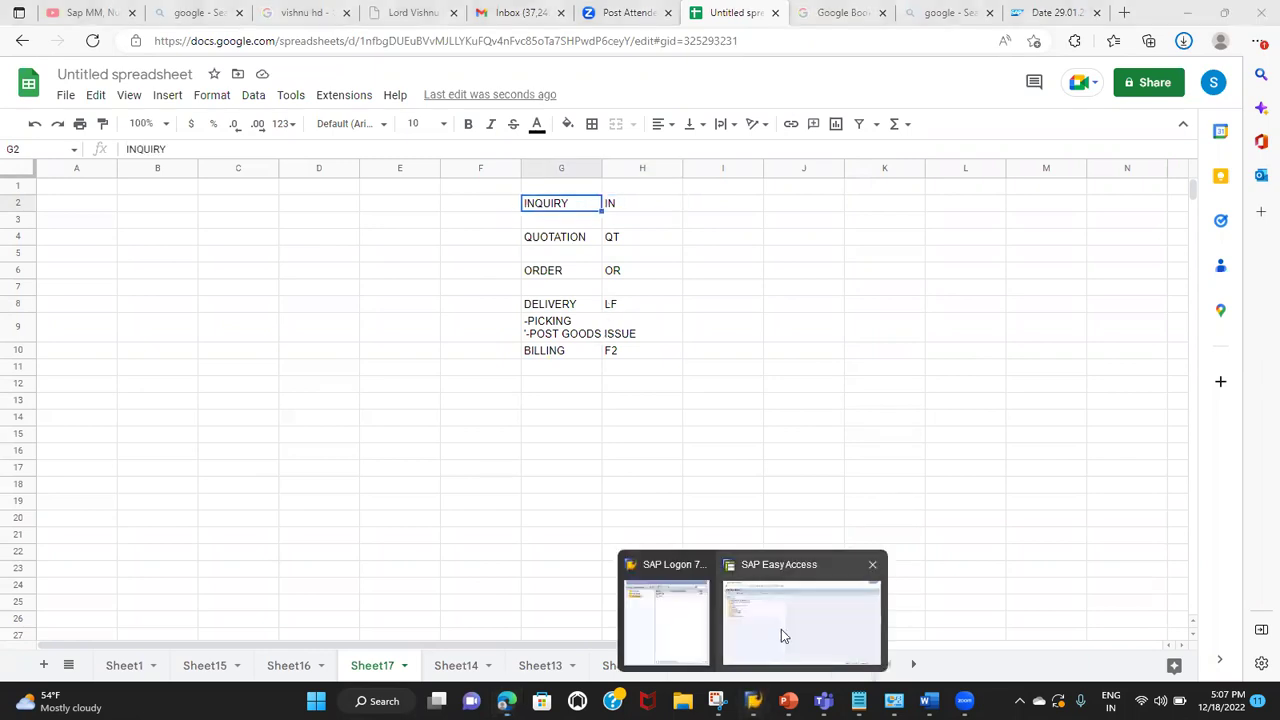
left_click(781, 629)
left_click(85, 39)
type("VA11")
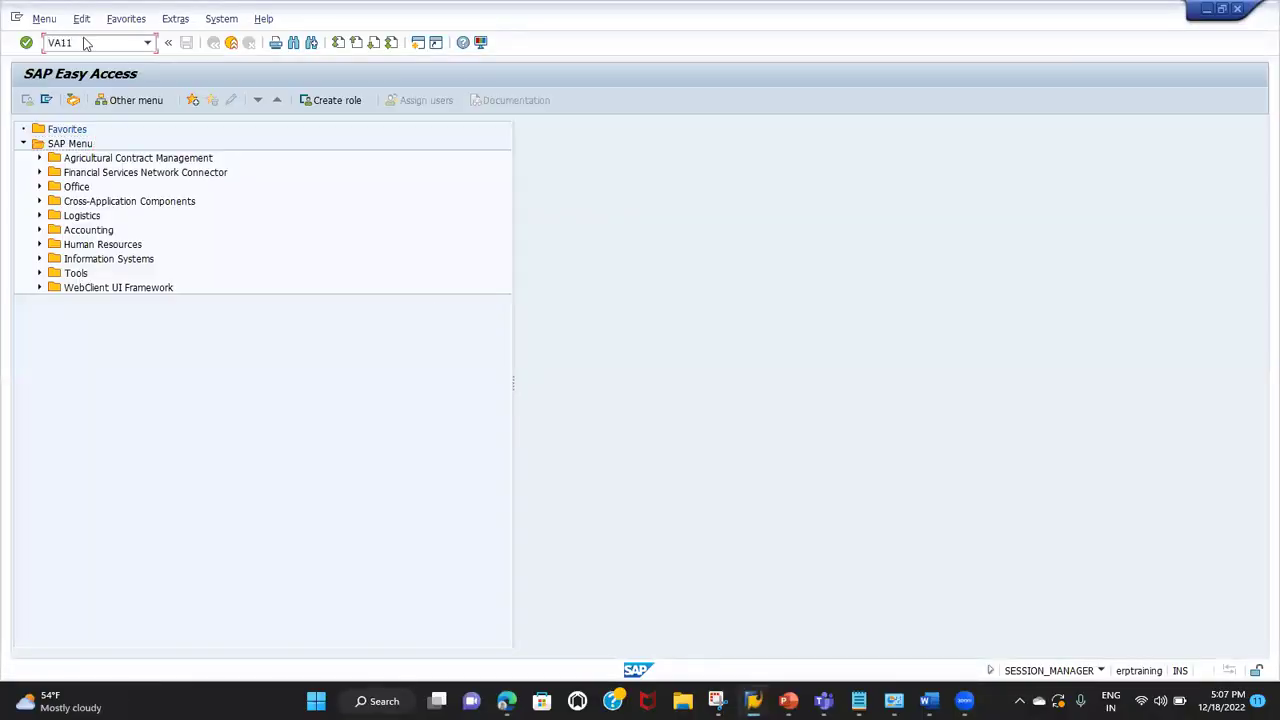
key("Return")
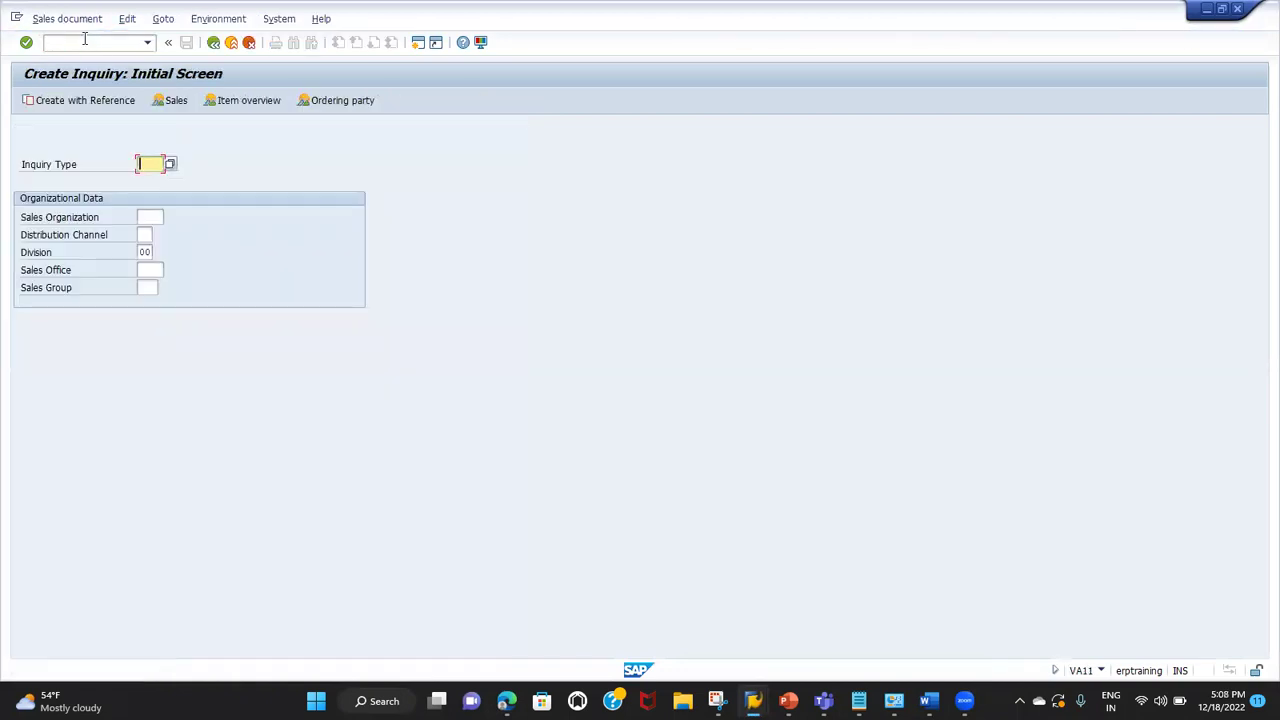
Step: Enter inquiry type IN, sales org TG01, channel T1, division T1 and continue to the overview
type("IN")
key("Tab")
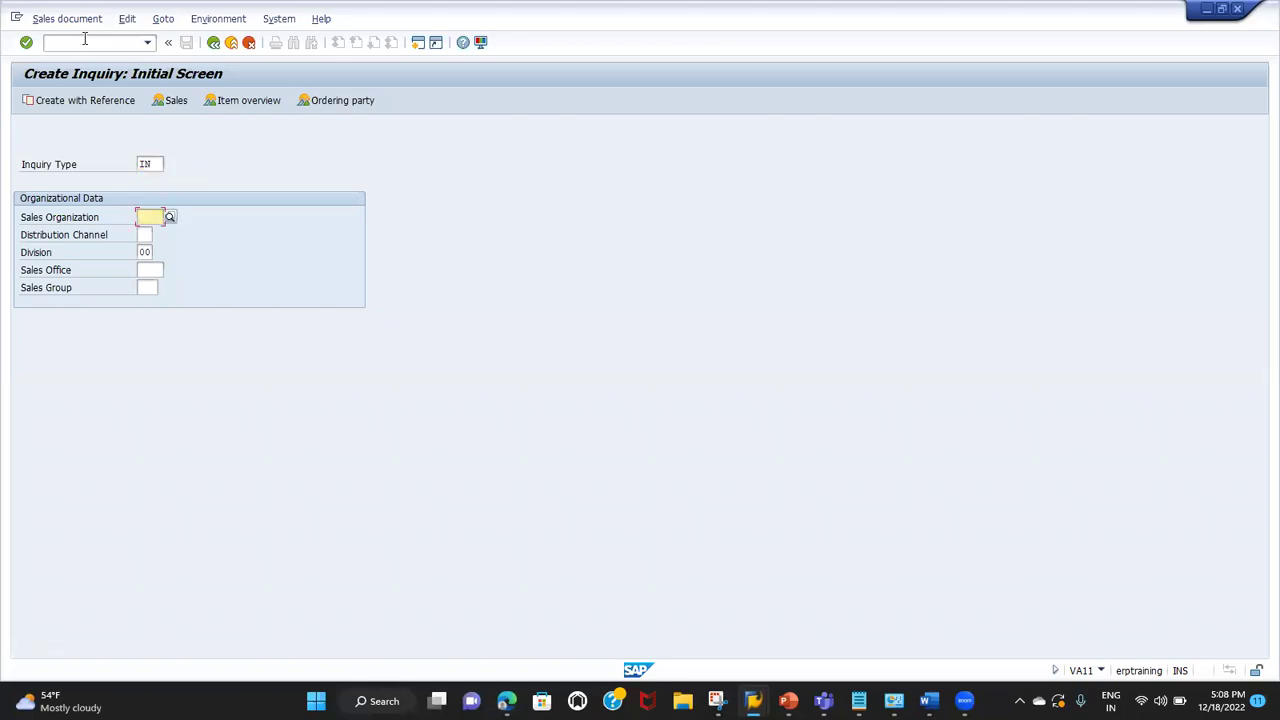
type("TG01")
key("Tab")
type("T1")
key("Tab")
type("T1")
key("Return")
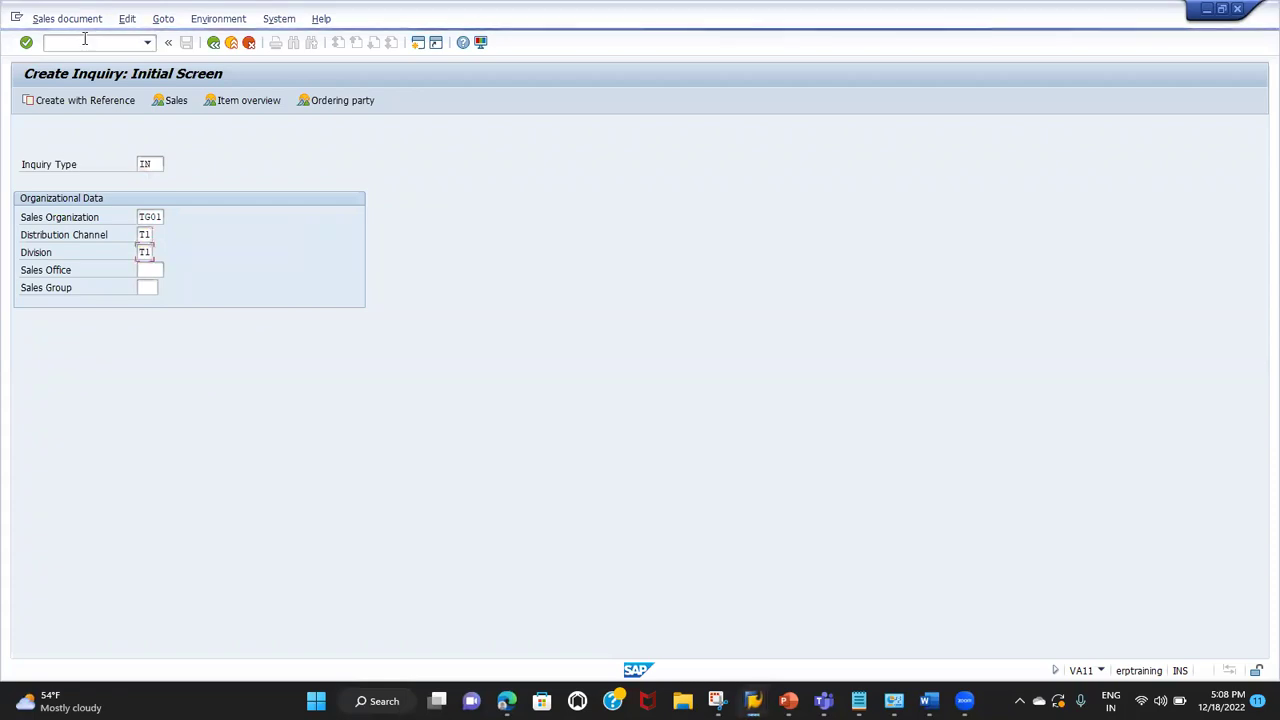
left_click(150, 217)
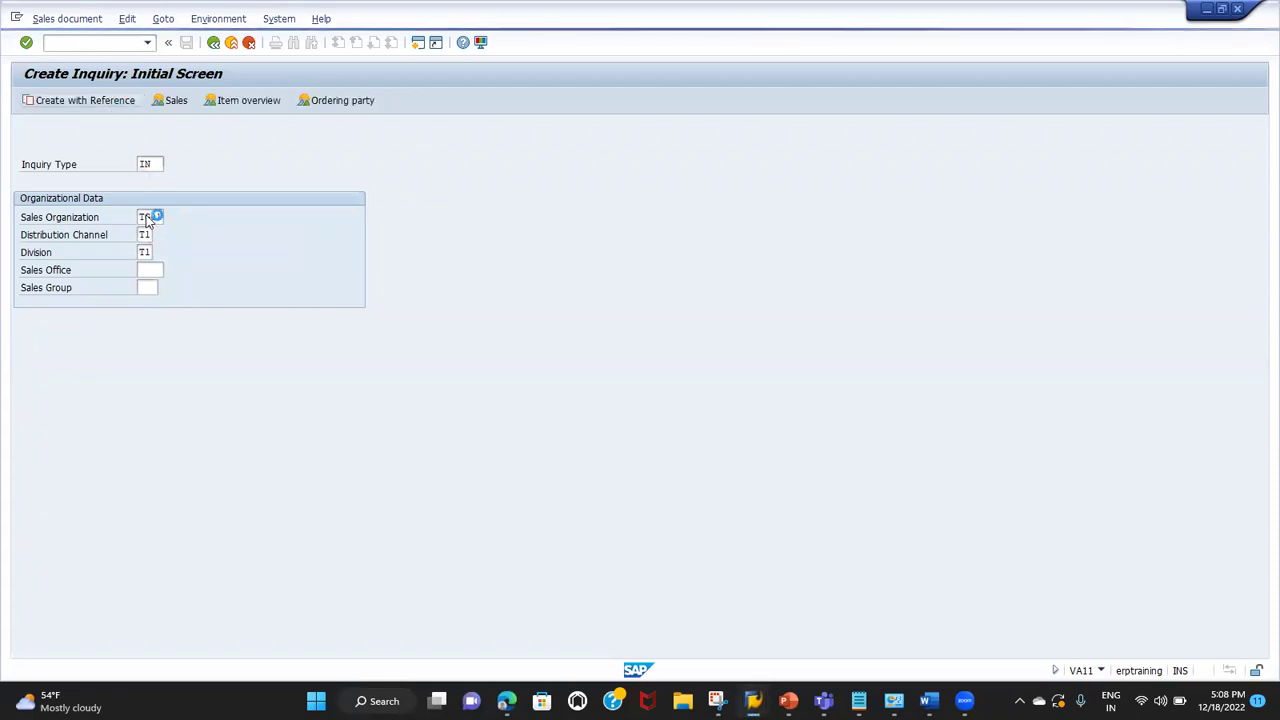
key("Return")
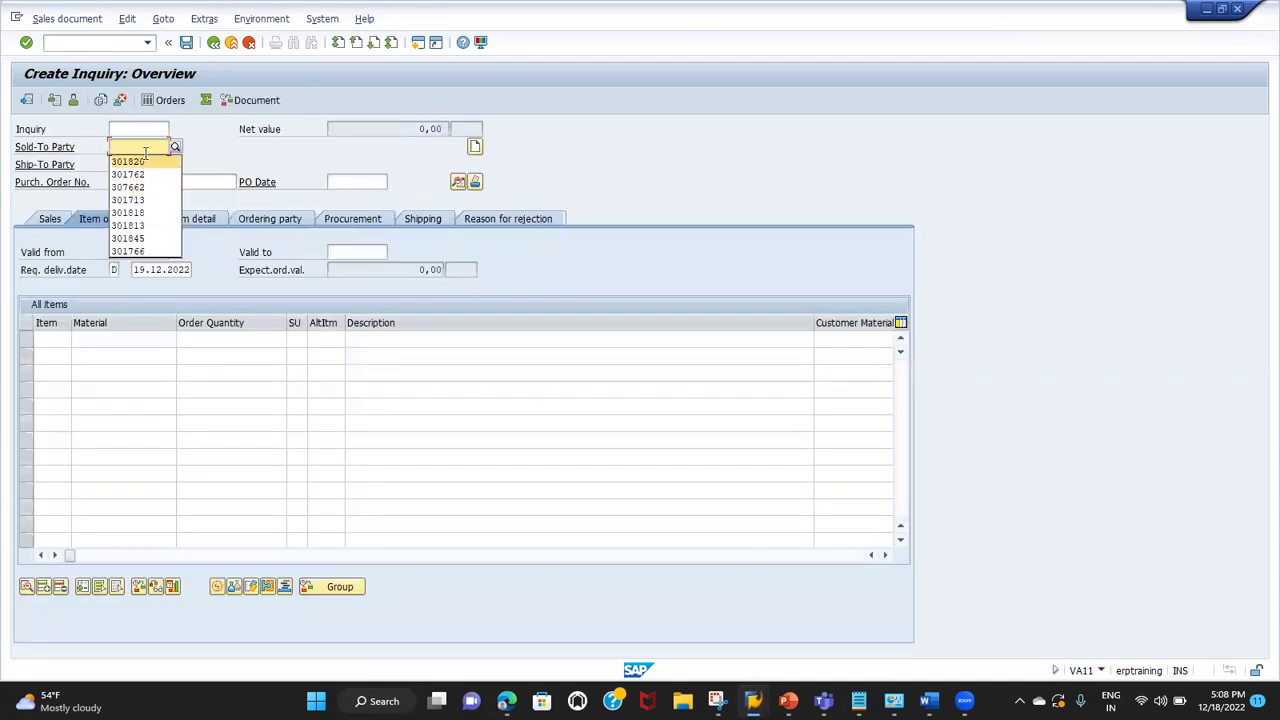
Step: Choose the sold-to customer, PO number TEST ORDER and PO date 19.12.2022
left_click(145, 162)
left_click(138, 183)
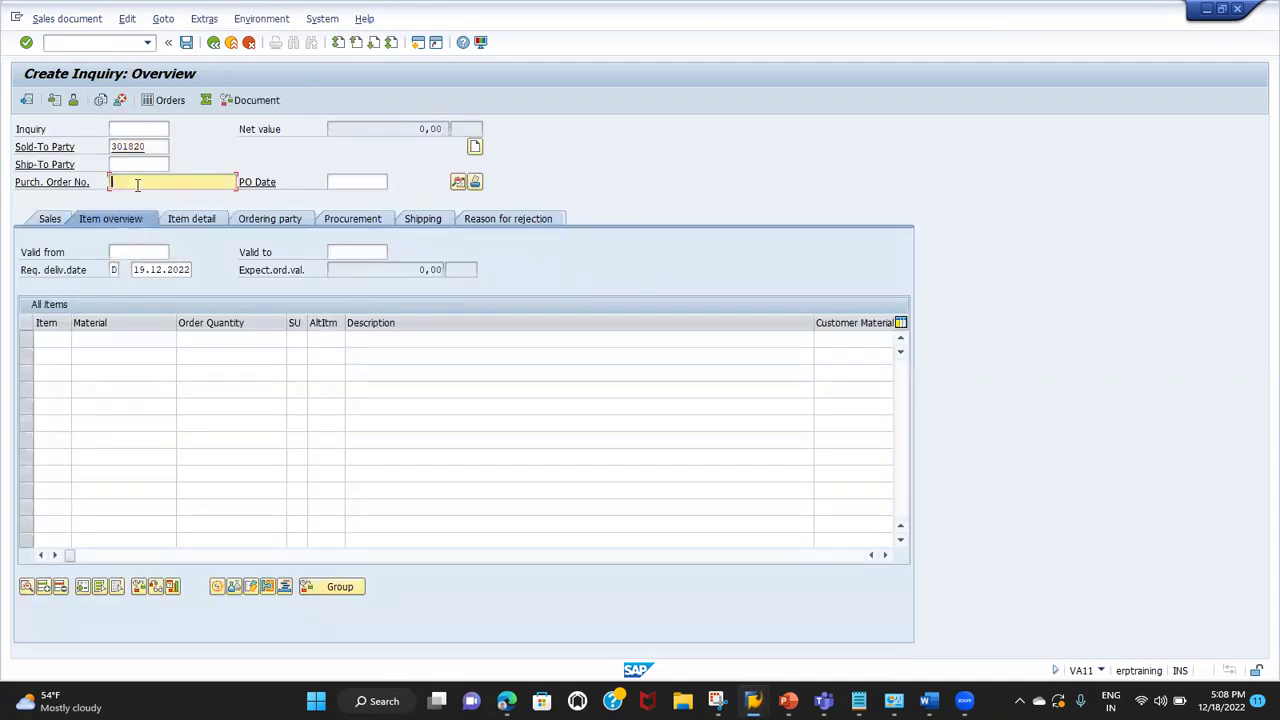
type("TEST")
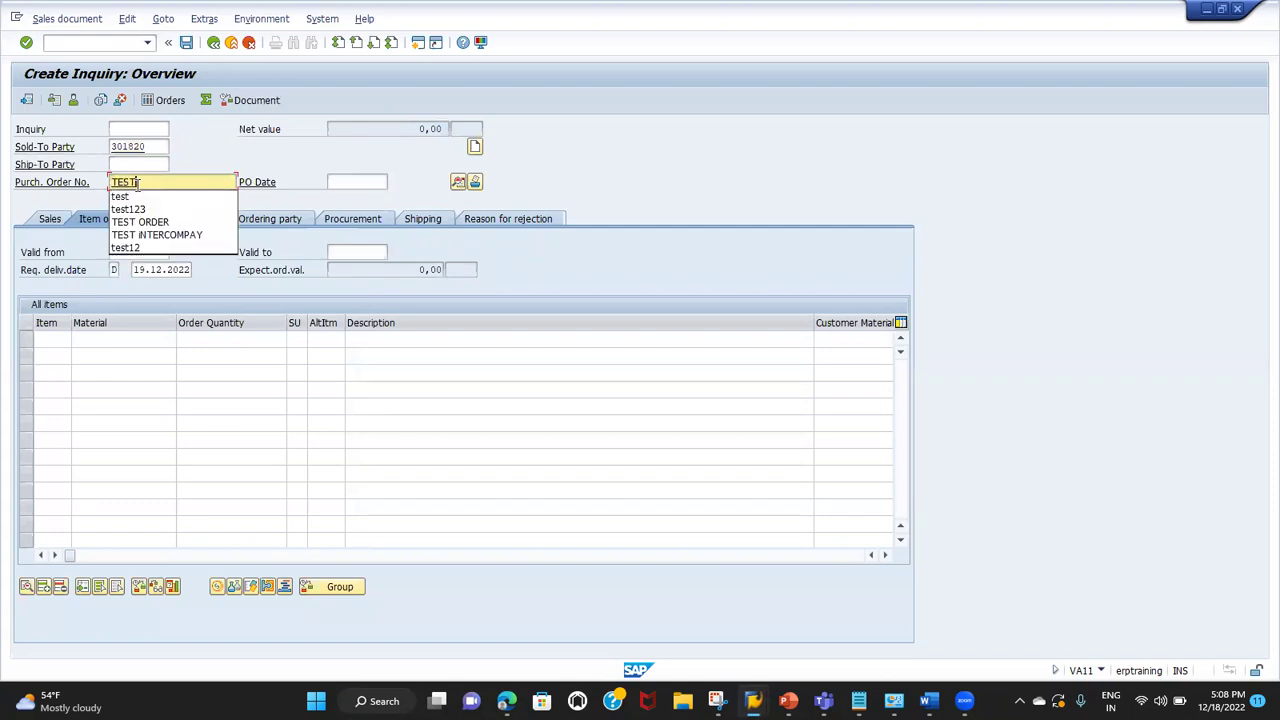
type(" ORDER")
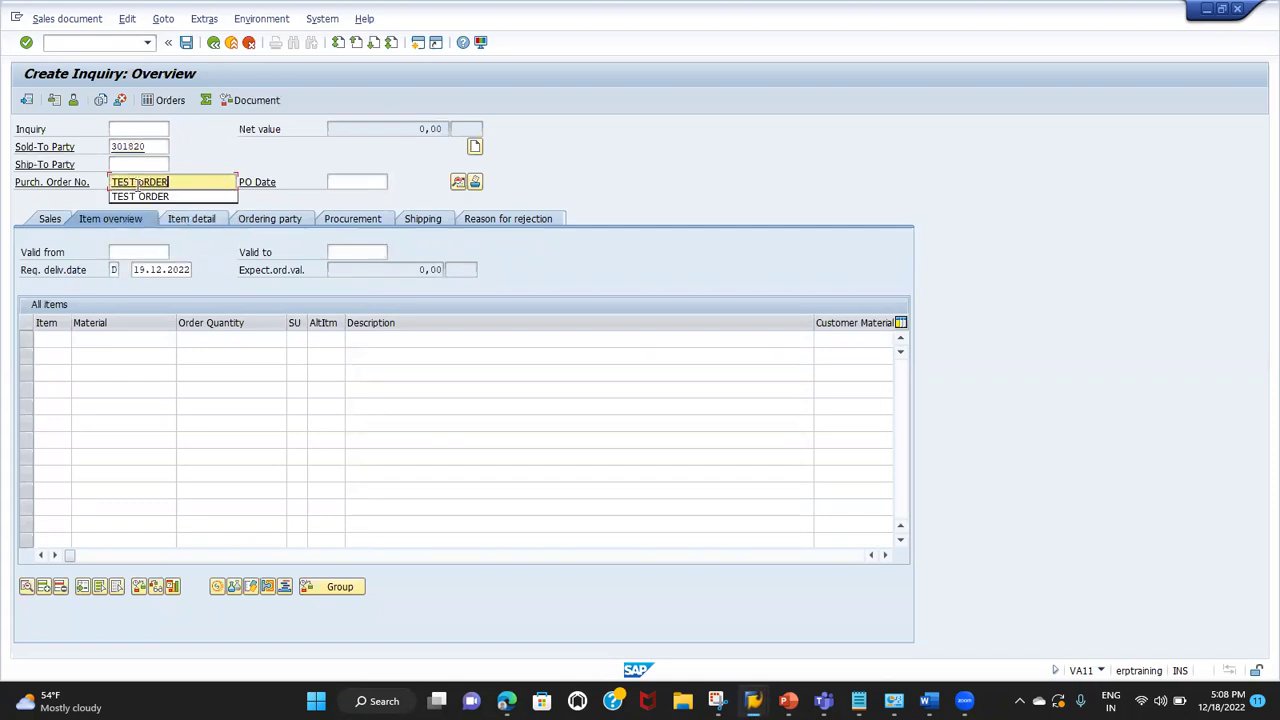
key("BackSpace")
key("BackSpace")
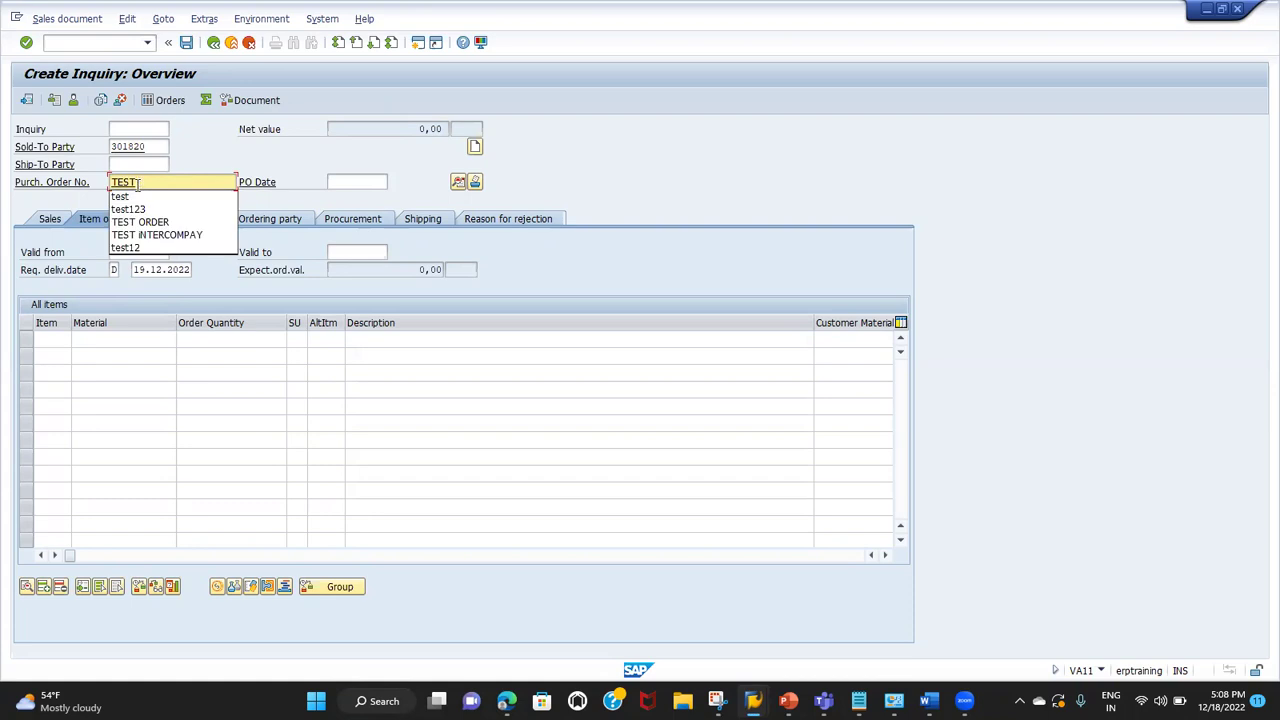
type("ORDER")
key("Tab")
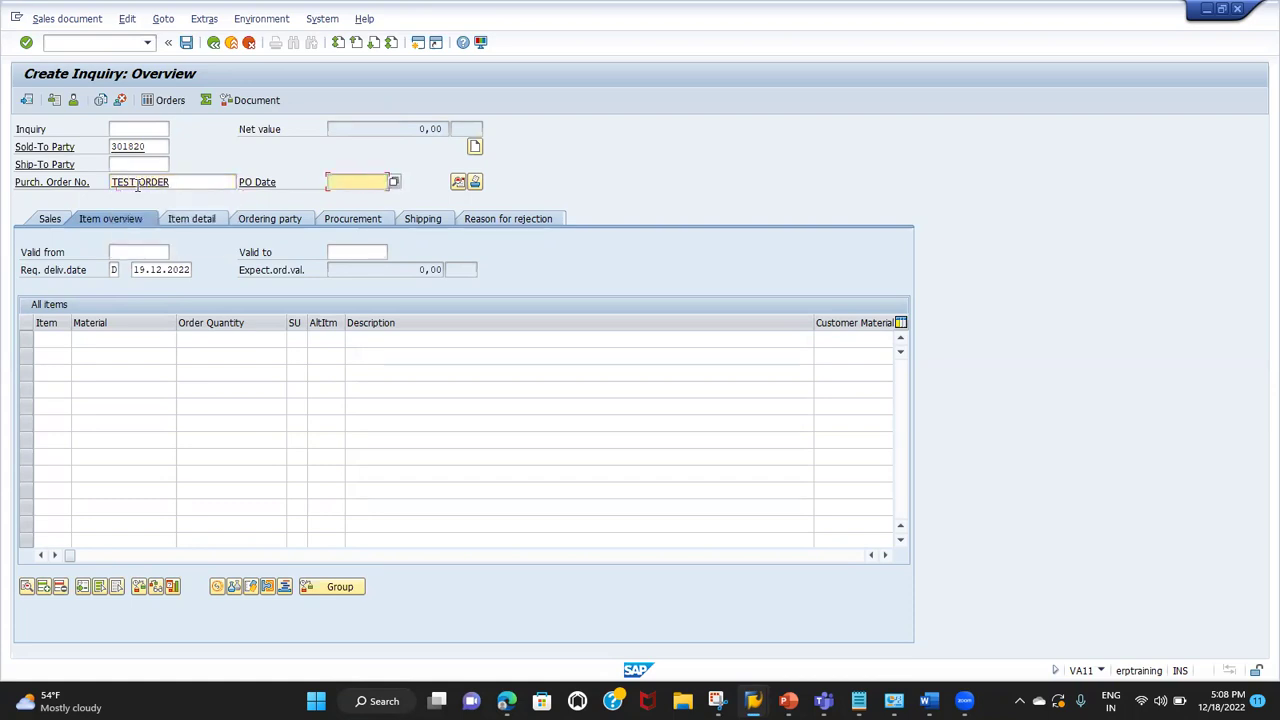
left_click(389, 186)
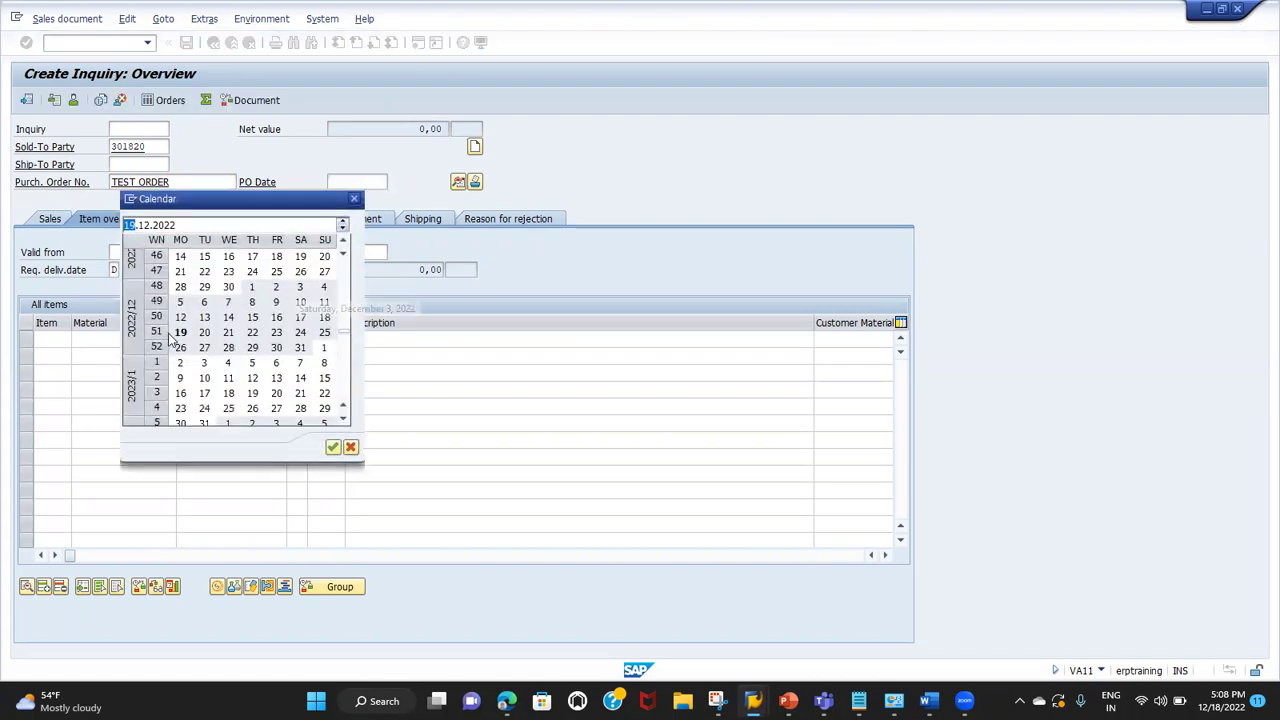
double_click(180, 333)
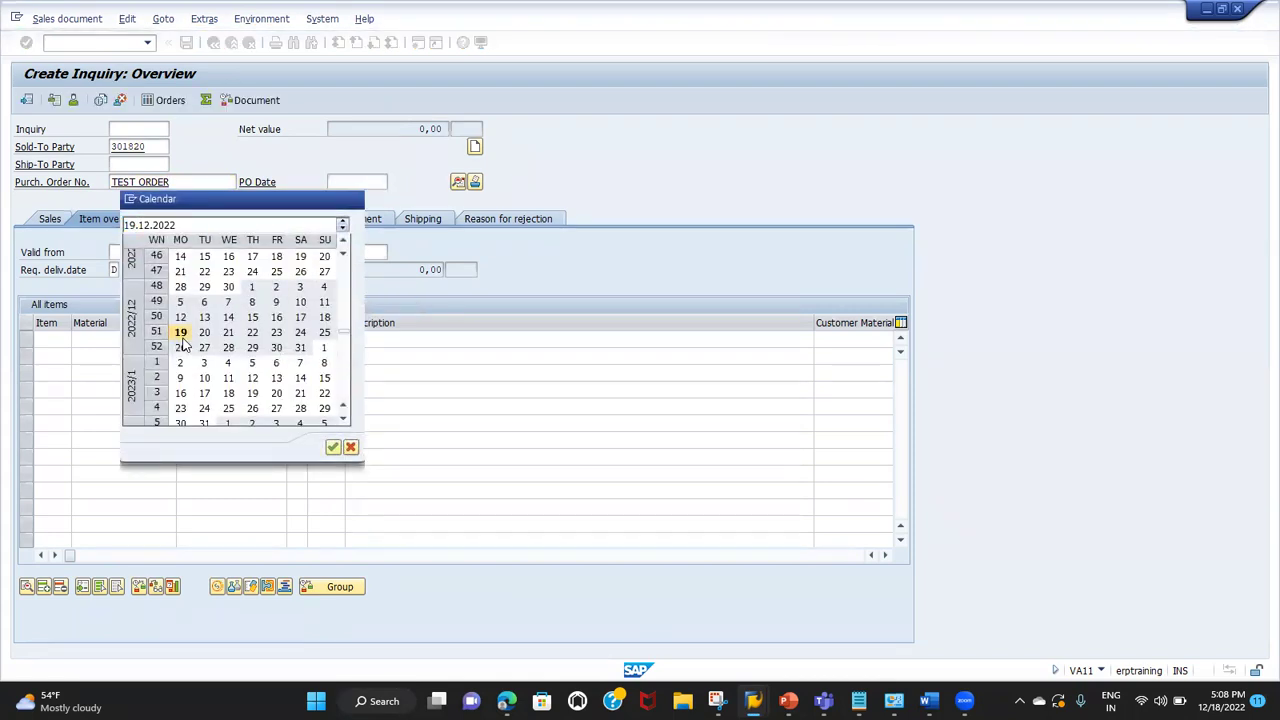
Step: Add item SAFARI with quantity 10 and check the incompletion log
left_click(113, 342)
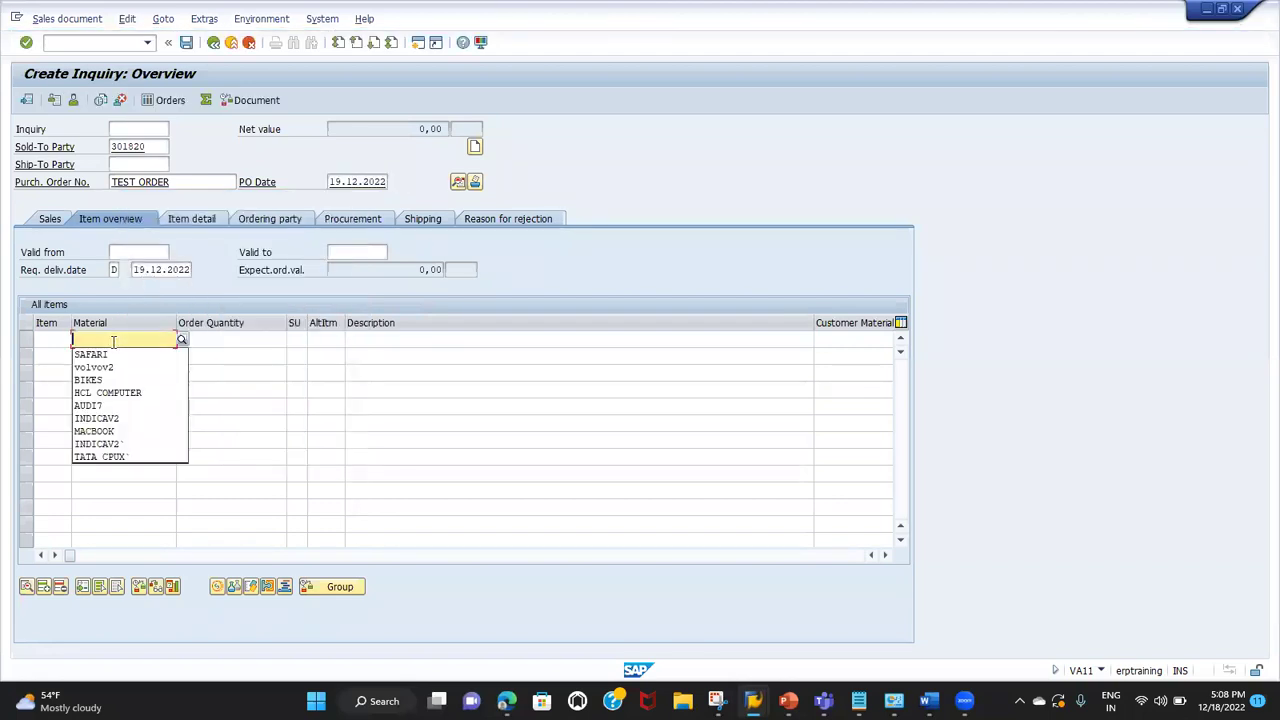
key("Down")
key("Return")
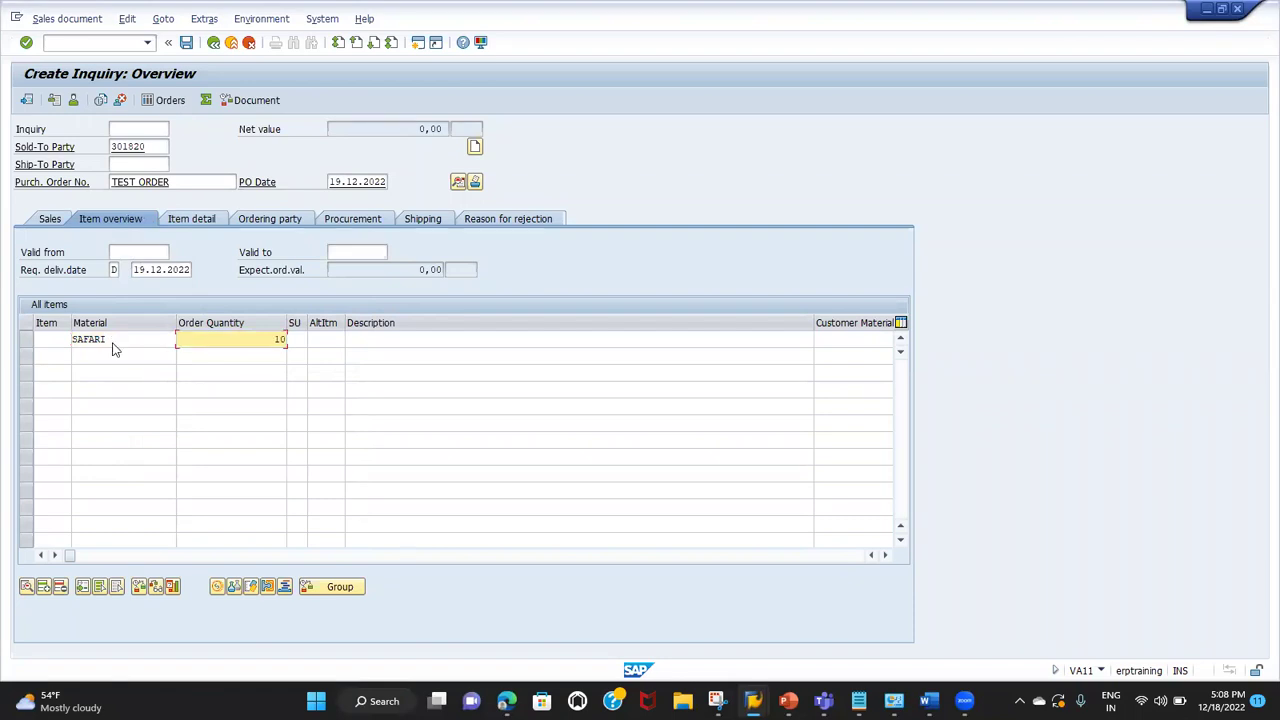
key("Return")
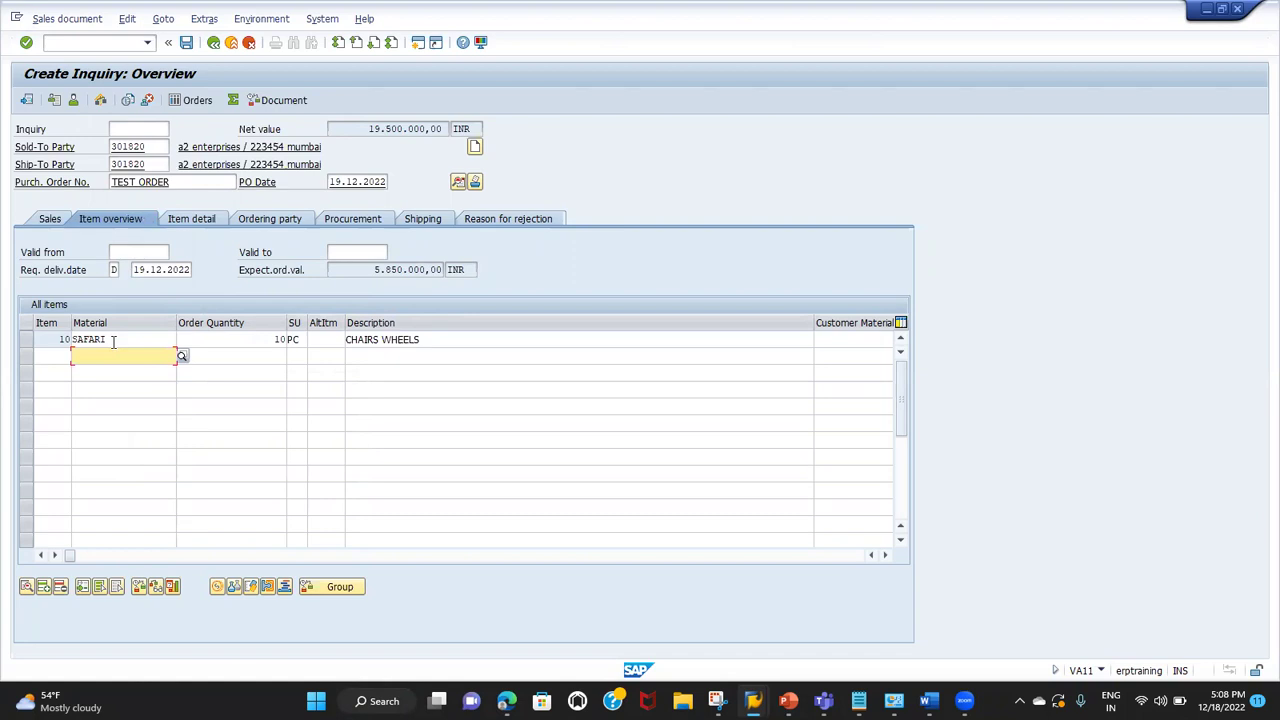
left_click(127, 20)
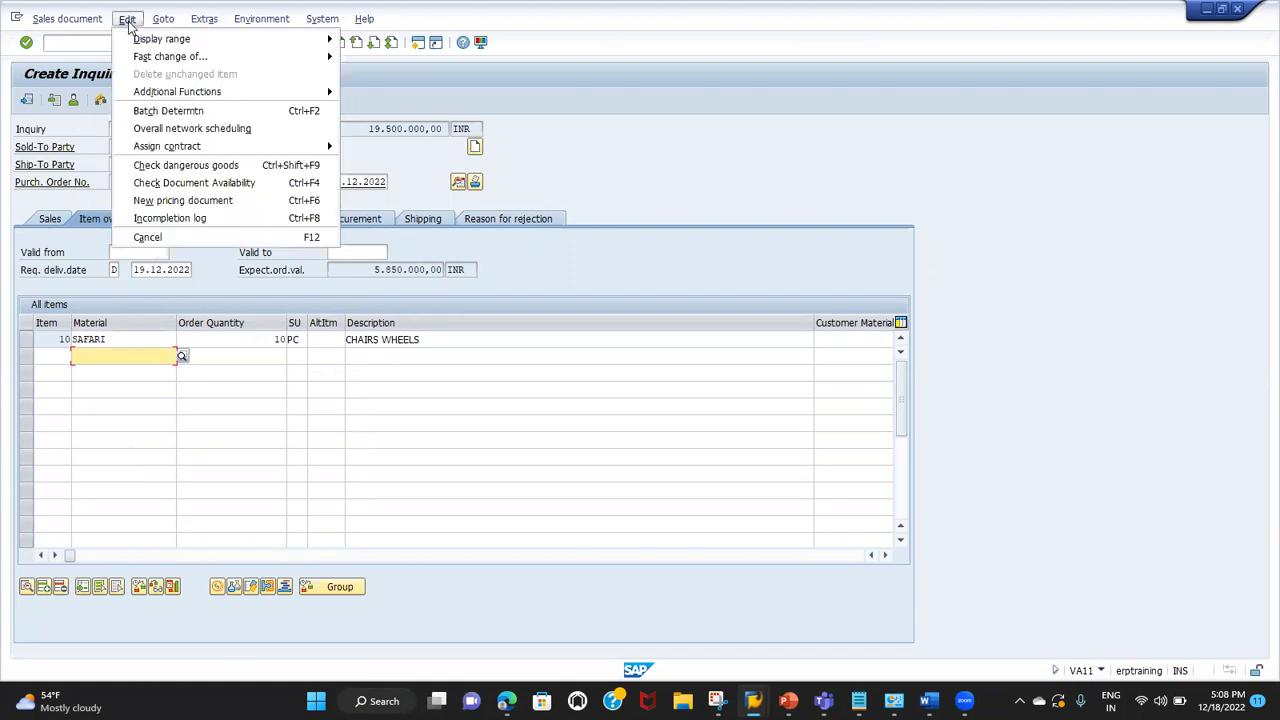
left_click(138, 218)
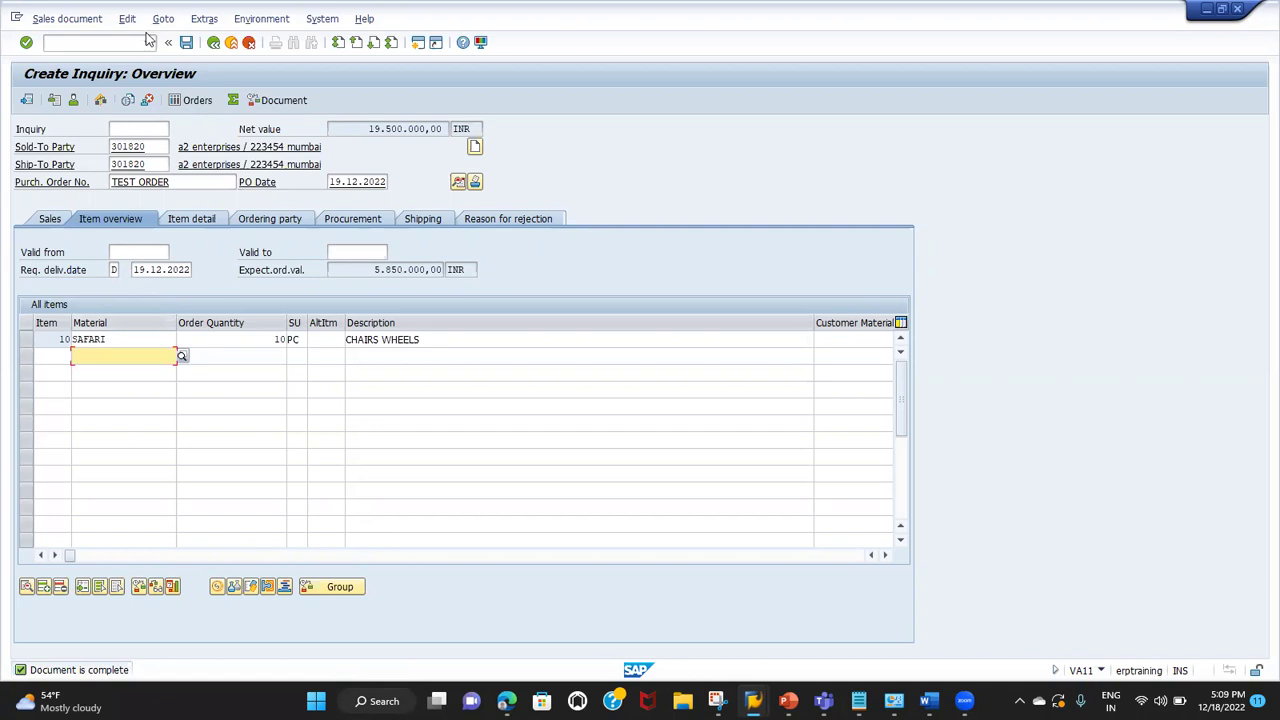
Step: Save the inquiry, then jump via /NVA21 to Create Quotation for TG01, T1, T1
left_click(186, 42)
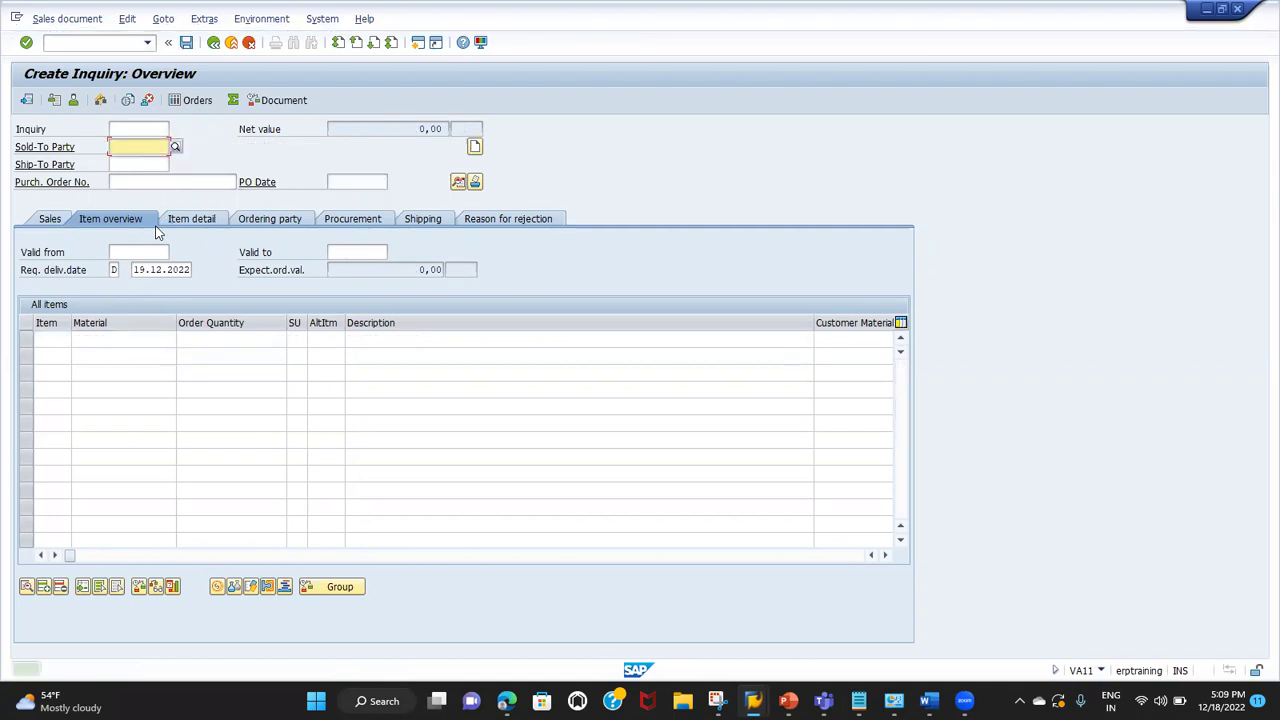
left_click(72, 22)
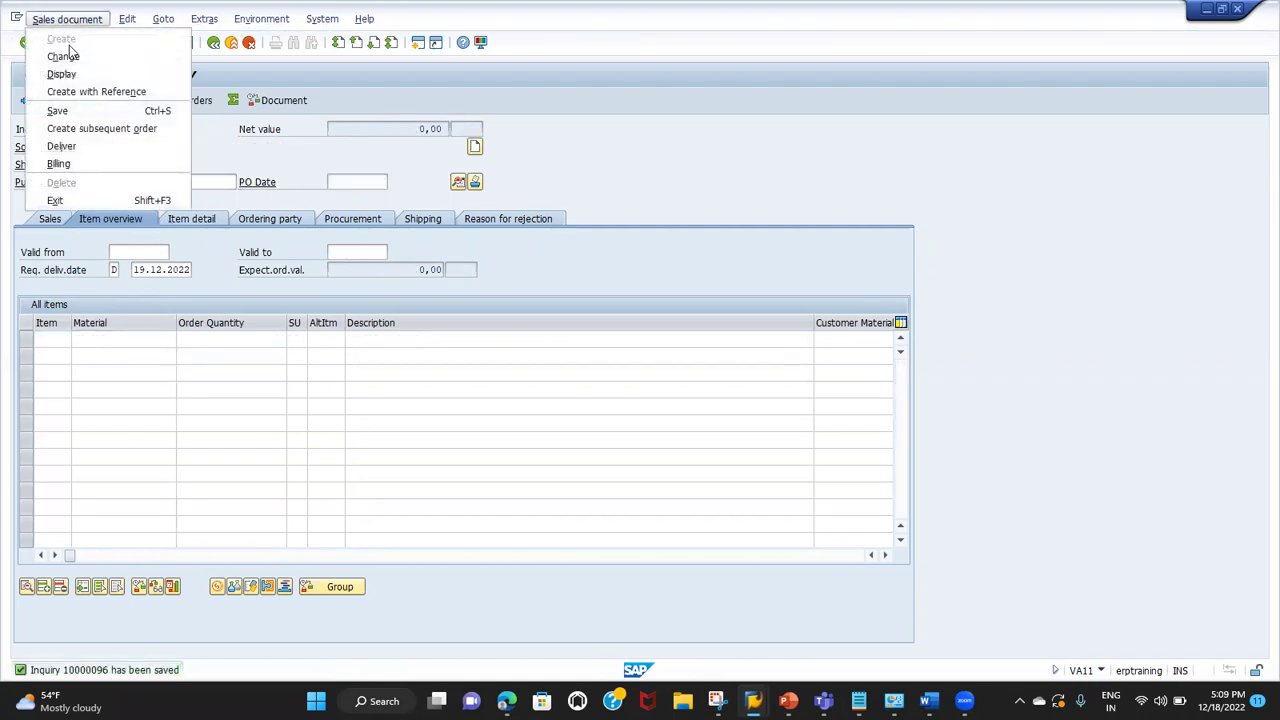
left_click(72, 56)
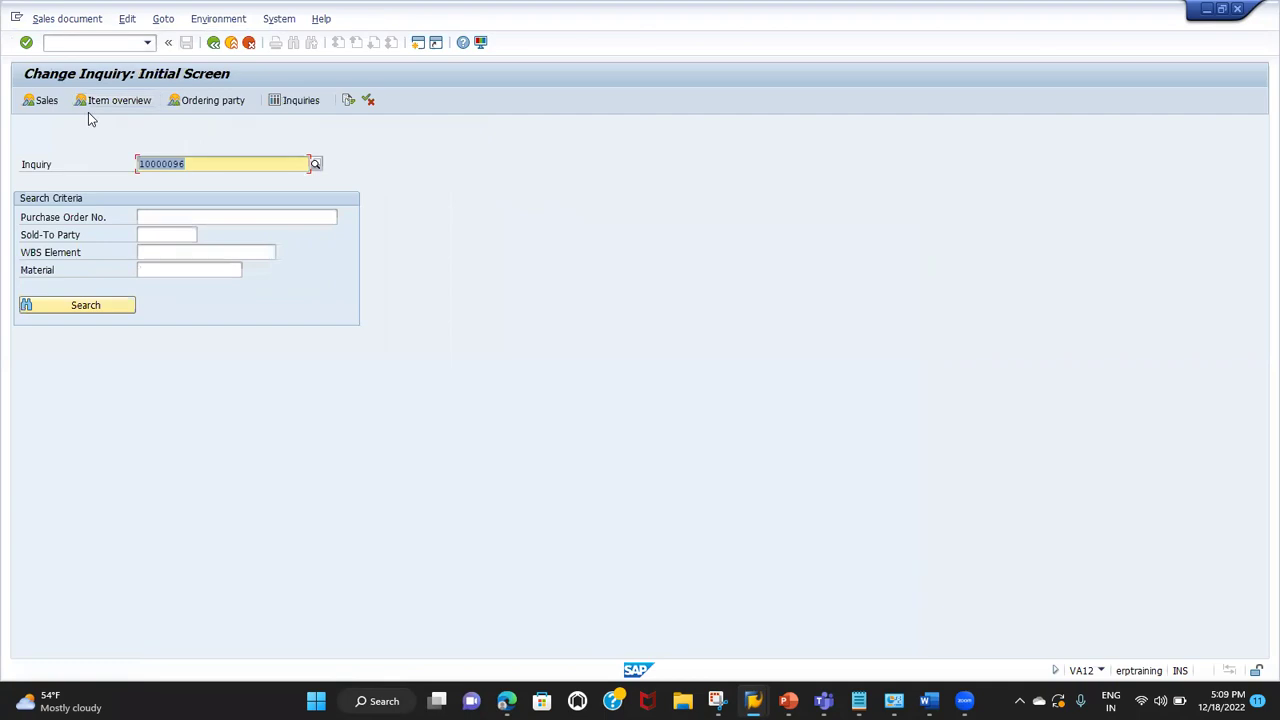
left_click(105, 43)
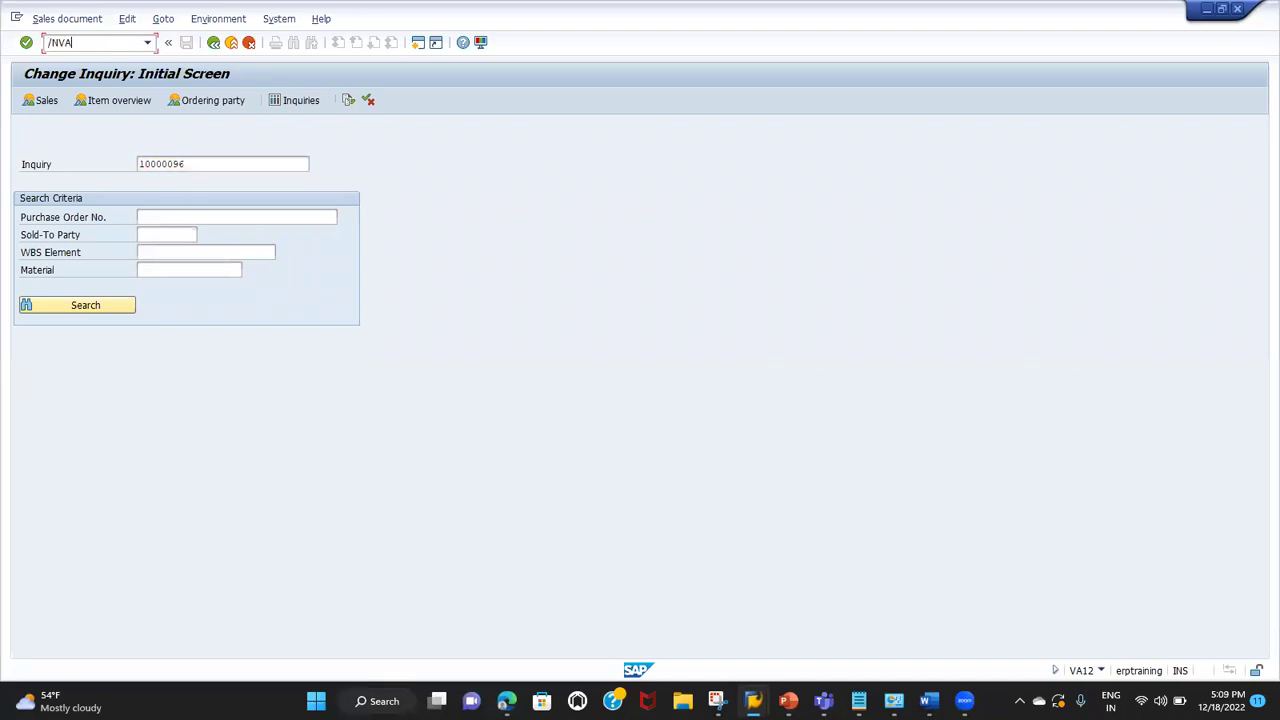
key("Return")
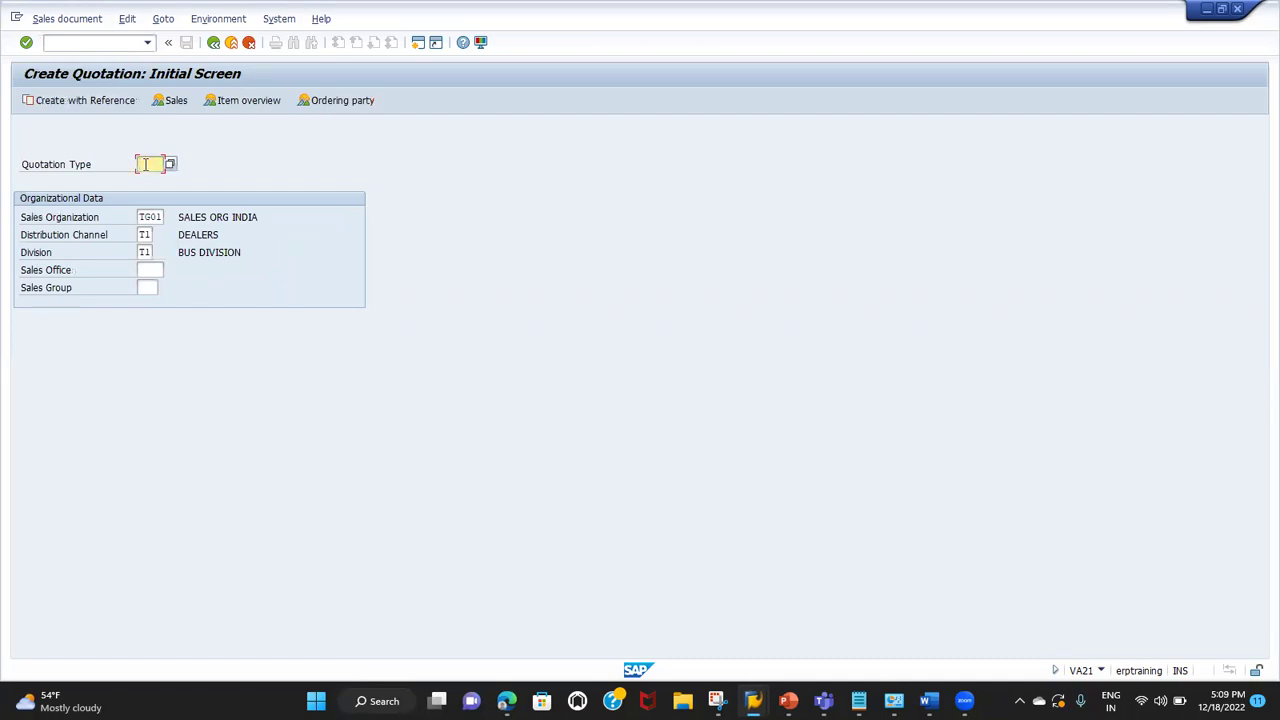
Step: Create quotation type QT with reference to the saved inquiry's number, copying its SAFARI item
type("QT")
left_click(85, 101)
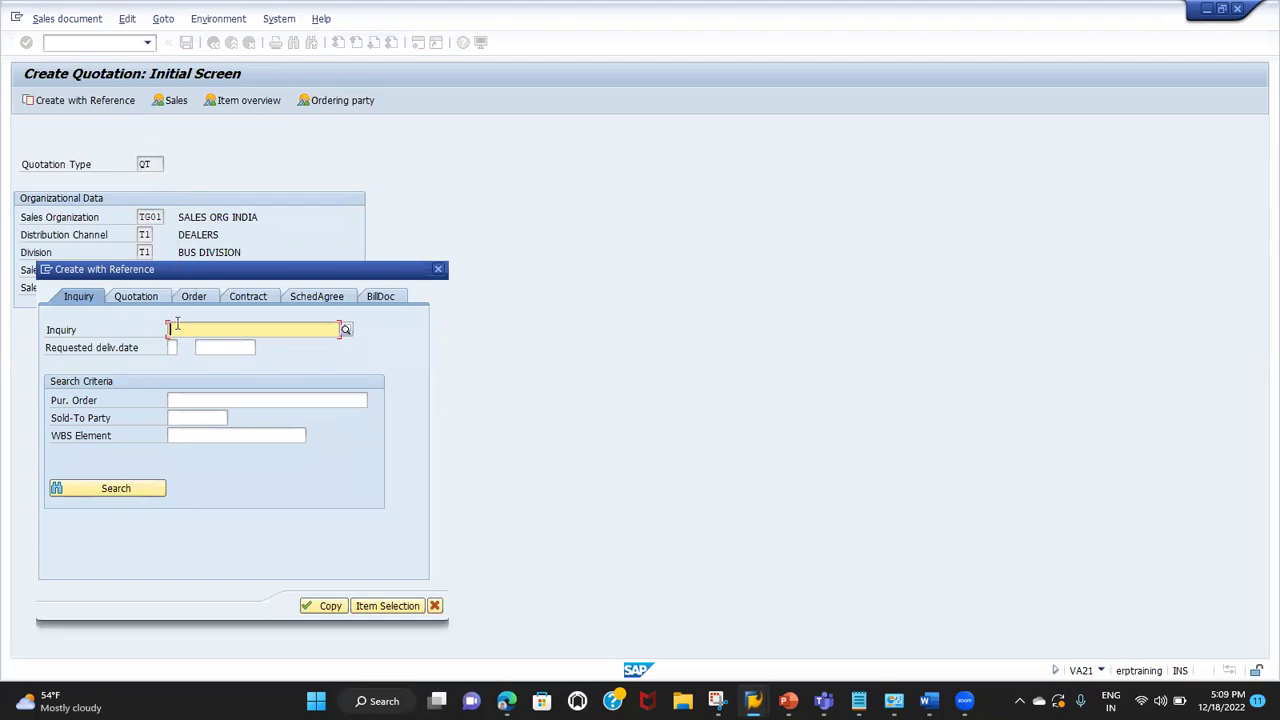
type("10000096")
left_click(330, 610)
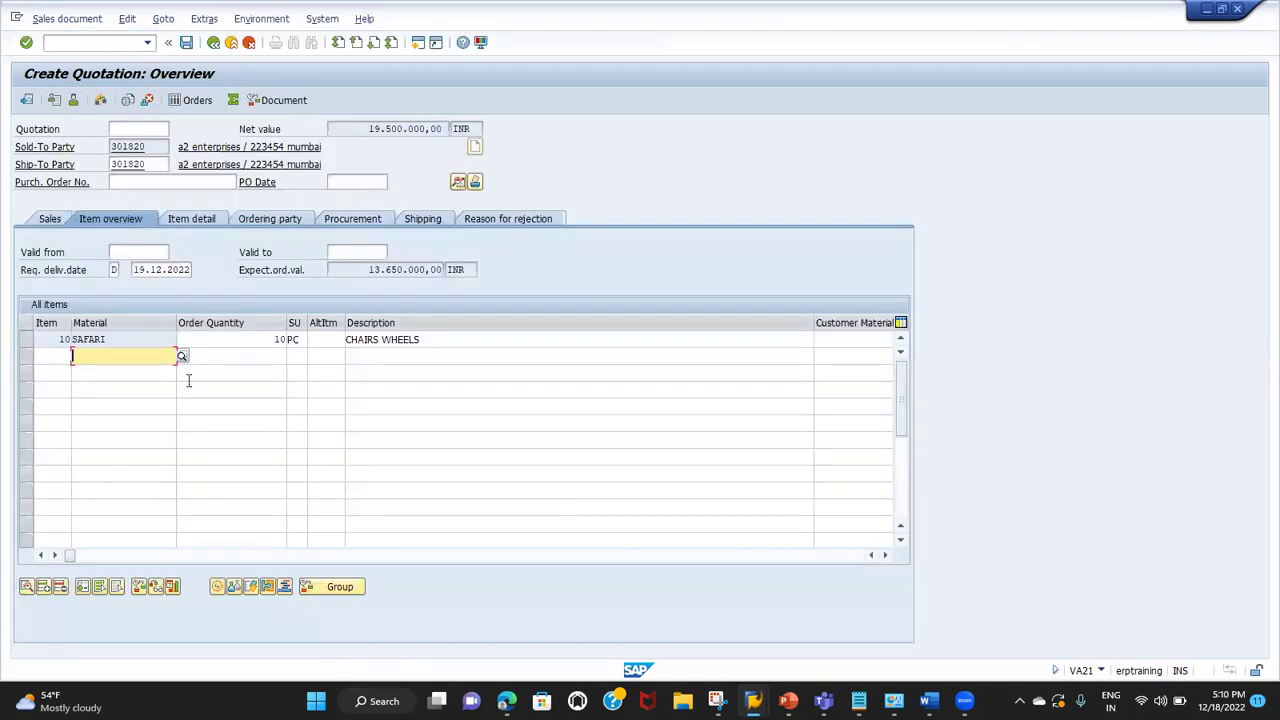
Step: Fill PO number TEST ORDER and PO date 19.12.2022 from input history
left_click(145, 340)
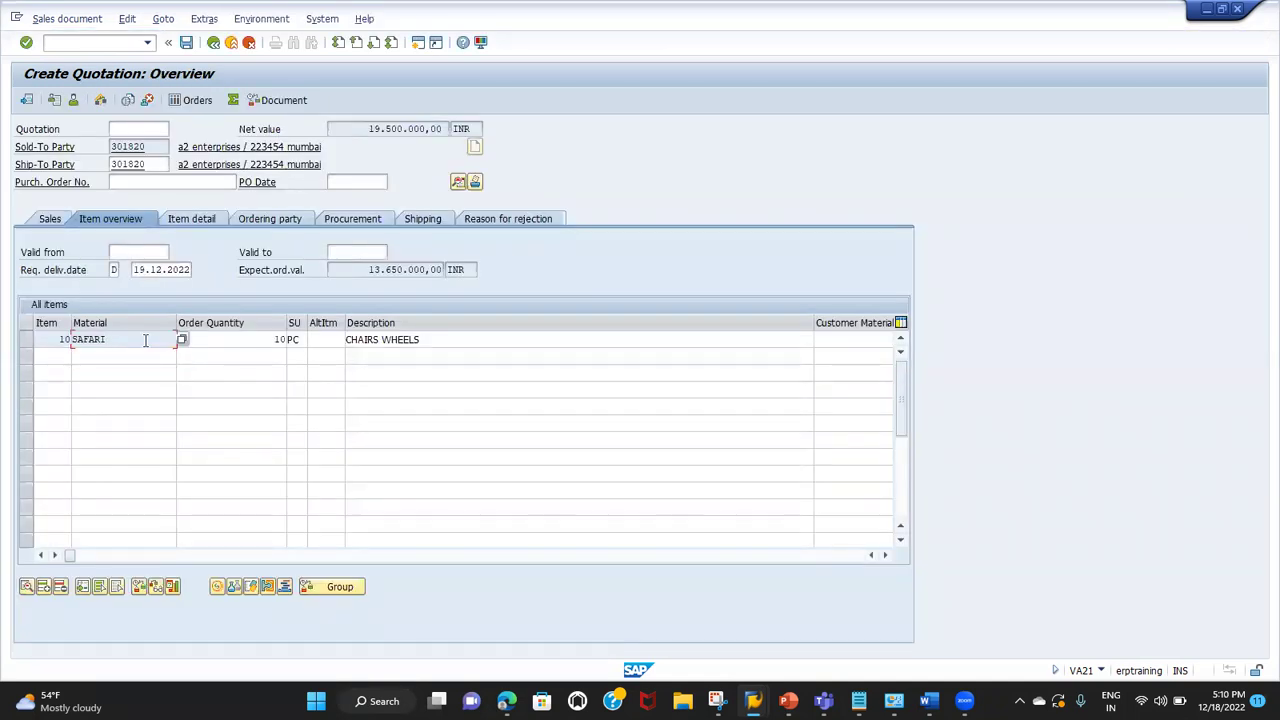
left_click(145, 165)
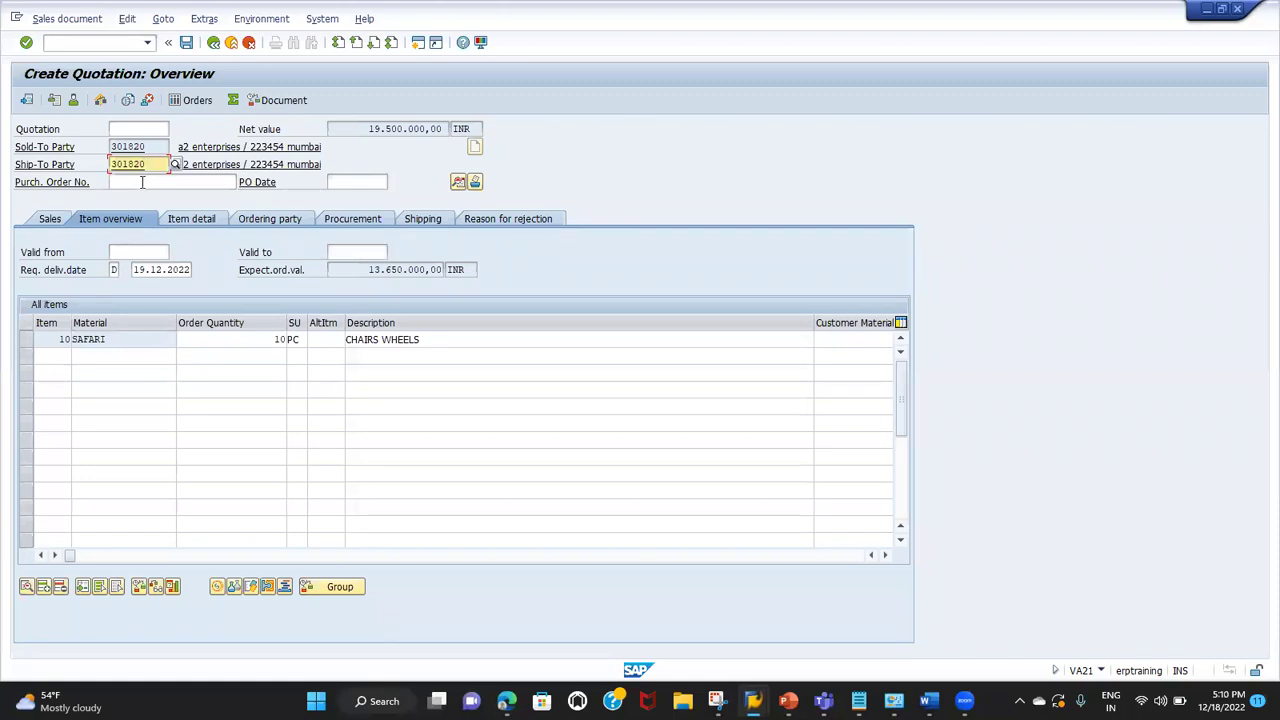
left_click(142, 182)
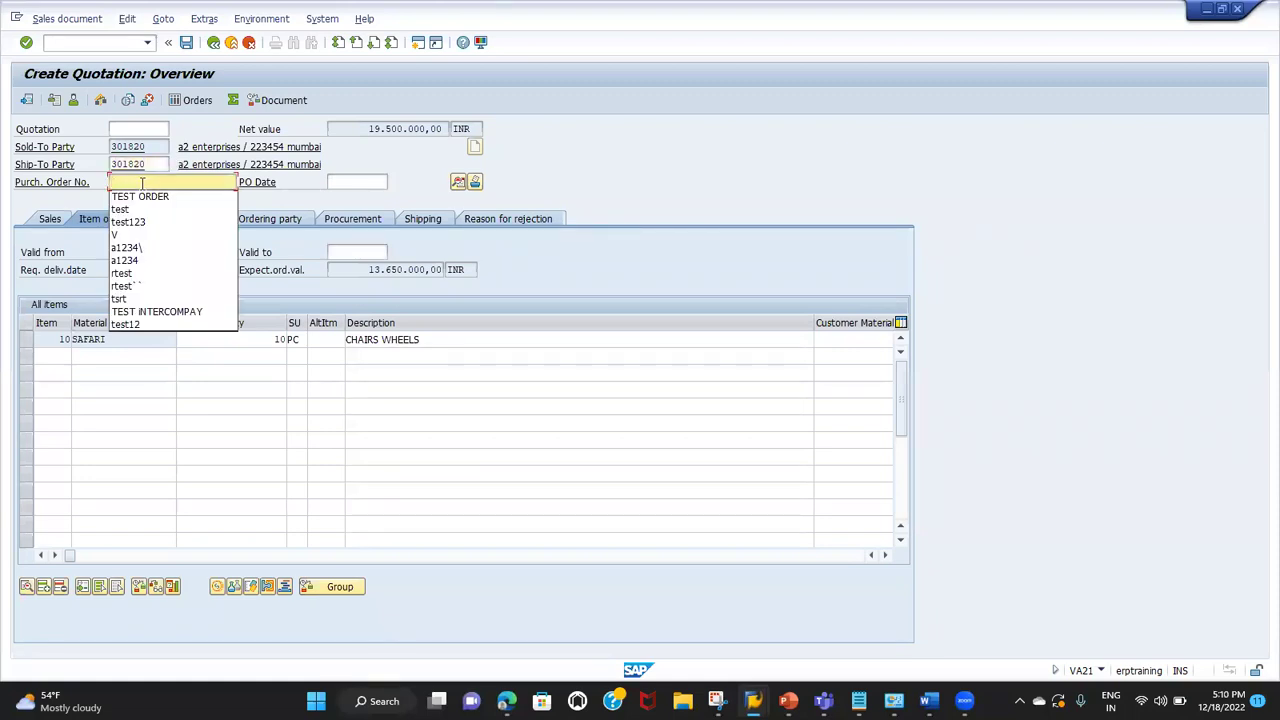
key("Down")
key("Return")
key("Tab")
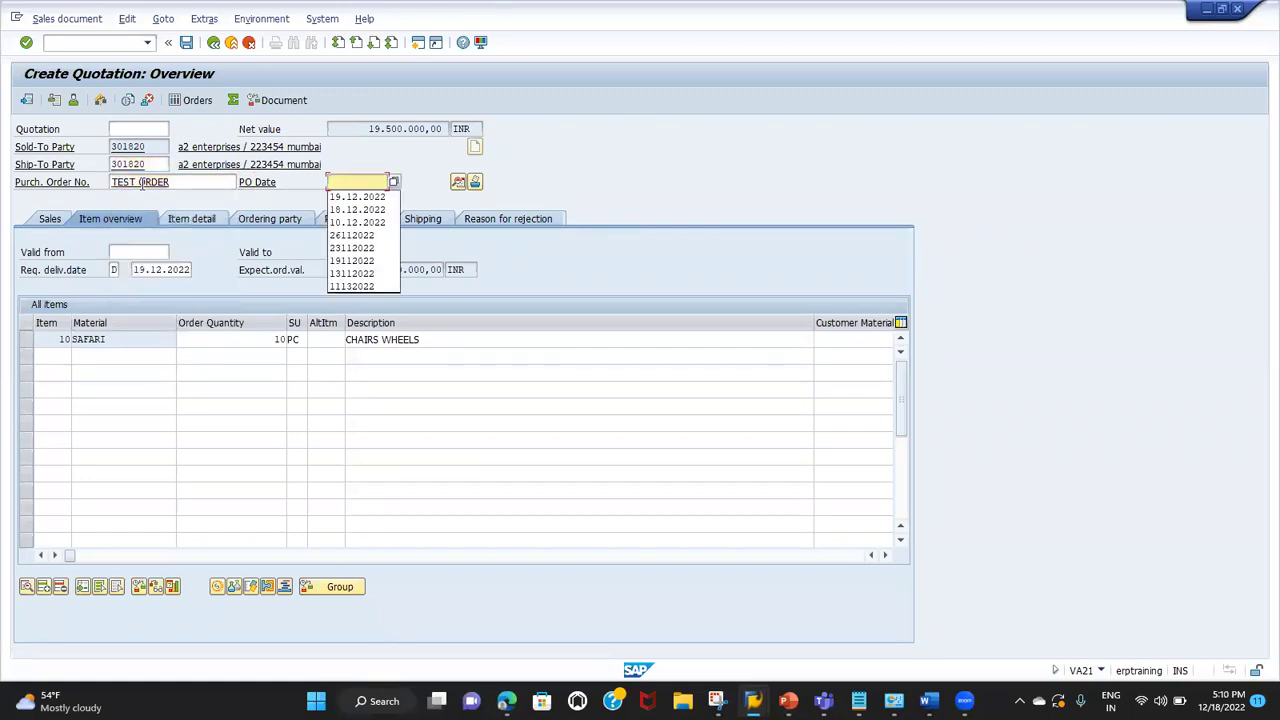
key("Down")
key("Return")
key("Return")
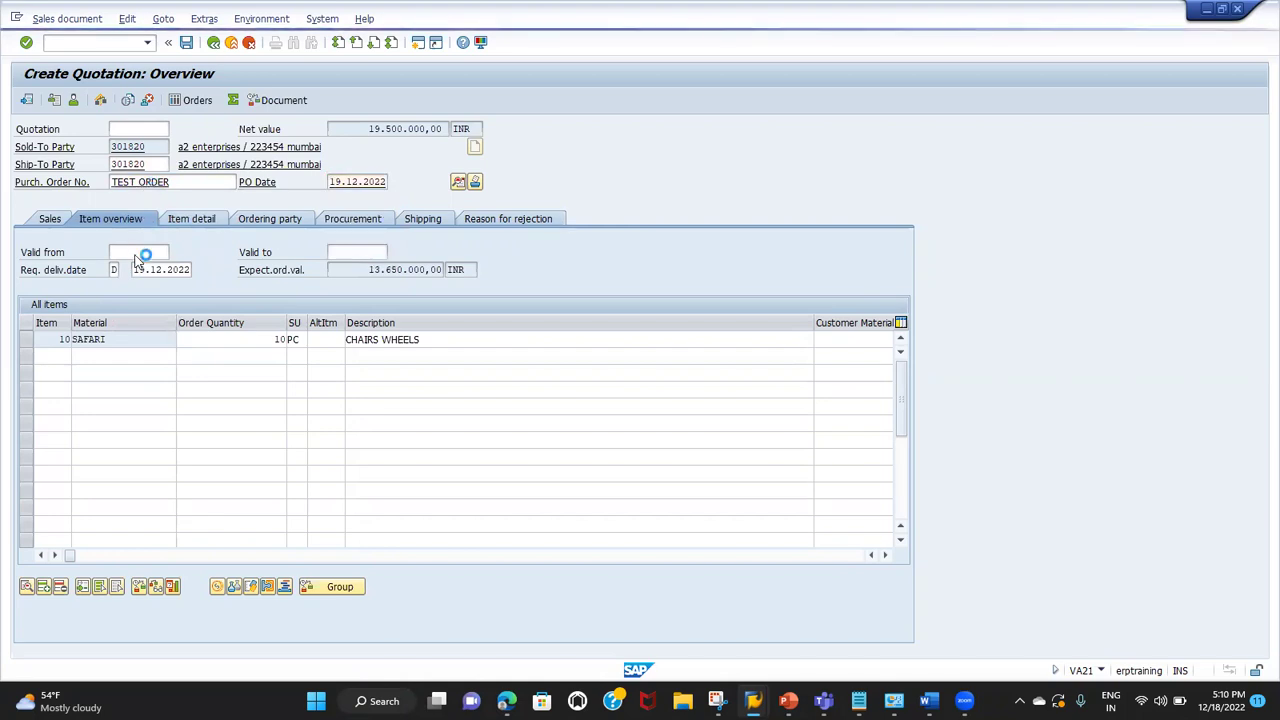
Step: Set the quotation valid from 19.12.2022 to 19.01.2023 using the calendar
left_click(134, 252)
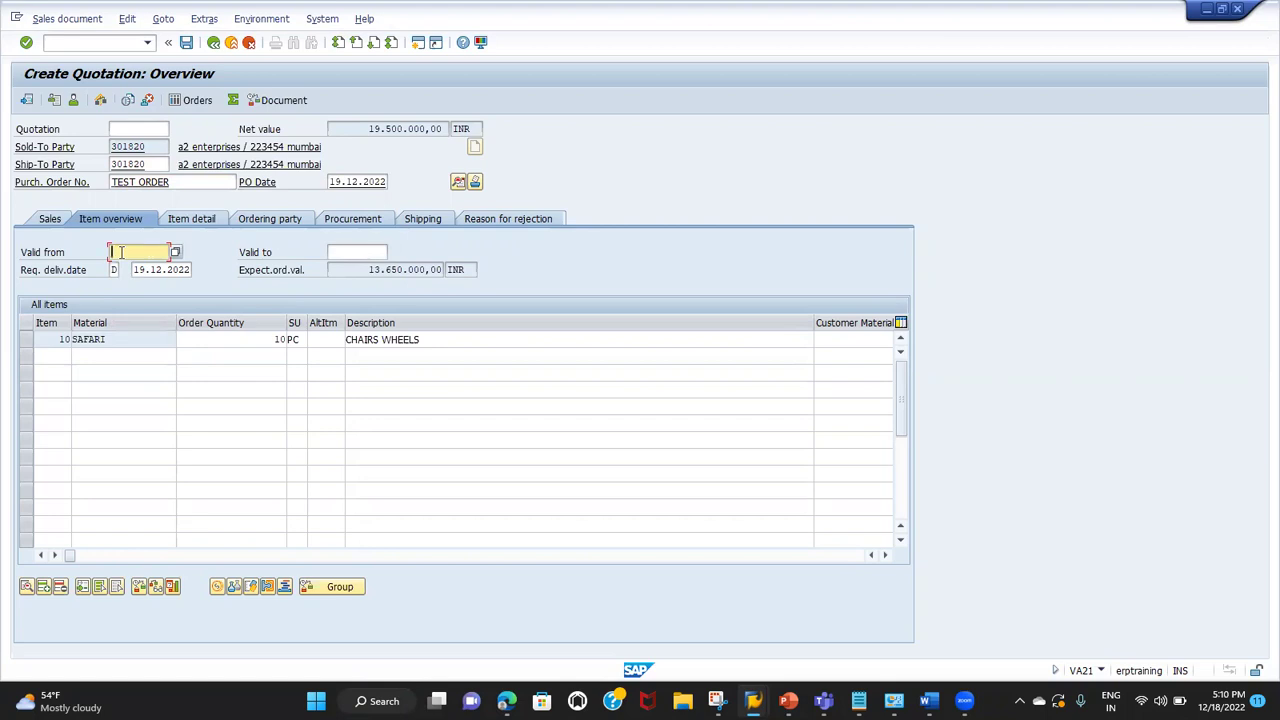
left_click(175, 252)
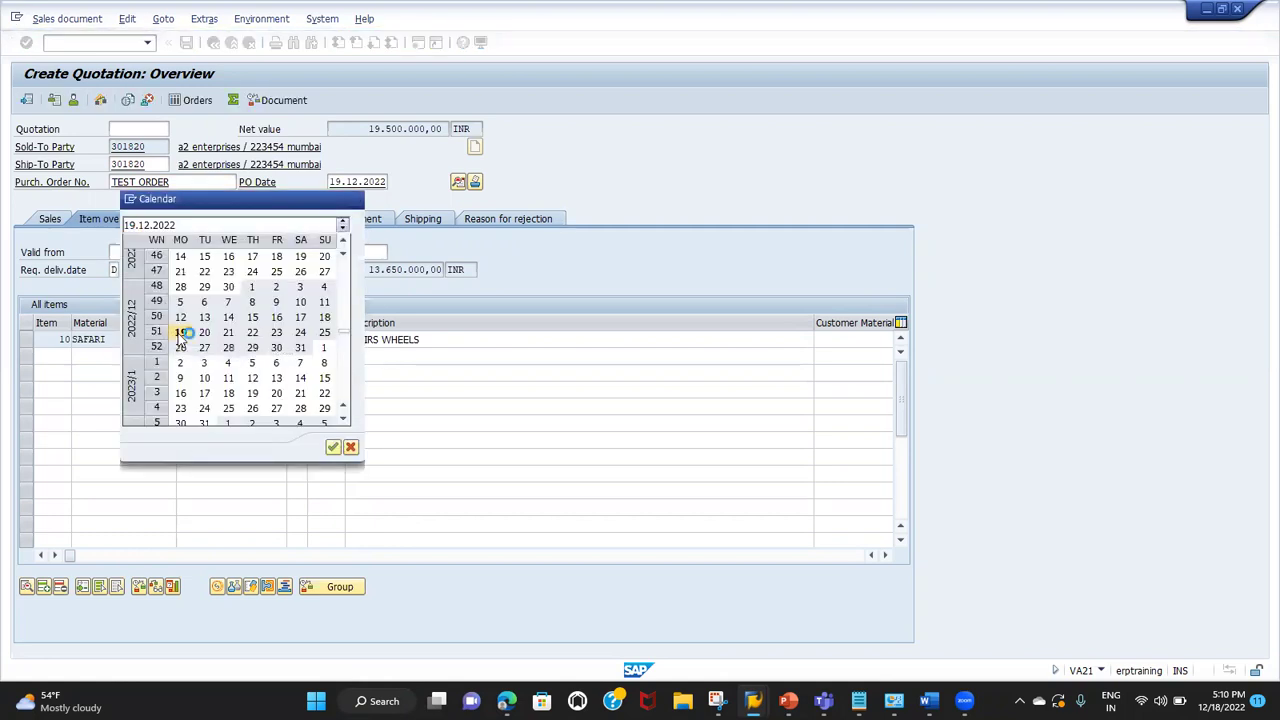
double_click(181, 333)
left_click(363, 252)
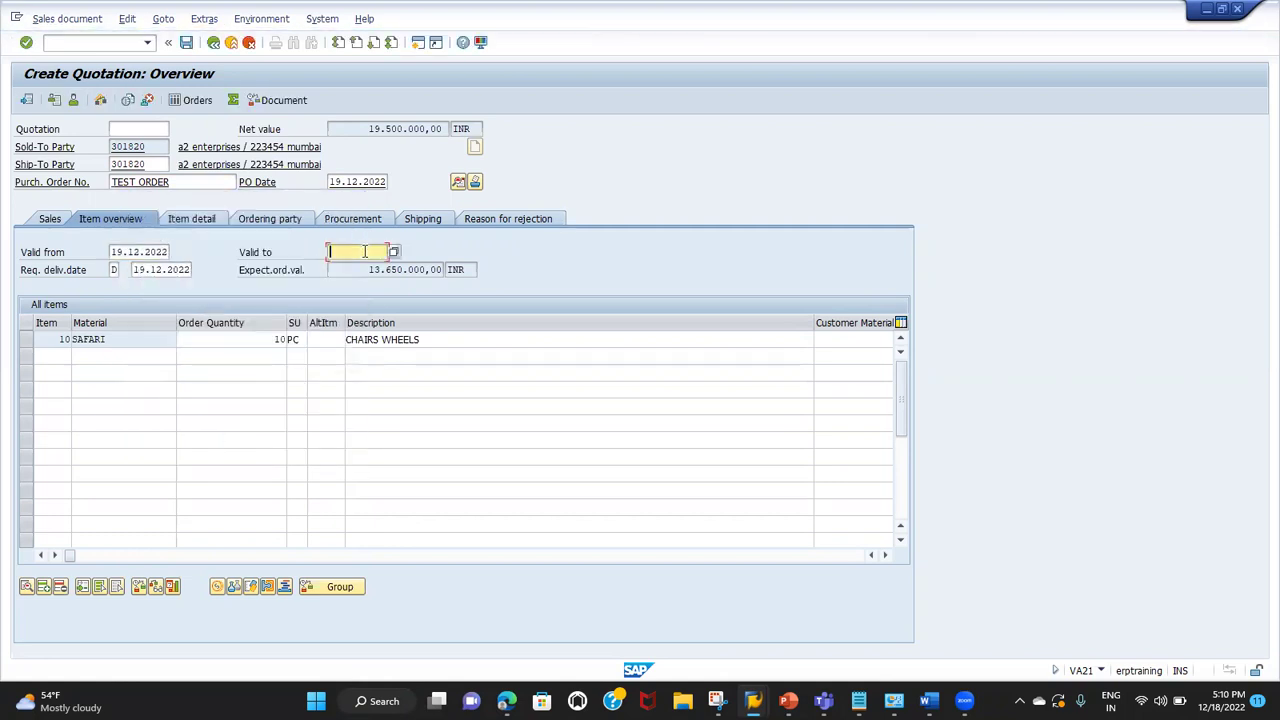
left_click(394, 252)
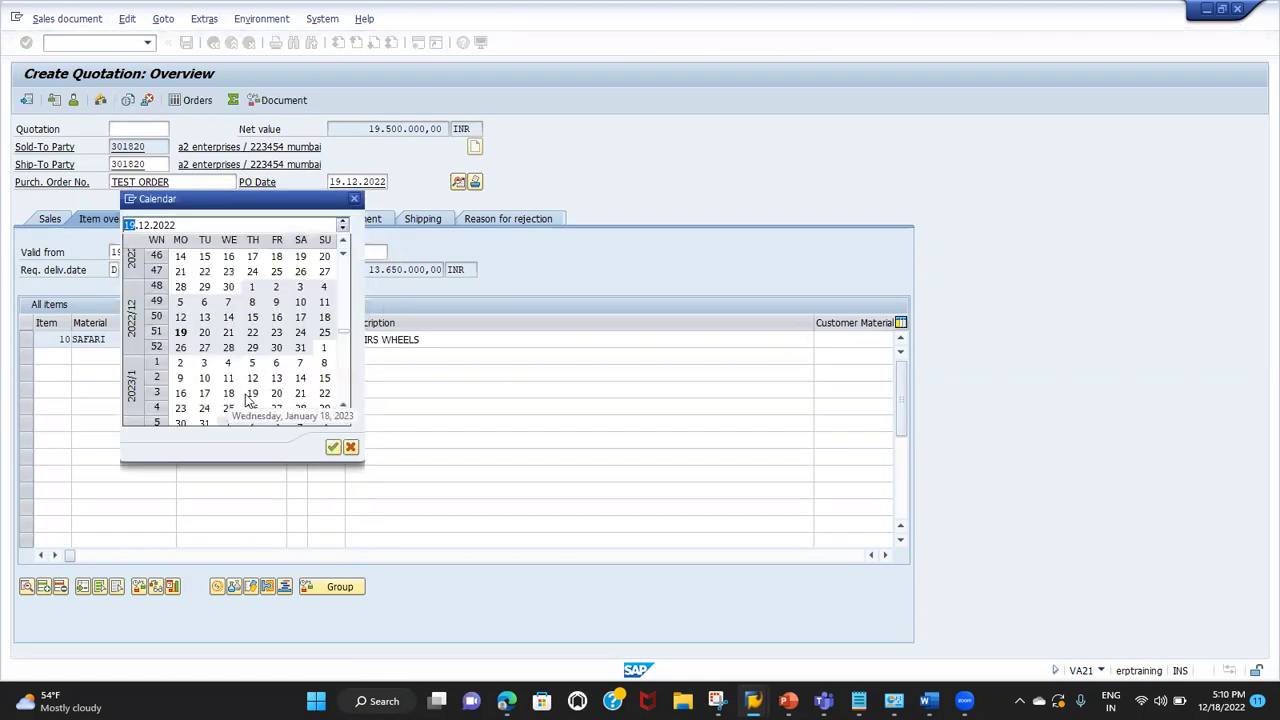
double_click(249, 394)
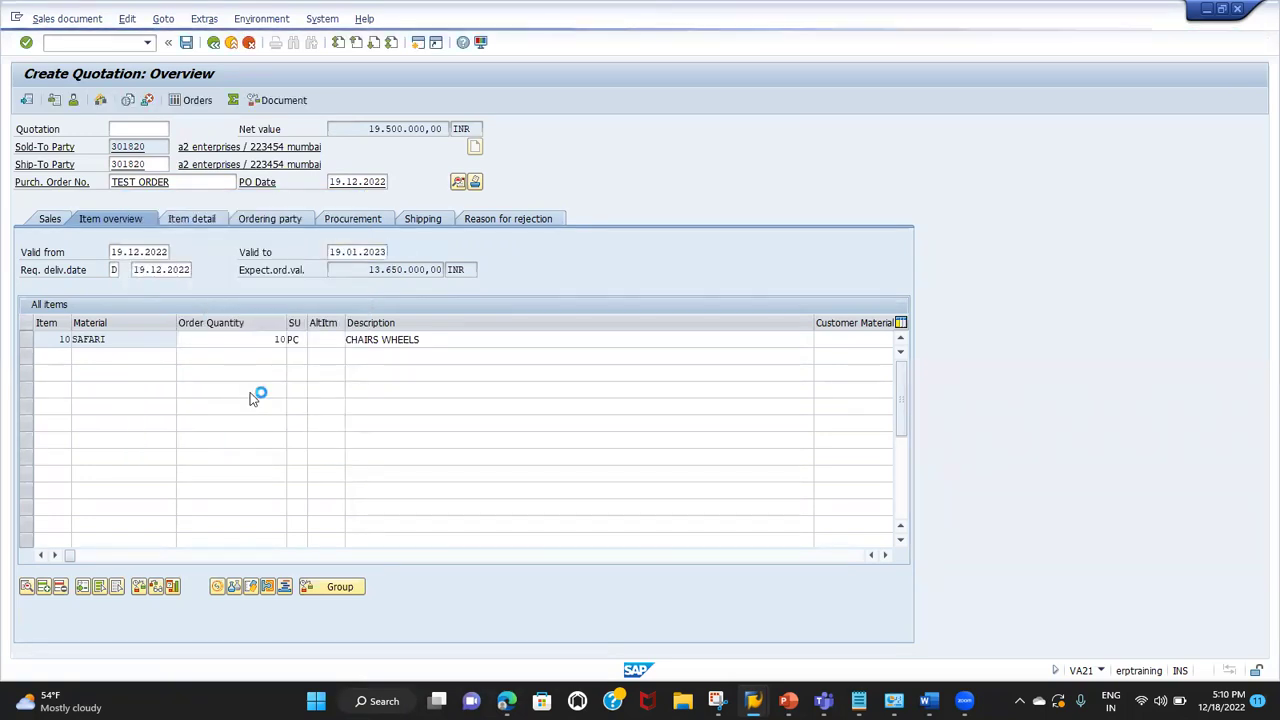
Step: Check the quotation's incompletion log and save it
left_click(127, 19)
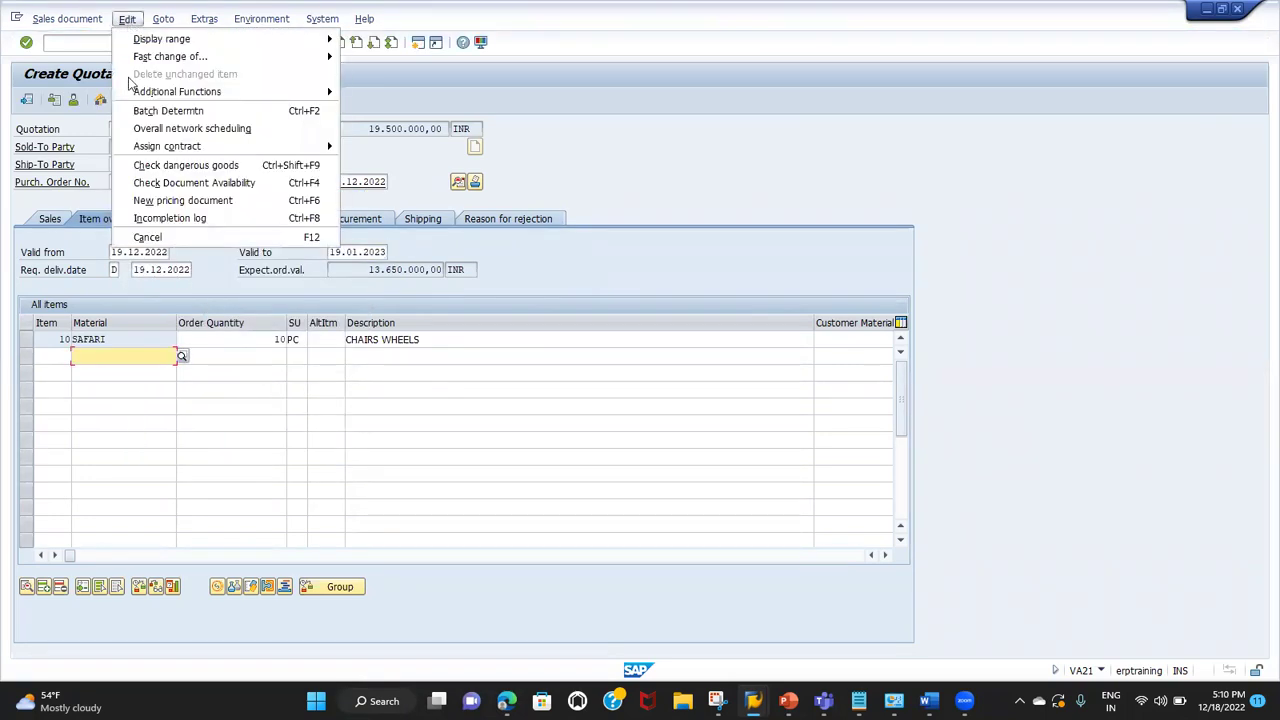
left_click(160, 218)
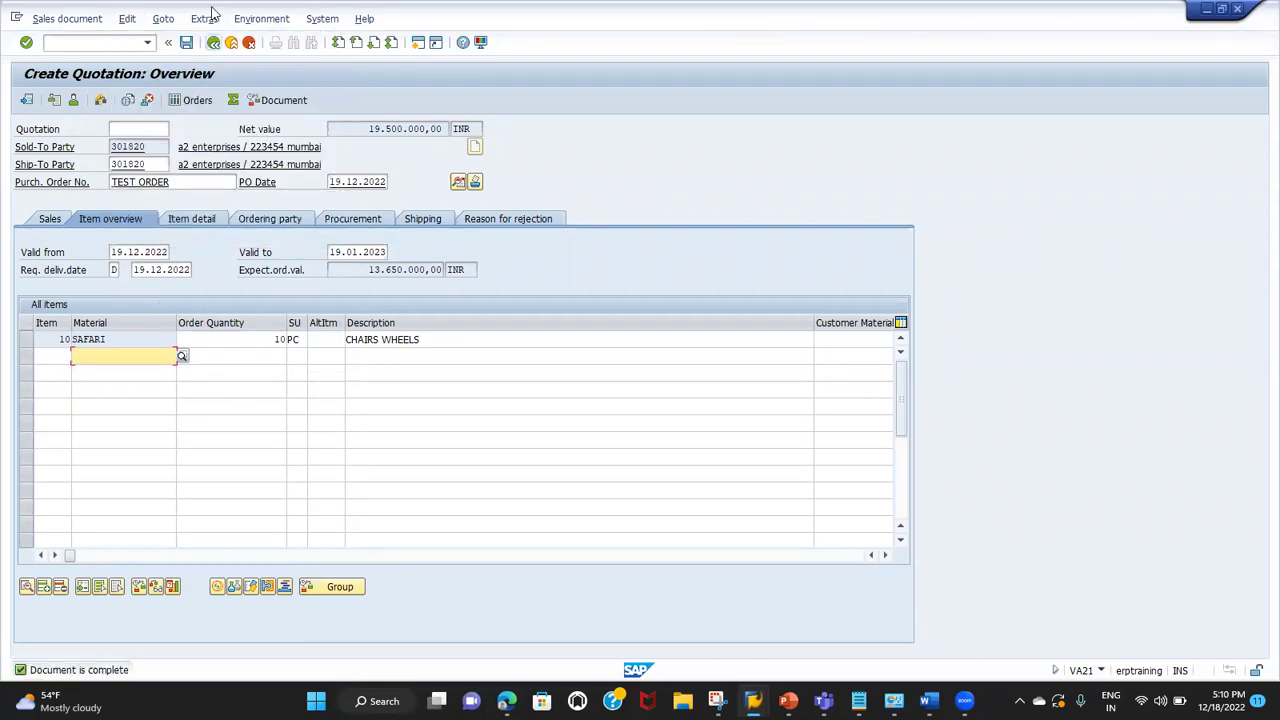
left_click(186, 42)
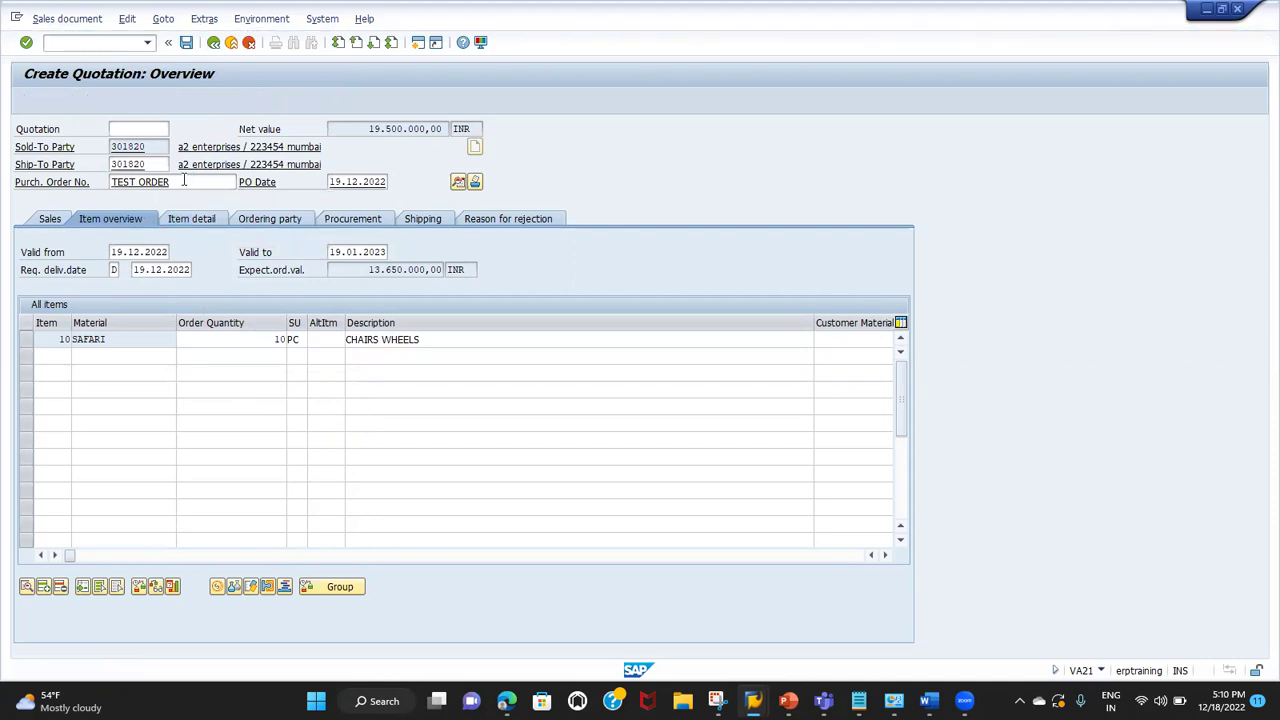
left_click(67, 19)
Step: Via /NVA01, create an OR order referencing quotation 20000276, copying SAFARI 10 PC
left_click(75, 56)
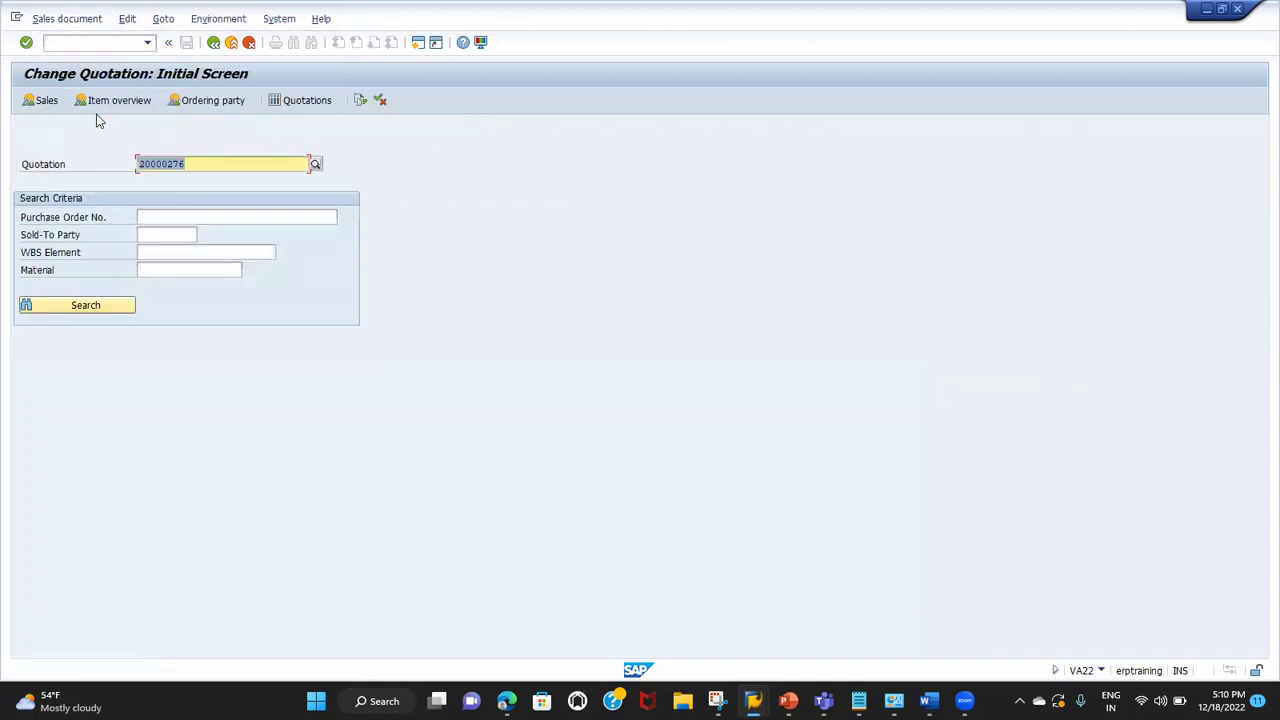
left_click(100, 42)
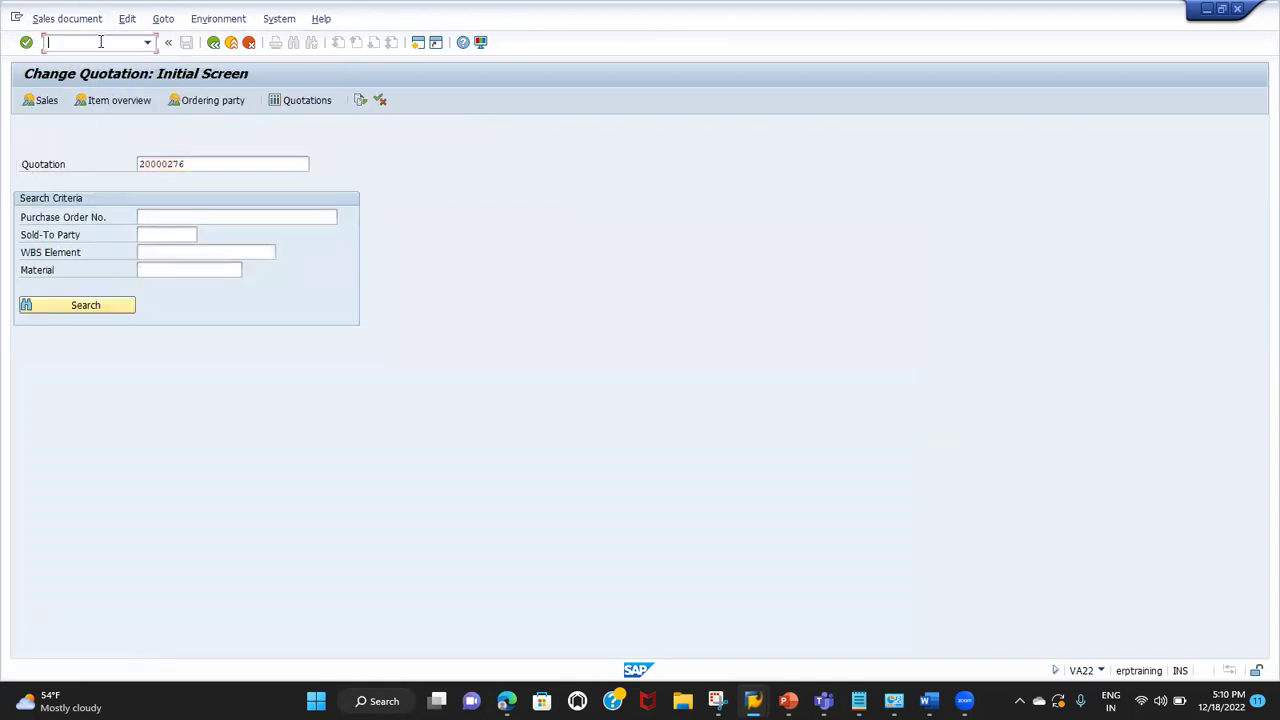
type("/NVA01")
key("Return")
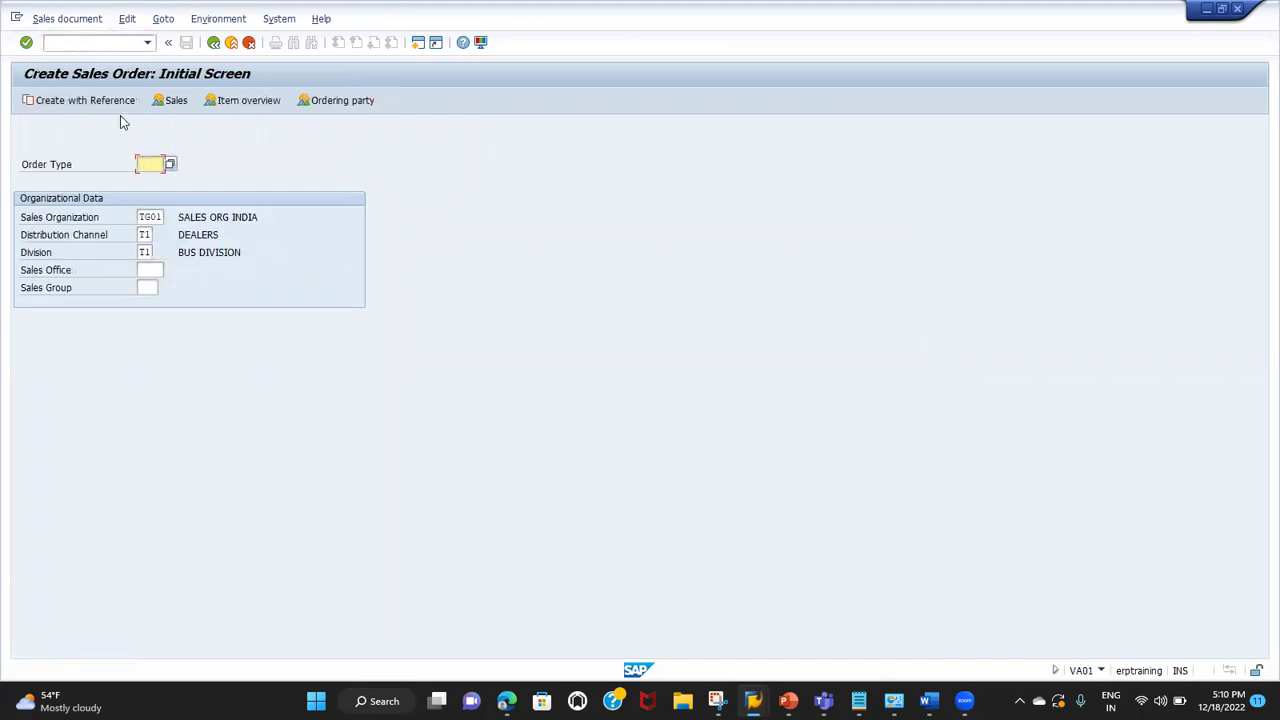
type("or")
left_click(89, 161)
left_click(102, 101)
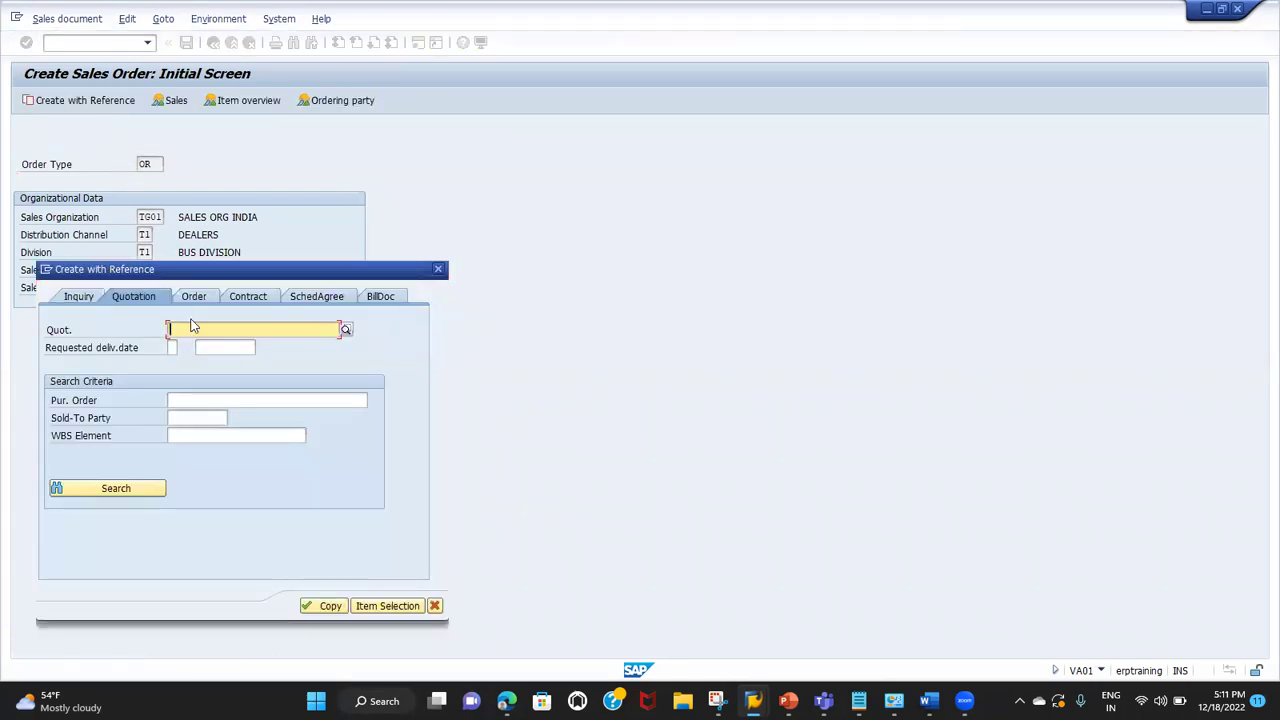
type("20000276")
left_click(318, 607)
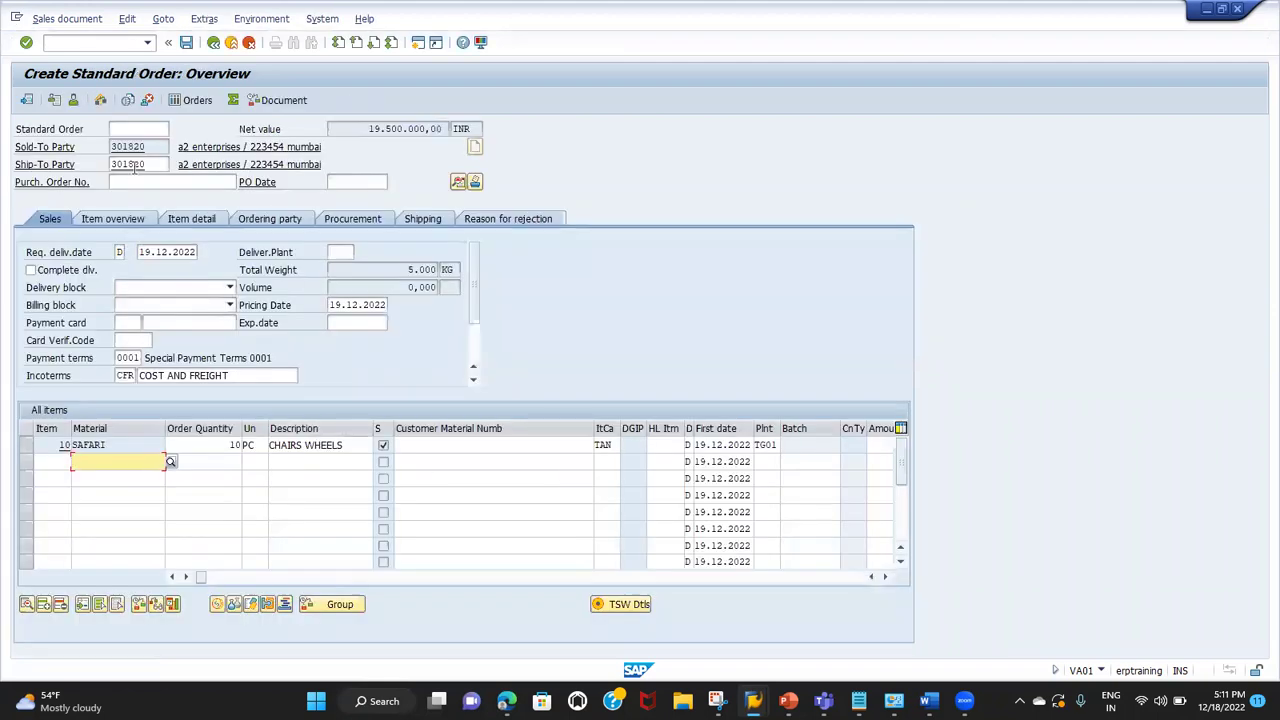
Step: Fill PO number TEST ORDER and PO date 19.12.2022 from input history
left_click(131, 183)
type("TEST")
key("Down")
key("Return")
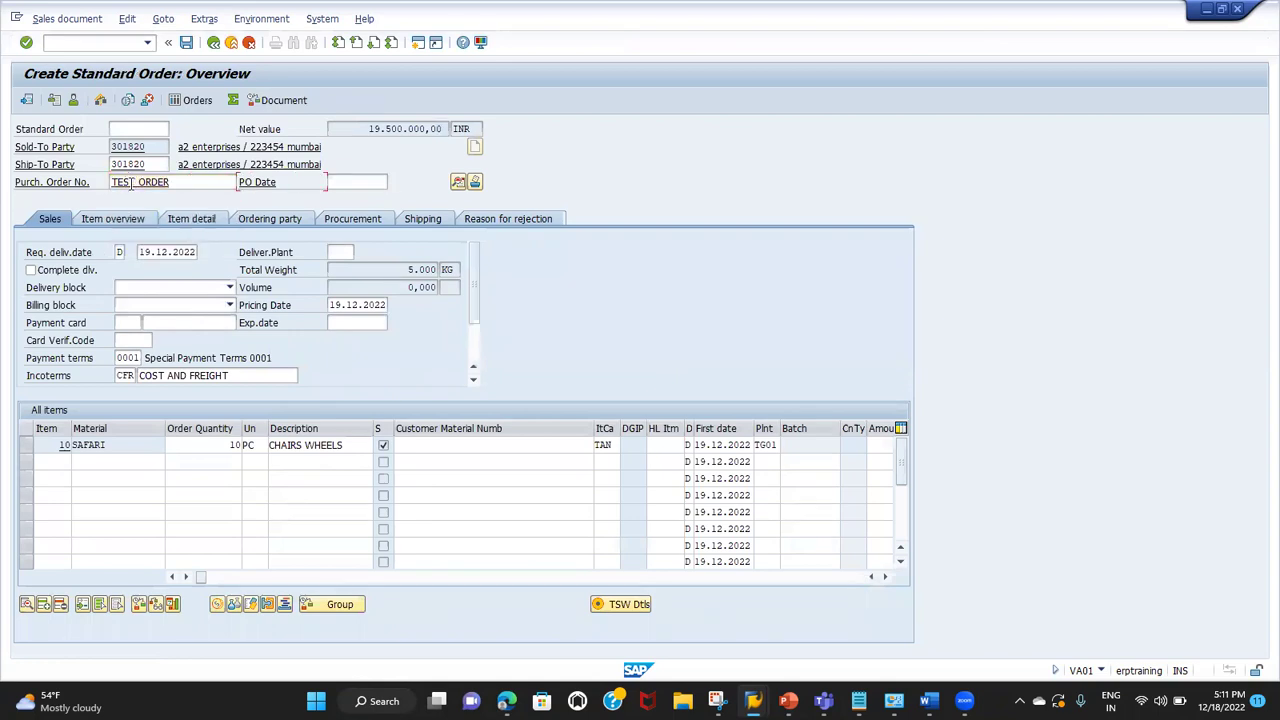
key("Down")
key("Down")
key("Return")
key("Return")
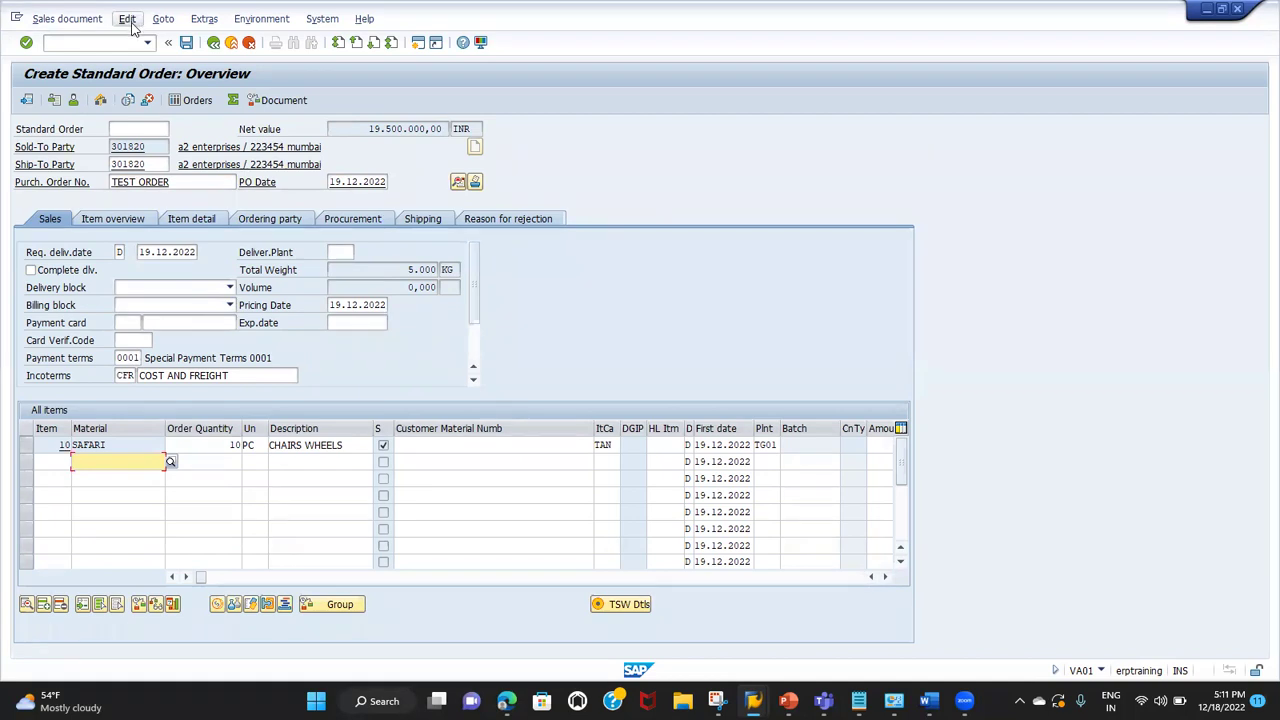
Step: Check the order's incompletion log and save the standard order
left_click(129, 22)
left_click(145, 218)
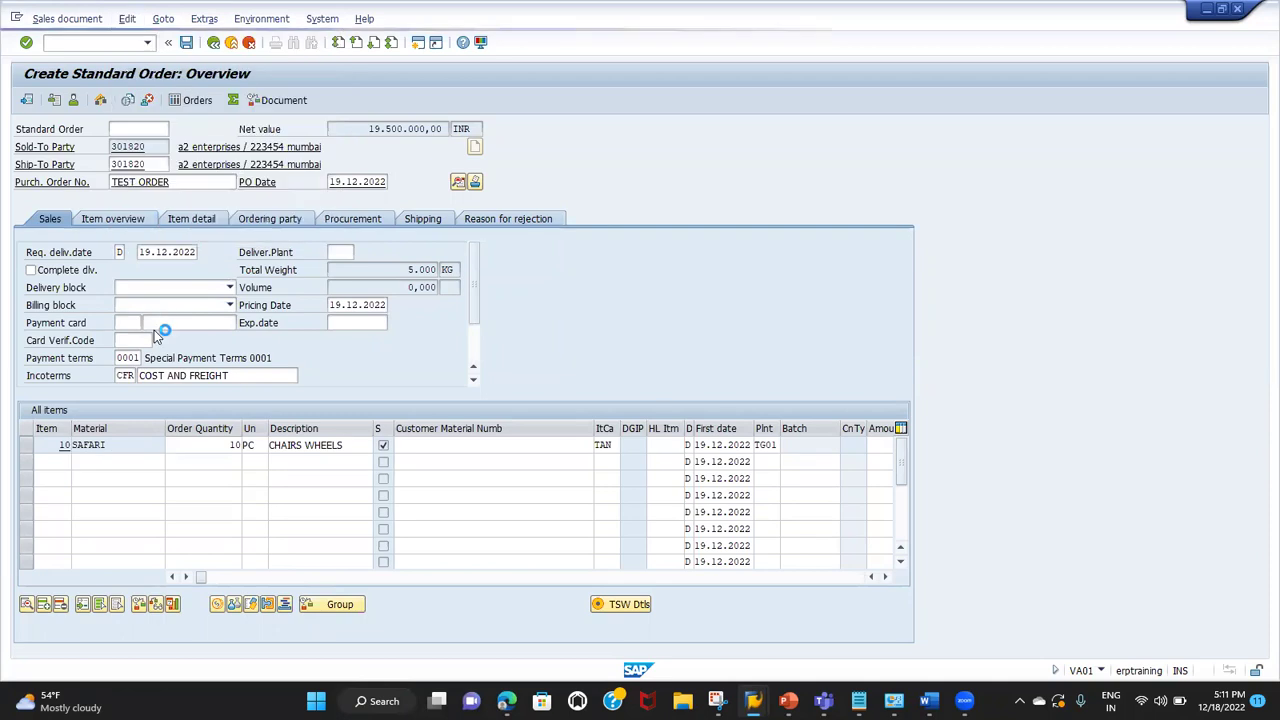
left_click(186, 43)
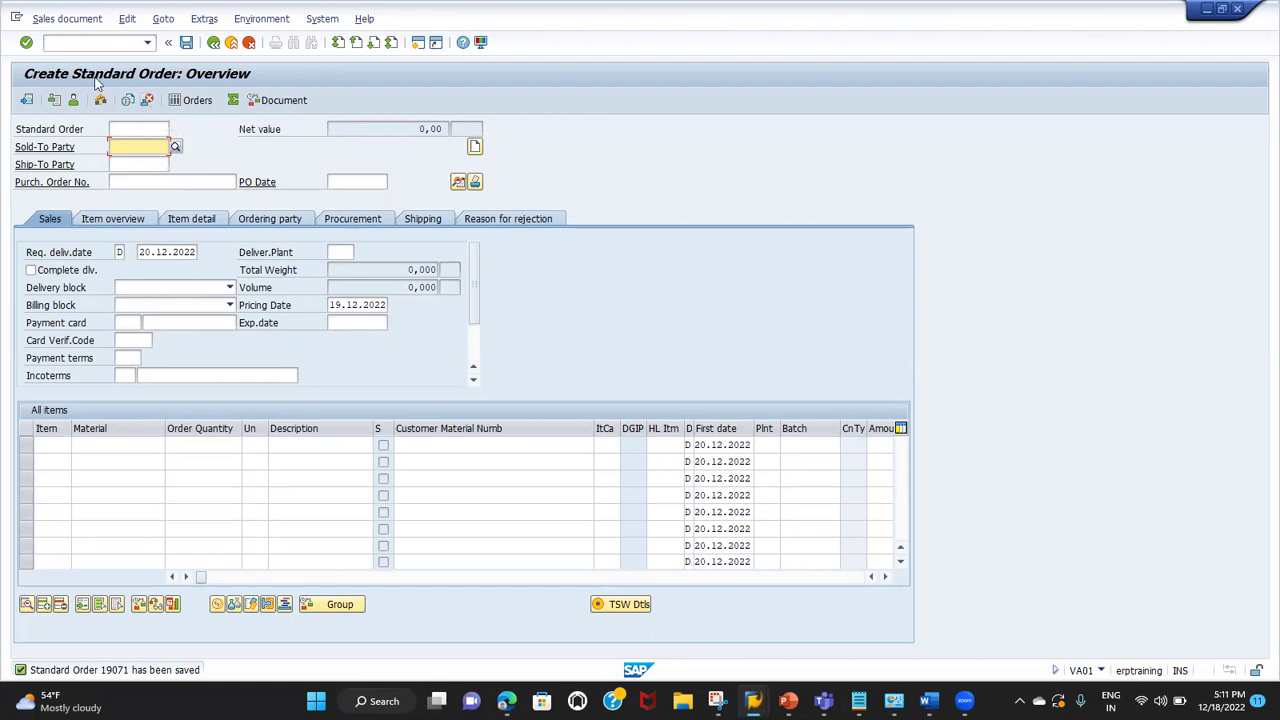
Step: Start an outbound delivery for the saved order from shipping point TG01 and show the items' picking details
left_click(78, 42)
type("/NVL01N")
key("Return")
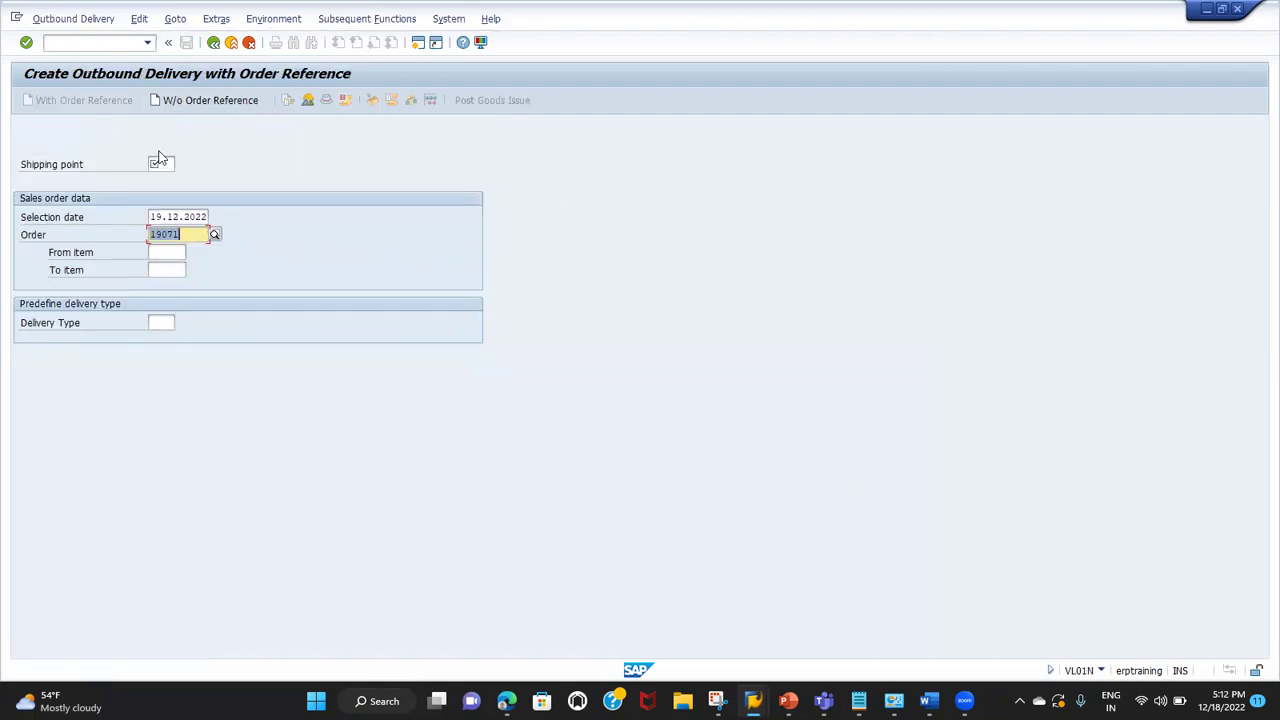
left_click(172, 164)
type("T")
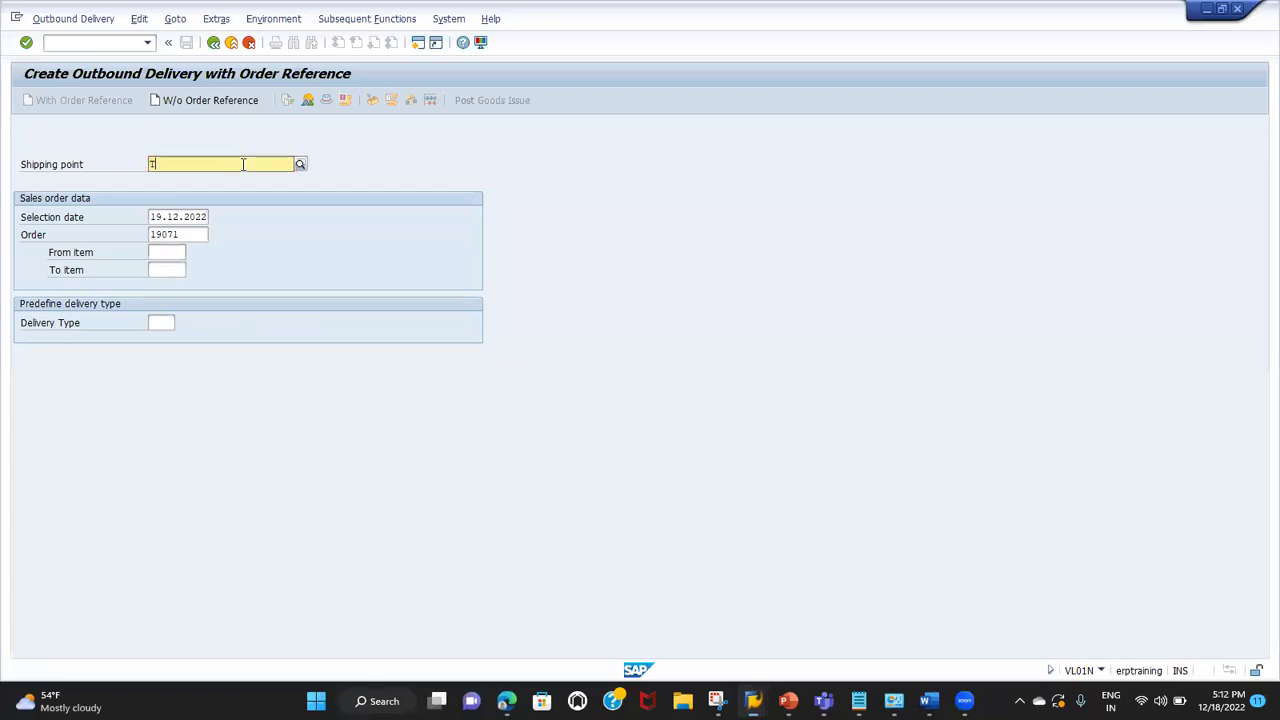
type("G01")
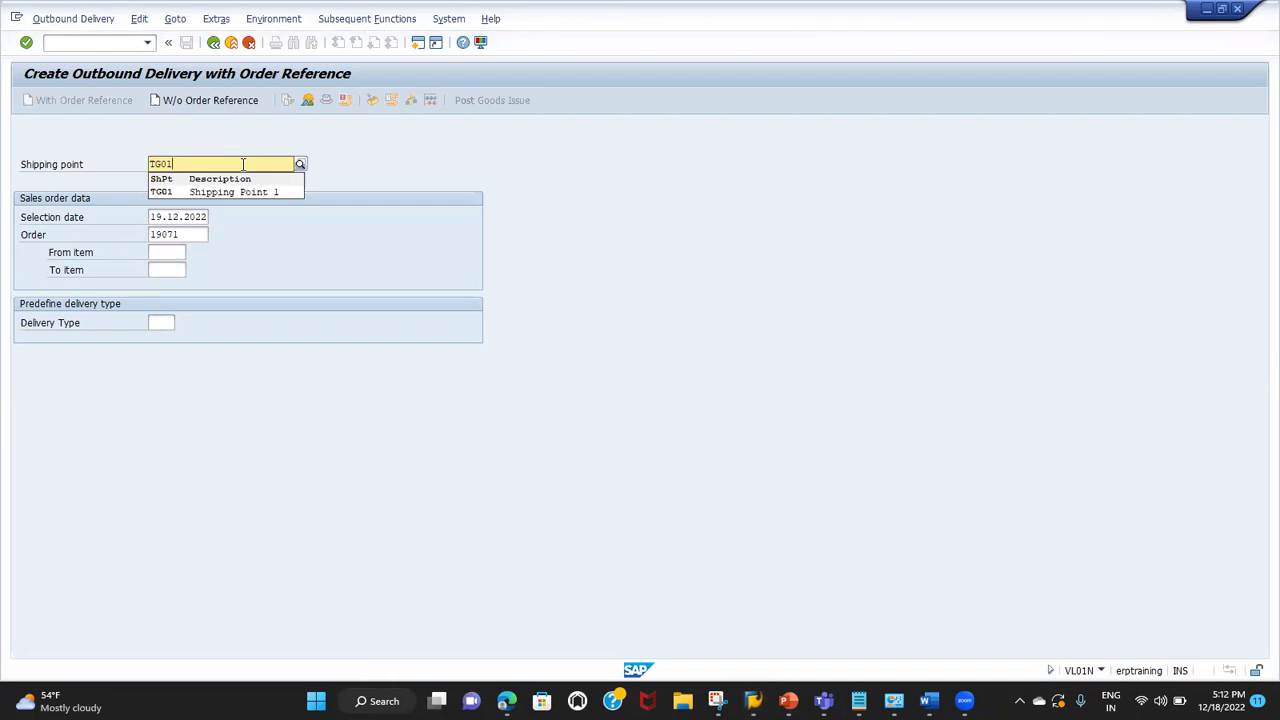
left_click(241, 192)
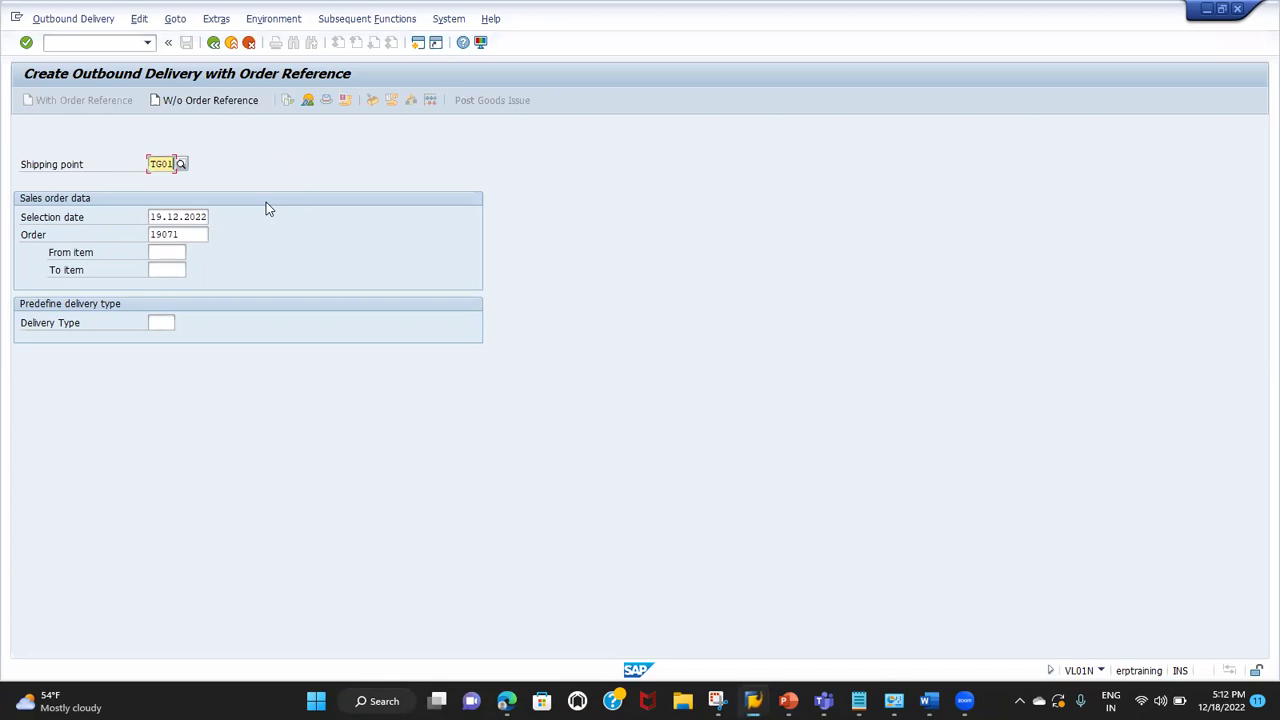
key("Return")
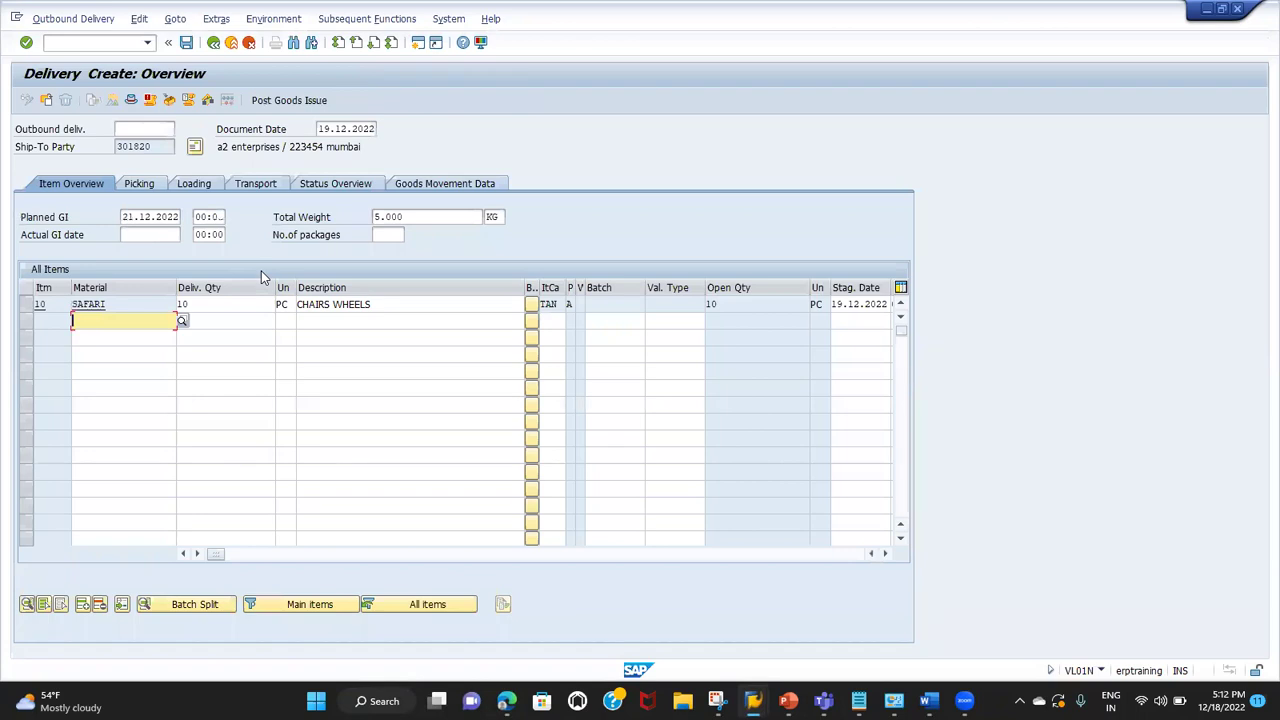
left_click(139, 187)
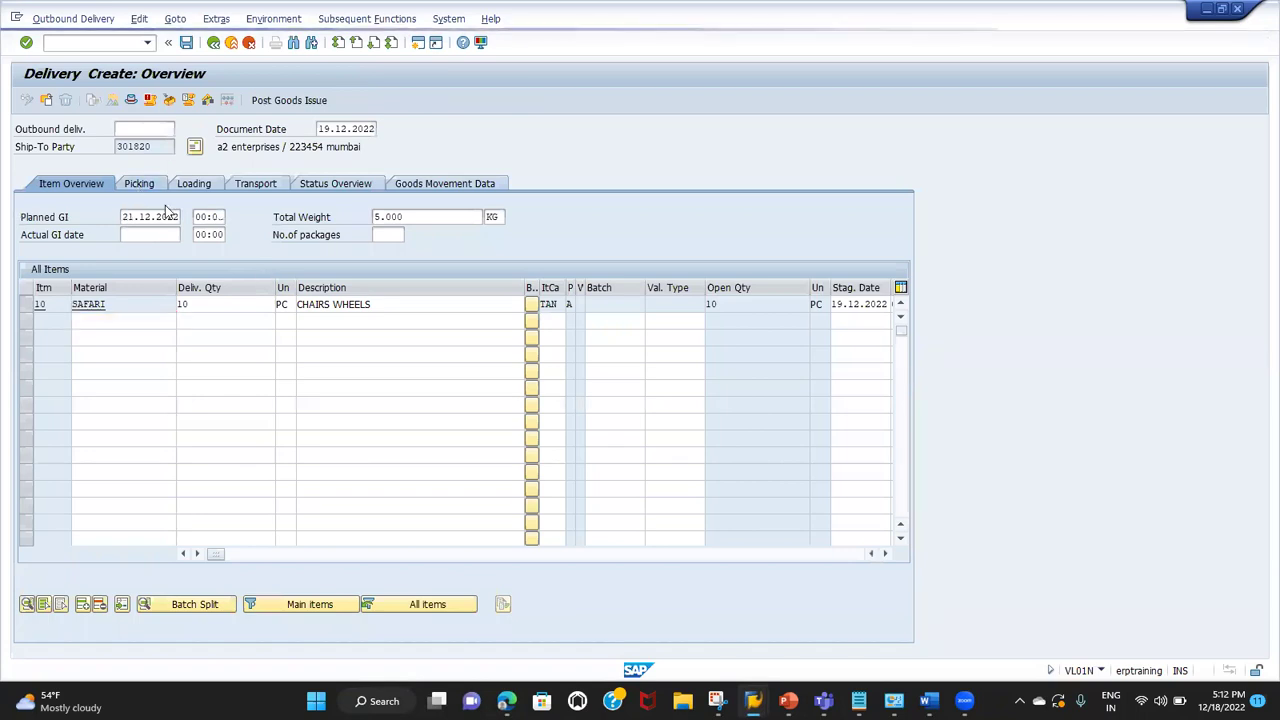
left_click(219, 307)
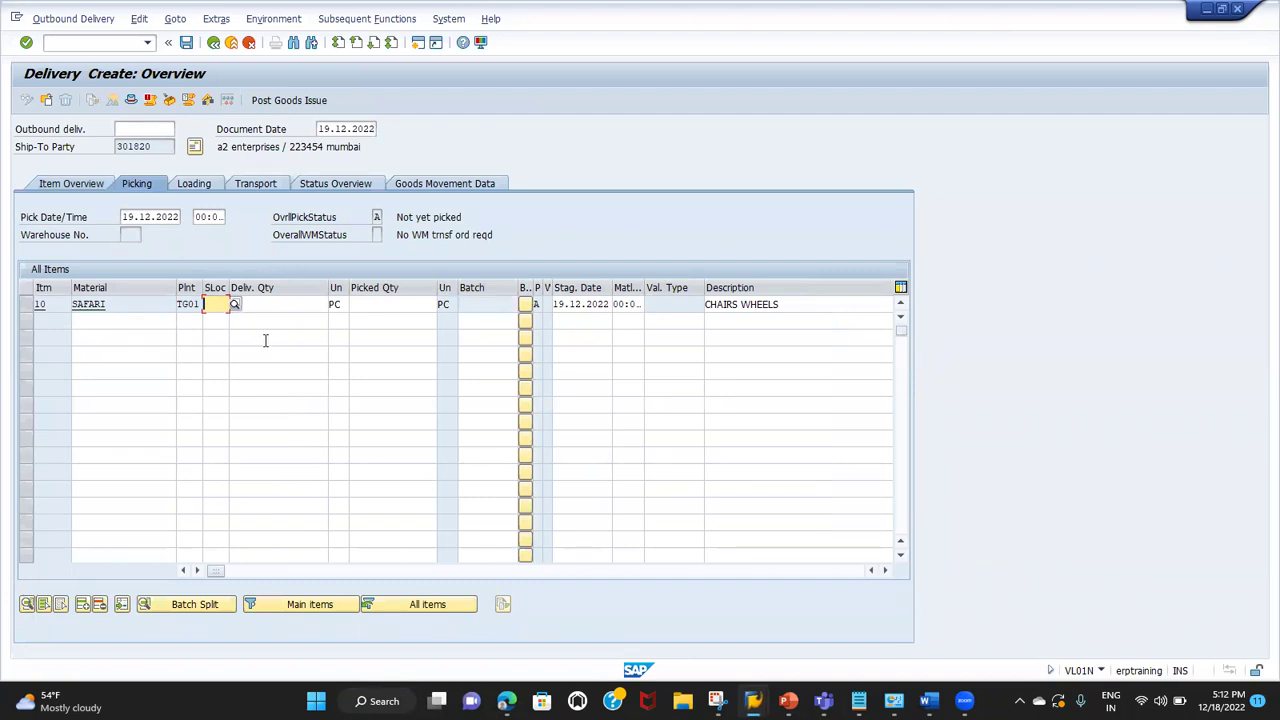
Step: Give delivery item 10 (SAFARI) storage location TG01 and picked quantity 10
type("TG01")
key("Tab")
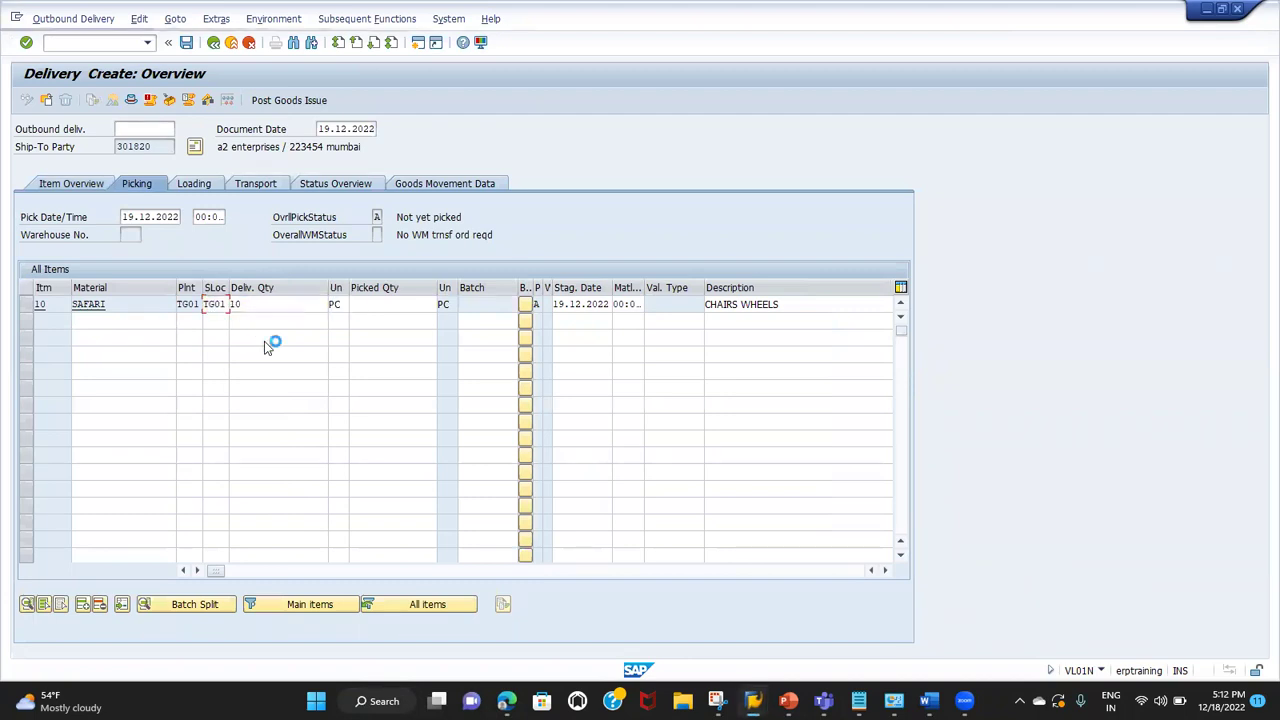
key("Tab")
type("10")
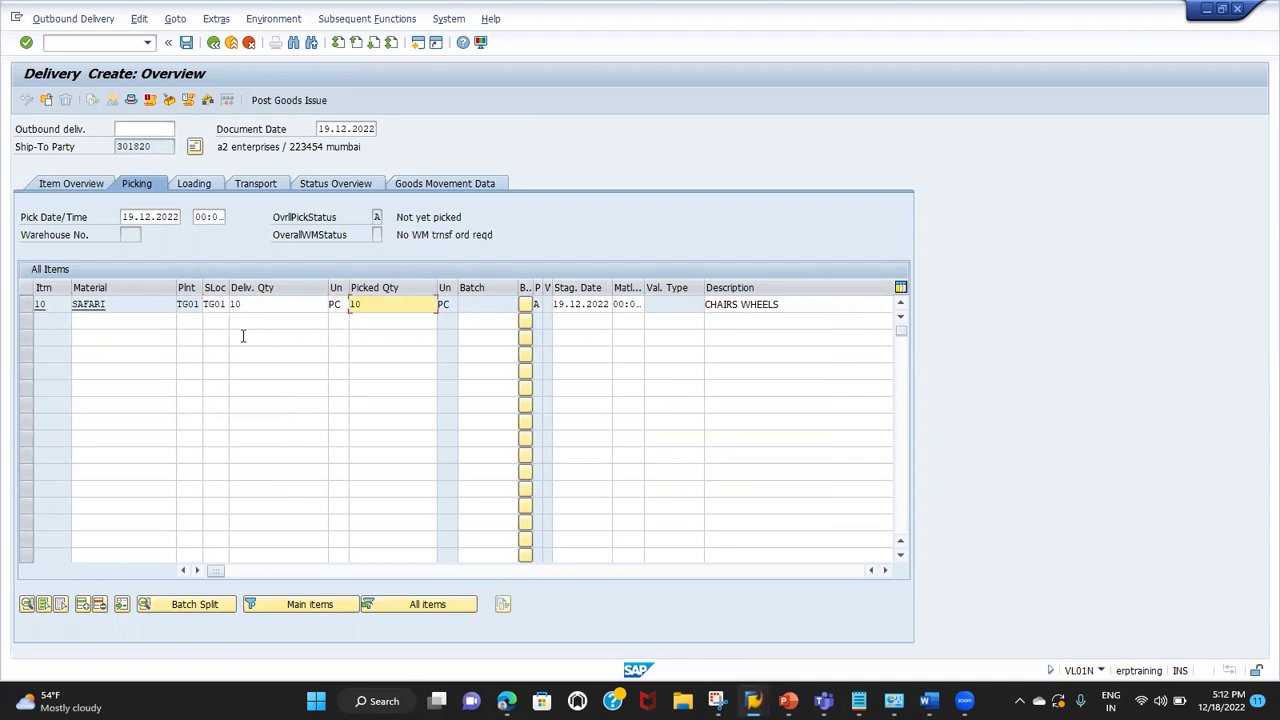
left_click(256, 304)
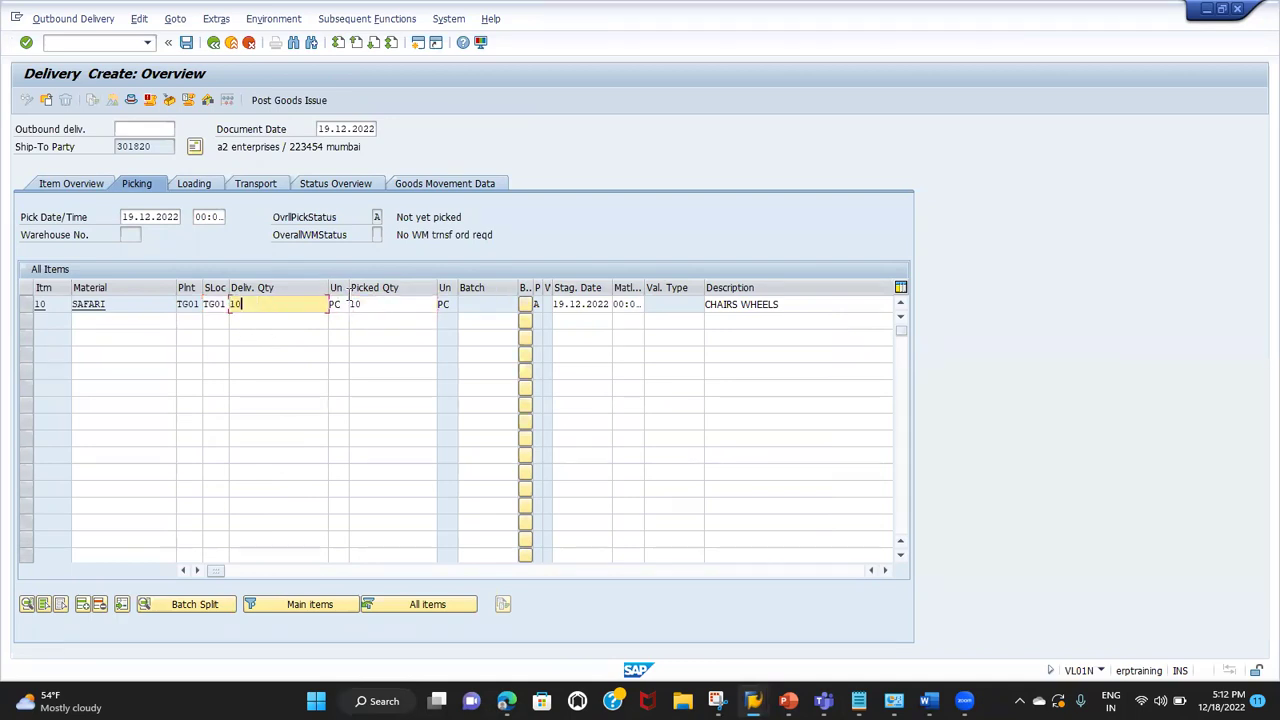
left_click(374, 304)
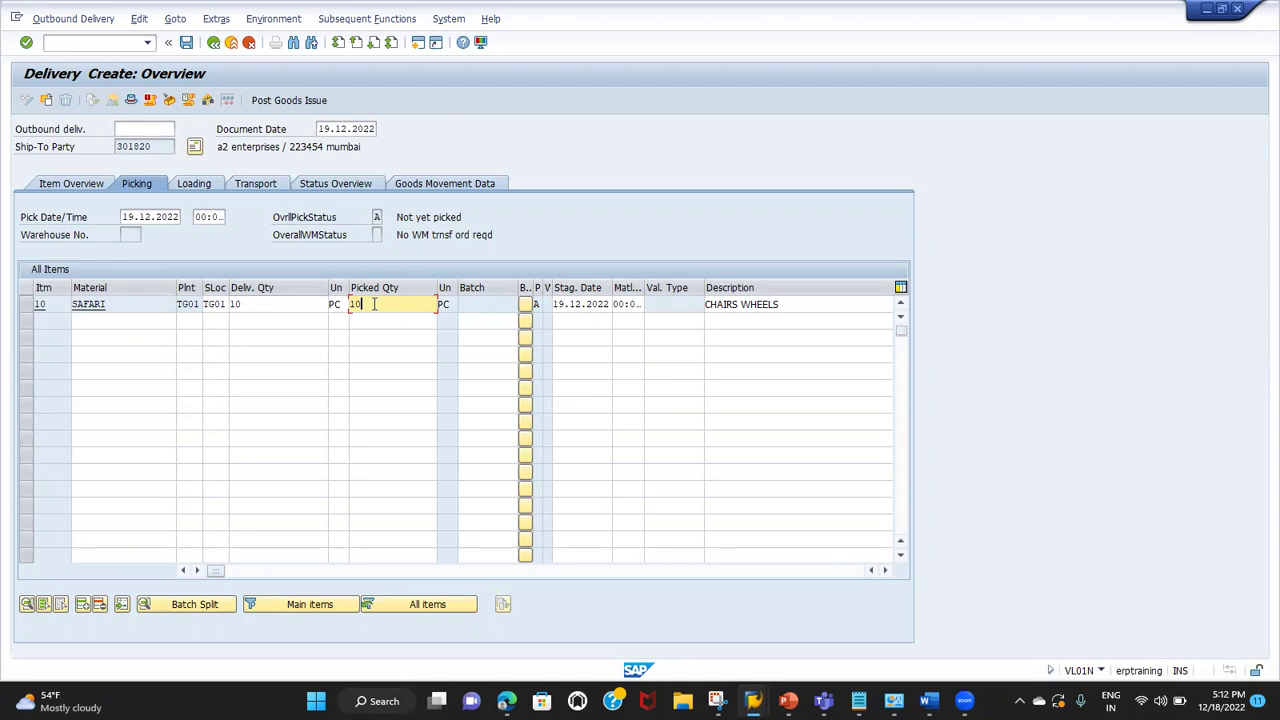
left_click(278, 299)
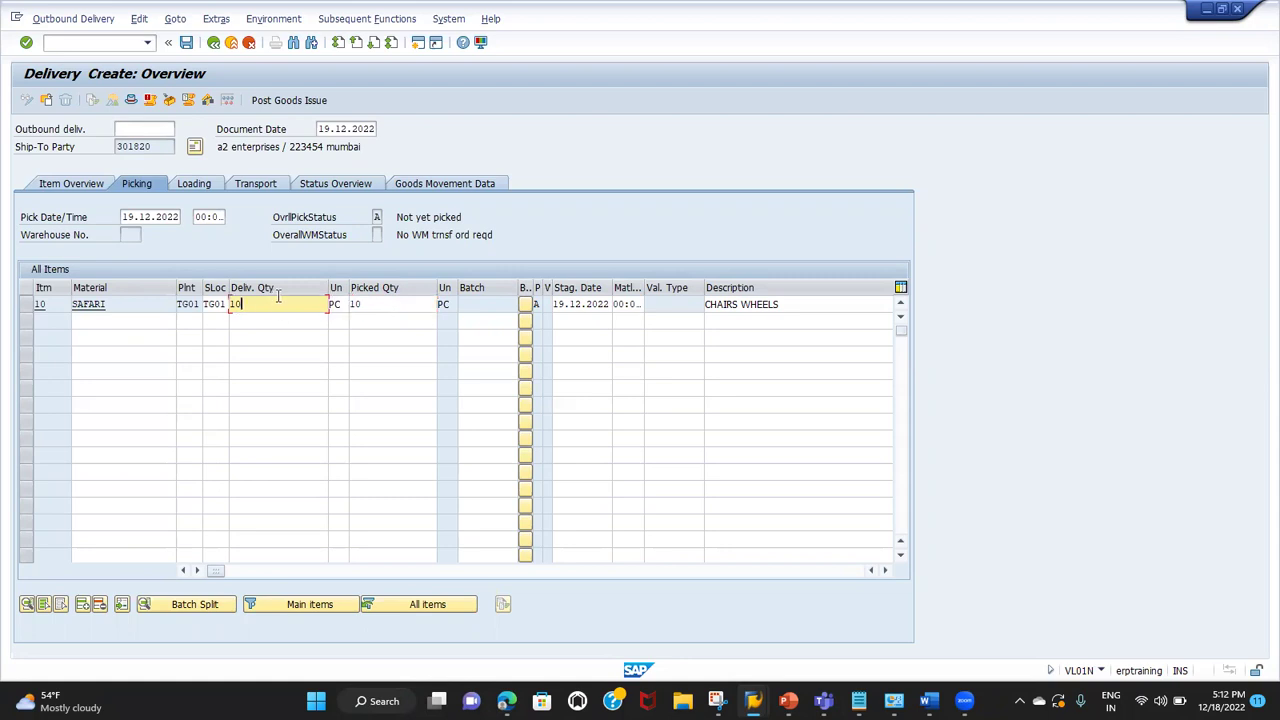
left_click(125, 43)
Step: Run stock overview MMBE for SAFARI at plant TG01, storage location TG01, showing 1,490,000 unrestricted
type("/OMMBE")
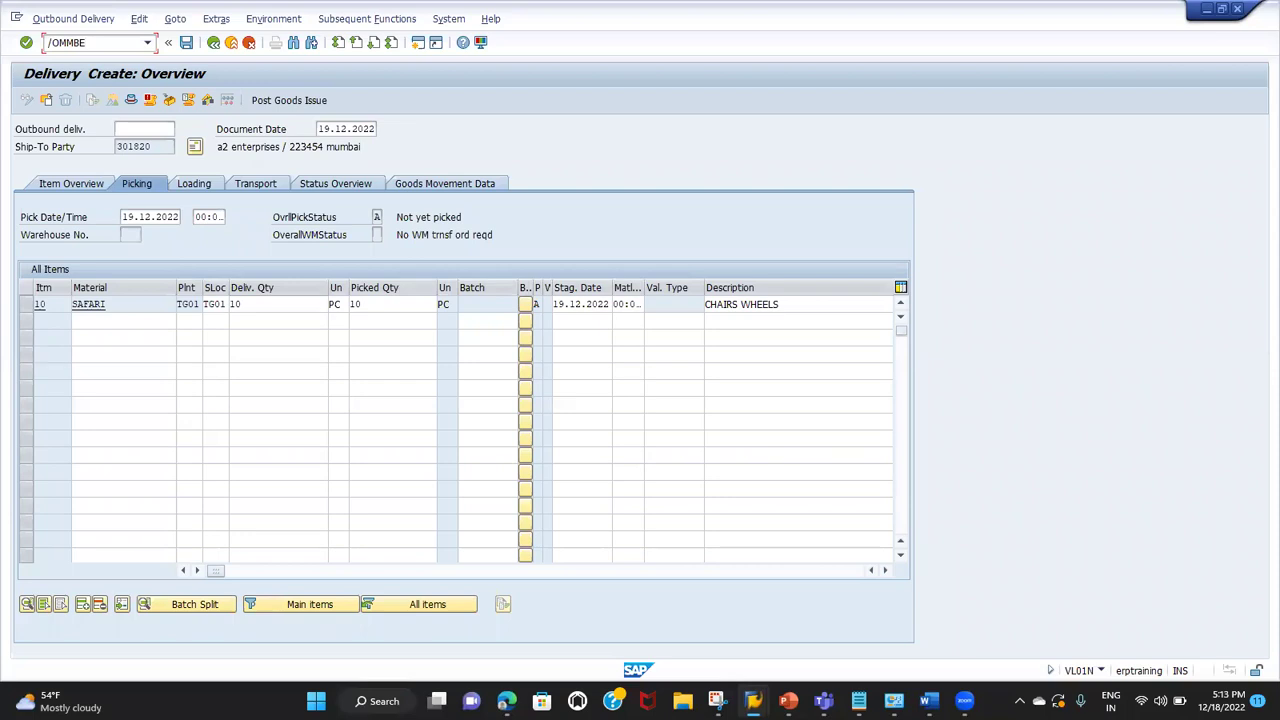
key("Return")
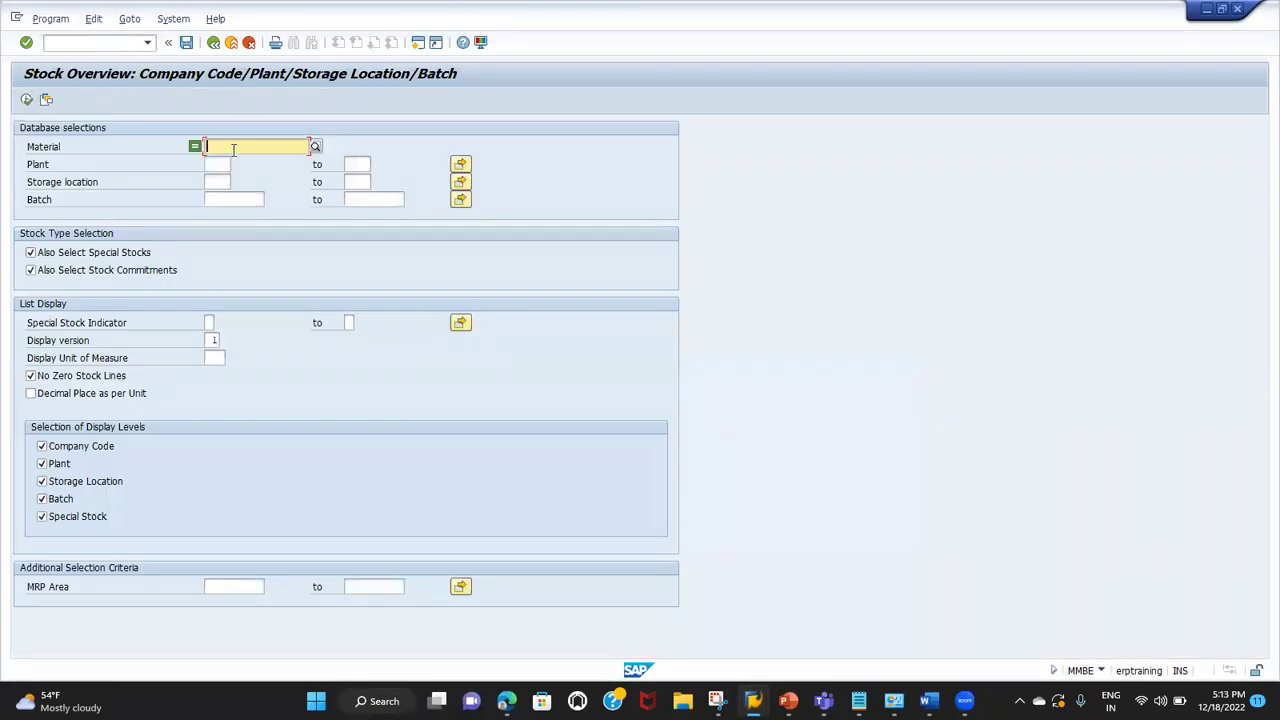
type("SAFARI")
key("Tab")
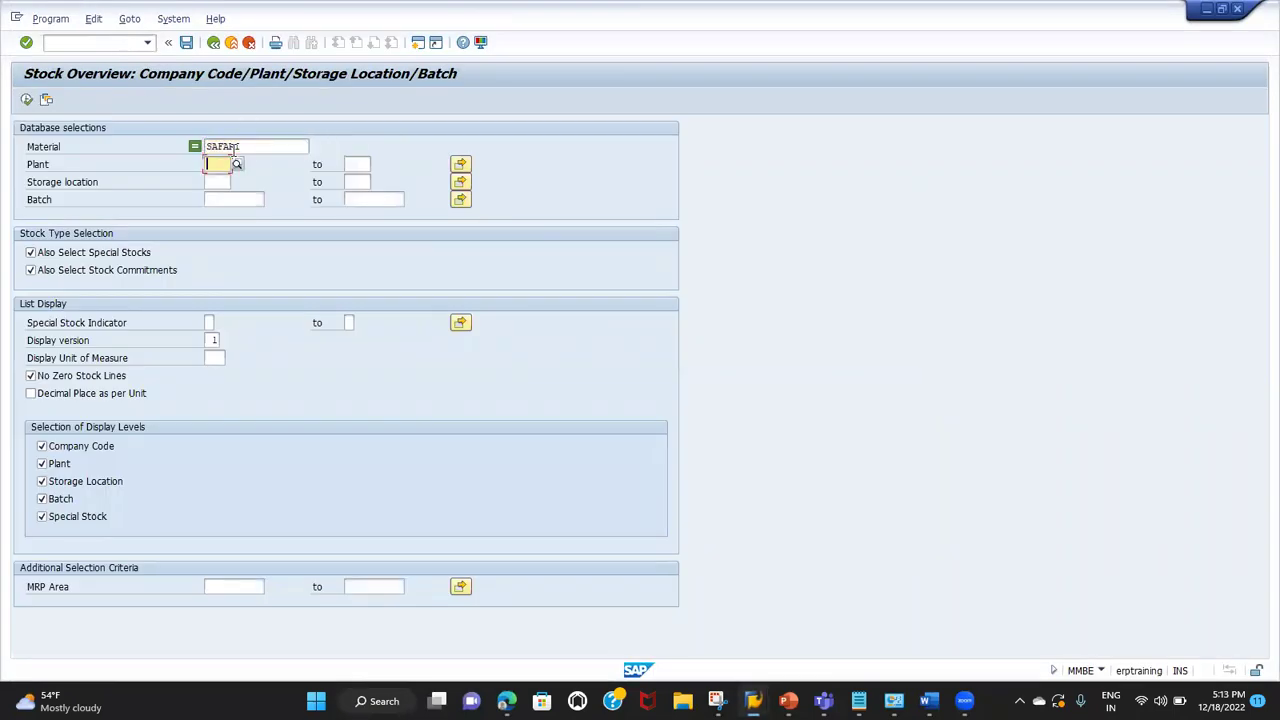
type("TG01")
key("Return")
key("Tab")
key("Tab")
key("Tab")
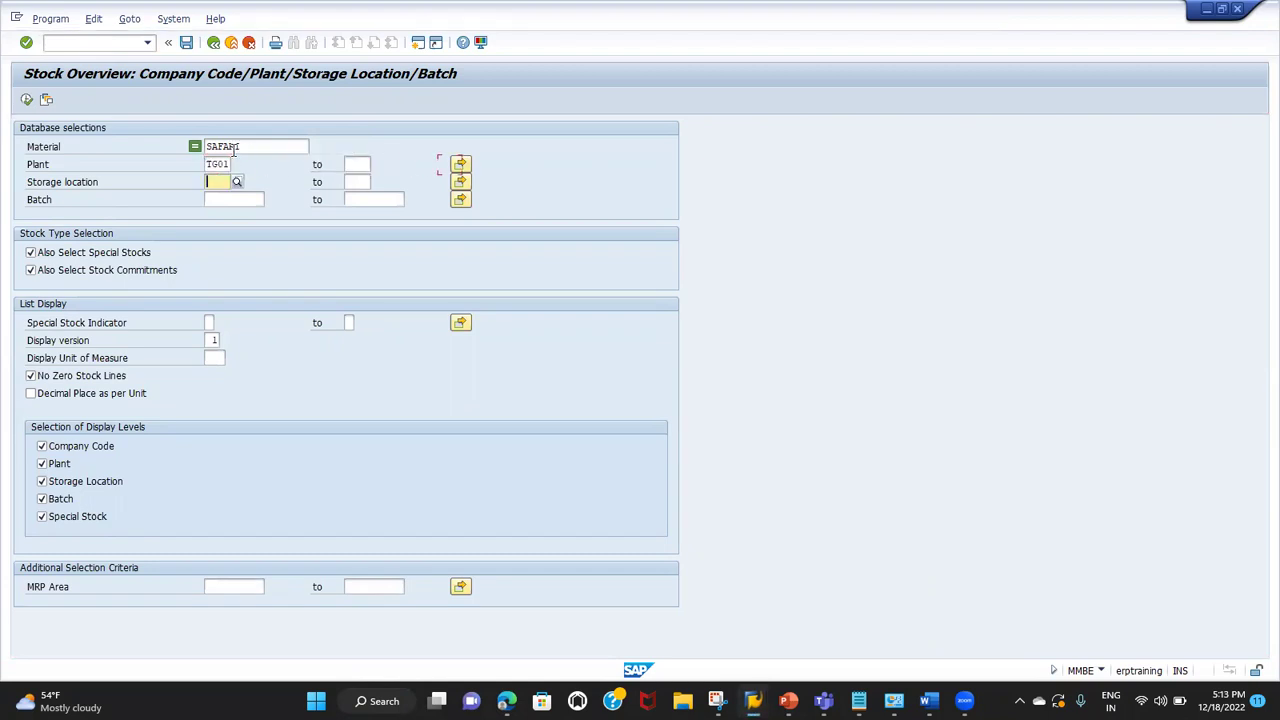
type("TG01")
key("Return")
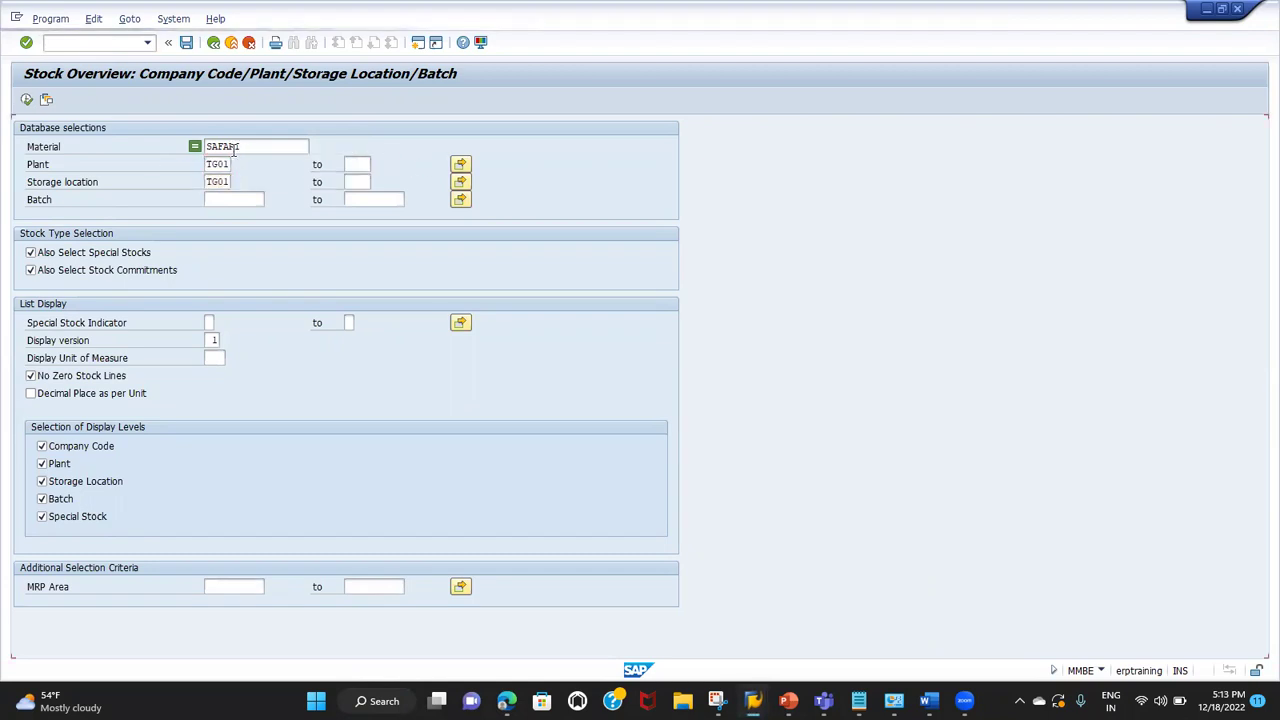
left_click(26, 100)
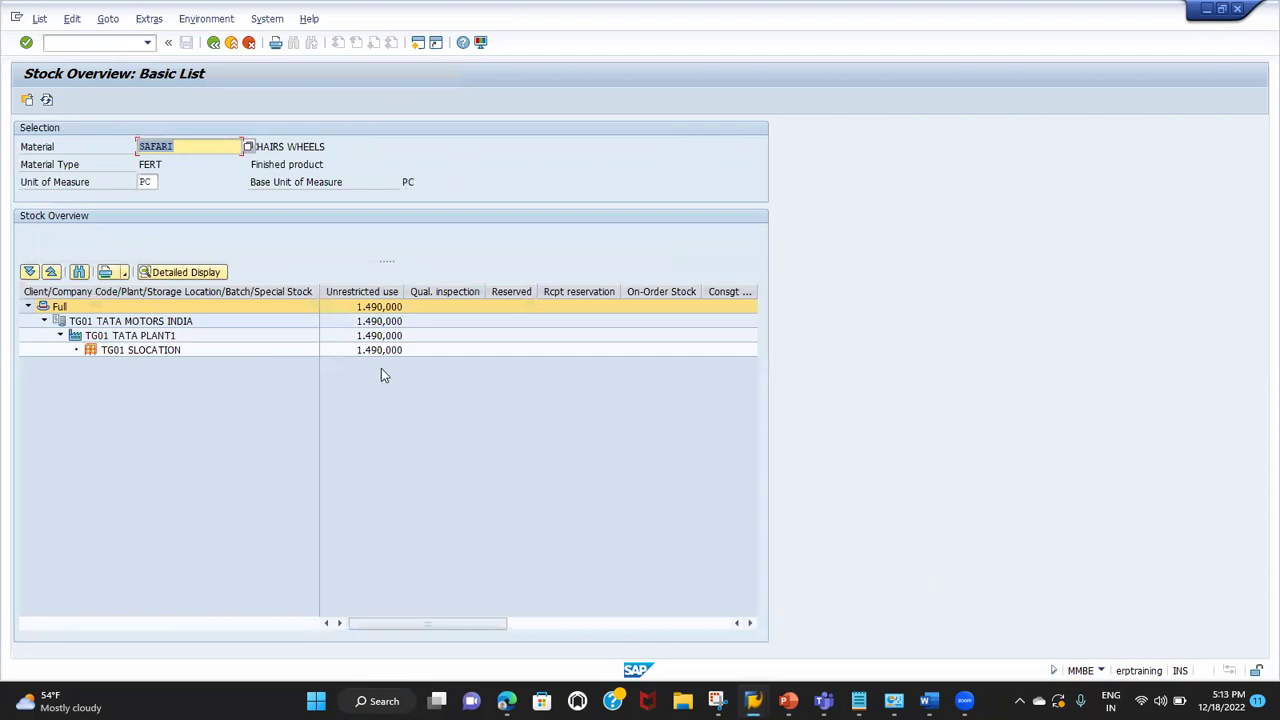
left_click(374, 351)
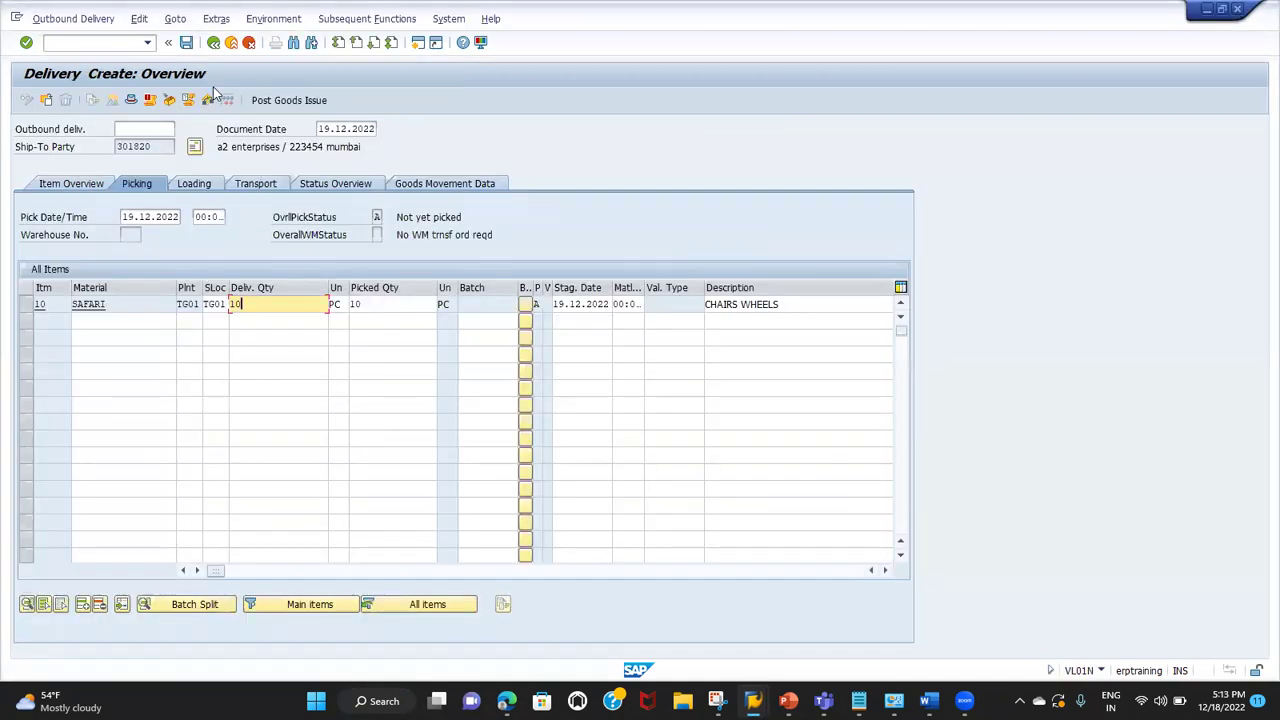
Step: Return to the delivery and verify item 10's picked quantity of 10
key("alt+Tab")
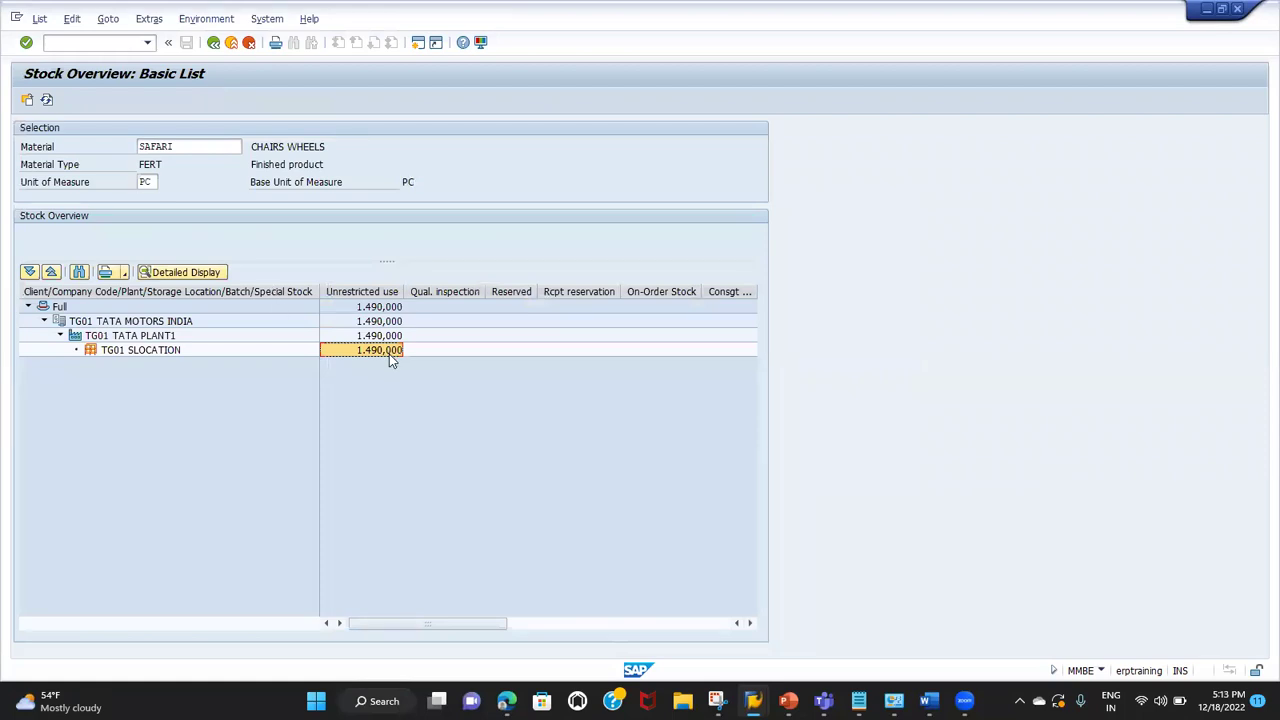
key("alt+Tab")
left_click(370, 302)
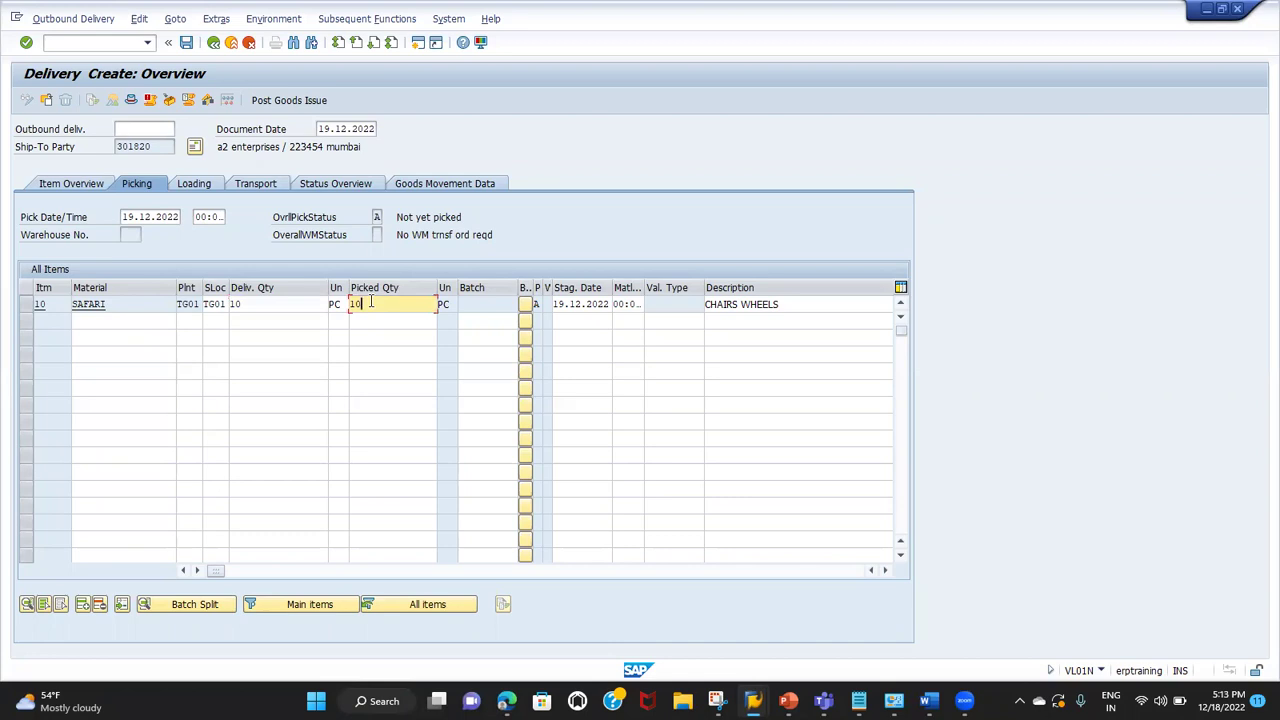
Step: Save the SAFARI outbound delivery as 80018919 and refresh the SAFARI stock overview
left_click(186, 44)
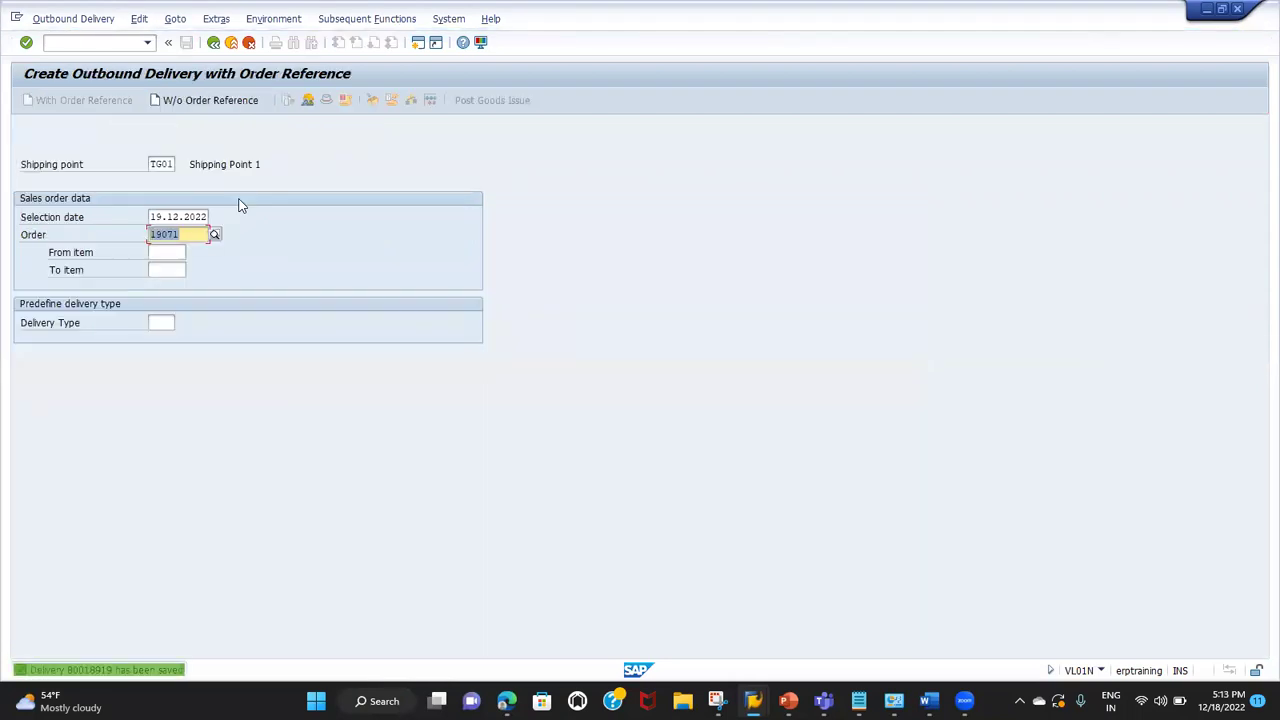
key("alt+Tab")
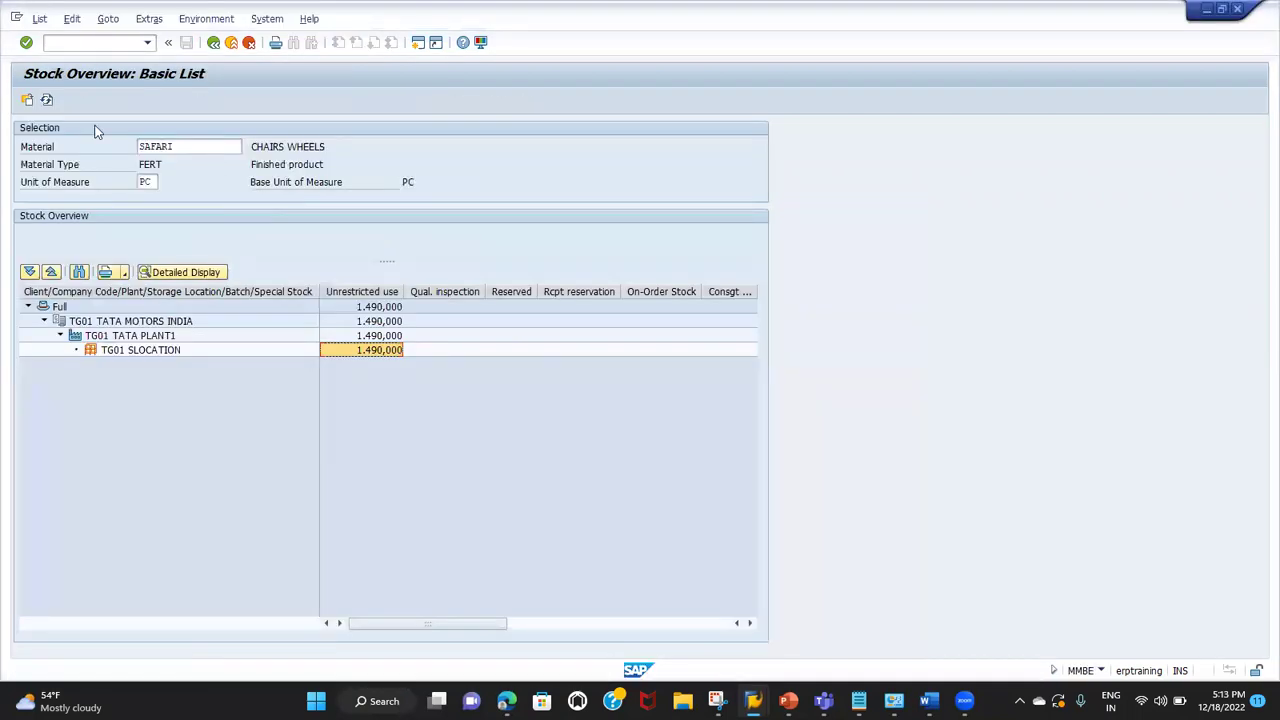
left_click(46, 99)
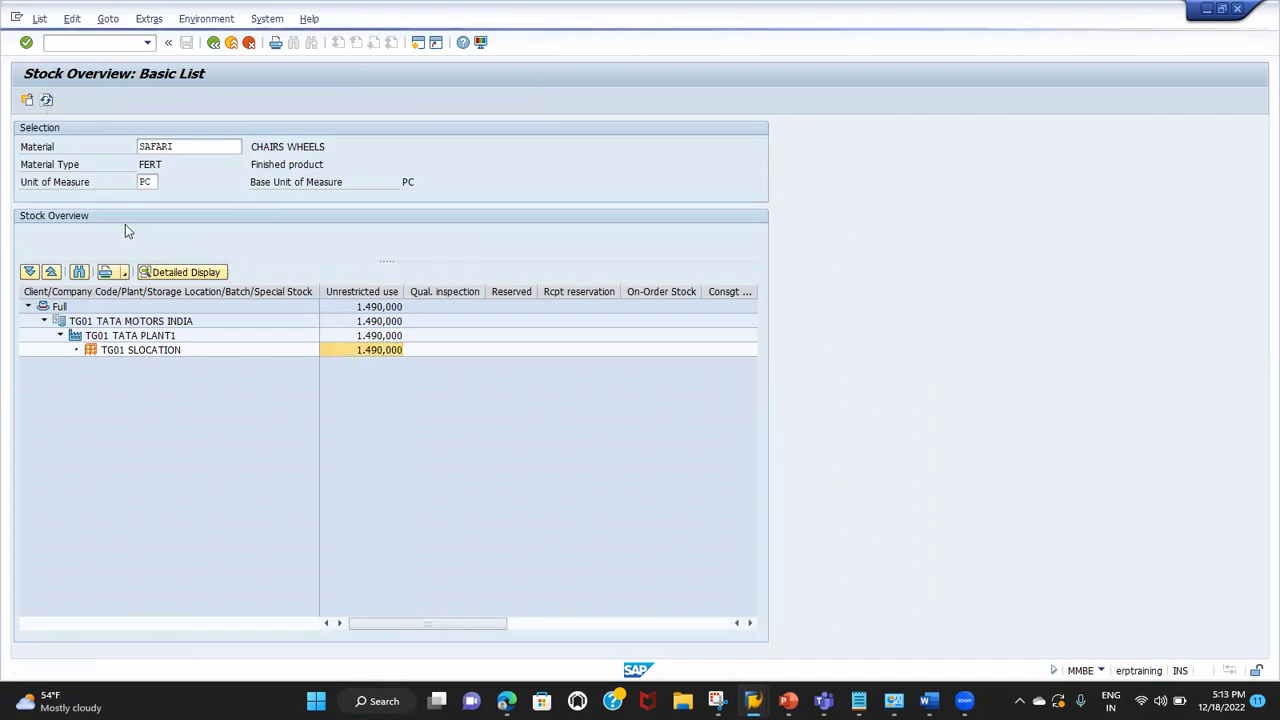
left_click(369, 352)
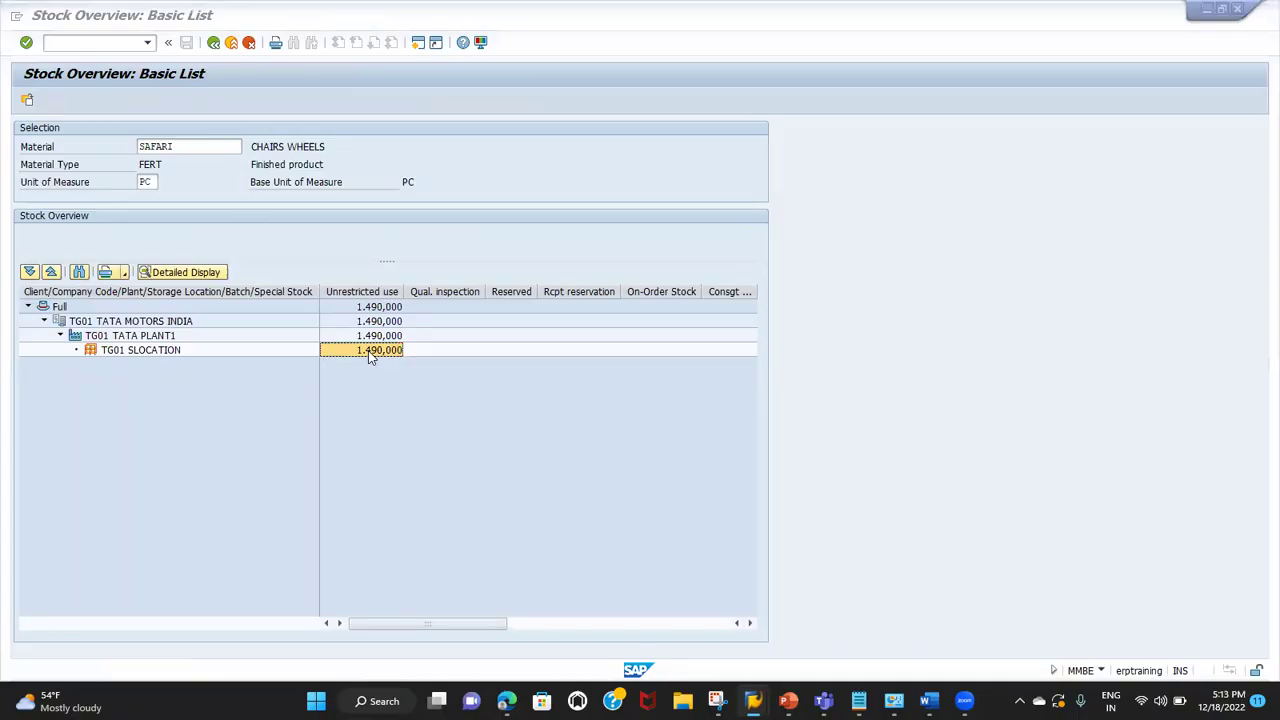
key("alt+Tab")
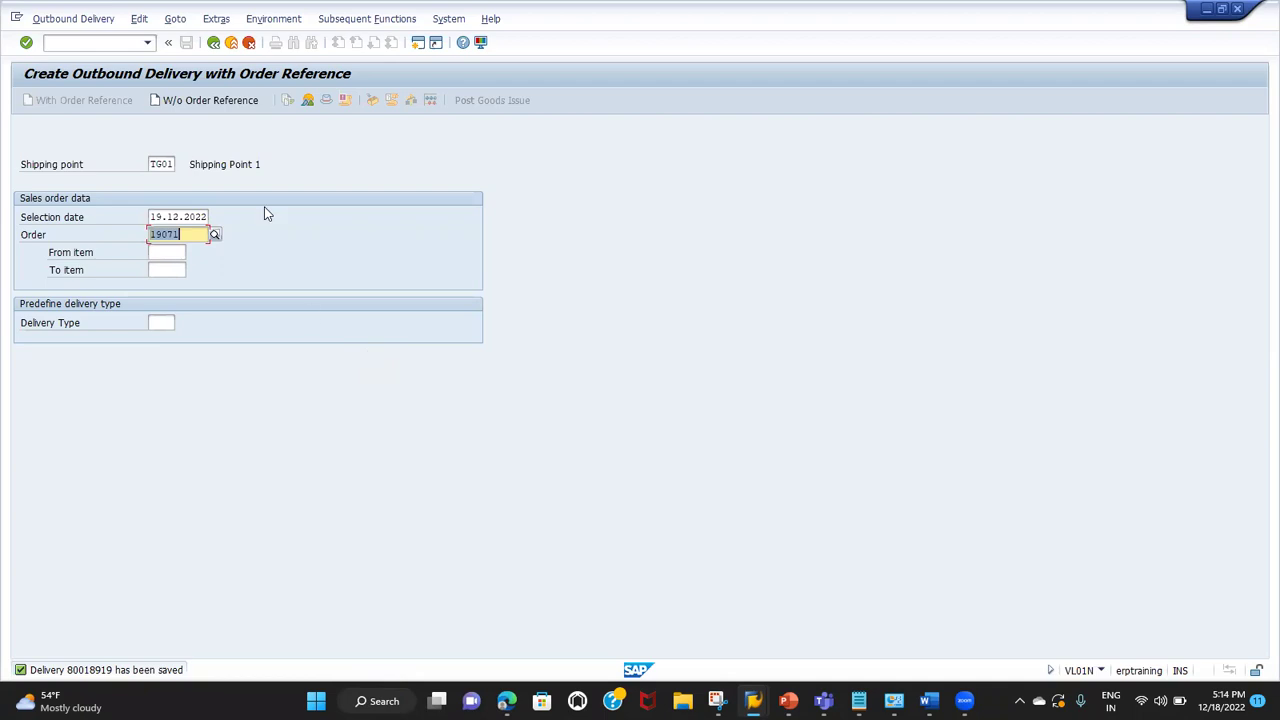
left_click(96, 41)
Step: Open delivery 80018919 in VL02N and post its goods issue
type("/NVL02N")
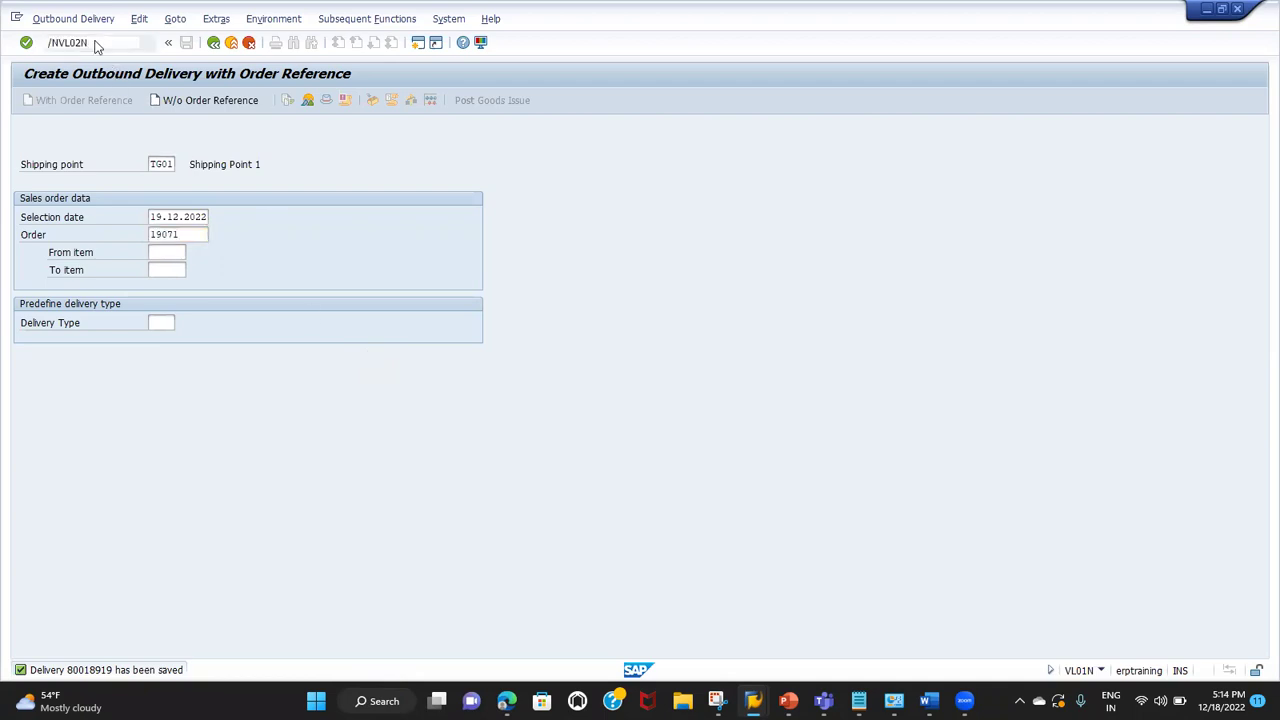
key("Return")
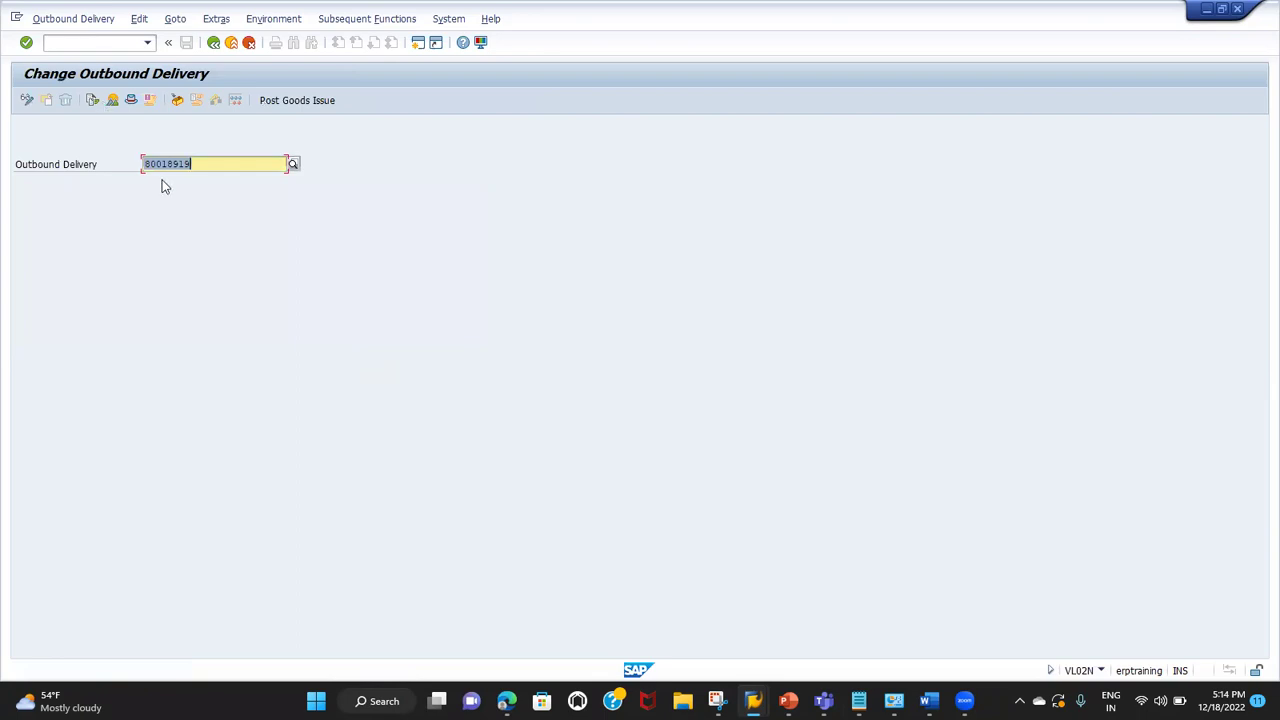
key("Return")
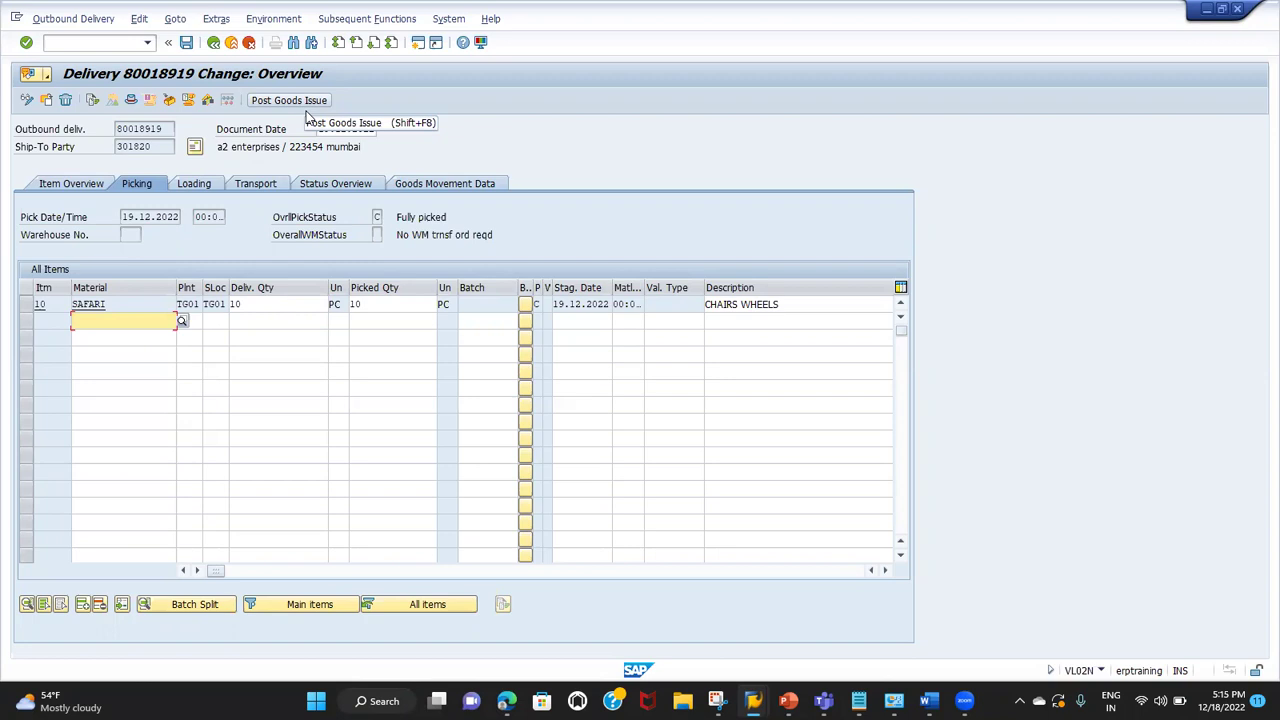
left_click(307, 106)
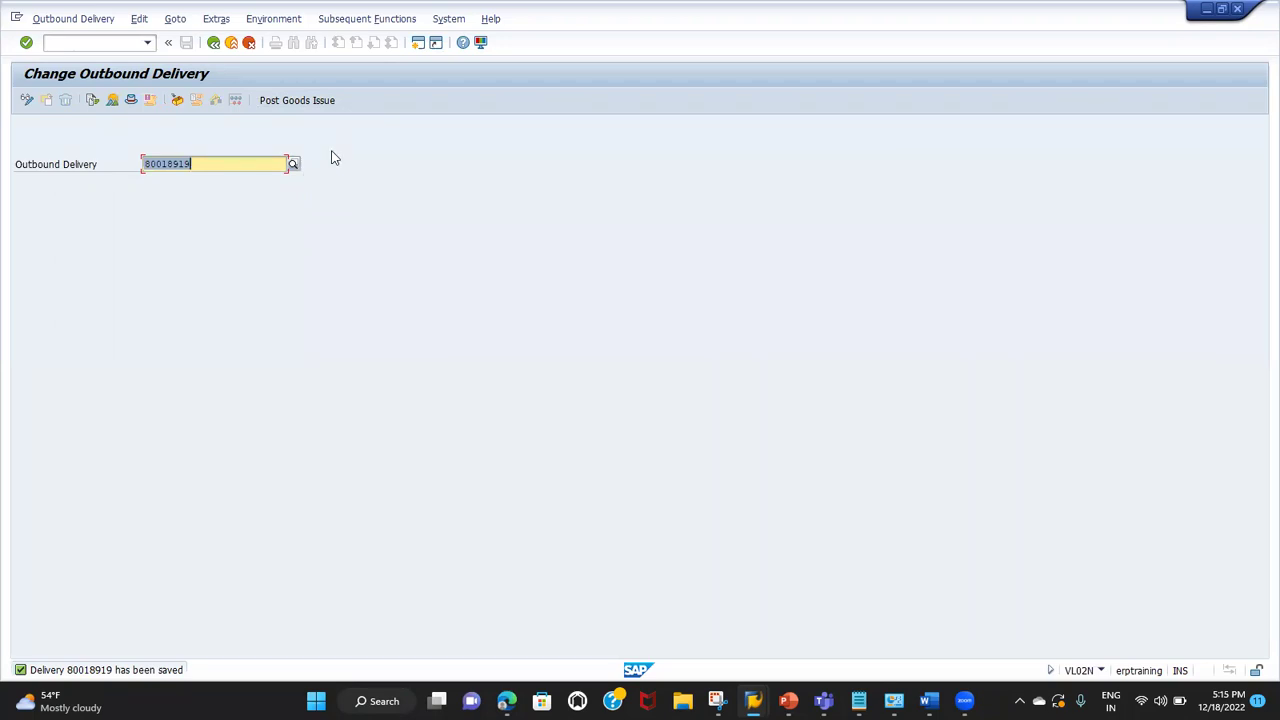
key("Return")
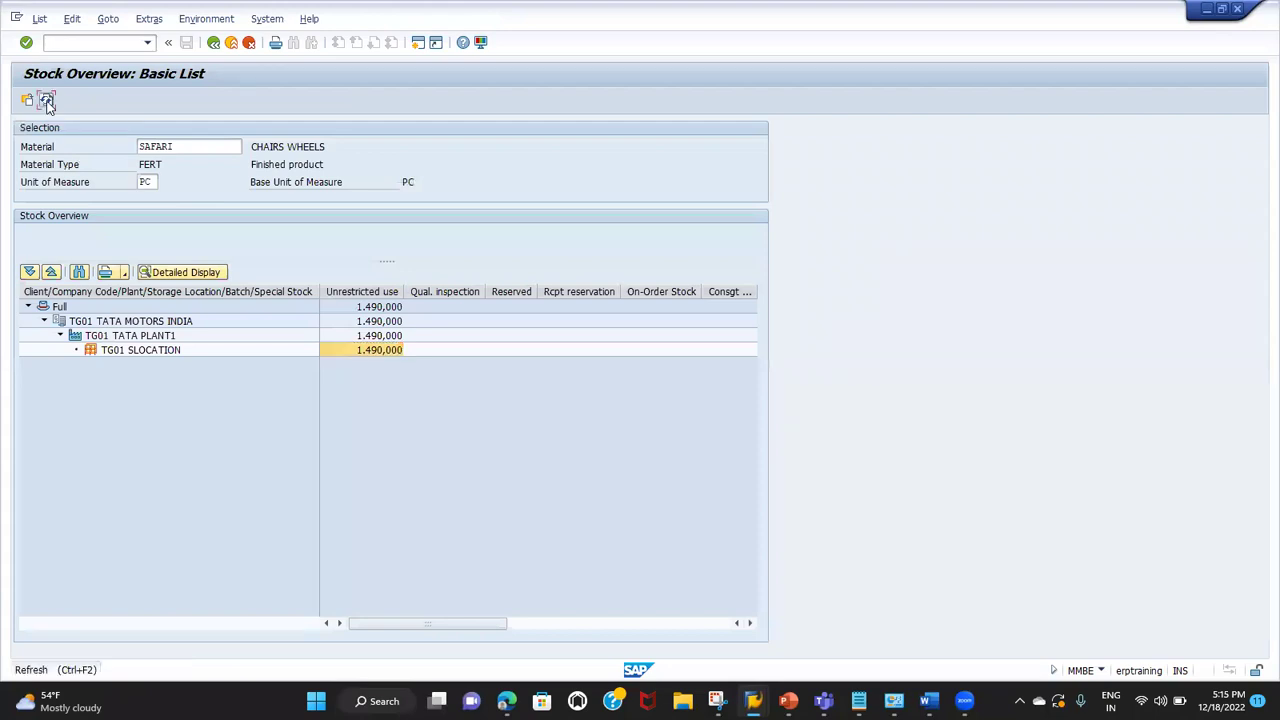
left_click(46, 101)
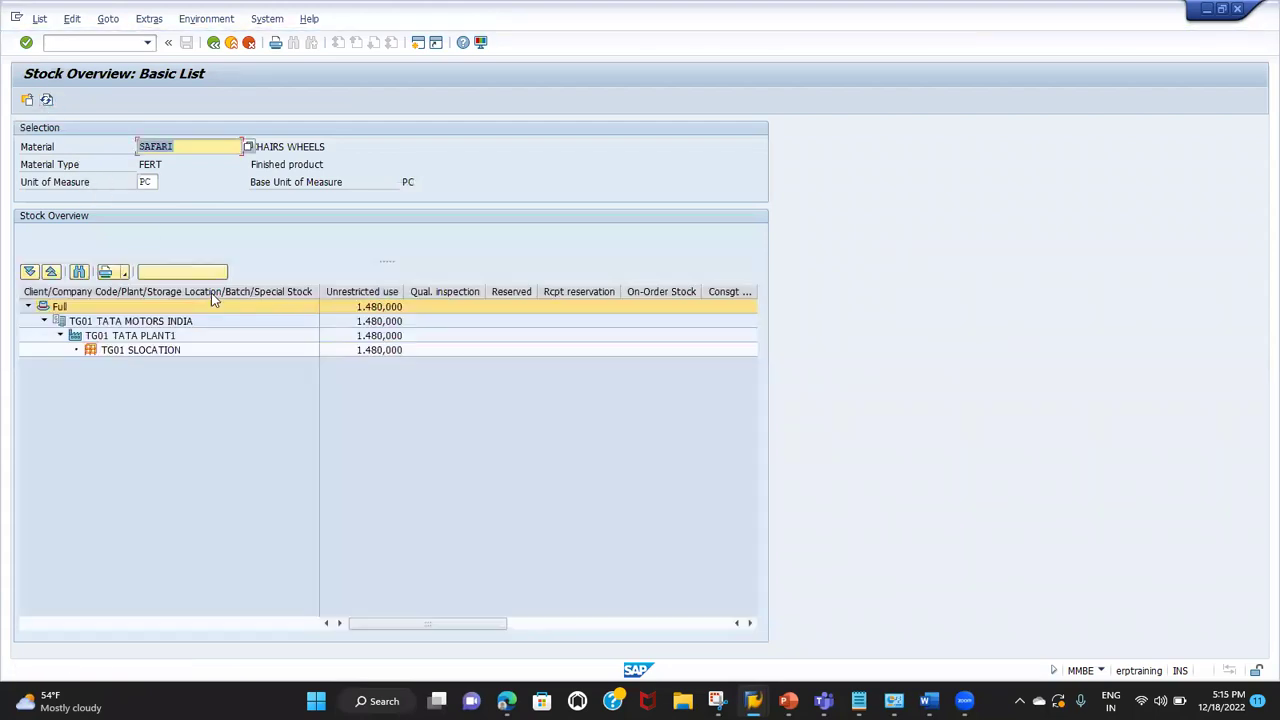
left_click(376, 351)
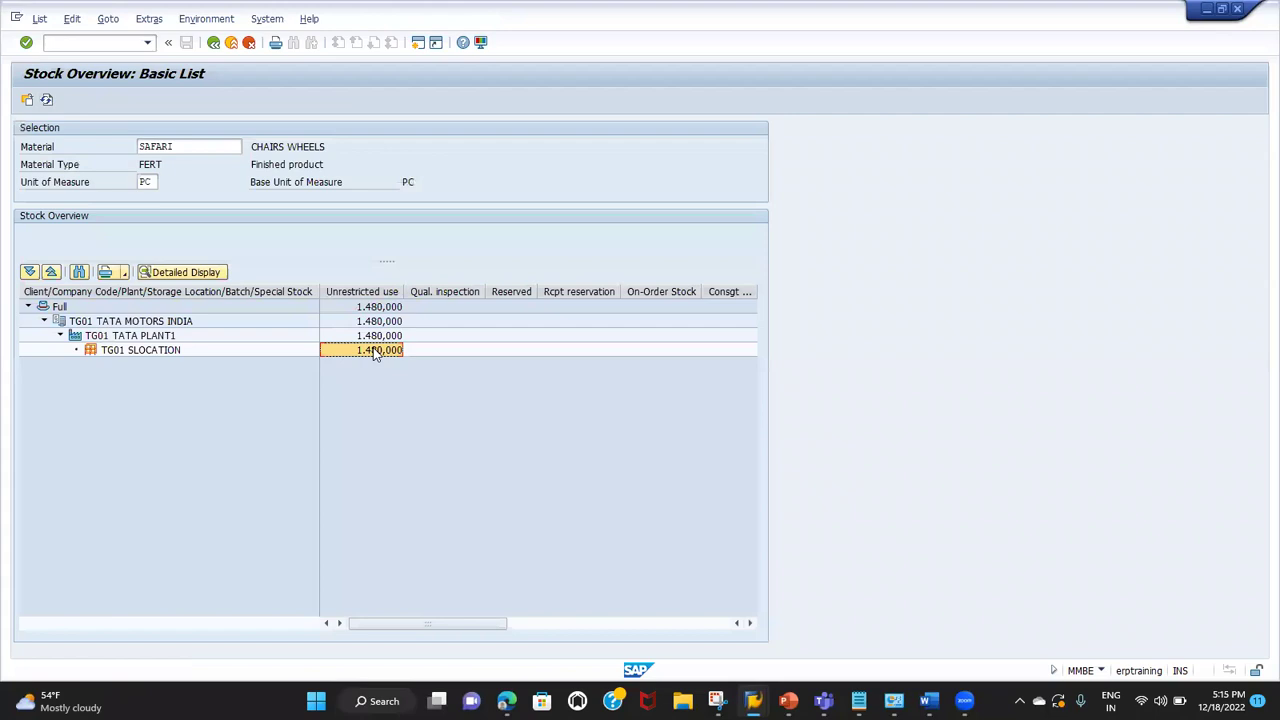
left_click(137, 352)
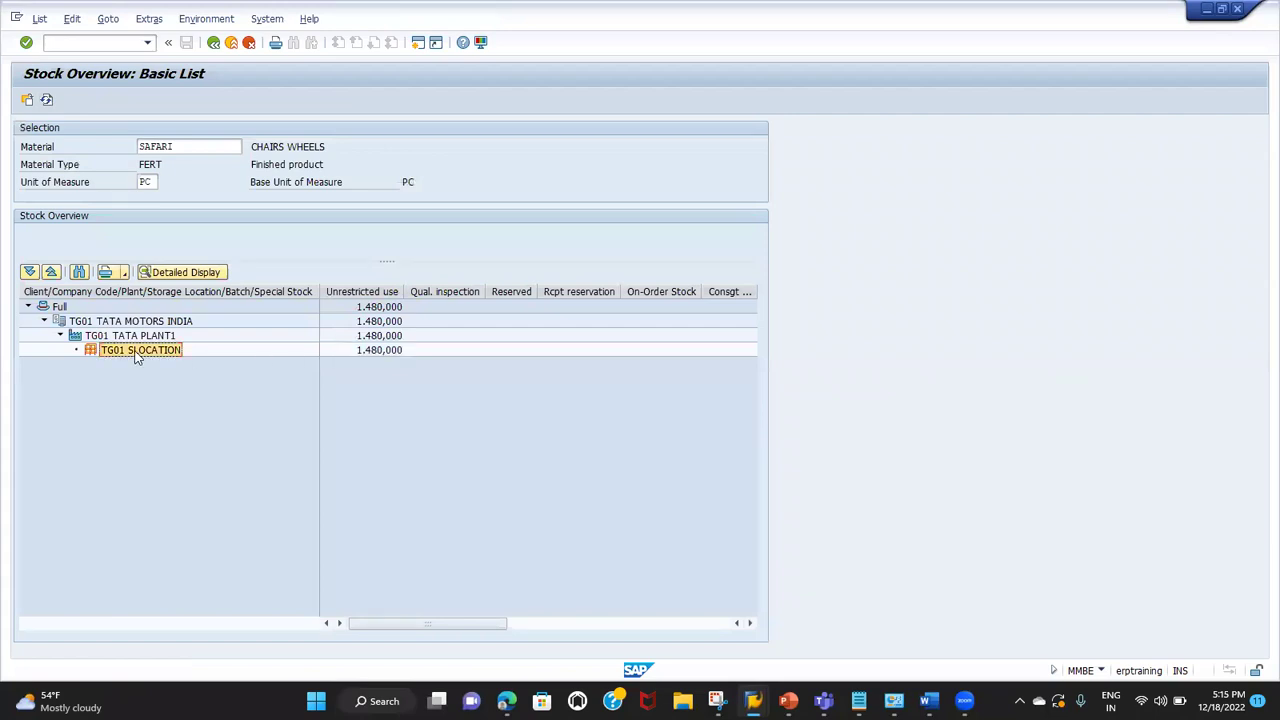
left_click(130, 336)
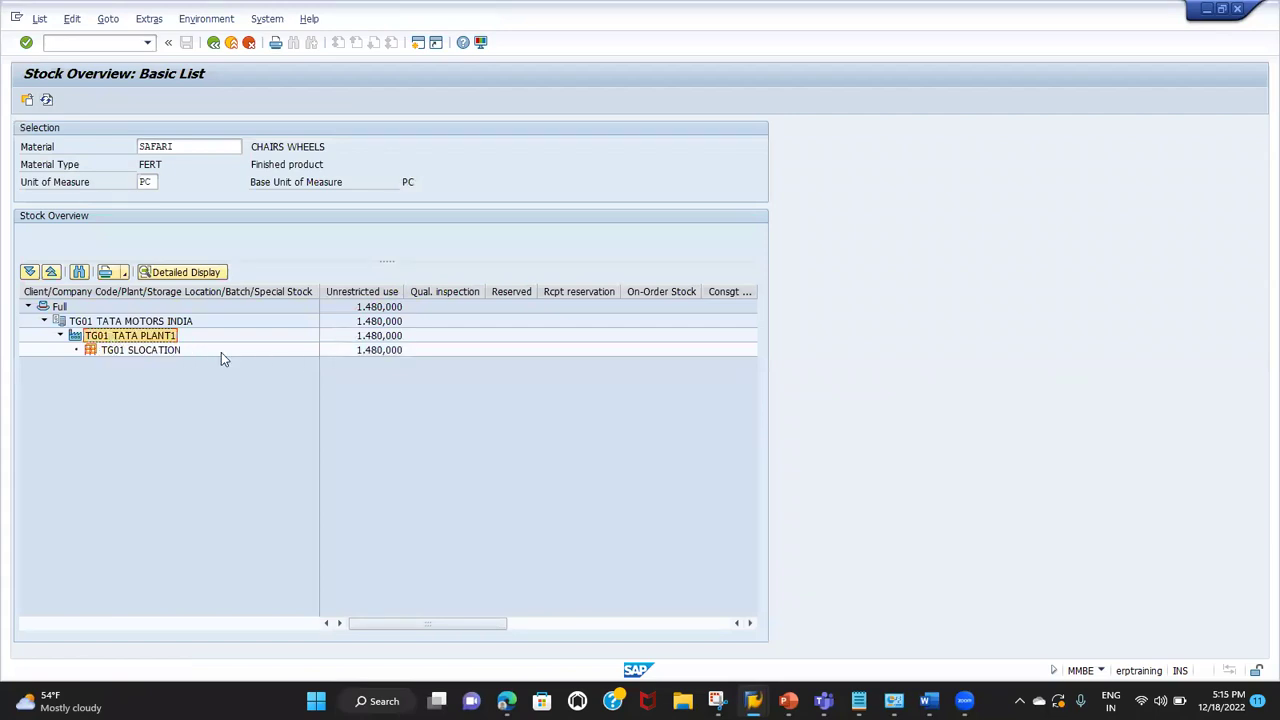
left_click(364, 355)
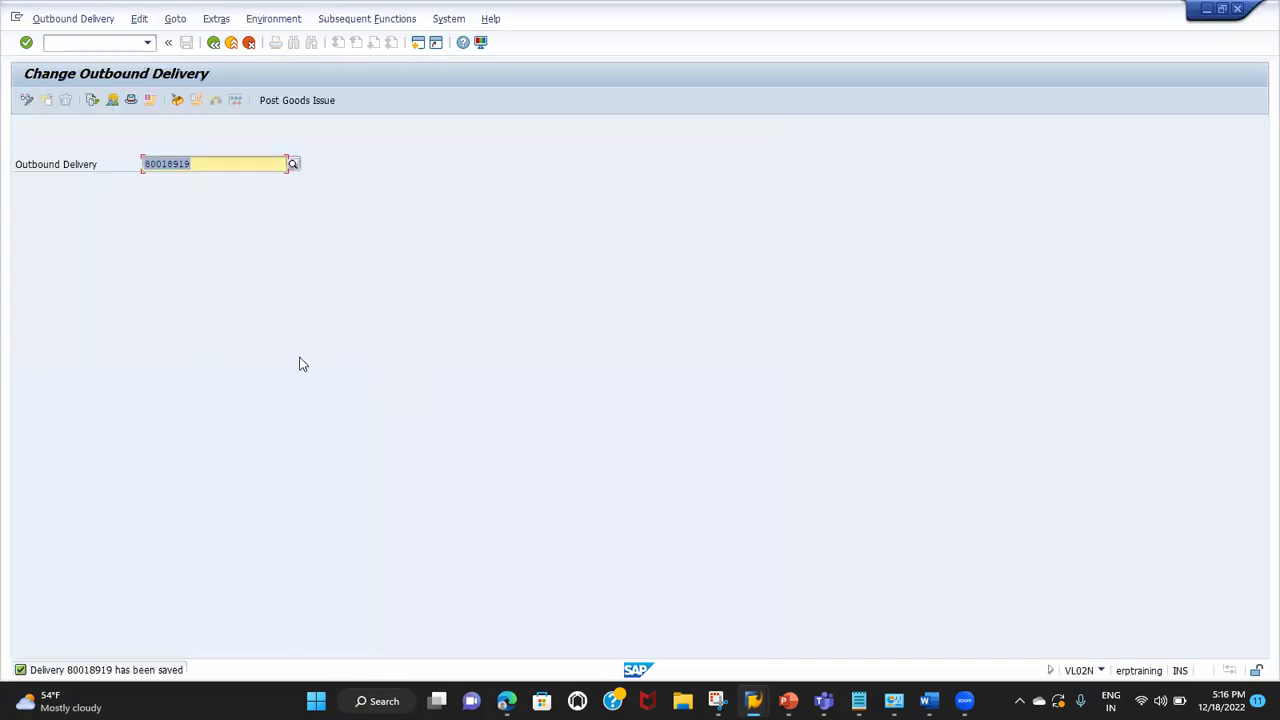
key("alt+Tab")
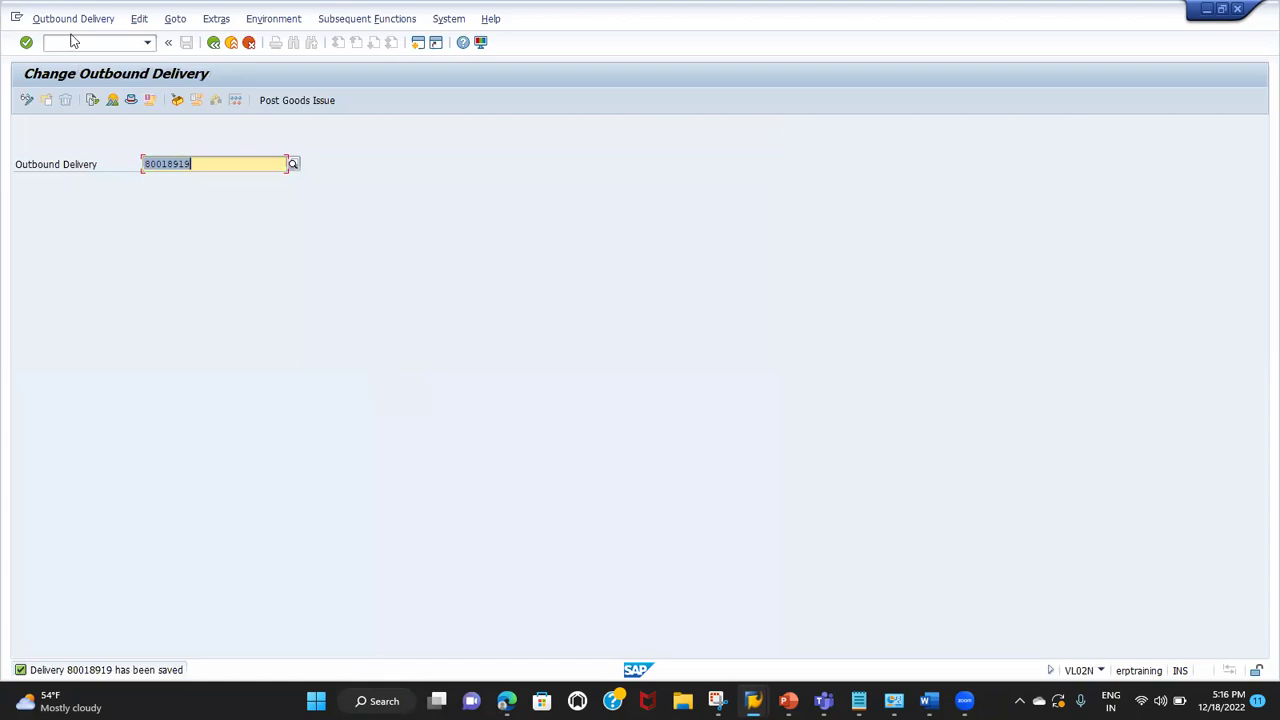
Step: Open VF01 billing creation with delivery 80018919 as the document to process
left_click(72, 41)
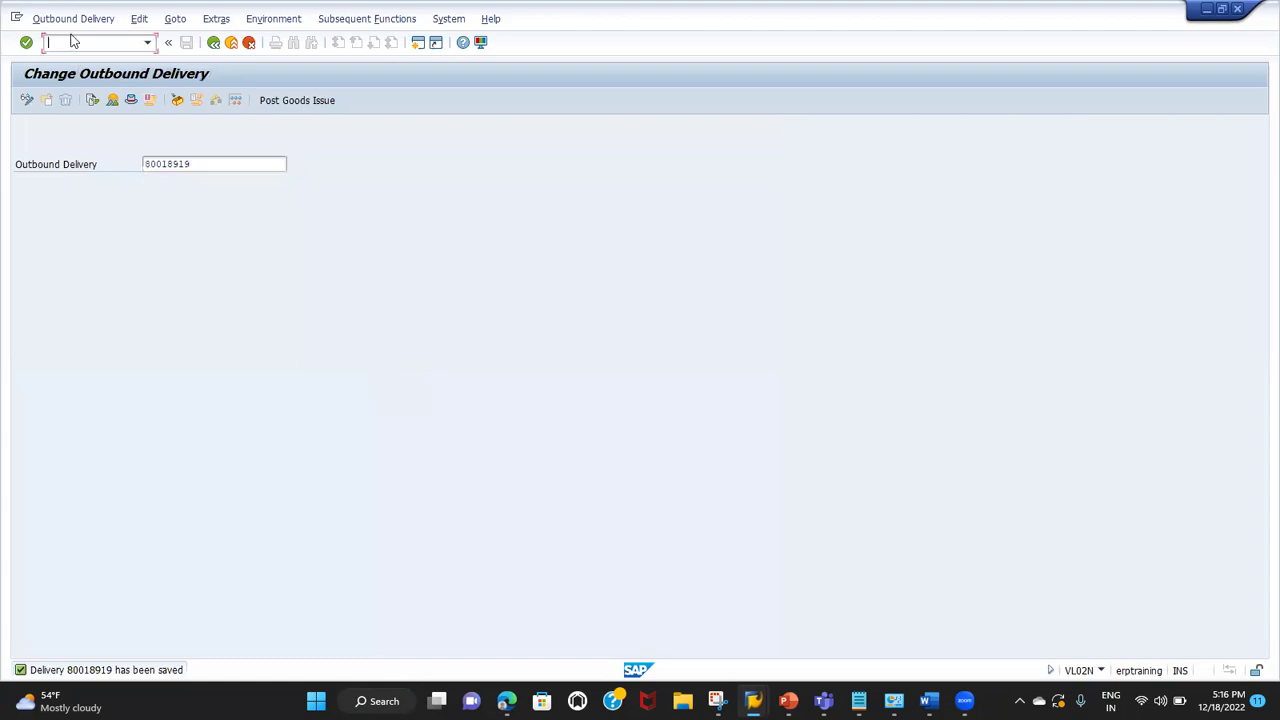
type("/NVF01")
key("Return")
left_click(92, 237)
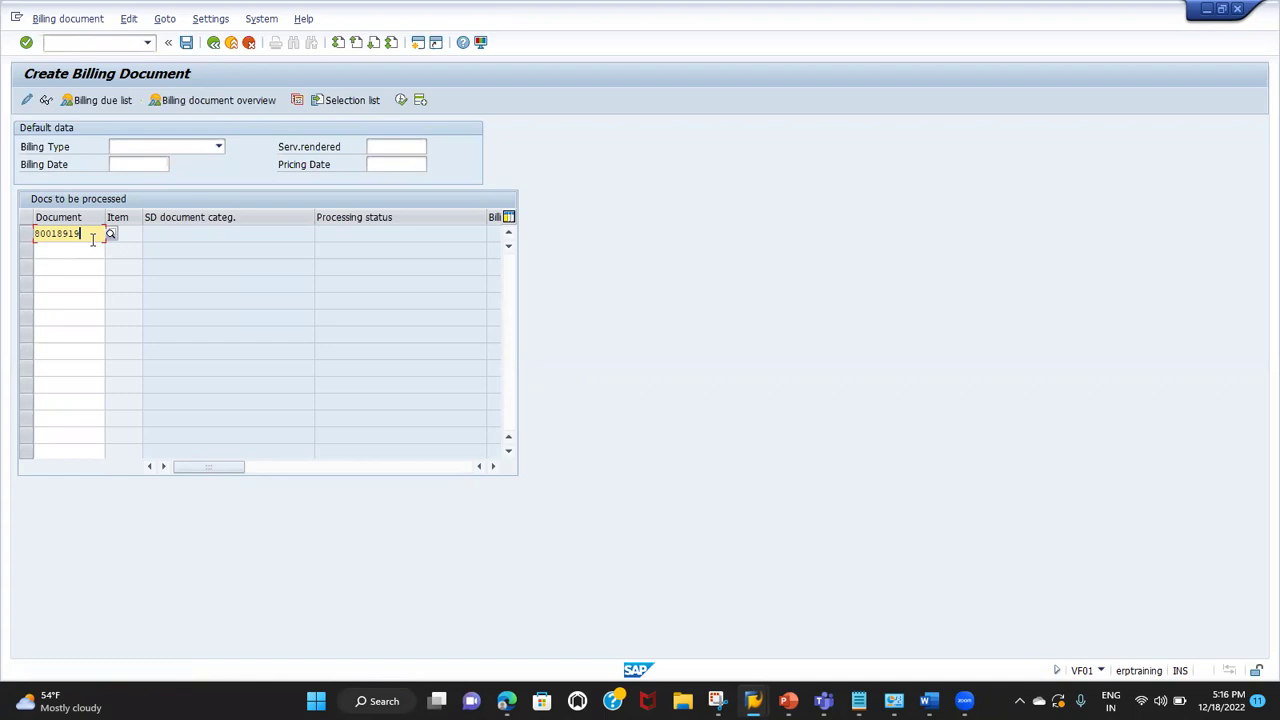
Step: Process delivery 80018919 into an invoice and save it as billing document 90040439
key("Return")
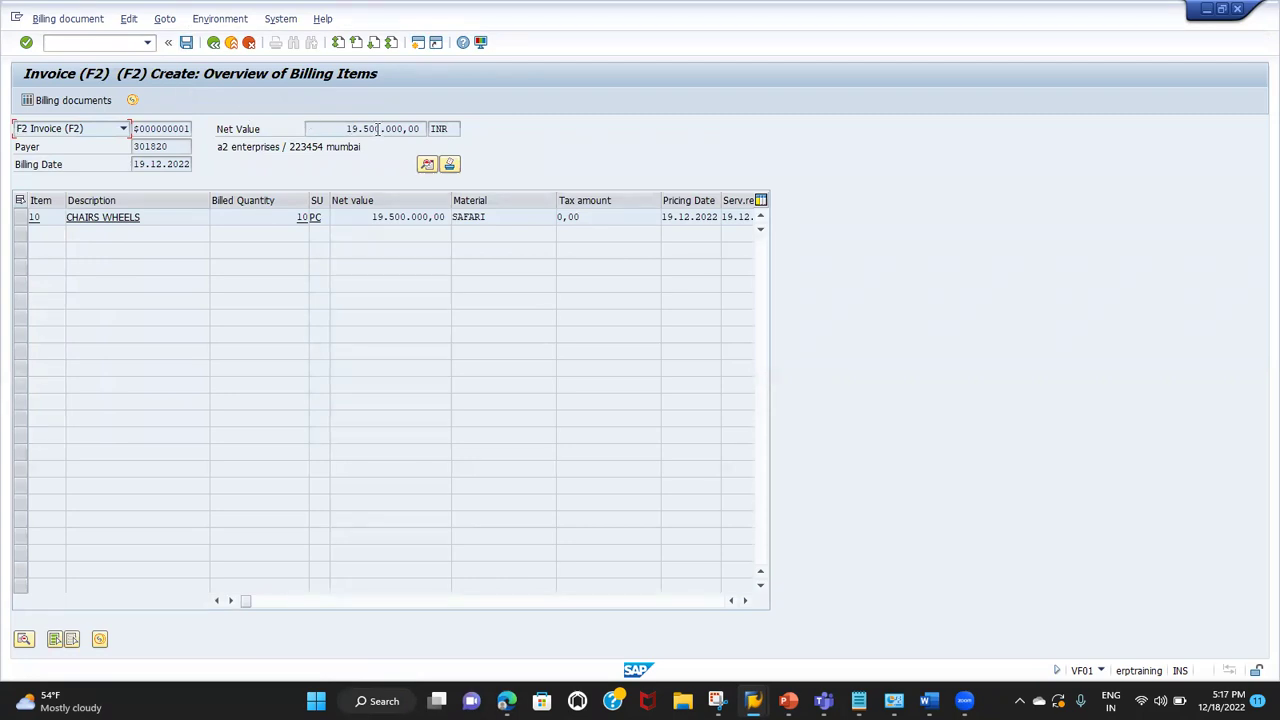
left_click(186, 42)
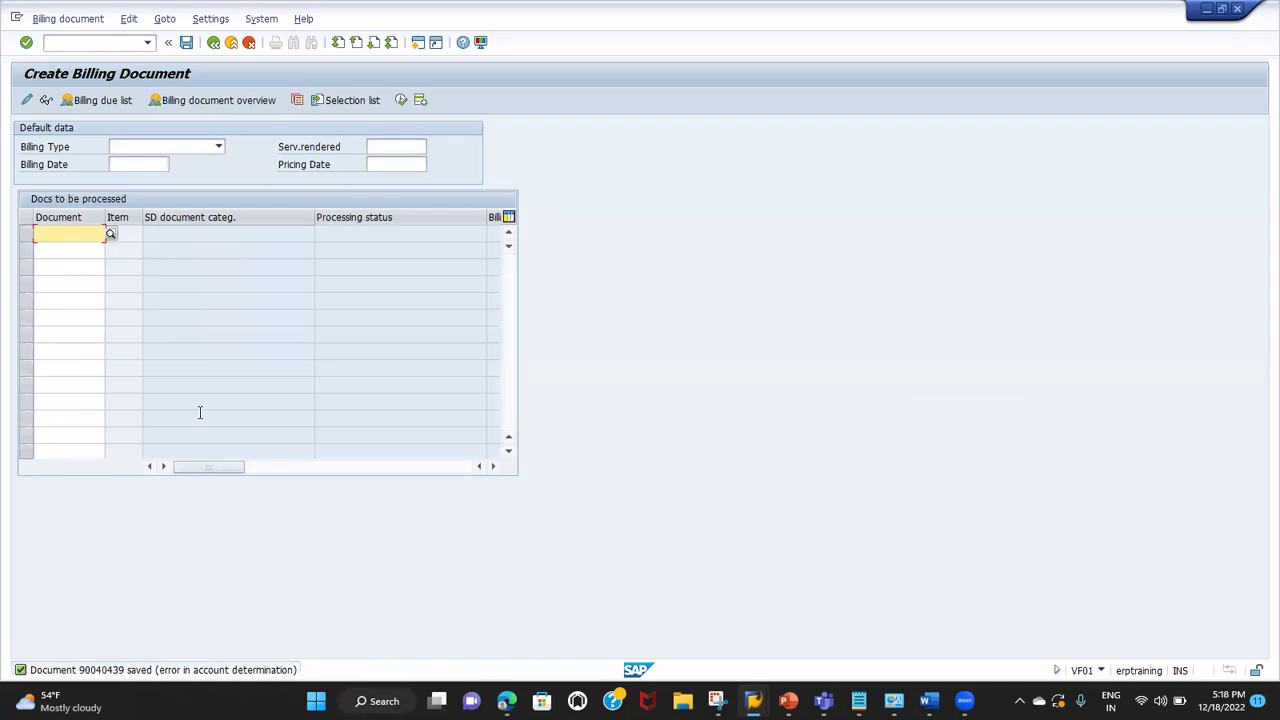
Step: Open VA02 Change Sales Order with the billed standard order's number prefilled
left_click(94, 42)
type("/")
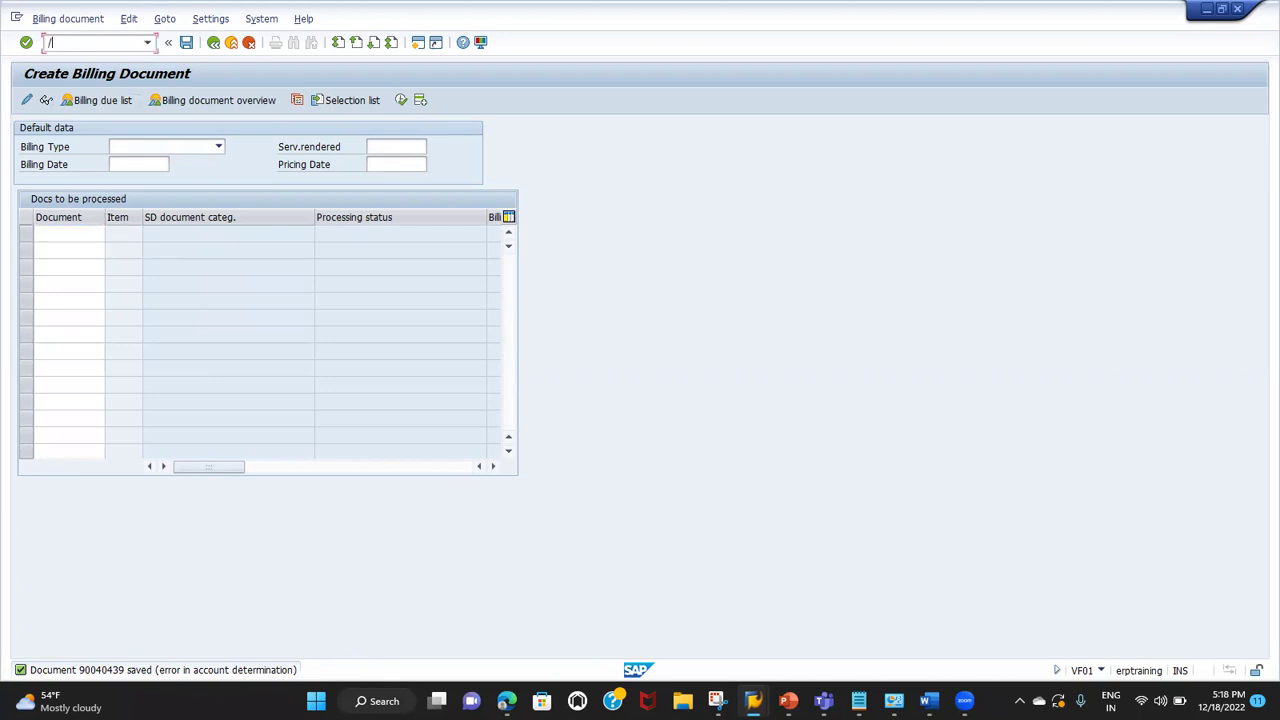
type("NVA02")
key("Return")
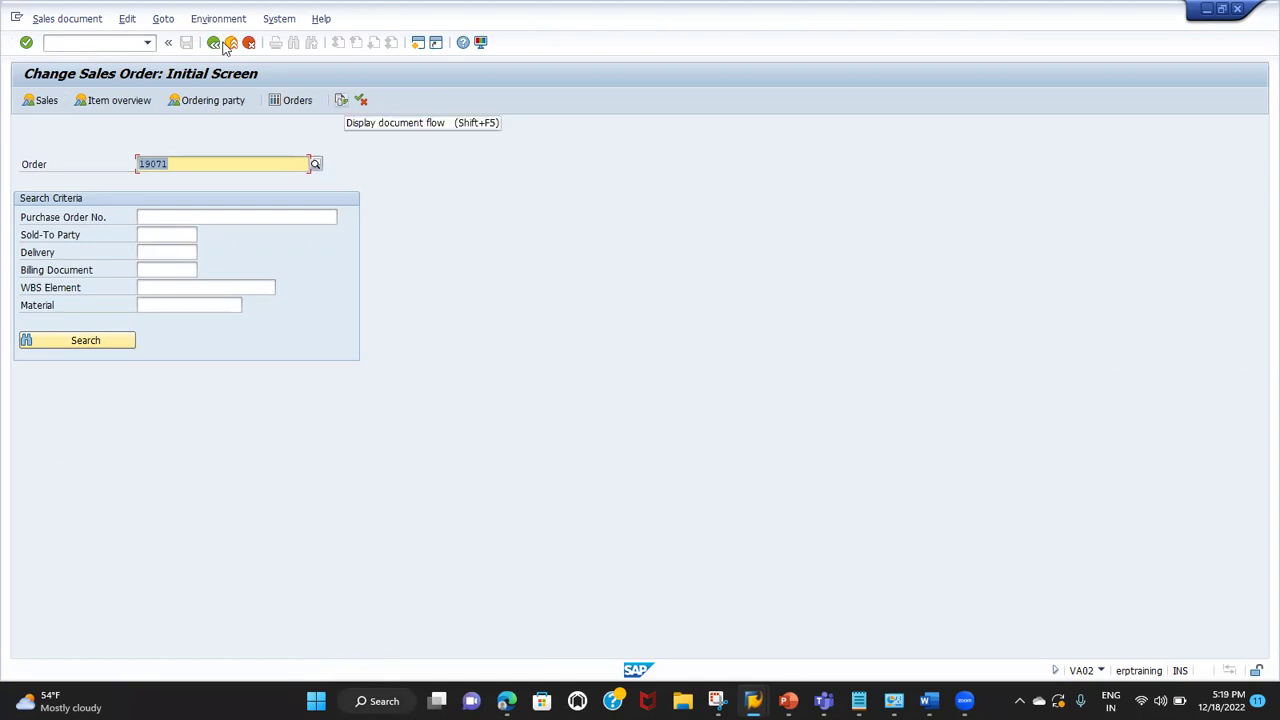
Step: From the order's document flow, display inquiry 10000096 with its SAFARI item
left_click(341, 100)
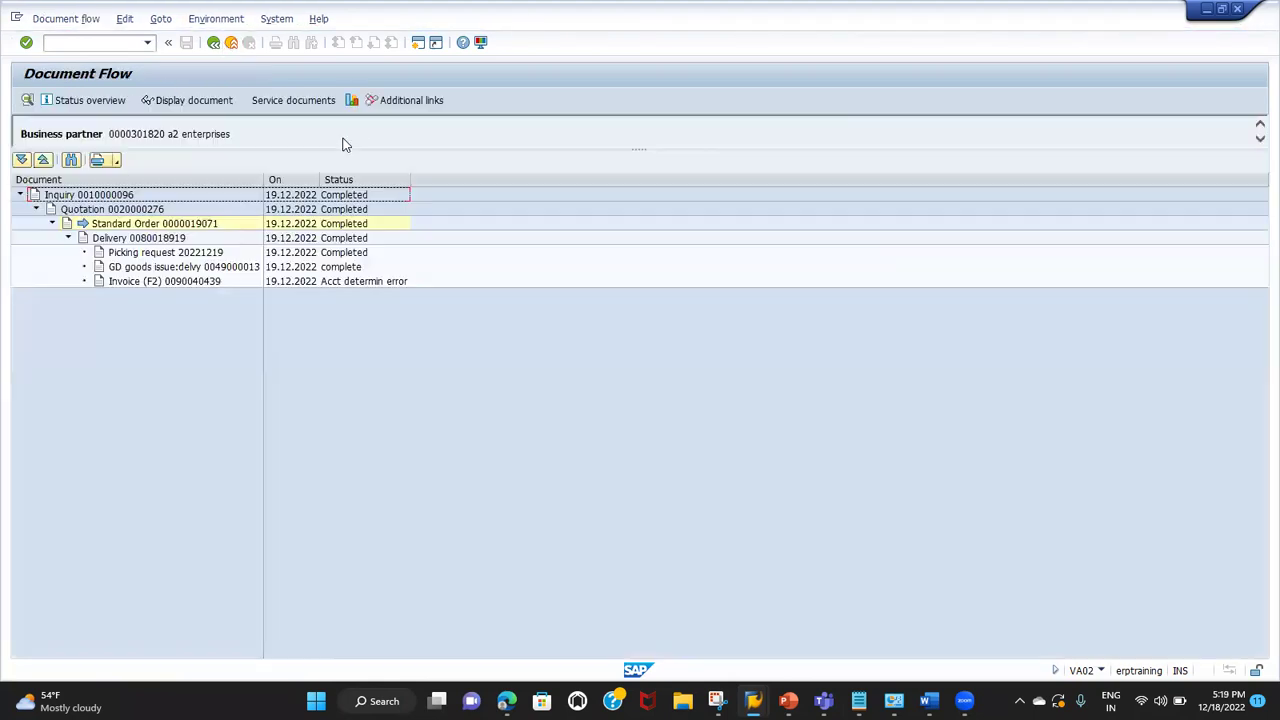
left_click(108, 199)
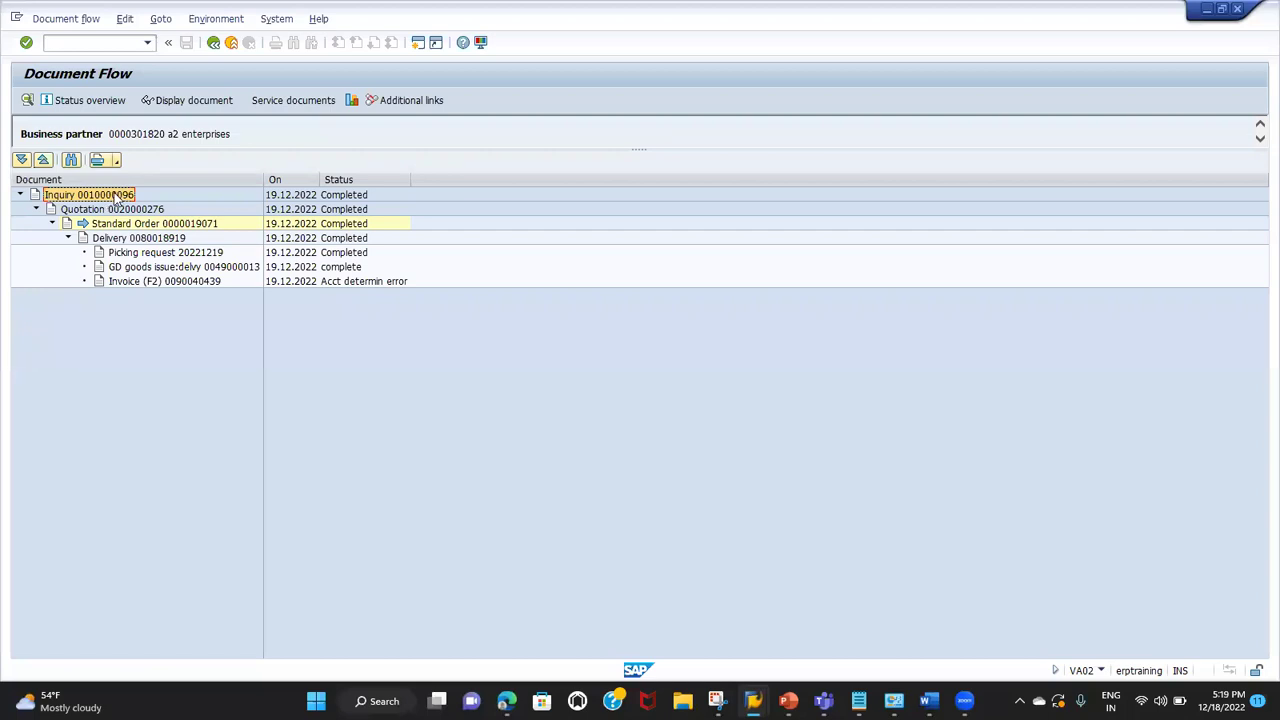
left_click(197, 101)
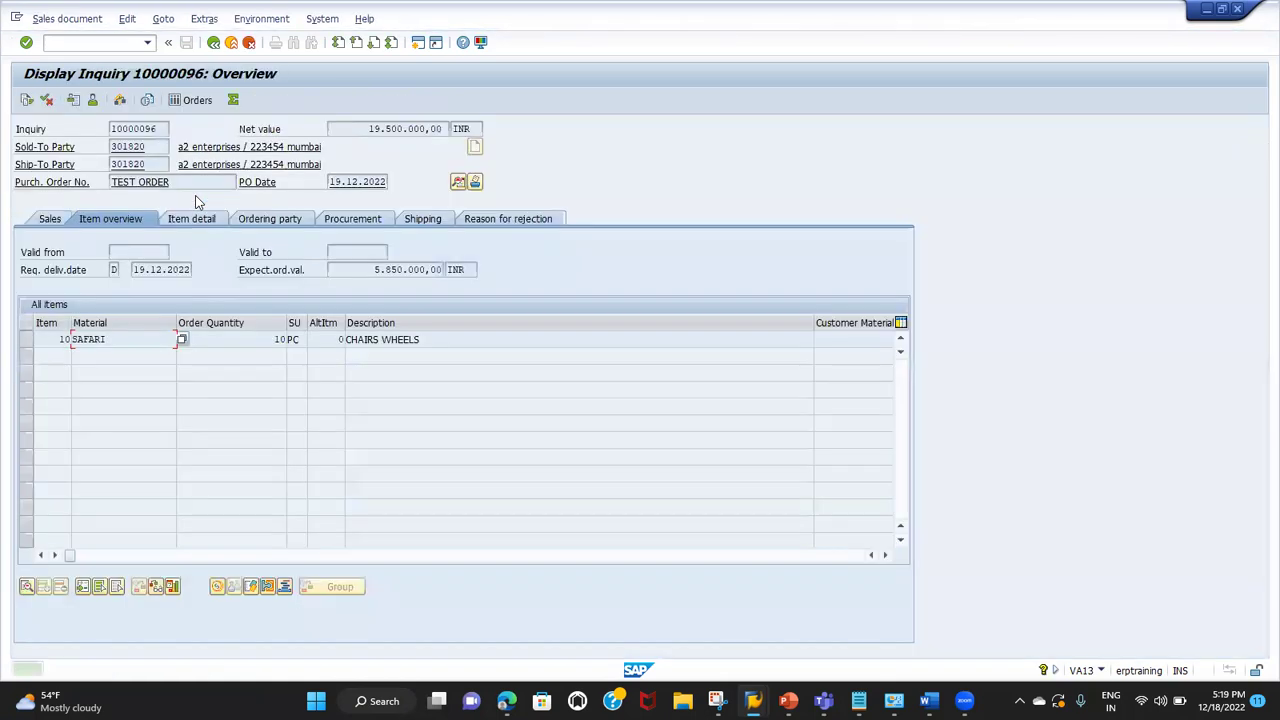
left_click(213, 42)
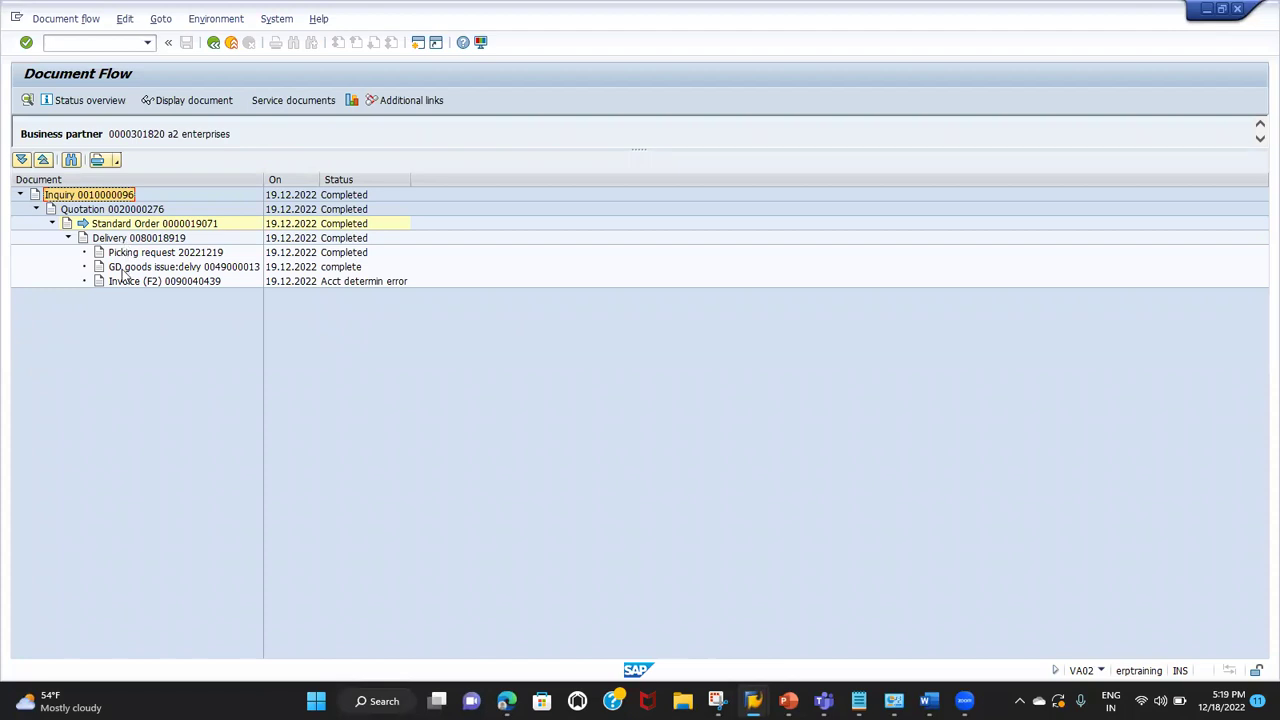
left_click(105, 209)
left_click(97, 196)
left_click(107, 224)
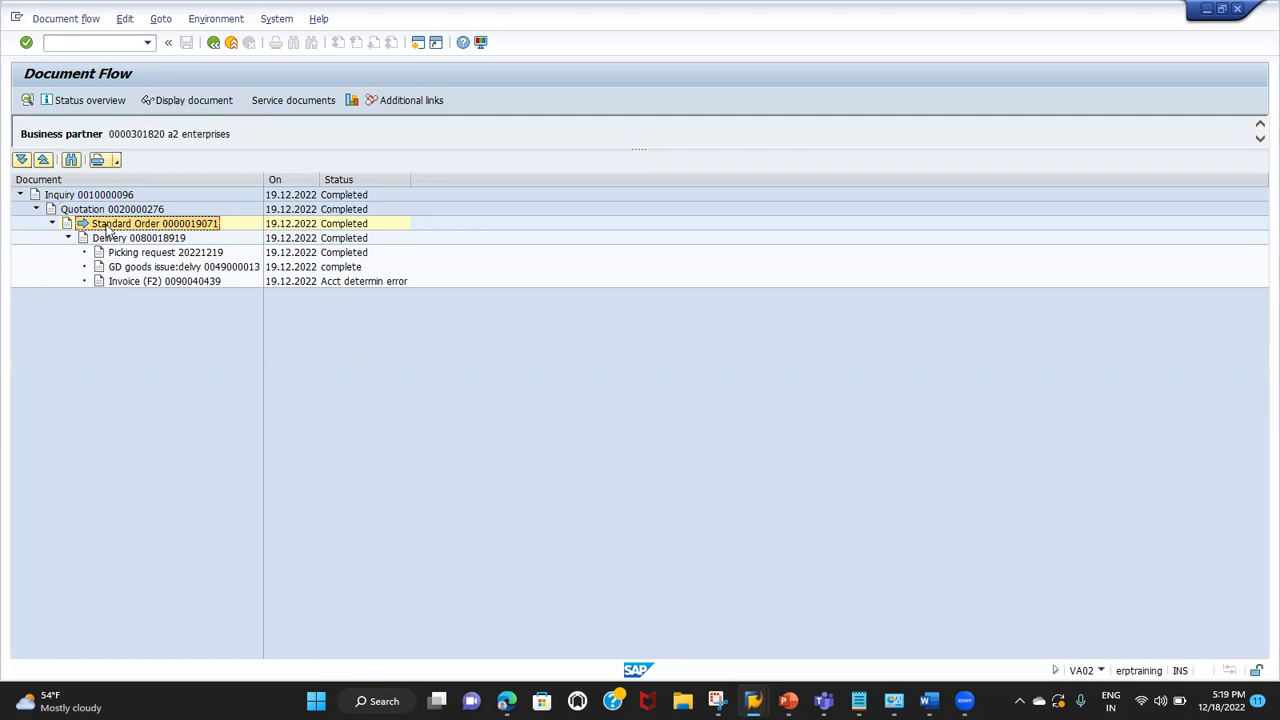
Step: Go back, then start VA01 with order type OR for sales area TG01/T1/T1
left_click(213, 42)
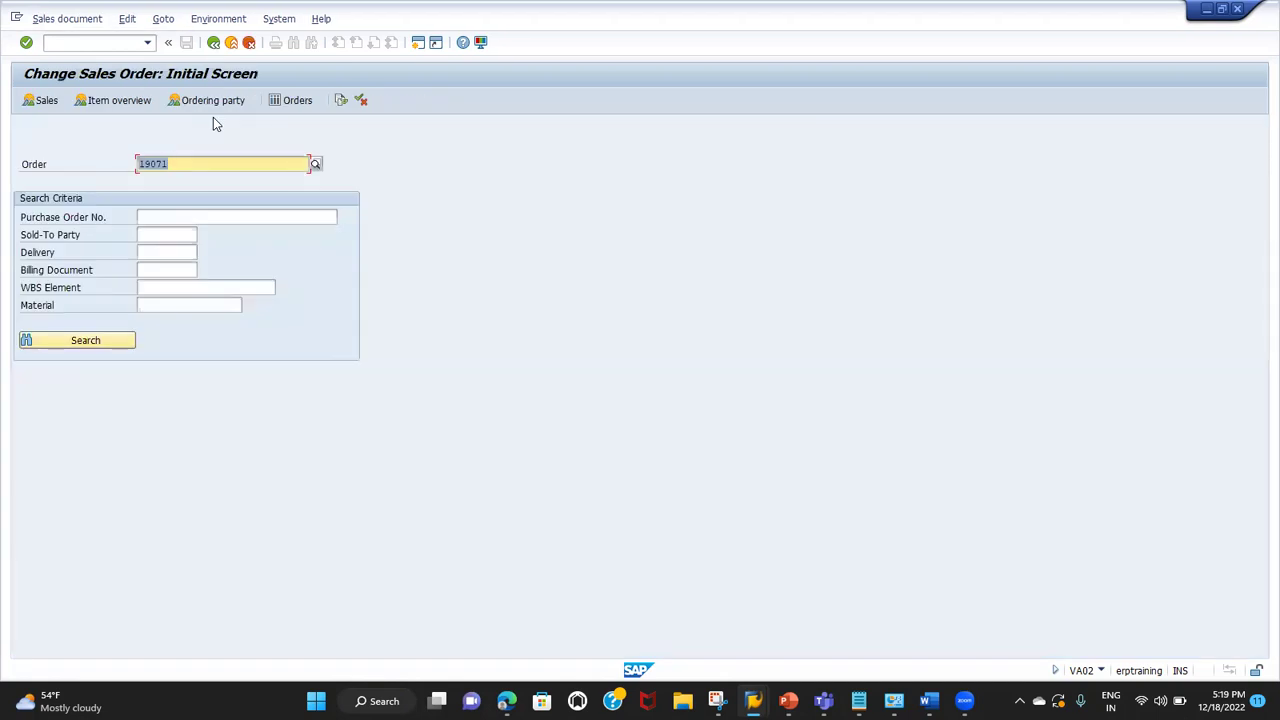
left_click(102, 42)
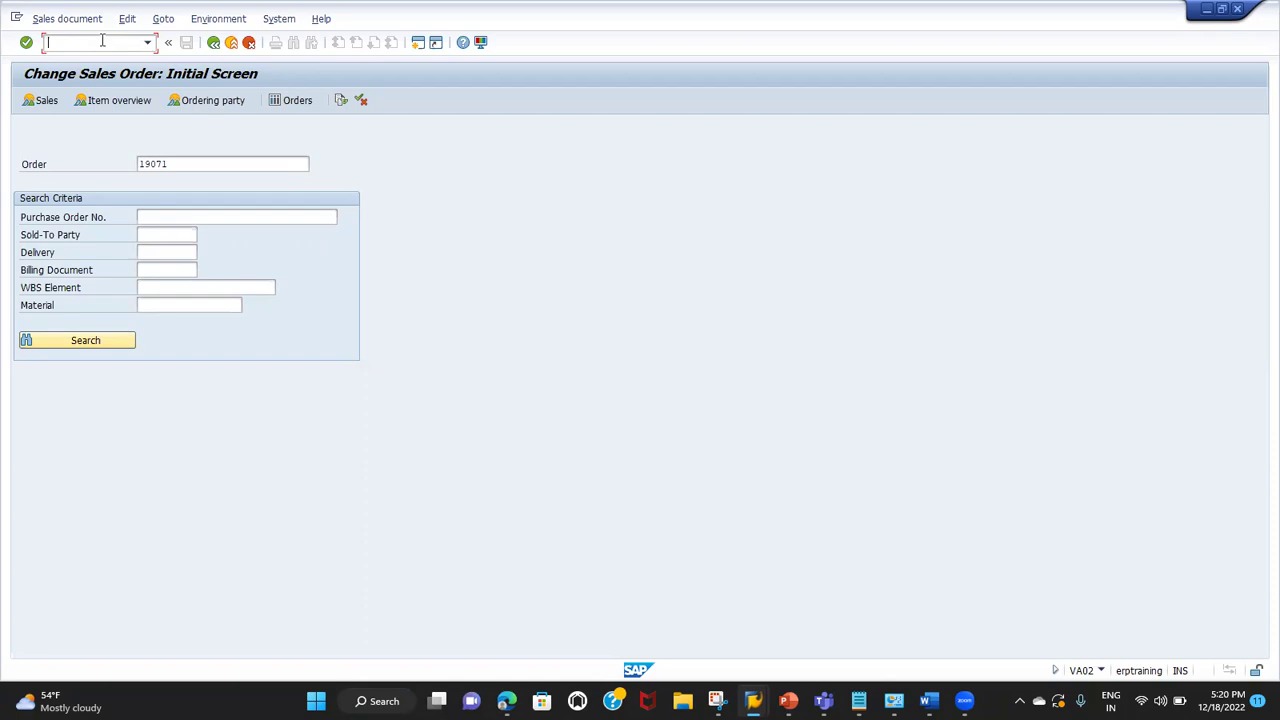
type("/NVA01")
key("Return")
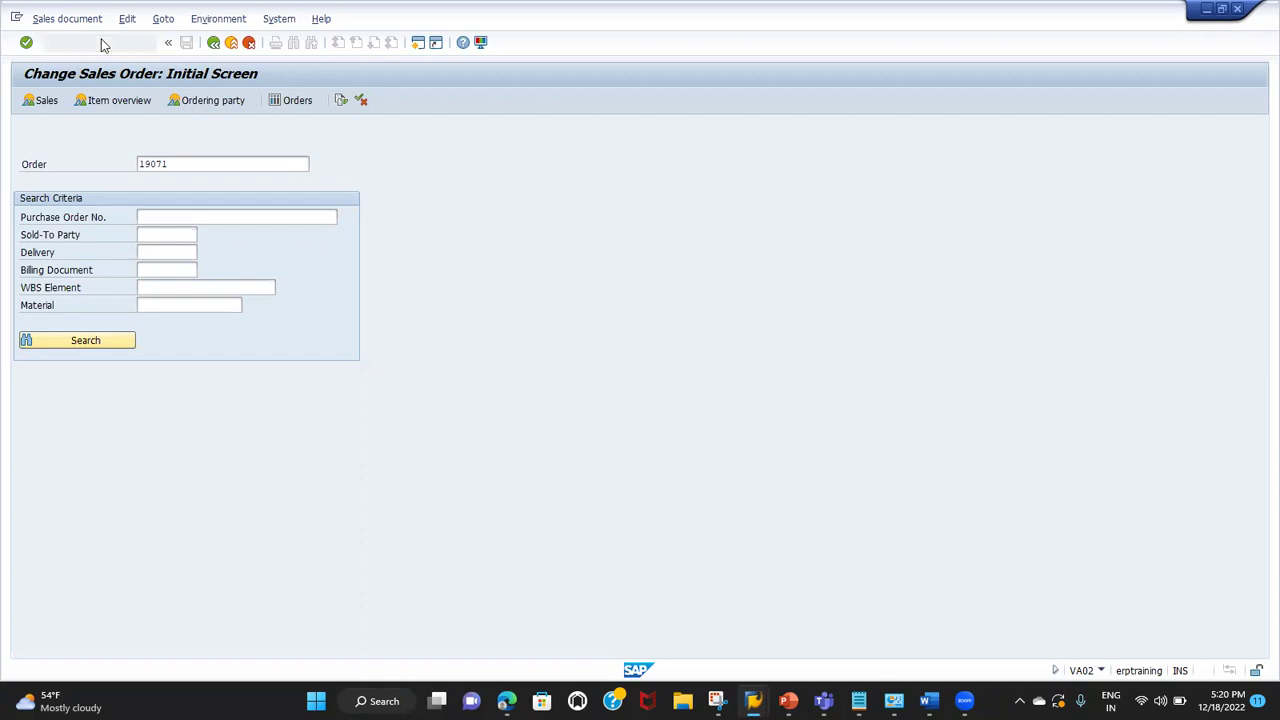
key("Return")
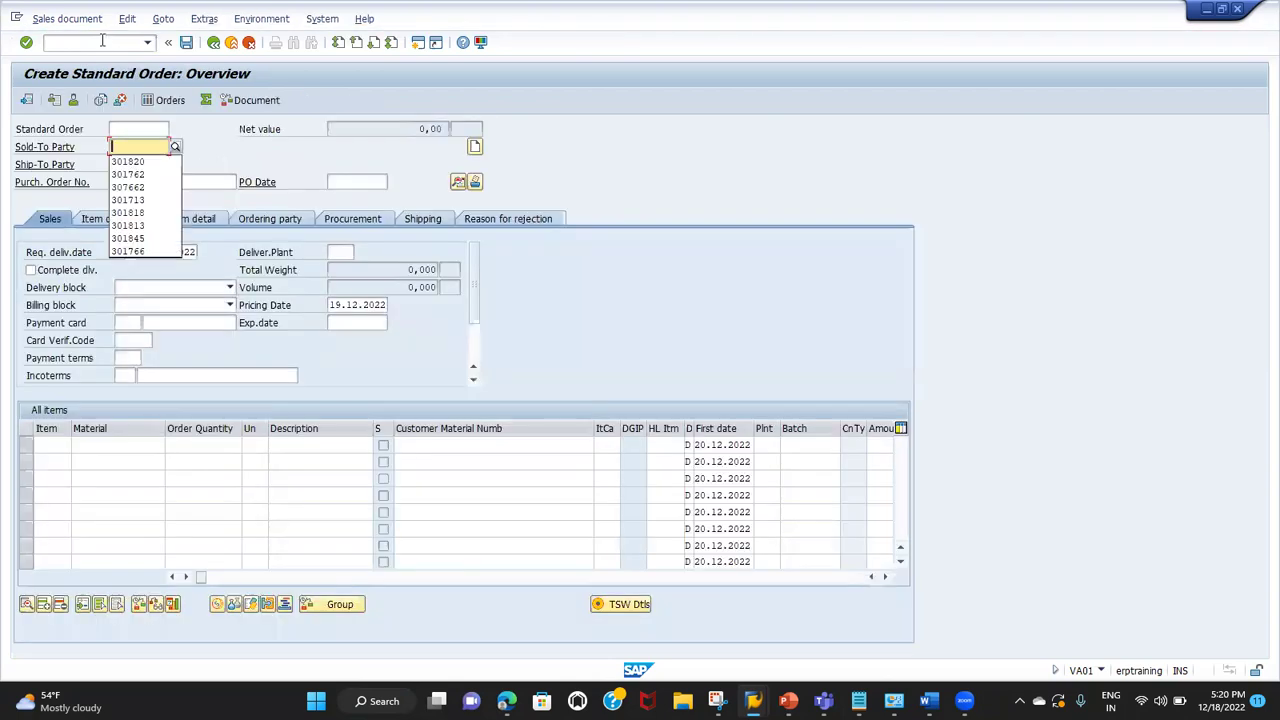
Step: Fill the order header with the earlier sold-to party, PO TEST ORDER and PO date 19.12.2022
key("Down")
key("Return")
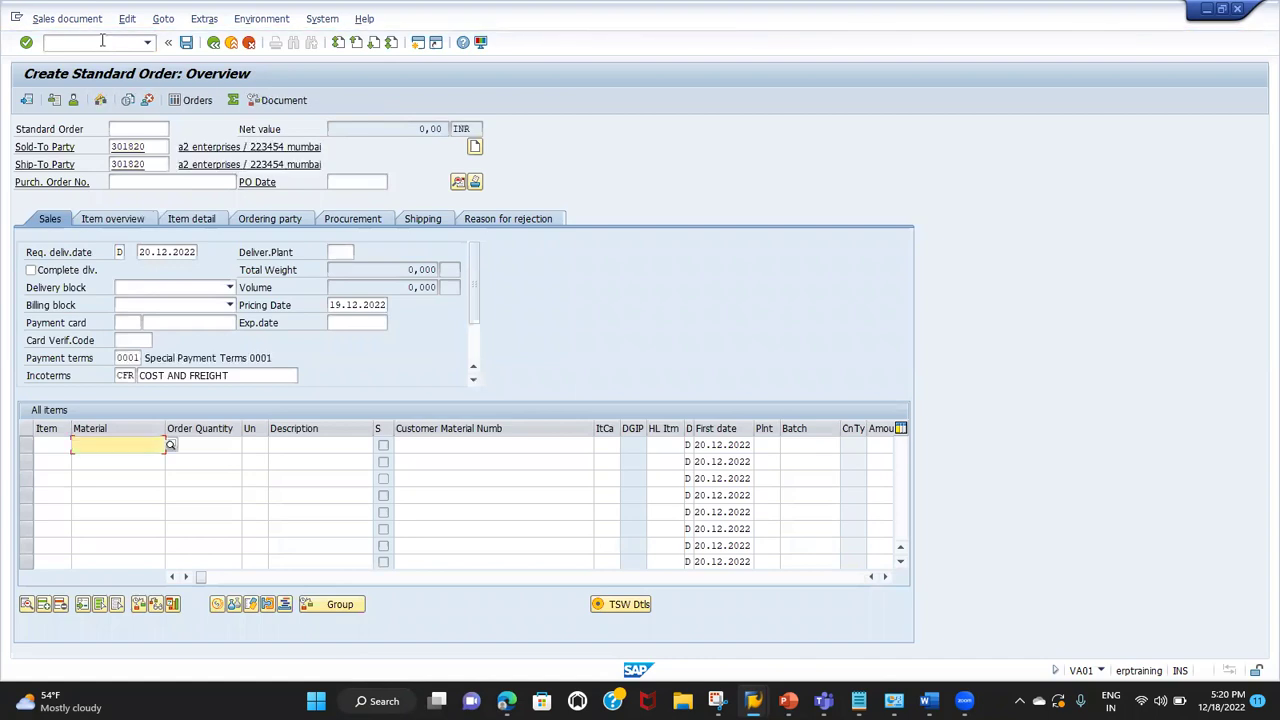
left_click(172, 180)
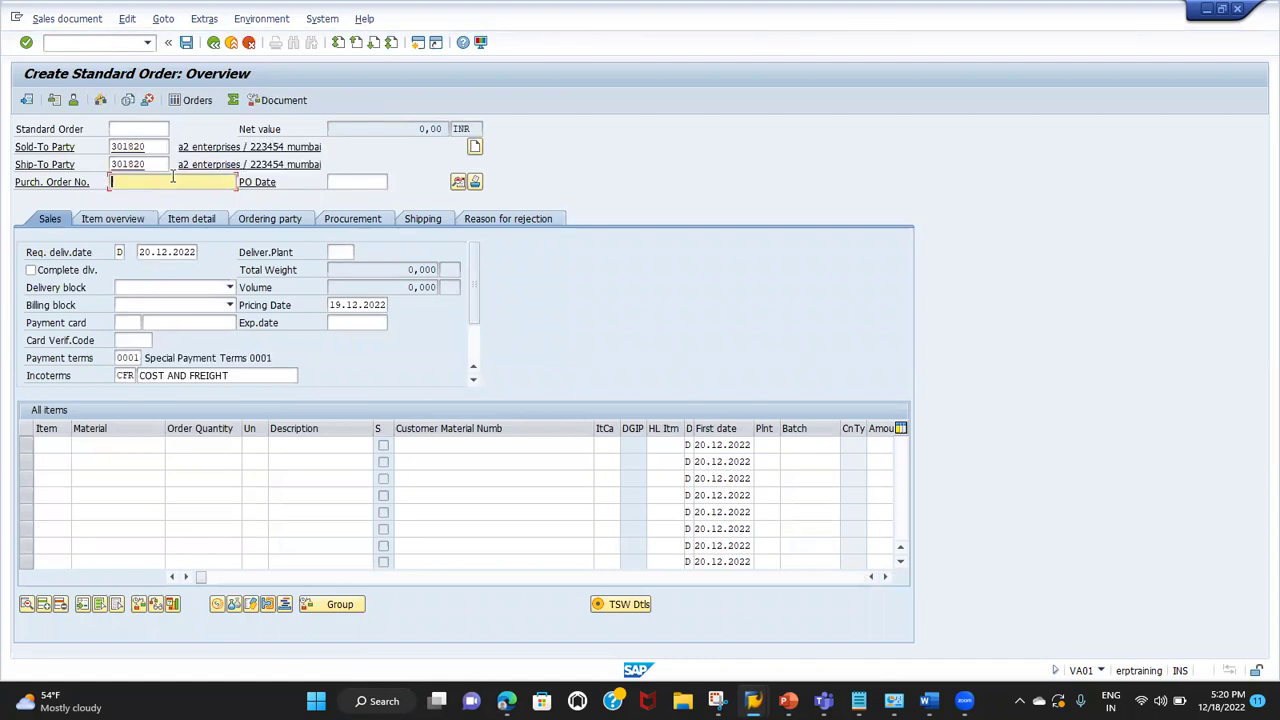
key("Down")
key("Return")
key("Tab")
key("Down")
key("Down")
key("Return")
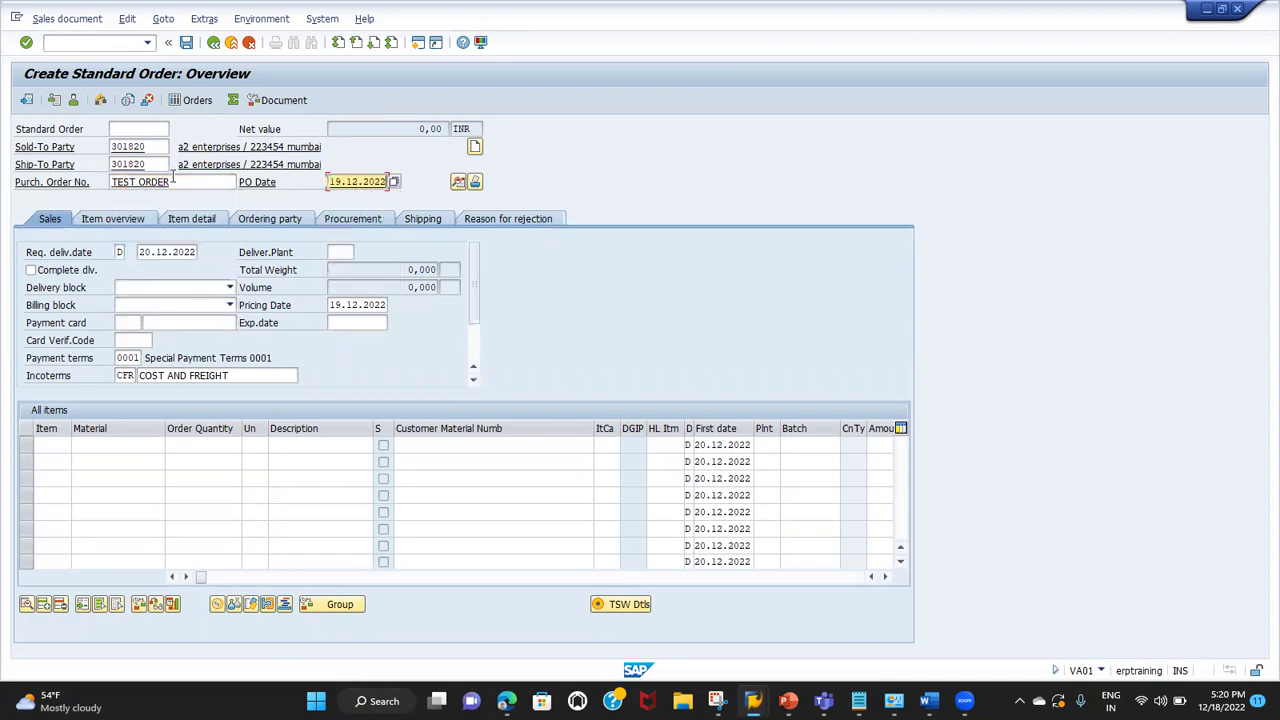
Step: Enter a first item of quantity 1 with customer material TATA SUV and submit it
left_click(91, 446)
left_click(212, 449)
type("1")
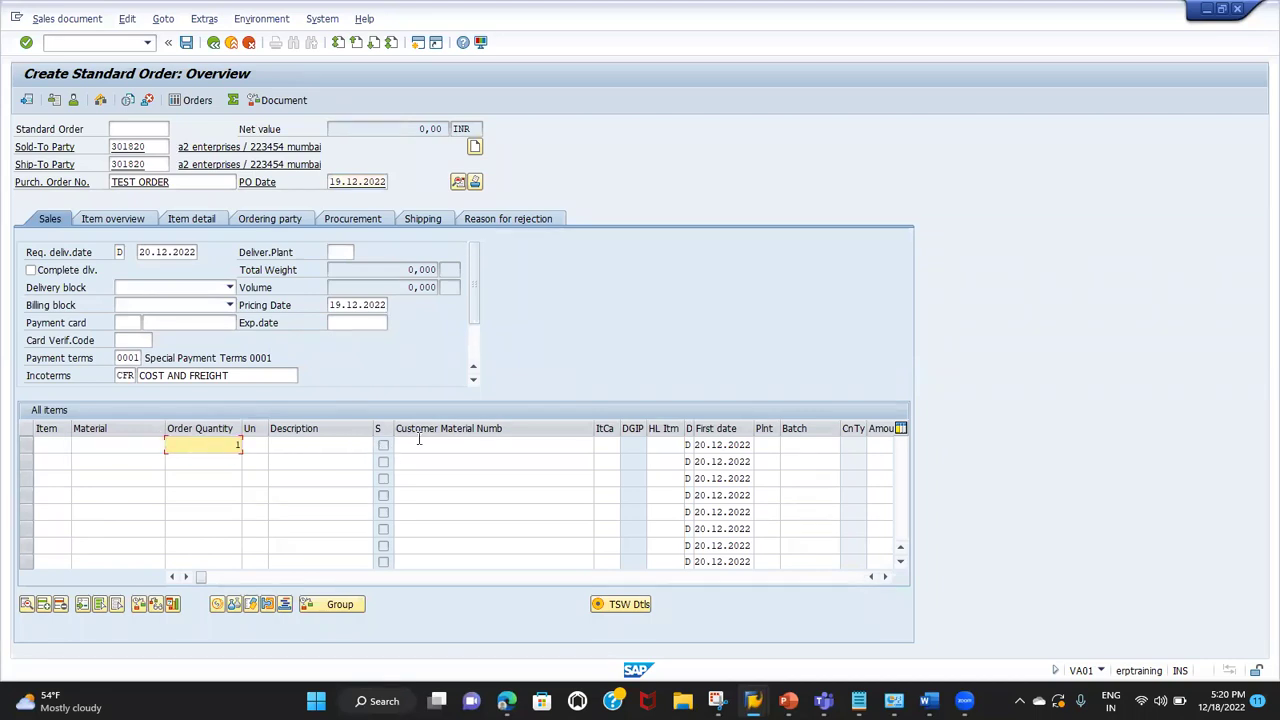
left_click(419, 444)
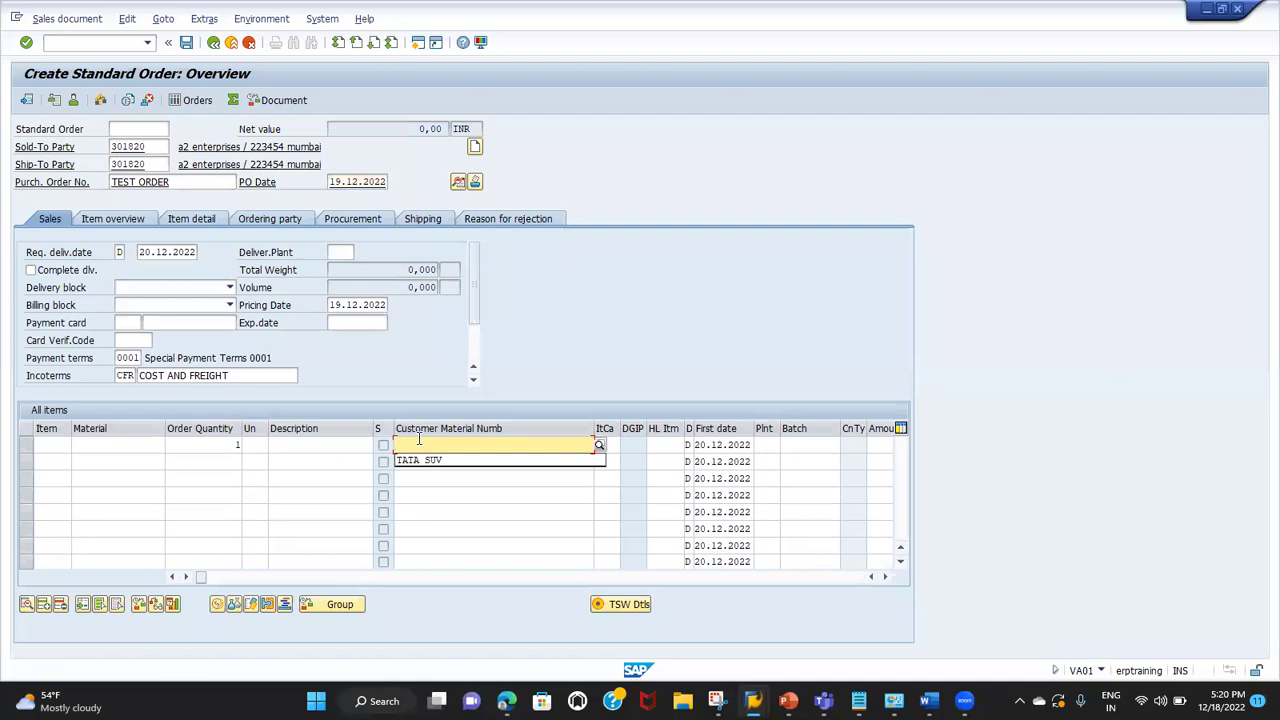
key("Down")
key("Return")
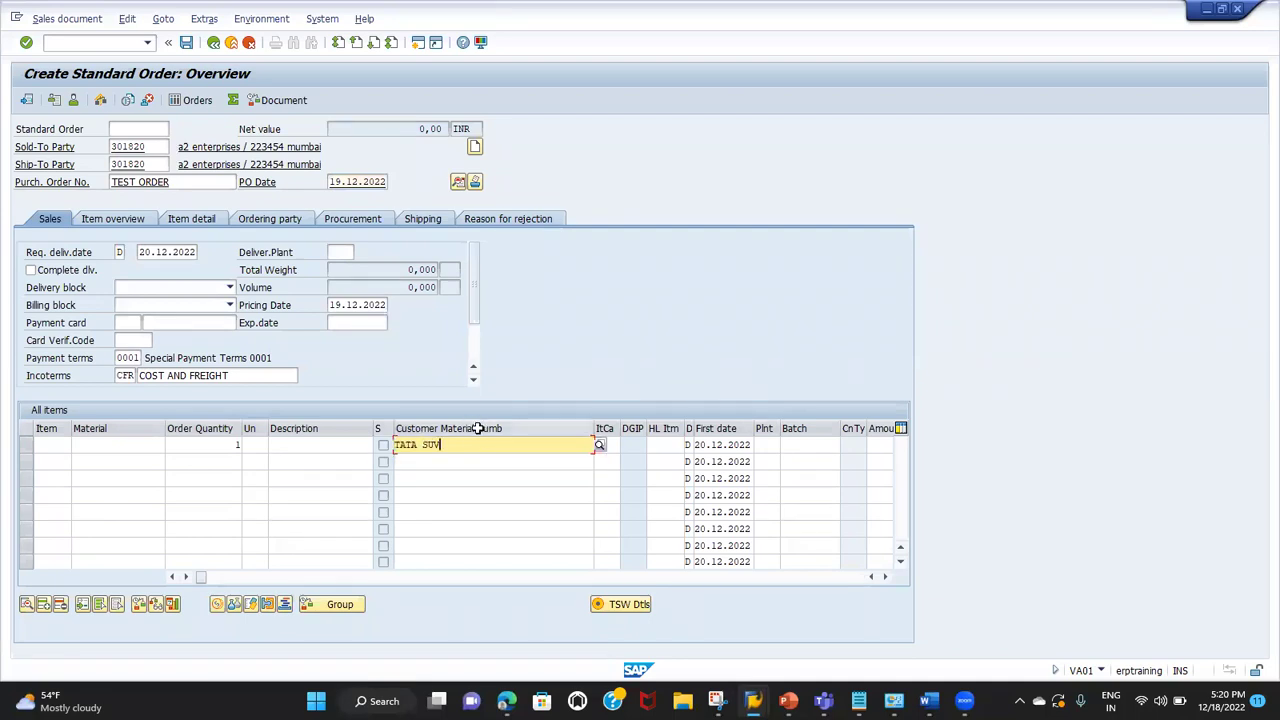
left_click(129, 446)
key("Return")
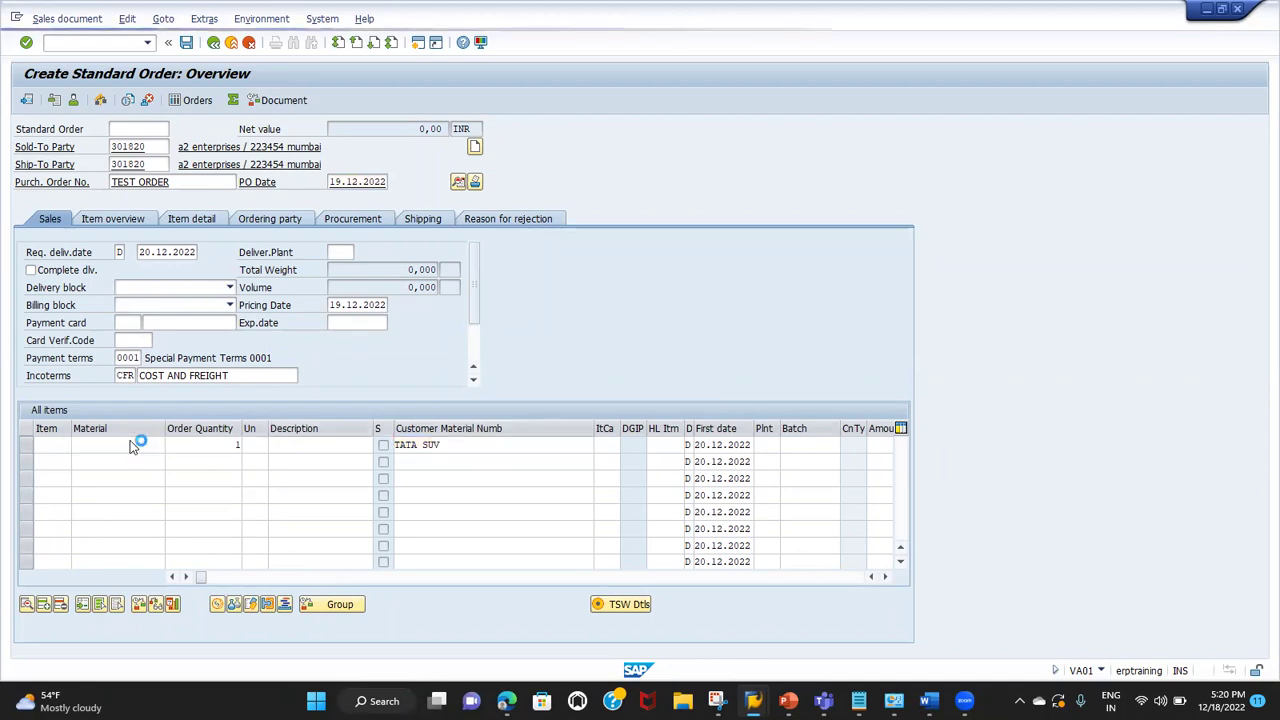
key("Return")
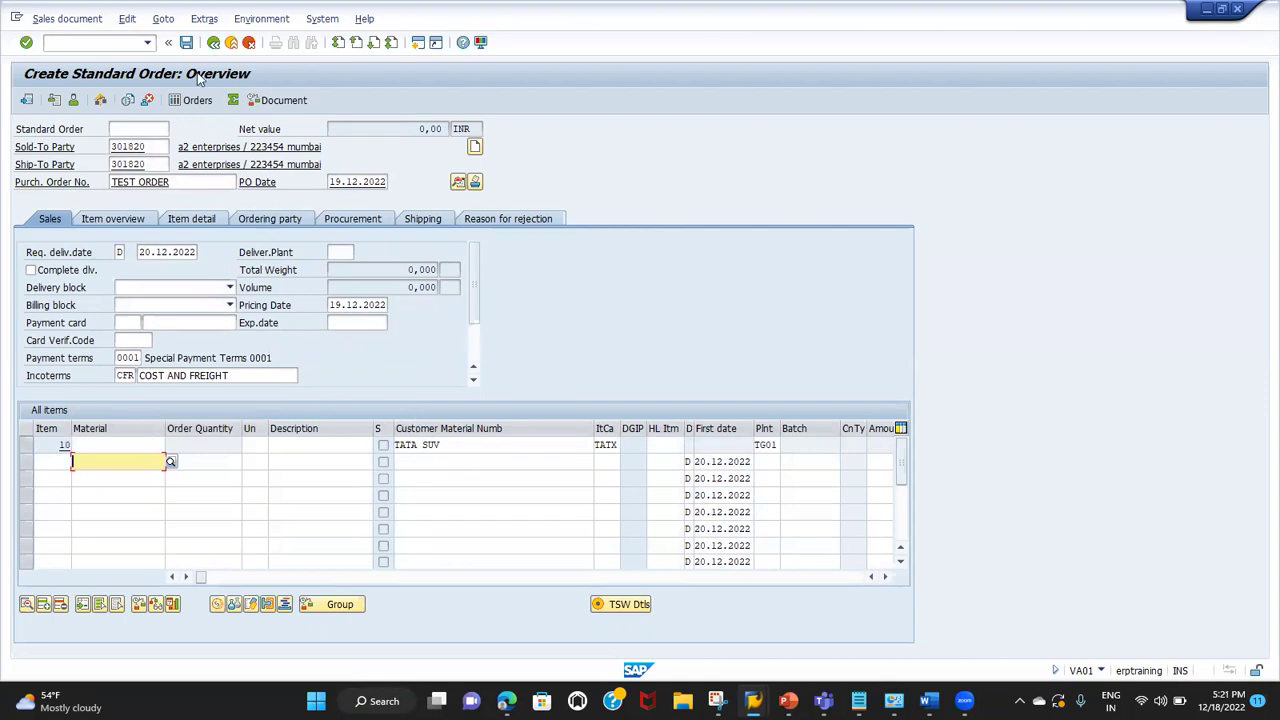
Step: Switch to the other running session showing SAFARI's stock overview (MMBE)
left_click(113, 45)
type("/PS")
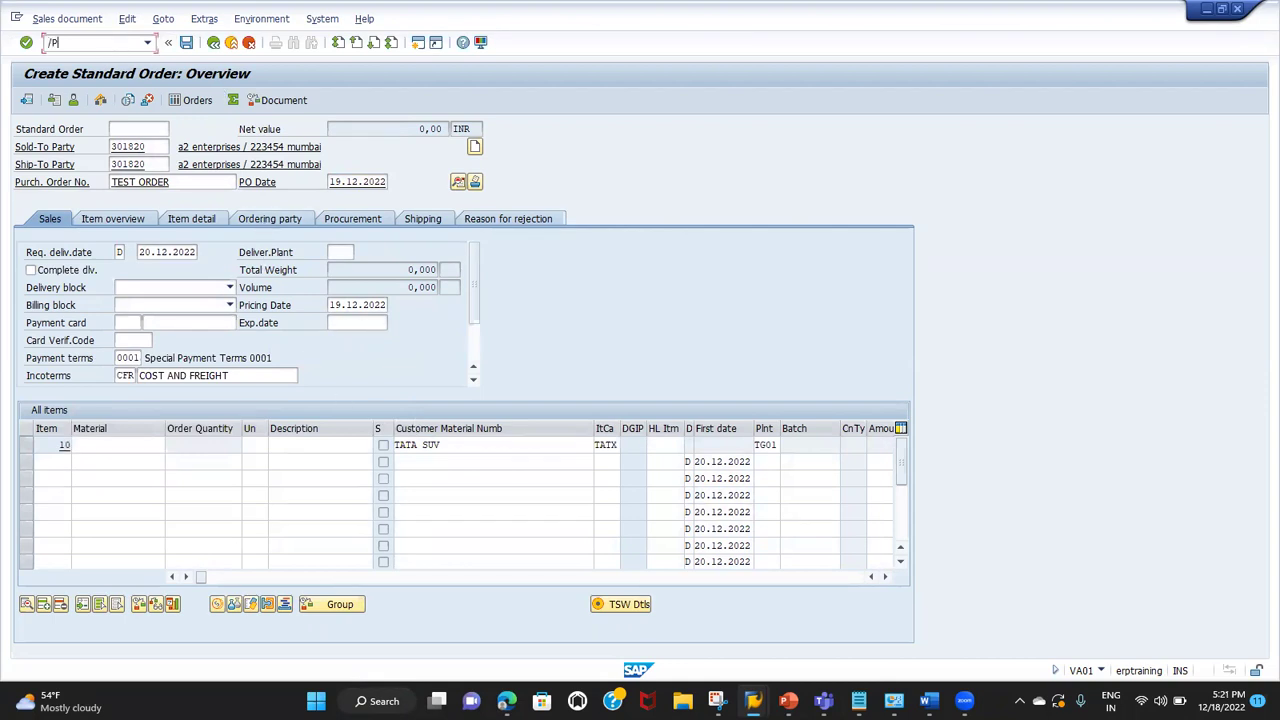
key("BackSpace")
key("BackSpace")
key("BackSpace")
key("Return")
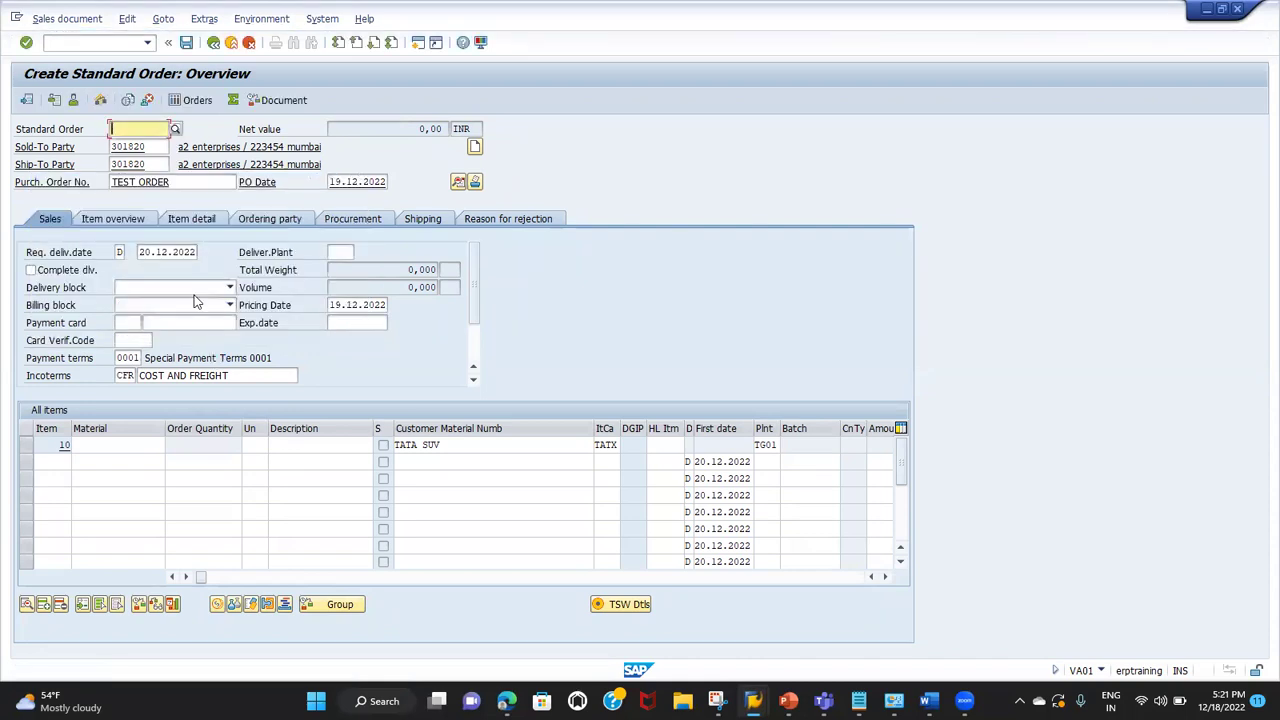
key("F10")
key("Escape")
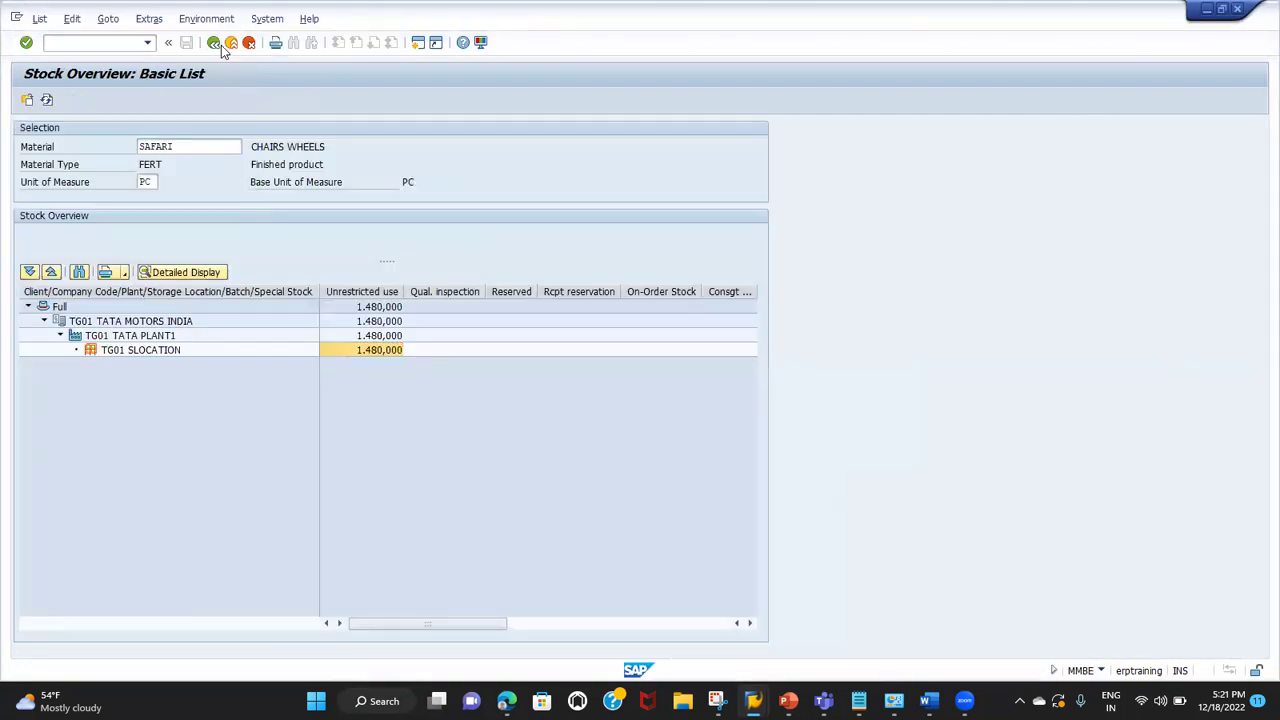
Step: From the SAP menu, start Sales and Distribution > Master Data > Agreements > Customer Material Information > Create (VD51)
left_click(213, 42)
left_click(213, 42)
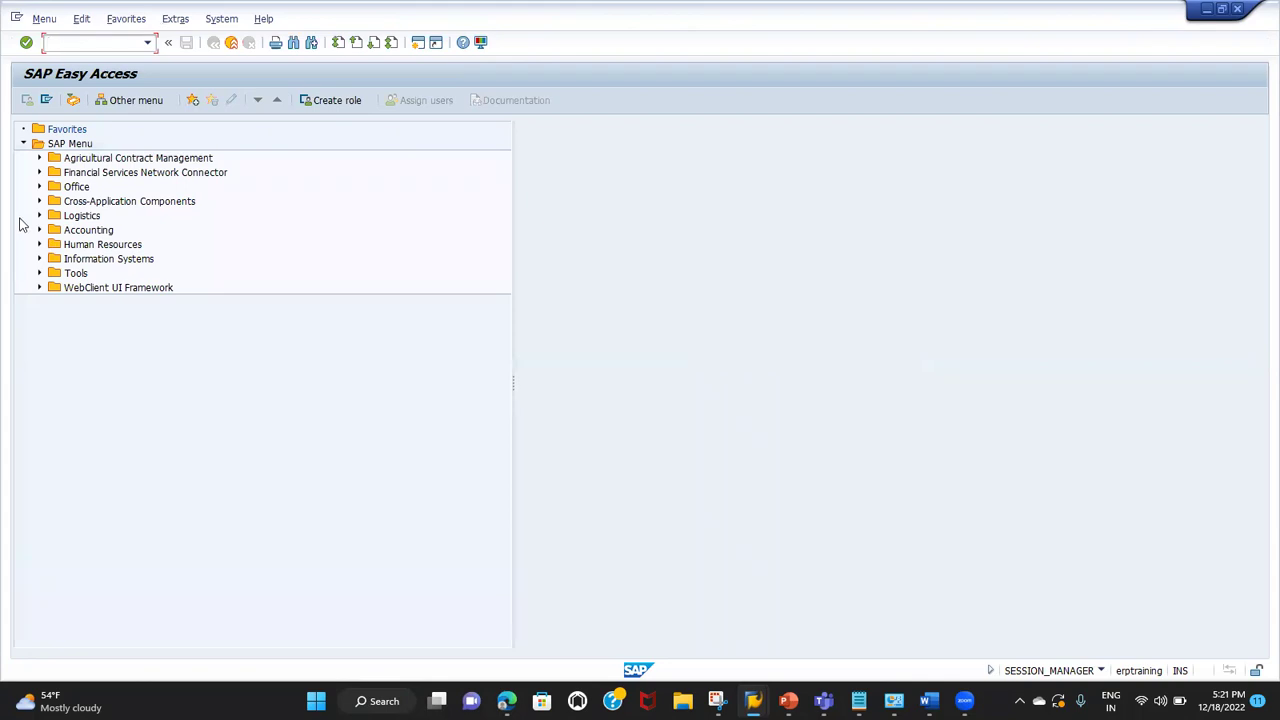
left_click(39, 215)
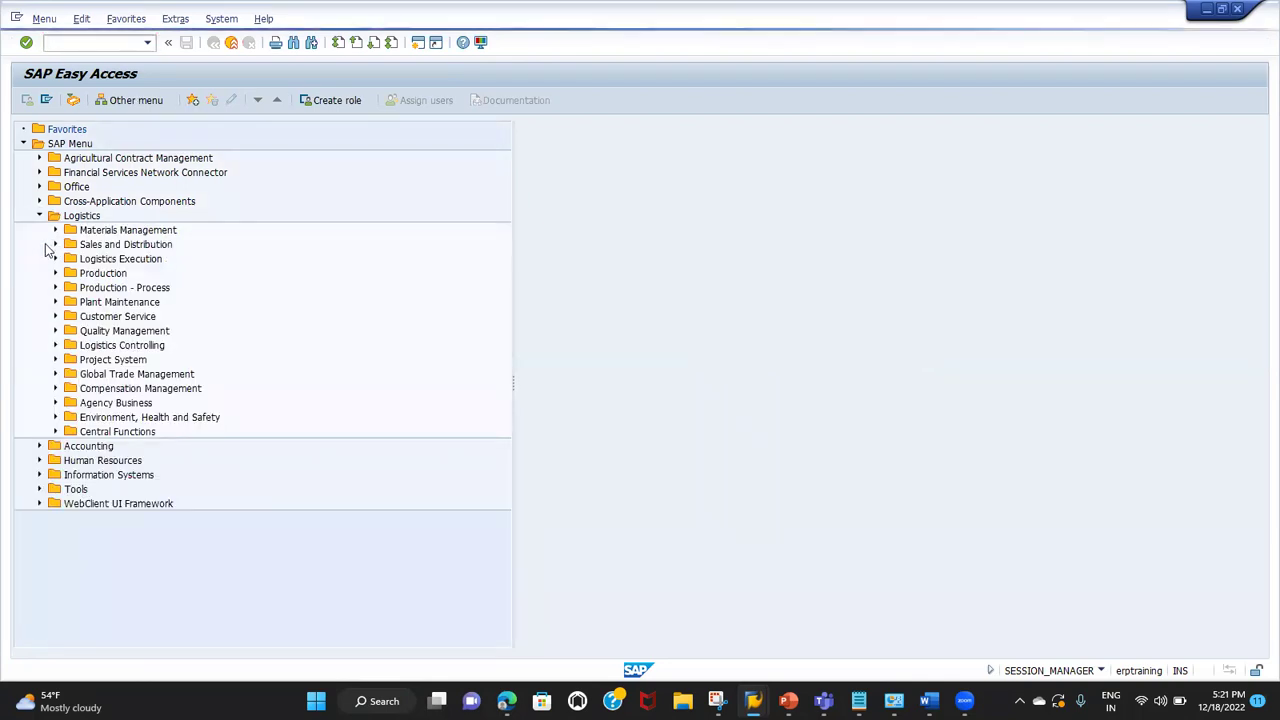
left_click(55, 245)
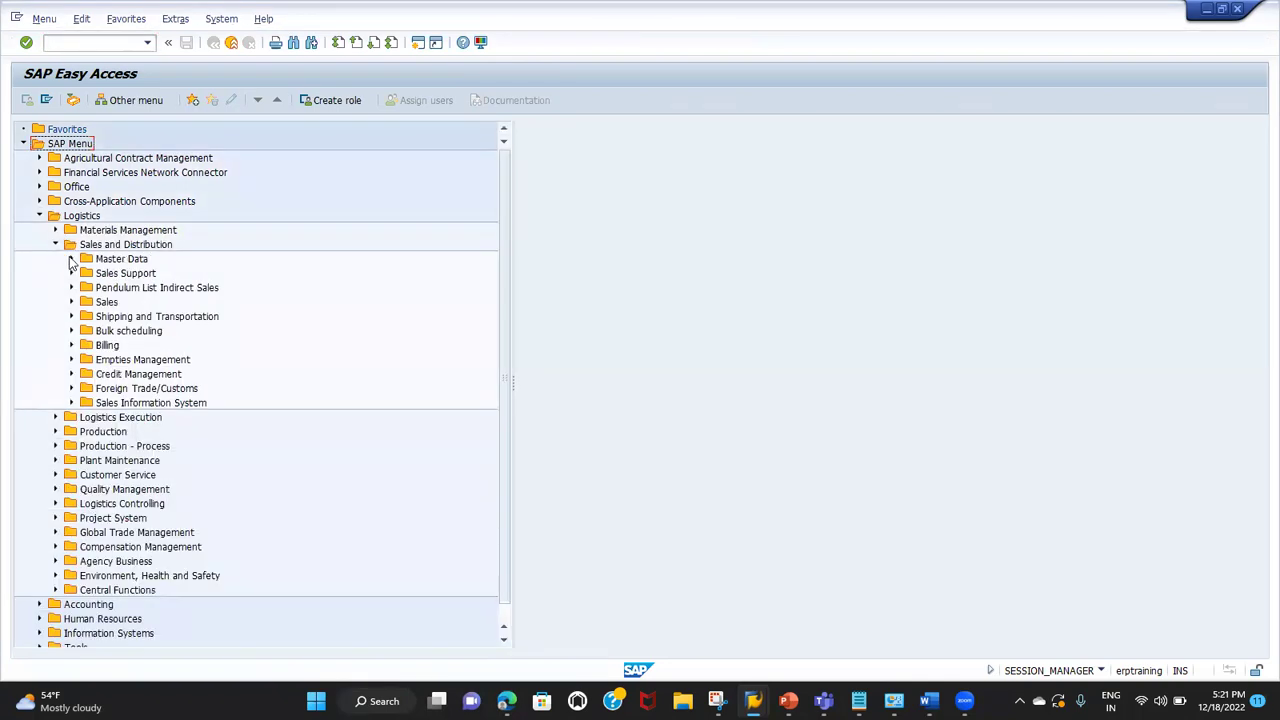
left_click(71, 259)
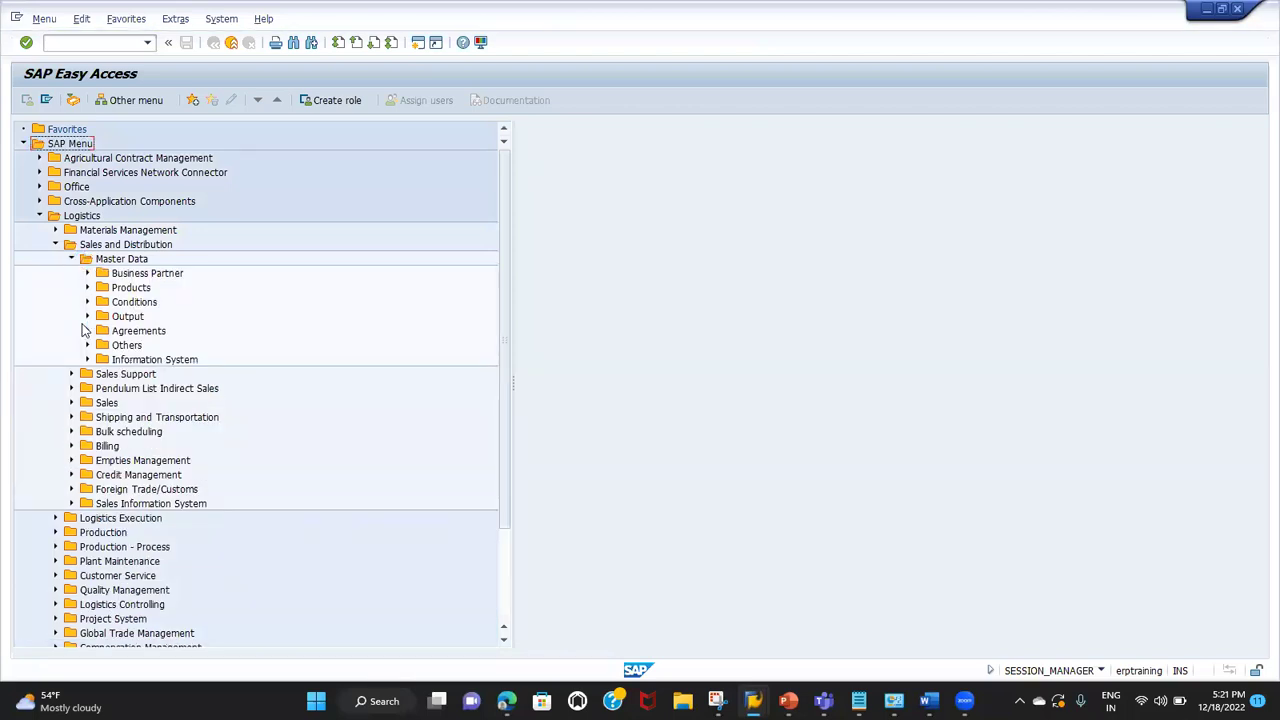
left_click(87, 330)
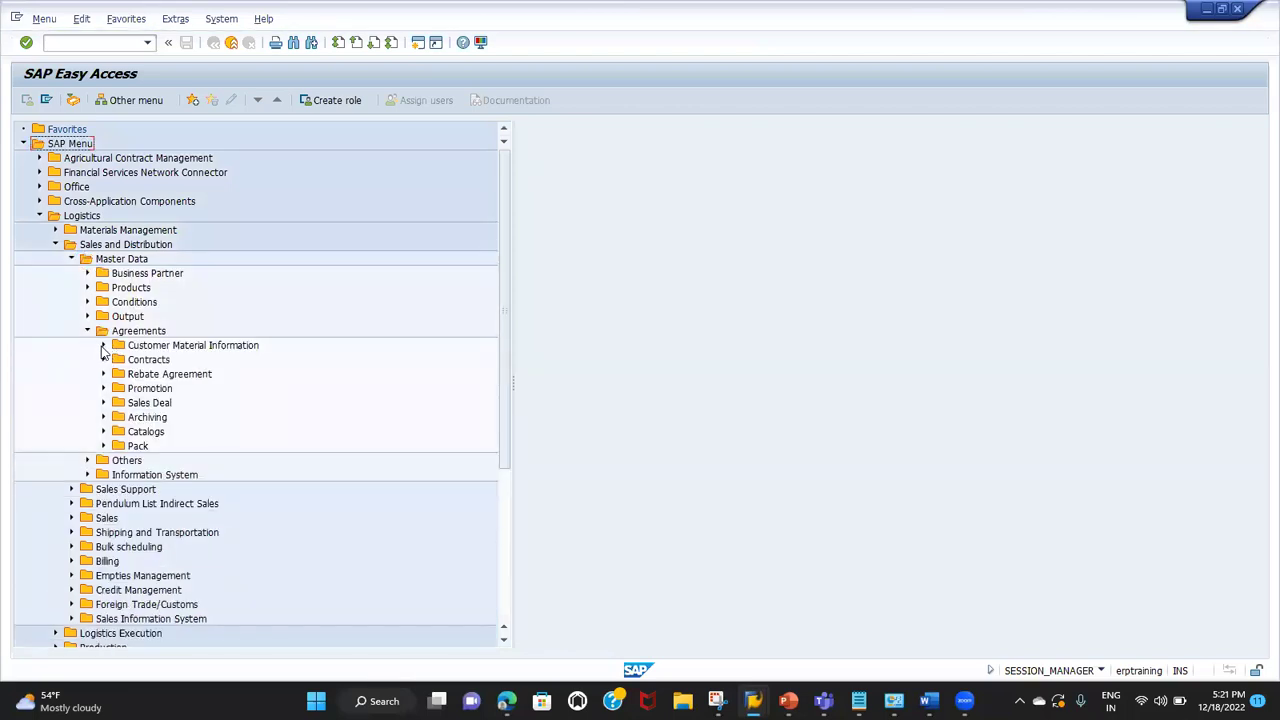
left_click(103, 346)
double_click(155, 361)
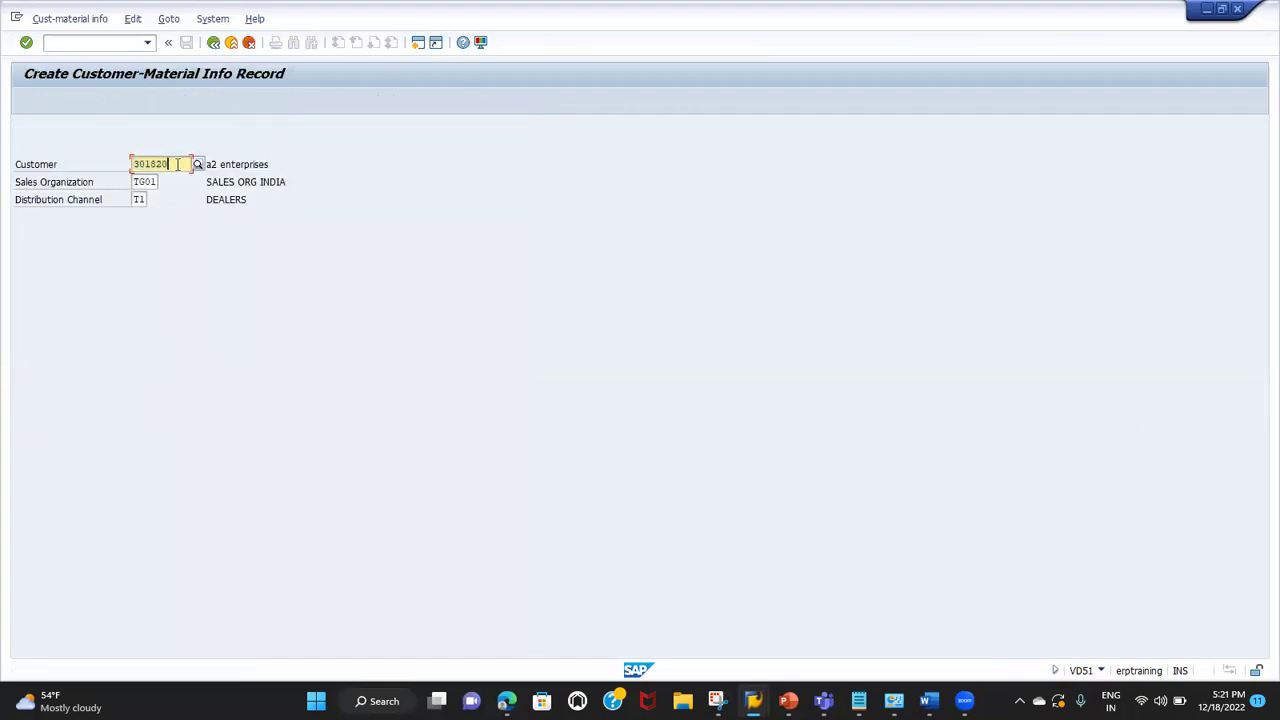
Step: Accept sales org TG01 and channel T1, then map material SAFARI to customer material TATA SUV
left_click(146, 183)
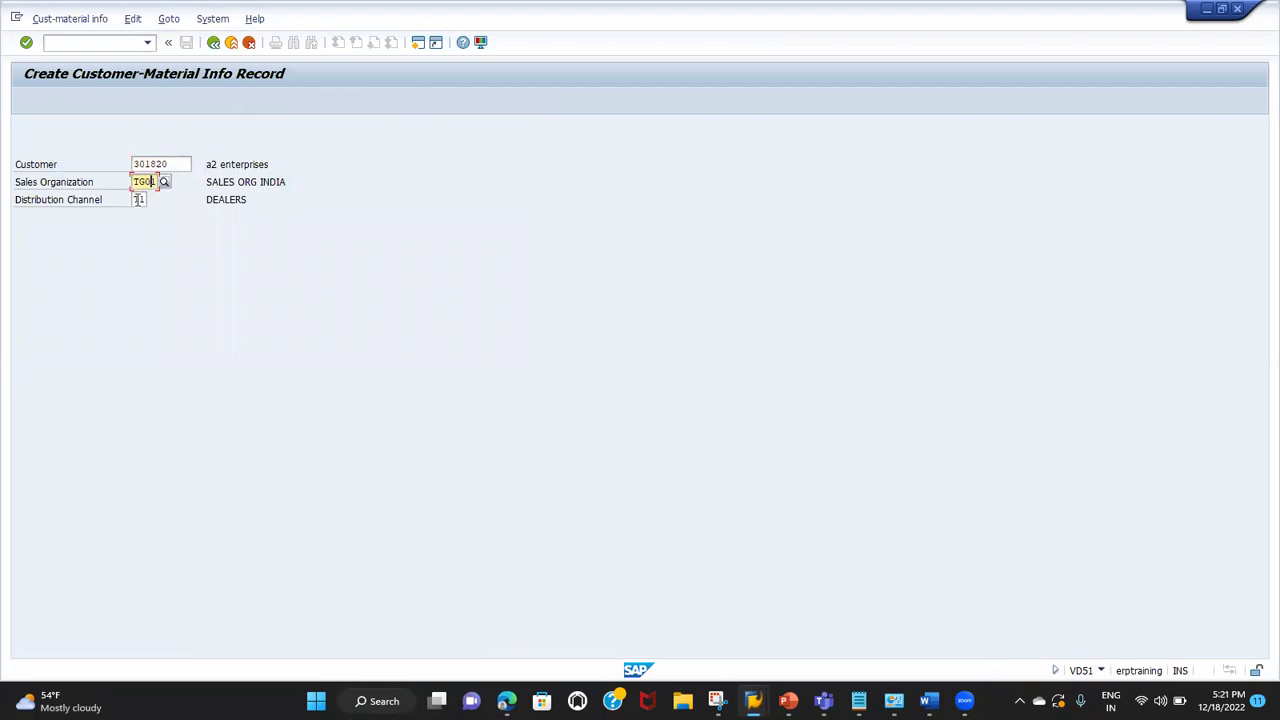
key("Tab")
key("Return")
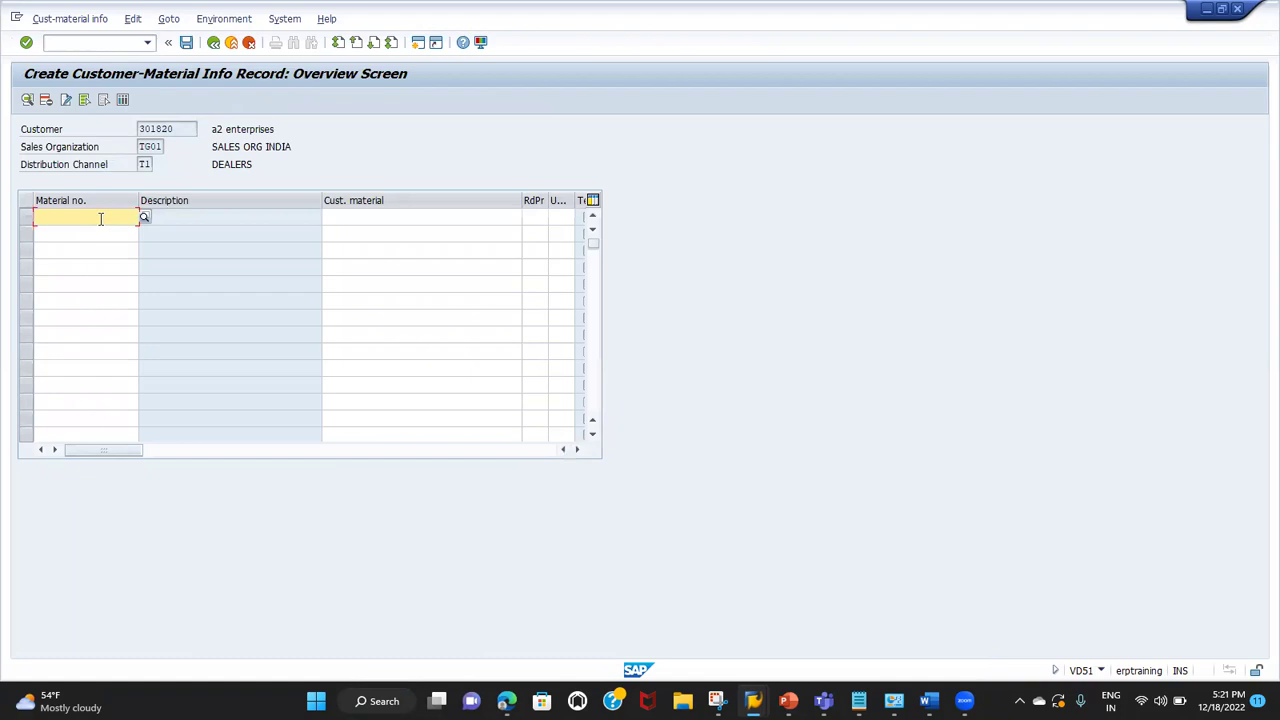
left_click(100, 218)
left_click(97, 232)
left_click(347, 216)
type("TATA")
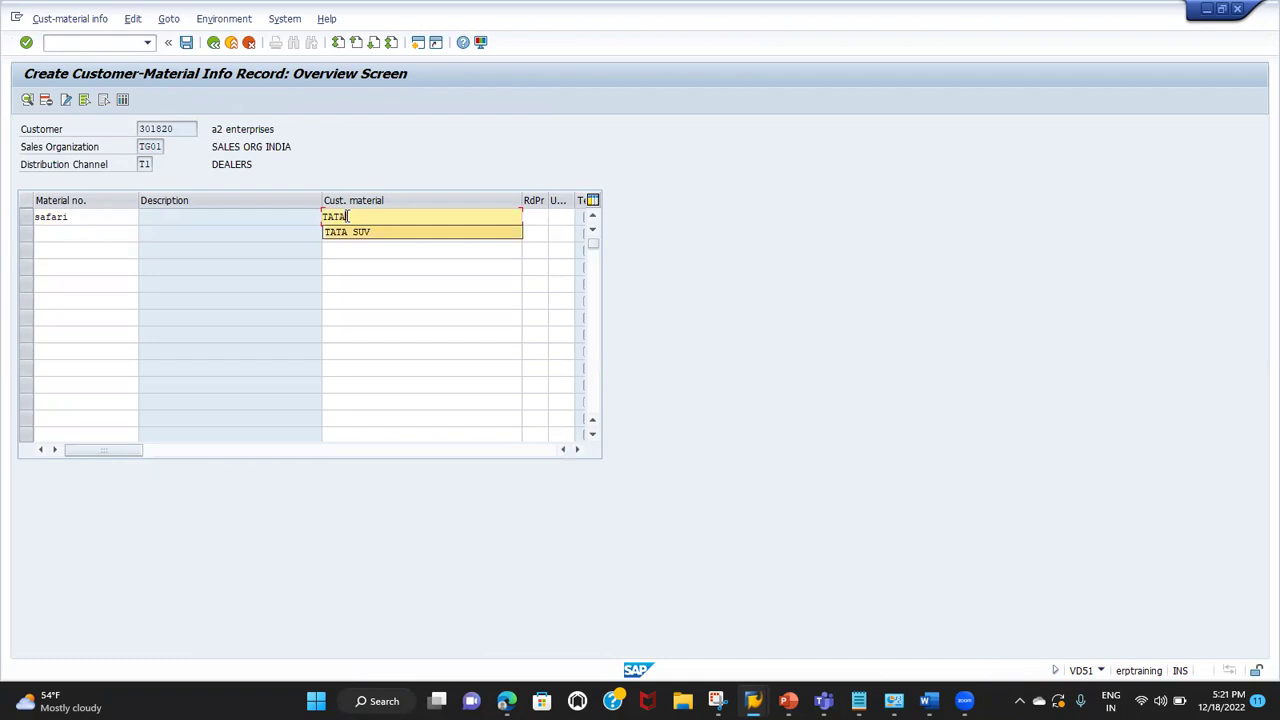
key("Down")
key("Return")
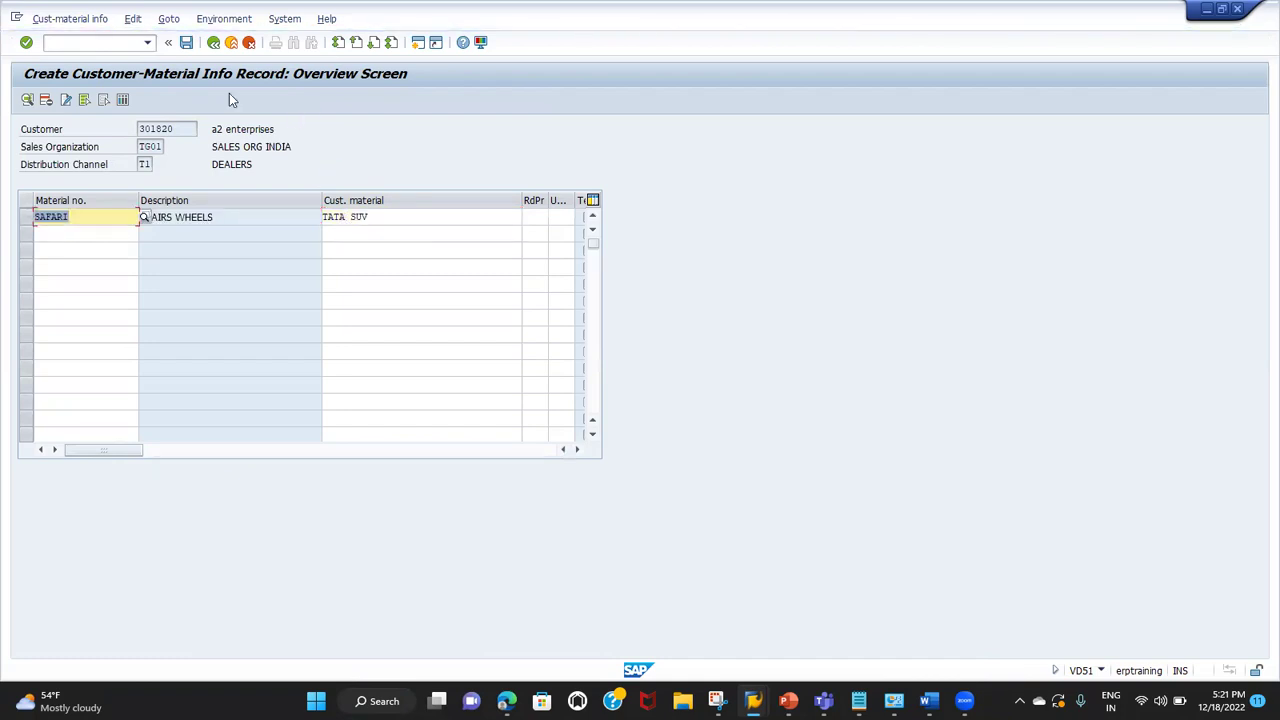
Step: Save the SAFARI to TATA SUV info record and return to the sales order window
left_click_drag(178, 128, 138, 128)
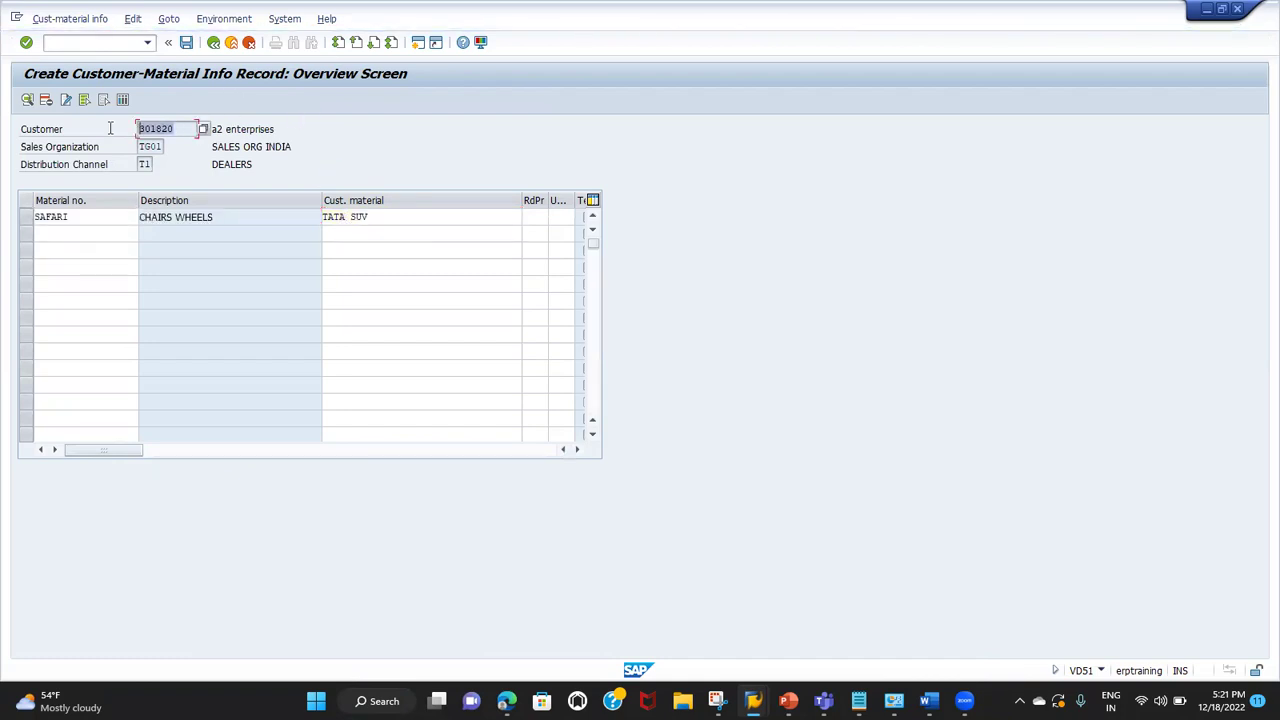
left_click(376, 216)
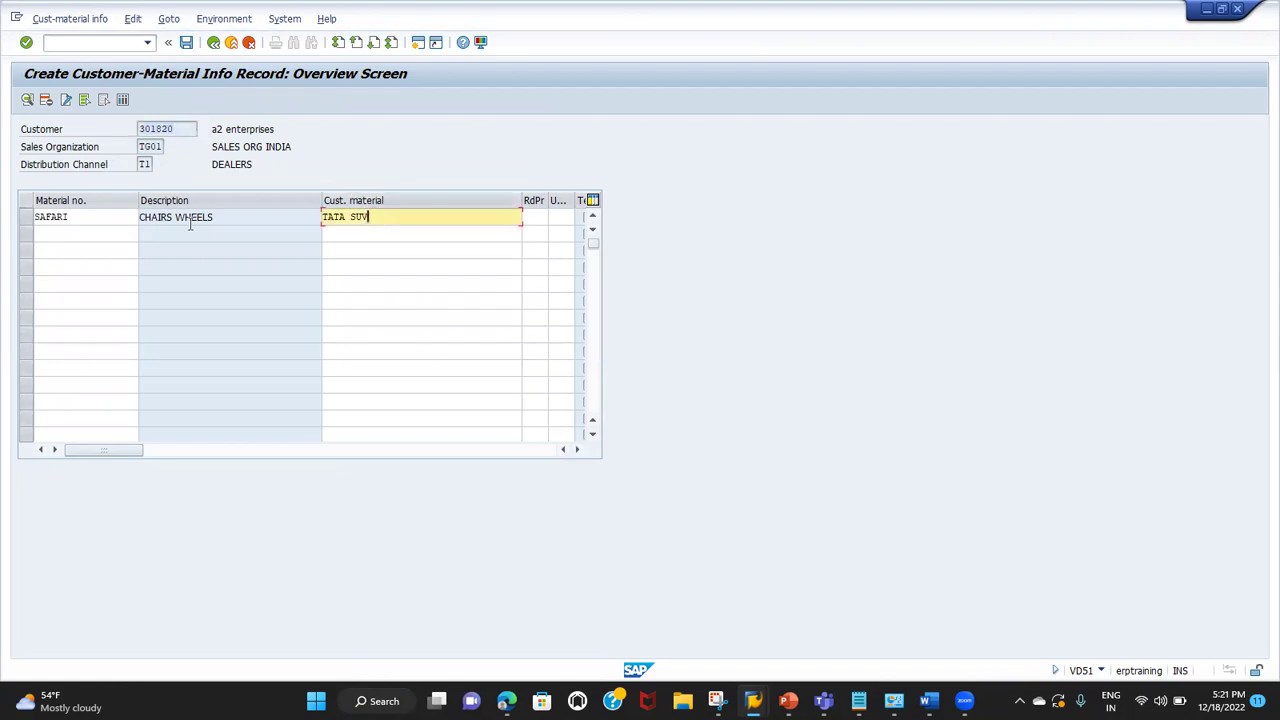
double_click(116, 215)
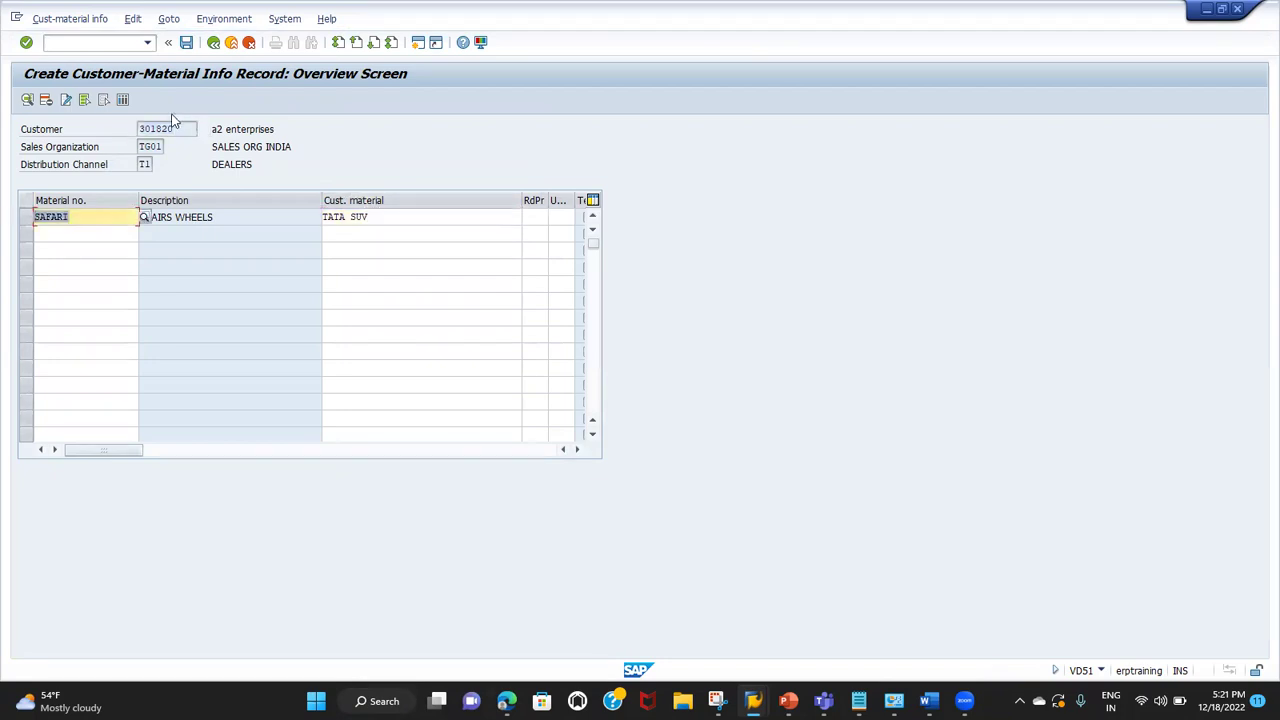
left_click(186, 42)
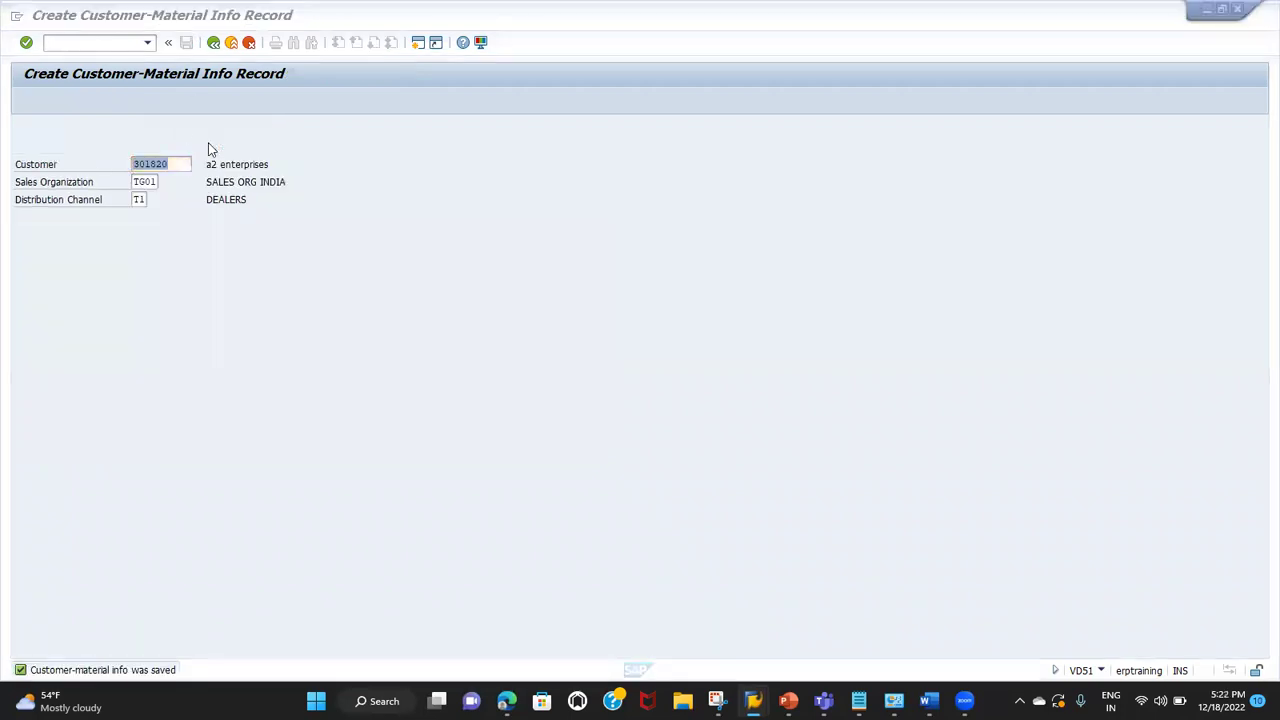
key("alt+Tab")
Step: Start a new order with /NVA01 for the earlier sold-to party, PO TEST ORDER, date 19.12.2022
type("/NVA01")
key("Return")
key("Return")
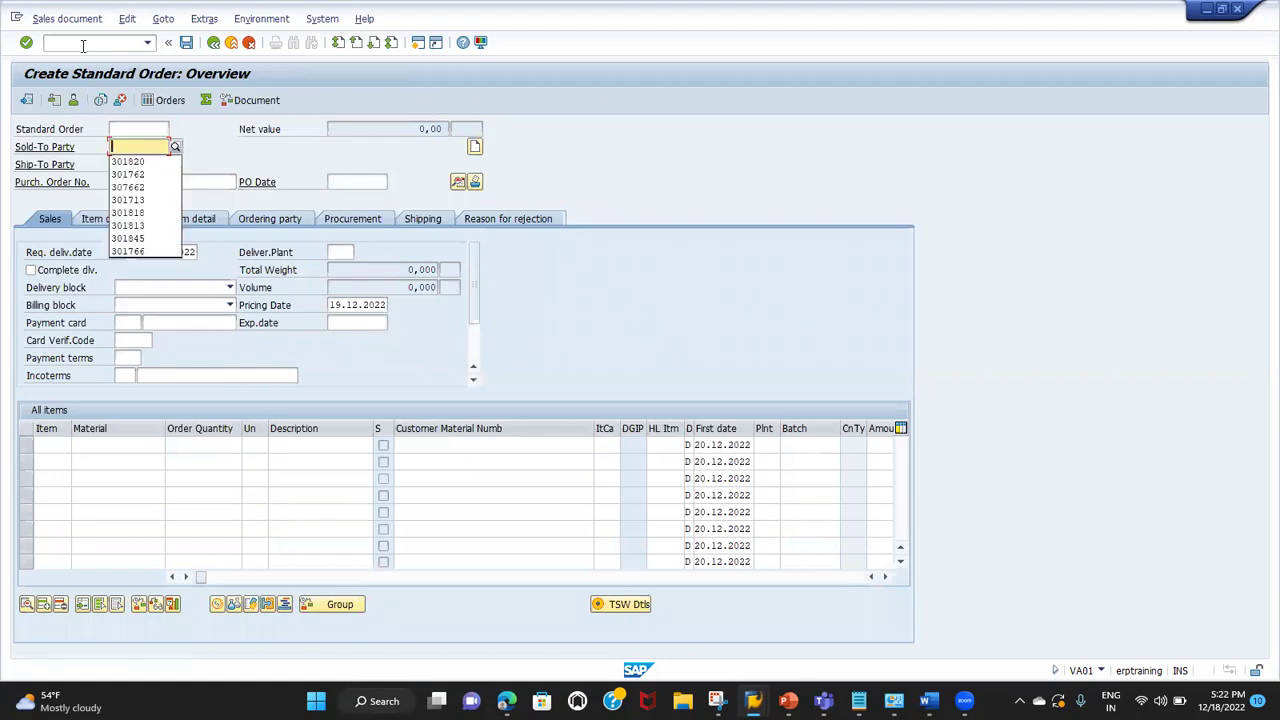
key("Down")
key("Return")
key("Tab")
key("Tab")
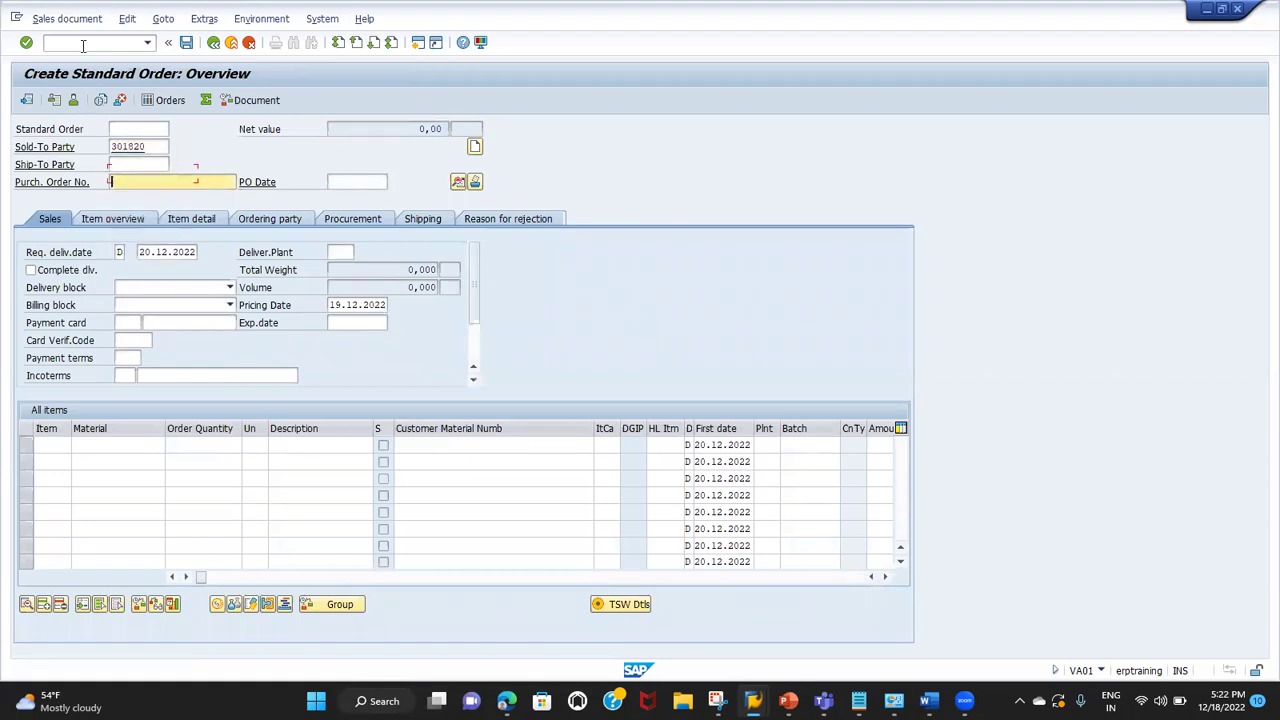
key("Return")
key("Tab")
key("Return")
key("Tab")
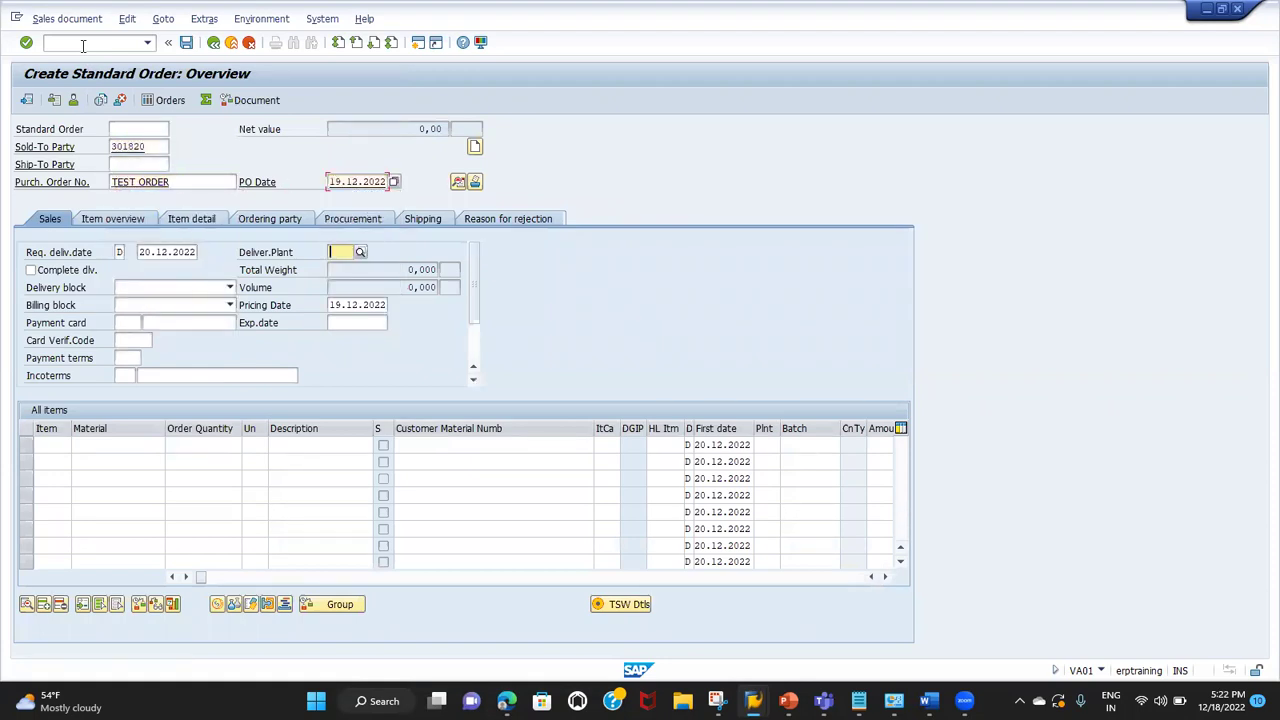
key("Tab")
Step: Add a first item of material SAFARI with quantity 10
key("Down")
key("Return")
key("Tab")
key("Down")
key("Down")
key("Return")
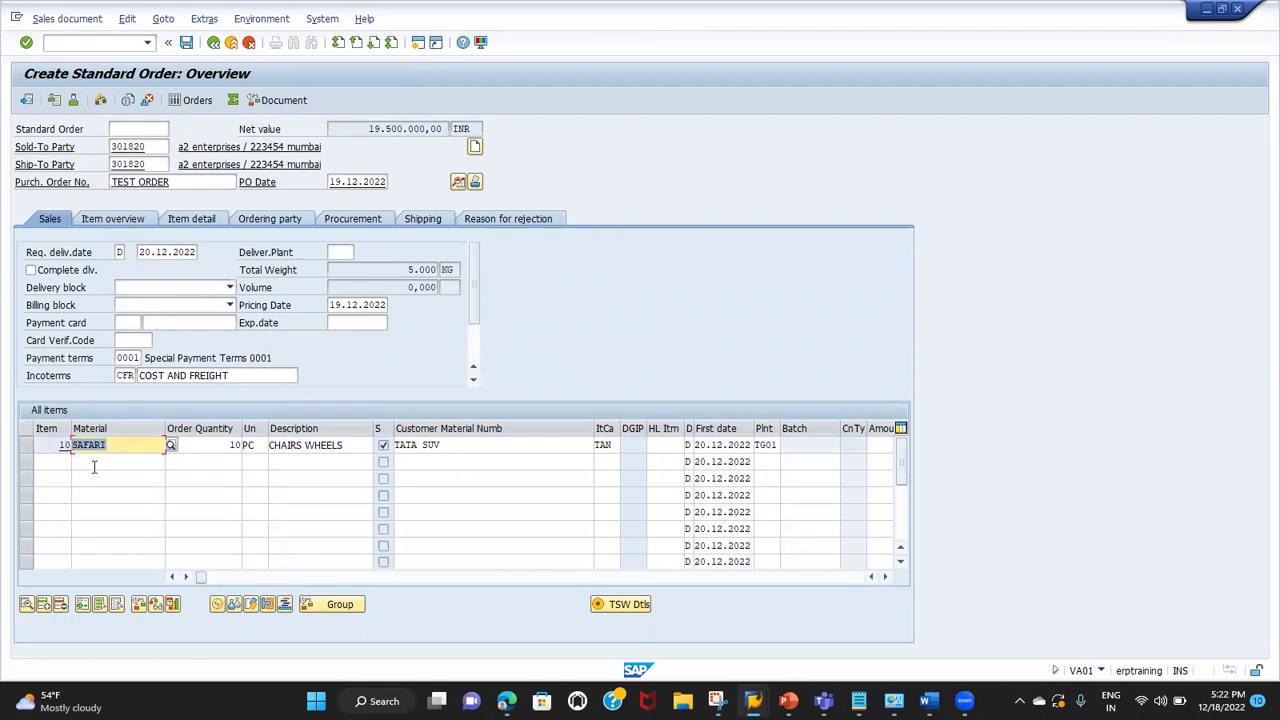
Step: Give the second item quantity 10 and customer material TATA SUV
left_click(94, 462)
left_click(230, 463)
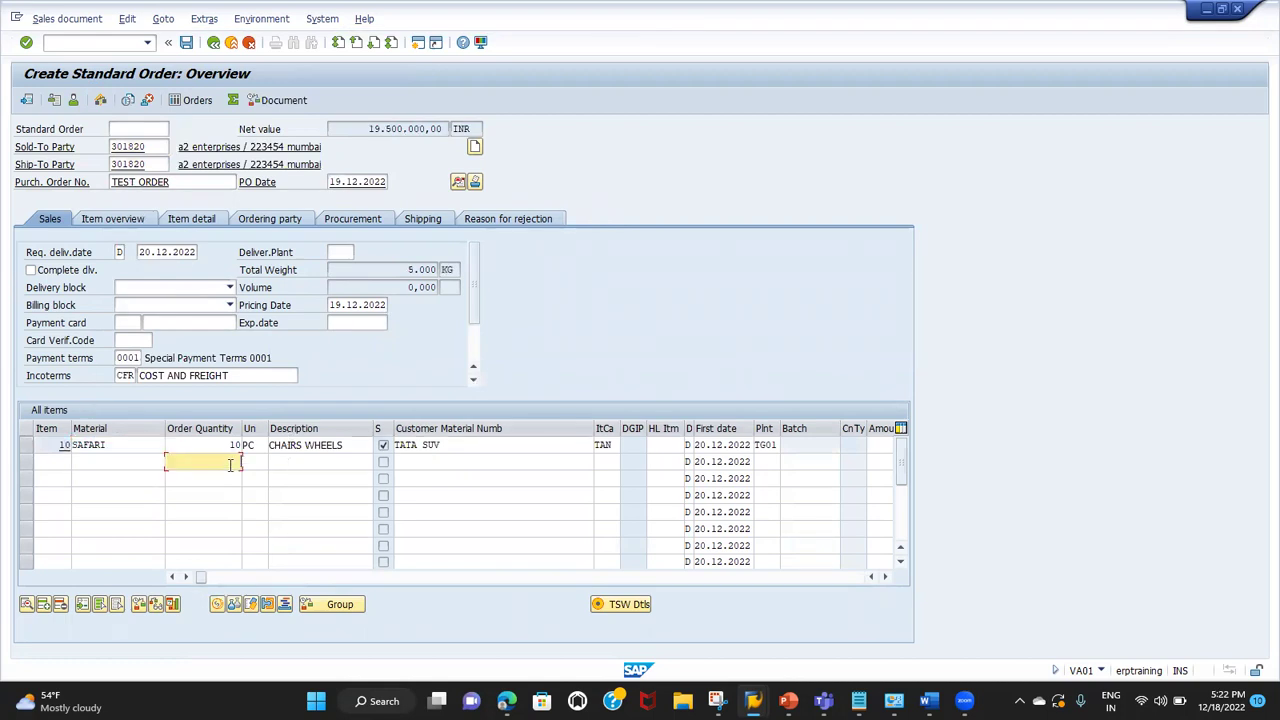
type("10")
key("Tab")
key("Tab")
key("Tab")
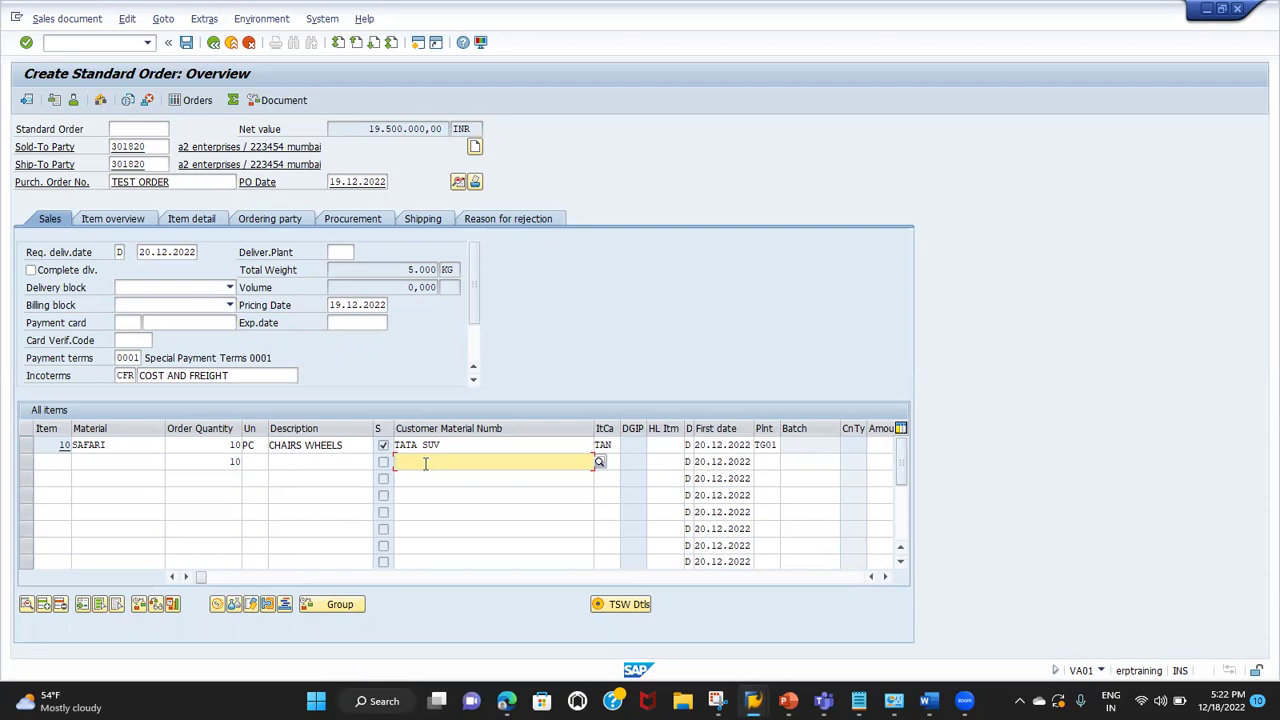
type("SAFARI")
key("Return")
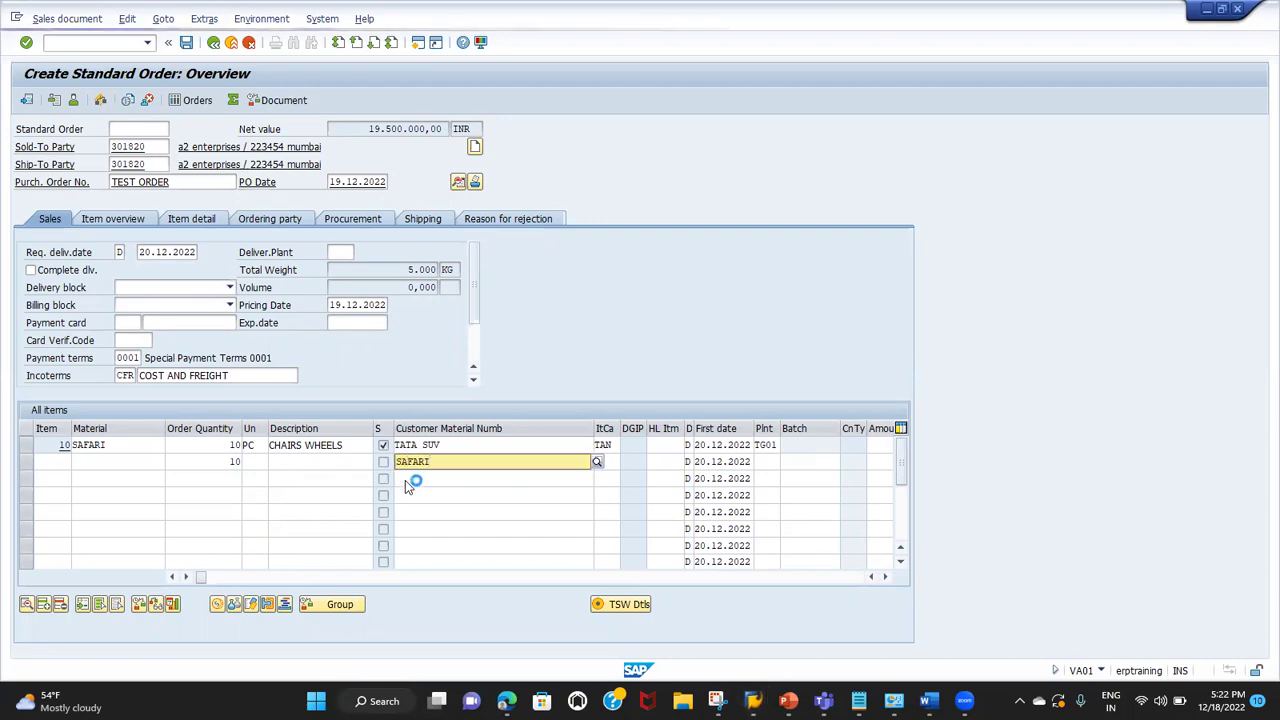
left_click_drag(452, 464, 288, 456)
type("TAA")
key("BackSpace")
type("TA SUV")
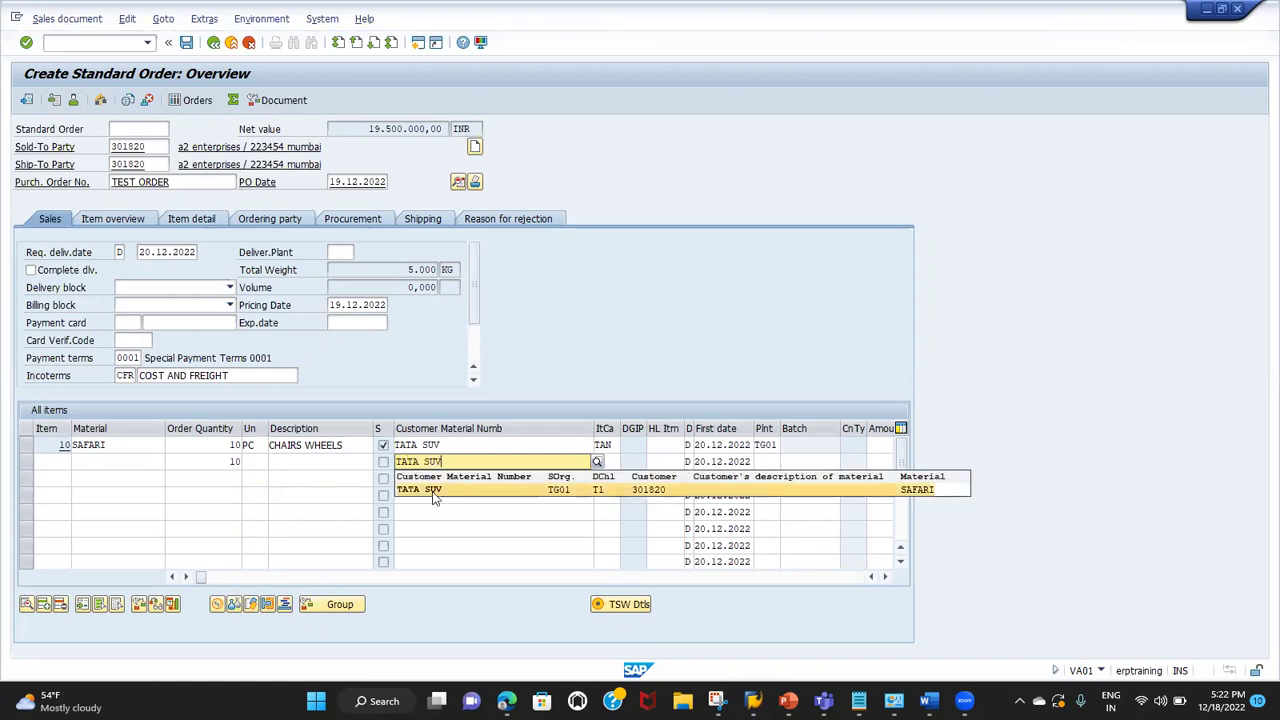
left_click(433, 492)
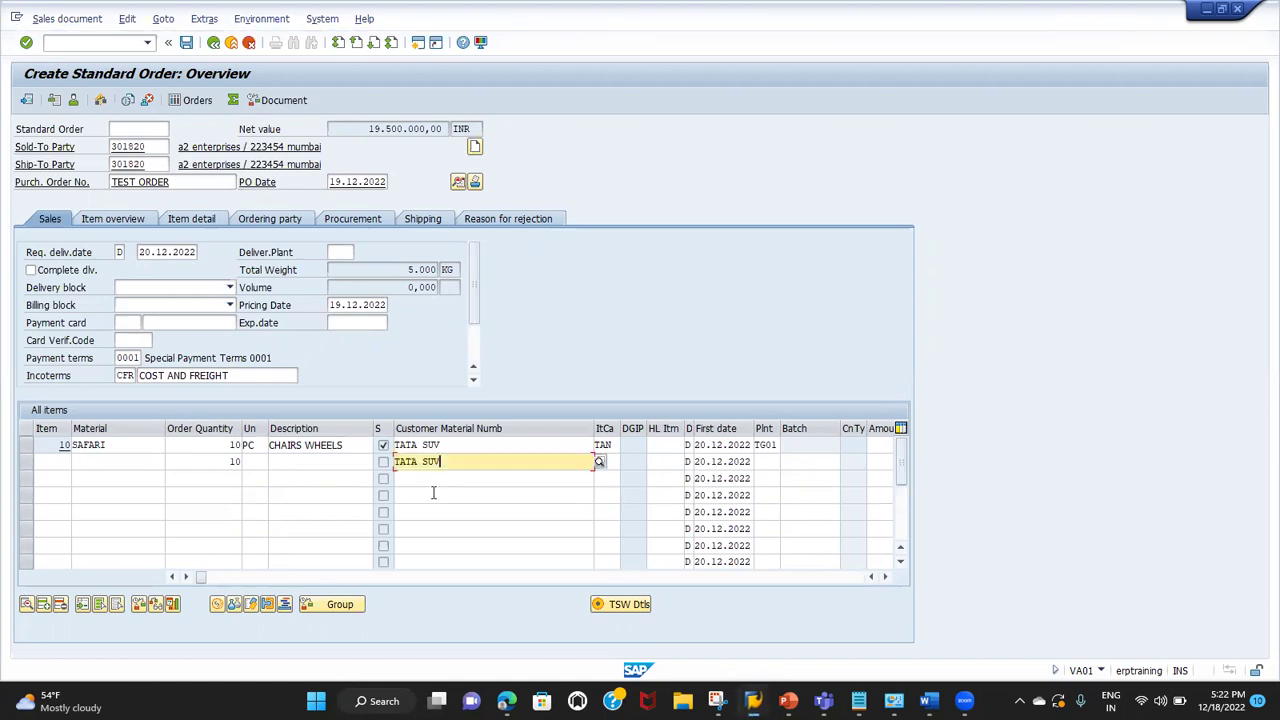
Step: Enter SAFARI as the second item's material and select that row
left_click(97, 461)
type("SAFARI")
key("Return")
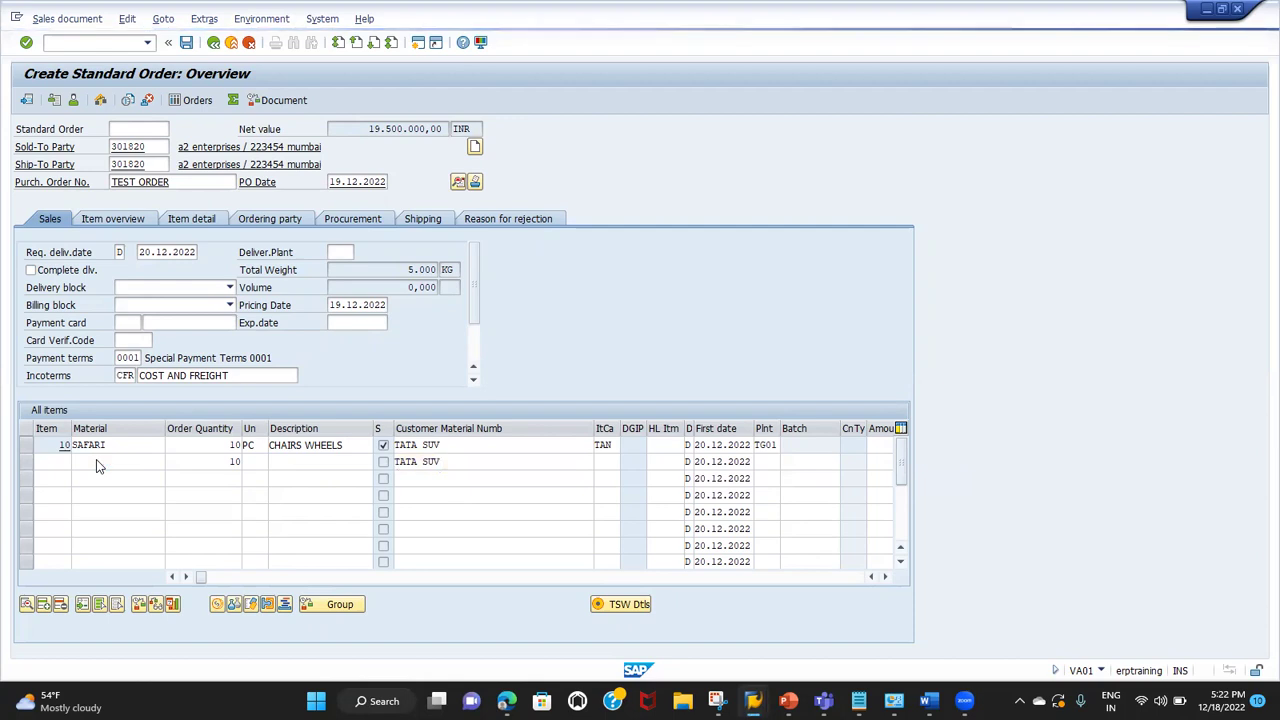
left_click(97, 461)
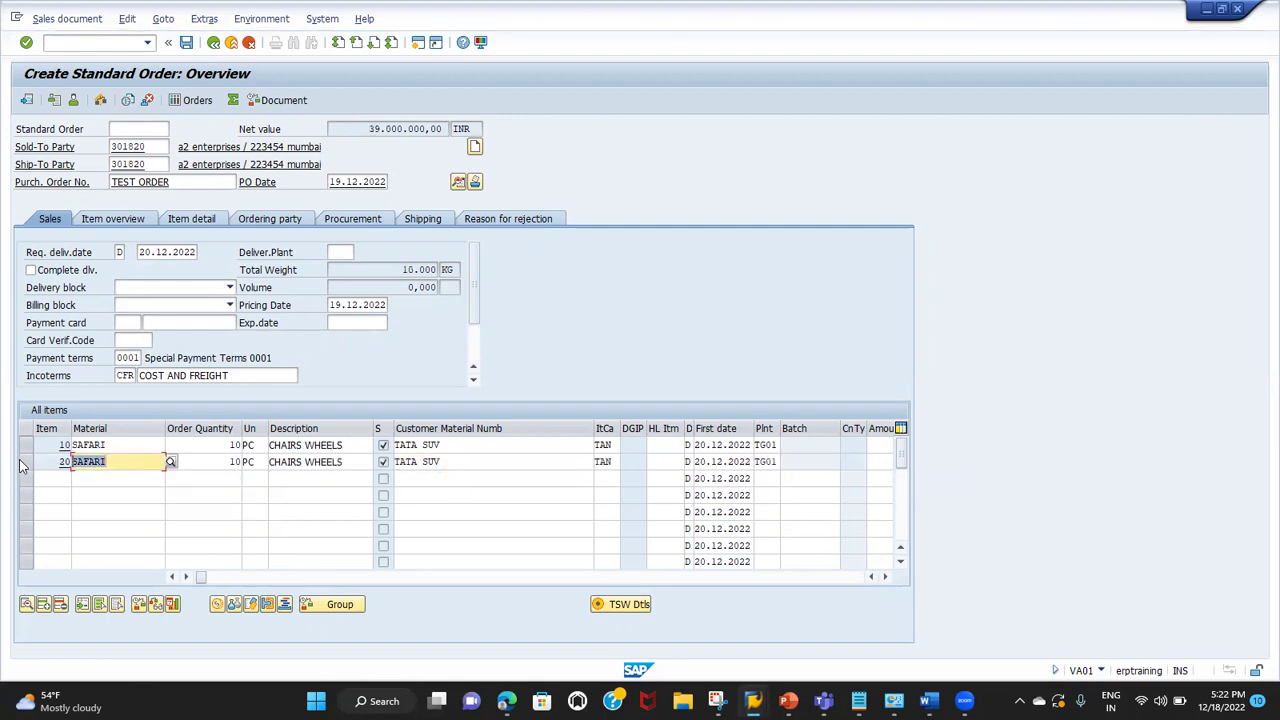
left_click(27, 462)
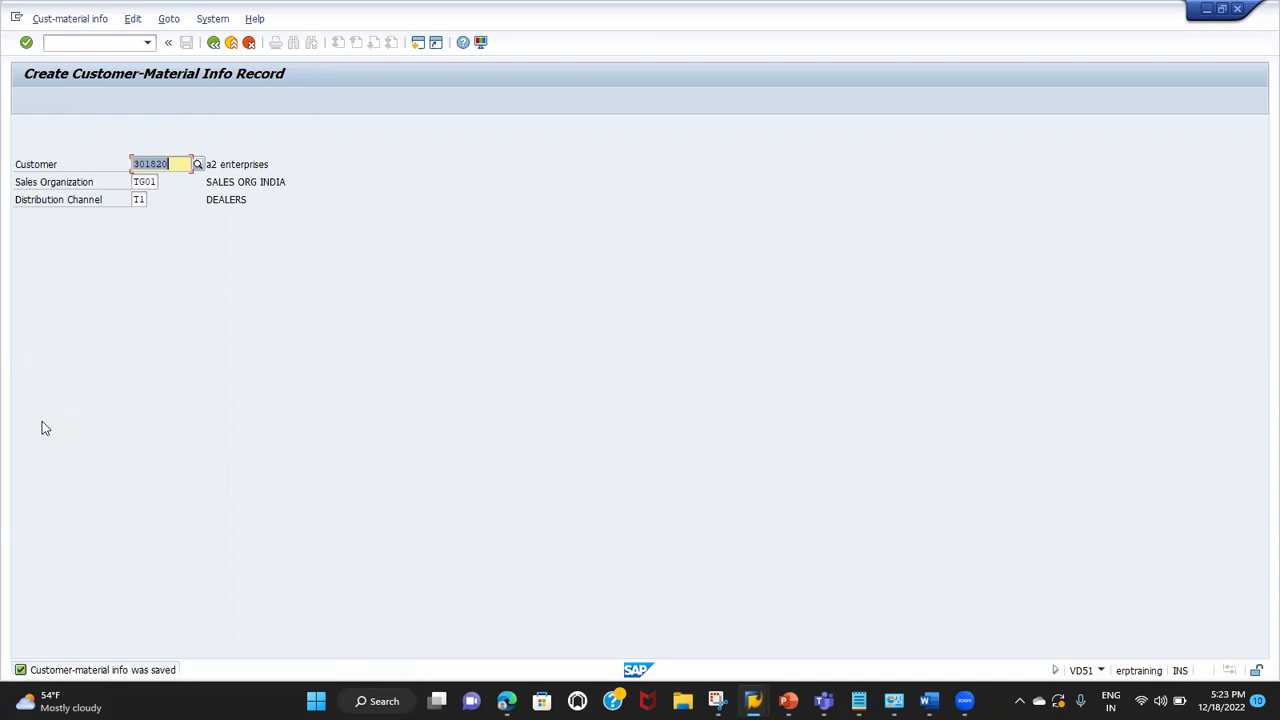
Step: Switch to changing customer-material info records and list the records for material SAFARI
key("Return")
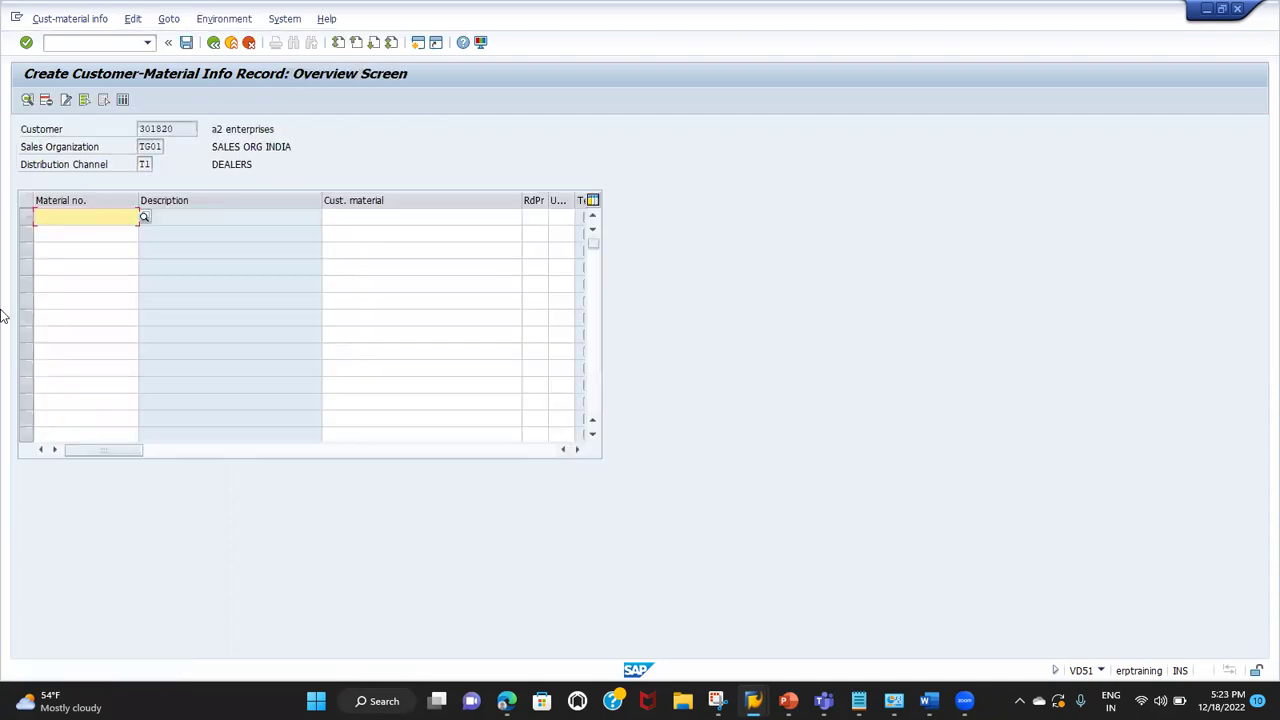
left_click(93, 20)
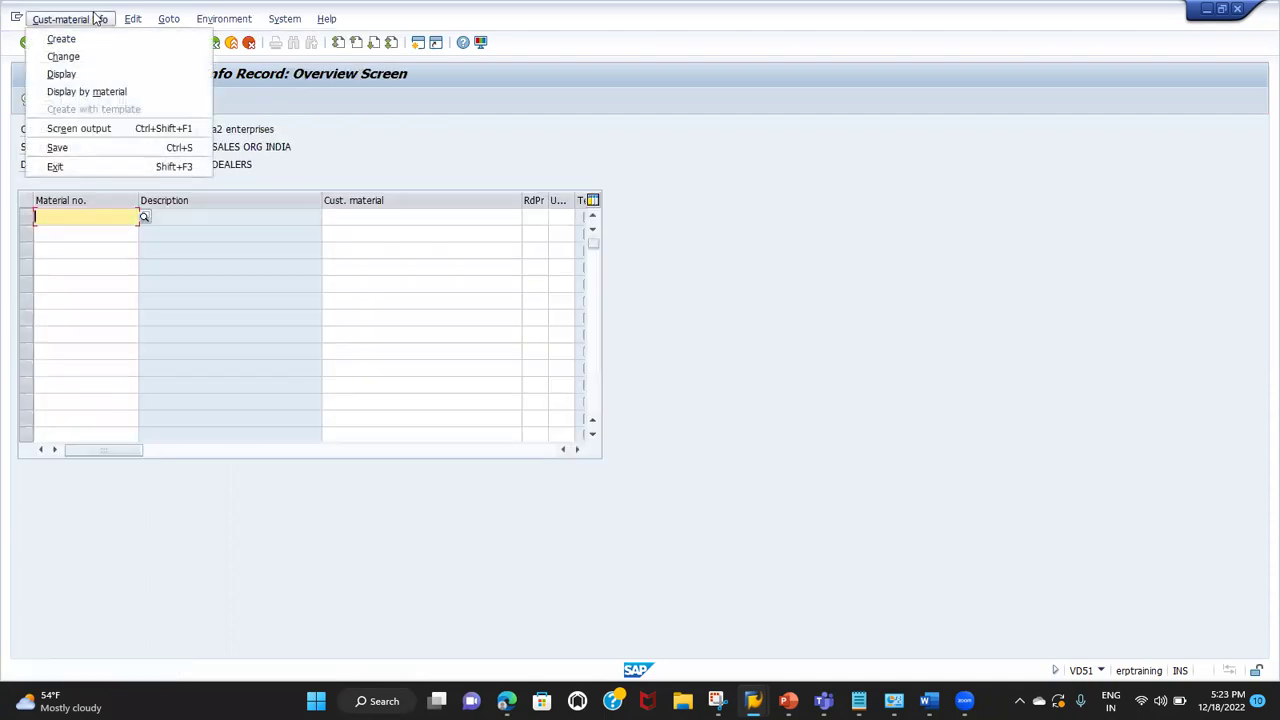
left_click(86, 38)
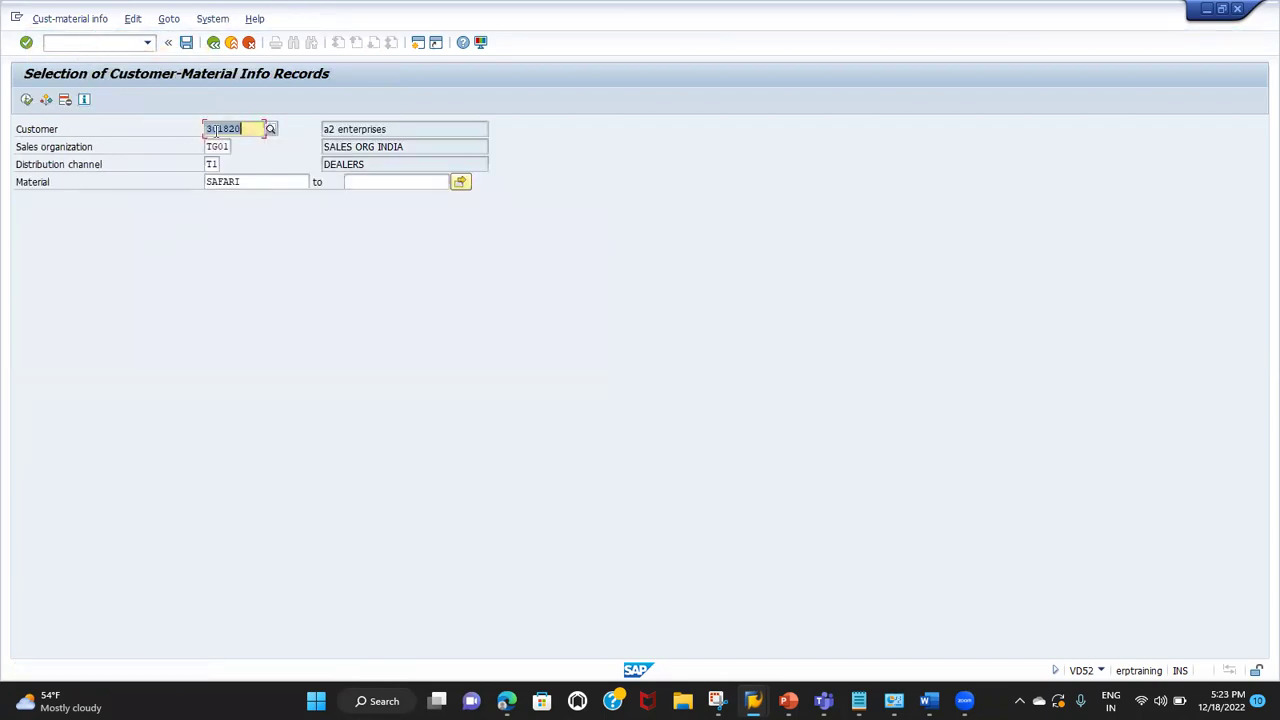
left_click(243, 182)
left_click(26, 99)
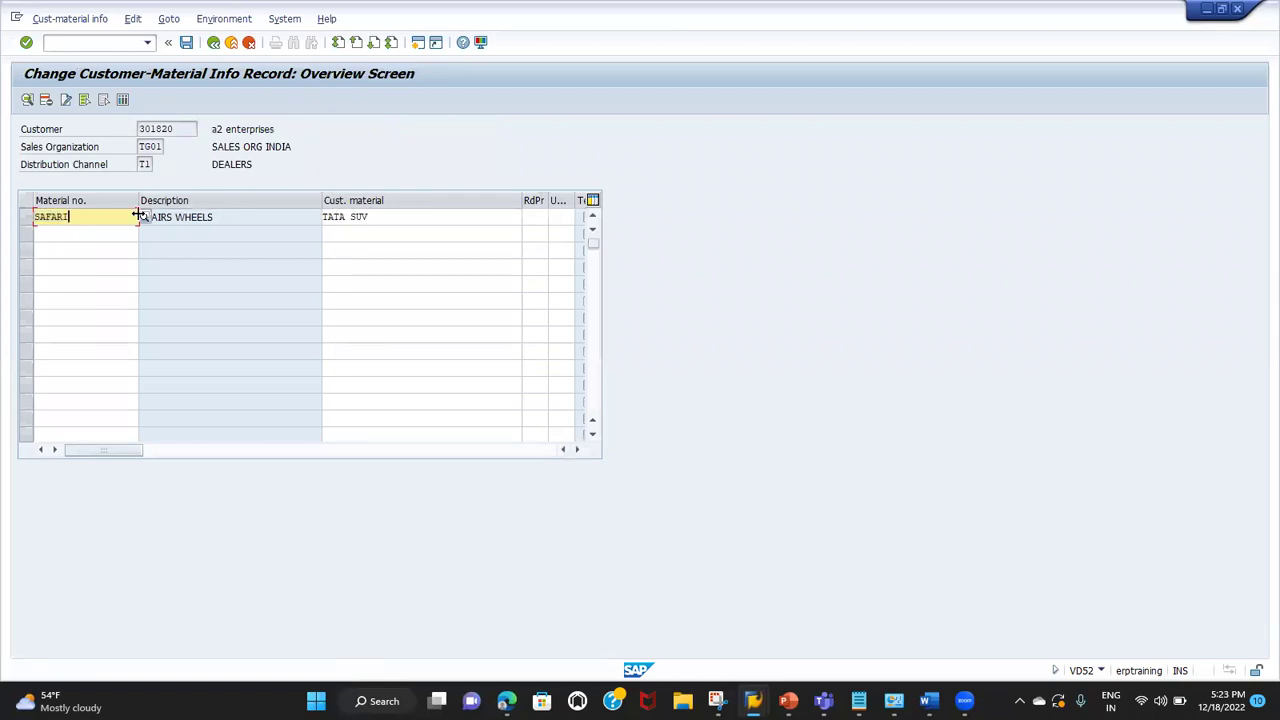
Step: Select the SAFARI to TATA SUV record and open its item details
left_click_drag(383, 212, 302, 216)
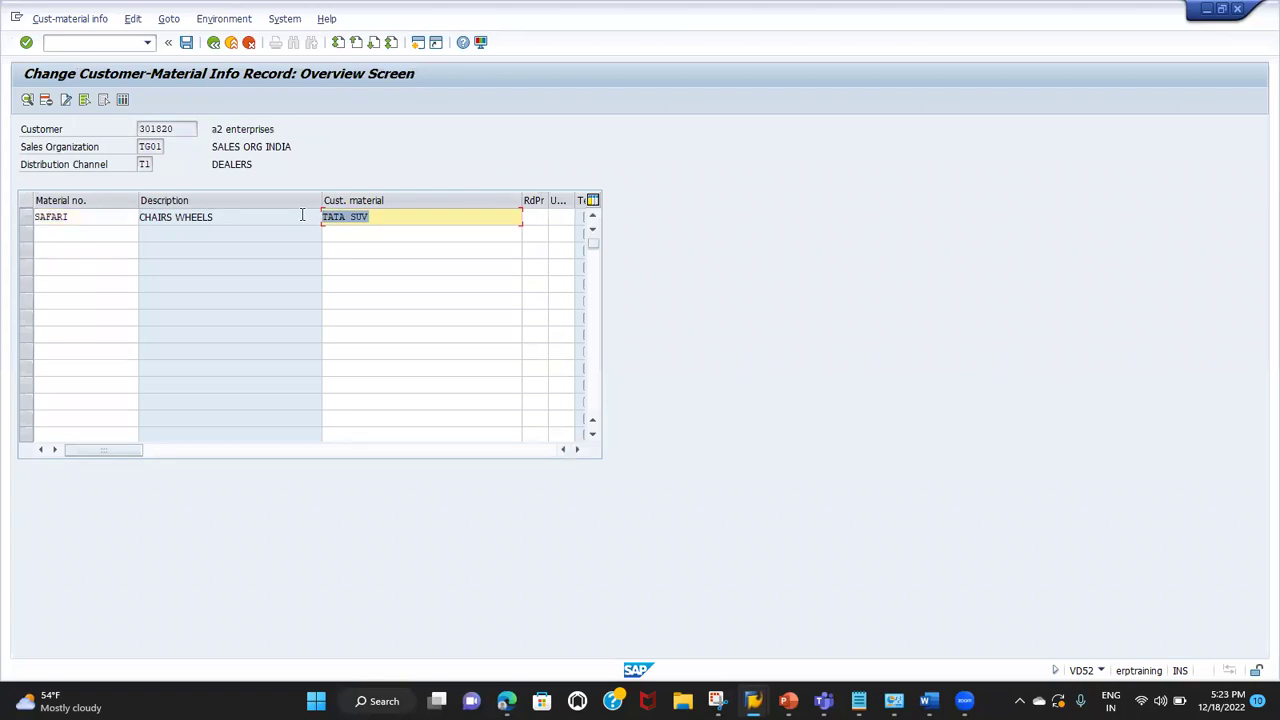
left_click_drag(80, 214, 11, 220)
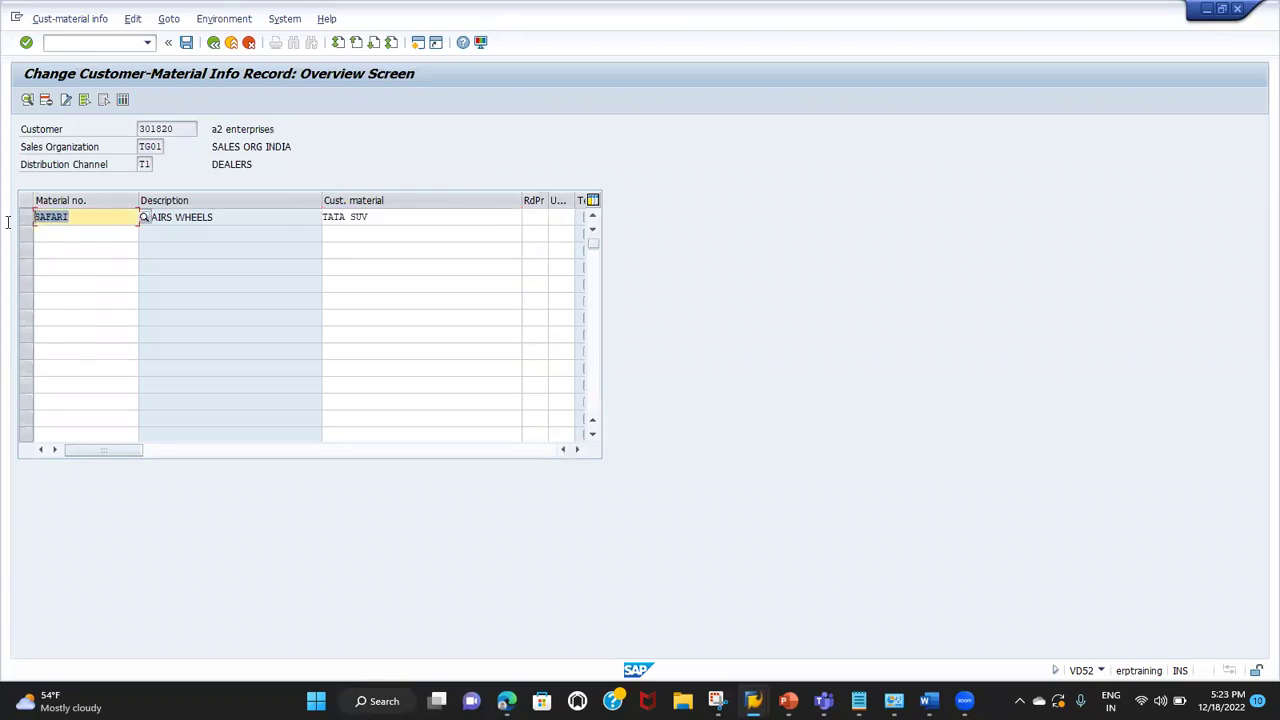
left_click_drag(375, 217, 279, 207)
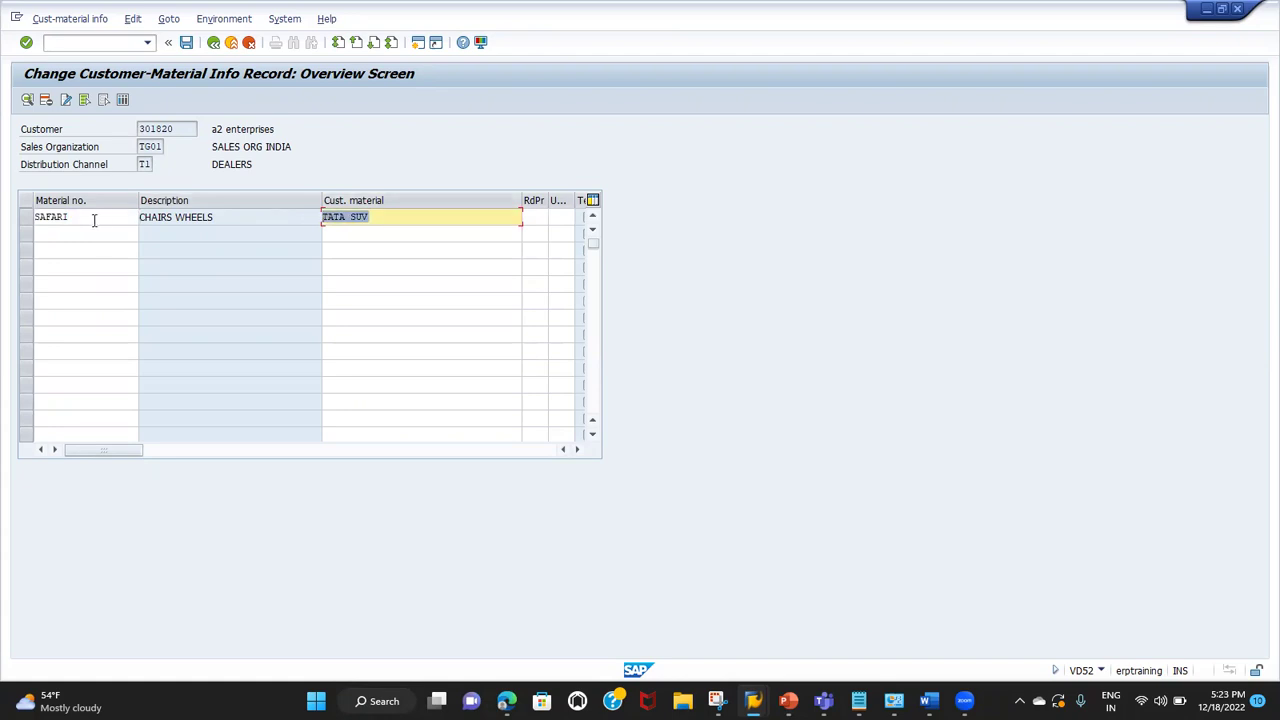
left_click(27, 218)
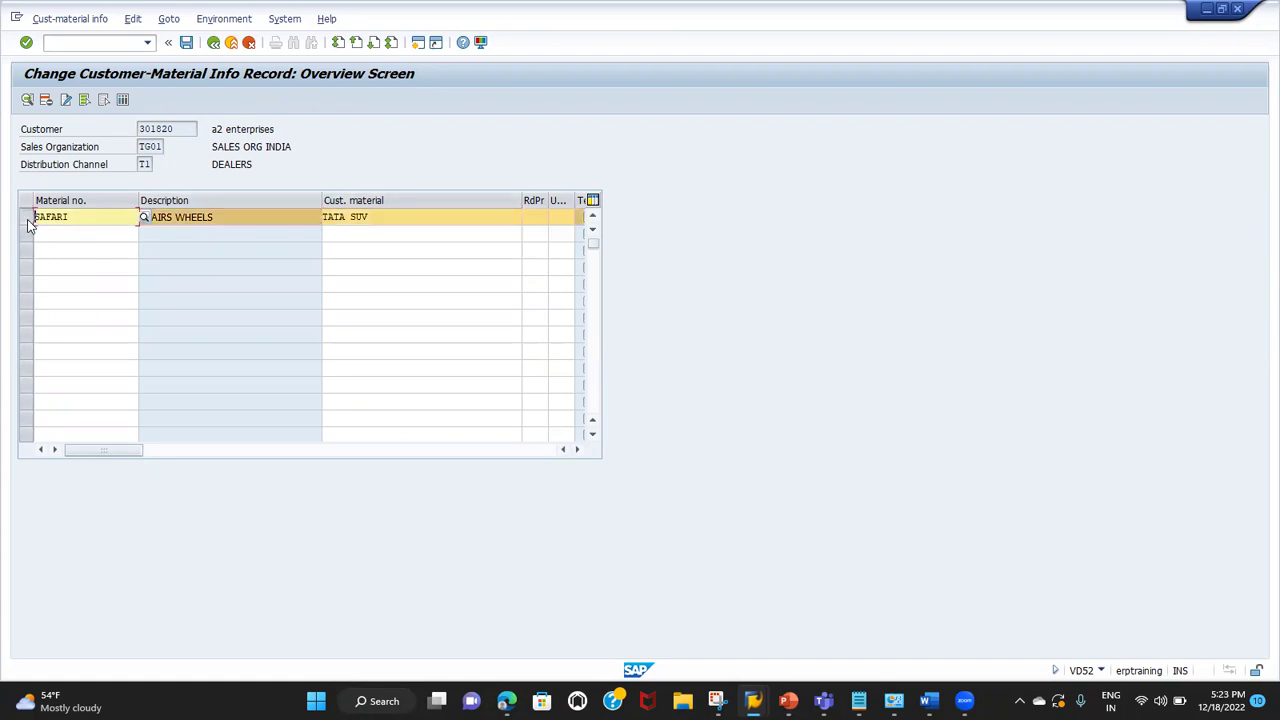
left_click(28, 99)
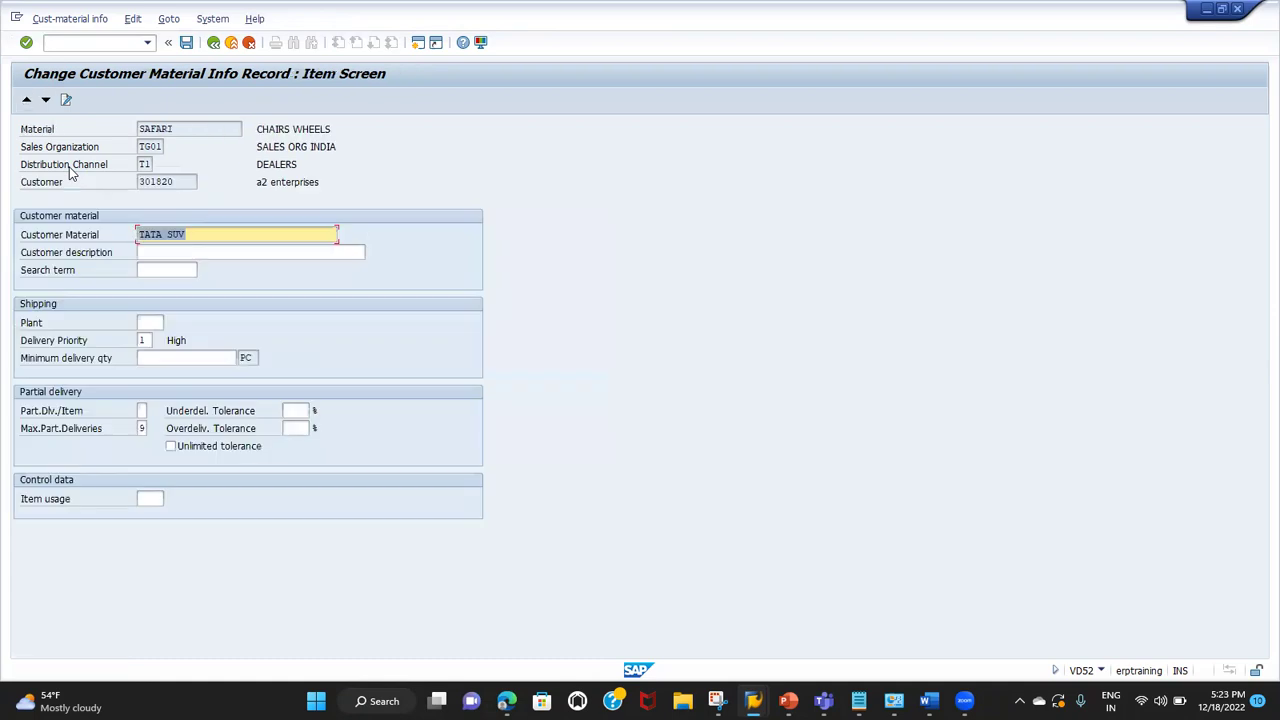
Step: Back out of the SAFARI item screen and overview, answering No to saving
left_click(103, 325)
left_click(149, 321)
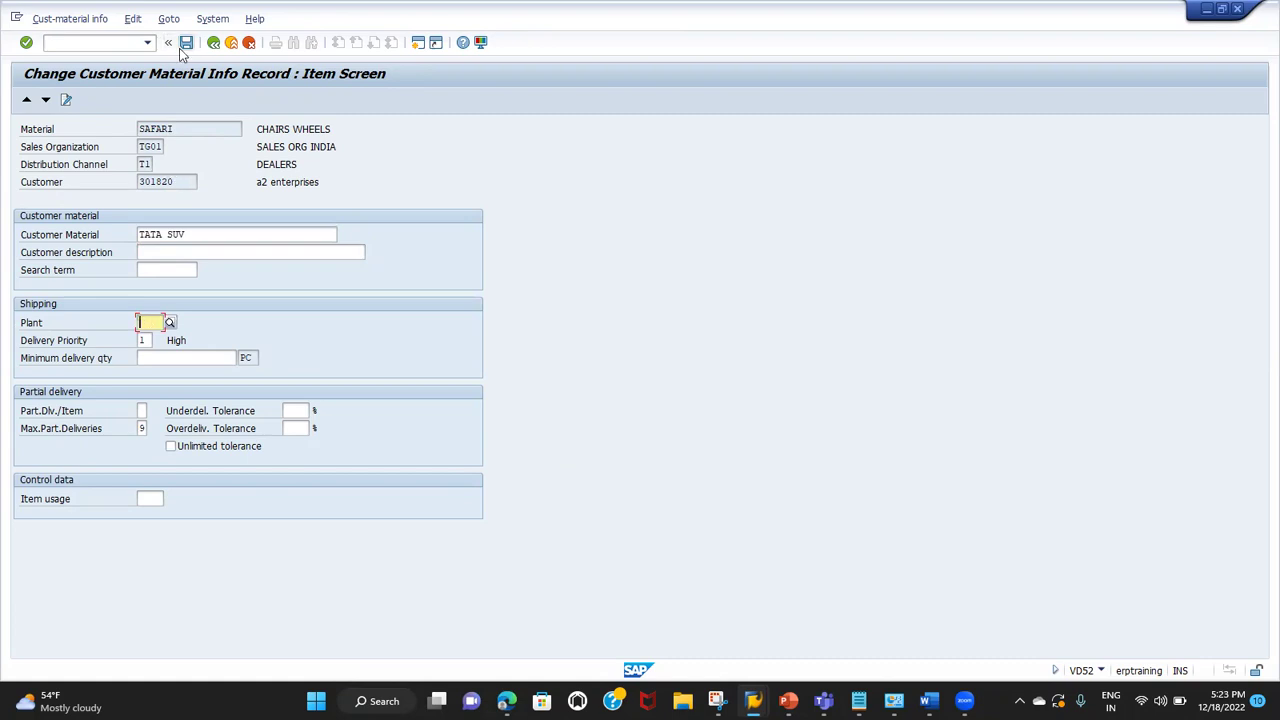
left_click(212, 46)
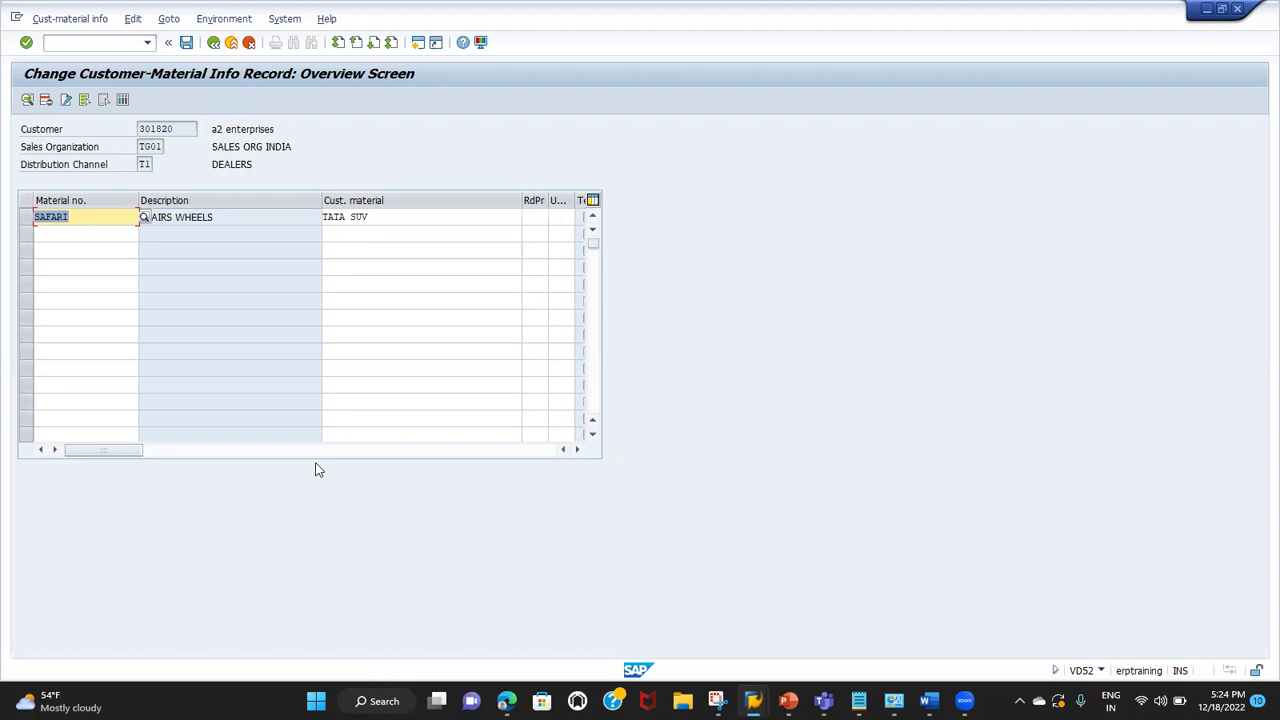
left_click(212, 44)
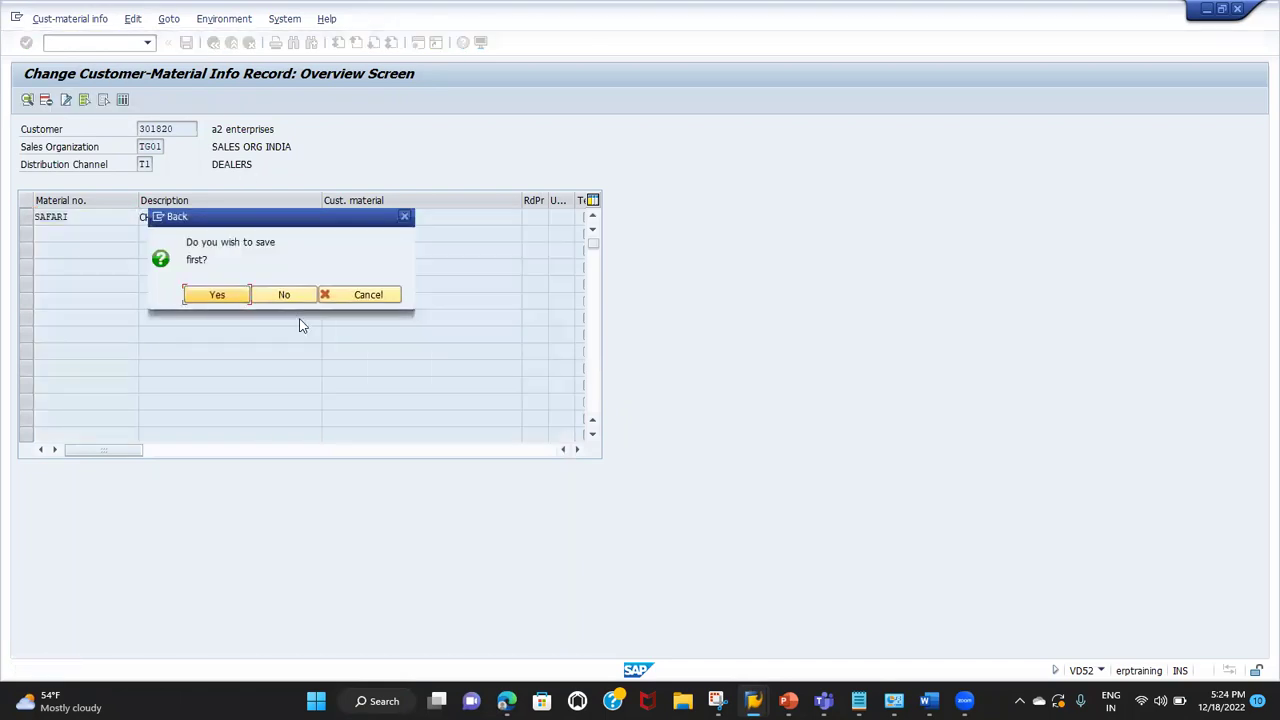
left_click(286, 293)
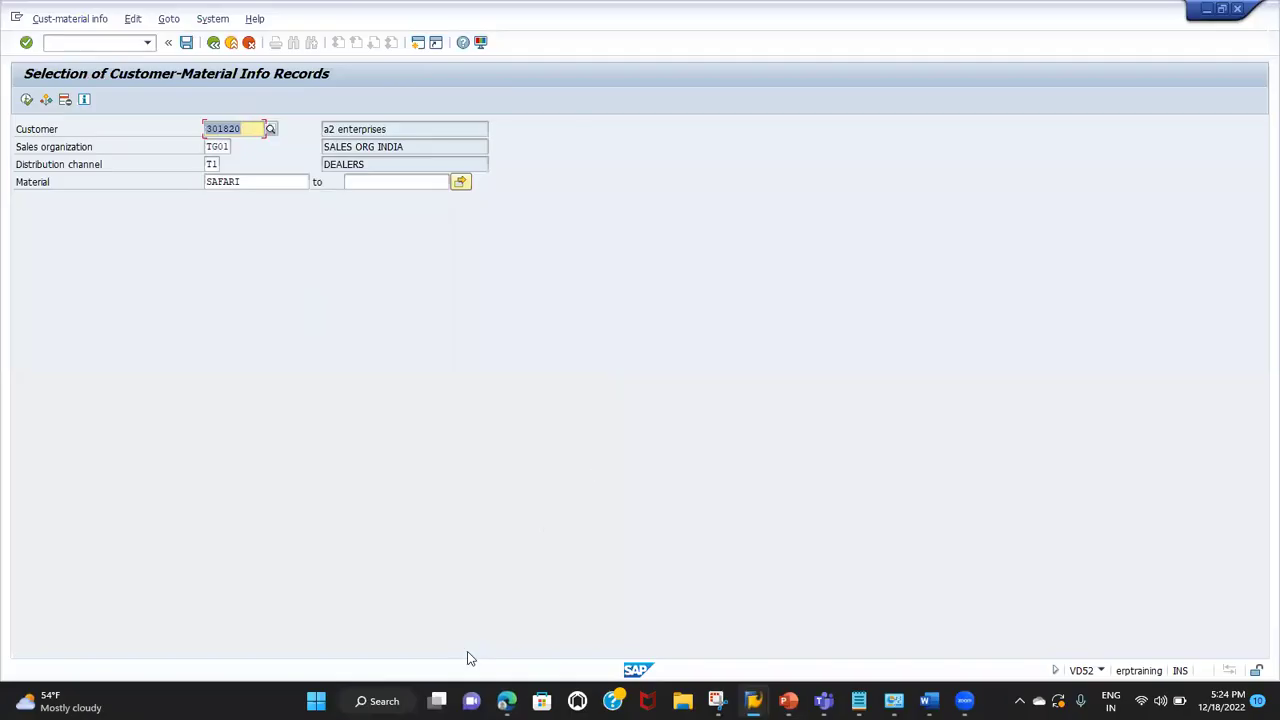
Step: Type the title SALES DOCUMENT STRUCTURES into cell E12 of the sales notes sheet
left_click(447, 546)
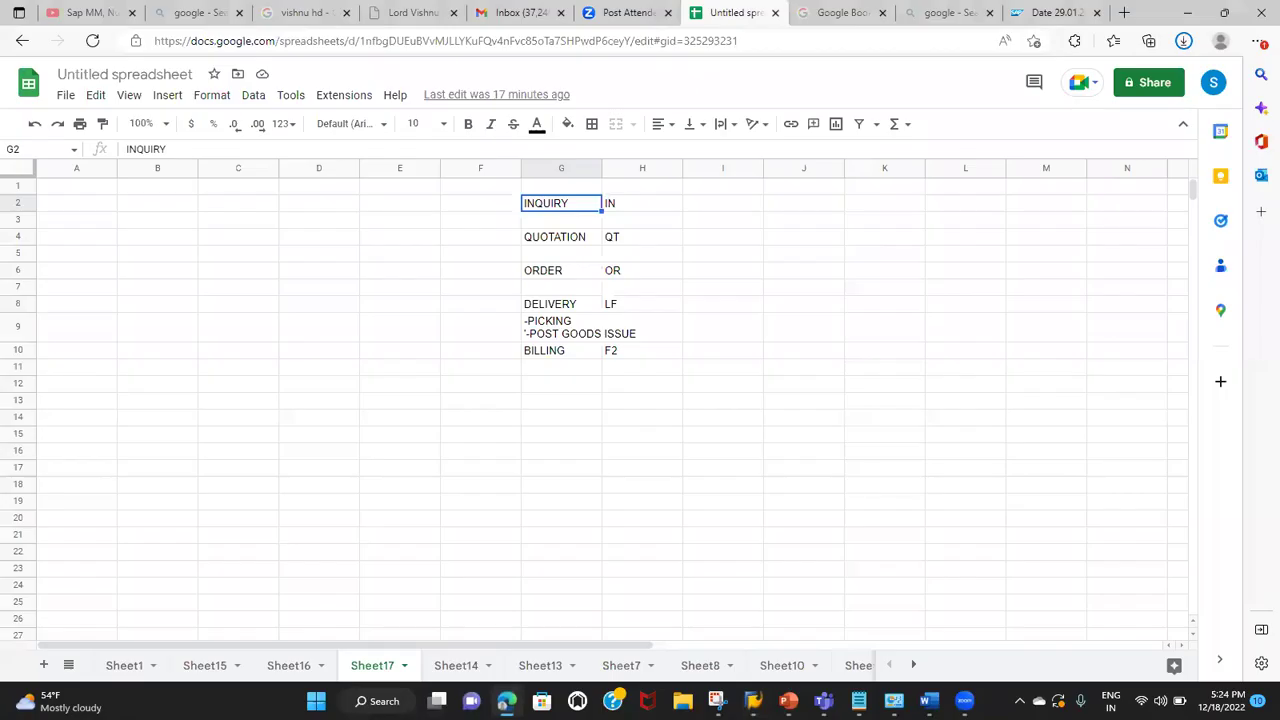
left_click(447, 546)
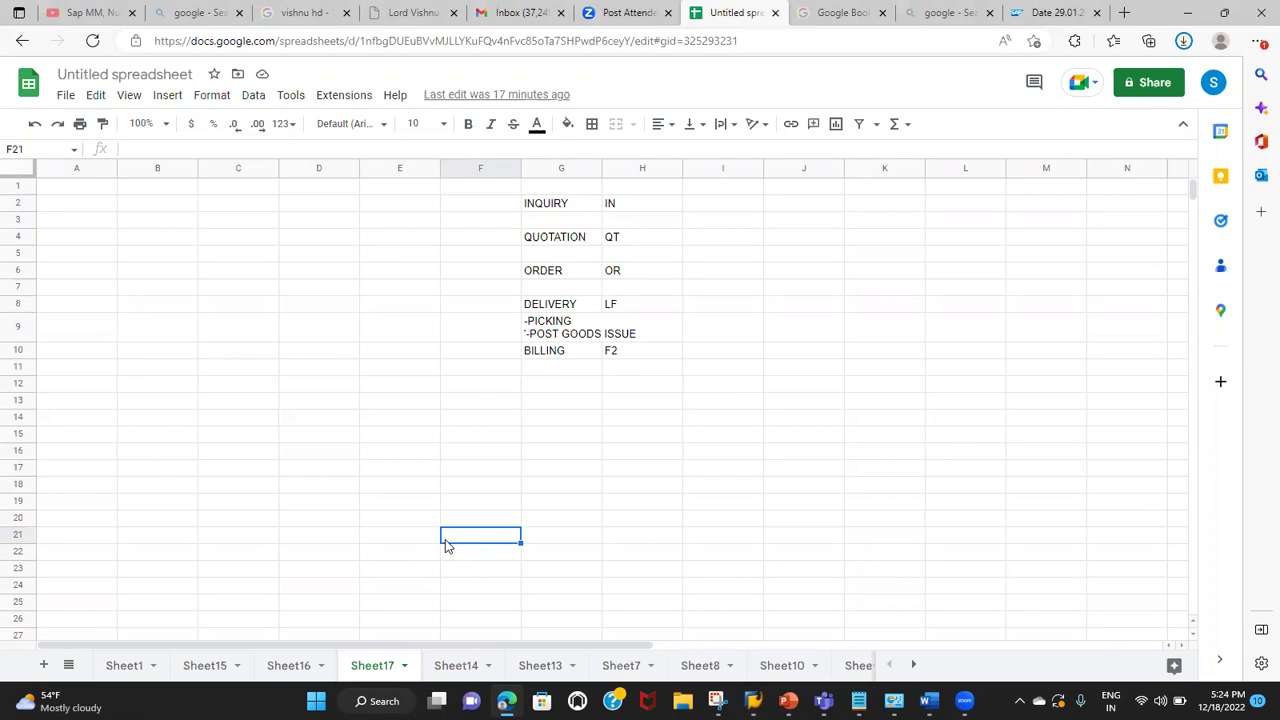
left_click(358, 402)
left_click(377, 388)
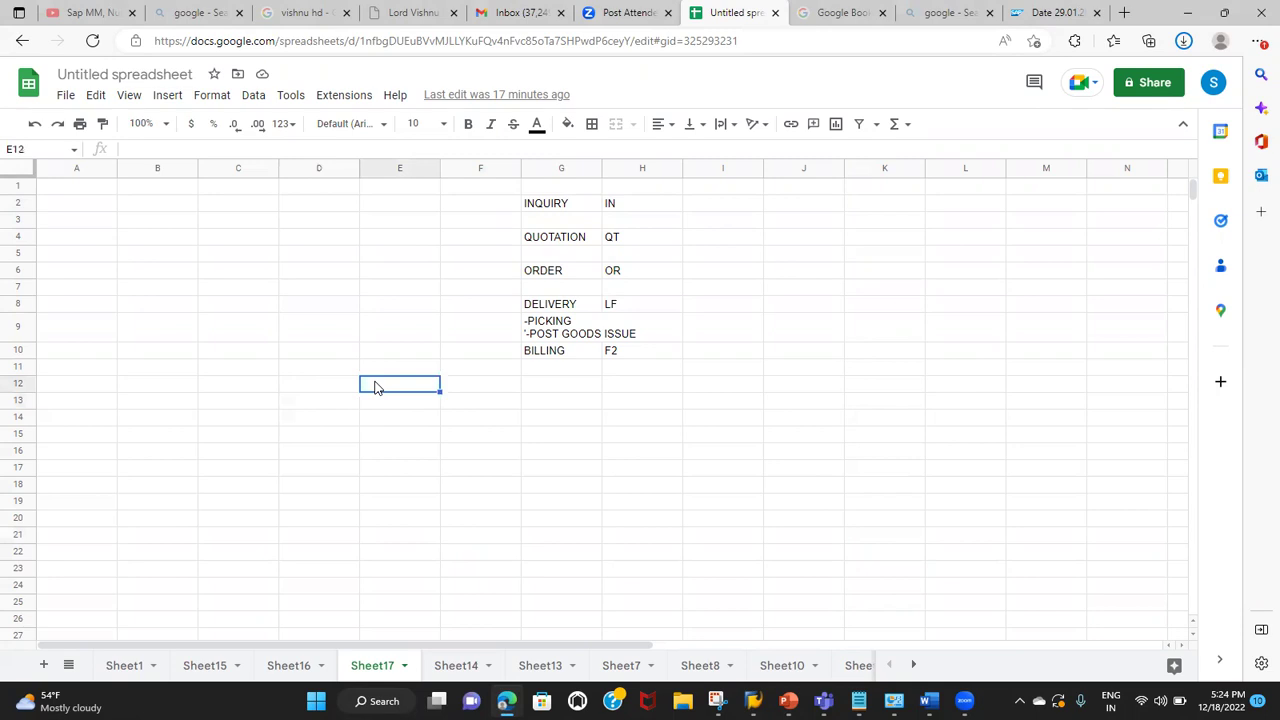
type("SALES DOCUMENT STRUCTURES")
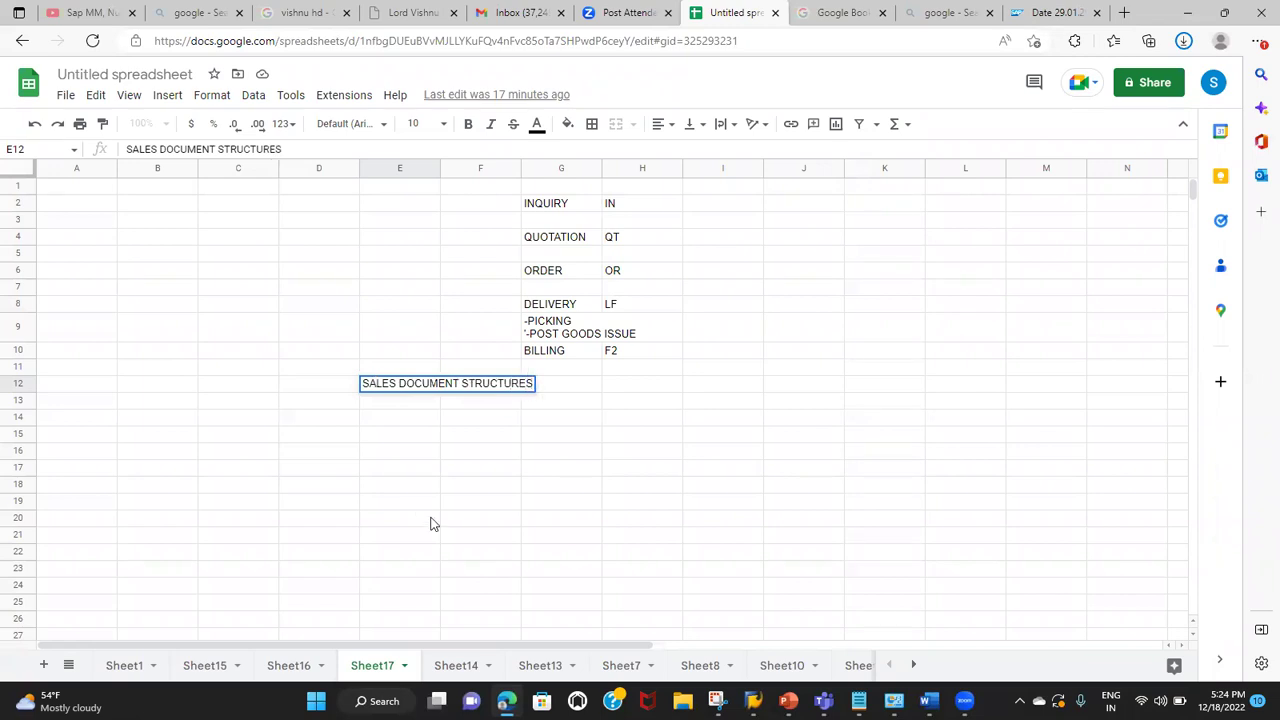
left_click(368, 402)
left_click(380, 458)
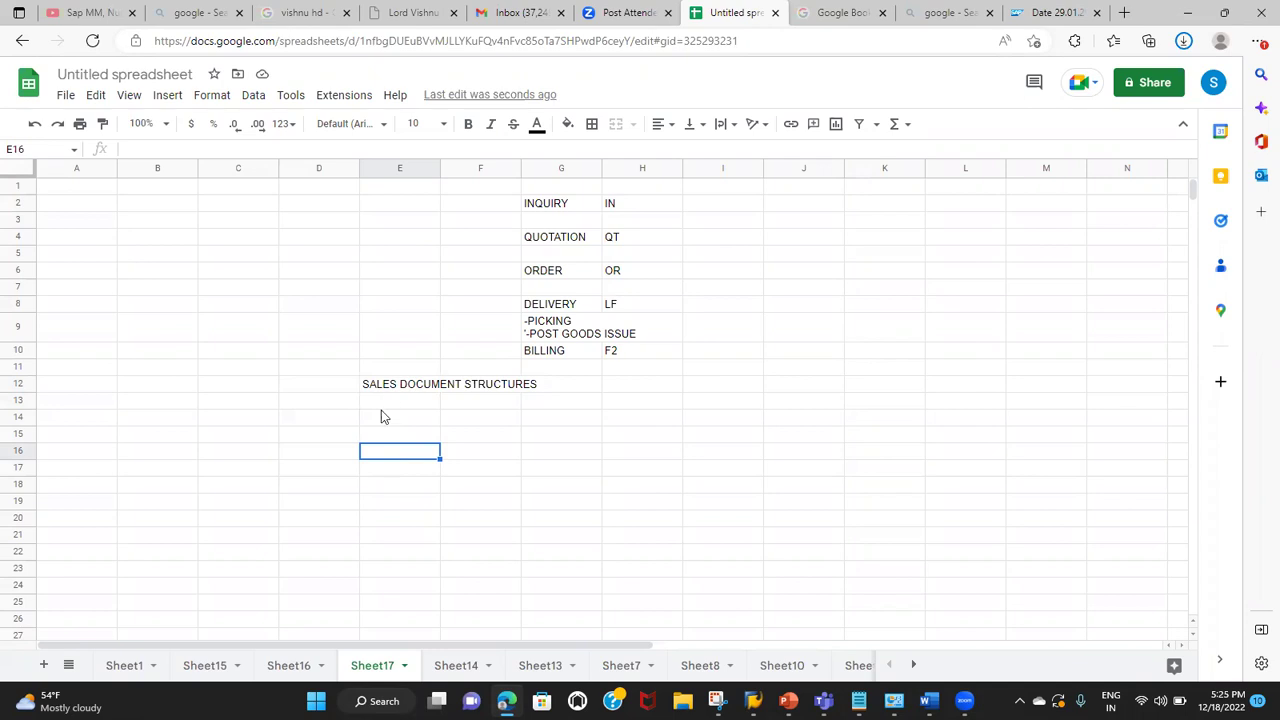
Step: Review the INQUIRY-to-BILLING entries in column G, then select G14:J18 for a new grid
left_click(401, 386)
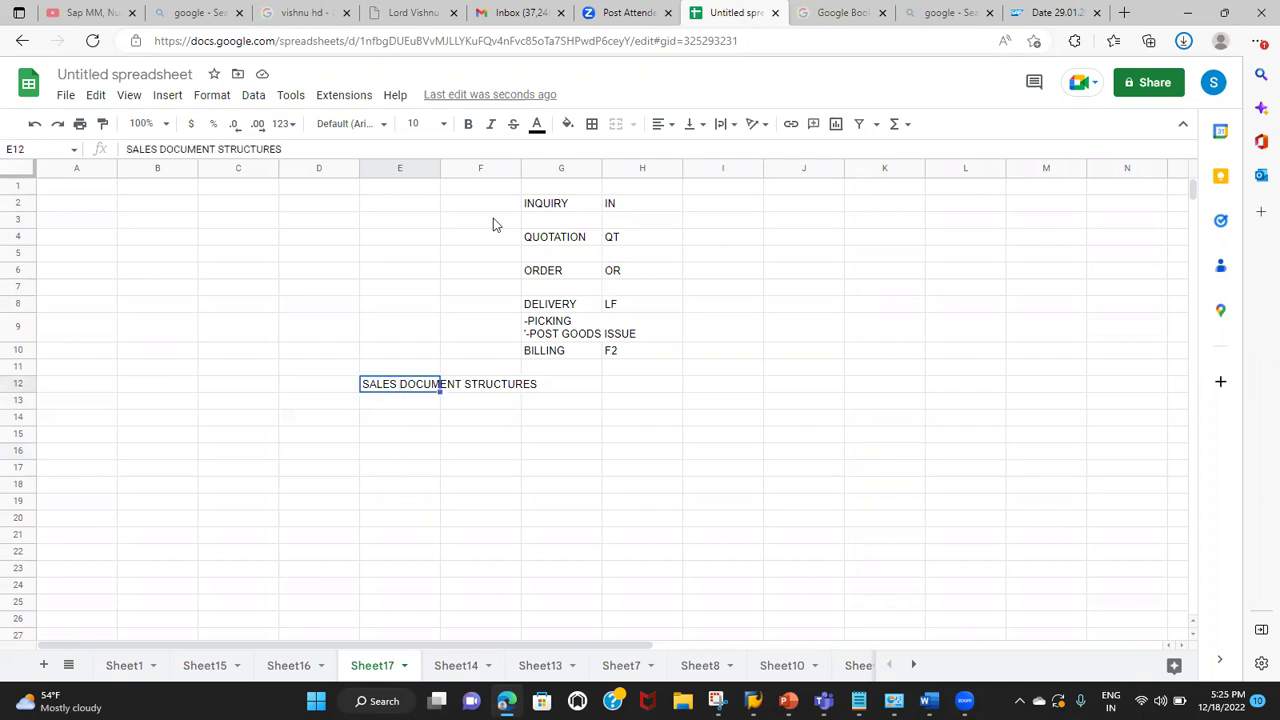
left_click_drag(545, 205, 552, 277)
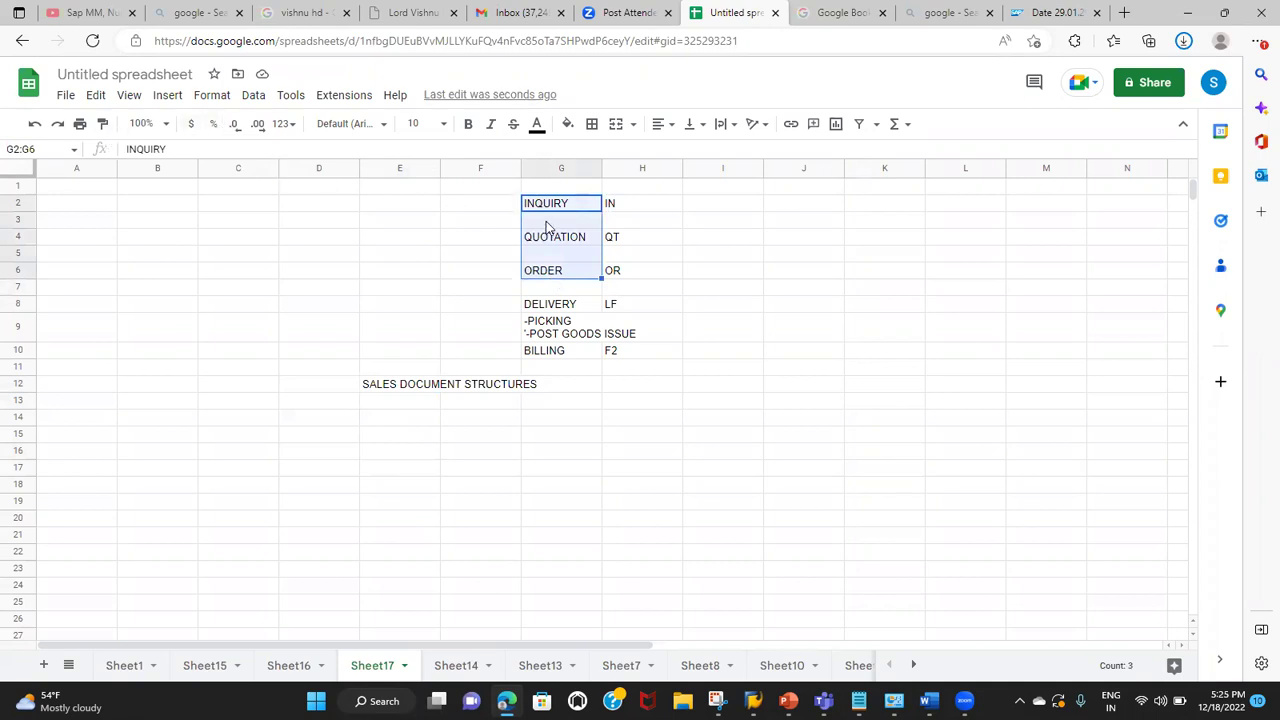
left_click(550, 306)
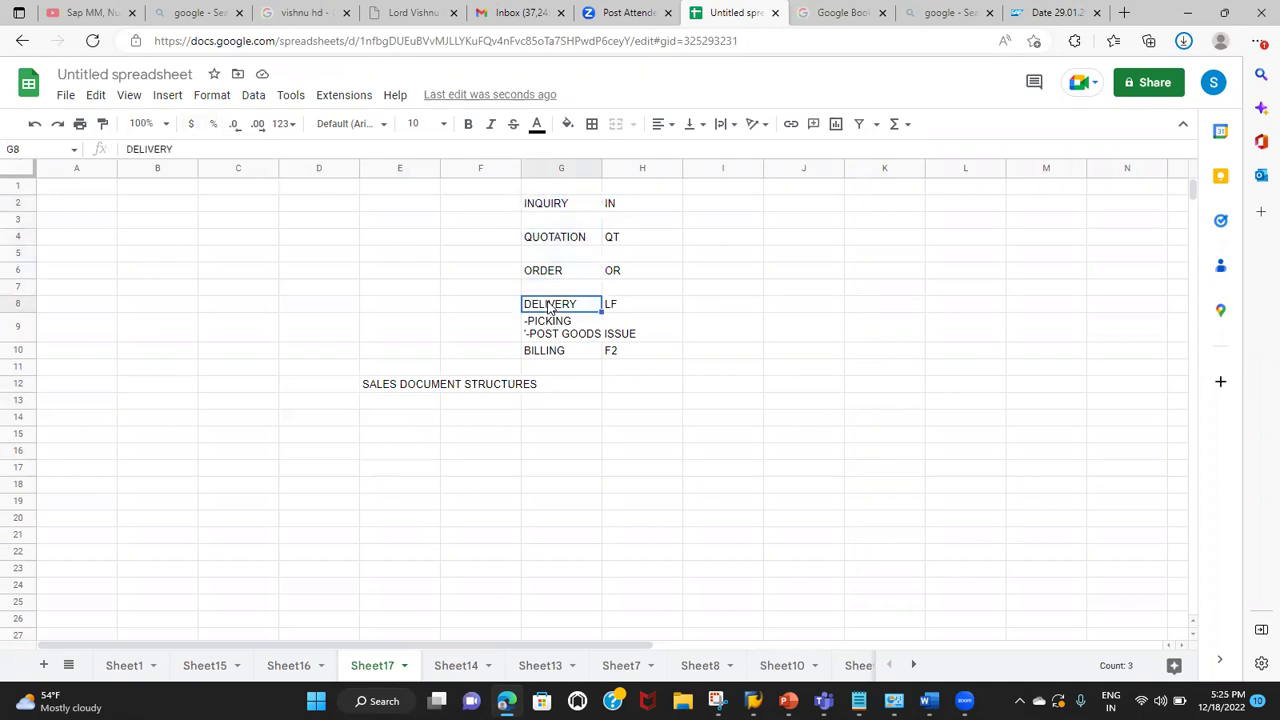
left_click(538, 355)
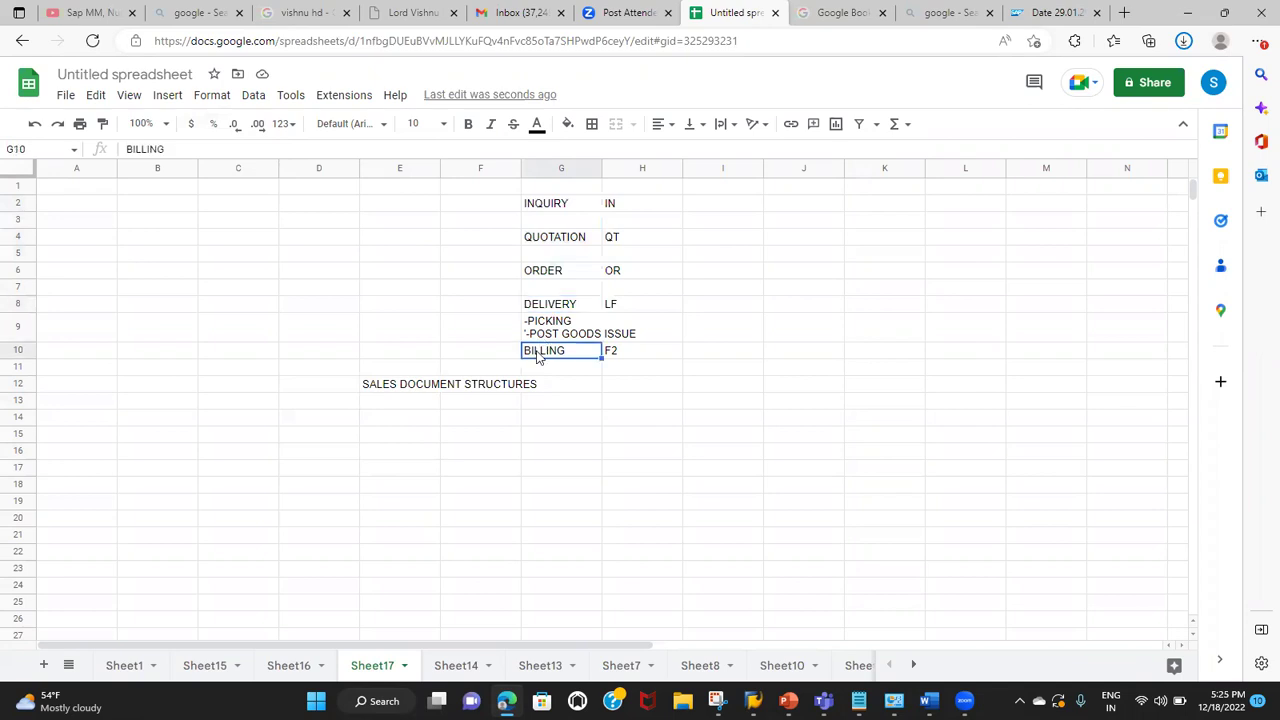
left_click(425, 390)
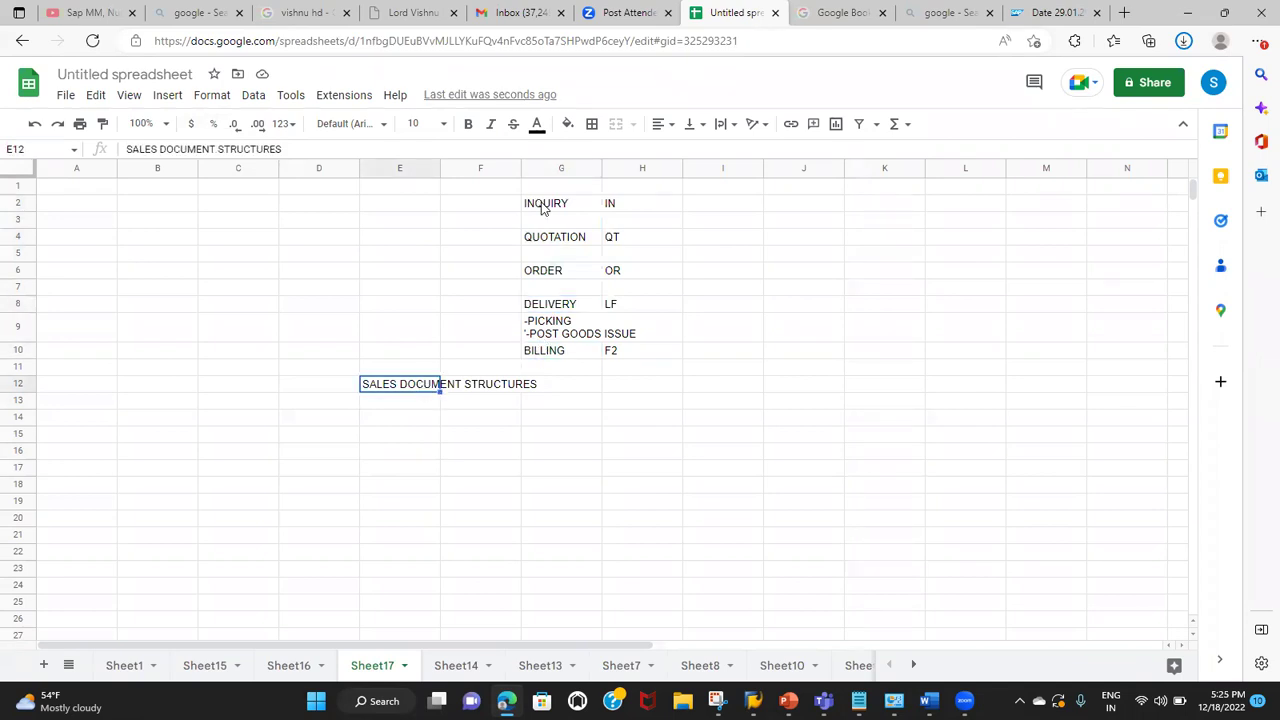
left_click_drag(543, 208, 554, 270)
left_click(514, 472)
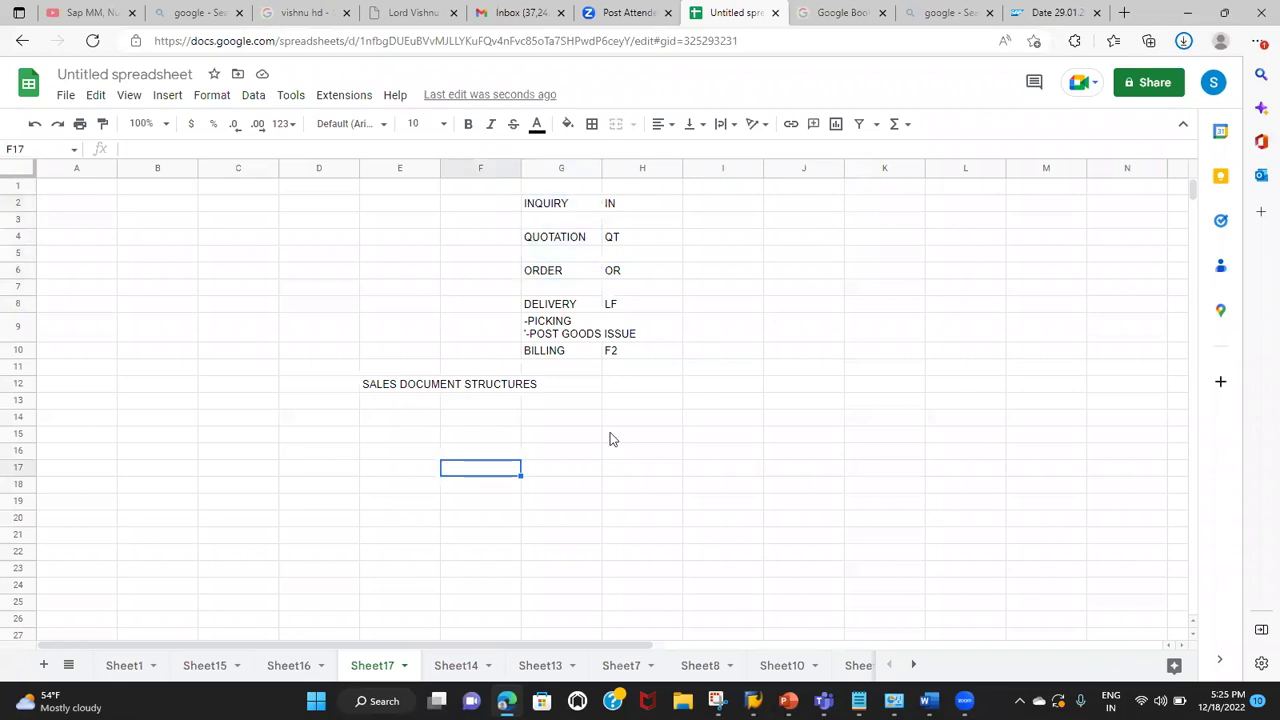
left_click_drag(565, 420, 800, 492)
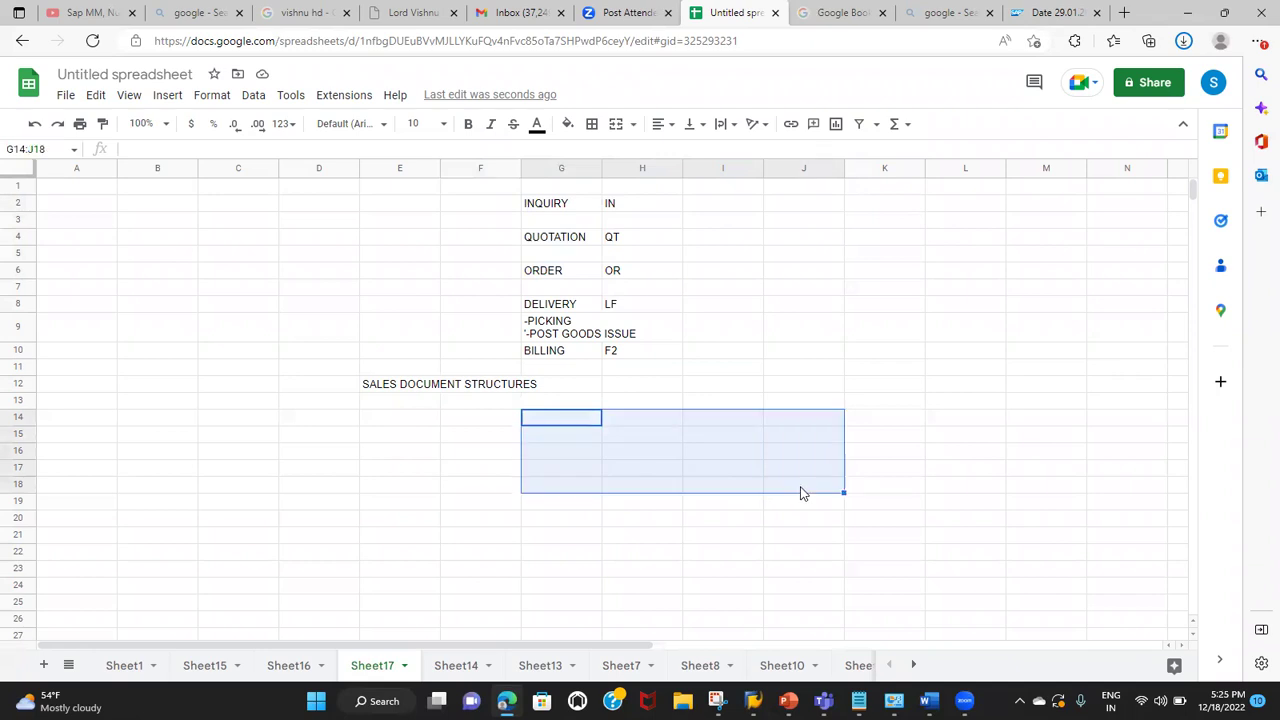
Step: Apply All borders to the G14:J18 range
left_click(593, 128)
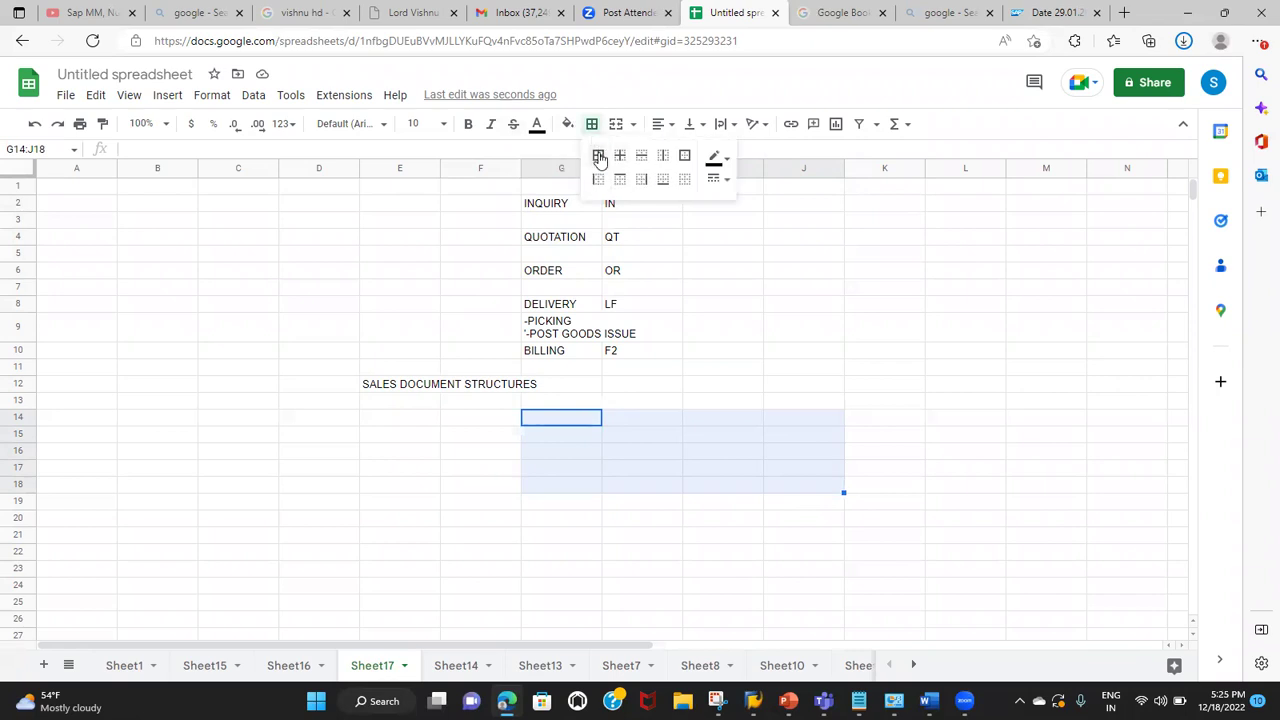
left_click(599, 157)
left_click_drag(540, 205, 546, 272)
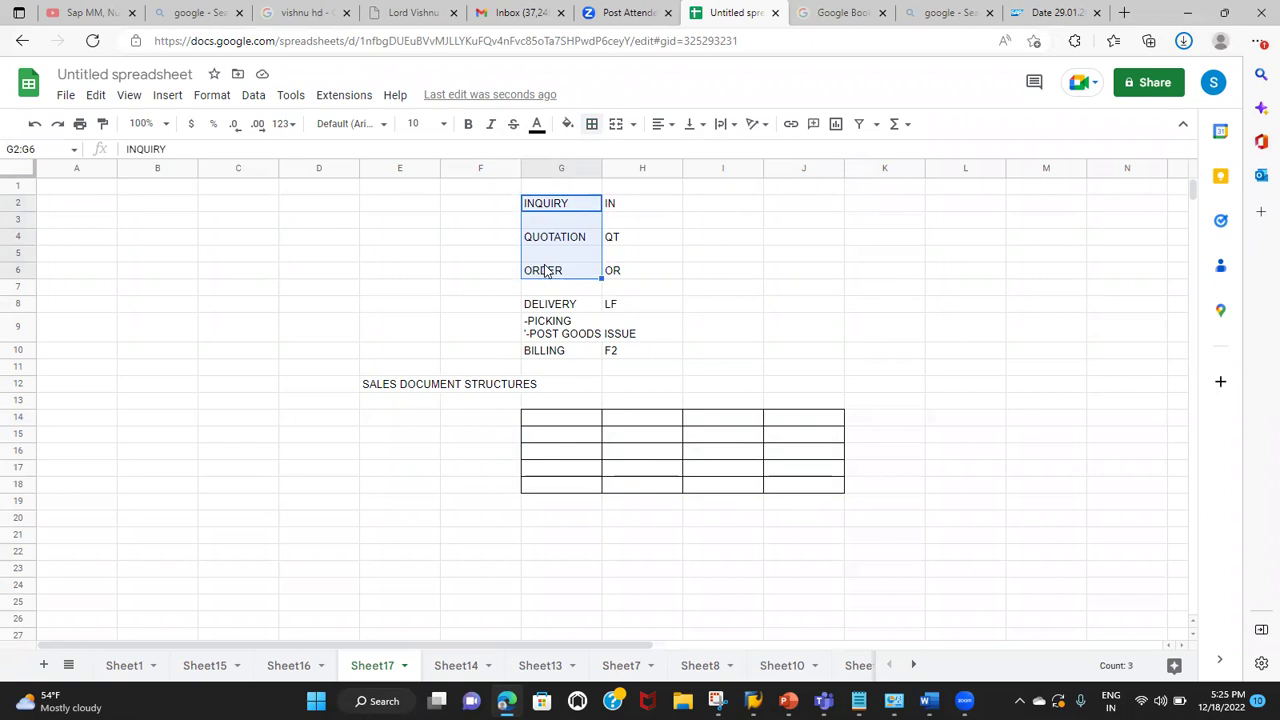
Step: Label G14, G16 and G18 as HEADER, ITEM DATA and SCHEDULE LINE DATA
left_click(550, 416)
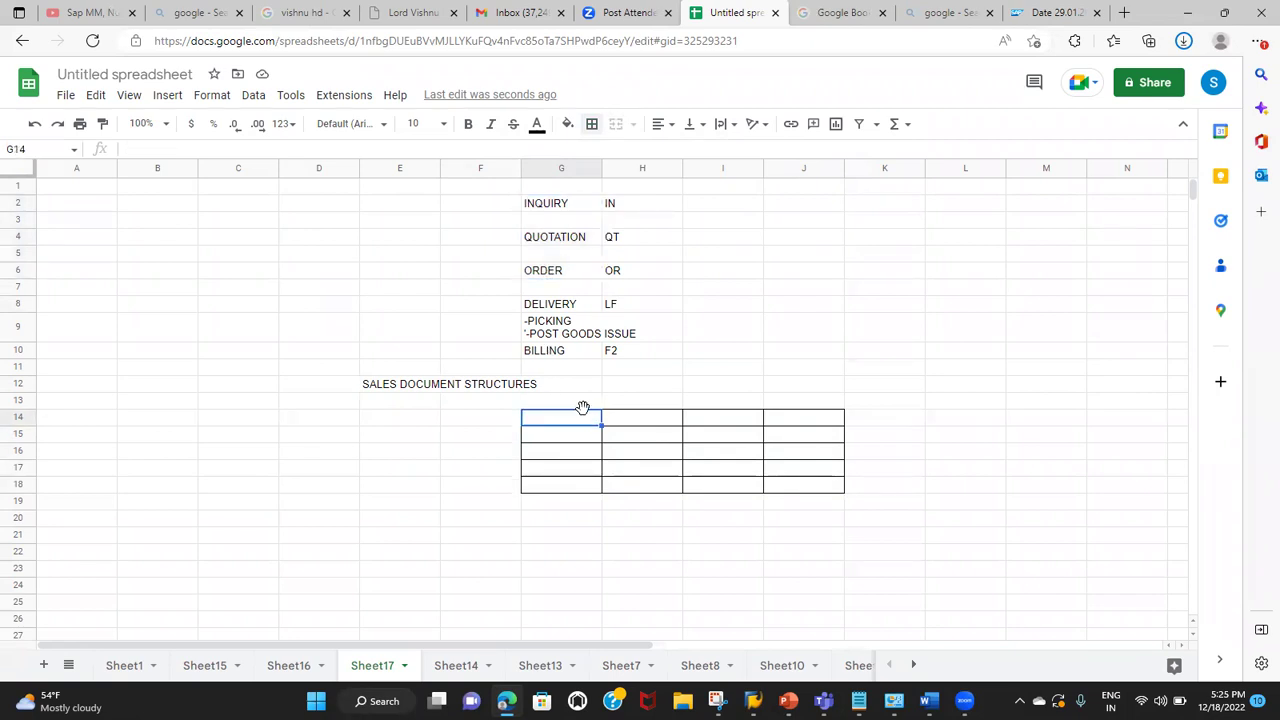
type("HEADER")
left_click(541, 457)
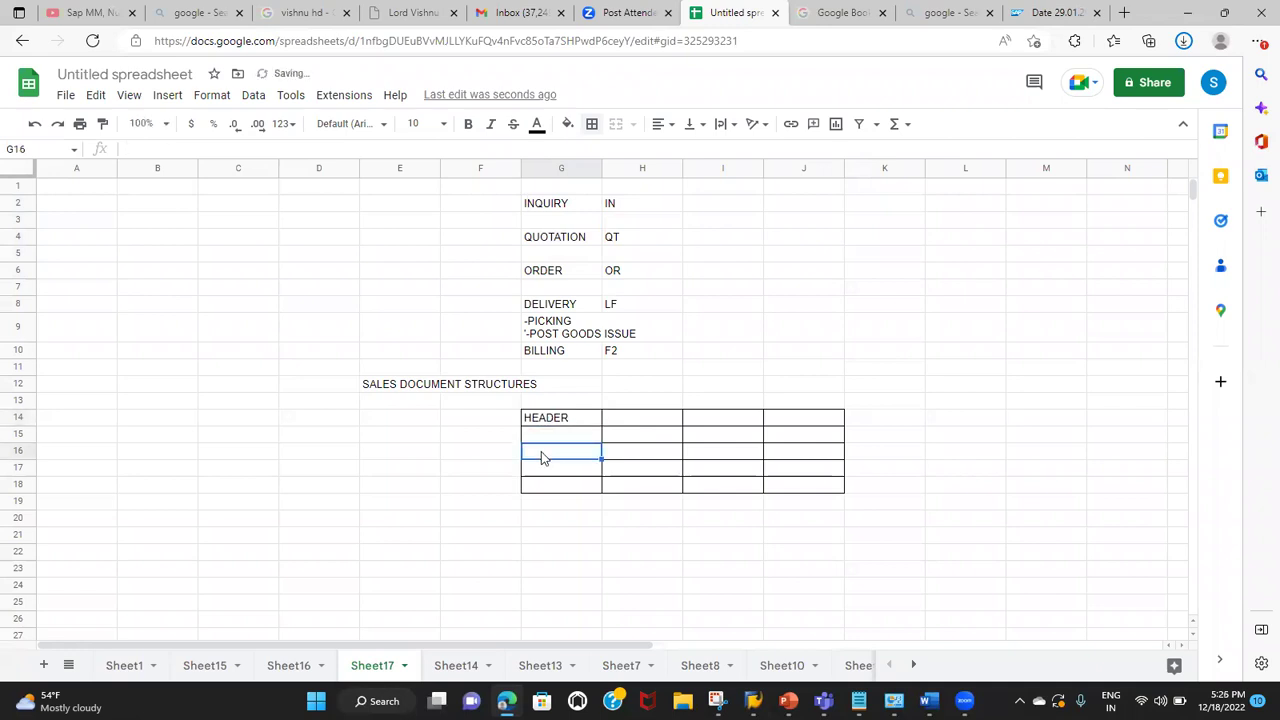
type("ITEMS")
key("BackSpace")
type("DATA")
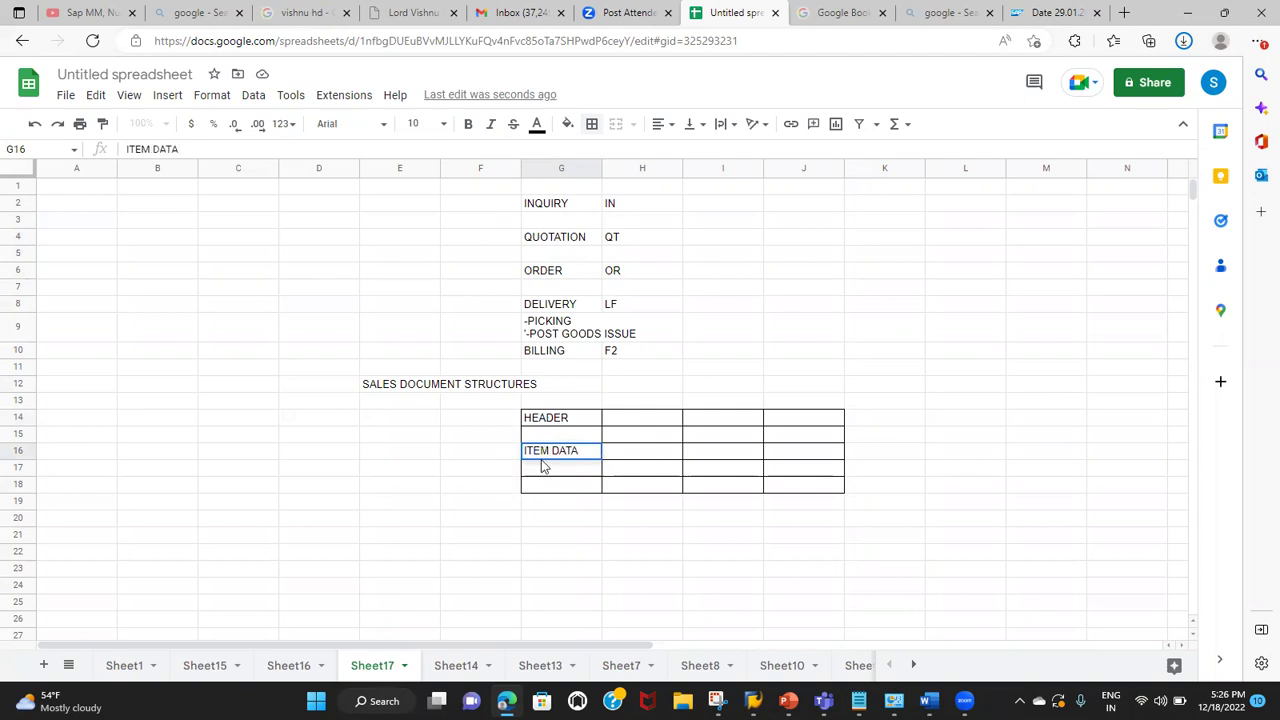
left_click(546, 488)
type("SCHEDULE LINE DATA")
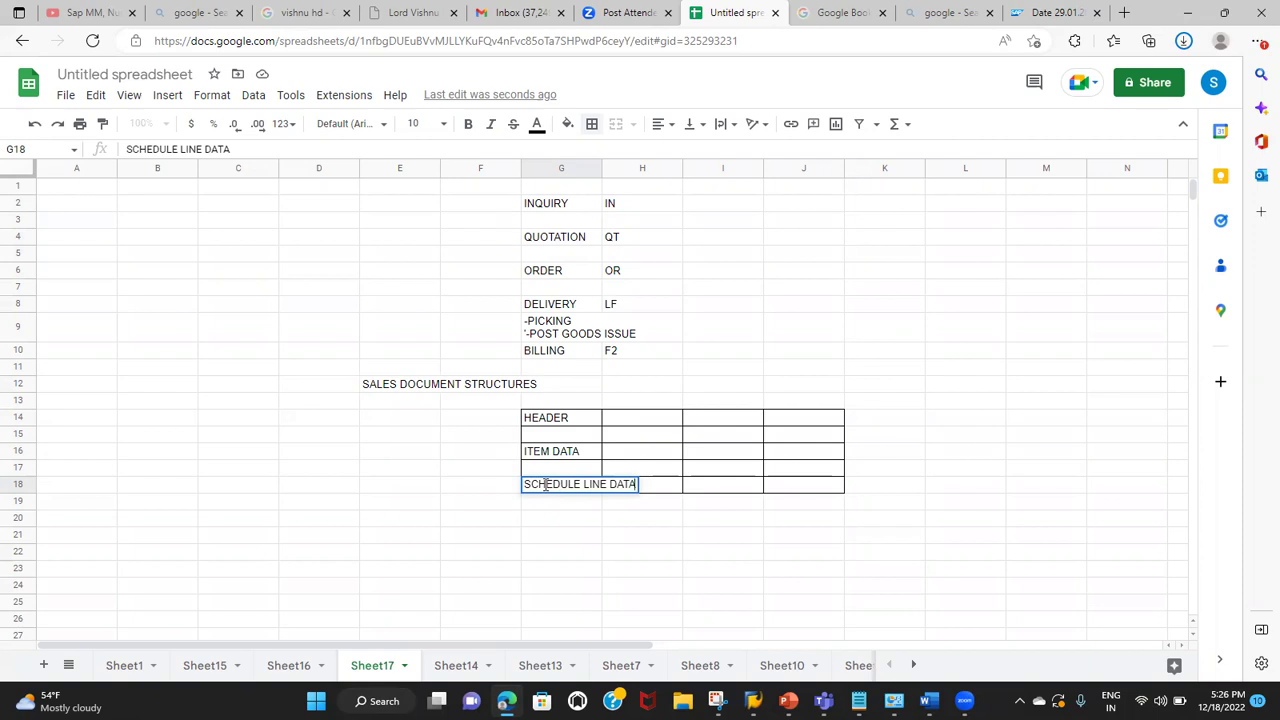
left_click(590, 419)
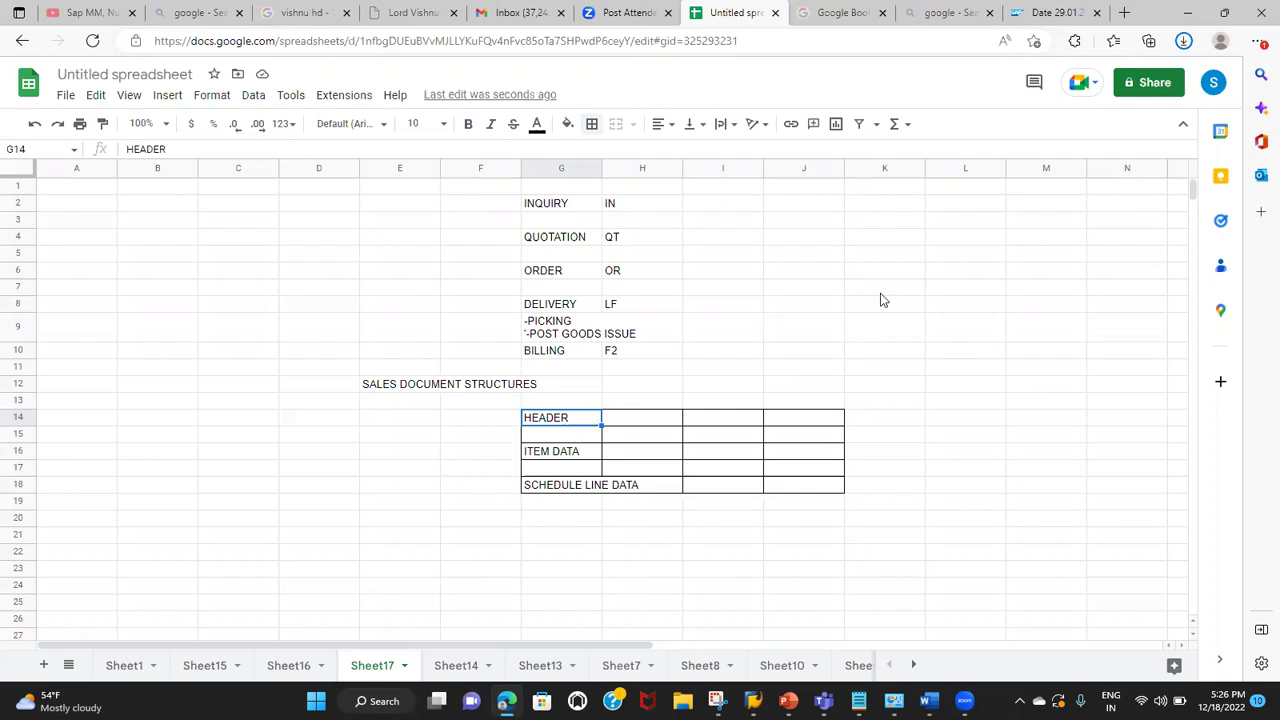
left_click(947, 277)
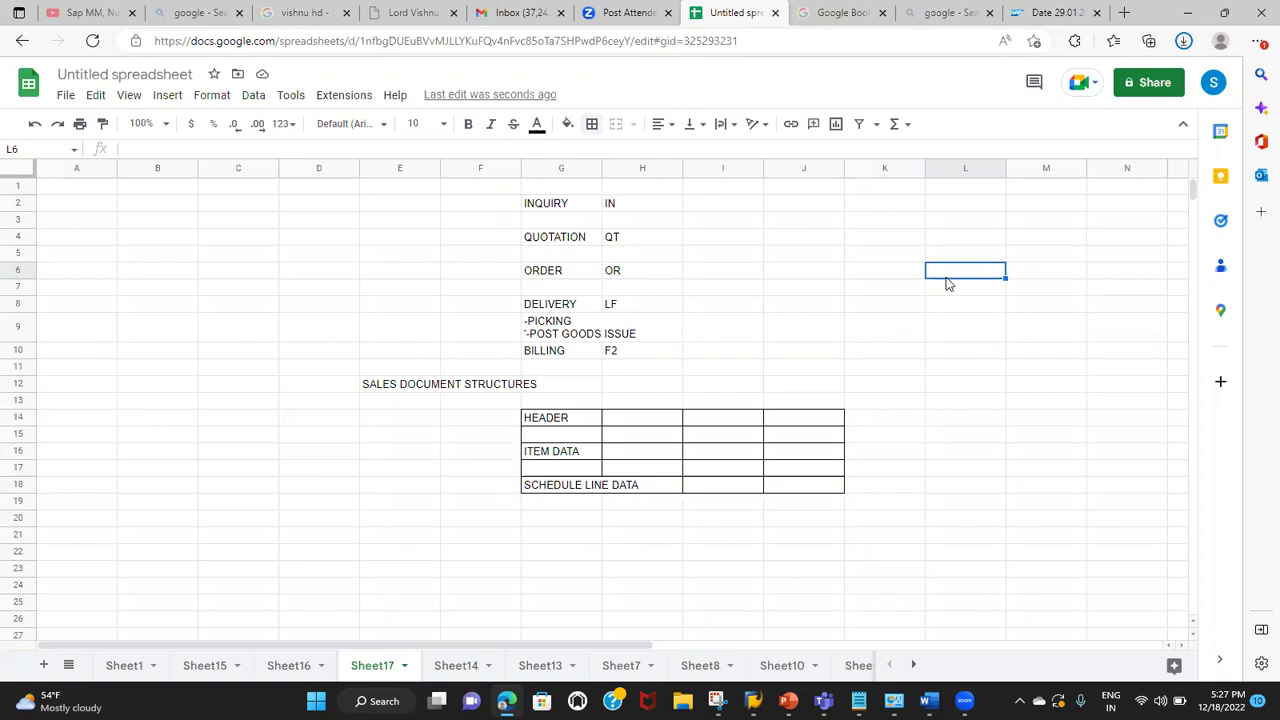
Step: Enter the label 'SALES DOCUMENT TYPES' in K14 beside the structure table
left_click(812, 421)
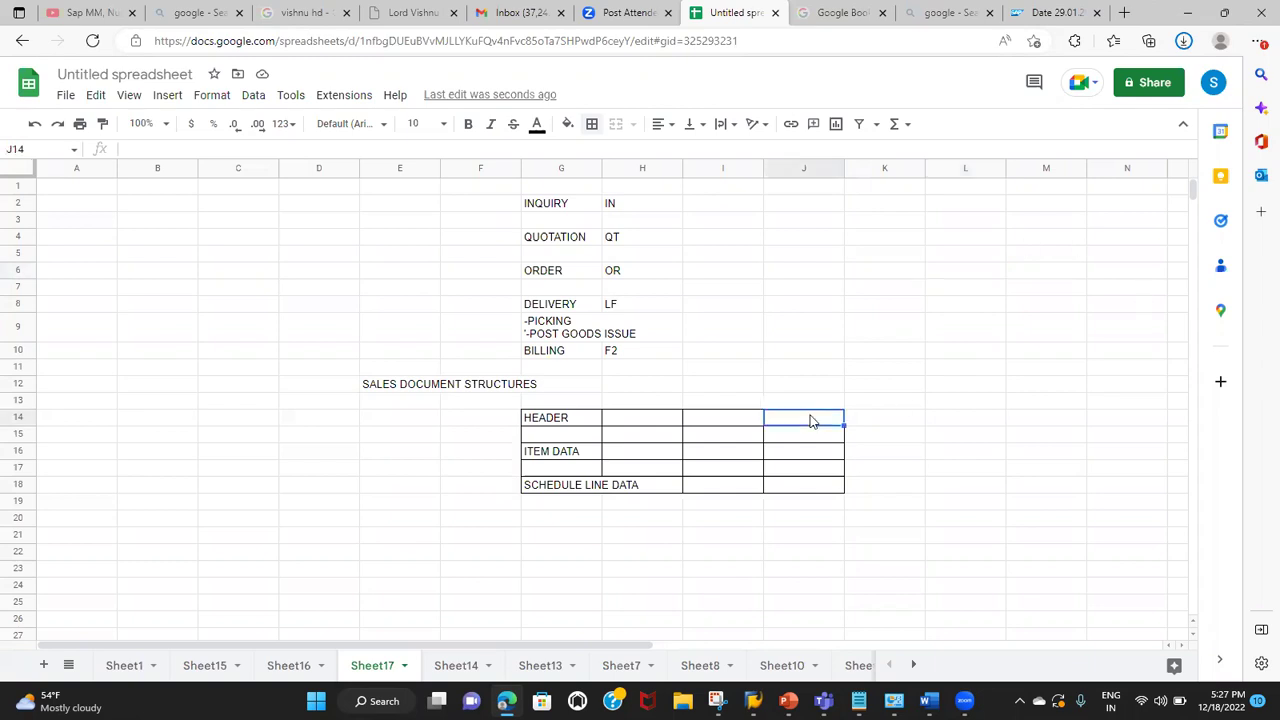
left_click(883, 420)
type("SALES DOCUMENT TYPES")
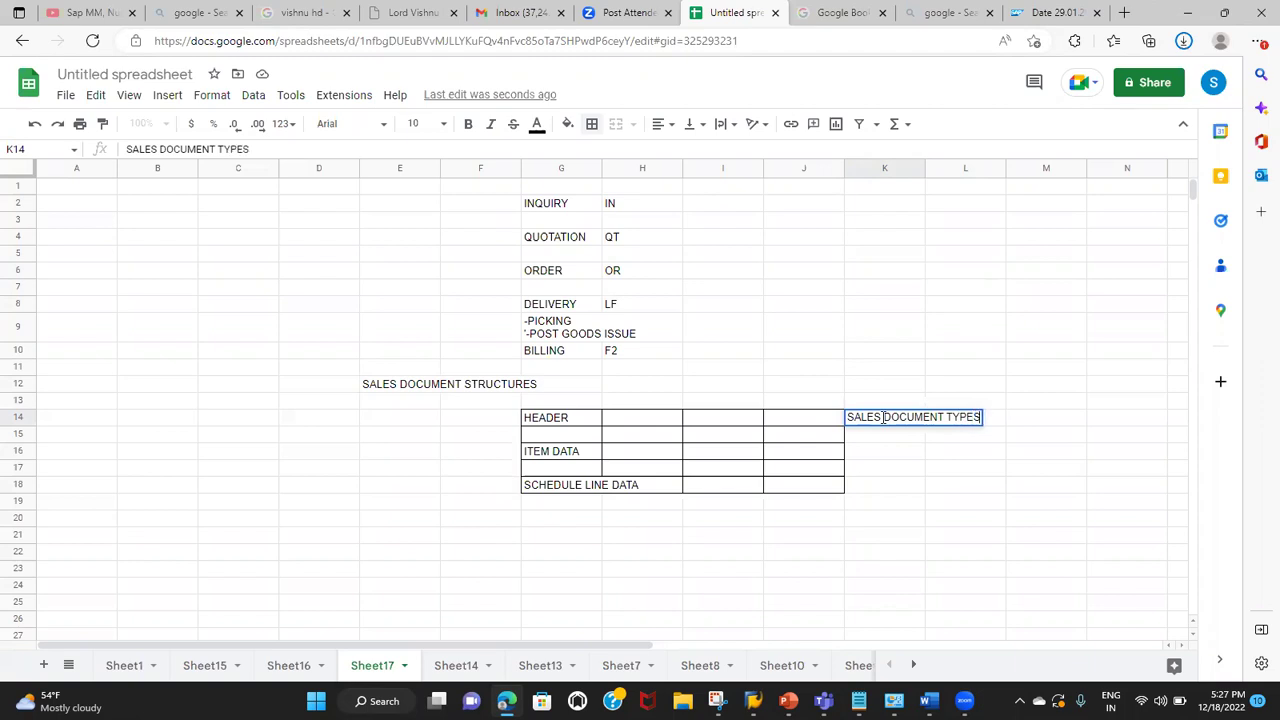
Step: Point out and select the IN, QT and OR document codes above the table
left_click(643, 213)
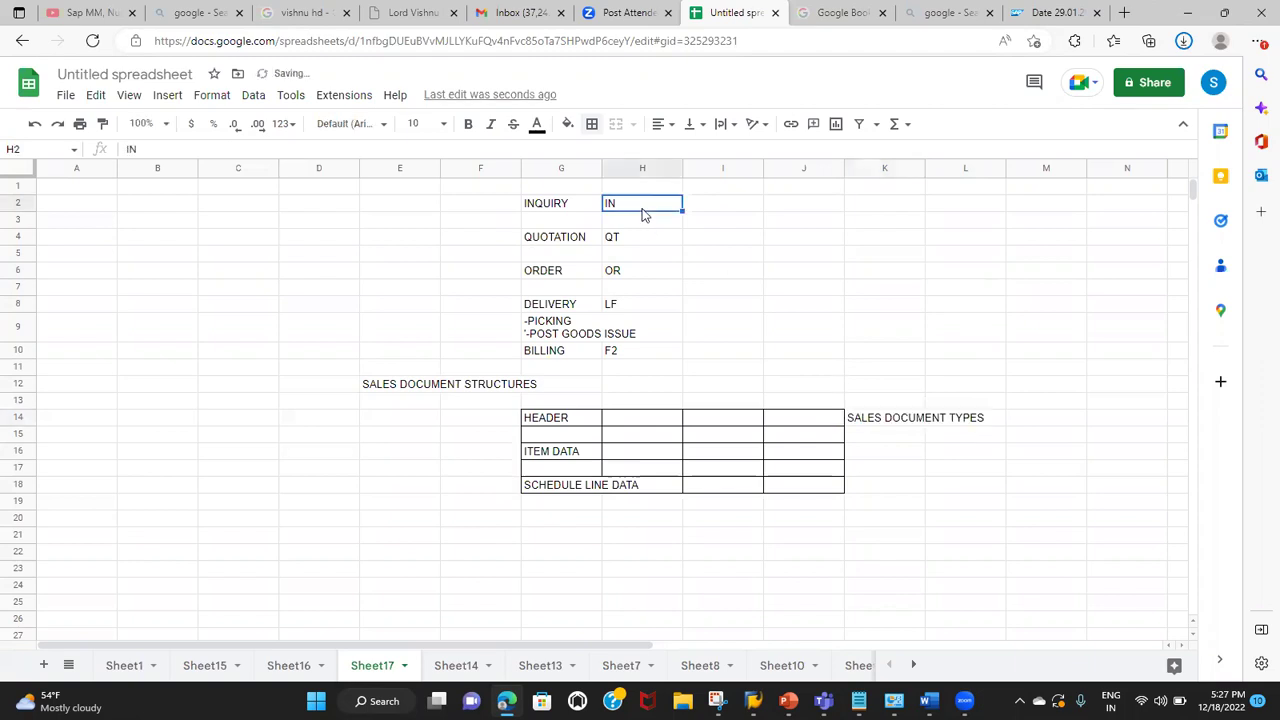
left_click(622, 238)
left_click(614, 277)
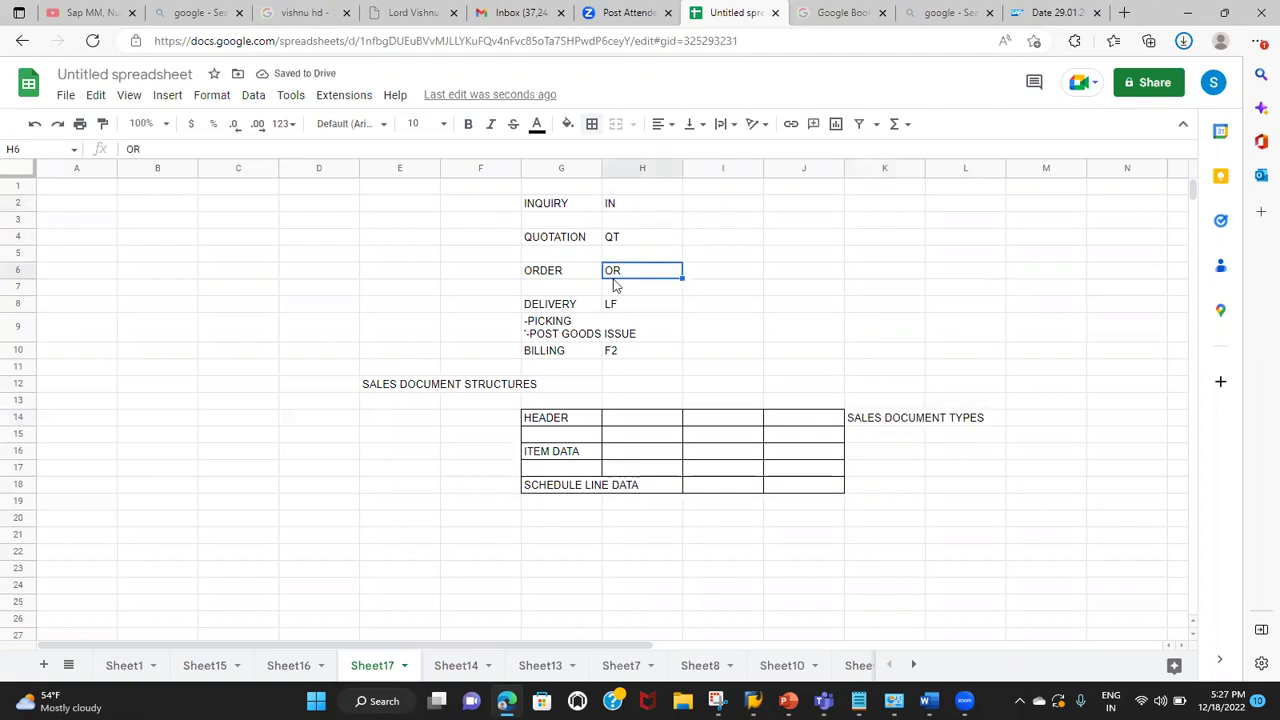
left_click(627, 189)
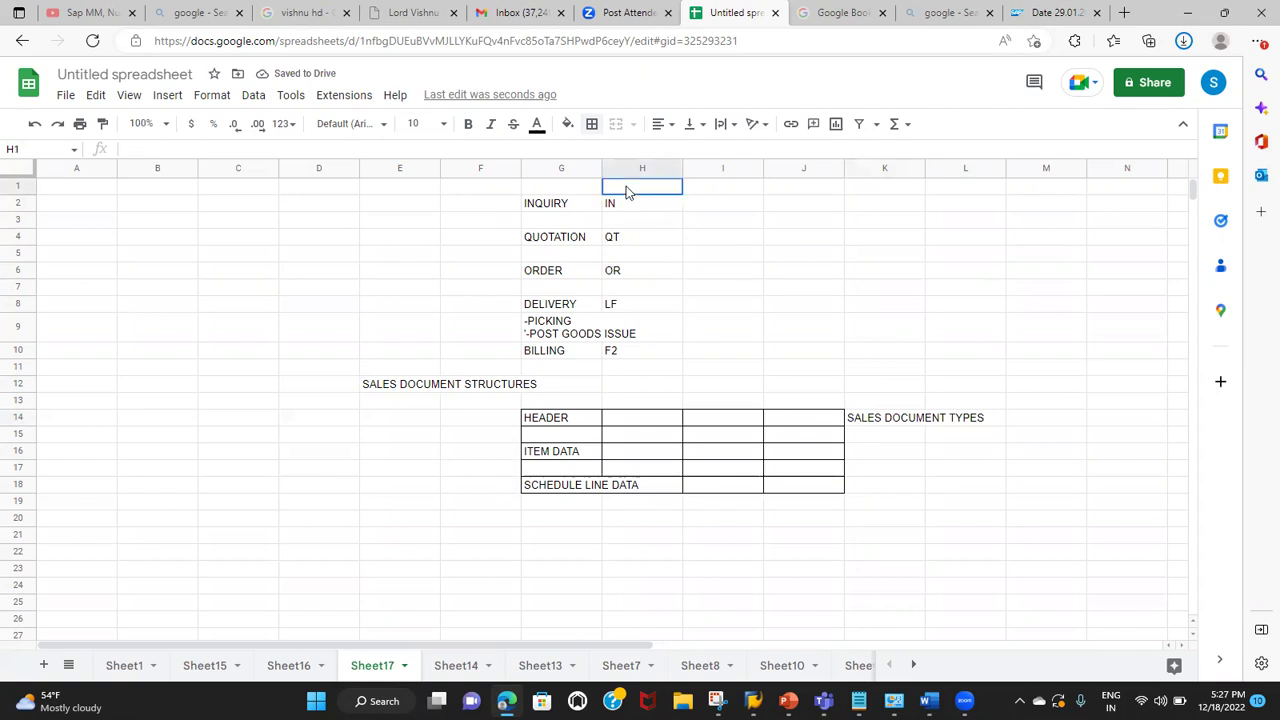
left_click_drag(617, 211, 614, 273)
Step: Relate the HEADER row to the SALES DOCUMENT TYPES label and the IN and OR codes
left_click(564, 424)
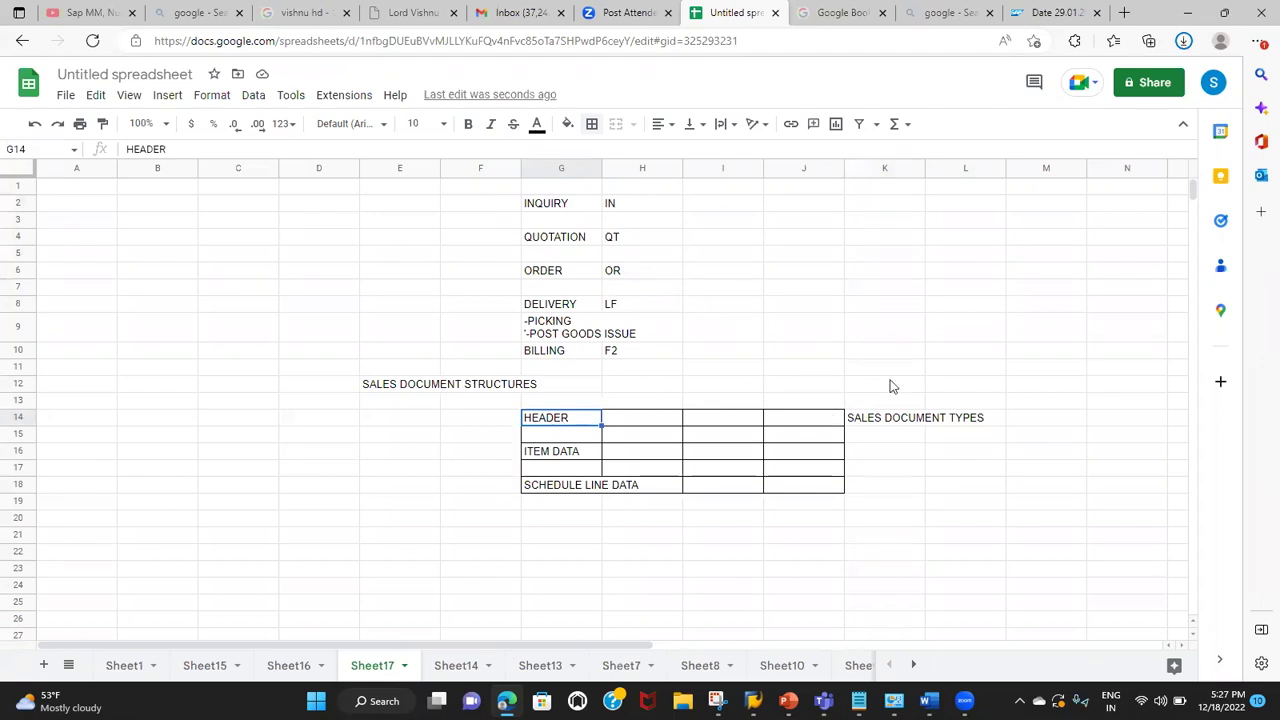
left_click(898, 420)
left_click(568, 420)
left_click(886, 422)
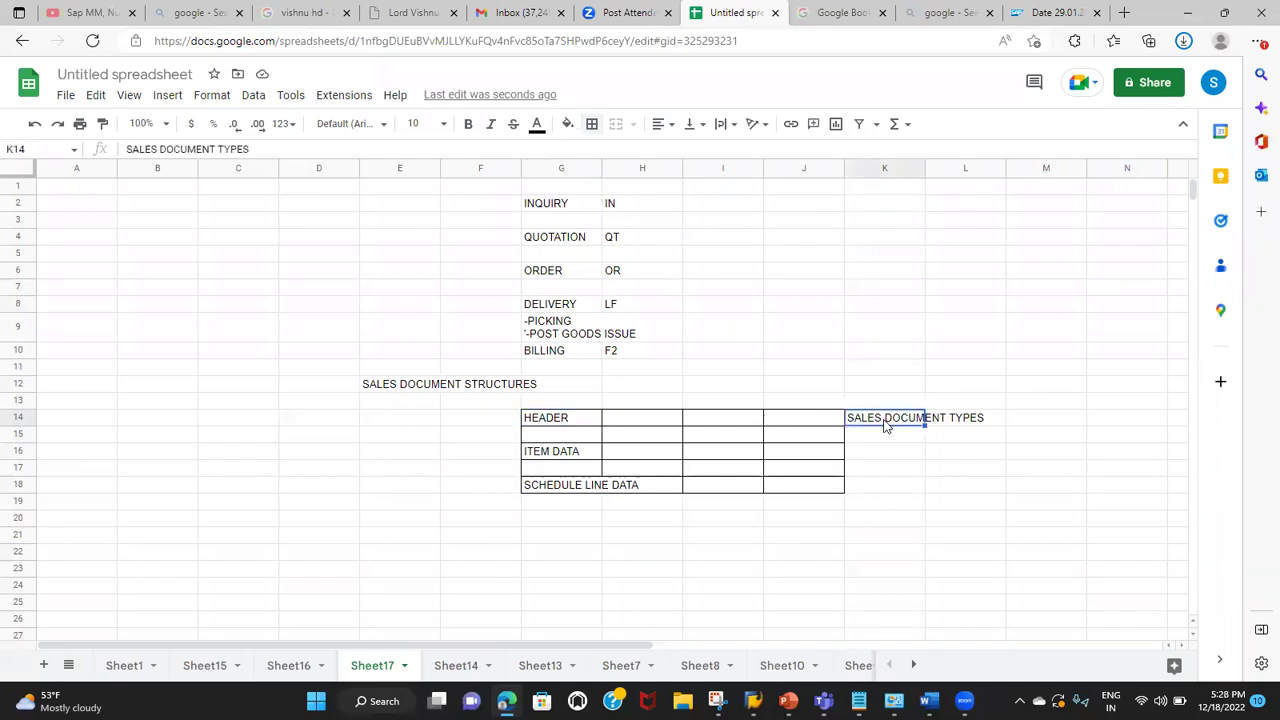
left_click(618, 206)
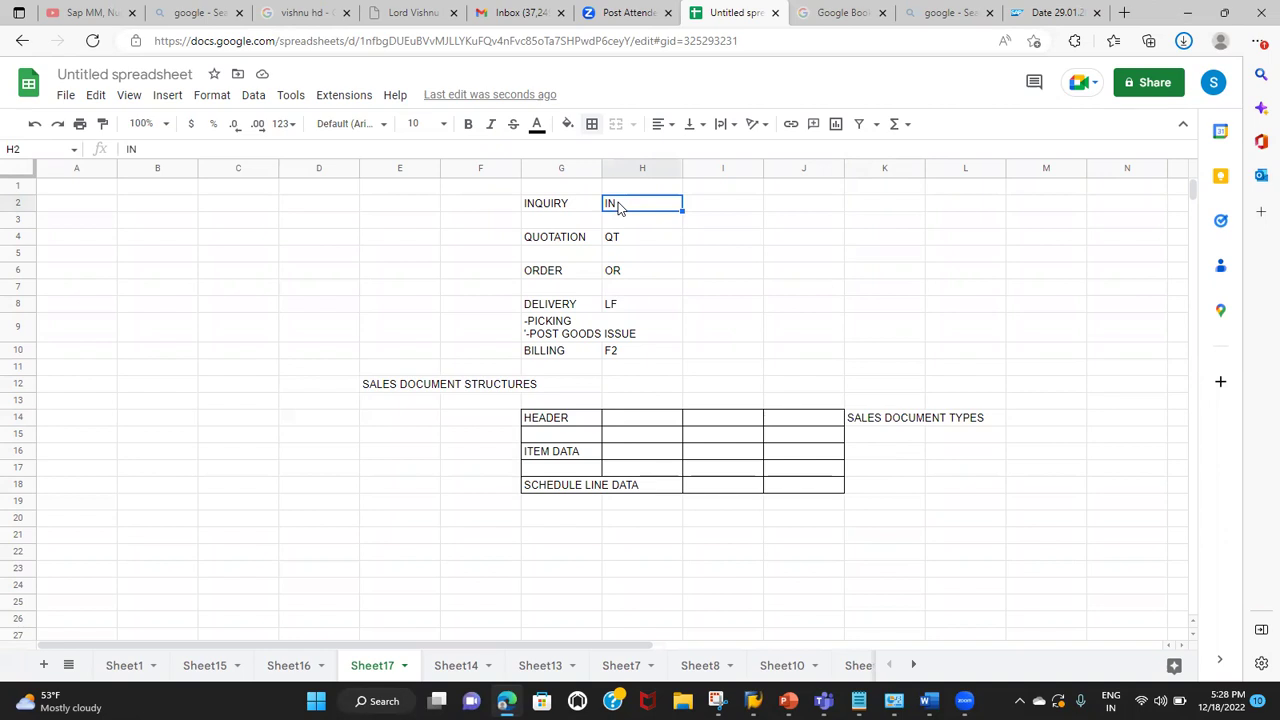
left_click(612, 273)
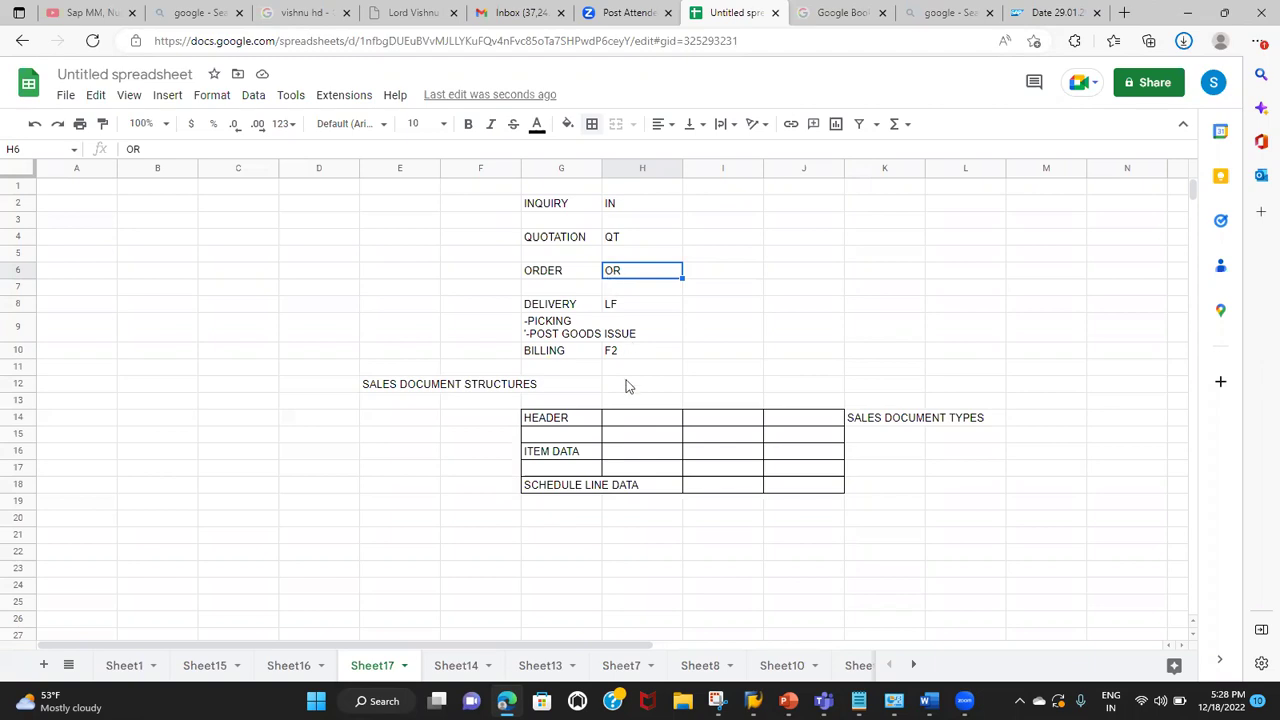
Step: Select the whole structure table, then indicate HEADER, the label and the ITEM DATA row
left_click(533, 424)
left_click_drag(533, 424, 818, 488)
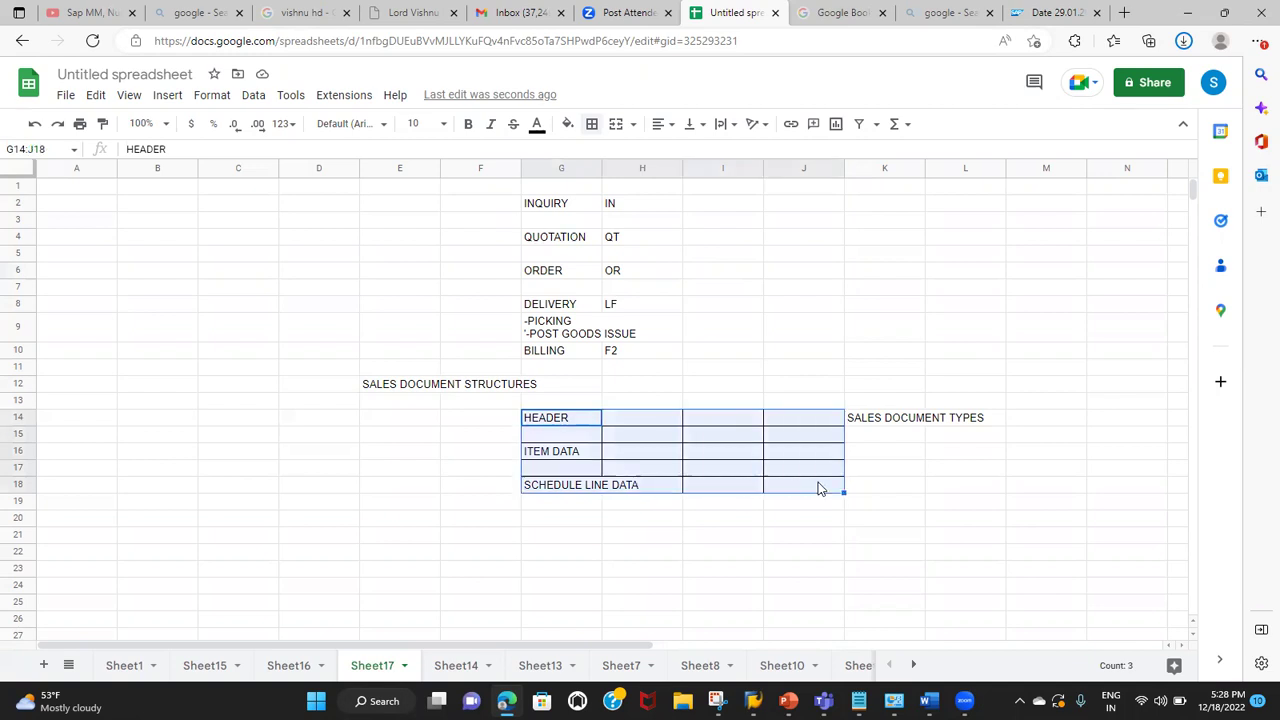
left_click(577, 429)
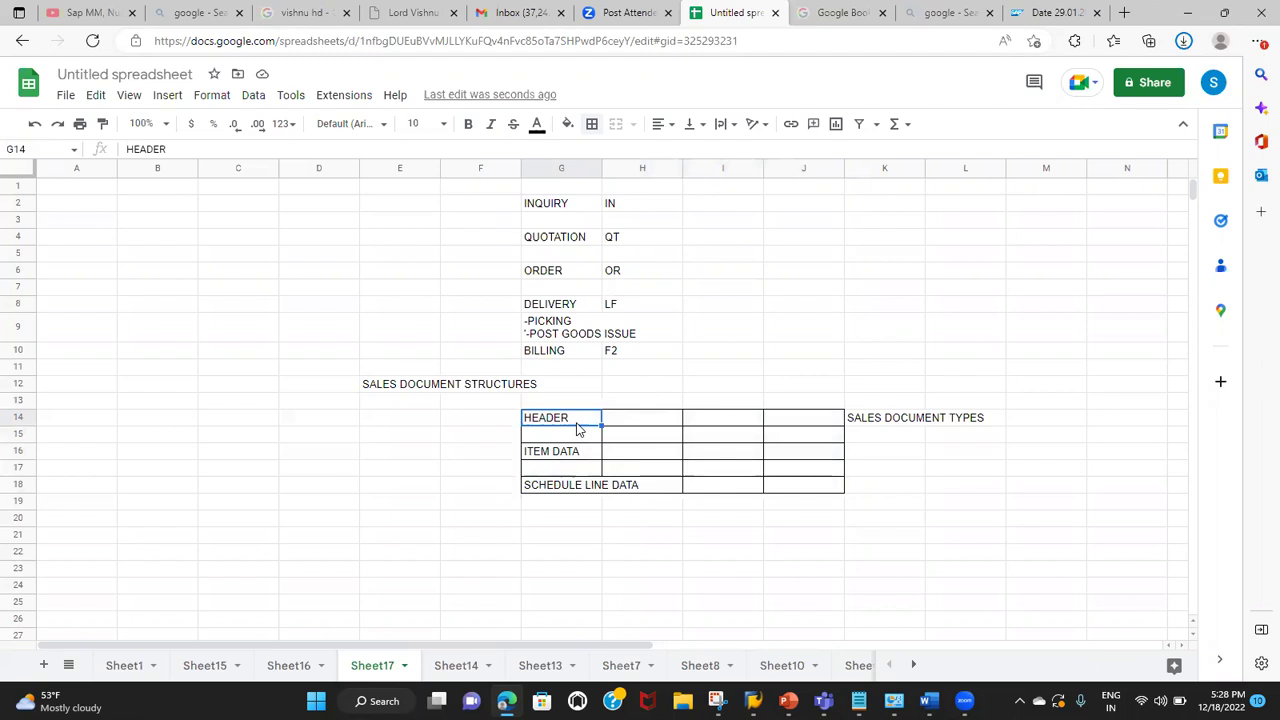
left_click(888, 428)
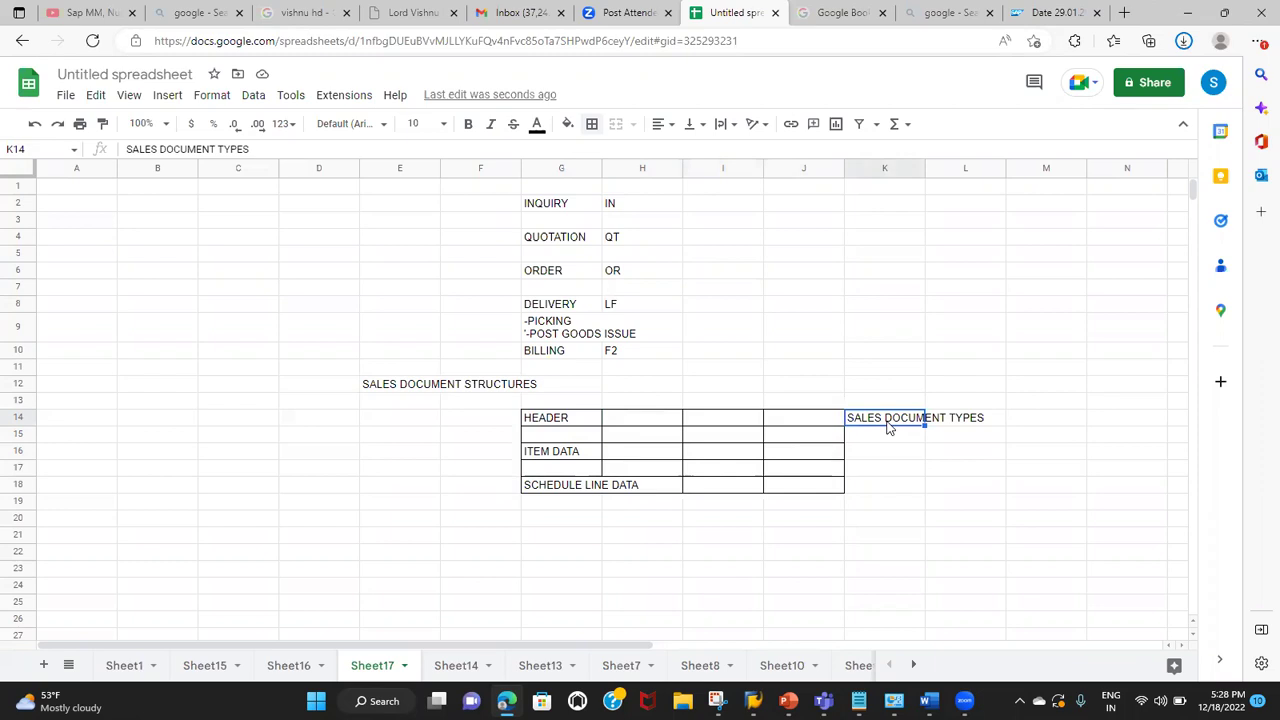
left_click(562, 462)
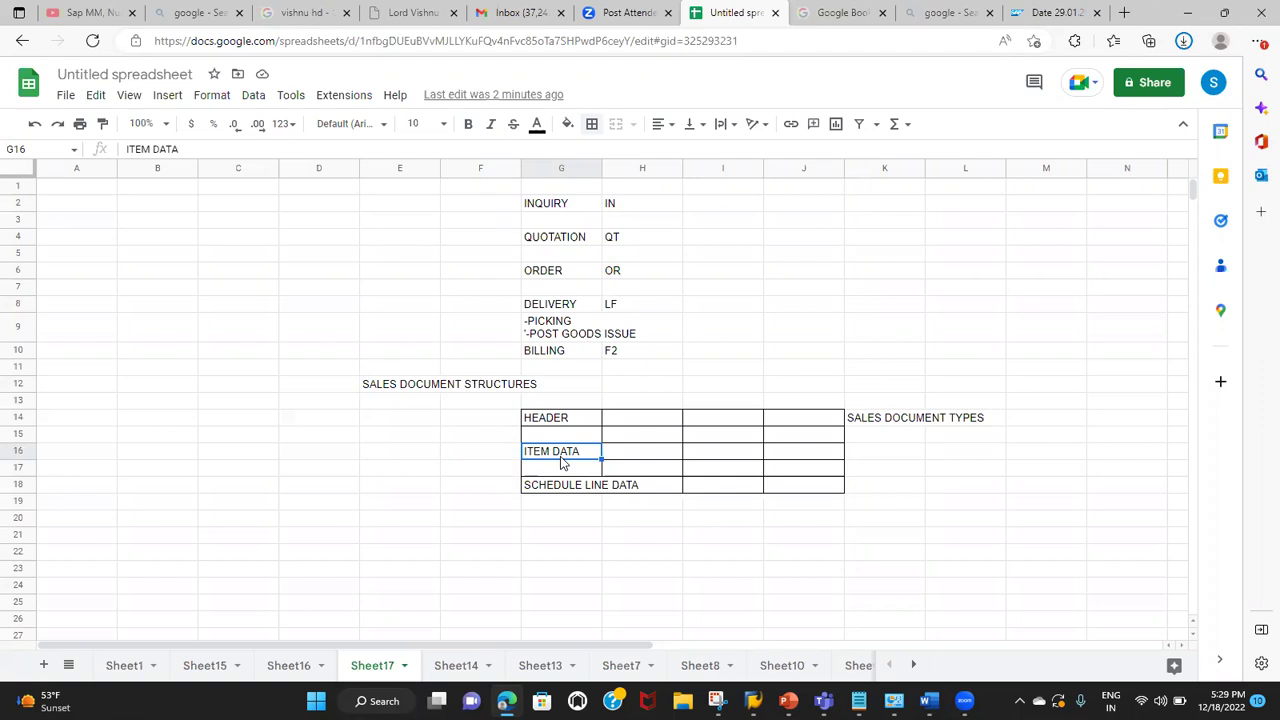
Step: Enter M1 in G17 and insert an empty row above SCHEDULE LINE DATA
left_click(547, 472)
type("M1")
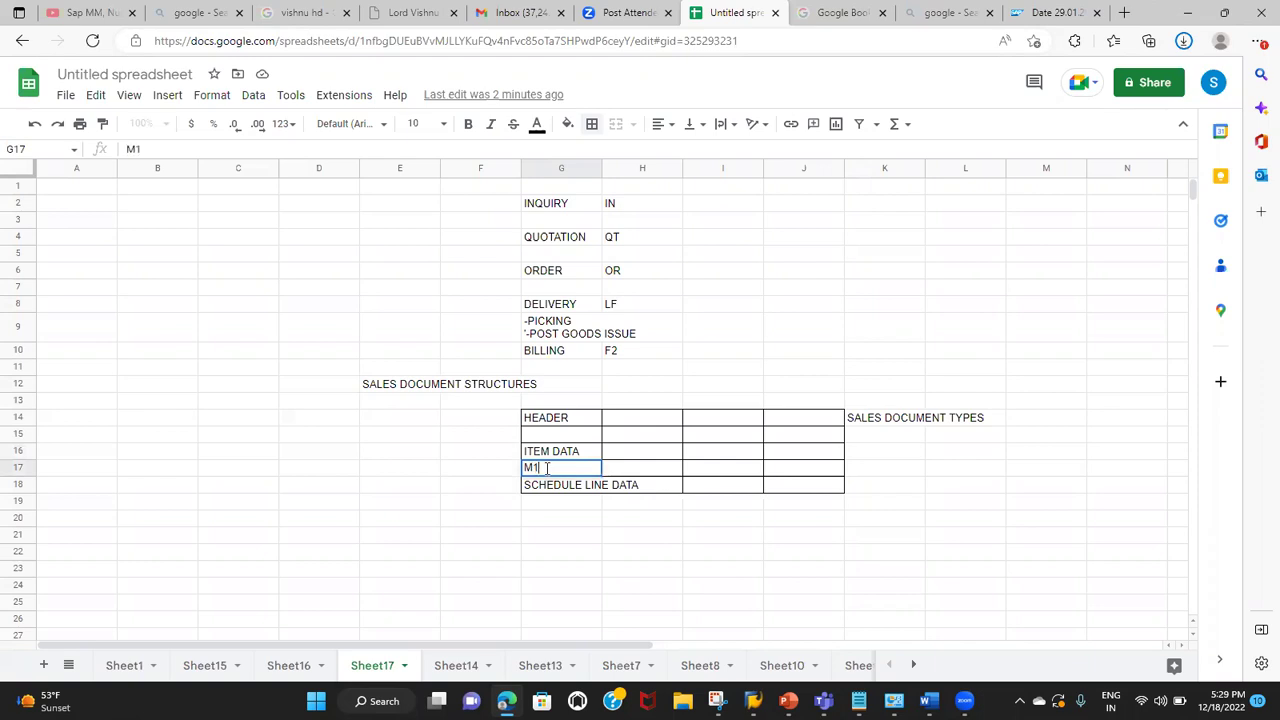
left_click(17, 489)
right_click(17, 489)
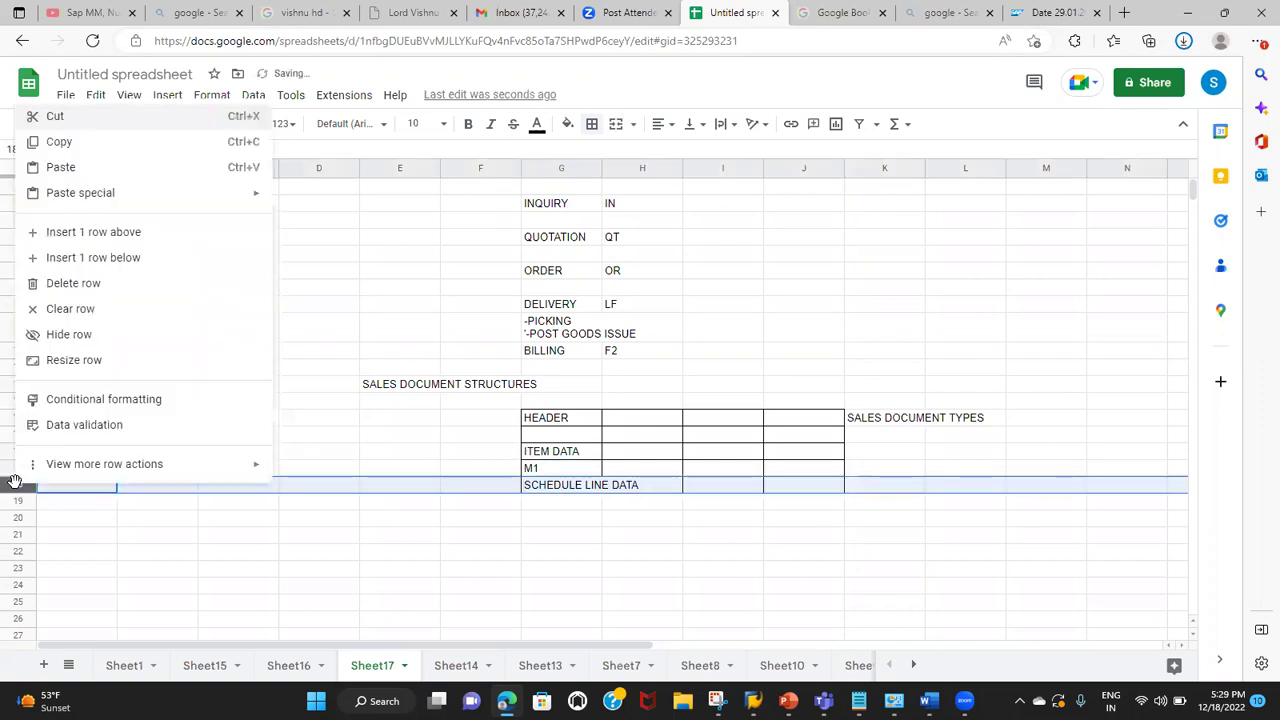
left_click(103, 240)
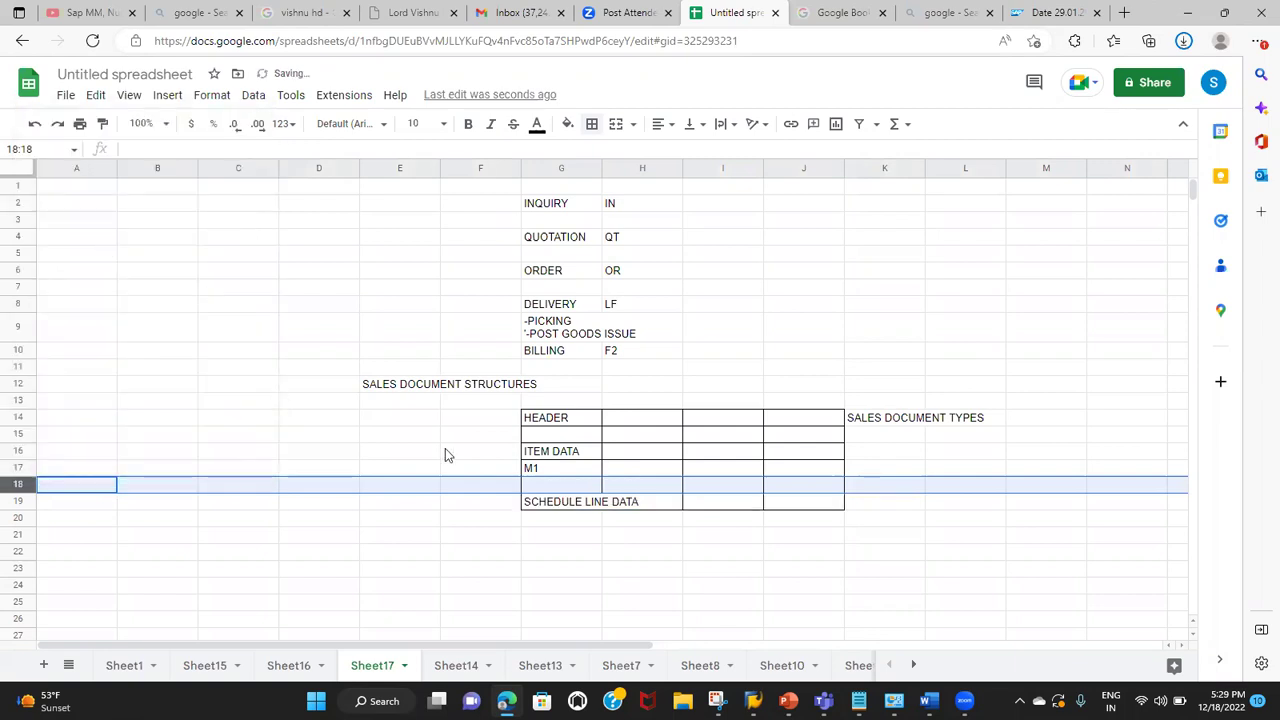
Step: Enter M2 in the new G18 cell below M1
left_click(550, 486)
type("M2")
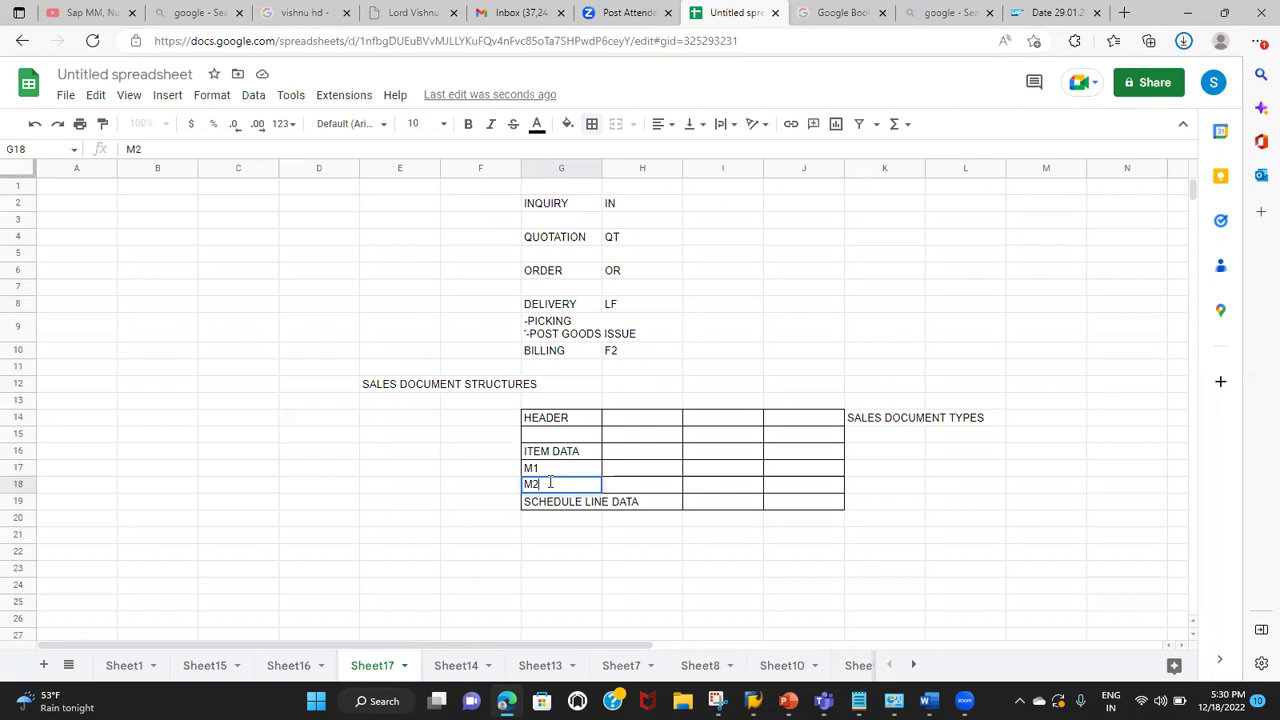
left_click(543, 469)
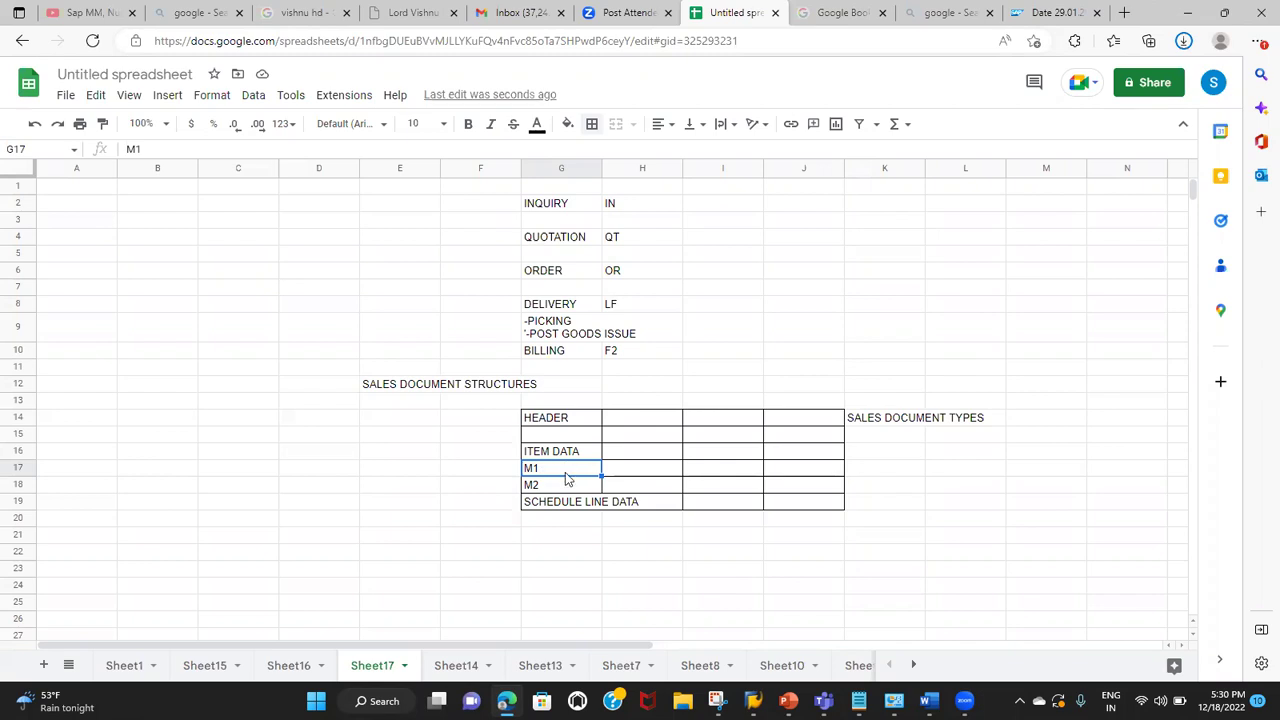
Step: Fill H17:J17 beside M1 with QTY, PRICE and SPR,PLANT,RT
left_click(627, 473)
type("QTY")
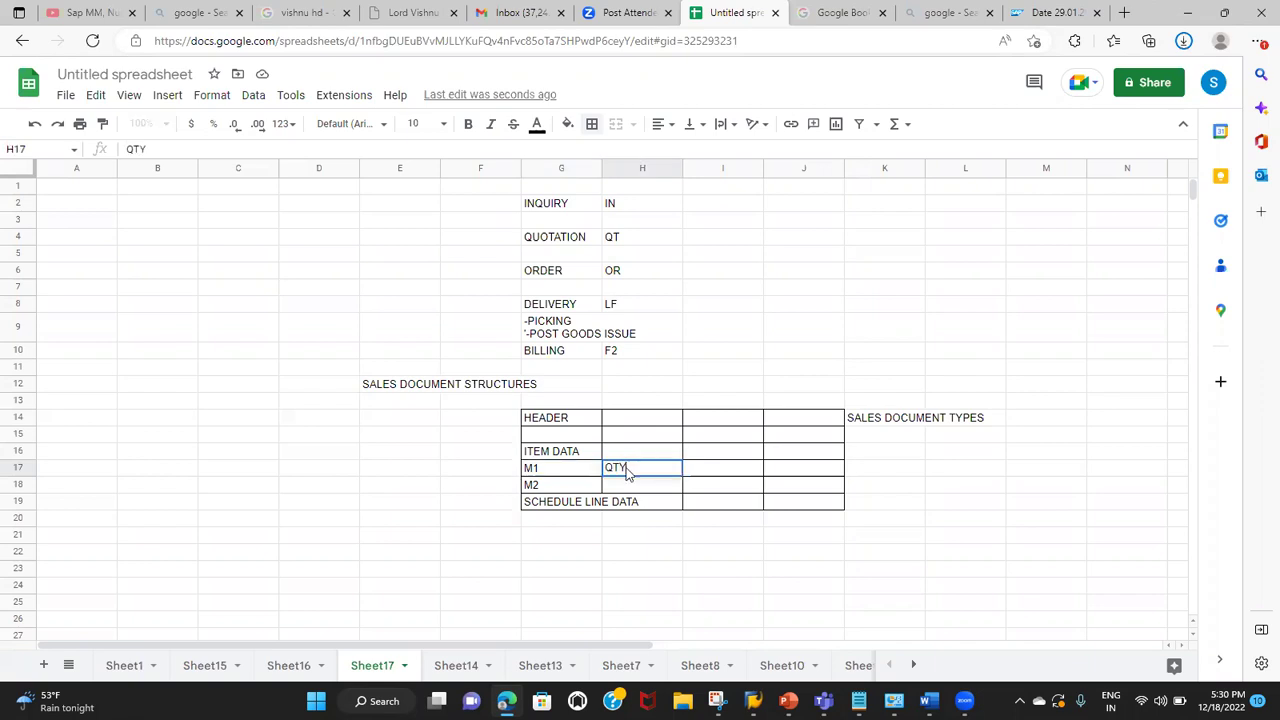
key("Tab")
type("PRICEWS")
key("BackSpace")
key("BackSpace")
type("S")
key("BackSpace")
key("Tab")
type("SPR")
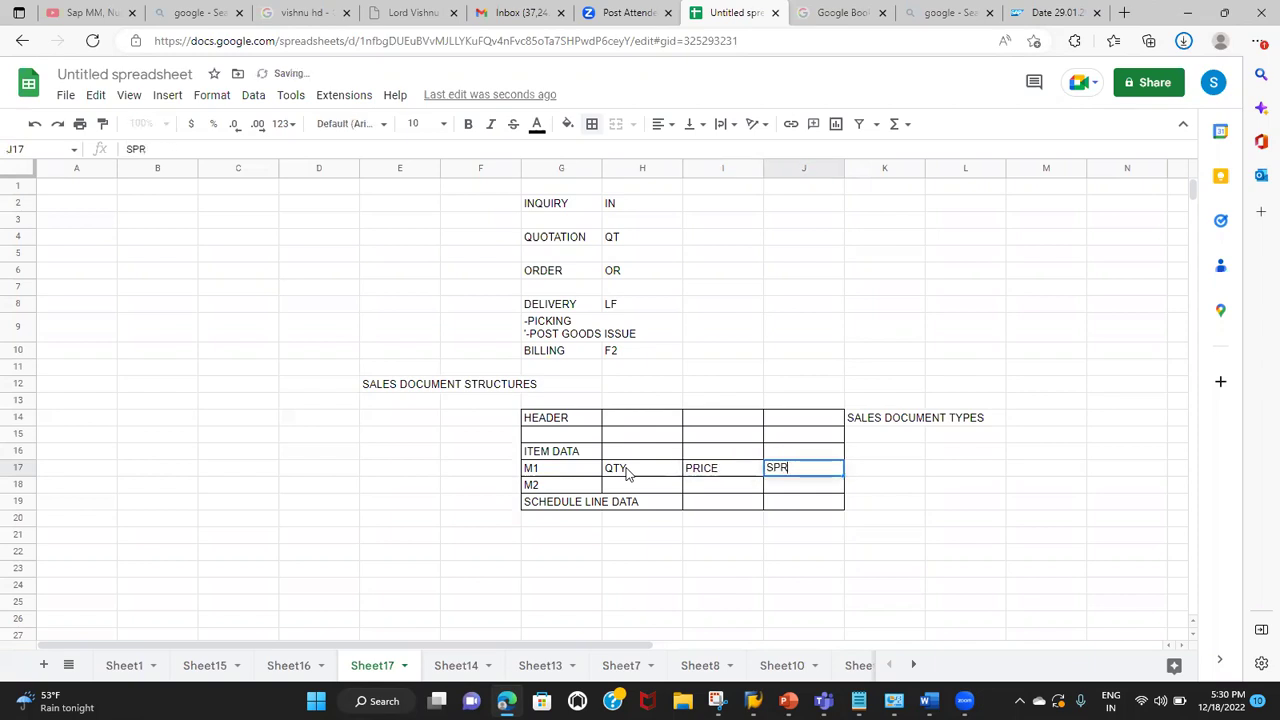
type(",PL")
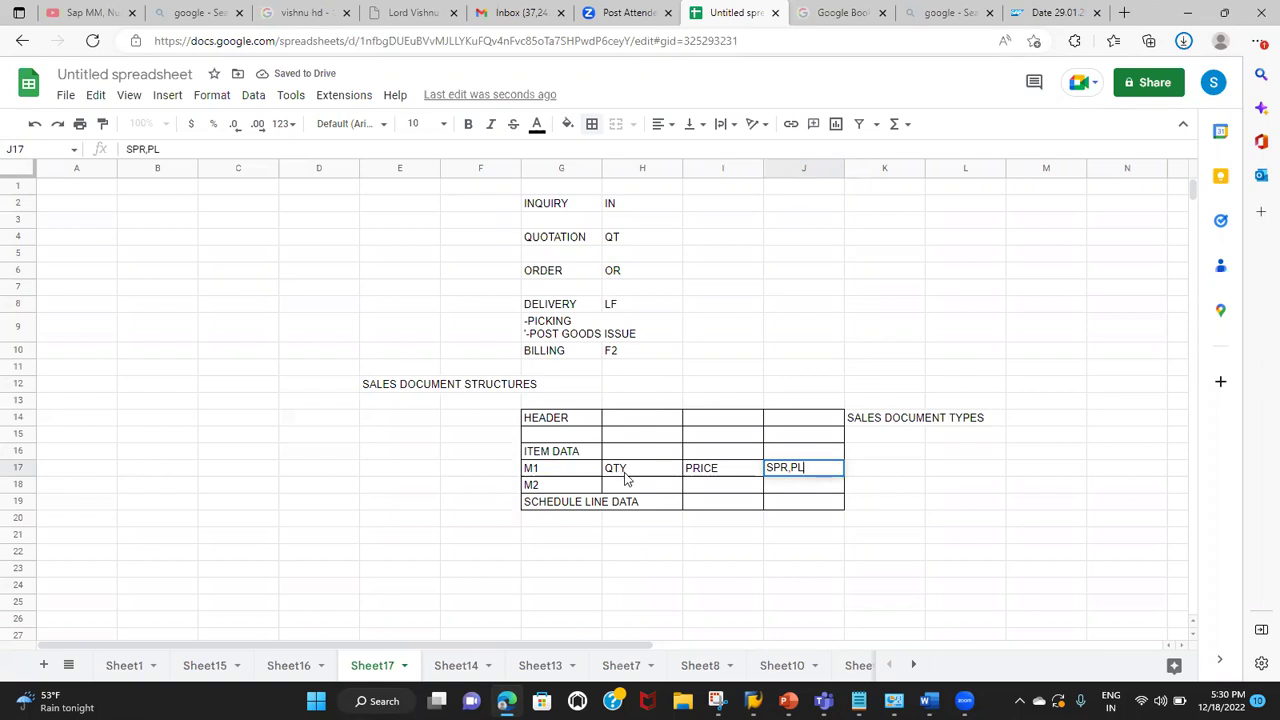
type("ANT,RT")
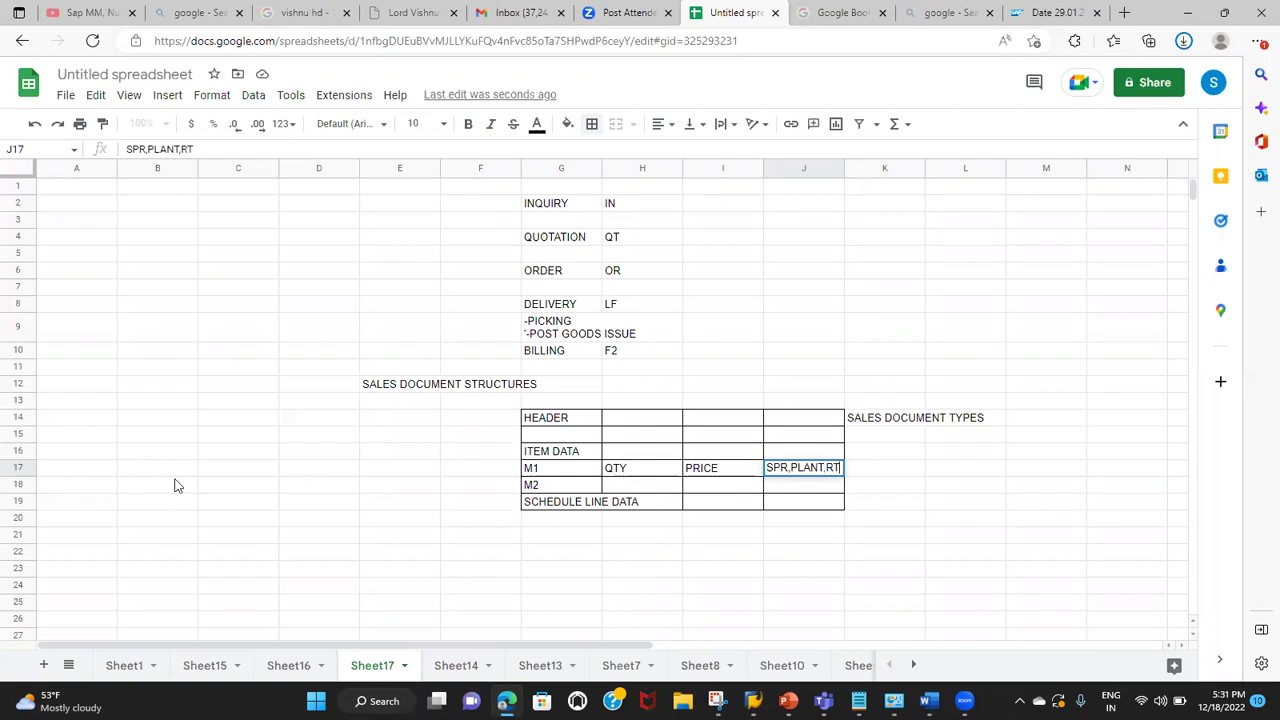
left_click(28, 468)
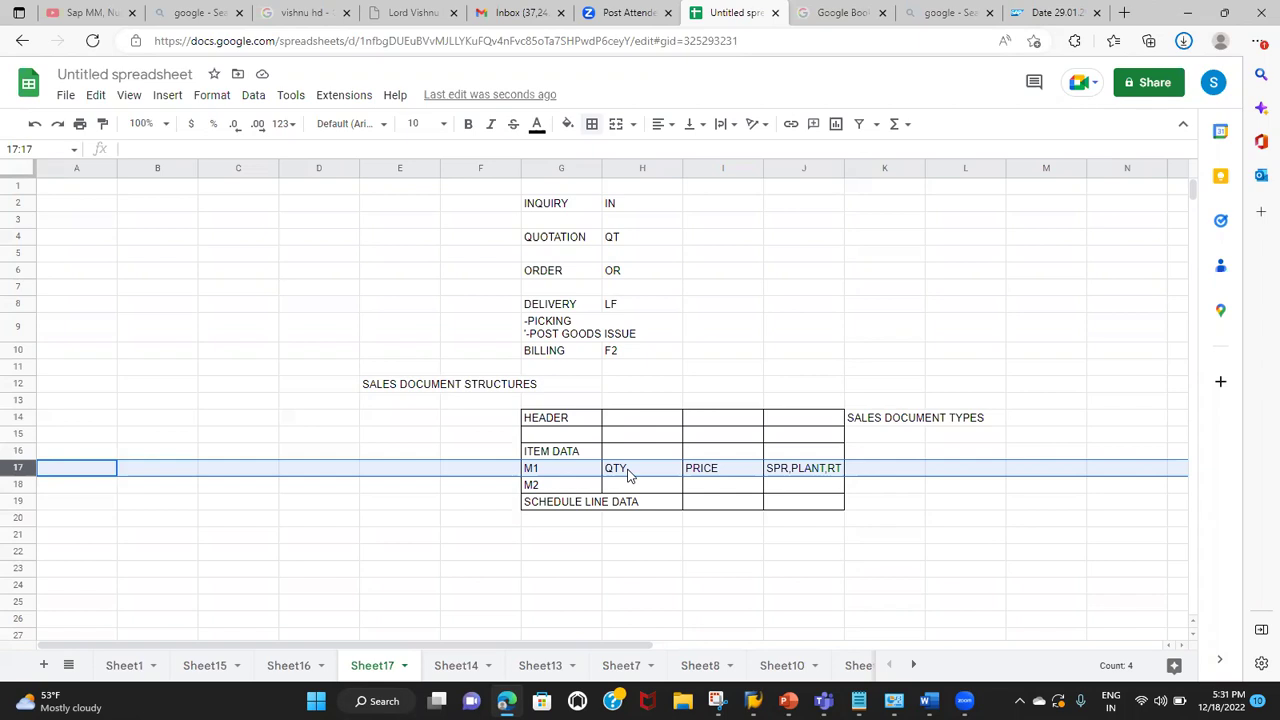
Step: Enter ITEM CATGORY in K17 at the end of M1's row and relate it to M1
left_click(868, 472)
type("ITEM CATH")
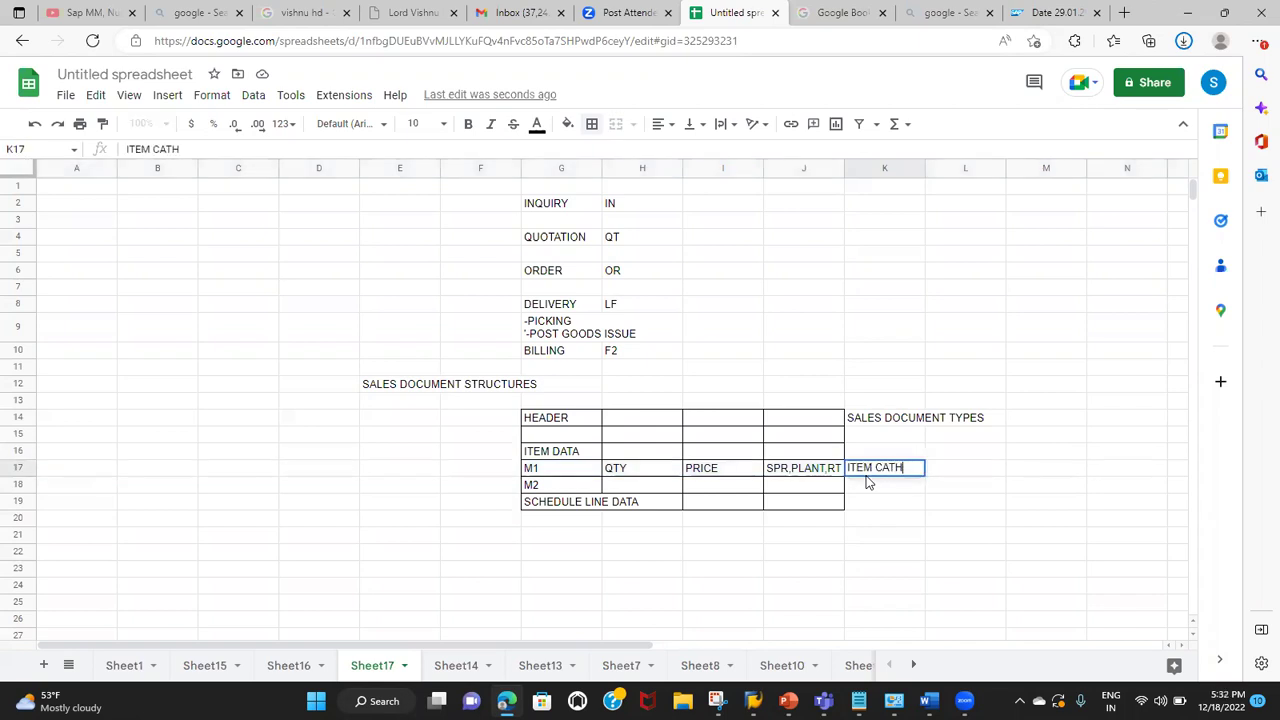
key("BackSpace")
type("E")
key("BackSpace")
type("GORY")
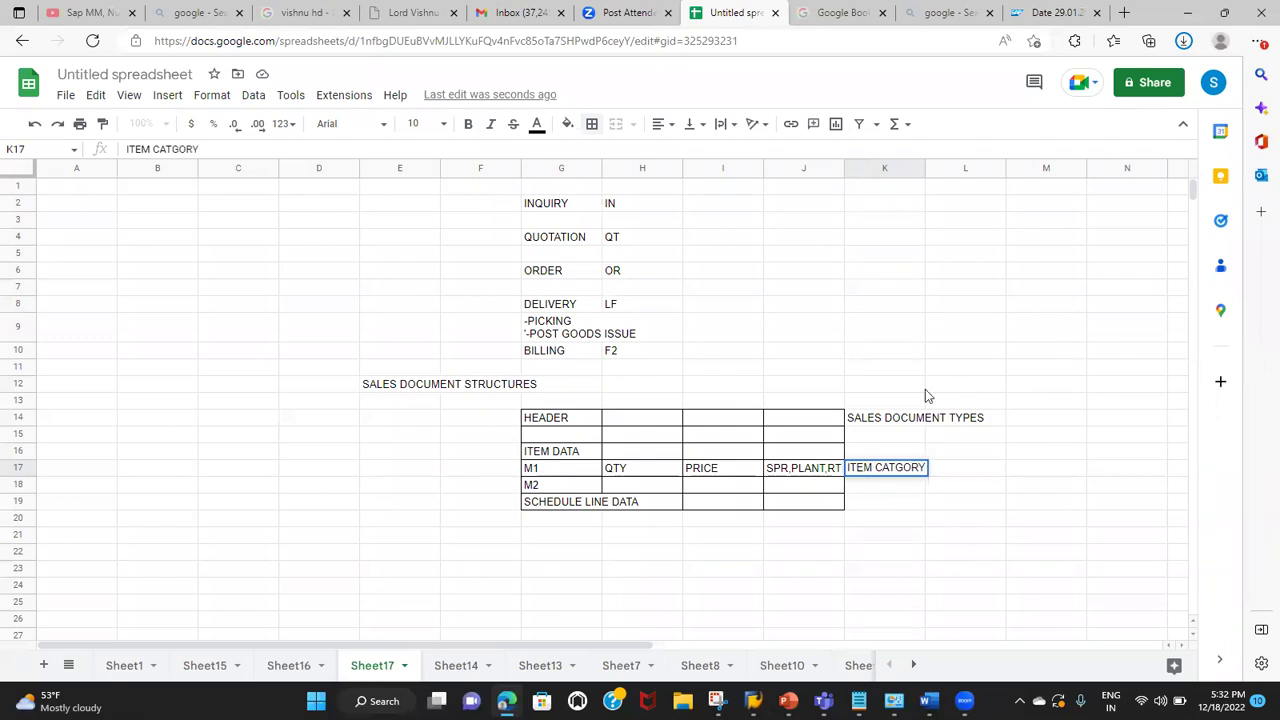
left_click(905, 407)
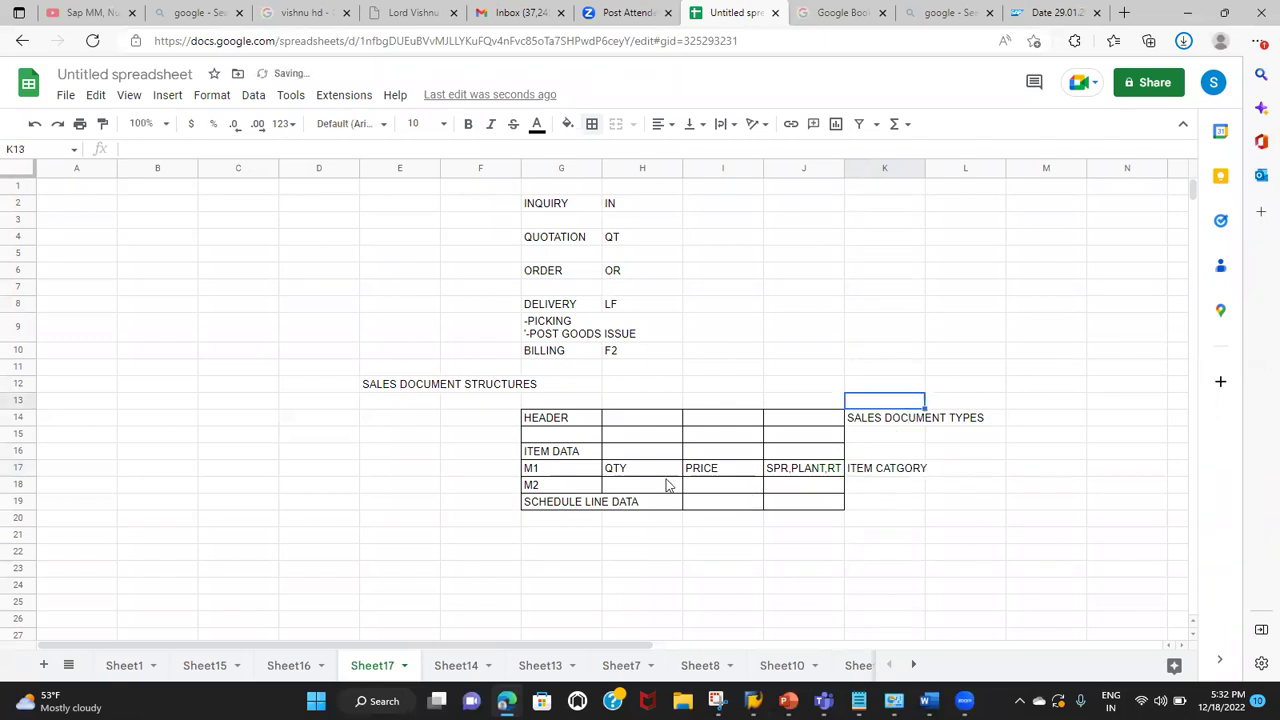
left_click(548, 470)
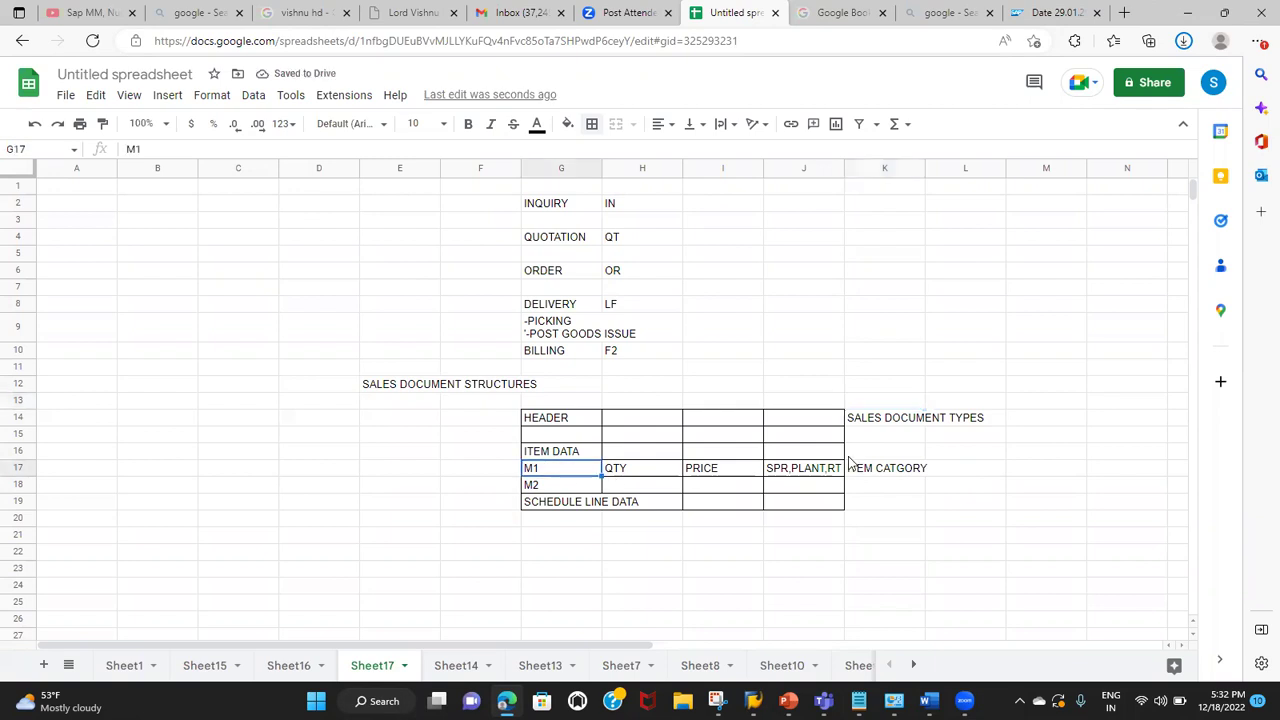
left_click(882, 476)
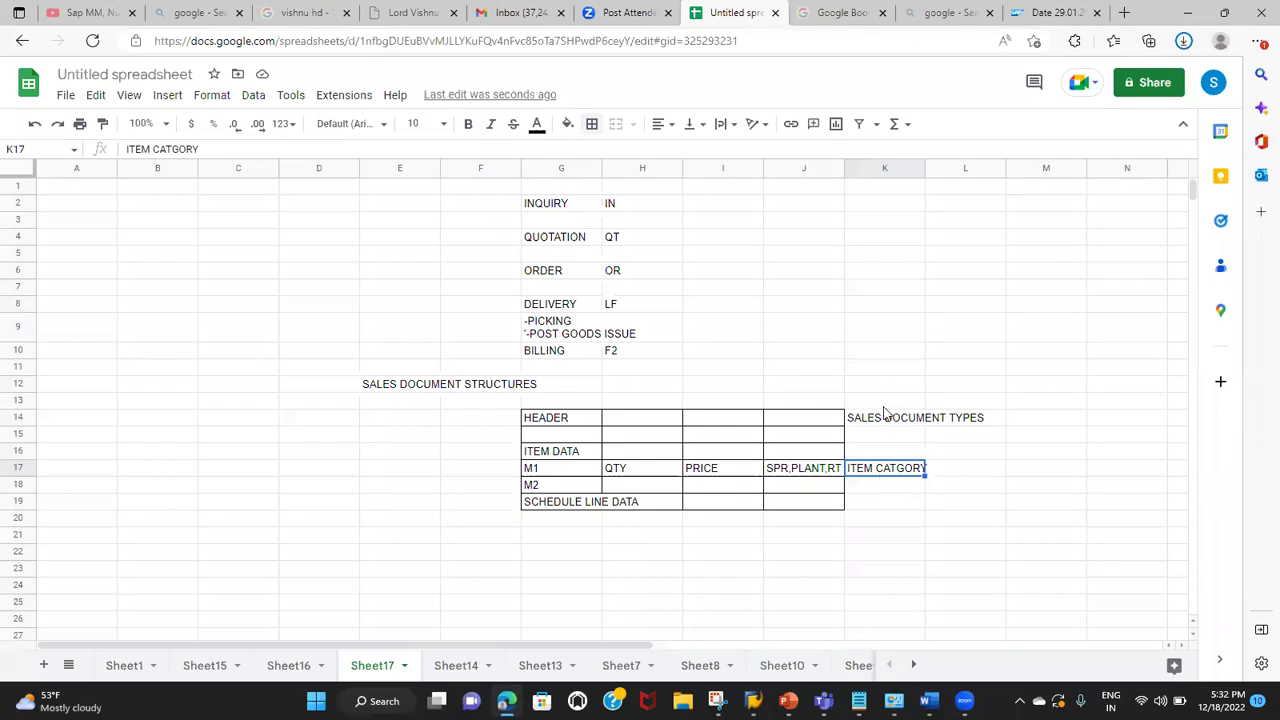
Step: Enter the codes AFN in F2, AGN in F4 and TAN in F6
left_click(460, 205)
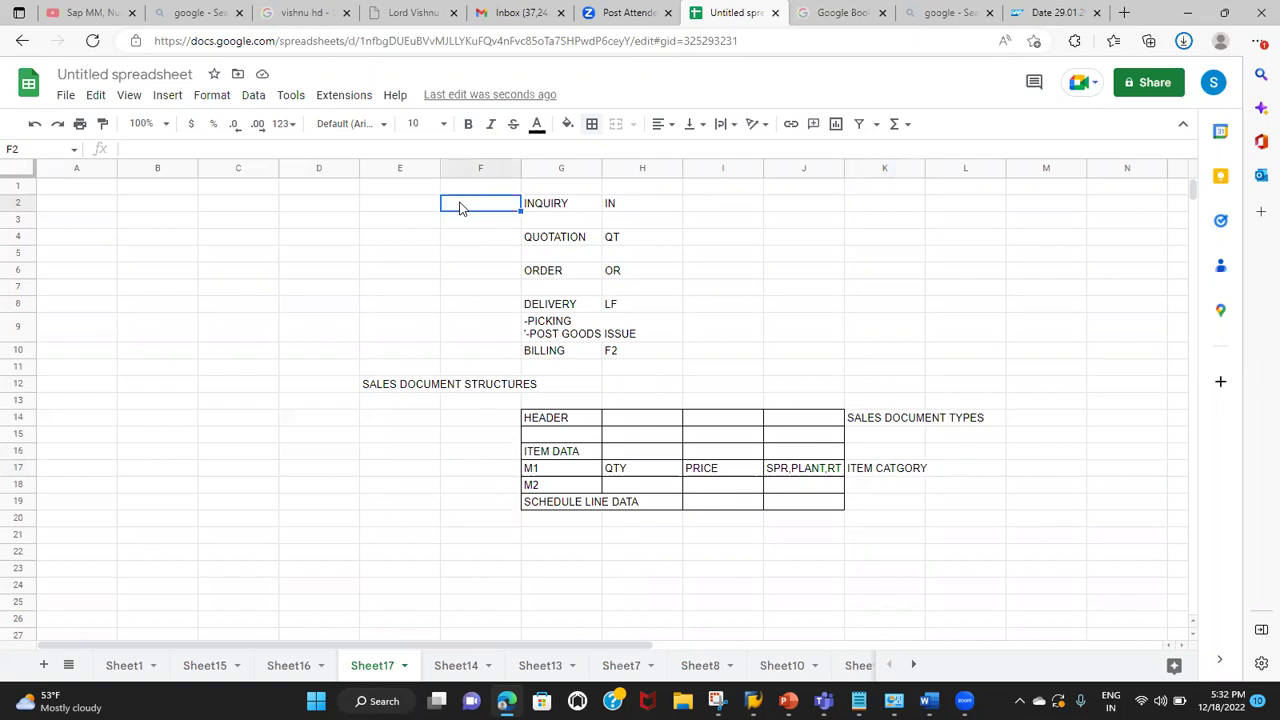
type("AFN")
left_click(466, 234)
type("AGN")
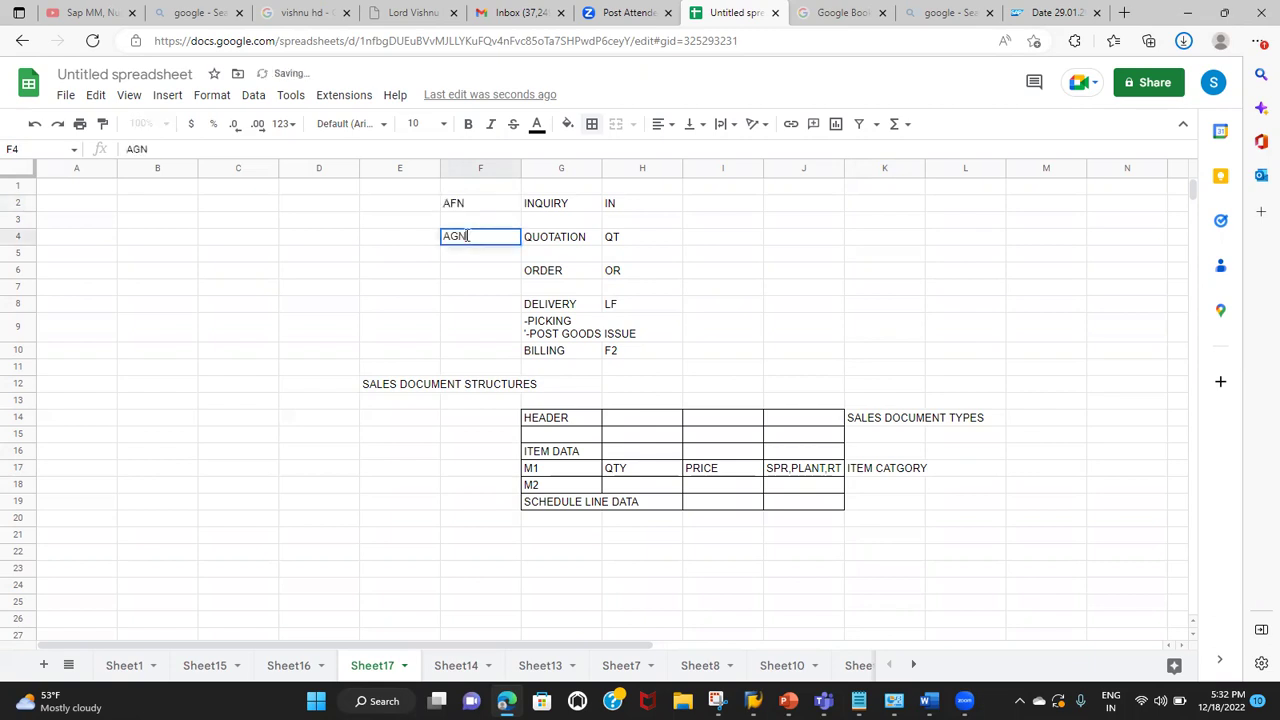
key("Return")
key("Down")
type("TAN")
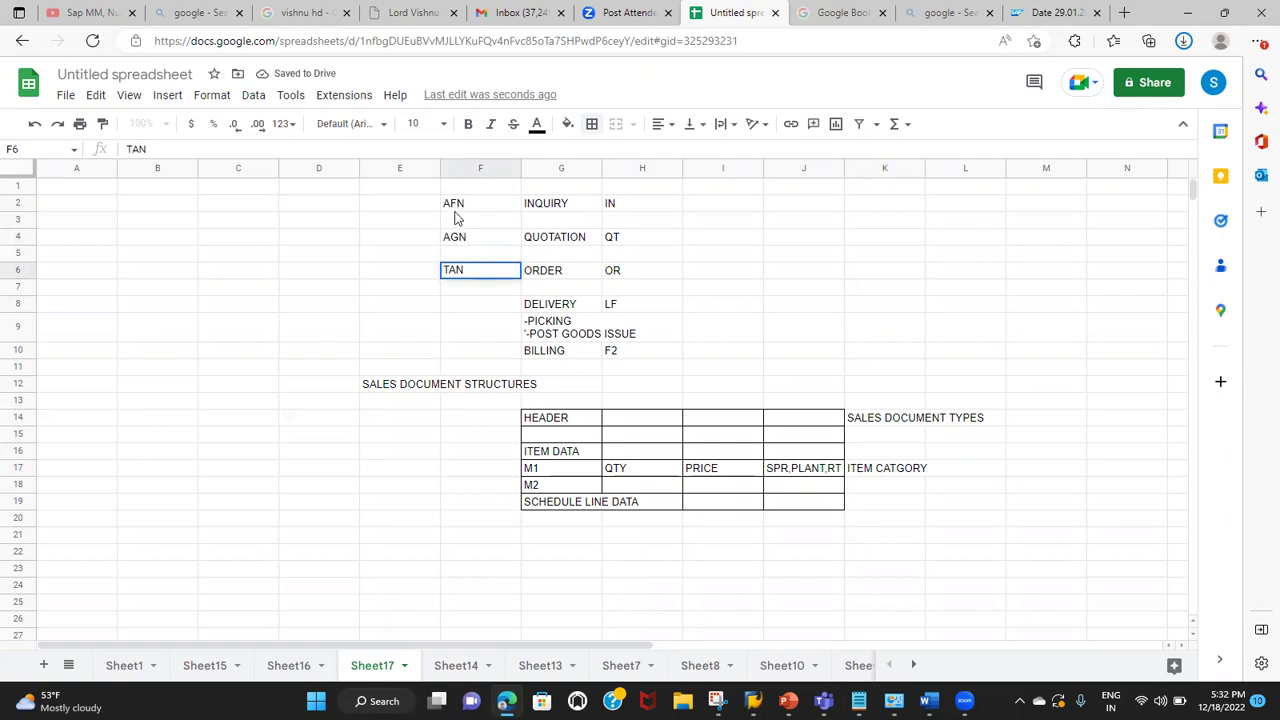
left_click(455, 209)
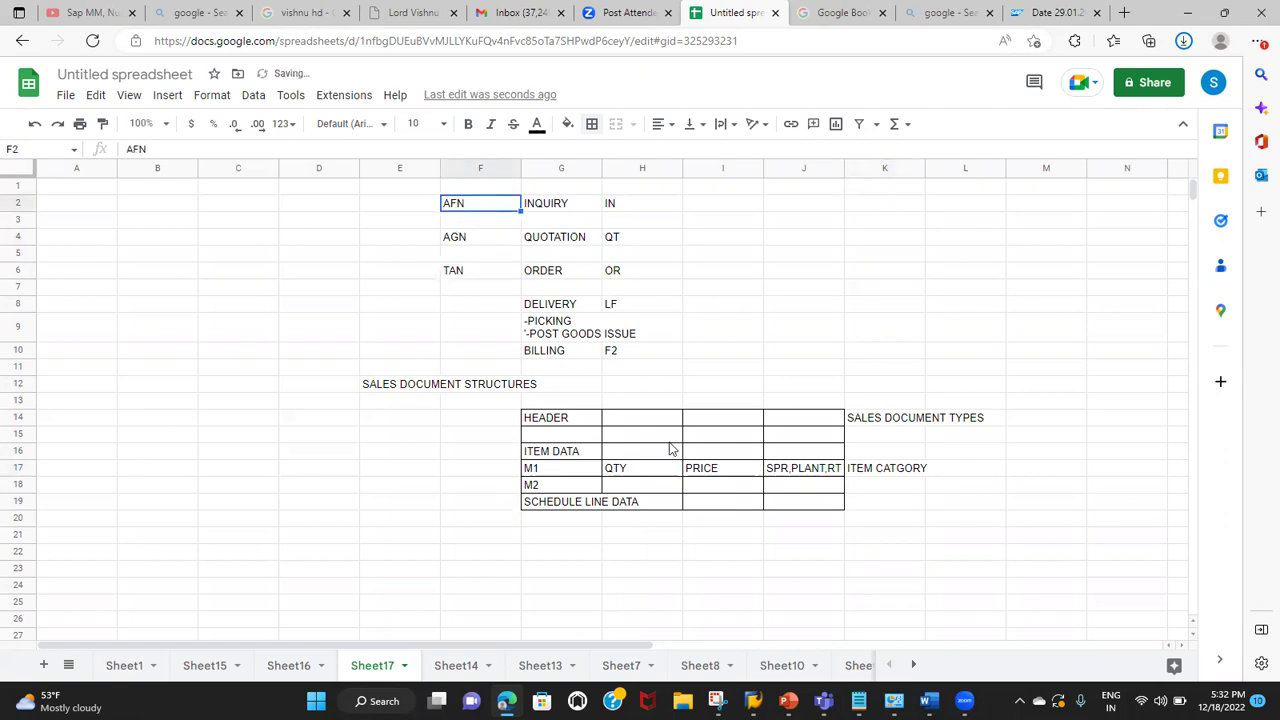
Step: Relate item M1 to the AFN, AGN and TAN codes in column F
left_click(584, 472)
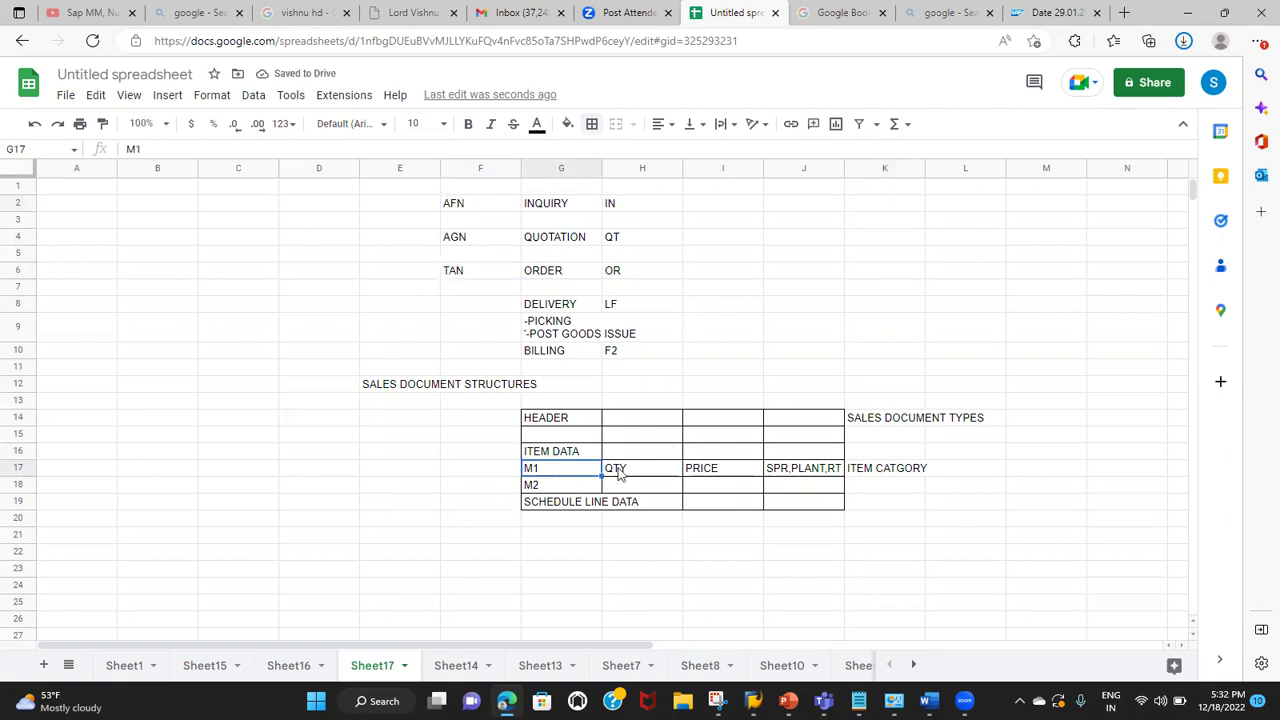
left_click(470, 207)
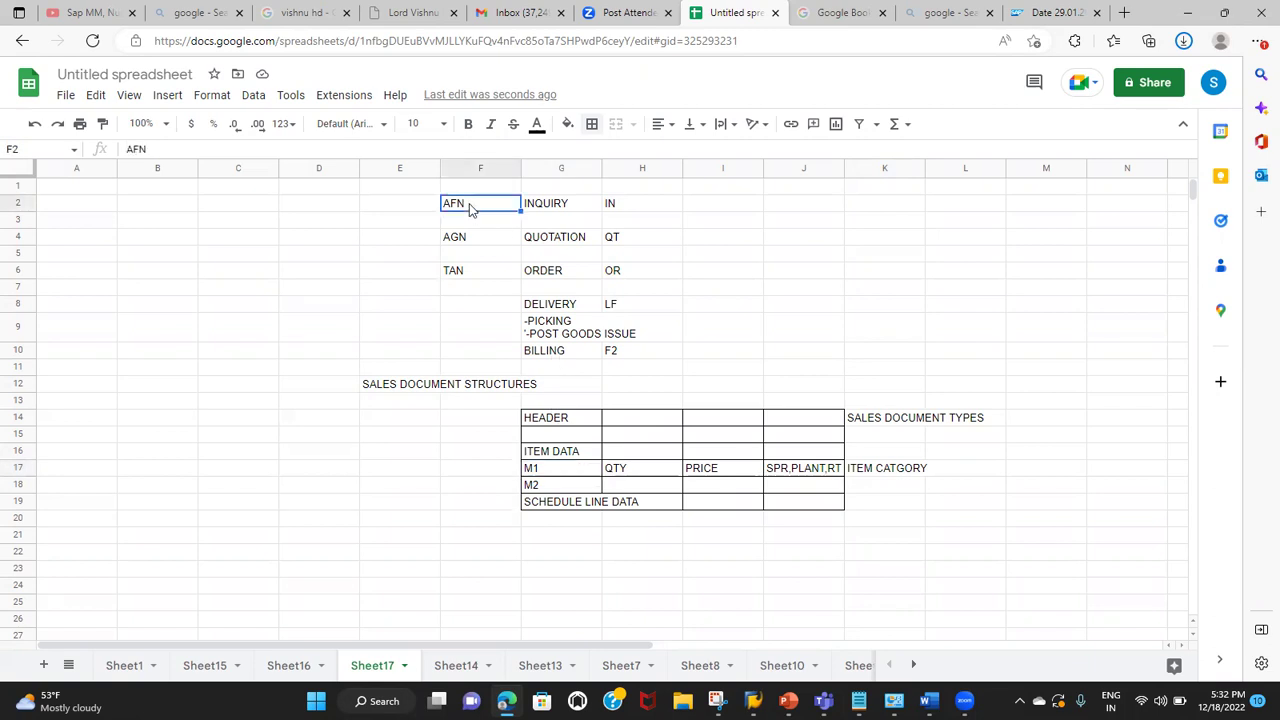
left_click(455, 246)
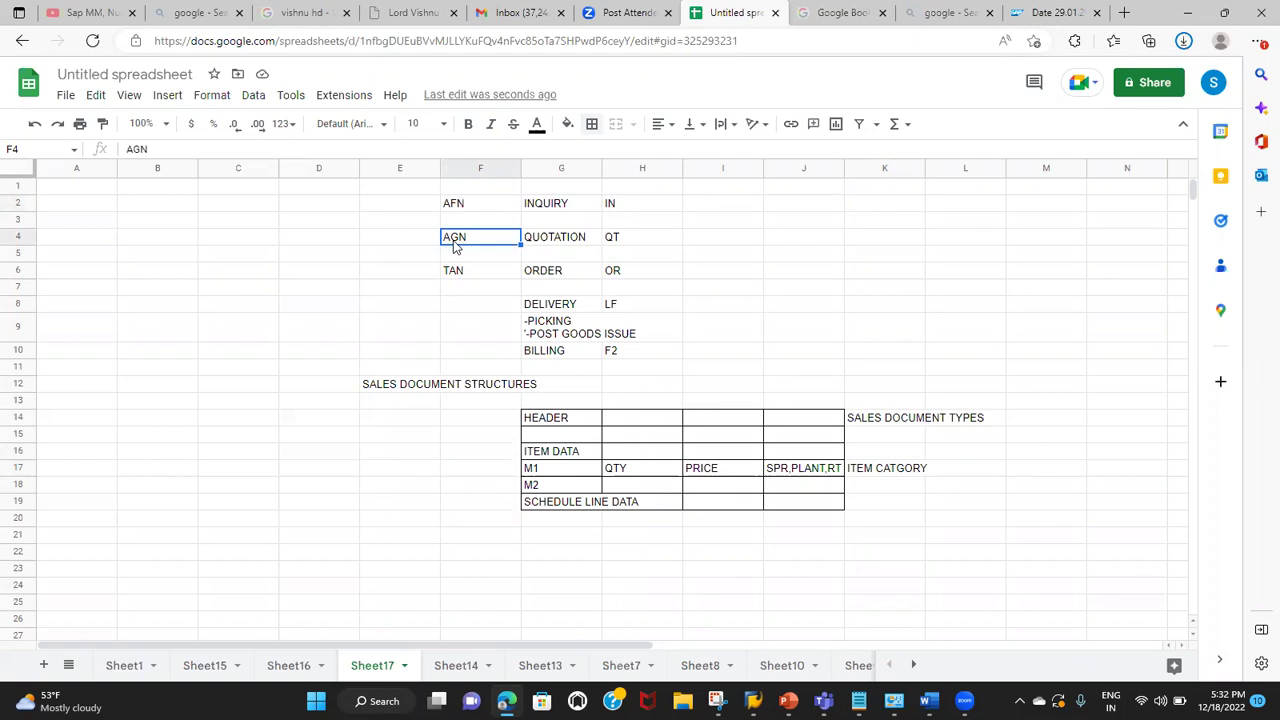
left_click(449, 273)
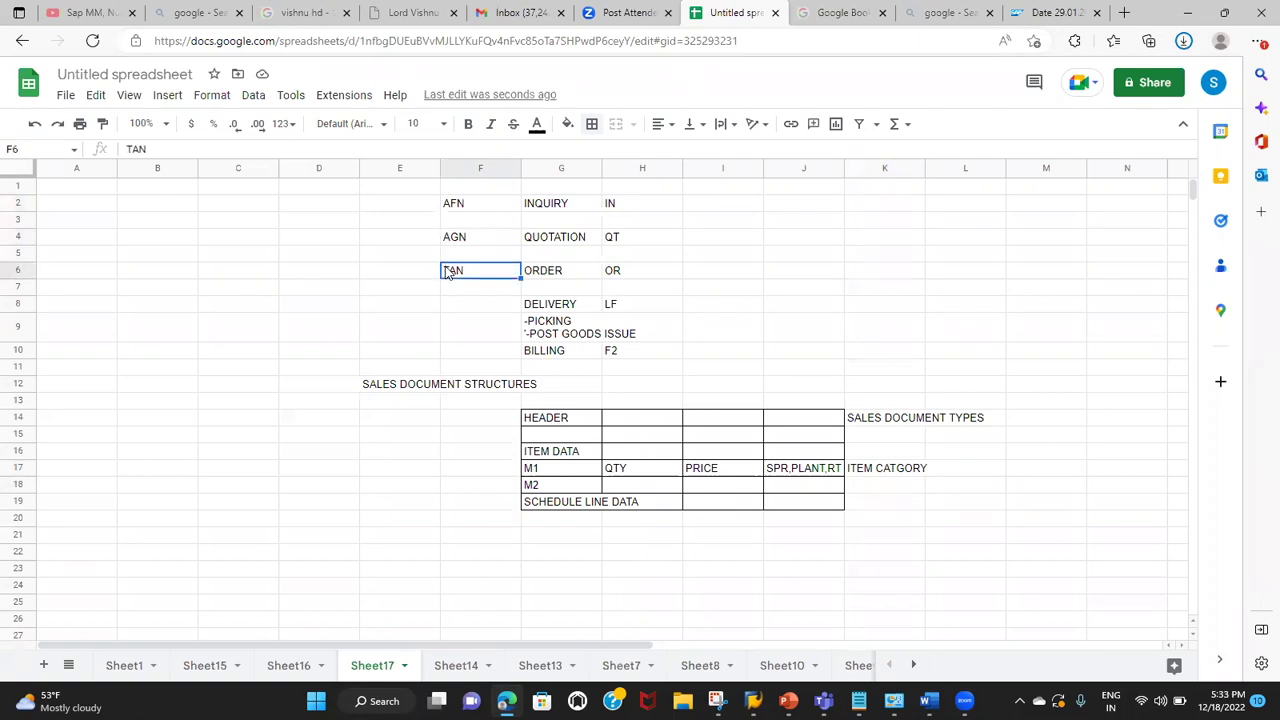
Step: Walk through the M1 row, the SALES DOCUMENT TYPES and ITEM CATGORY labels, and SCHEDULE LINE DATA
left_click(533, 474)
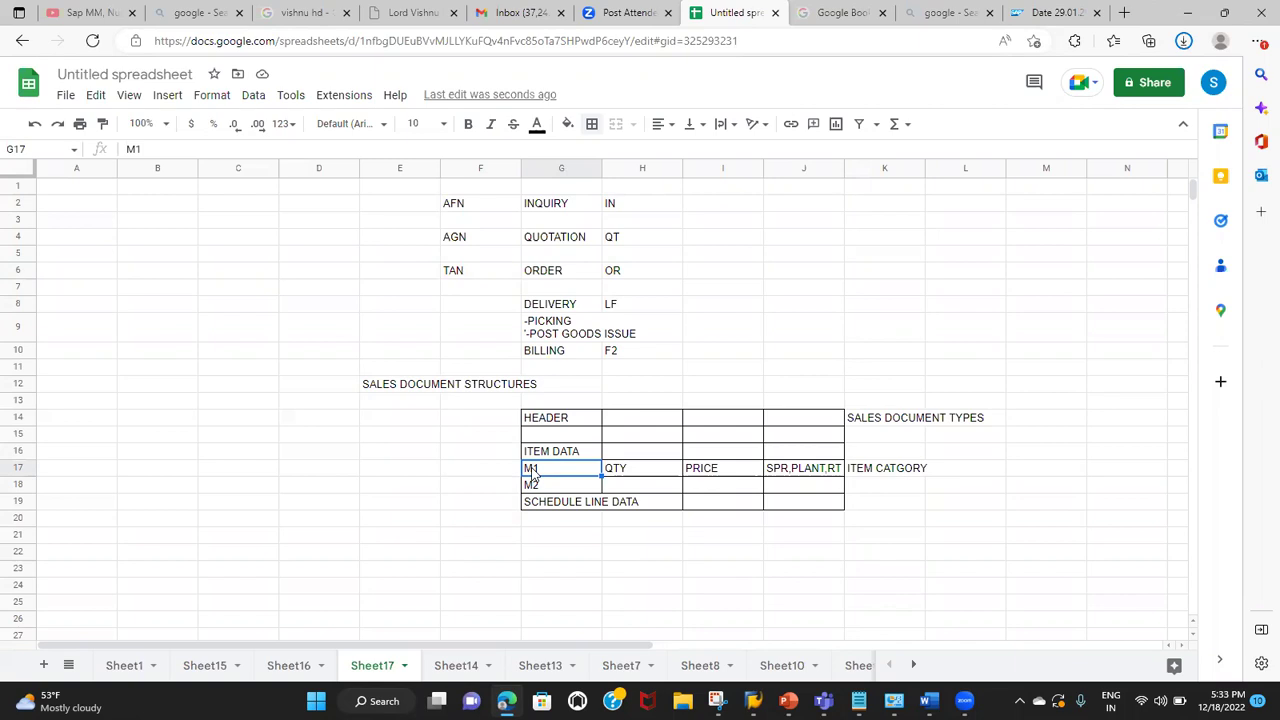
left_click(631, 424)
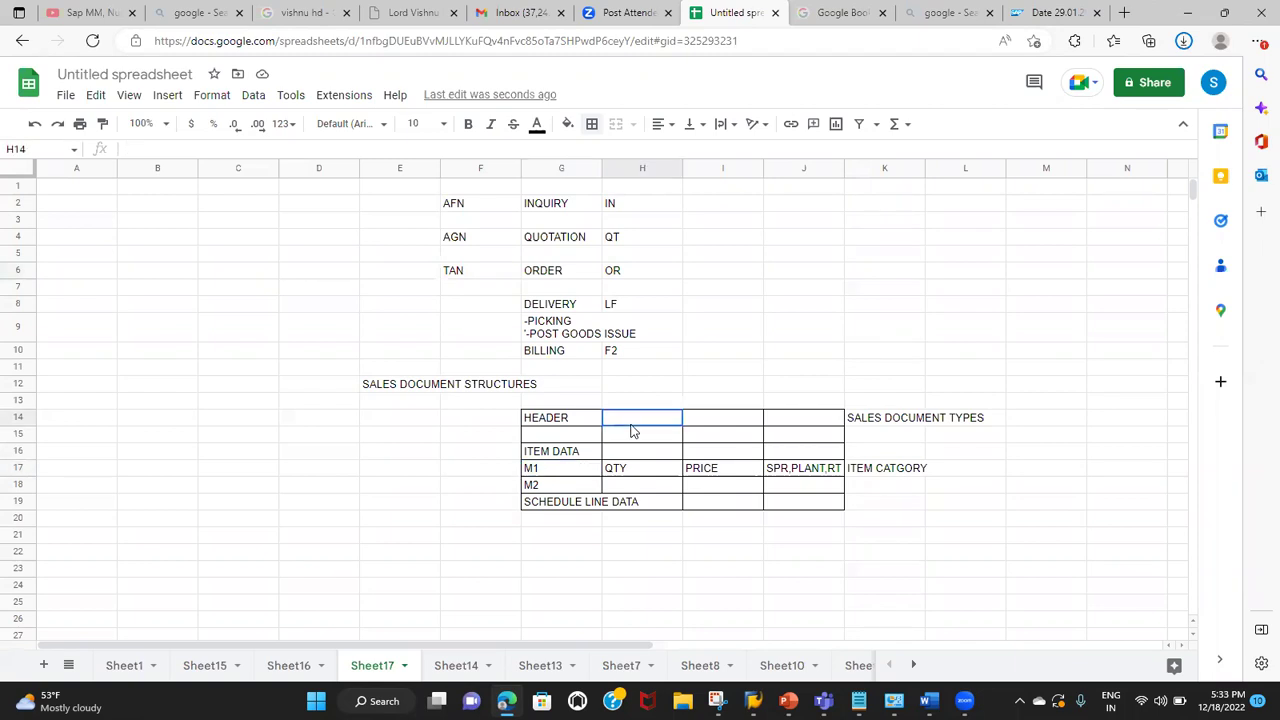
left_click(860, 404)
left_click(867, 420)
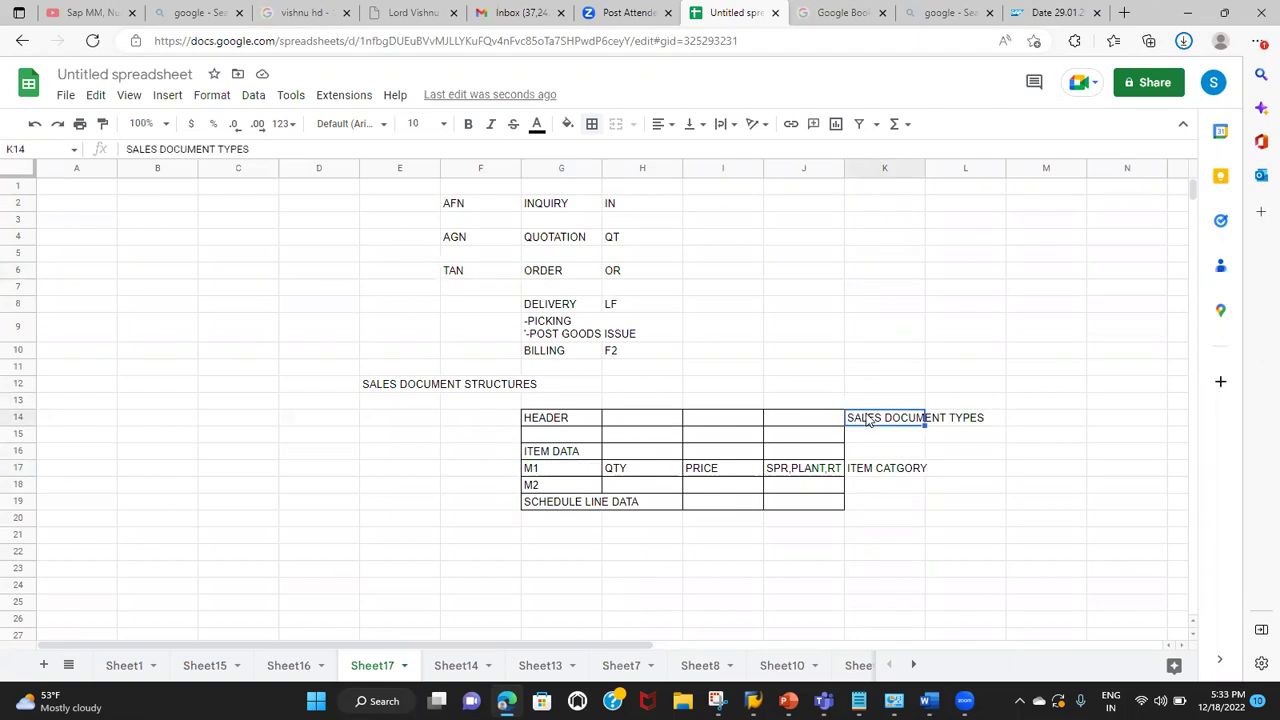
left_click(547, 476)
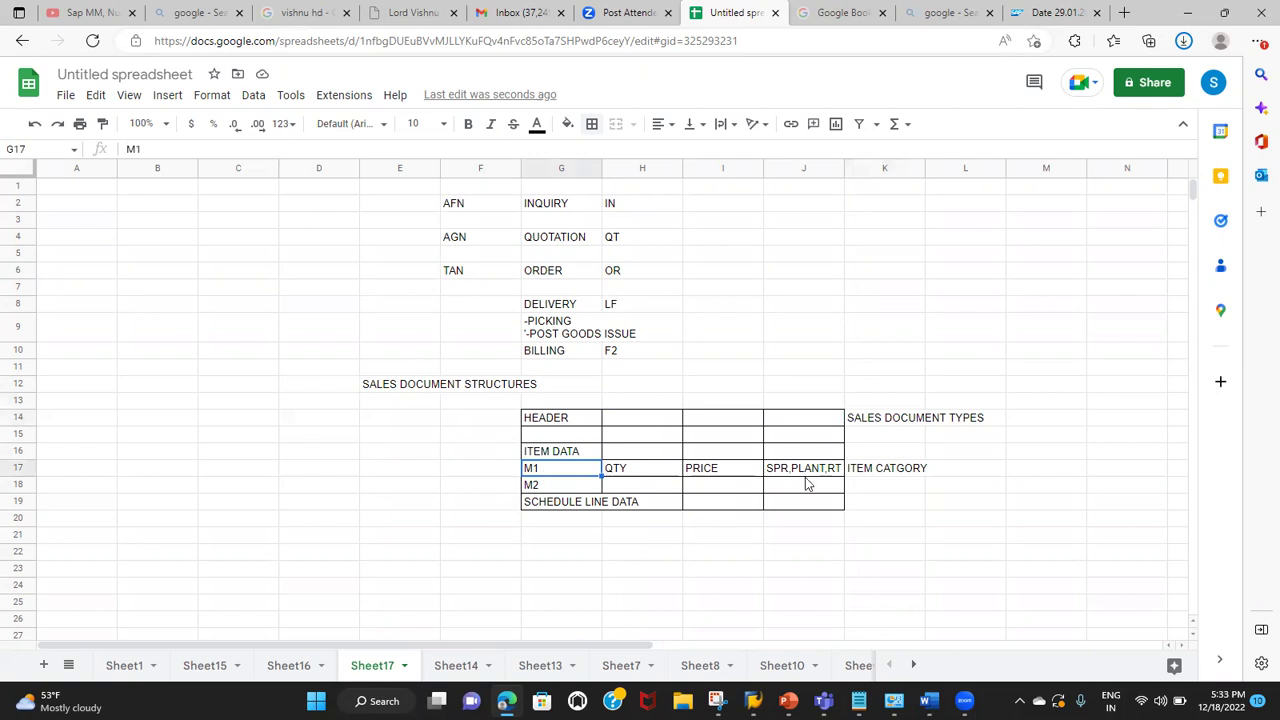
left_click(891, 470)
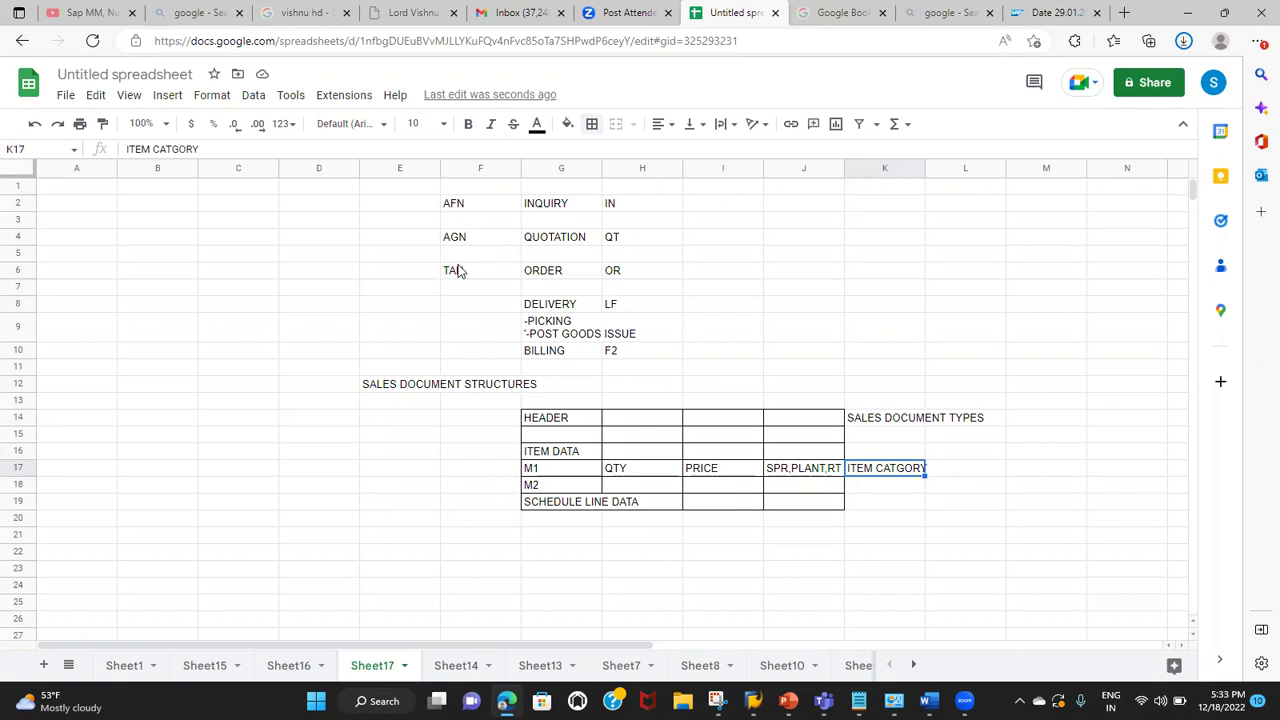
left_click(557, 505)
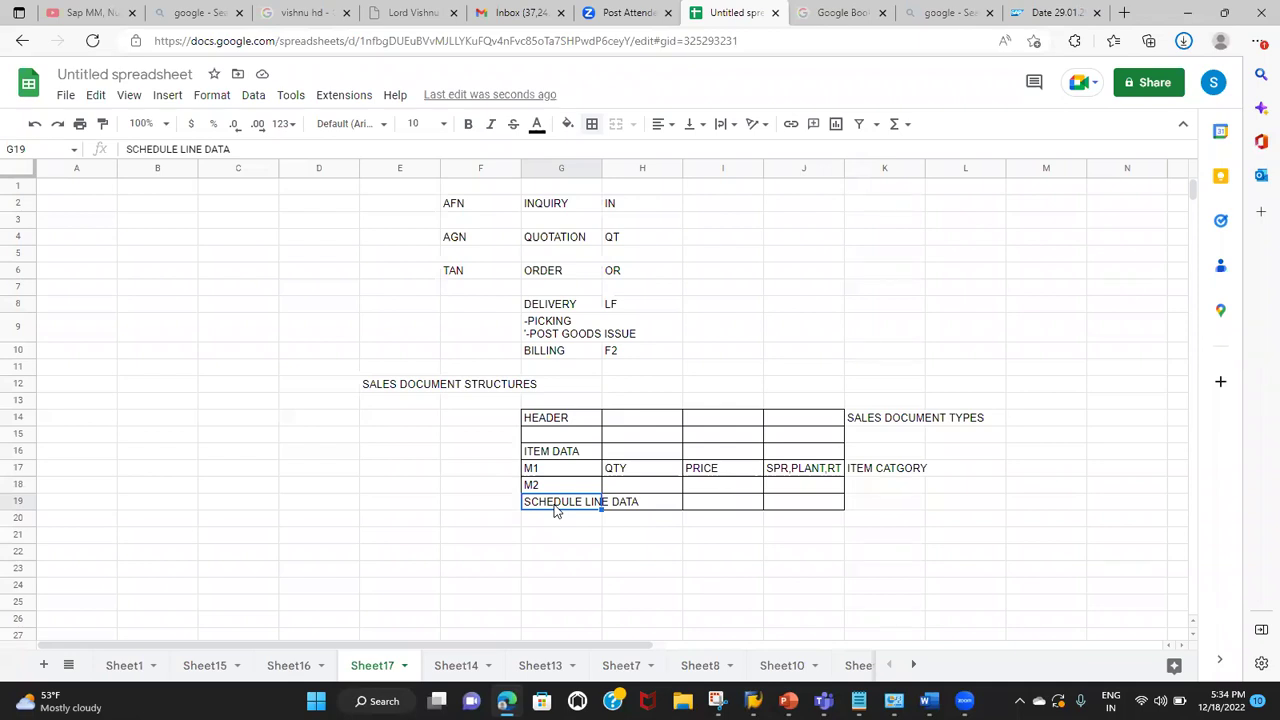
Step: Copy M1 into G20 under SCHEDULE LINE DATA with quantity 20 in H20
left_click(537, 472)
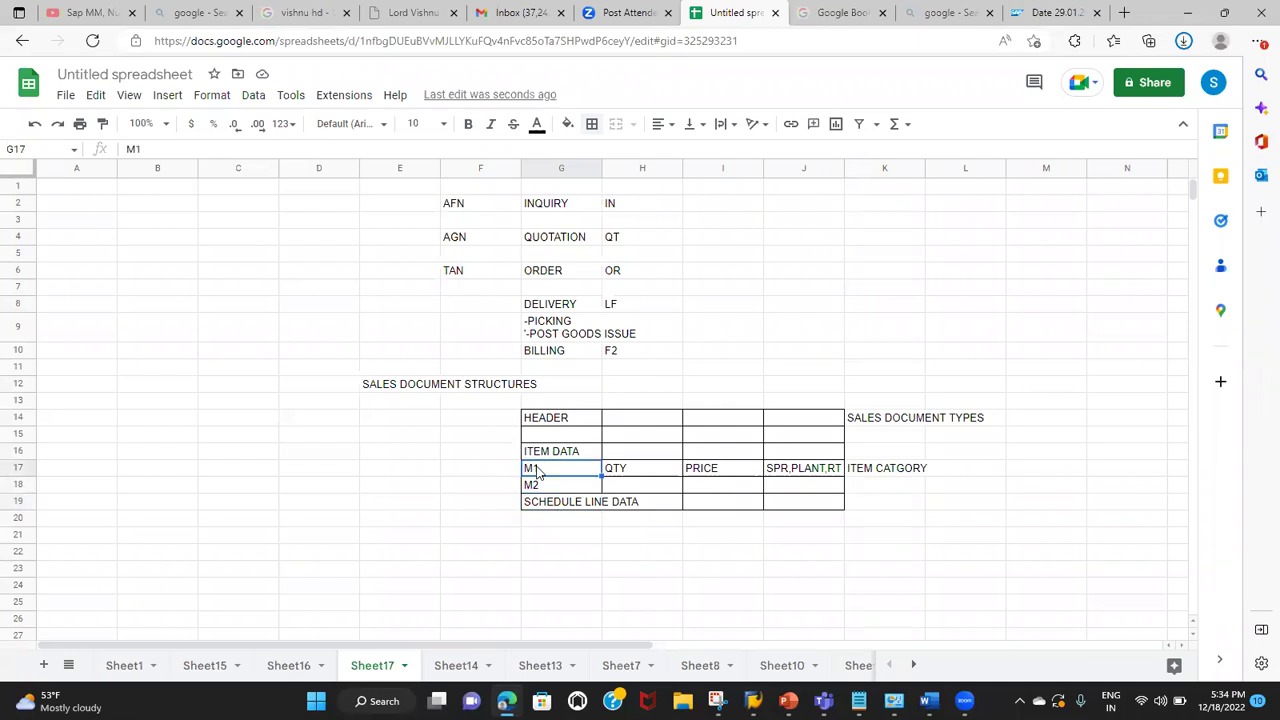
key("ctrl+c")
left_click(535, 520)
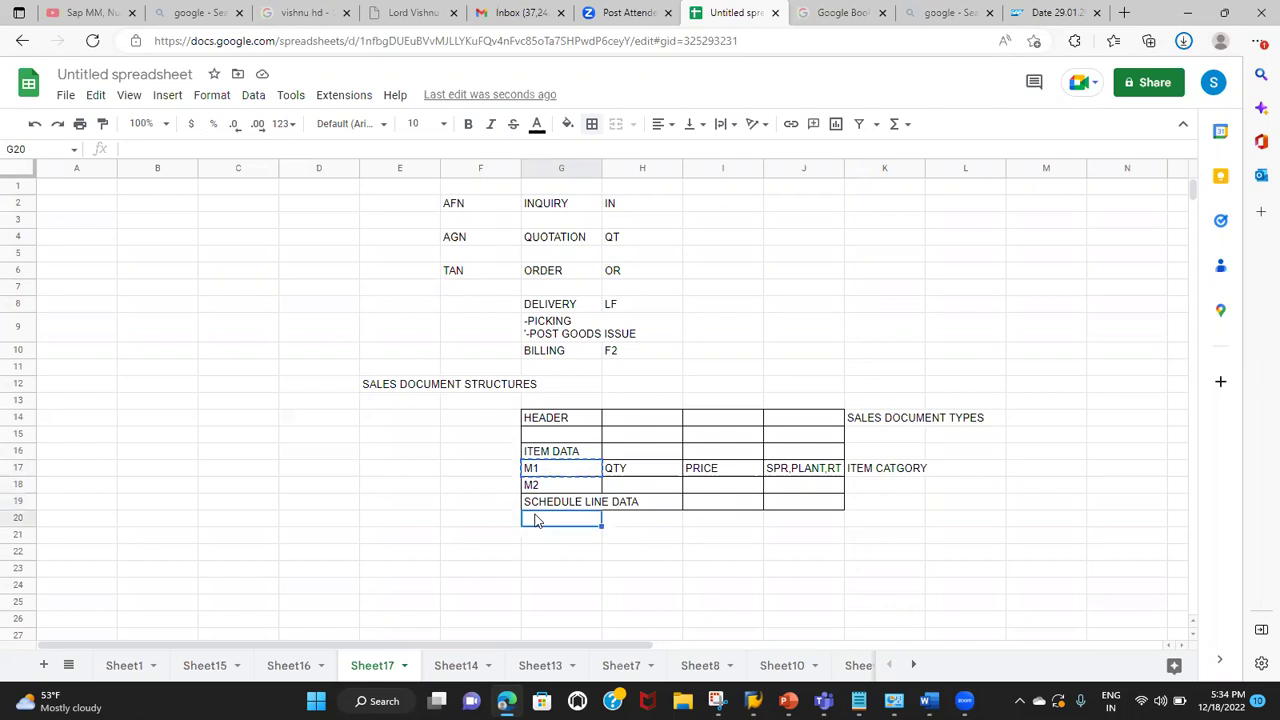
key("ctrl+v")
left_click(644, 524)
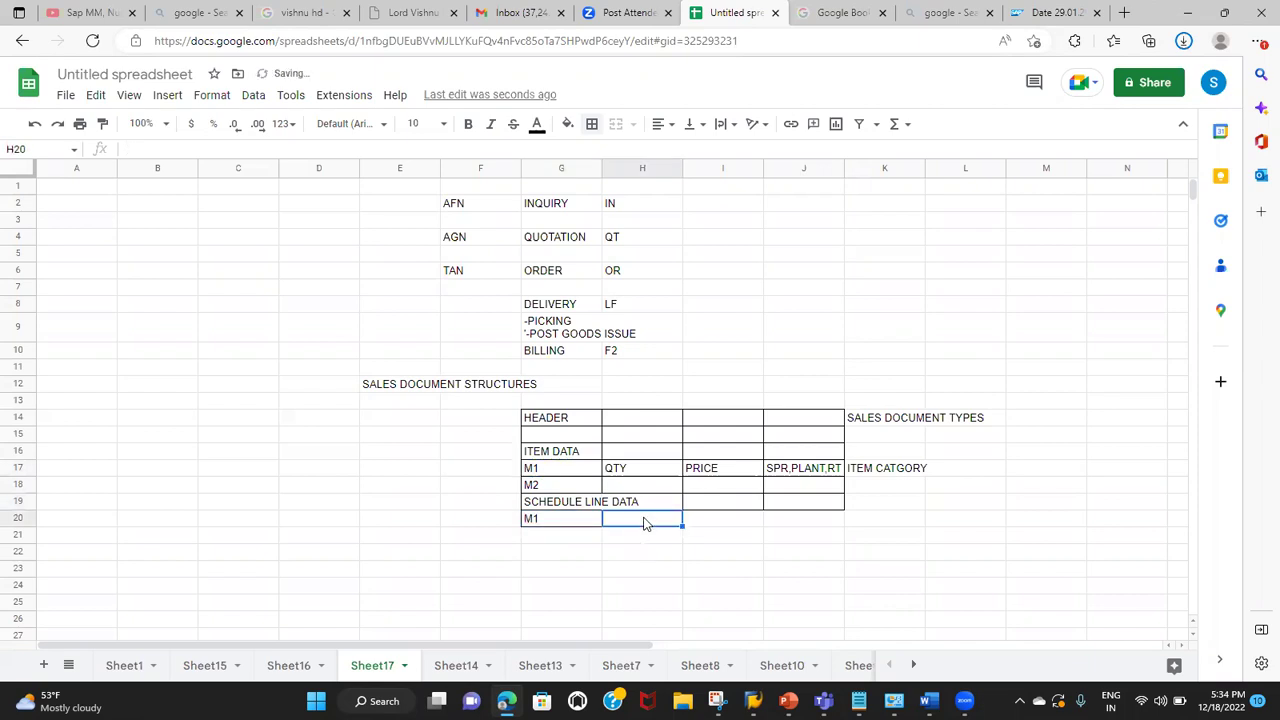
type("20")
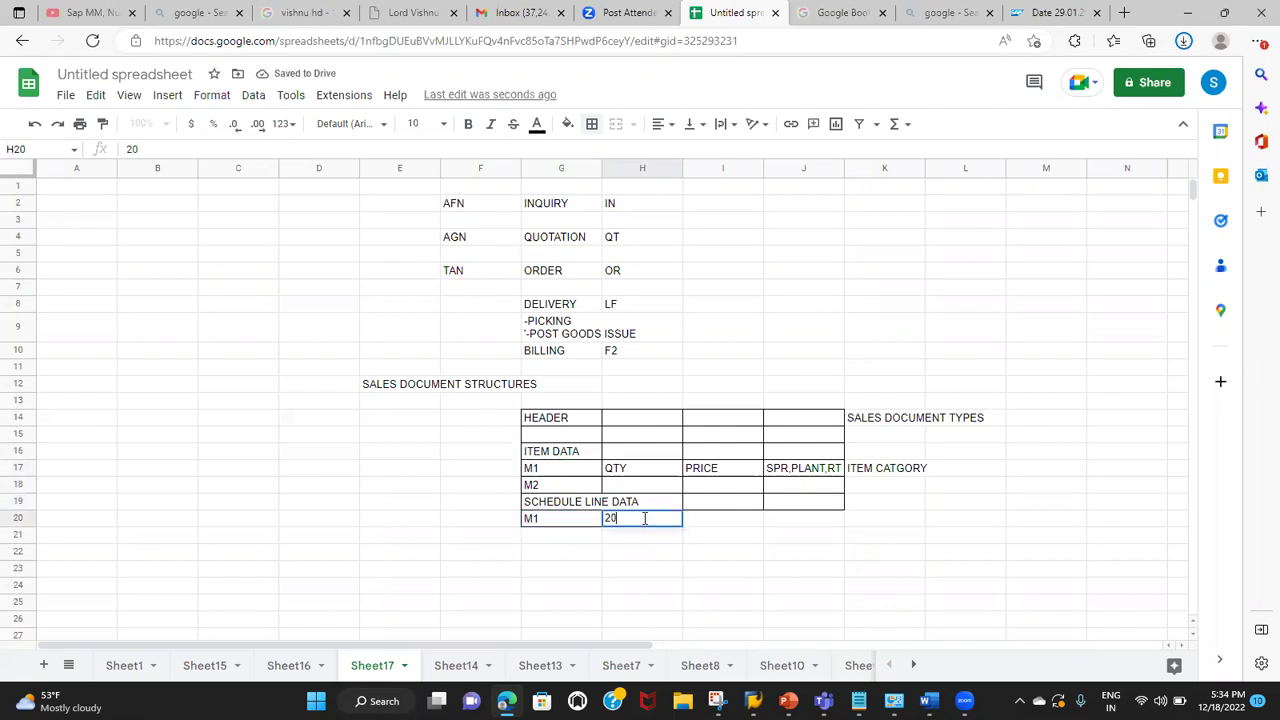
left_click(556, 538)
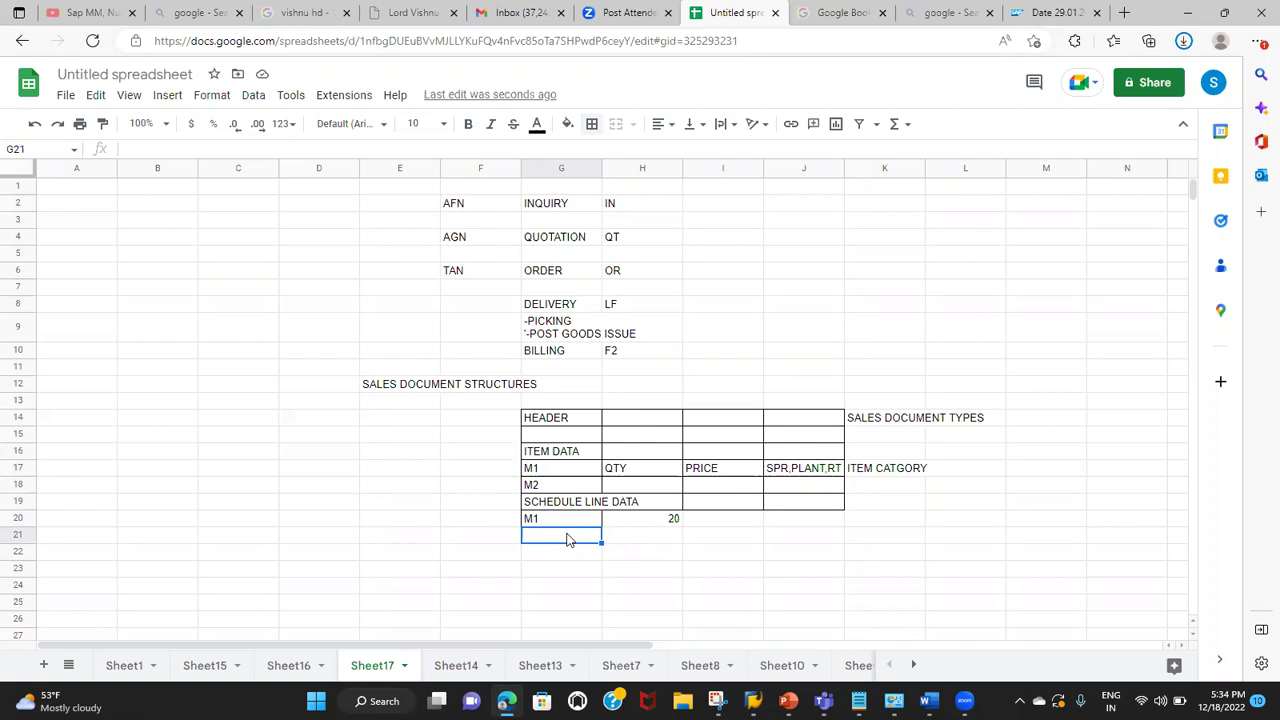
left_click(543, 413)
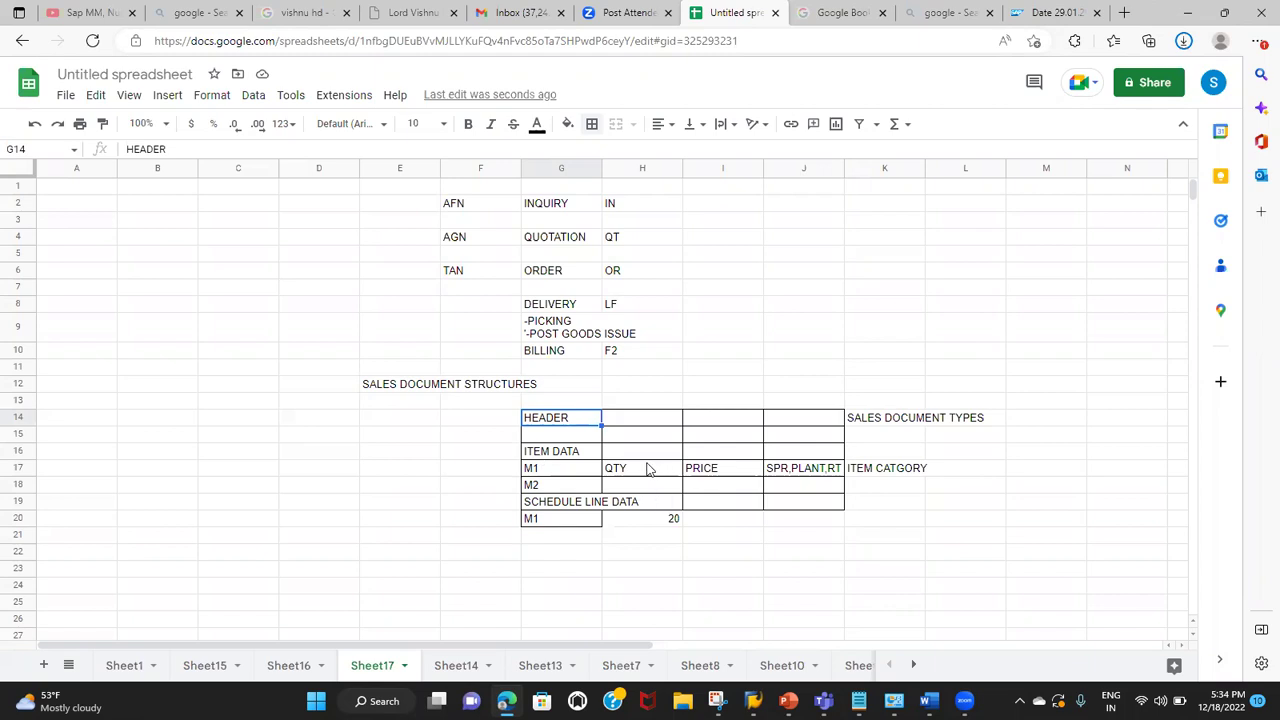
left_click(549, 509)
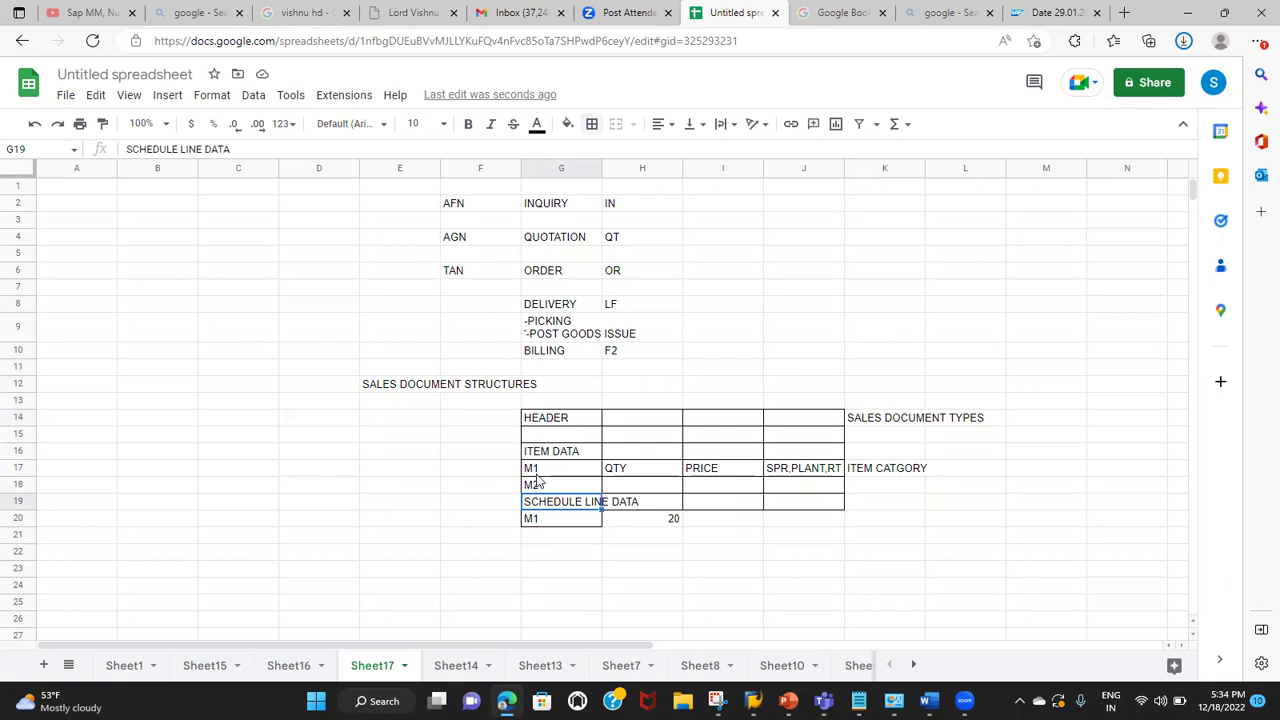
left_click(537, 475)
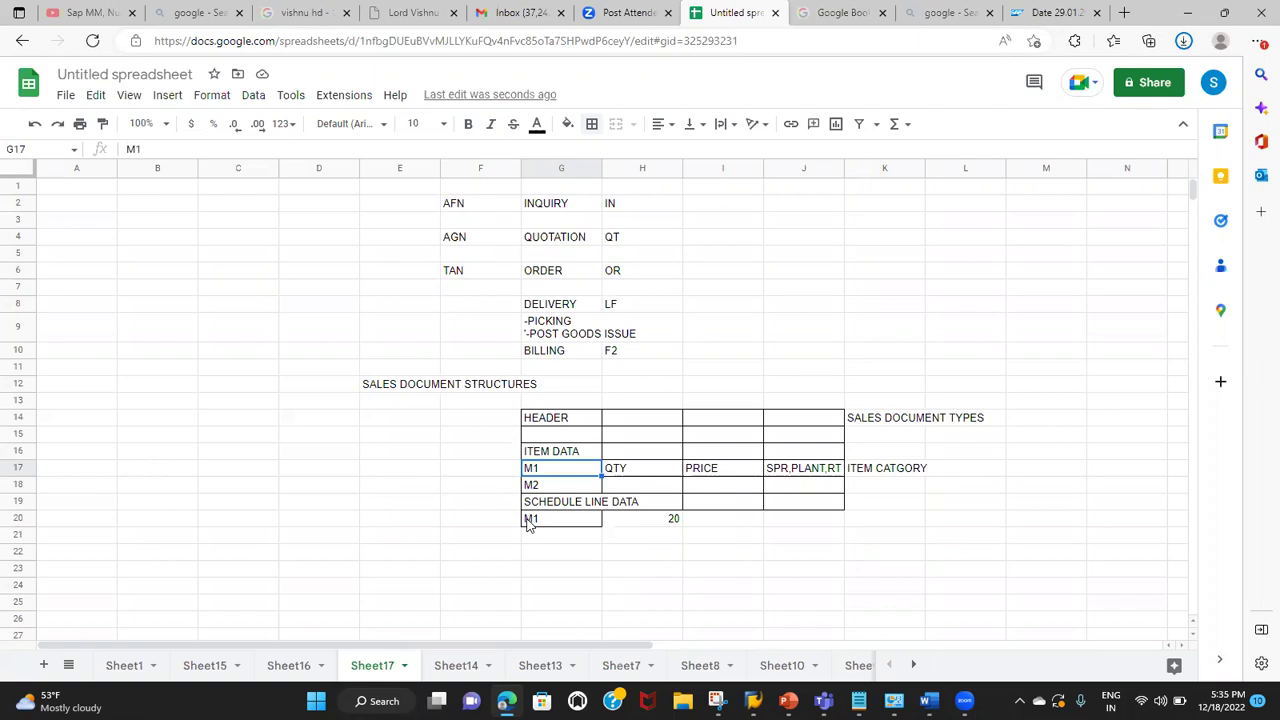
Step: Enter the label 'SCHEDULE LINE CAT' in K19 beside SCHEDULE LINE DATA
left_click(865, 508)
type("SCHEDULE LINE CAT")
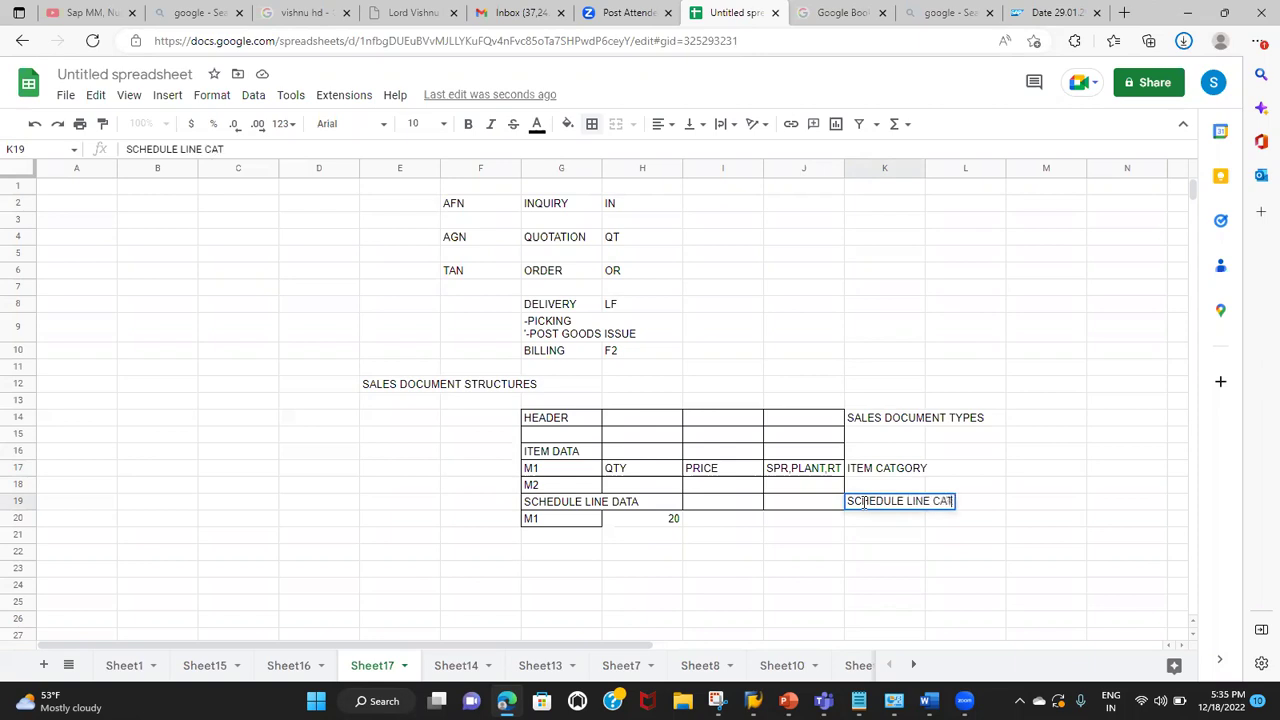
Step: Enter the codes AT in E2, BN in E4 and OR in E6
left_click(376, 208)
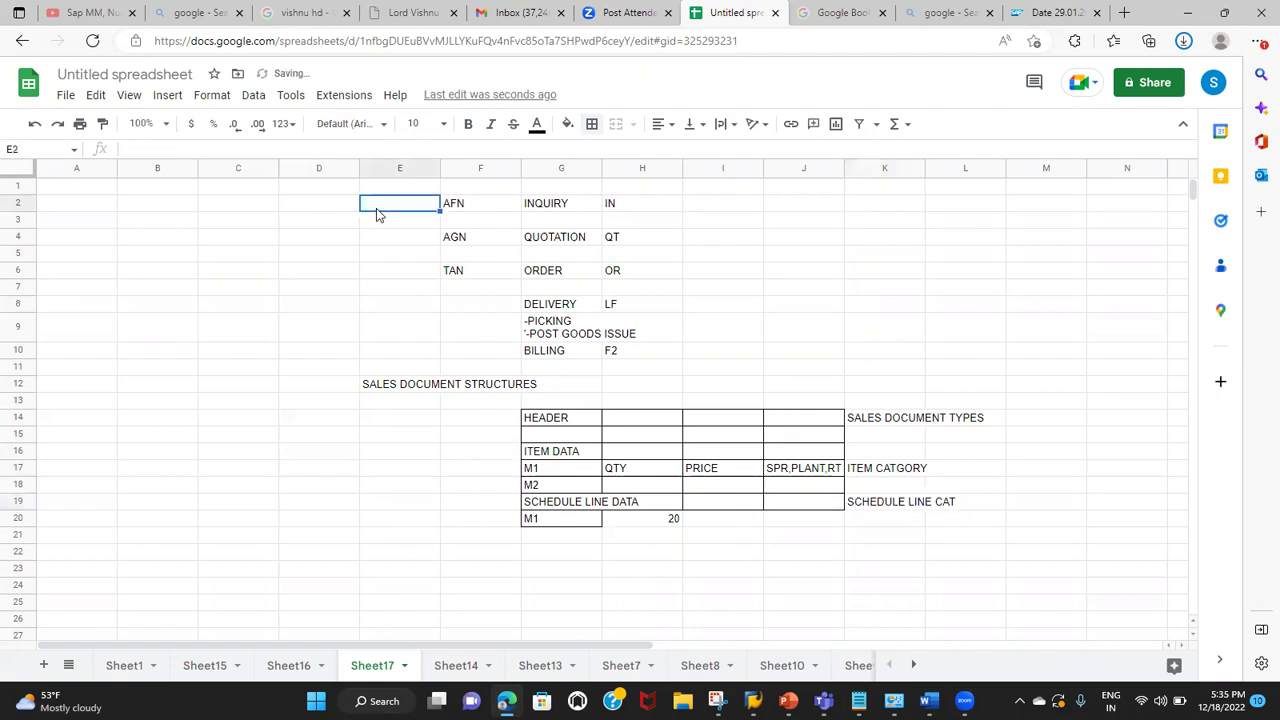
type("AT")
key("Return")
key("Down")
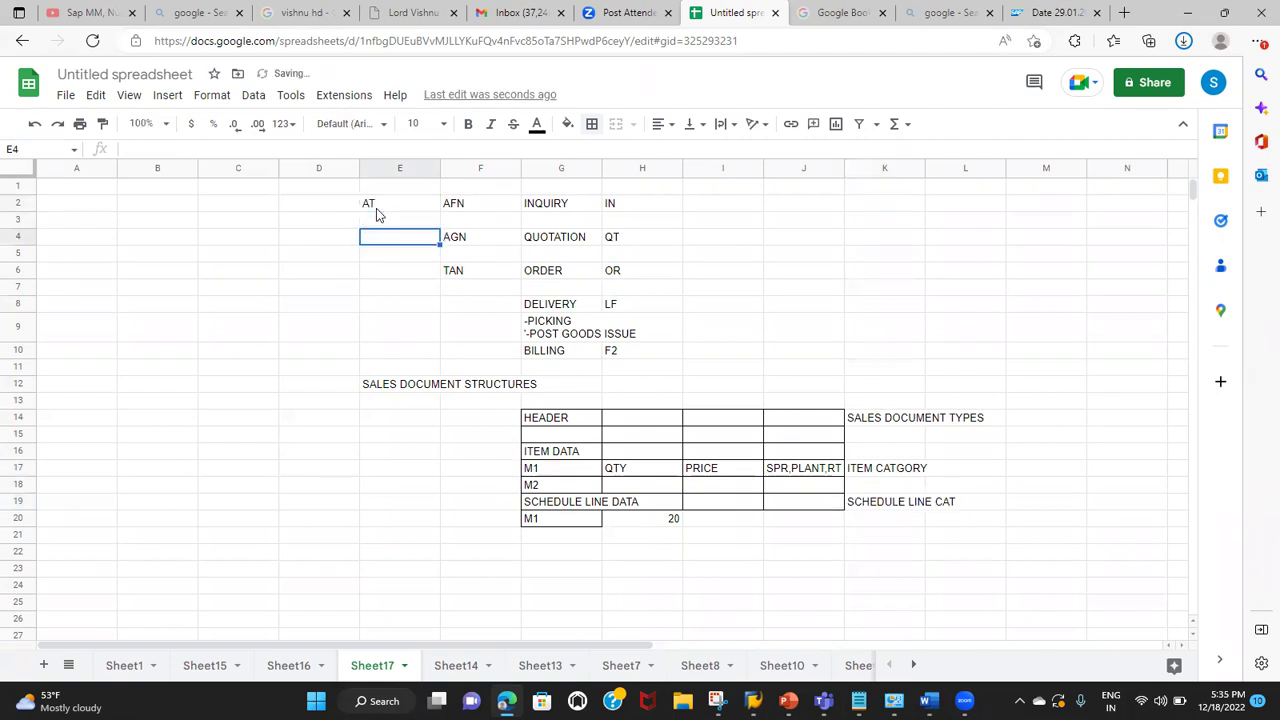
type("BN")
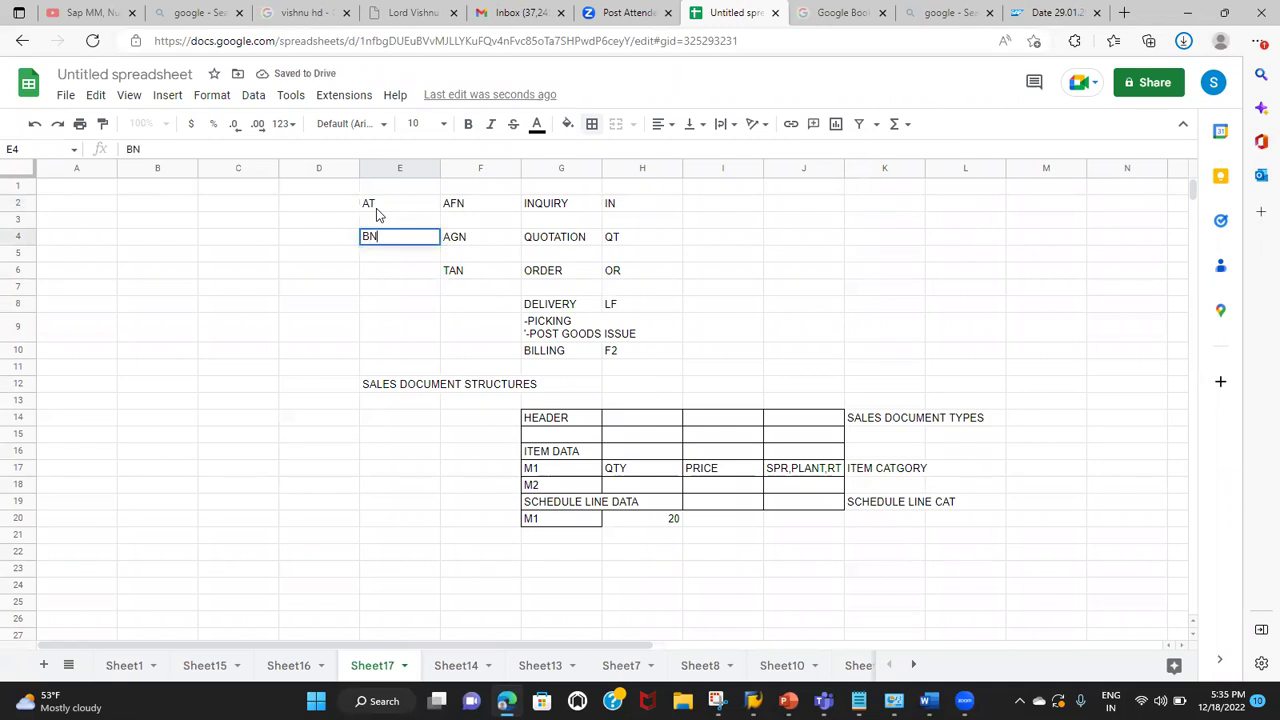
key("Return")
key("Down")
type("OR")
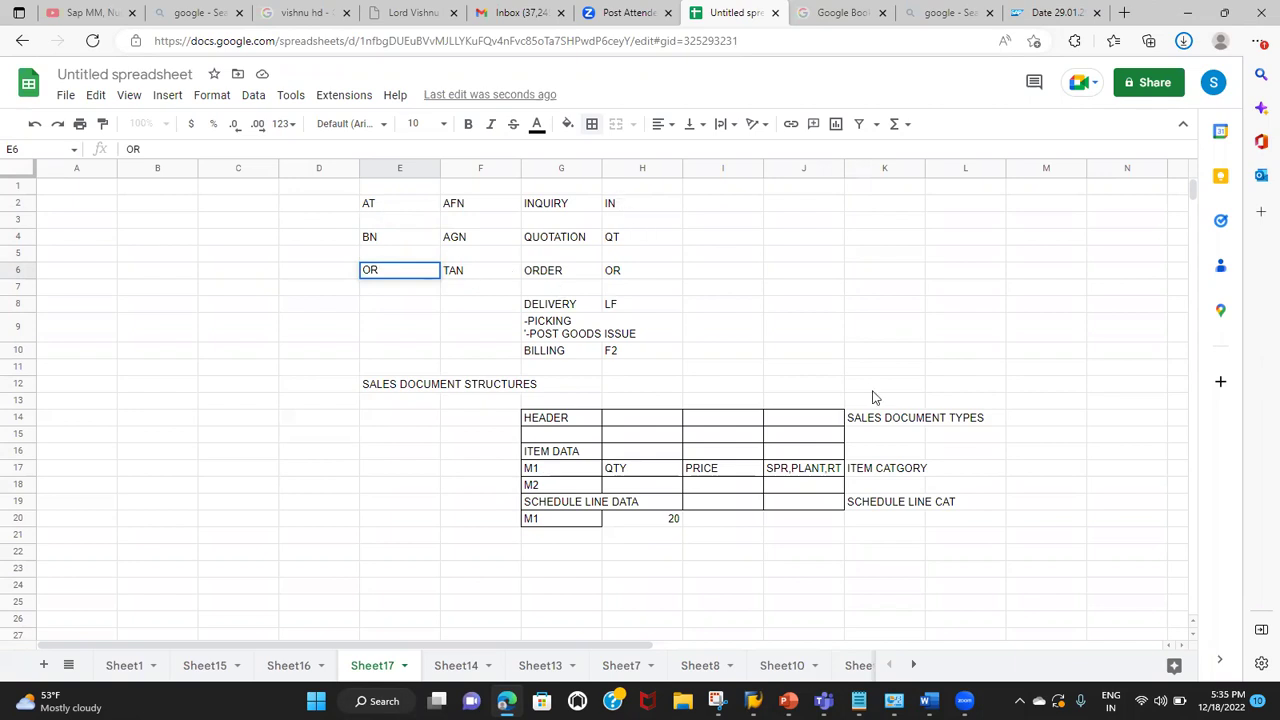
left_click(884, 420)
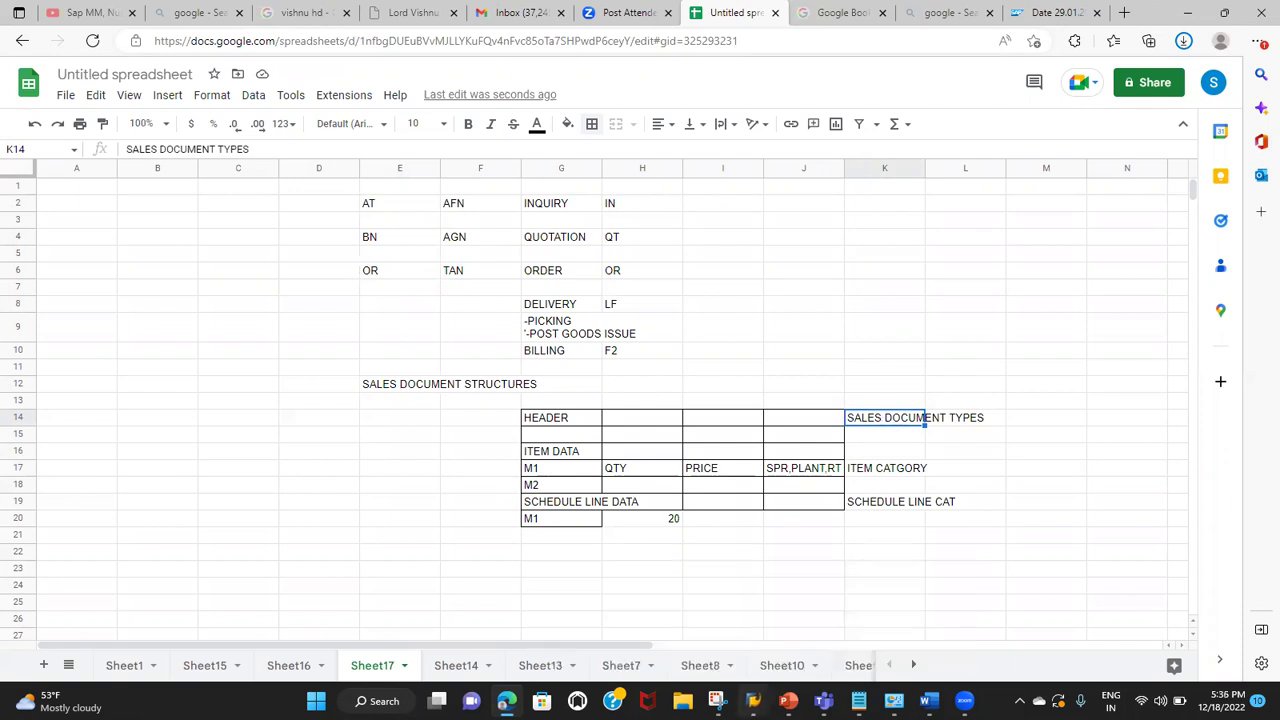
mouse_move(752, 700)
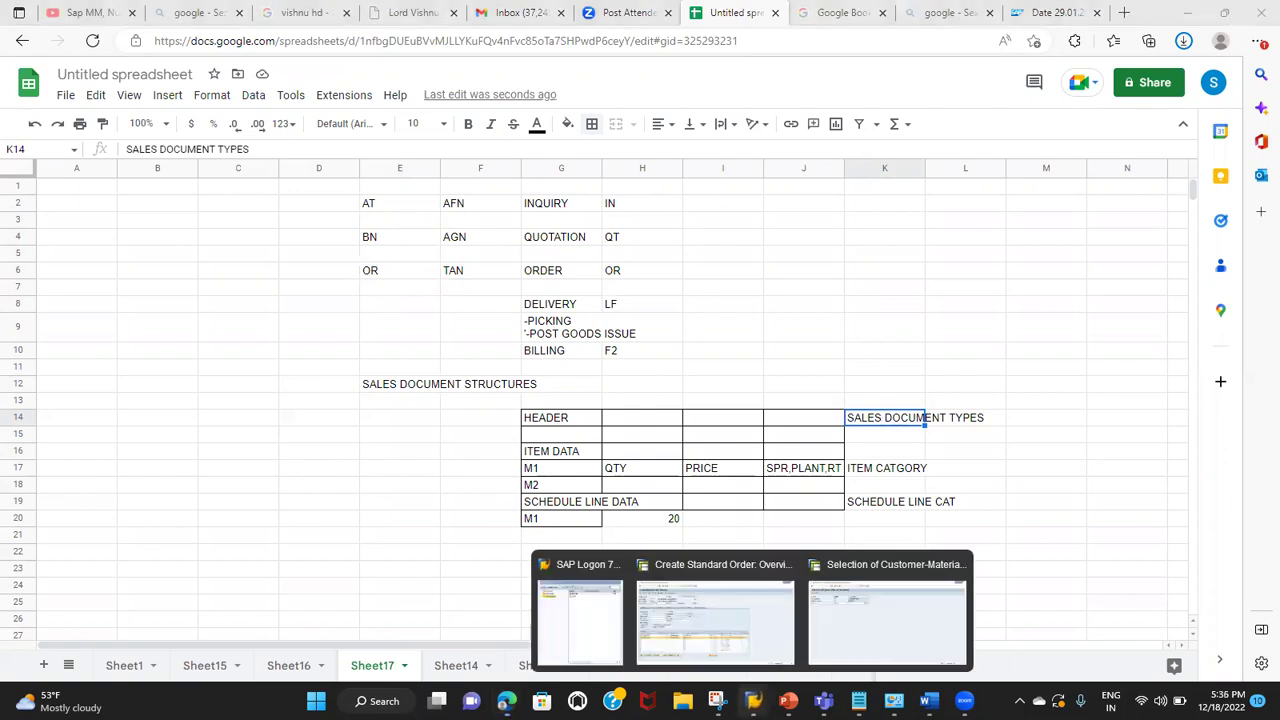
Step: Leave the standard sales order without saving and return to the SAP main menu
left_click(760, 627)
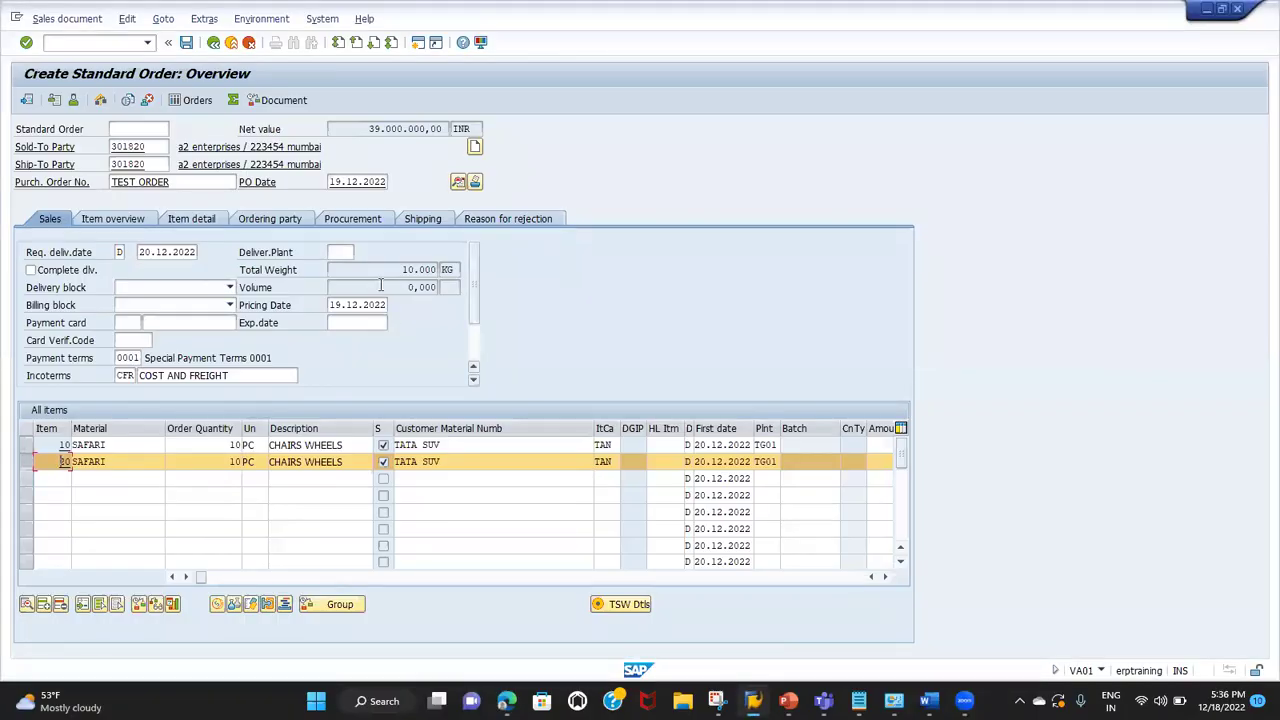
left_click(213, 43)
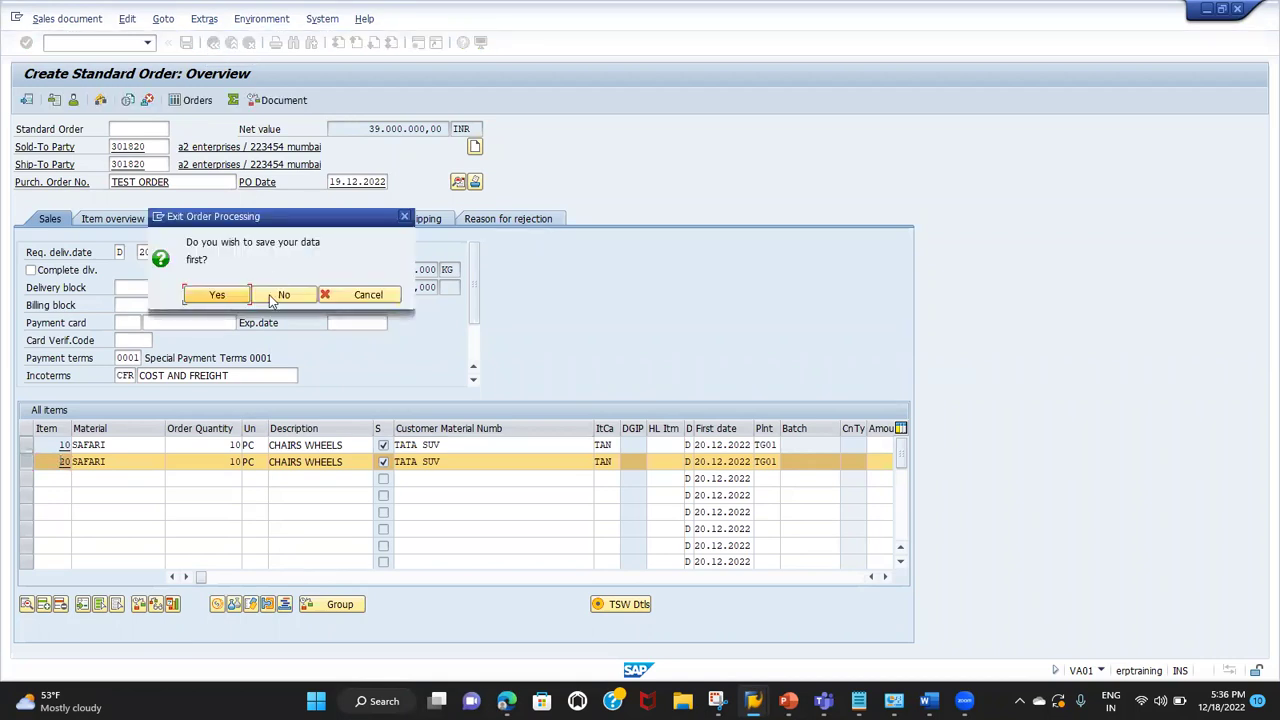
left_click(284, 294)
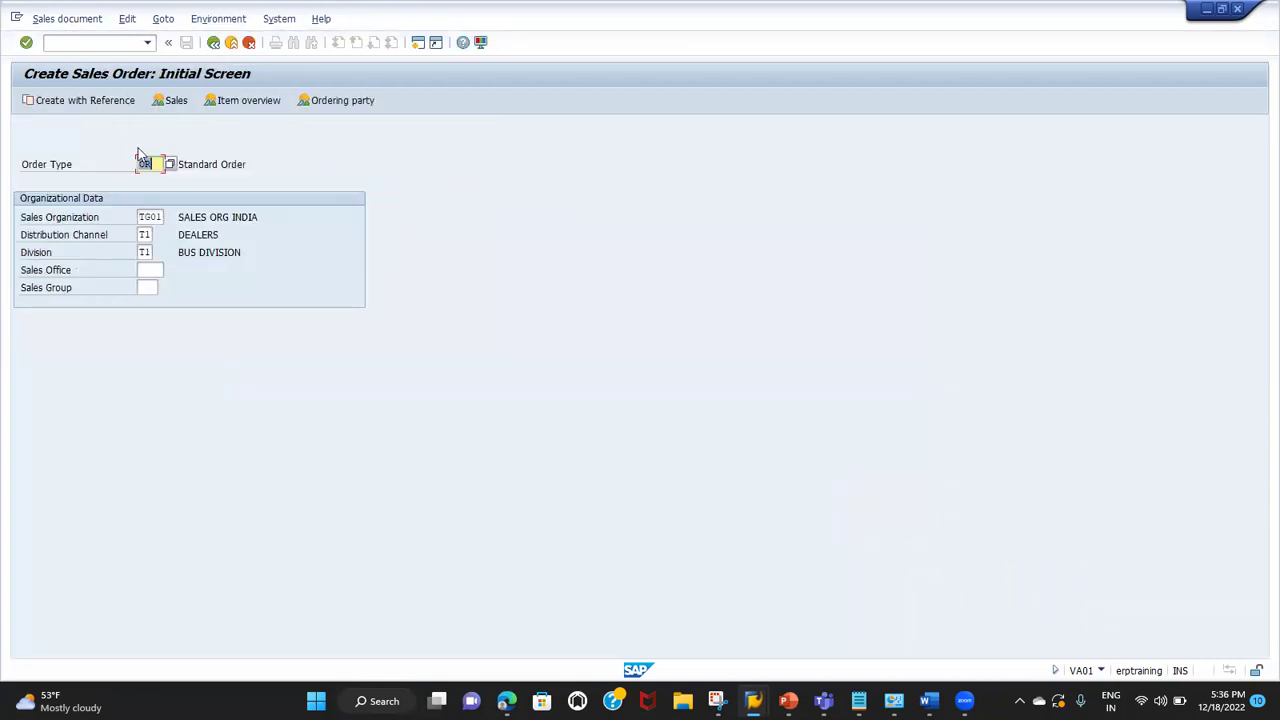
left_click(213, 43)
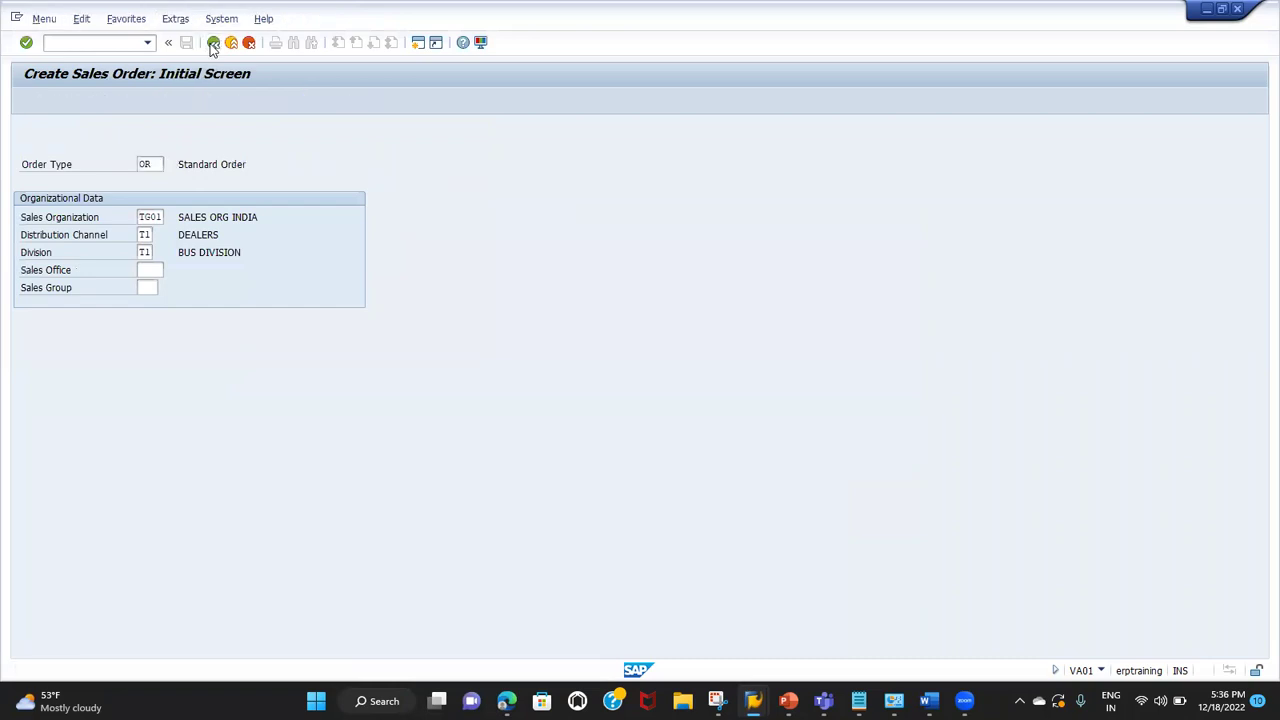
left_click(40, 216)
left_click(56, 244)
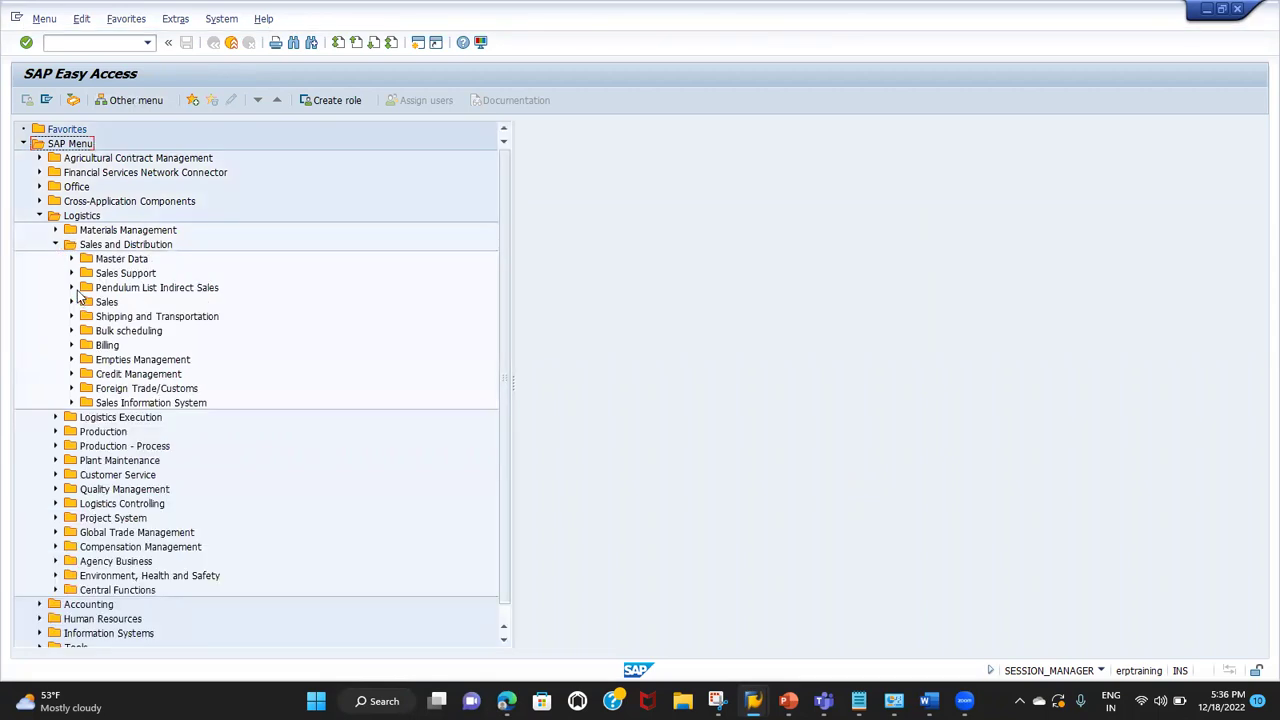
left_click(40, 216)
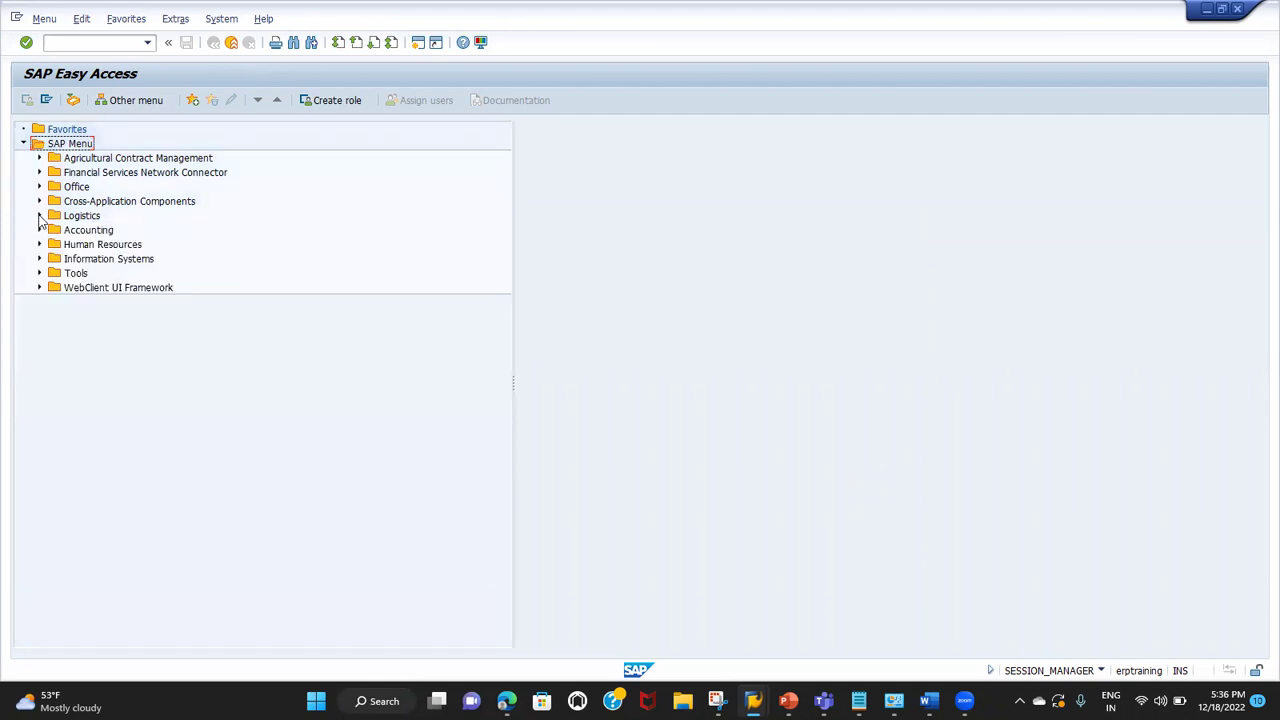
Step: Start SPRO and expand Sales and Distribution in the SAP Reference IMG
left_click(53, 44)
type("SPRO")
key("Return")
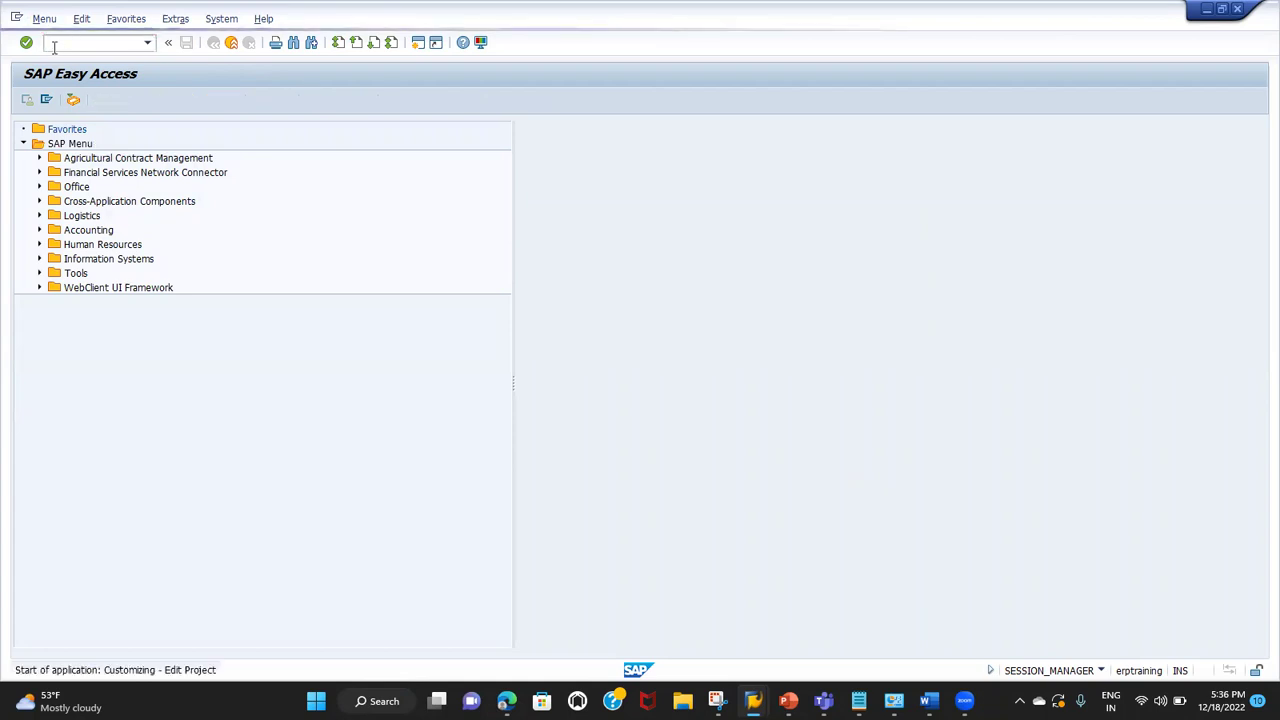
left_click(114, 100)
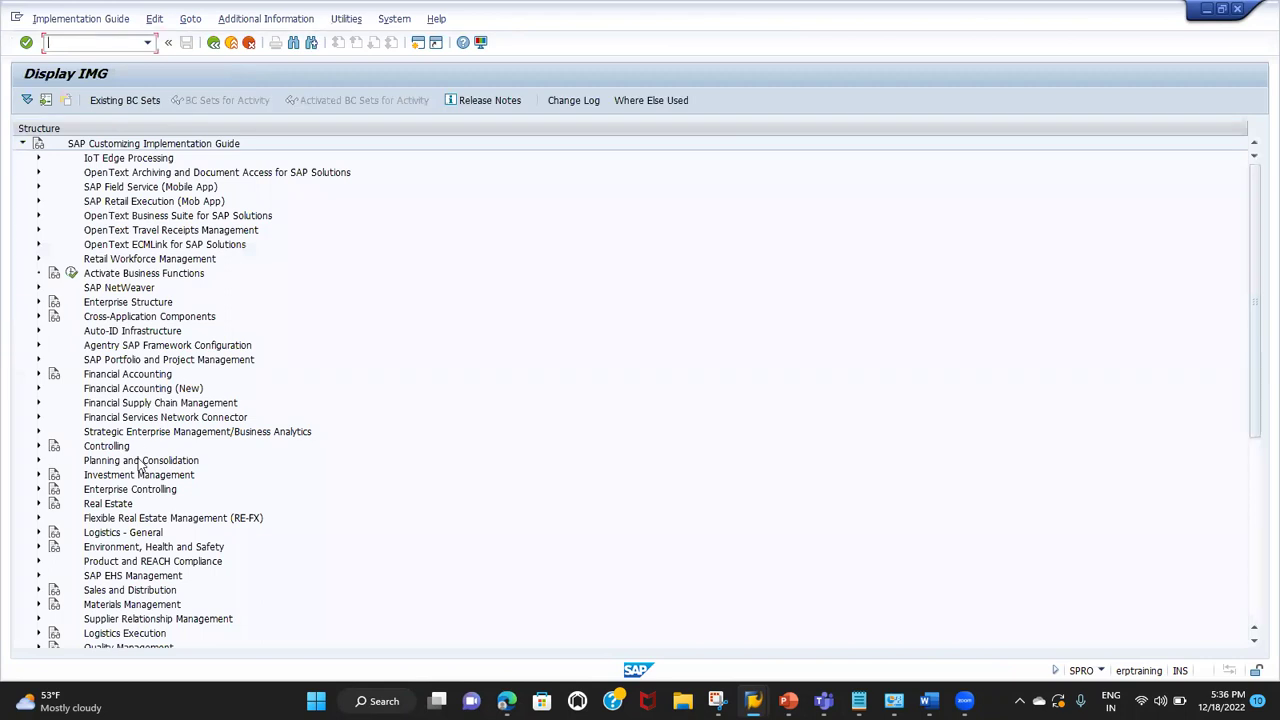
left_click(38, 591)
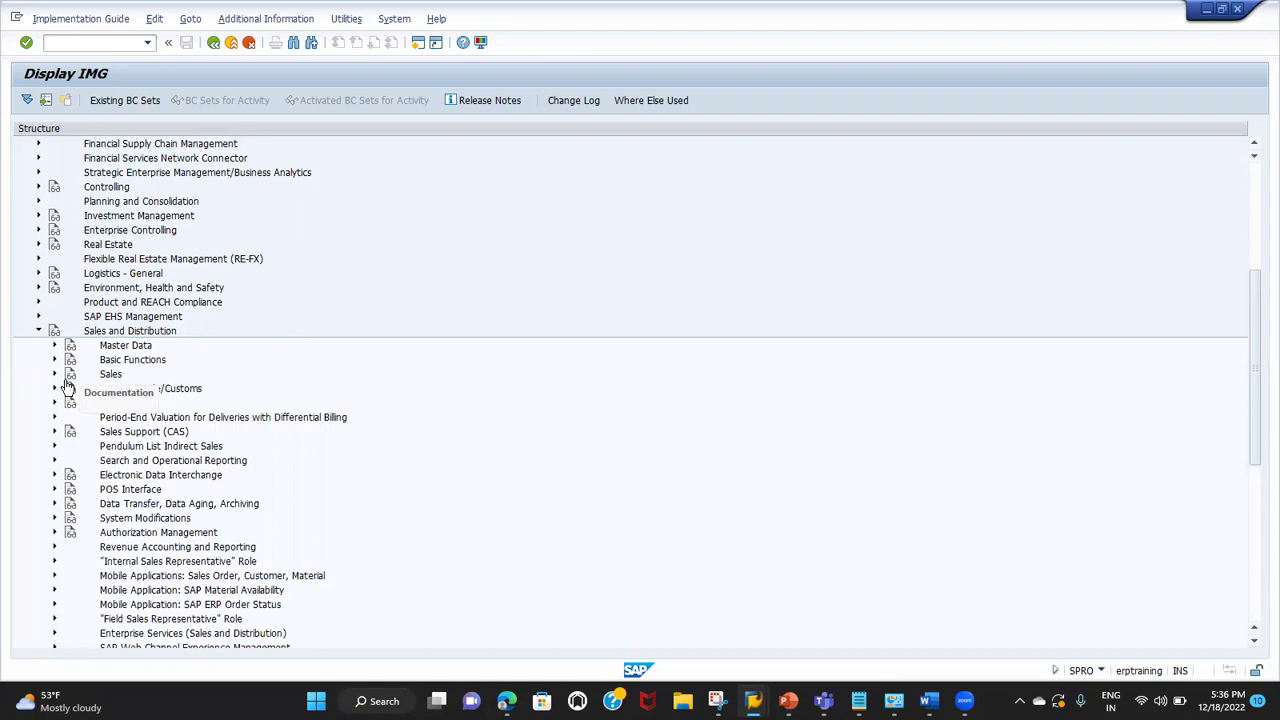
left_click(54, 388)
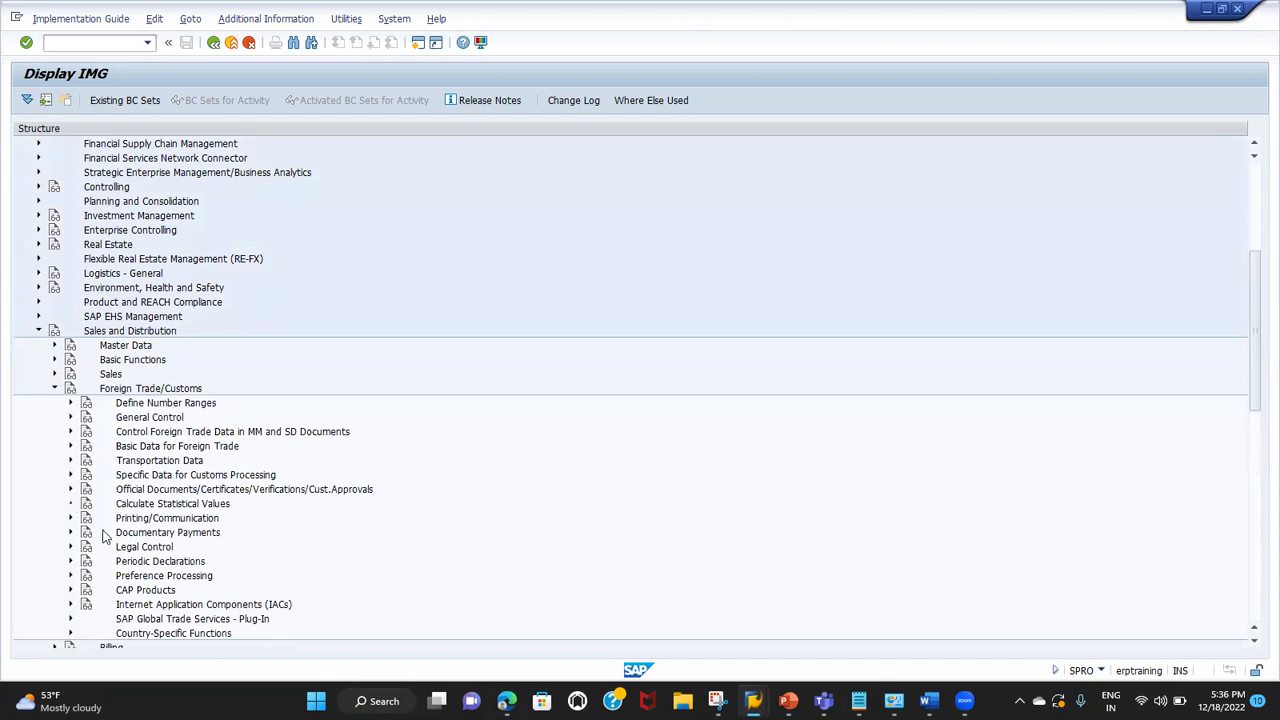
scroll(103, 537, "down", 3)
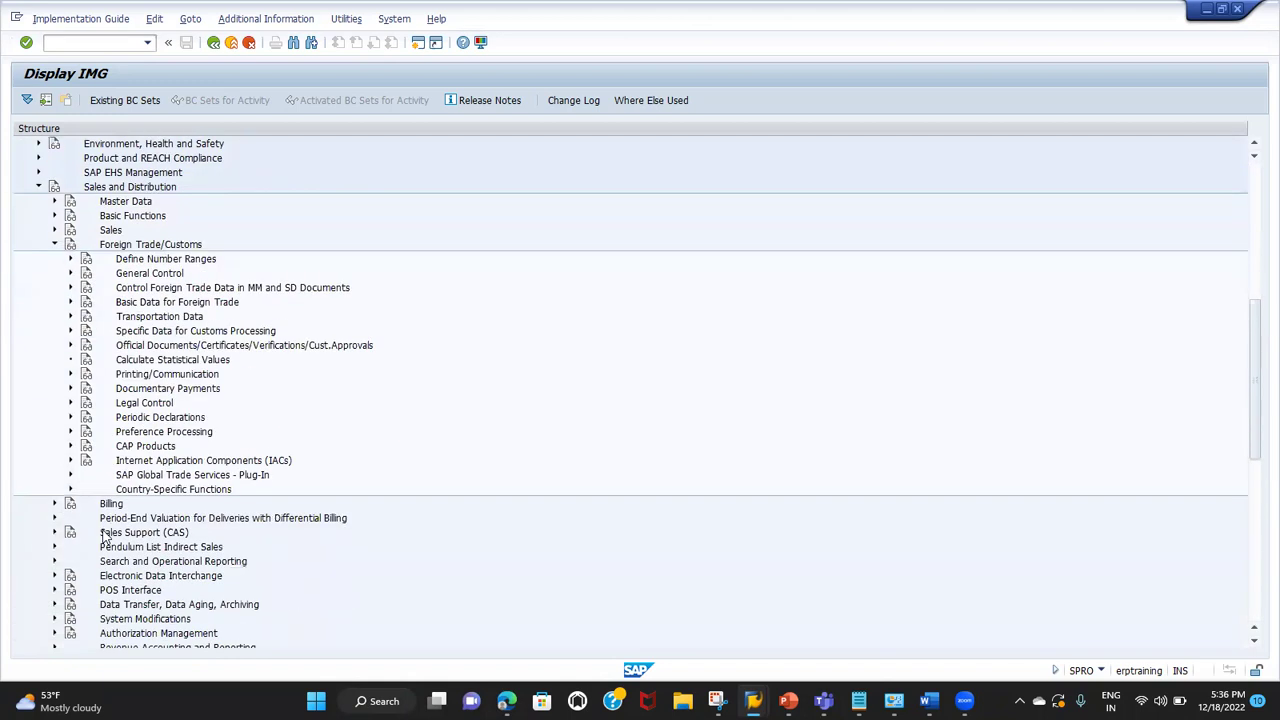
scroll(103, 537, "up", 3)
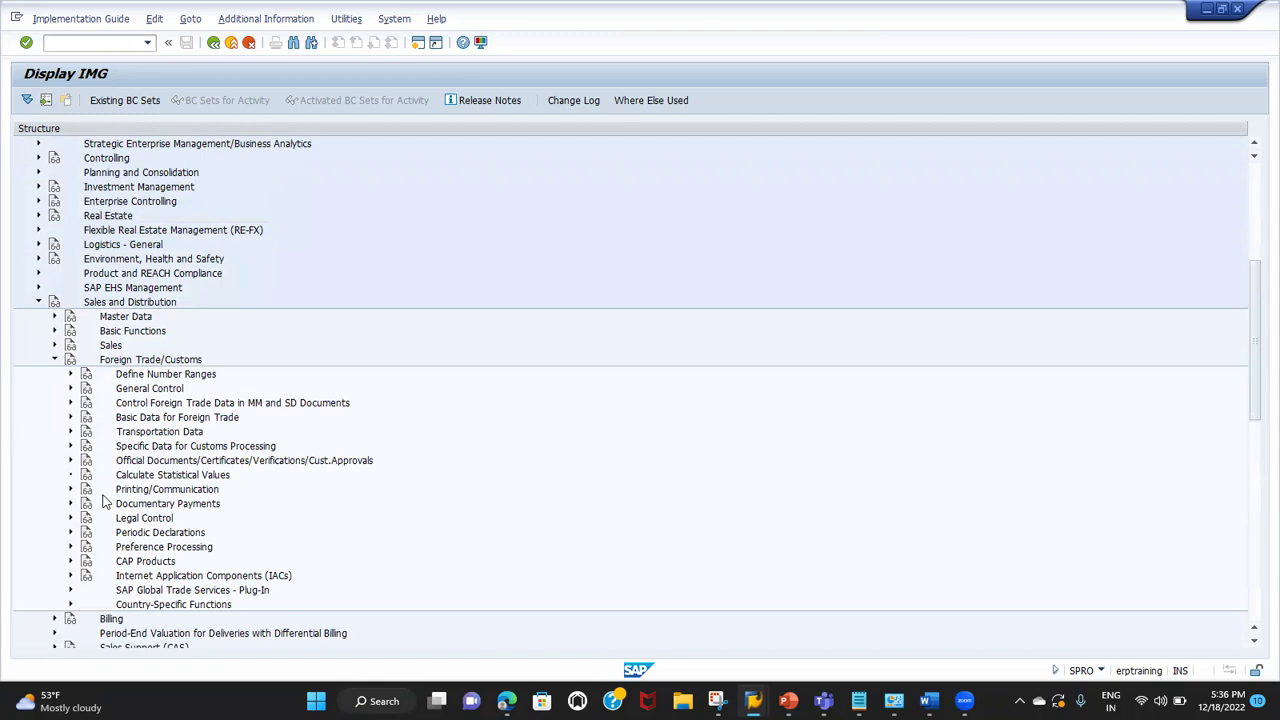
left_click(55, 359)
Step: Run Define Sales Document Types under Sales > Sales Documents > Sales Document Header
left_click(54, 346)
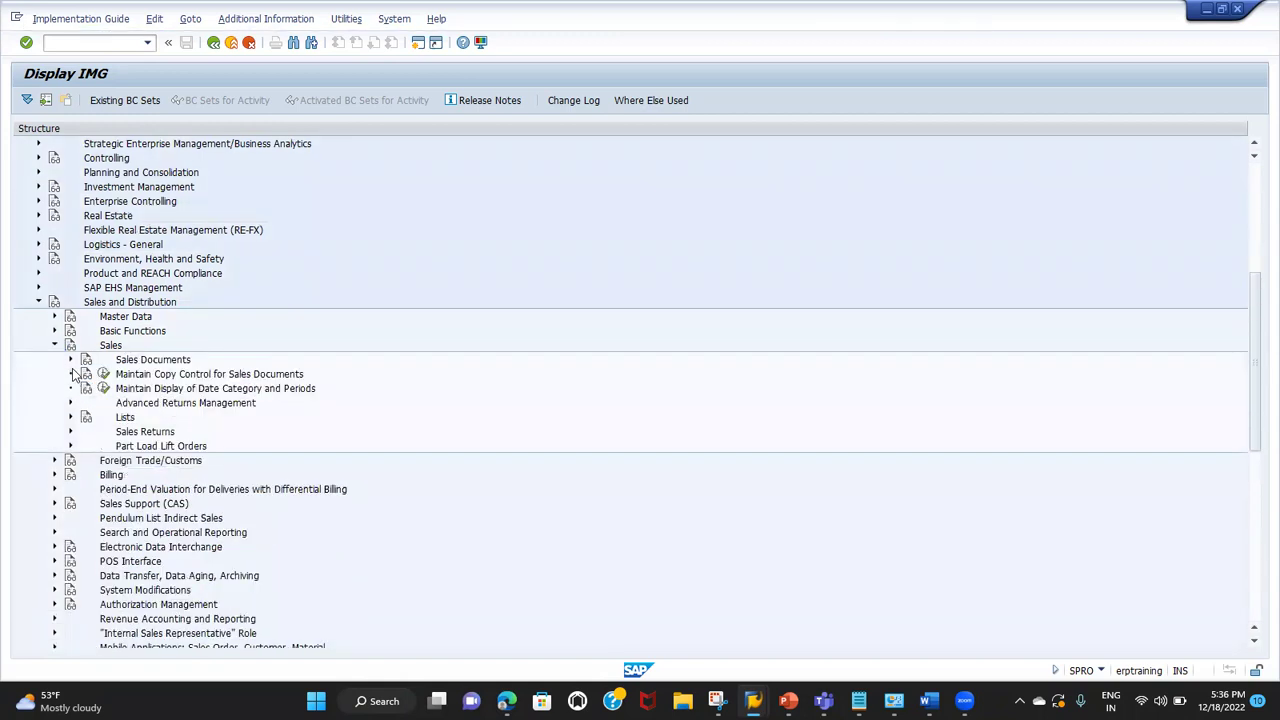
left_click(71, 359)
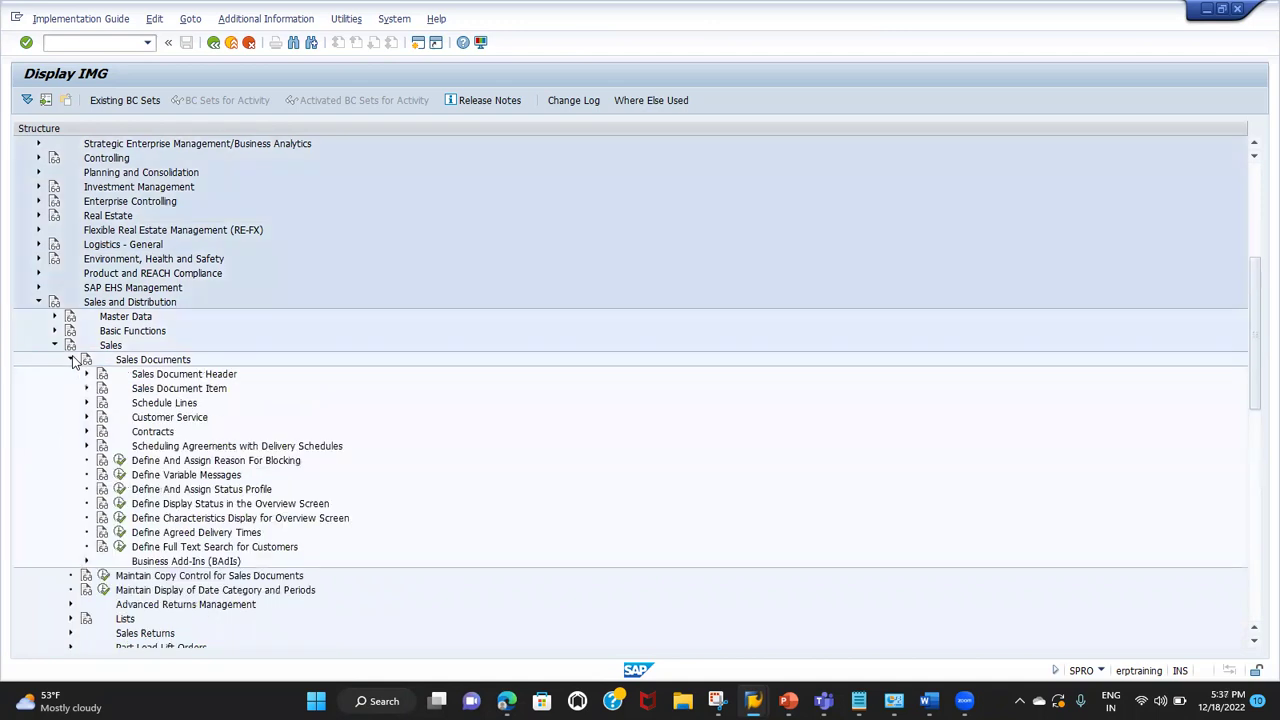
left_click(86, 374)
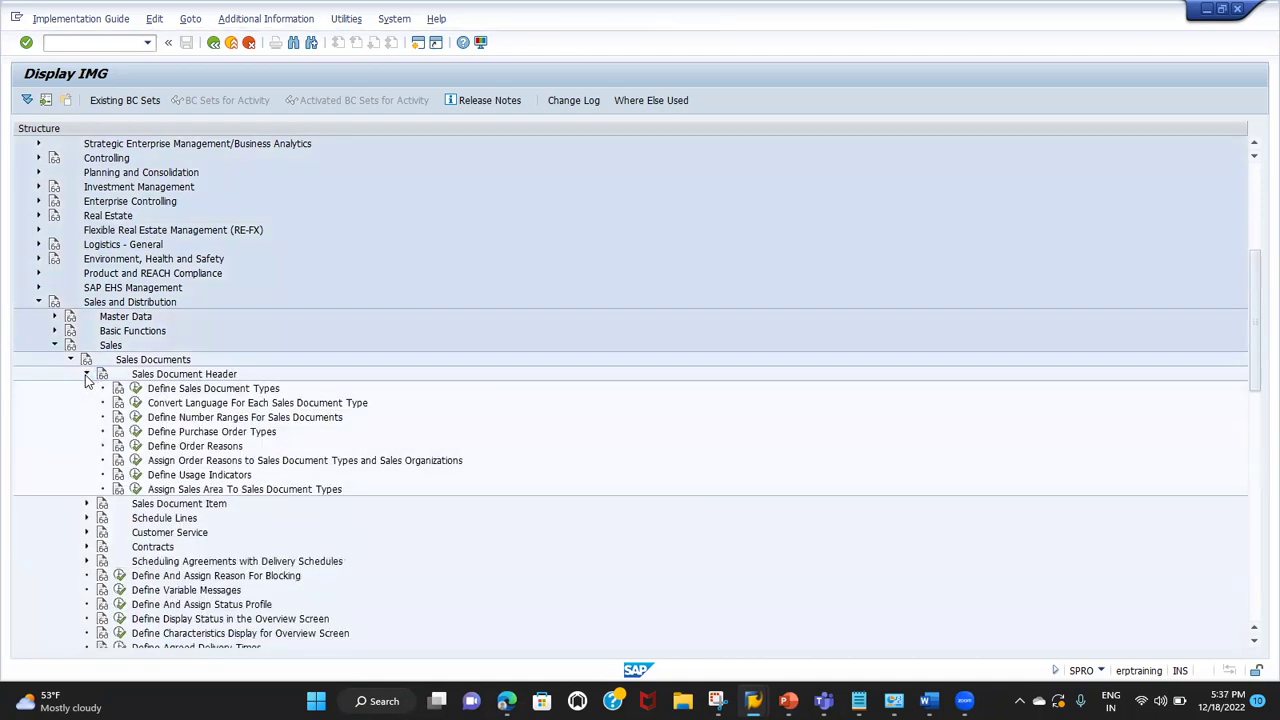
left_click(192, 389)
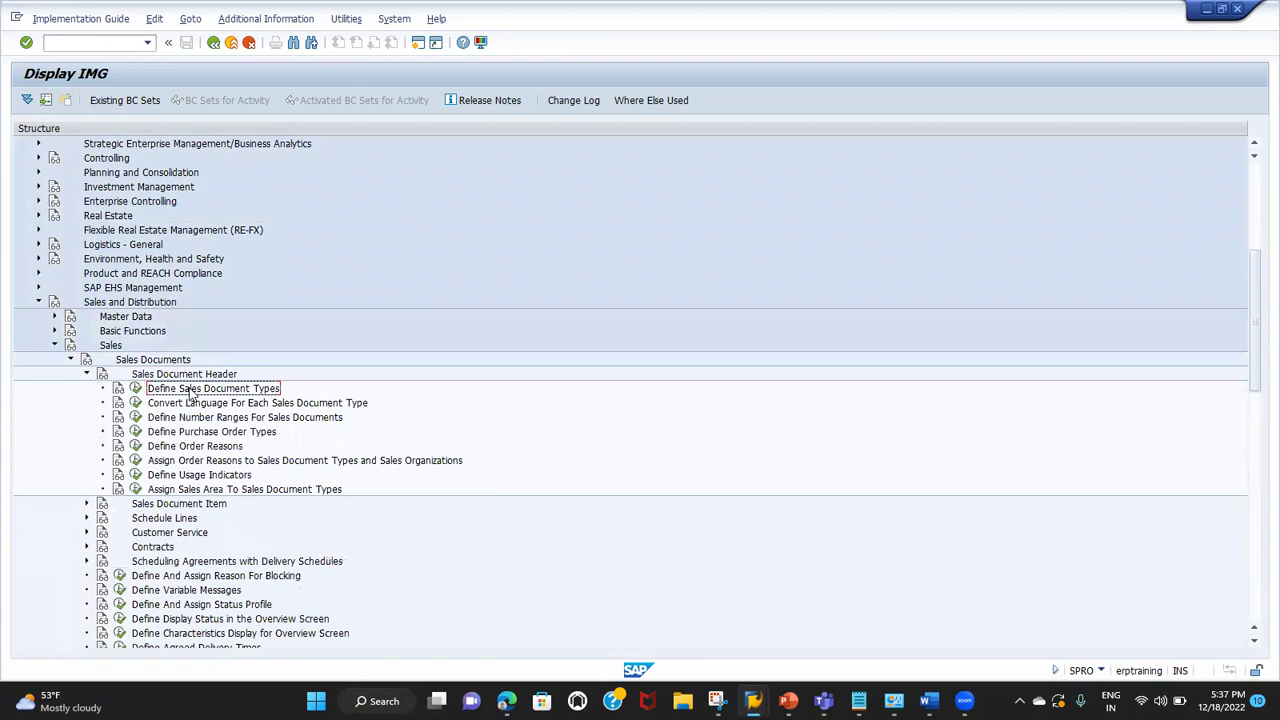
left_click(136, 389)
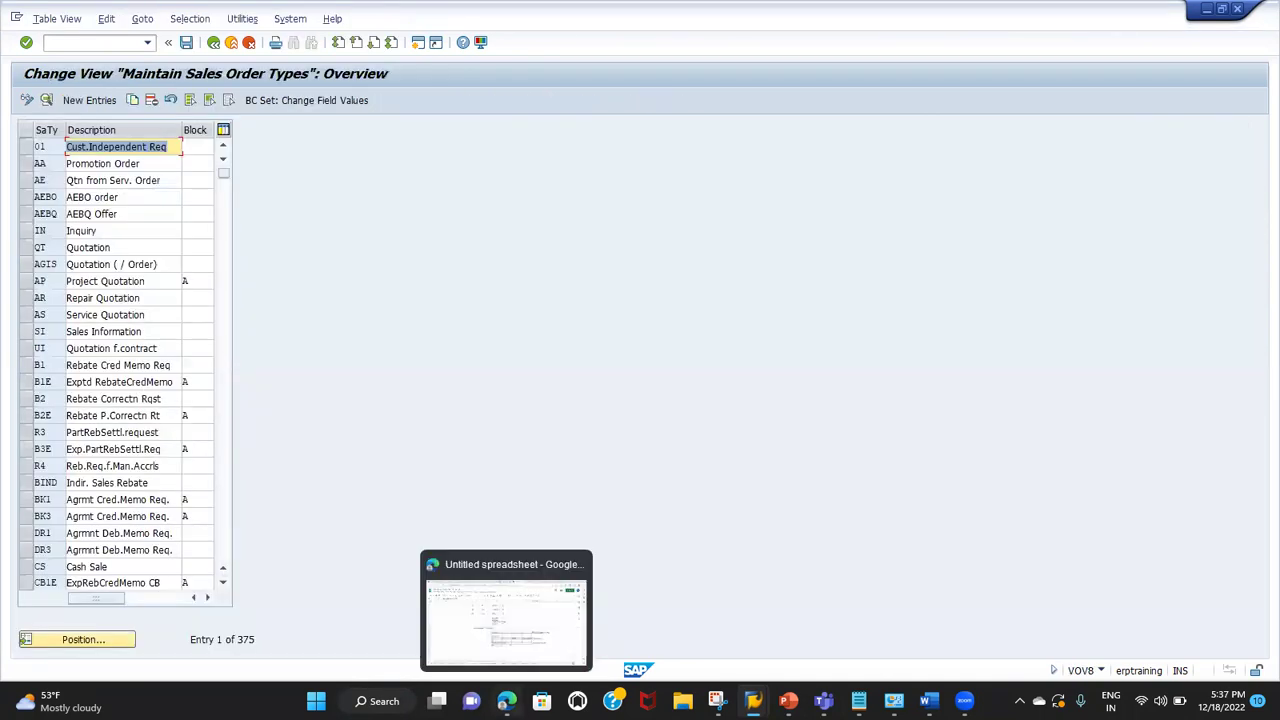
left_click(507, 700)
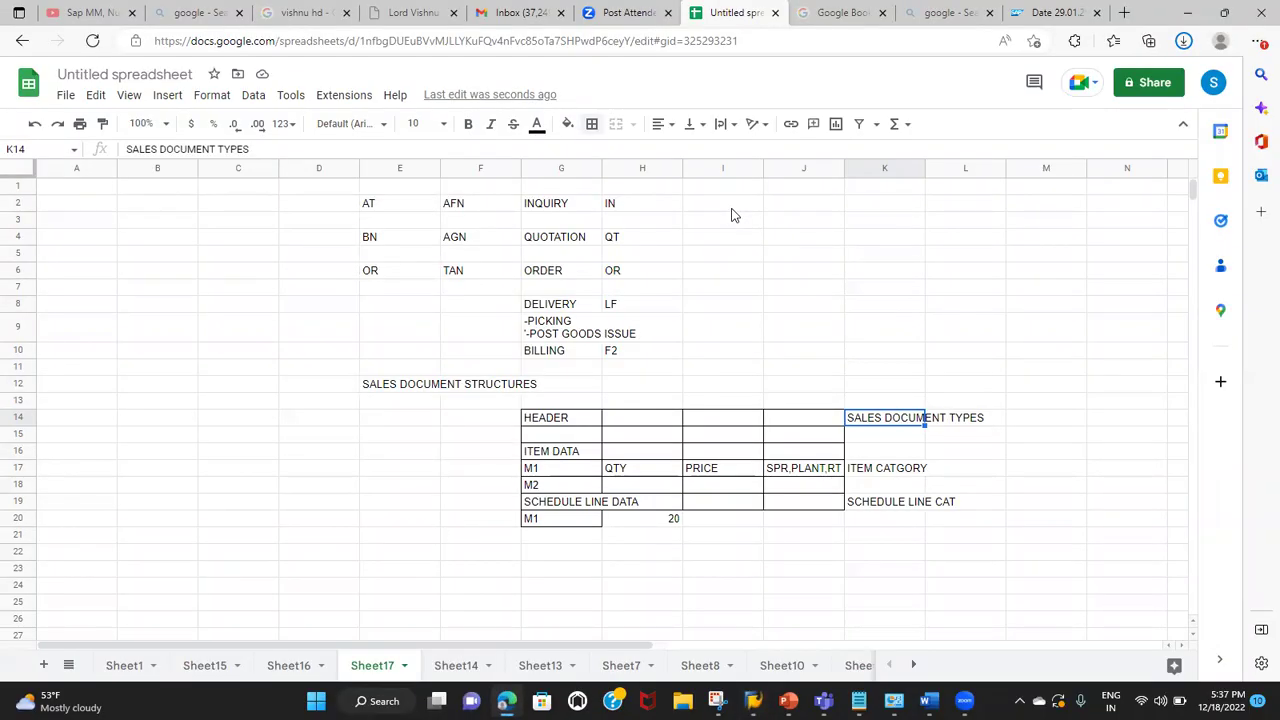
Step: Note VOV8 in cell I6 beside ORDER / OR and switch back to SAP GUI
left_click(716, 272)
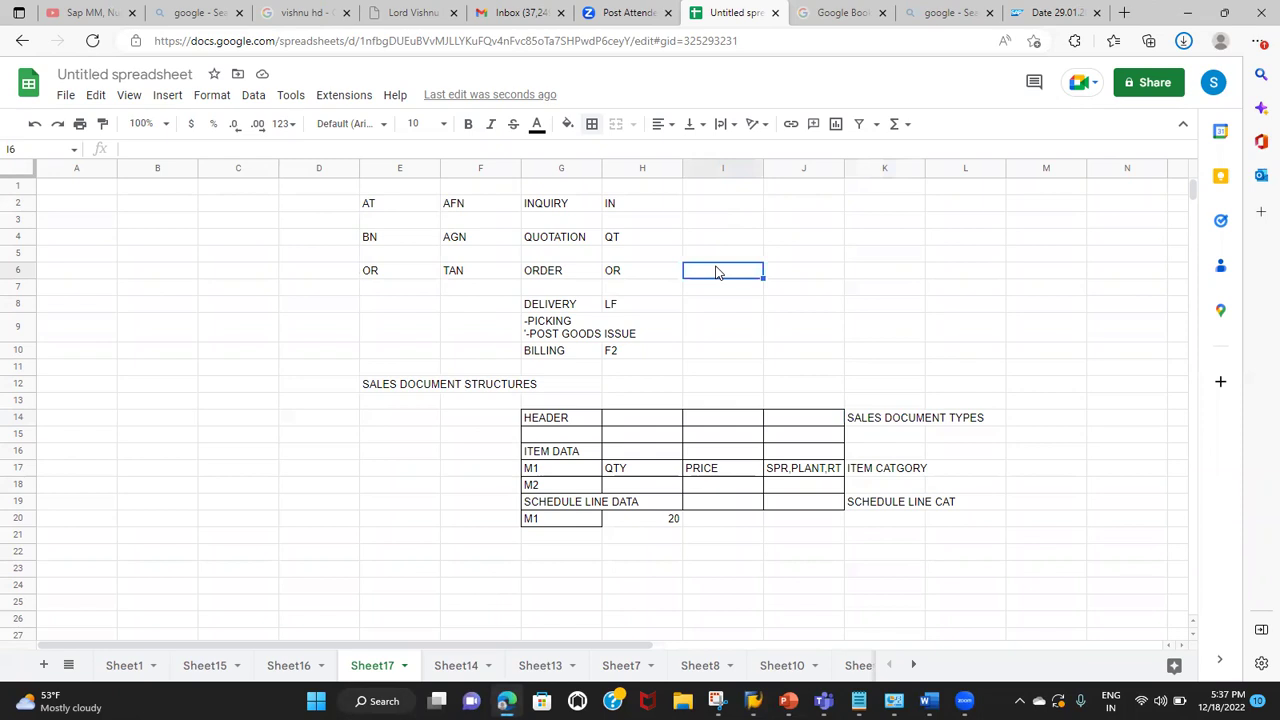
type("VOV8")
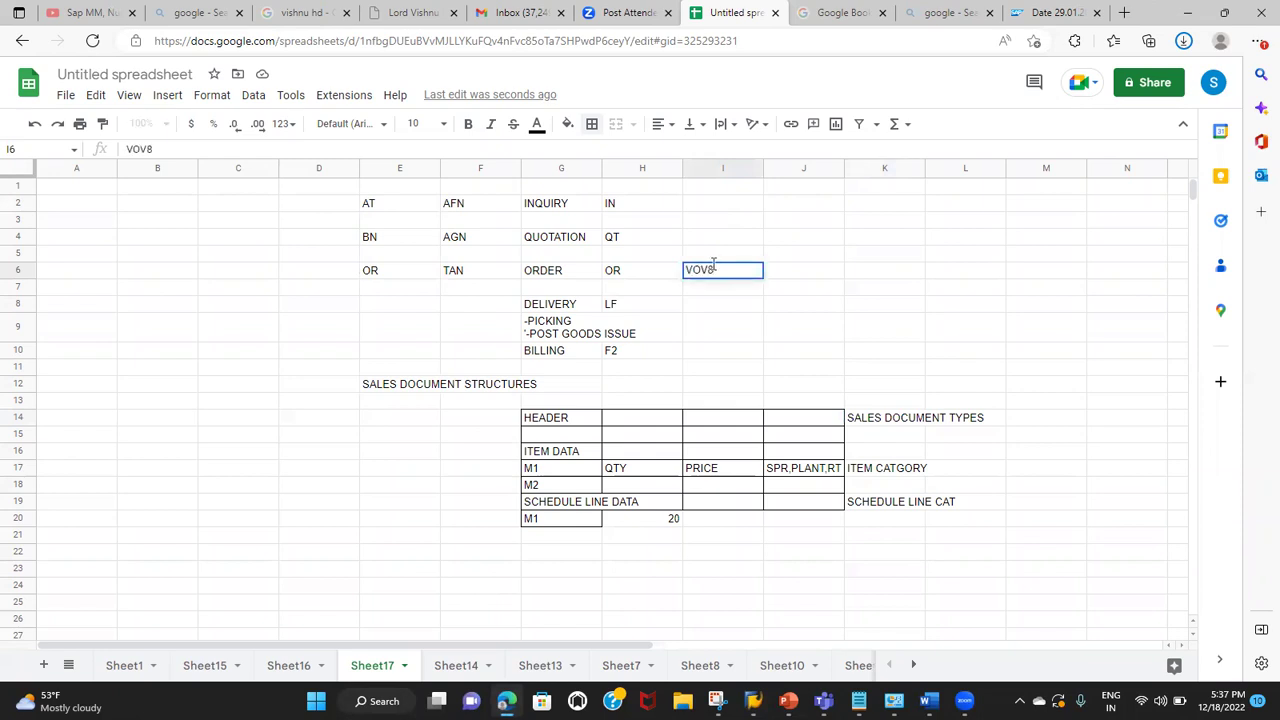
key("alt+Tab")
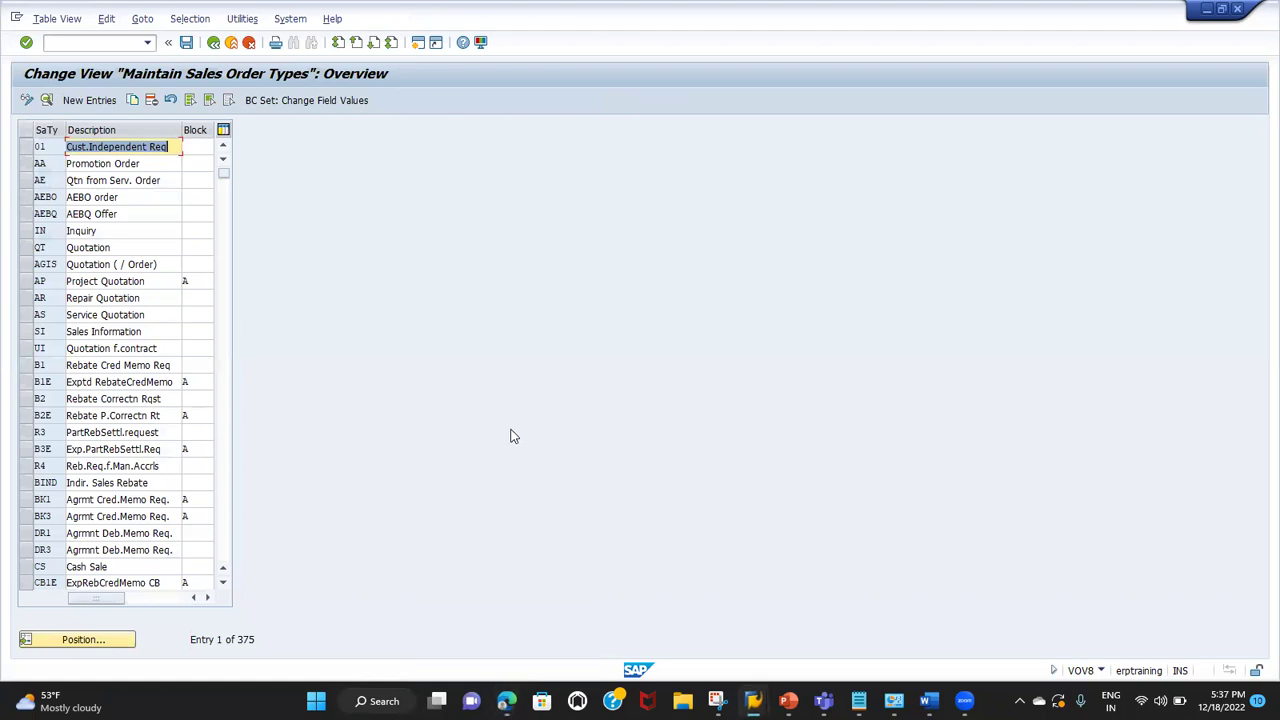
Step: Position the sales order types list on OR and select the Standard Order row
left_click(66, 640)
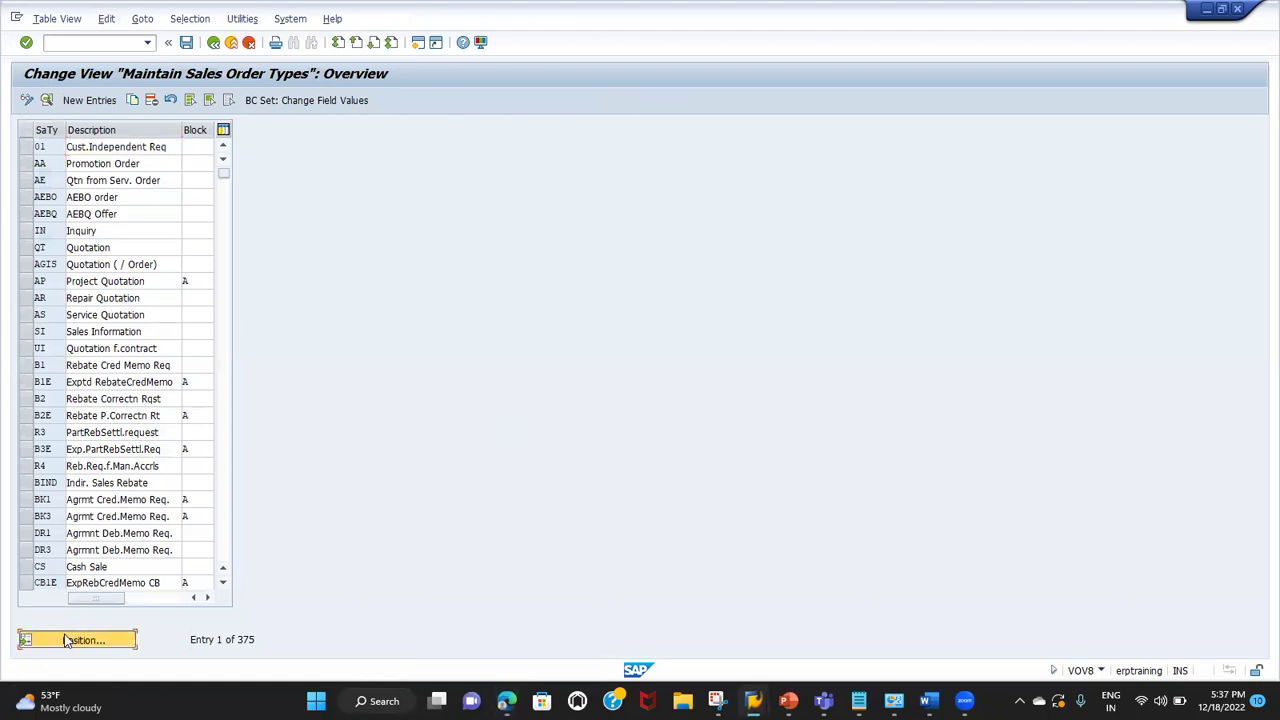
type("OR")
key("Return")
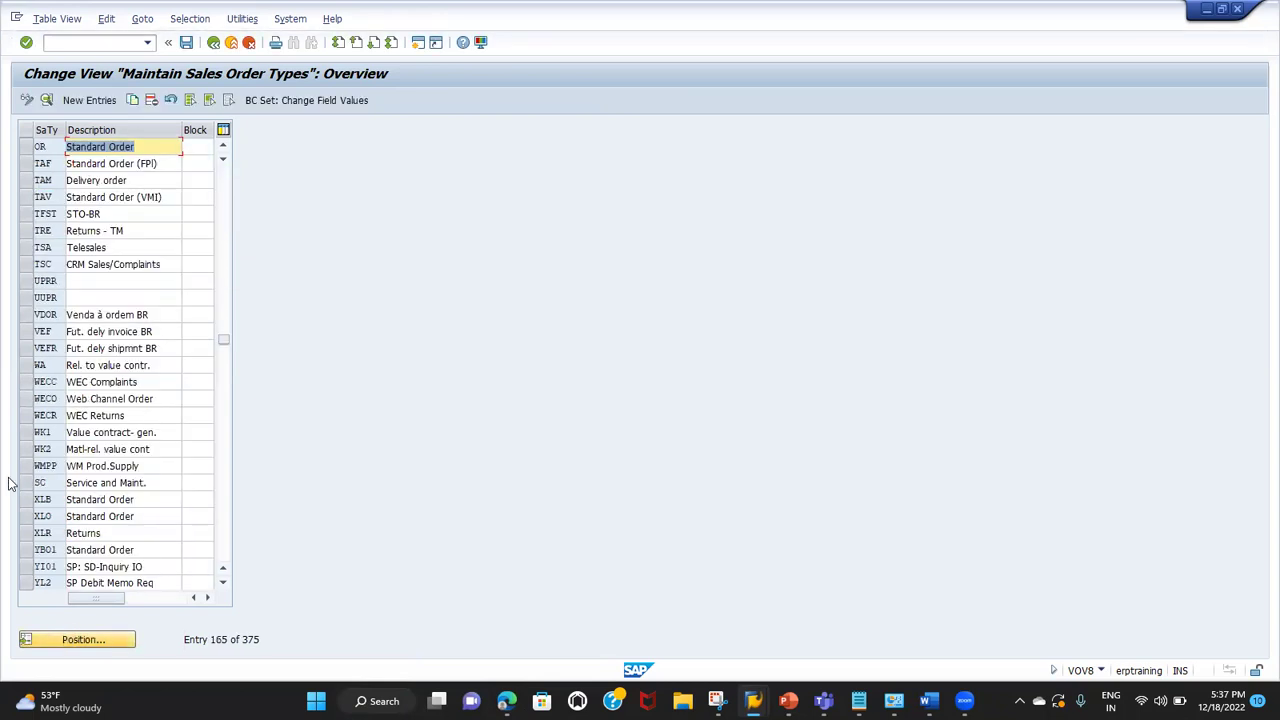
left_click(28, 148)
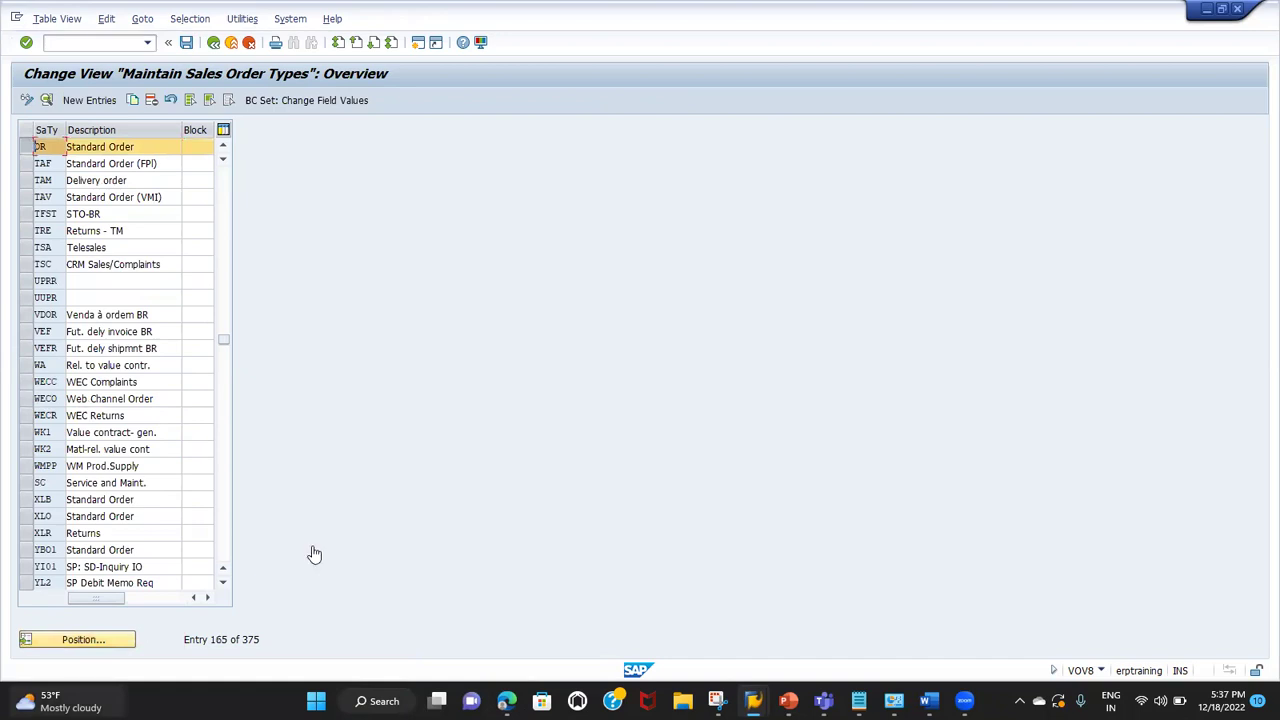
key("super+w")
left_click(861, 442)
Step: Position the list on IN and select both the Inquiry and QT Quotation rows
left_click(112, 638)
type("I")
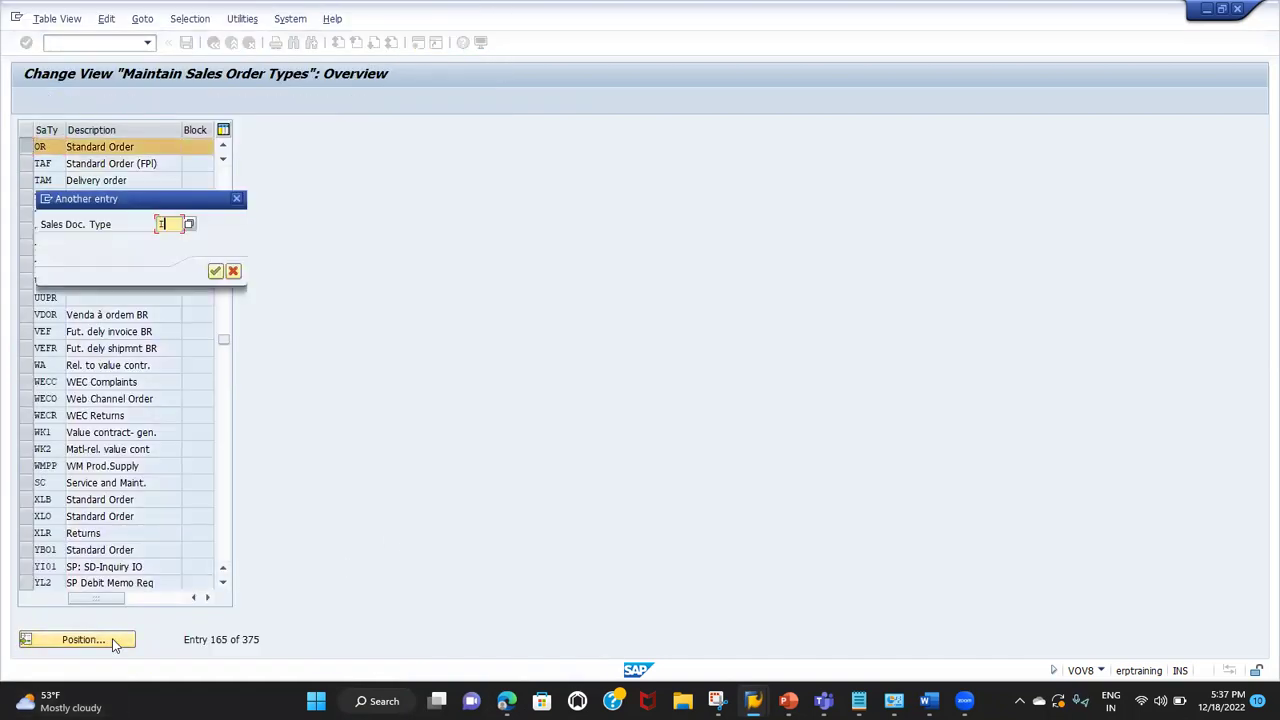
type("N")
key("Return")
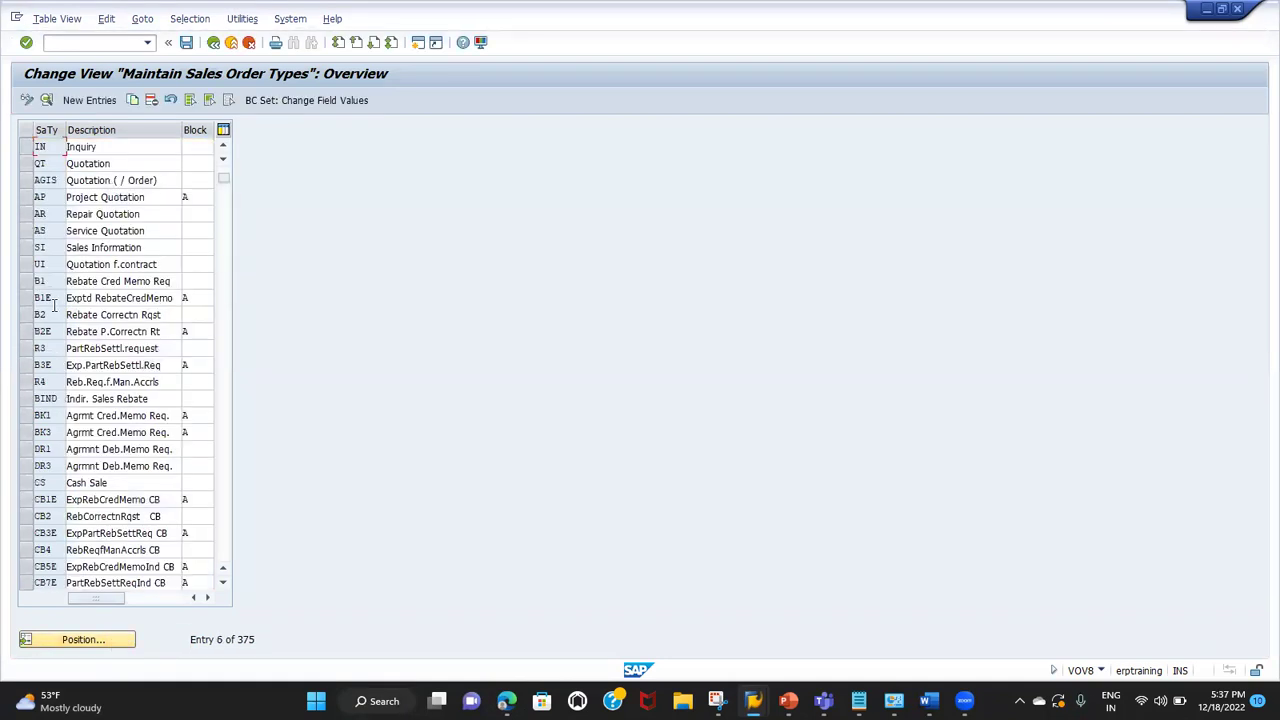
left_click(26, 147)
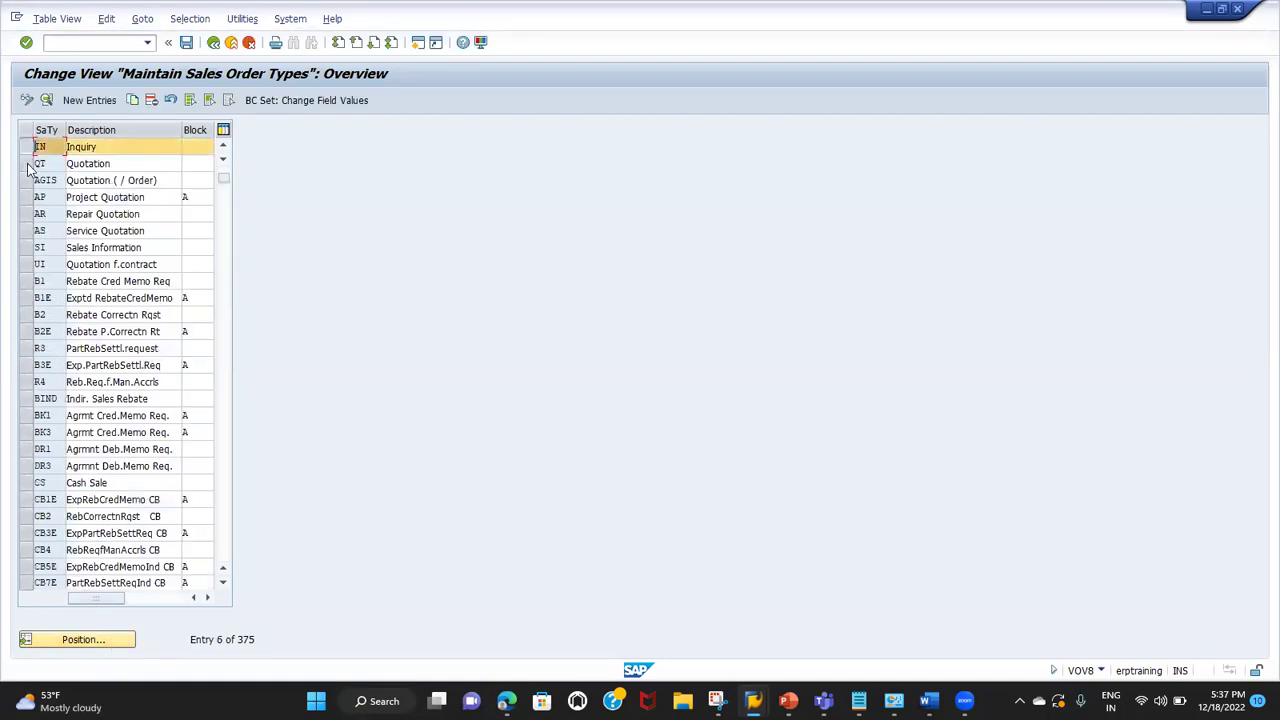
left_click(27, 164)
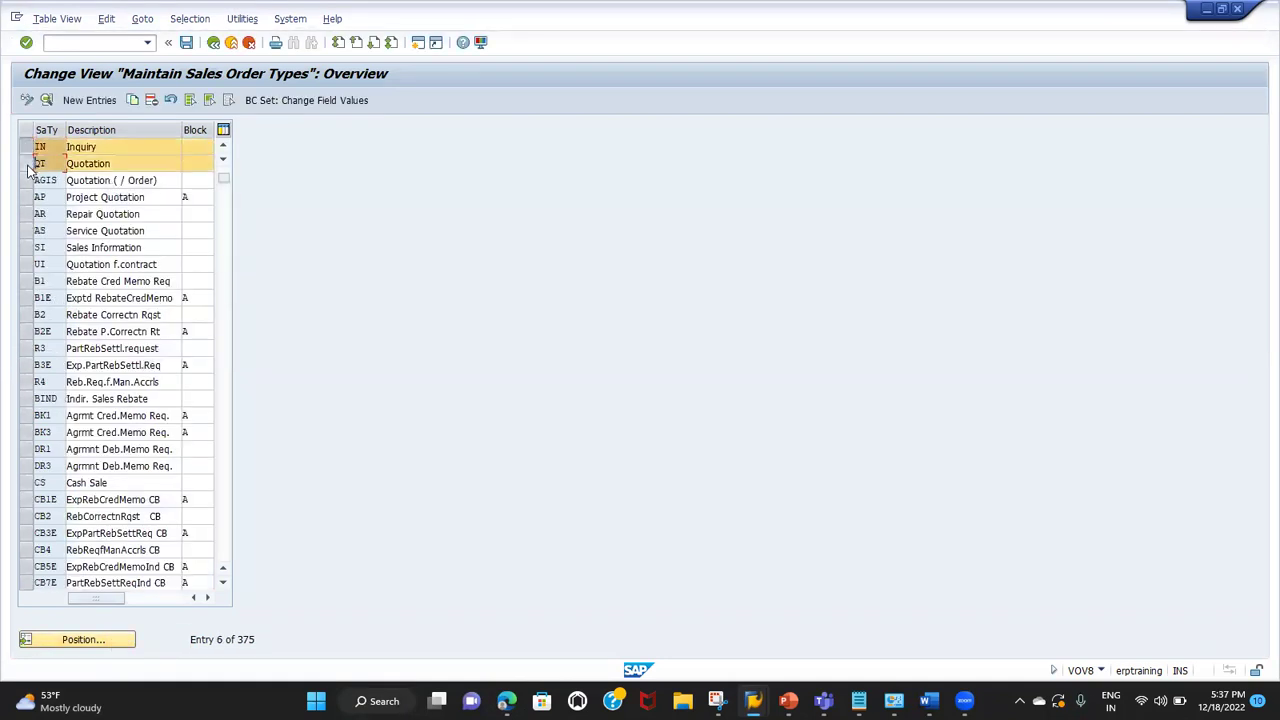
Step: Step through the order type details to Standard Order and list its SD document category options with F4
left_click(46, 101)
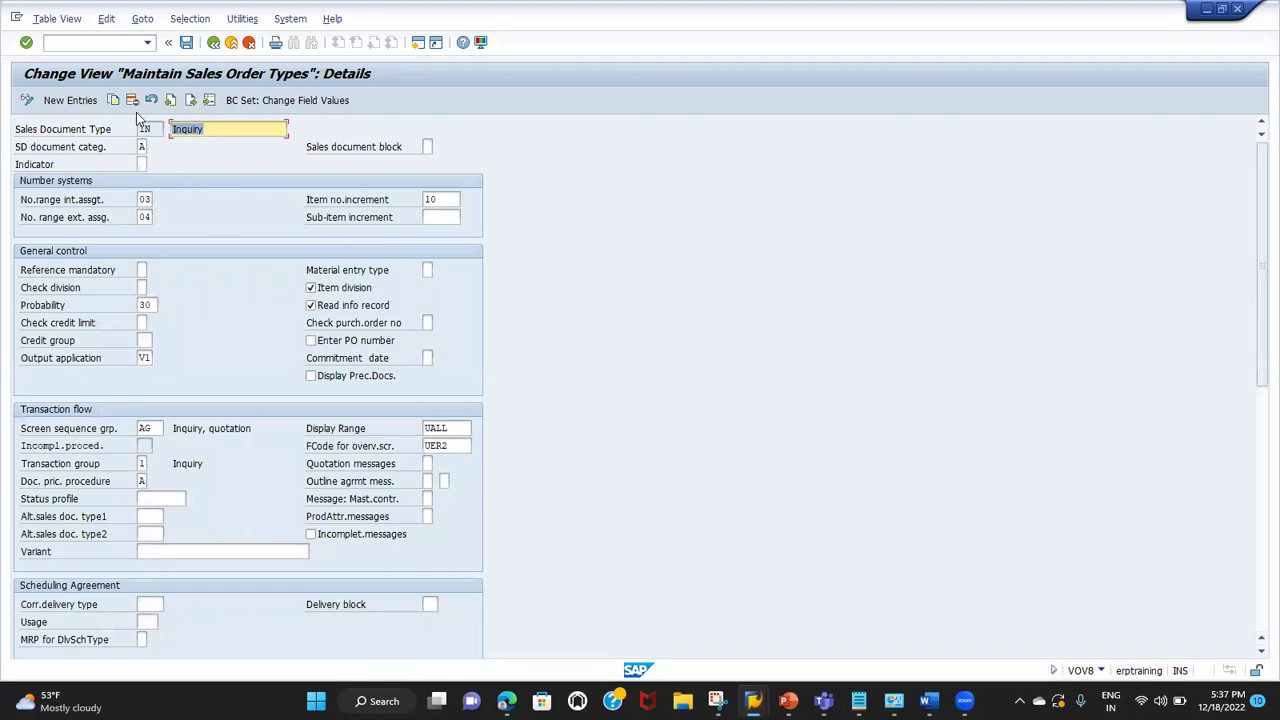
left_click(191, 101)
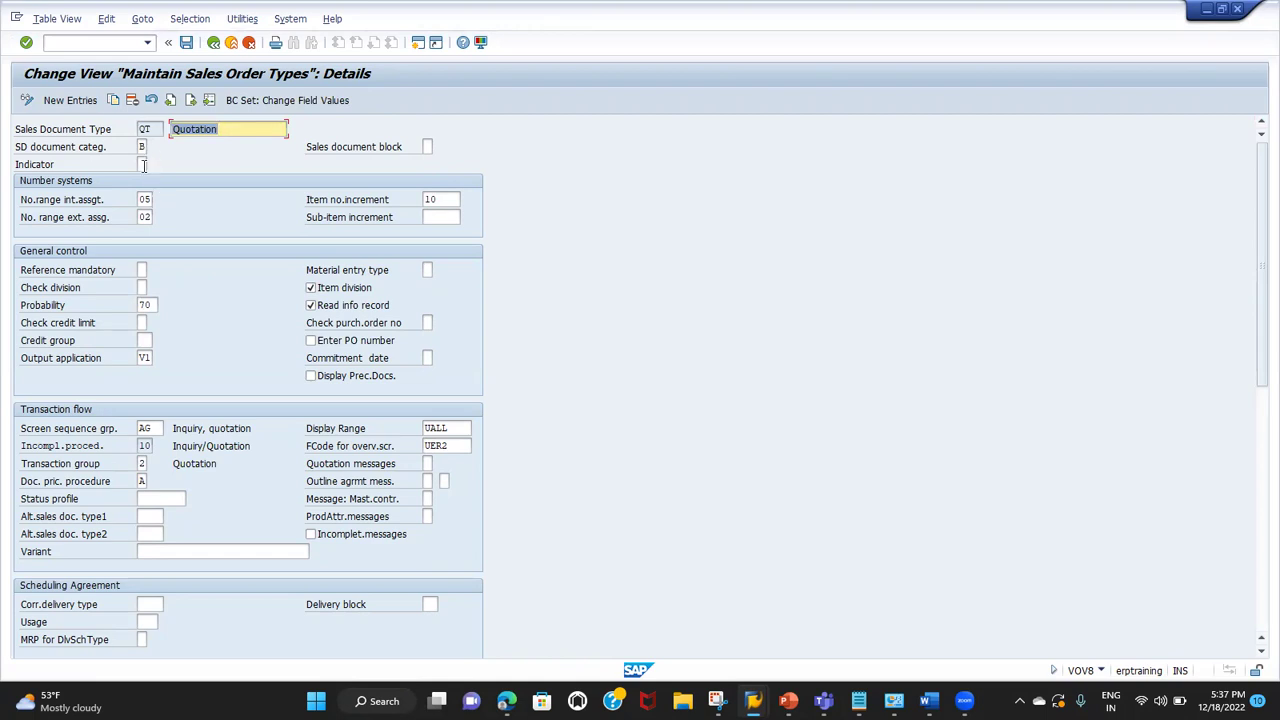
left_click(193, 101)
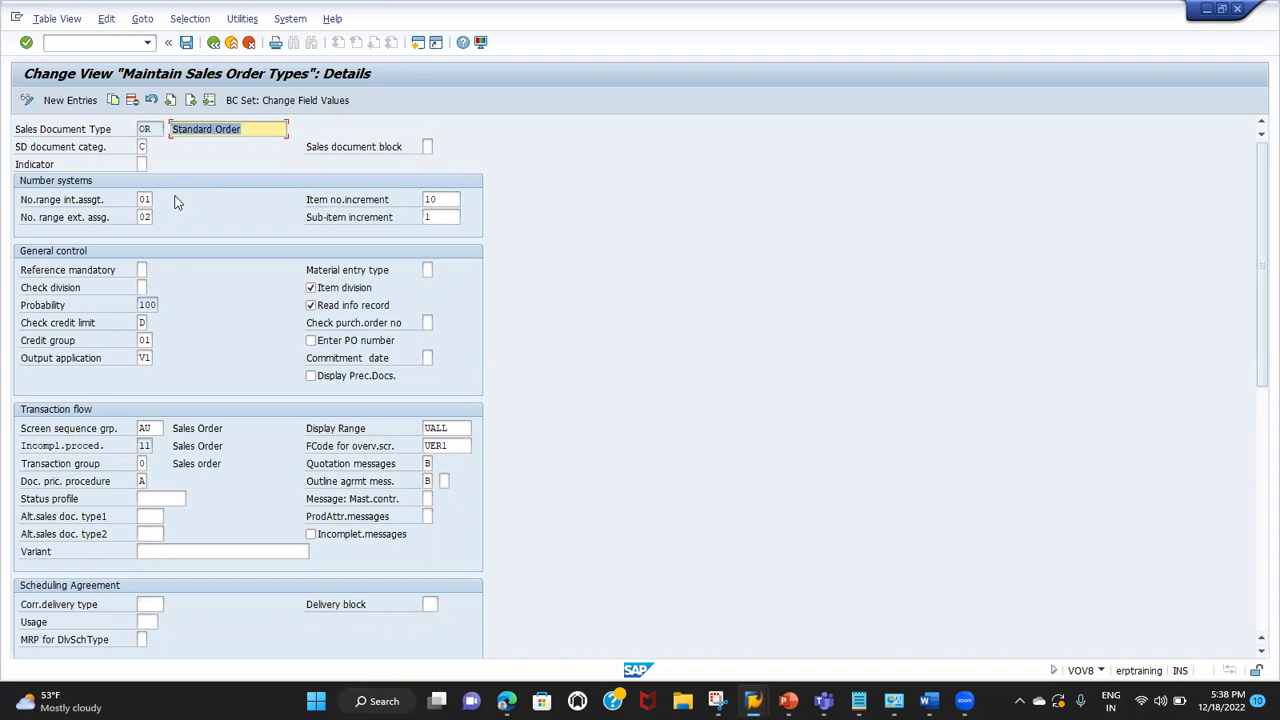
left_click(160, 131)
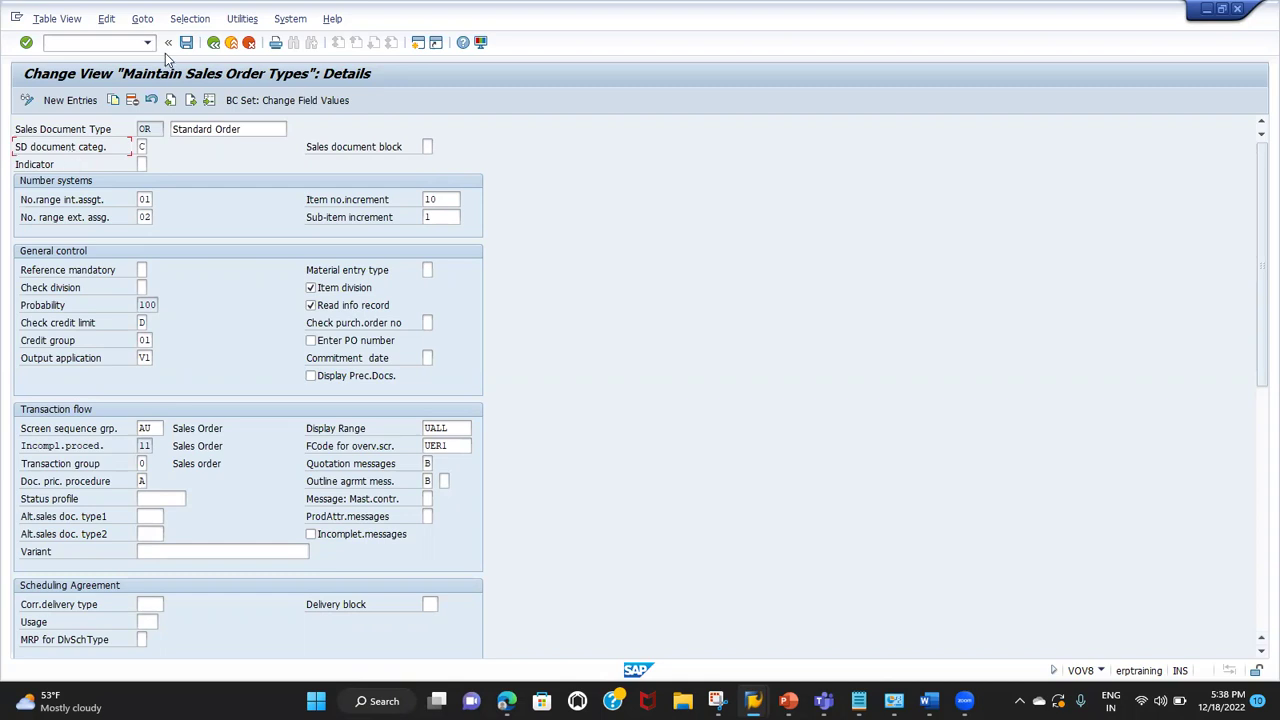
left_click(245, 129)
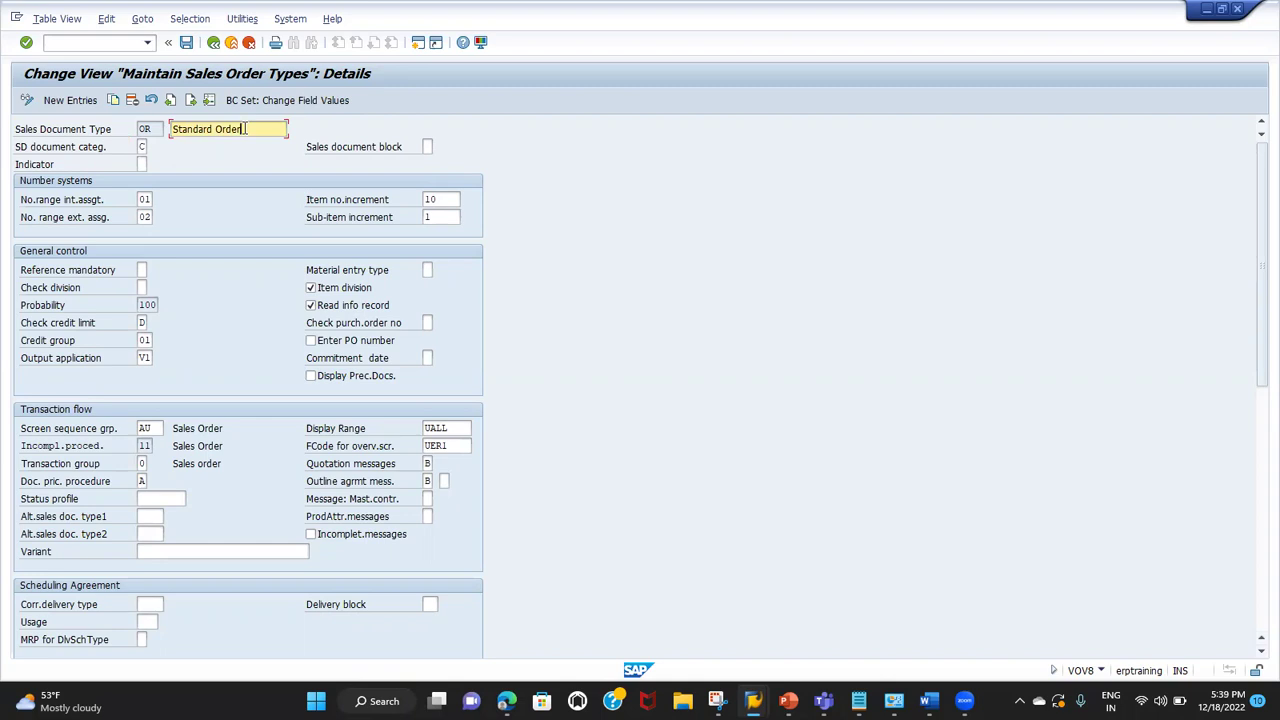
left_click(143, 147)
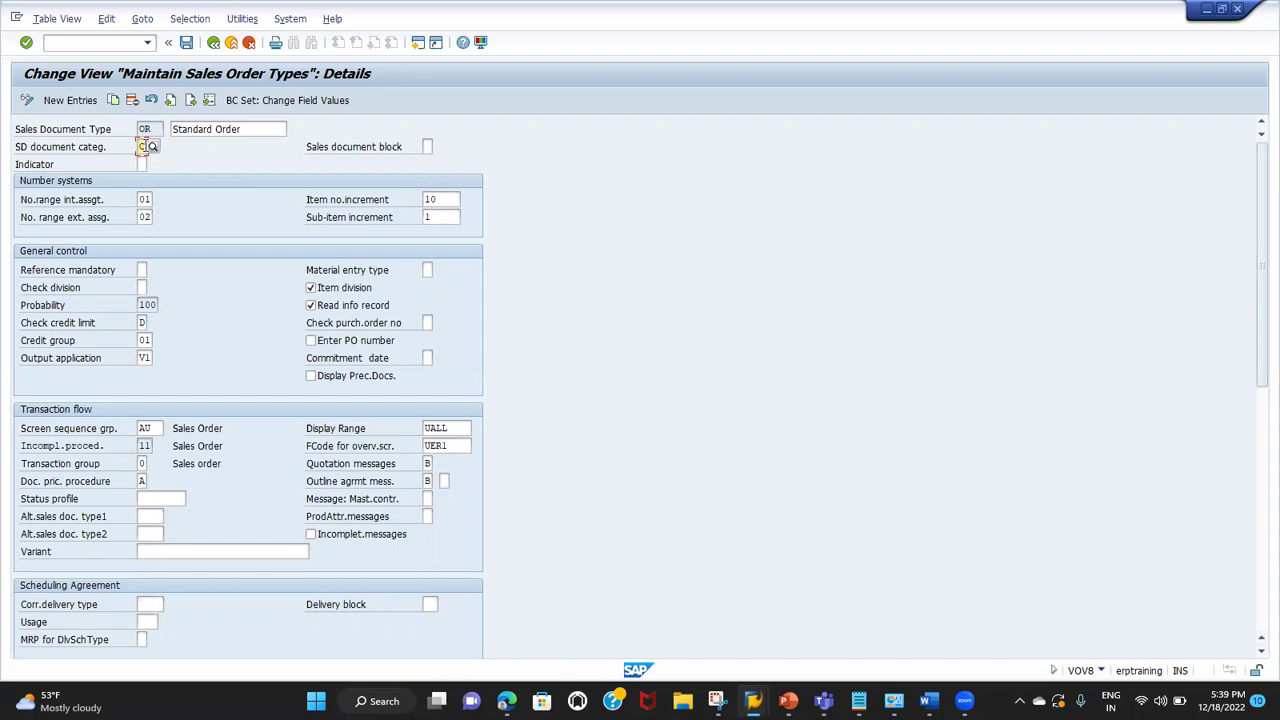
left_click(155, 148)
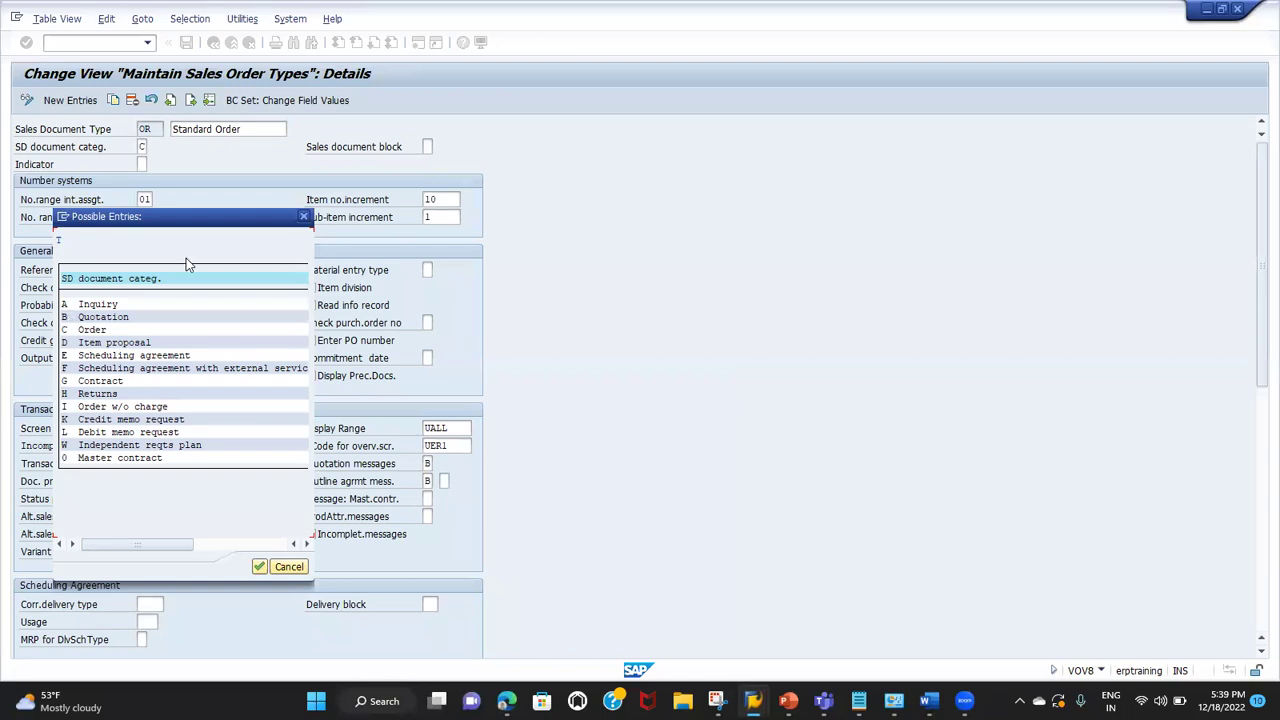
Step: Close the category list and check the document categories of Quotation and Inquiry
left_click(305, 220)
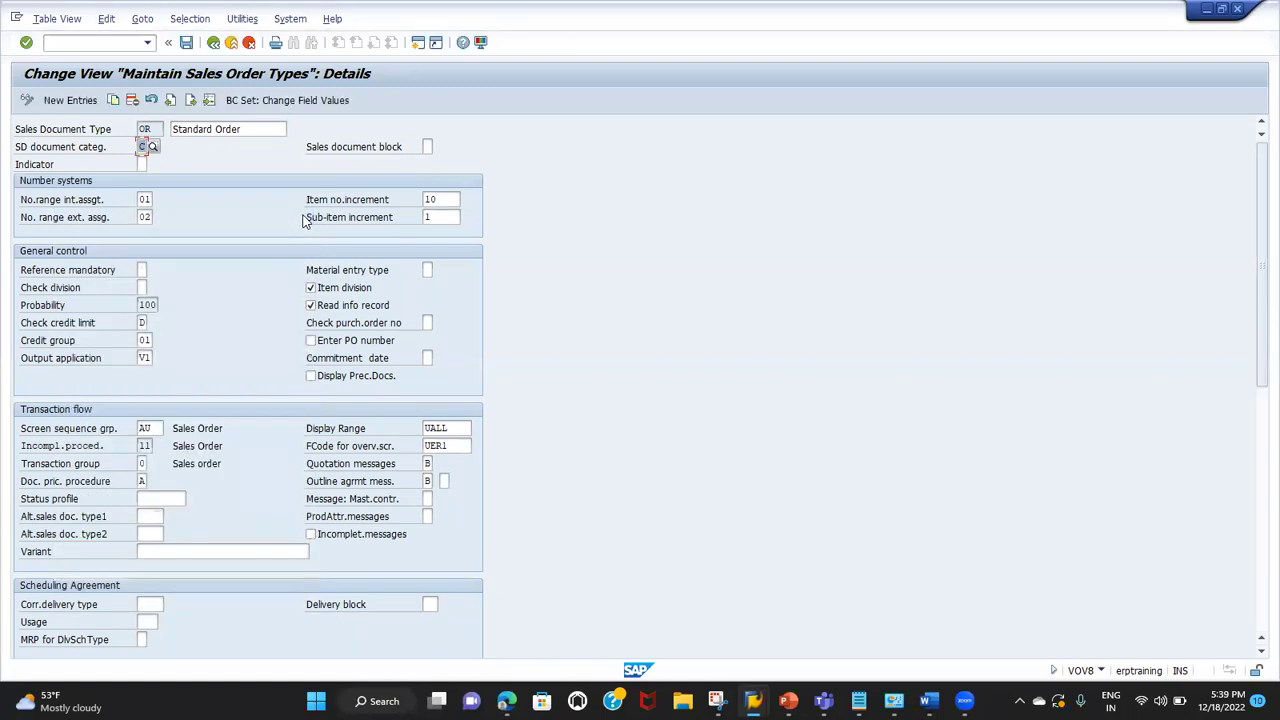
left_click(170, 100)
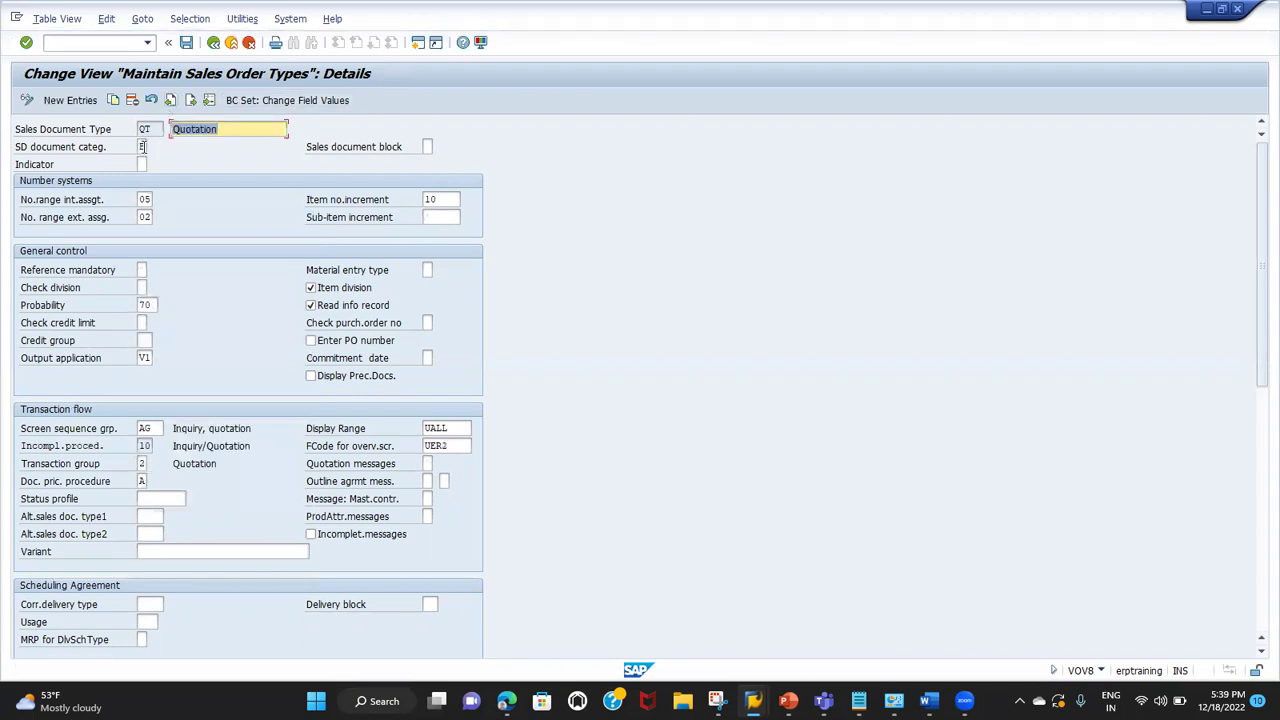
left_click(142, 147)
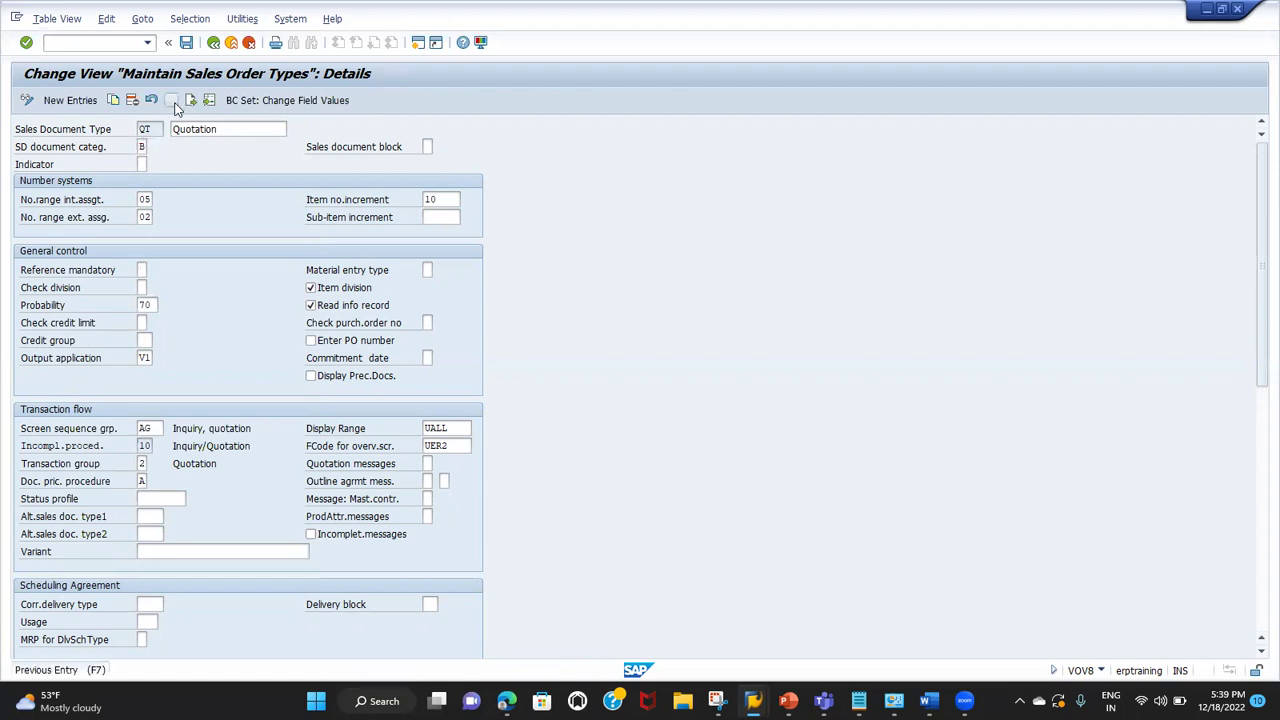
left_click(170, 100)
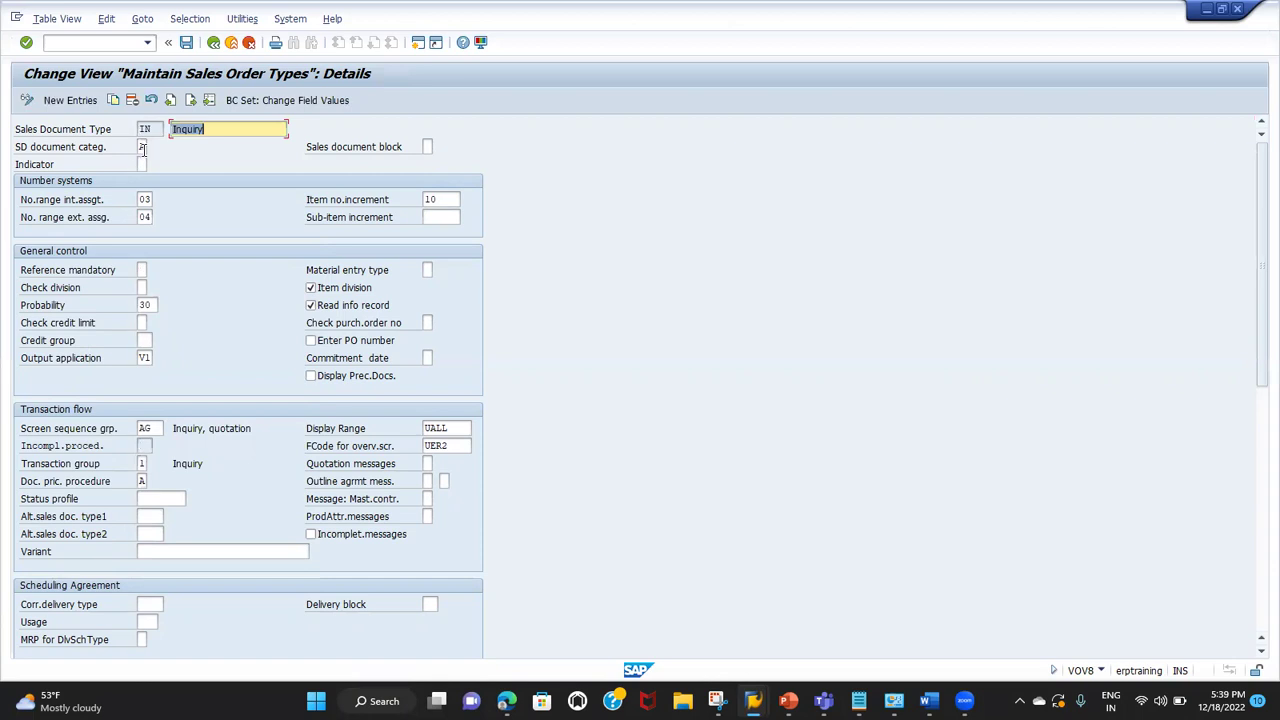
left_click(143, 147)
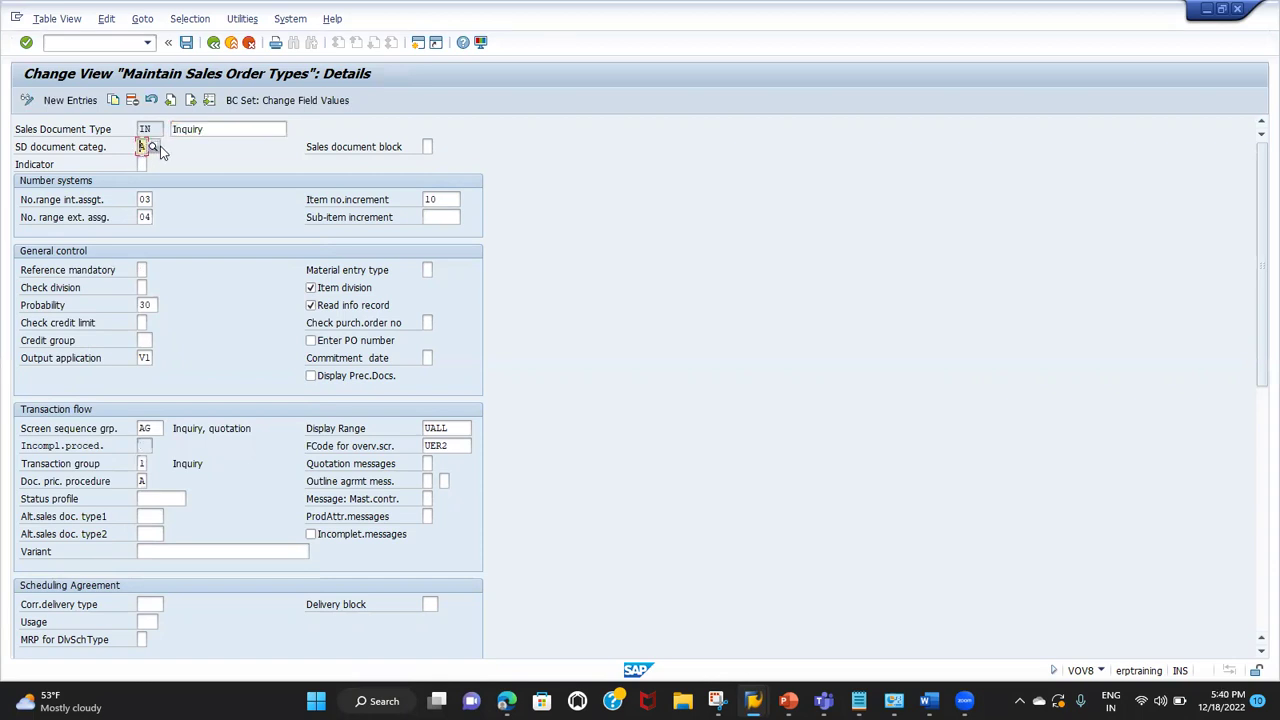
Step: Return to Standard Order, reopen and close its document category list, then select the Indicator field
left_click(193, 101)
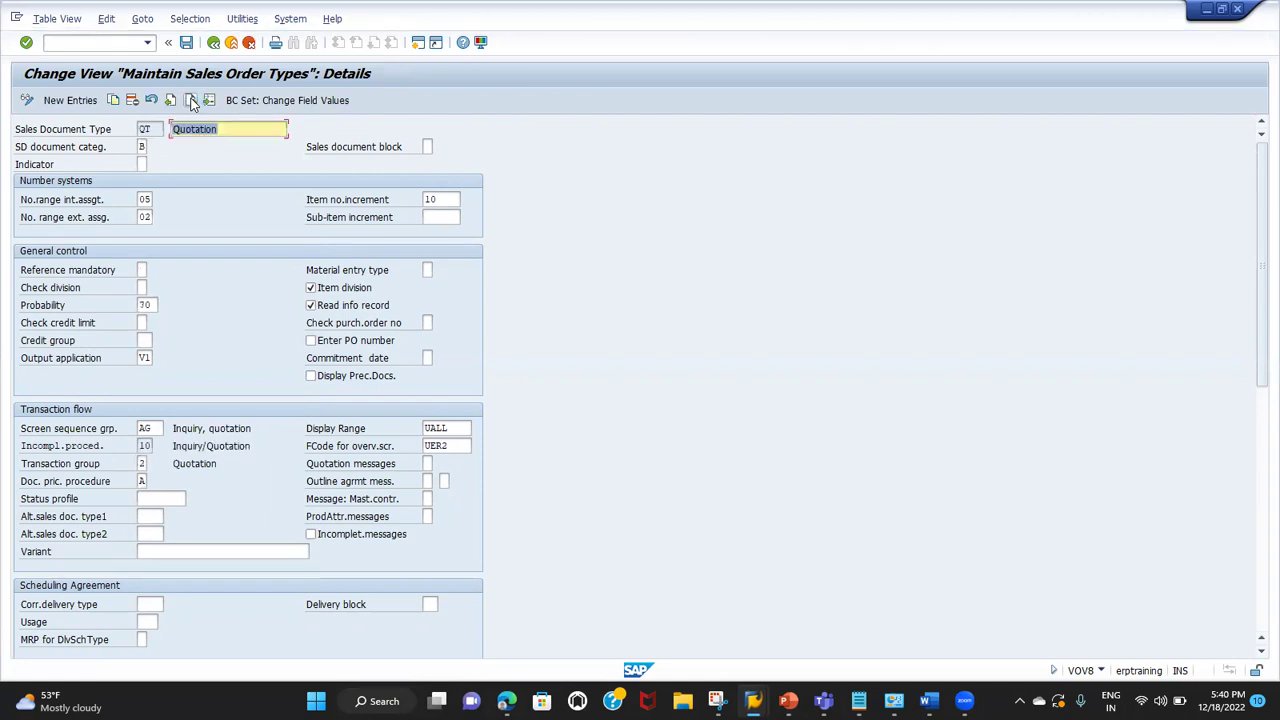
left_click(192, 101)
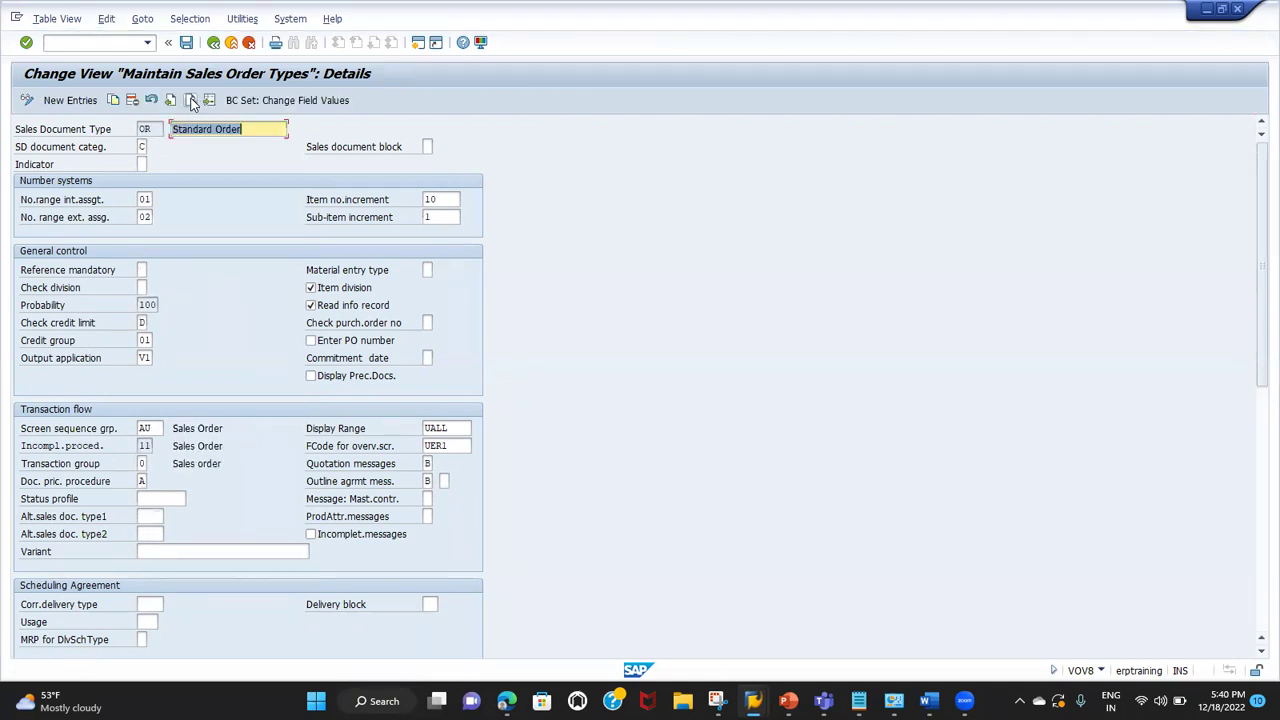
left_click(44, 148)
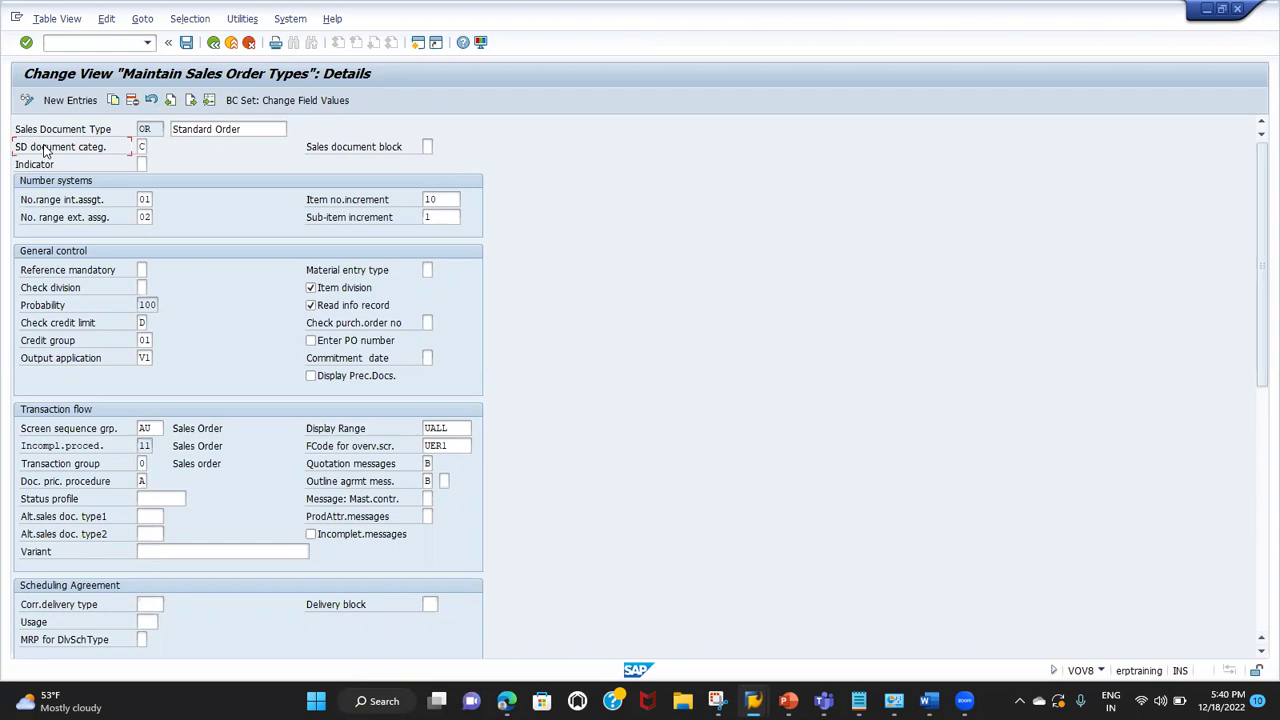
left_click(142, 147)
left_click(154, 147)
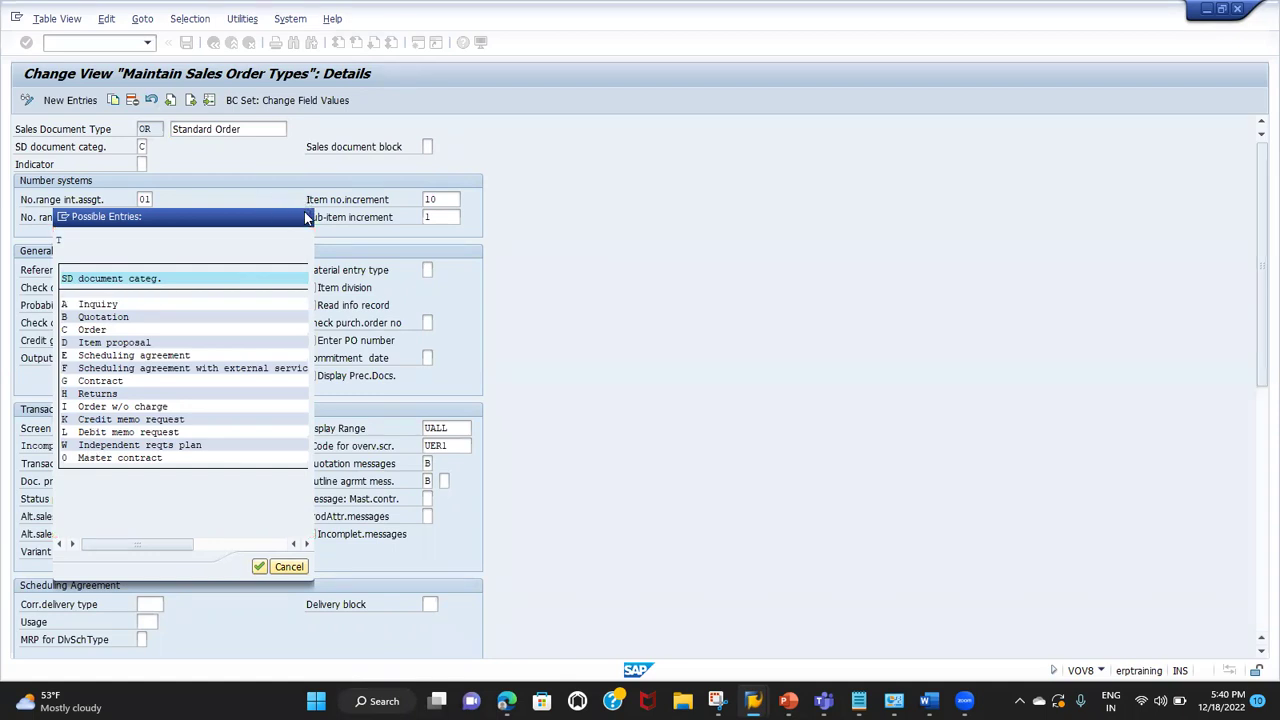
left_click(305, 217)
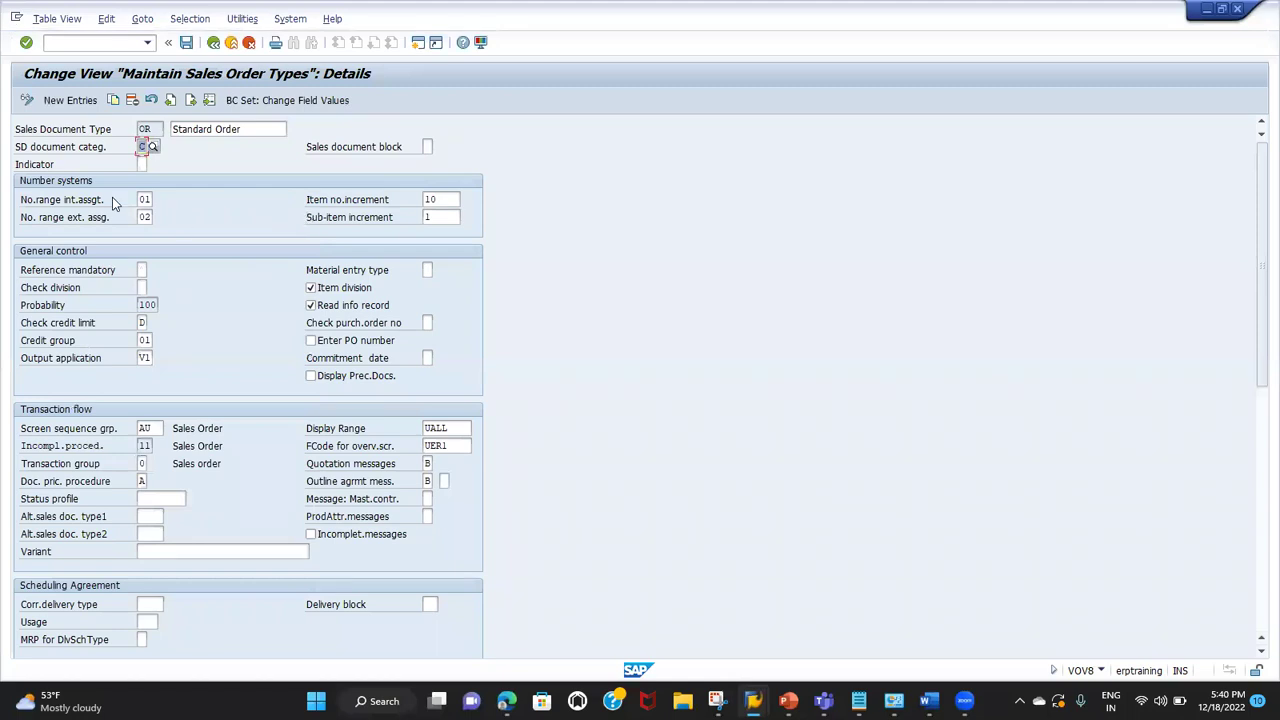
left_click(142, 164)
left_click(34, 167)
Step: Back on the overview, position the list at OR and open details for the RK row
left_click(214, 43)
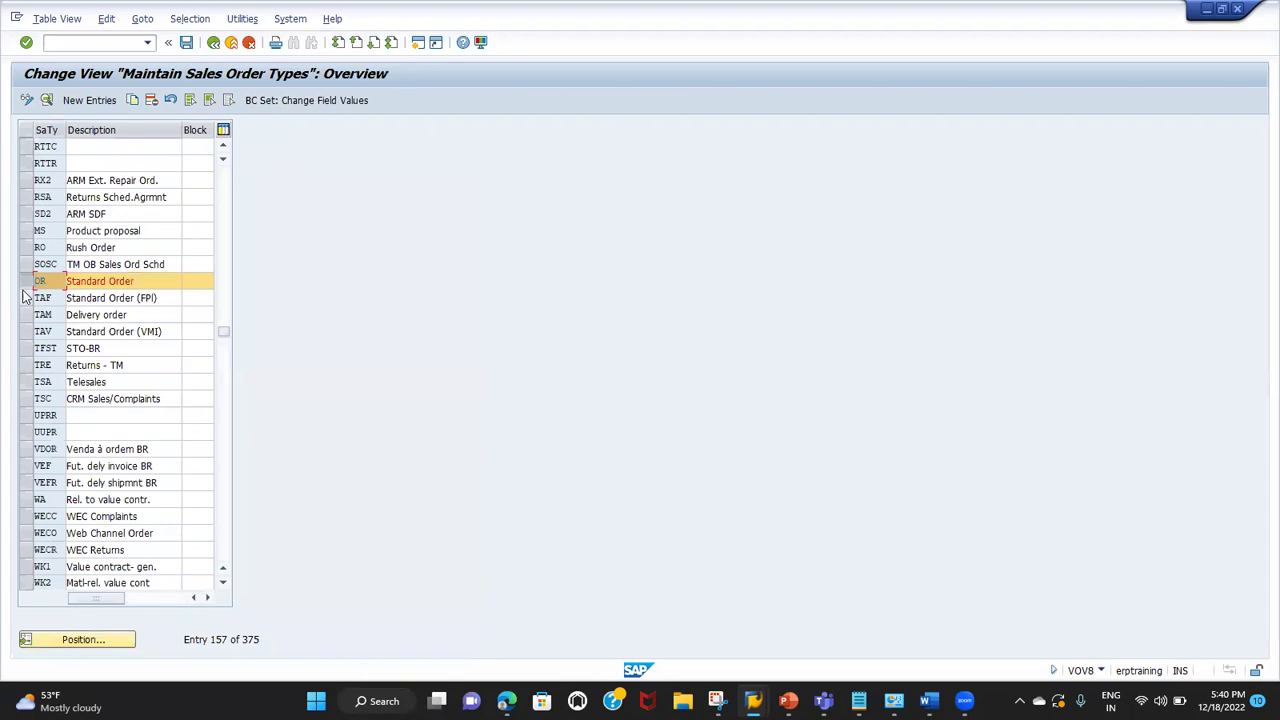
left_click(62, 640)
type("OR")
key("Return")
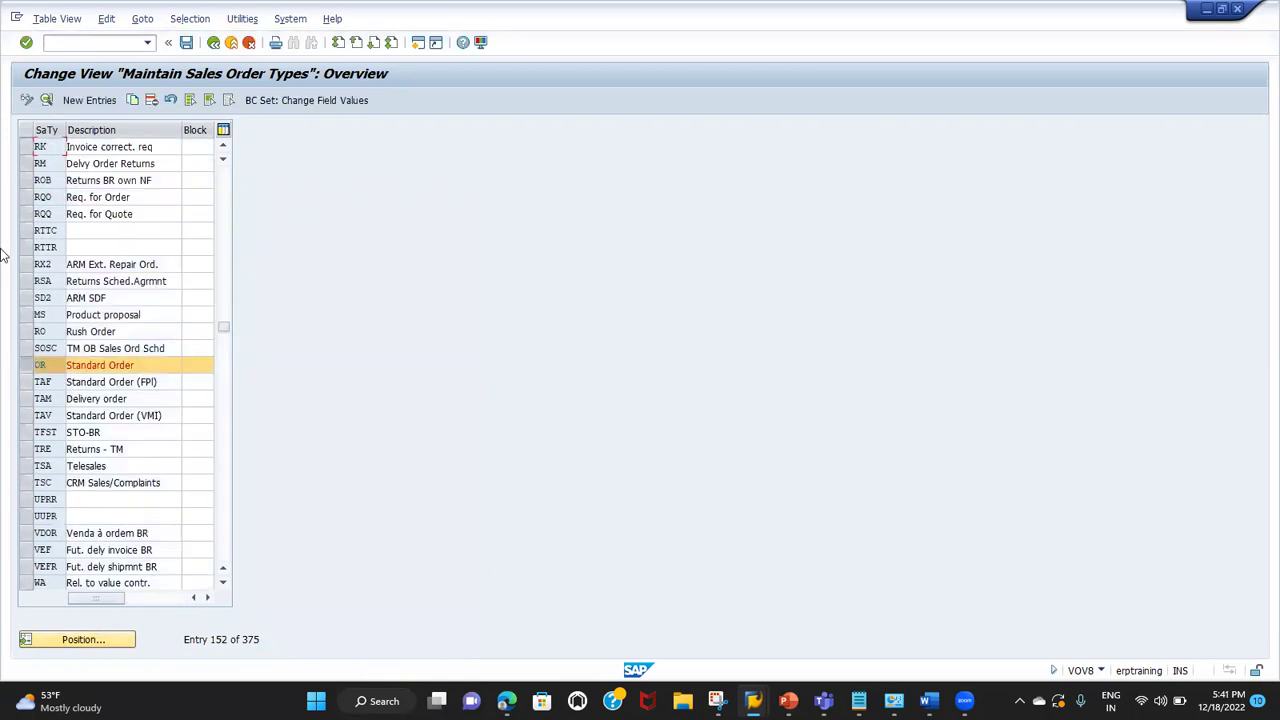
left_click(26, 147)
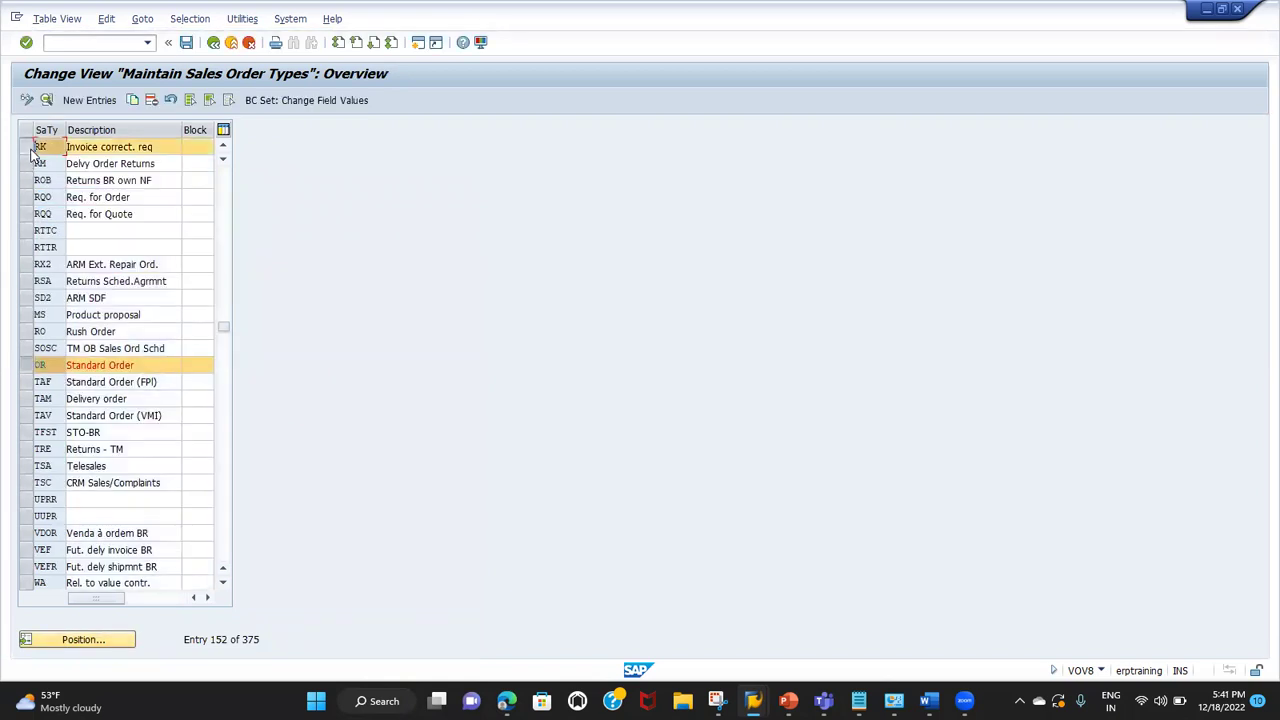
left_click(48, 99)
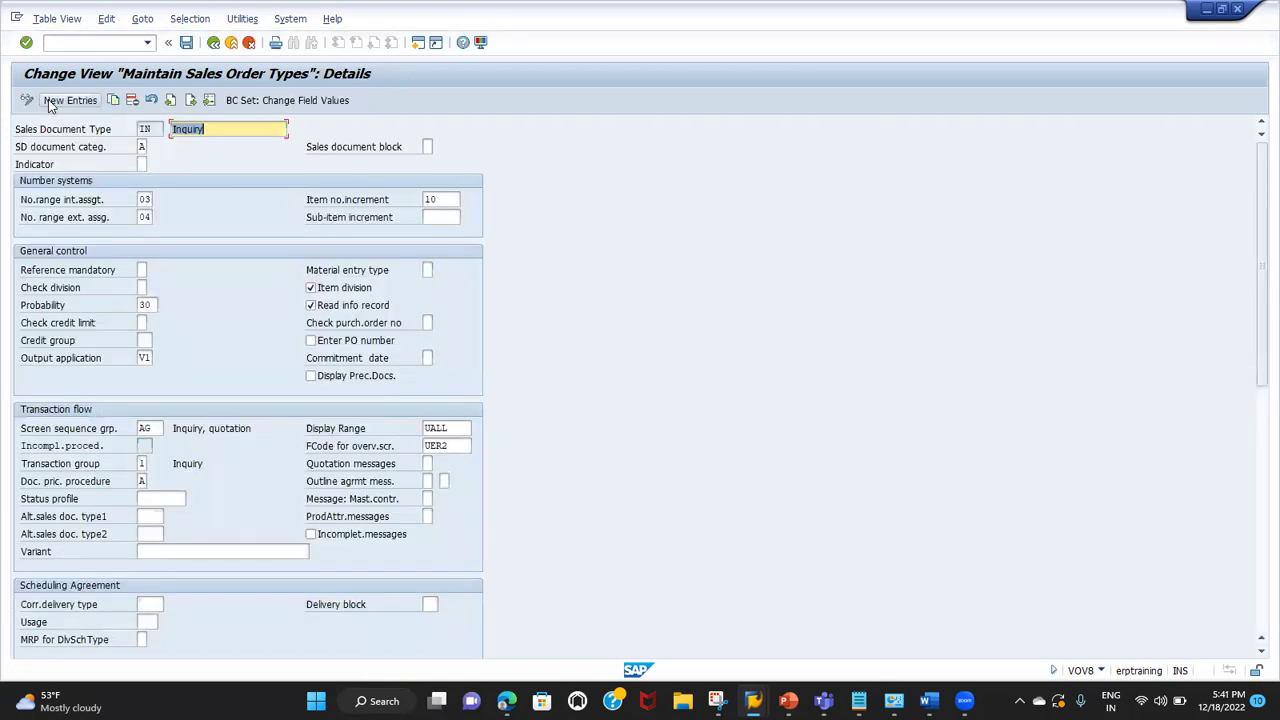
Step: Step to the Invoice correct. req type and list its sales document indicator values (indicator D)
left_click(191, 100)
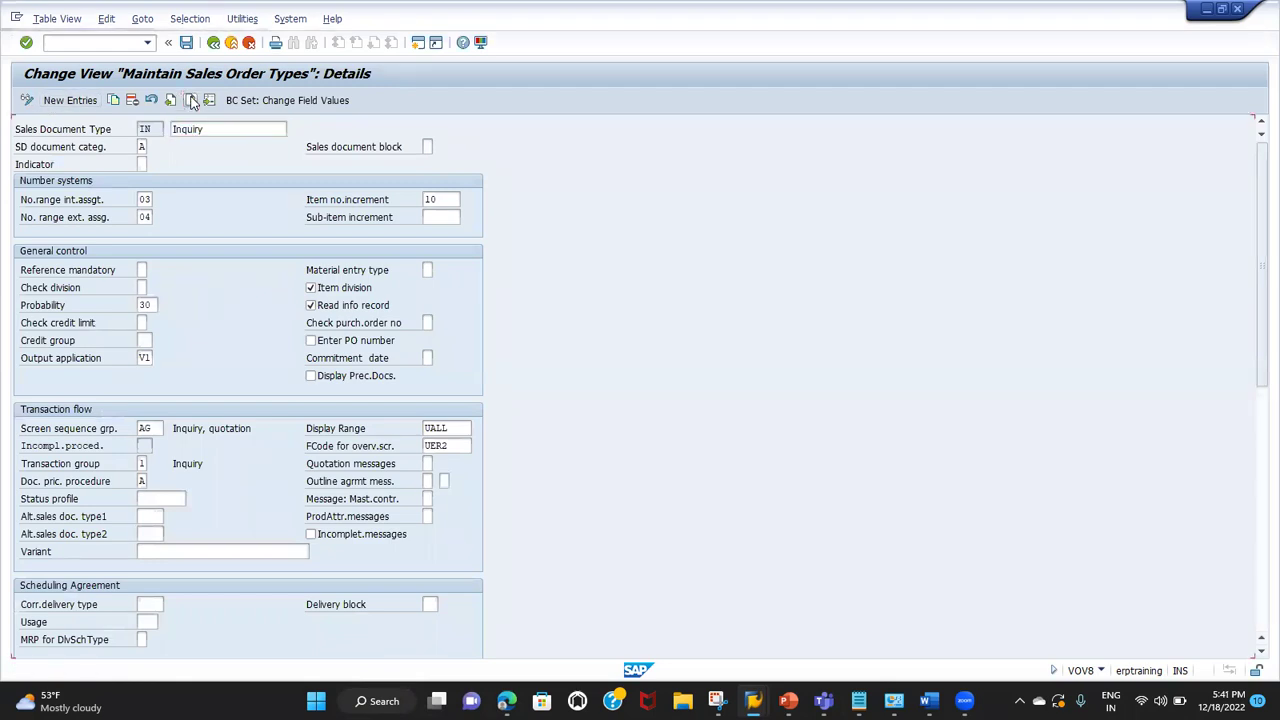
left_click(191, 100)
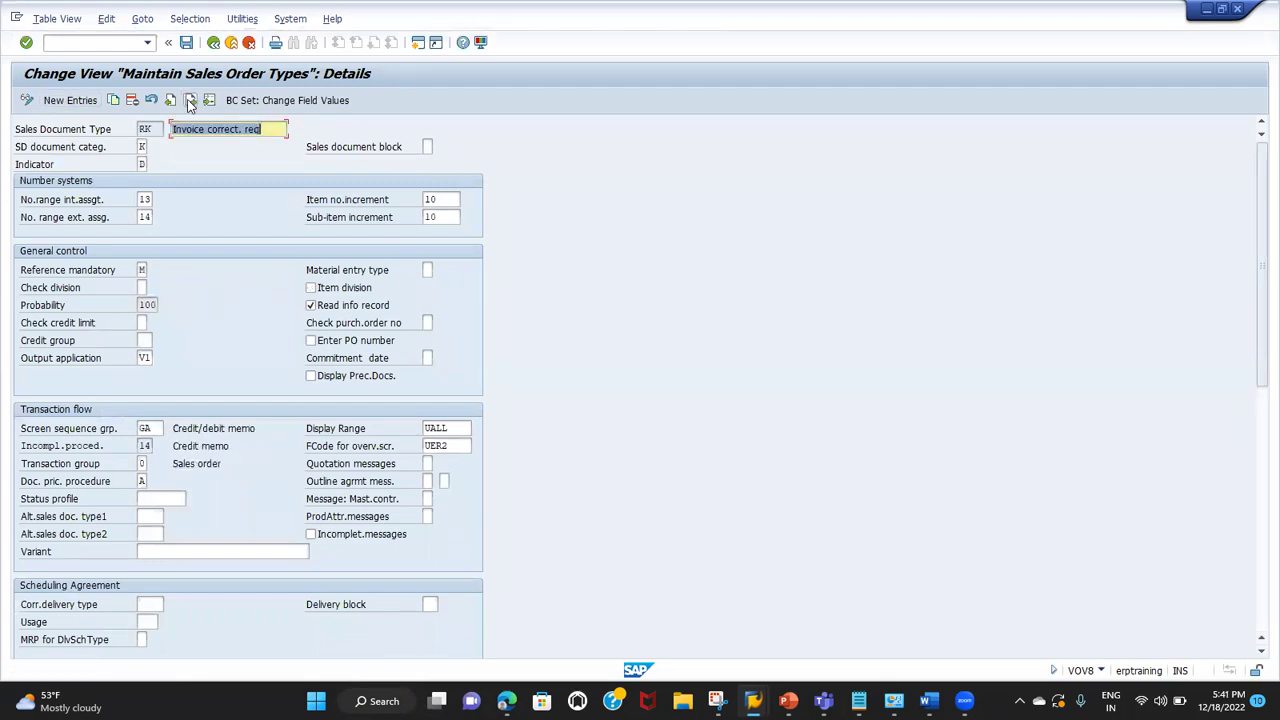
left_click(40, 167)
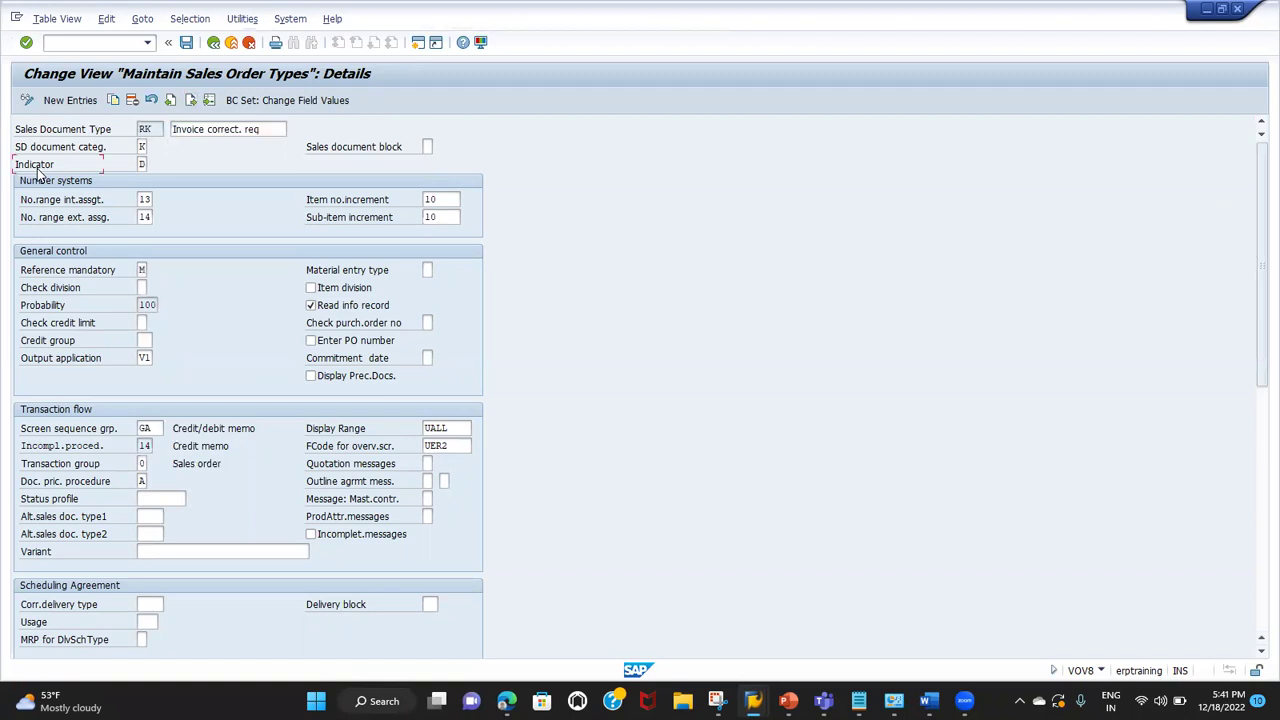
left_click(141, 166)
left_click(57, 146)
left_click(141, 164)
type("D")
key("Return")
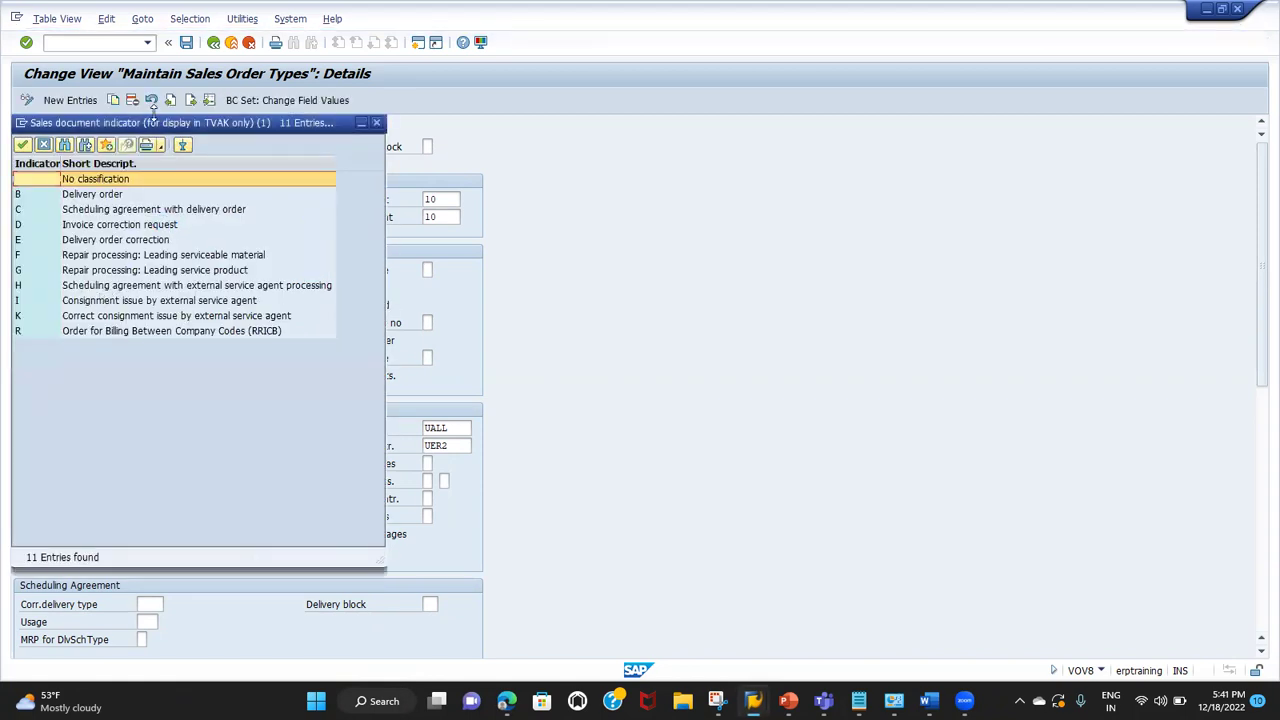
Step: Confirm indicator D, Invoice correction request, in the list and close it
left_click_drag(152, 124, 515, 145)
left_click(427, 257)
left_click(415, 244)
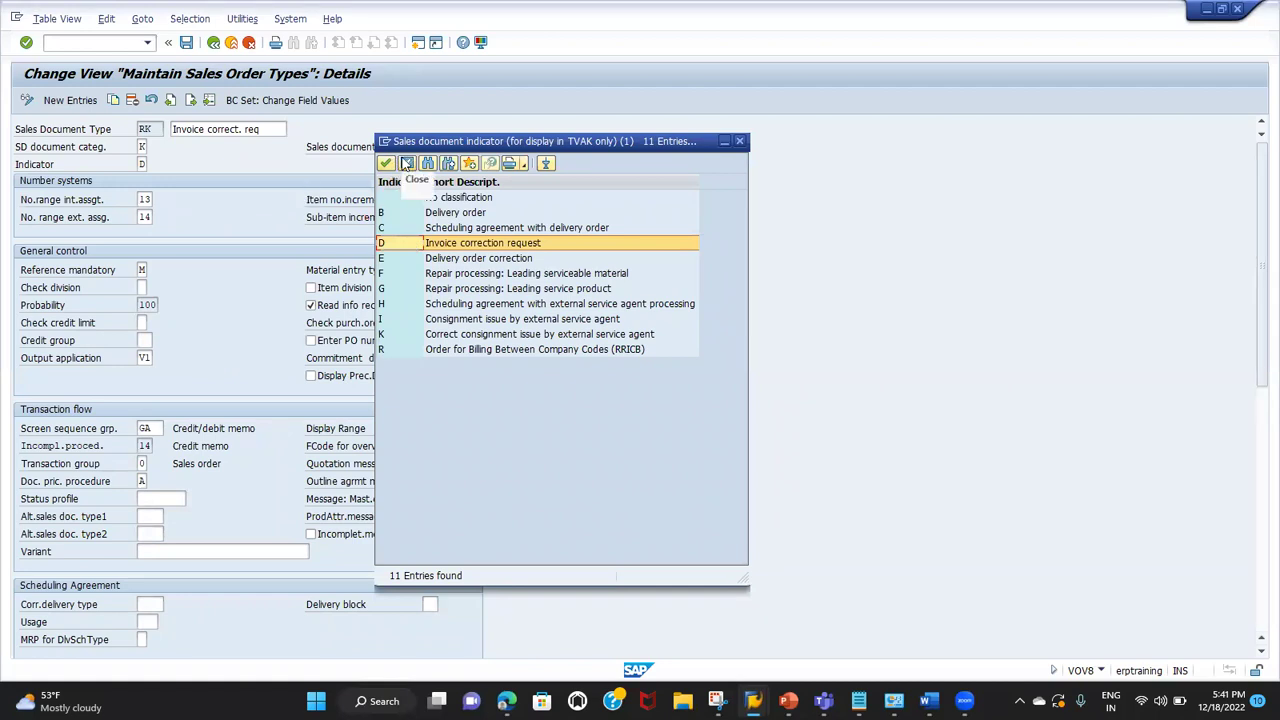
left_click(407, 164)
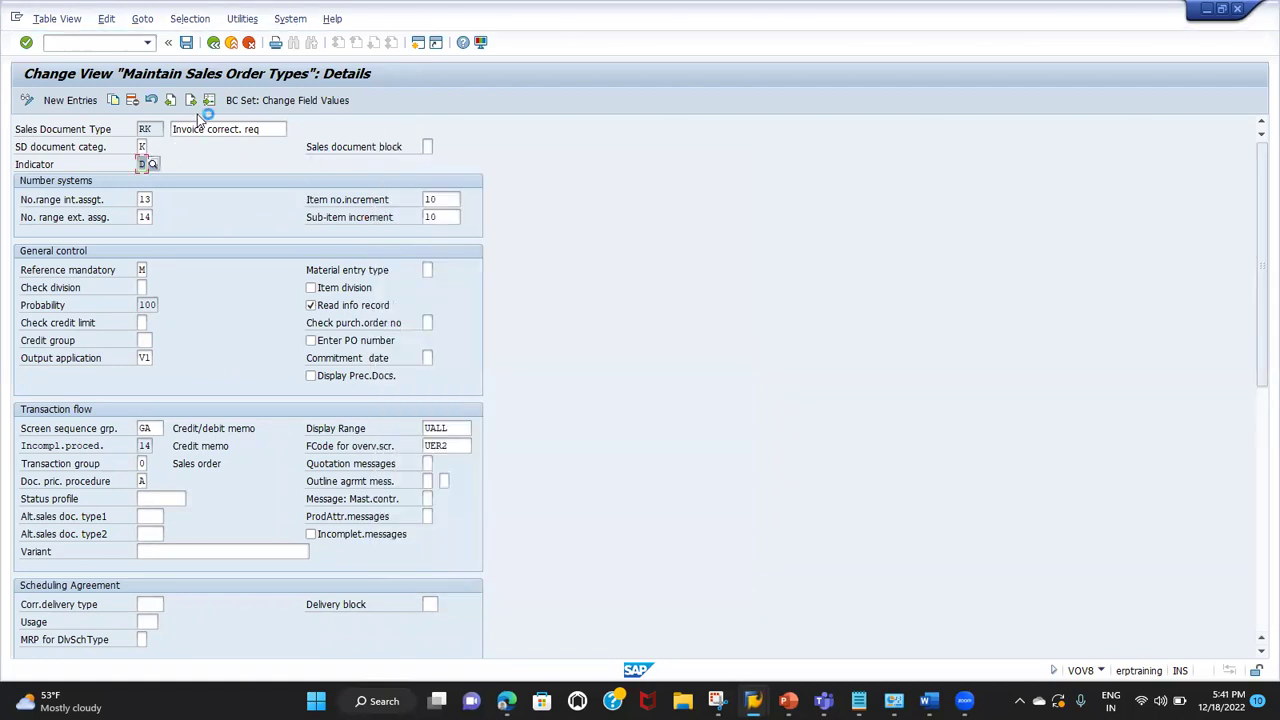
Step: Step back to the Standard Order details and select its Sales document block field
left_click(176, 99)
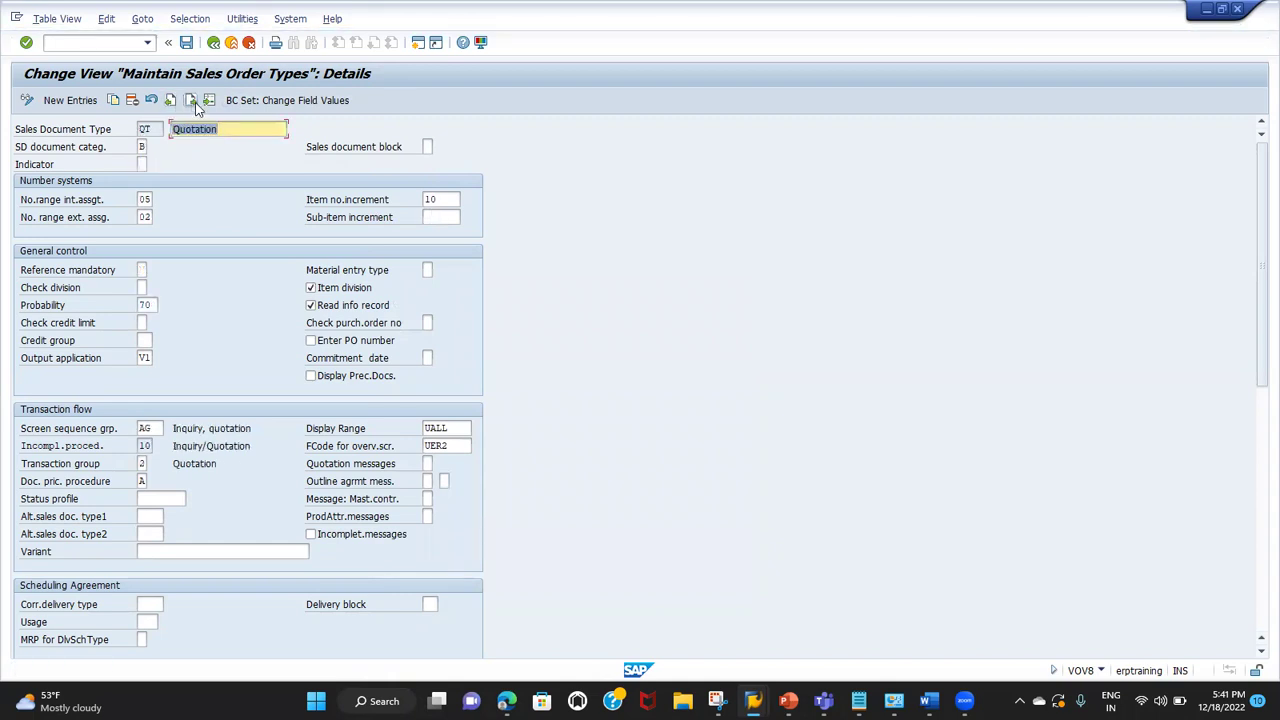
left_click(192, 101)
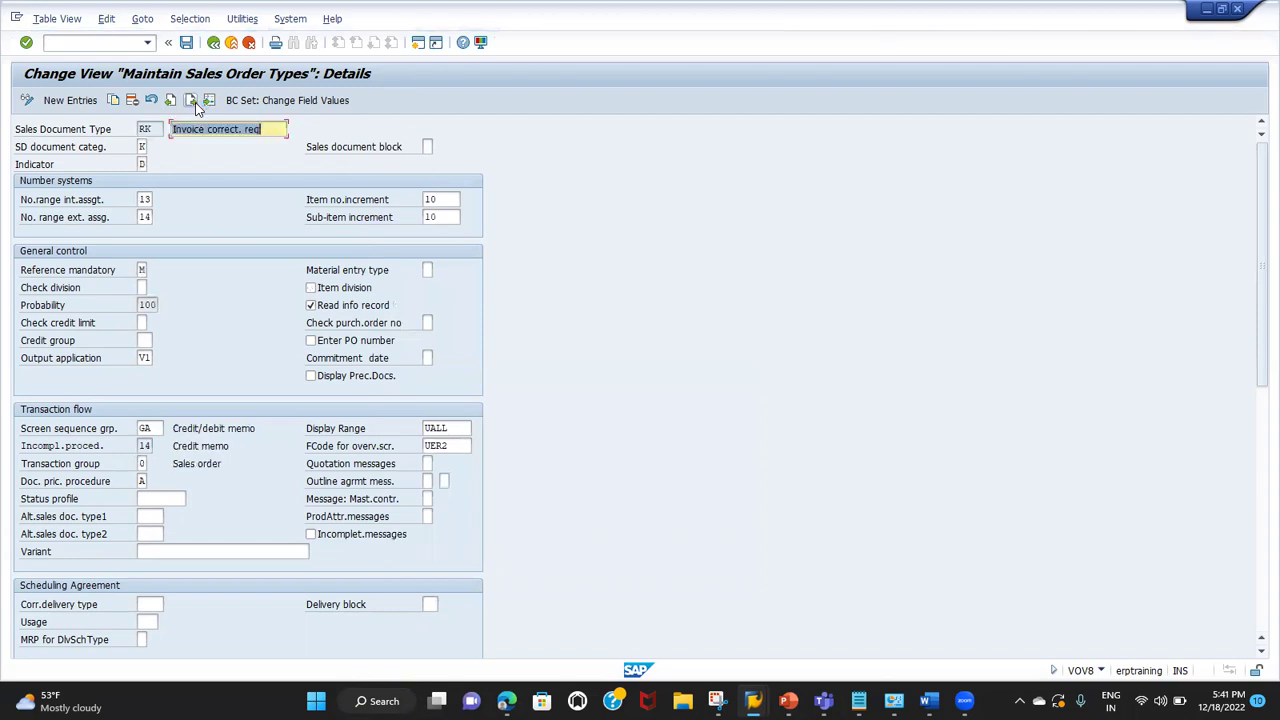
left_click(191, 101)
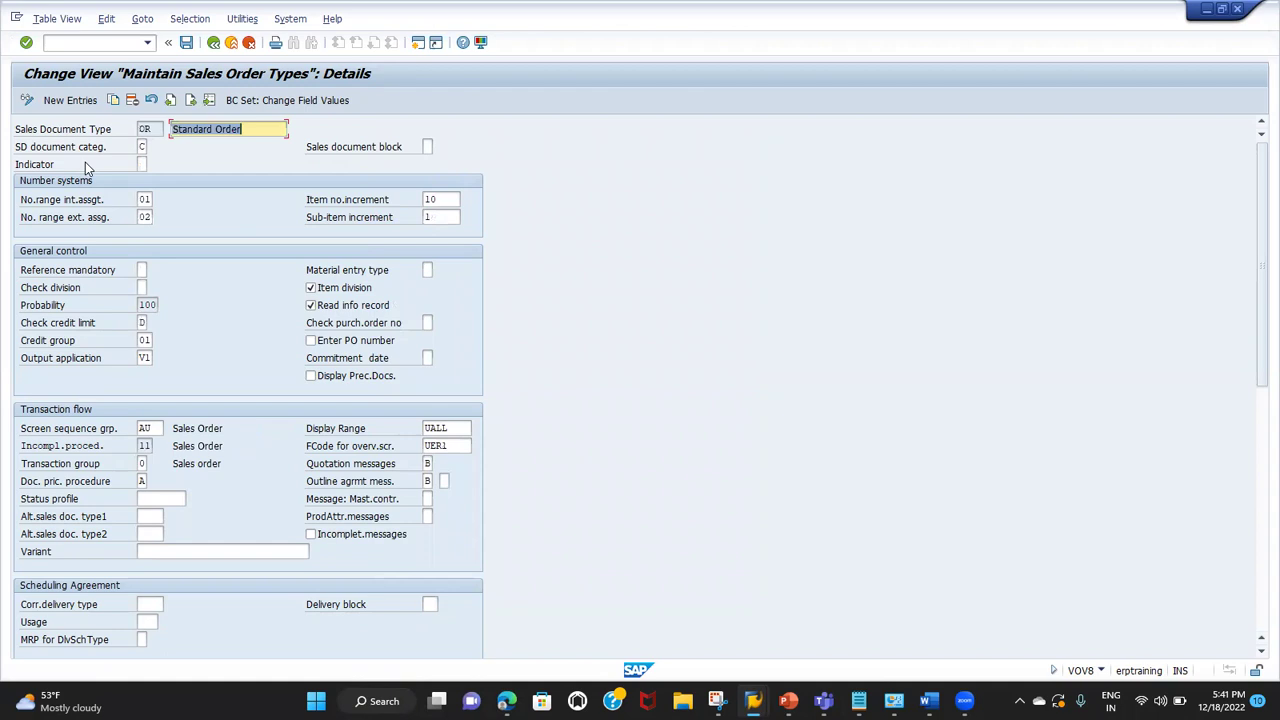
left_click(48, 170)
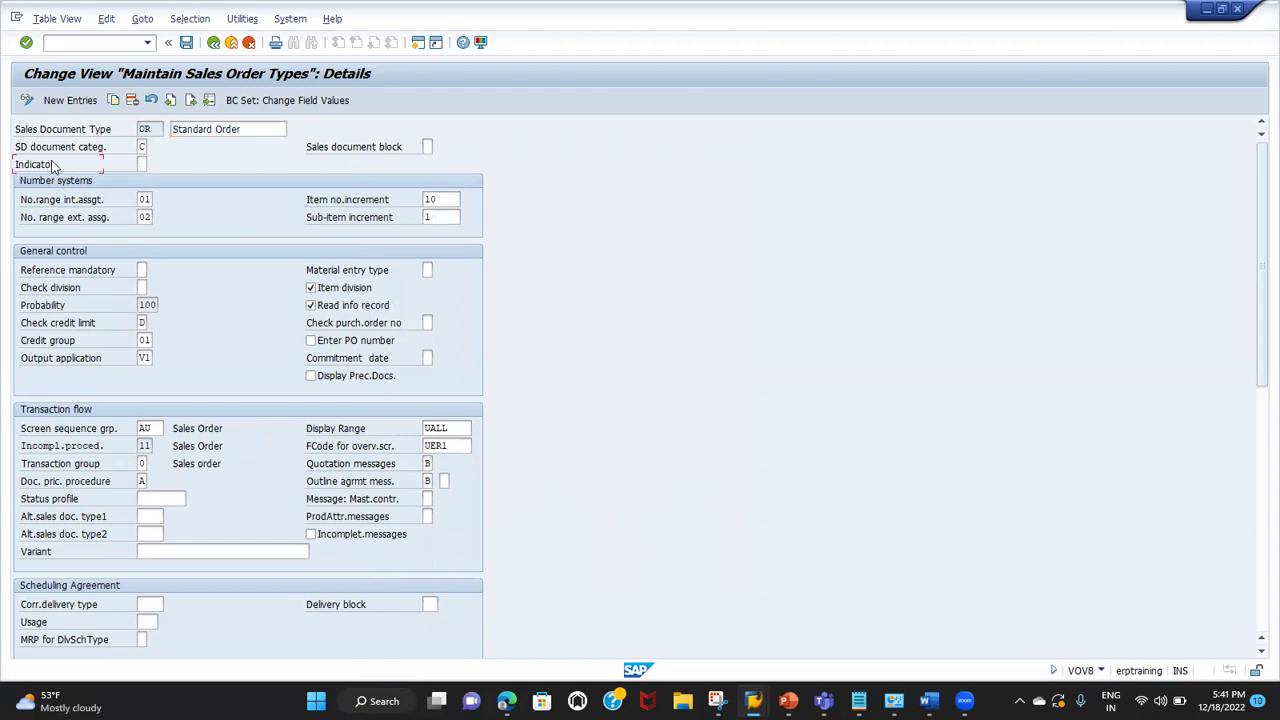
left_click(383, 145)
left_click(426, 146)
Step: Set Standard Order's sales document block to X and save it under a customizing request
left_click(438, 146)
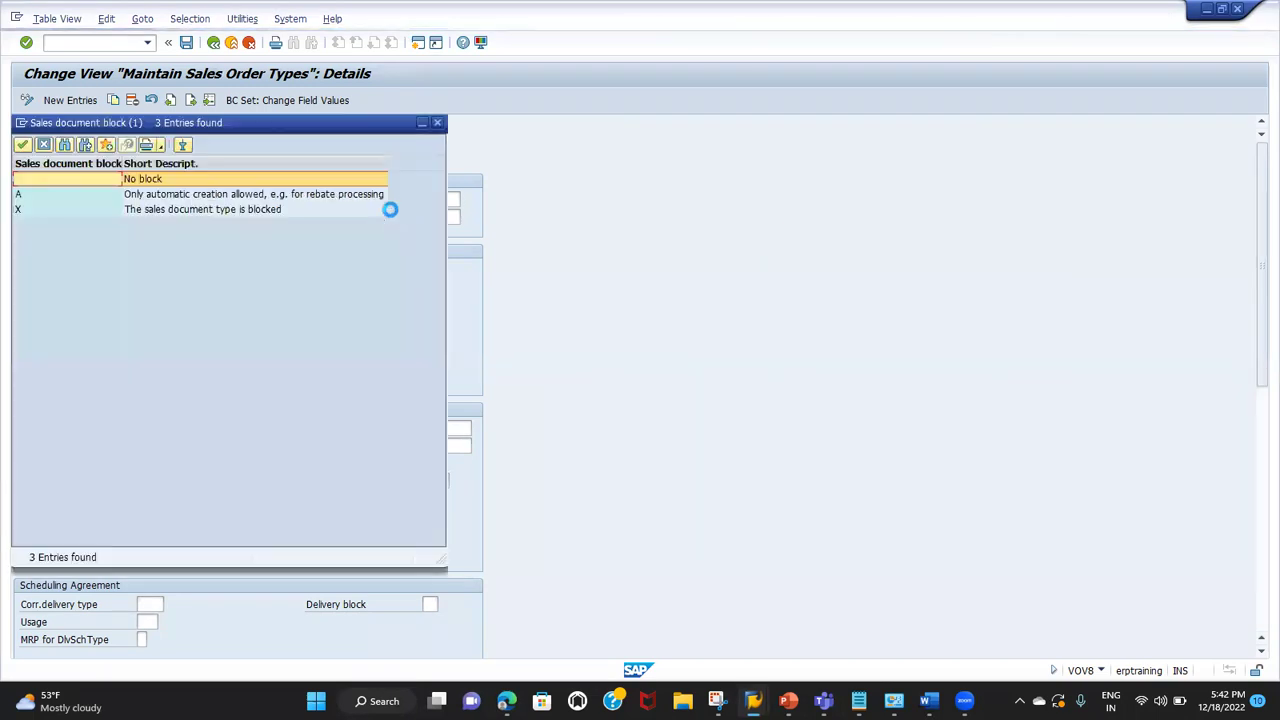
double_click(190, 211)
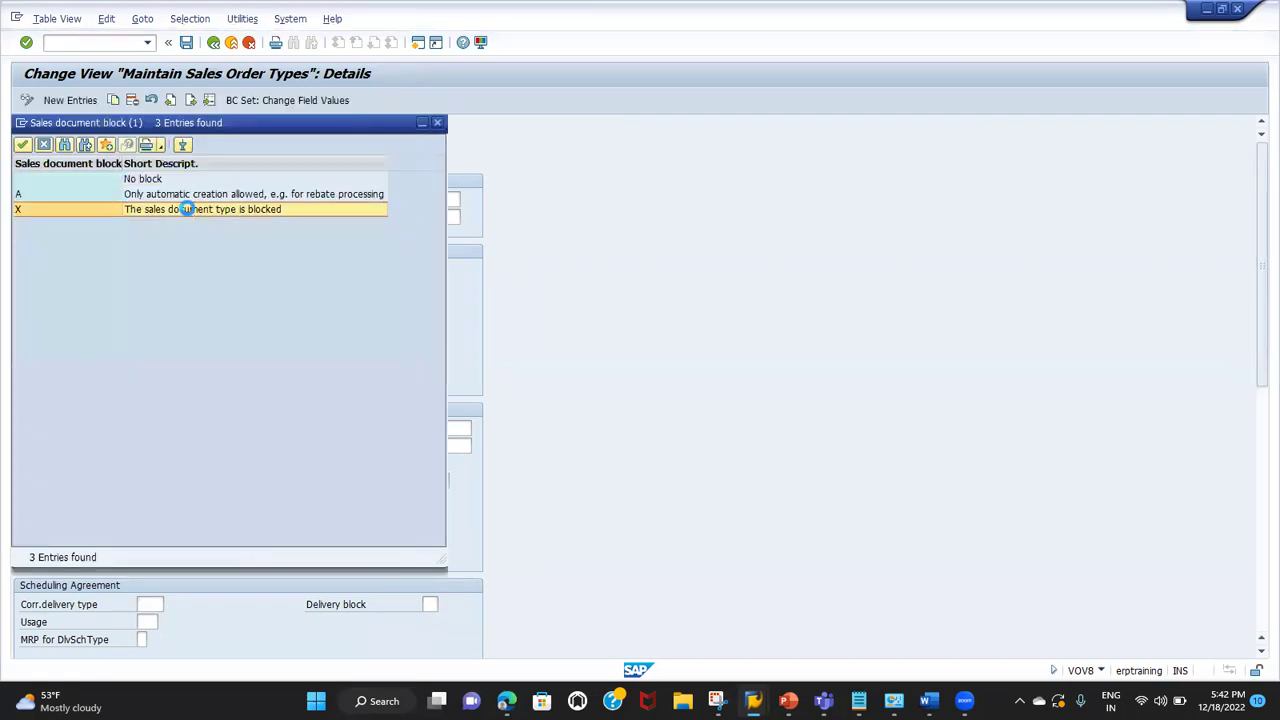
left_click(186, 42)
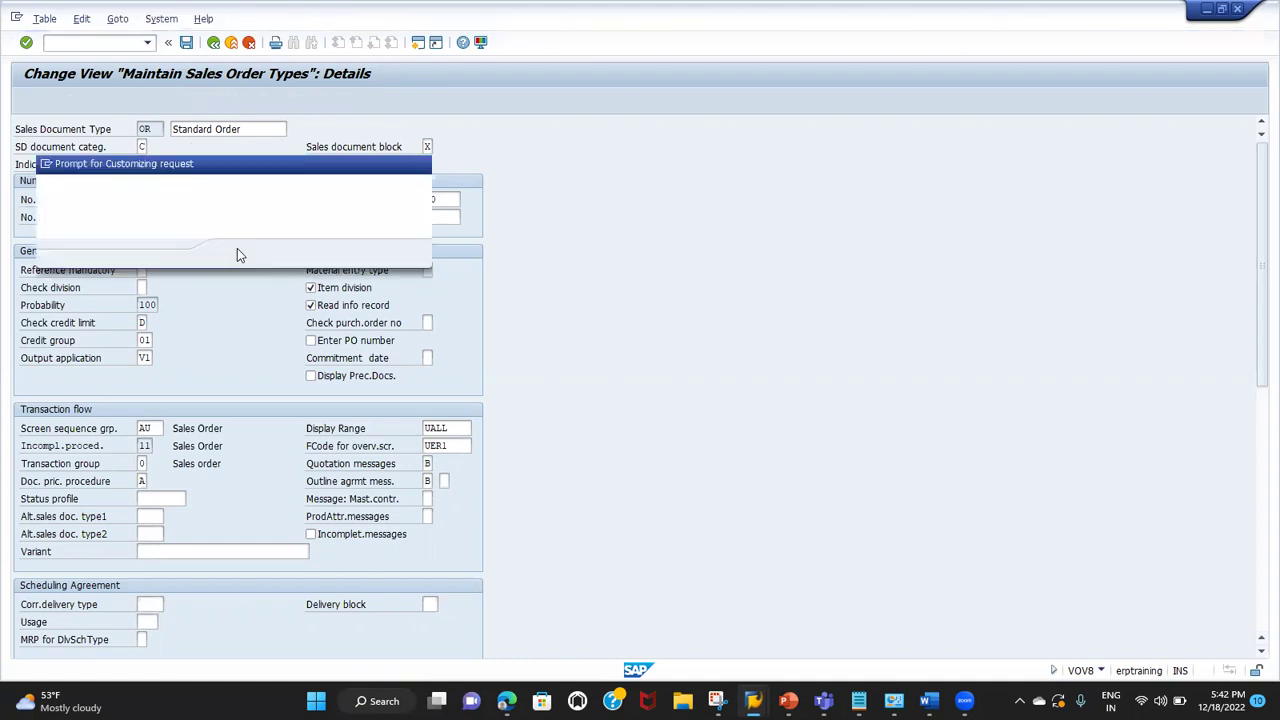
left_click(236, 254)
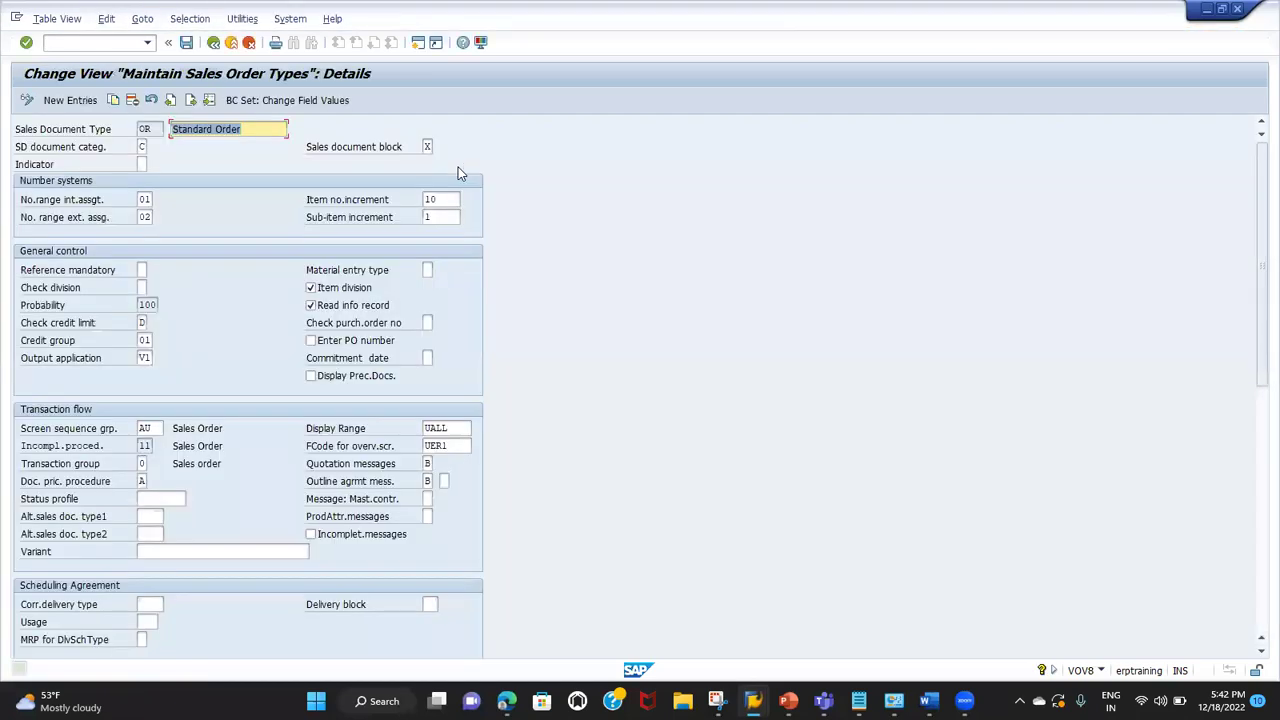
left_click(383, 149)
left_click(425, 148)
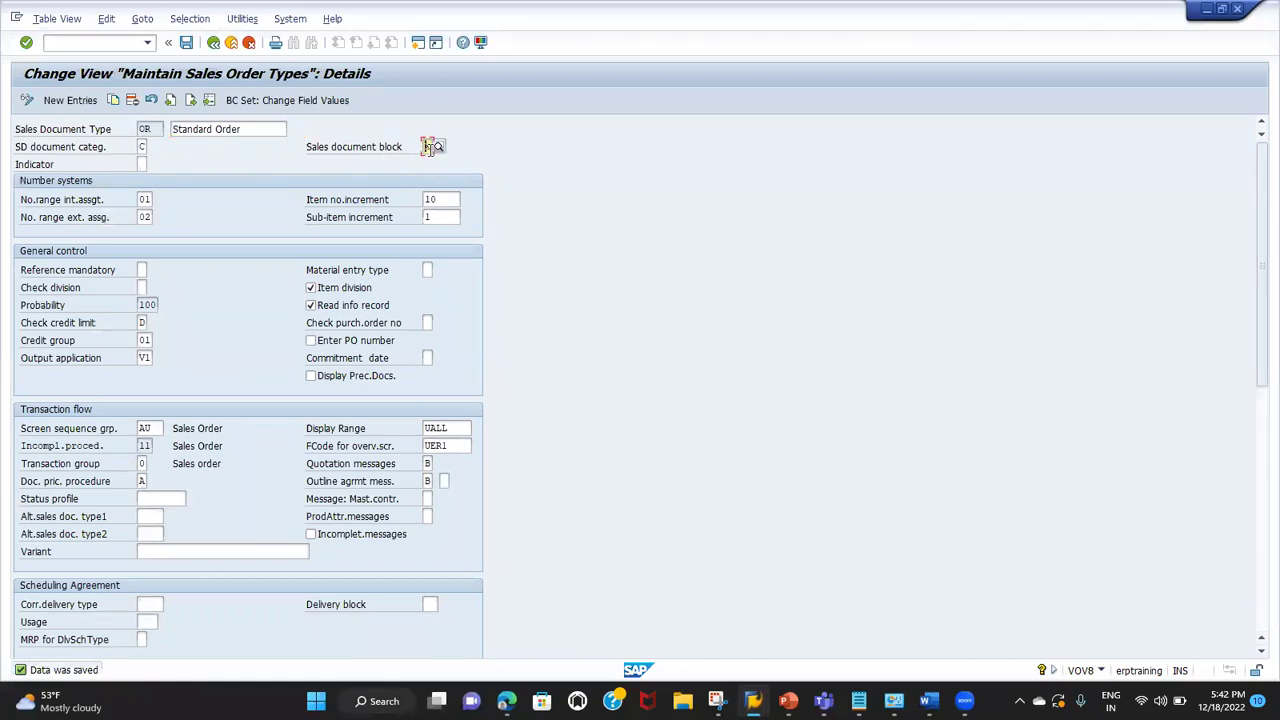
Step: Start sales order creation with the /nva01 transaction
left_click(104, 42)
type("/nva01")
key("Return")
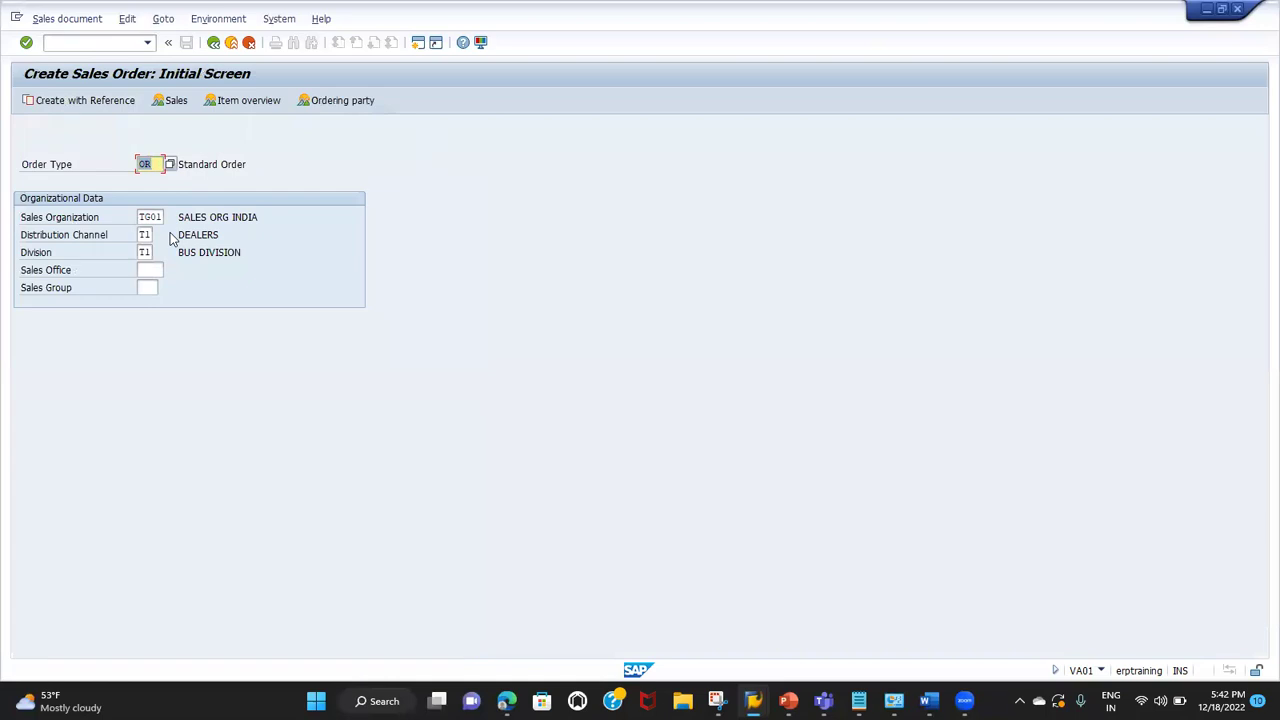
Step: Enter order type OR on the Create Sales Order initial screen, which rejects it as blocked
type("or")
key("Return")
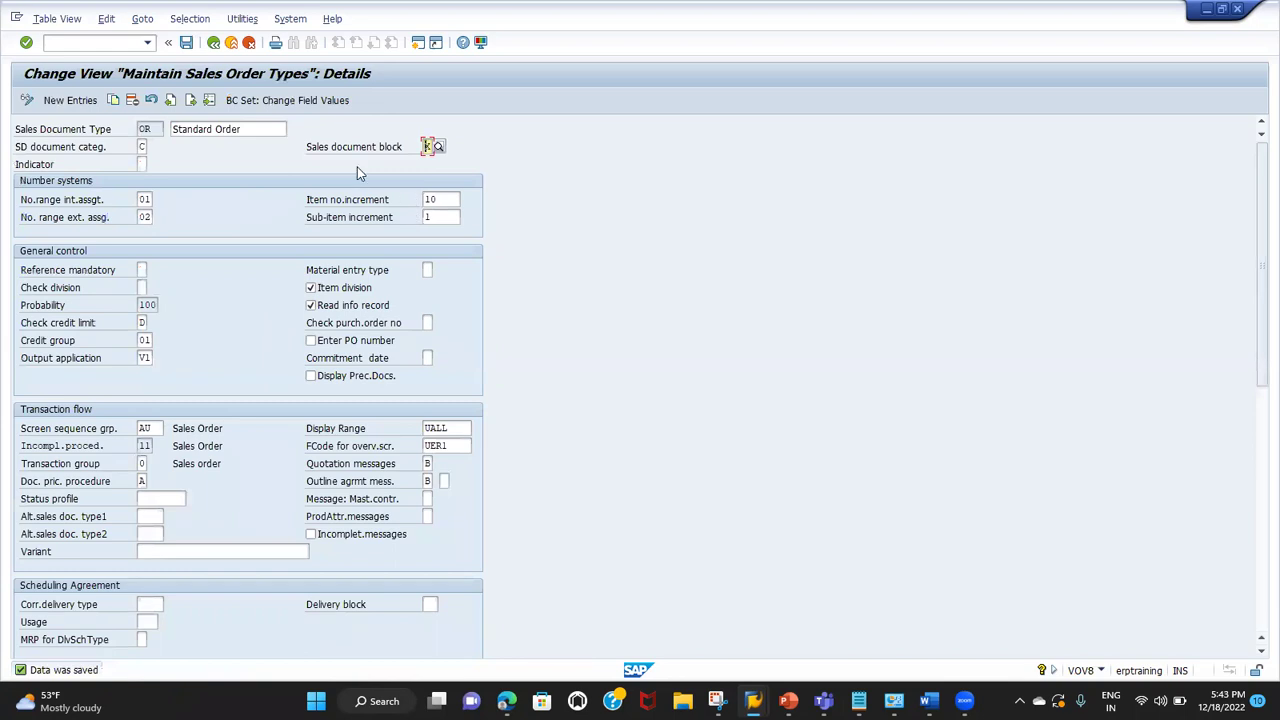
Step: Delete the X from Standard Order's sales document block
left_click(348, 153)
left_click(426, 146)
key("BackSpace")
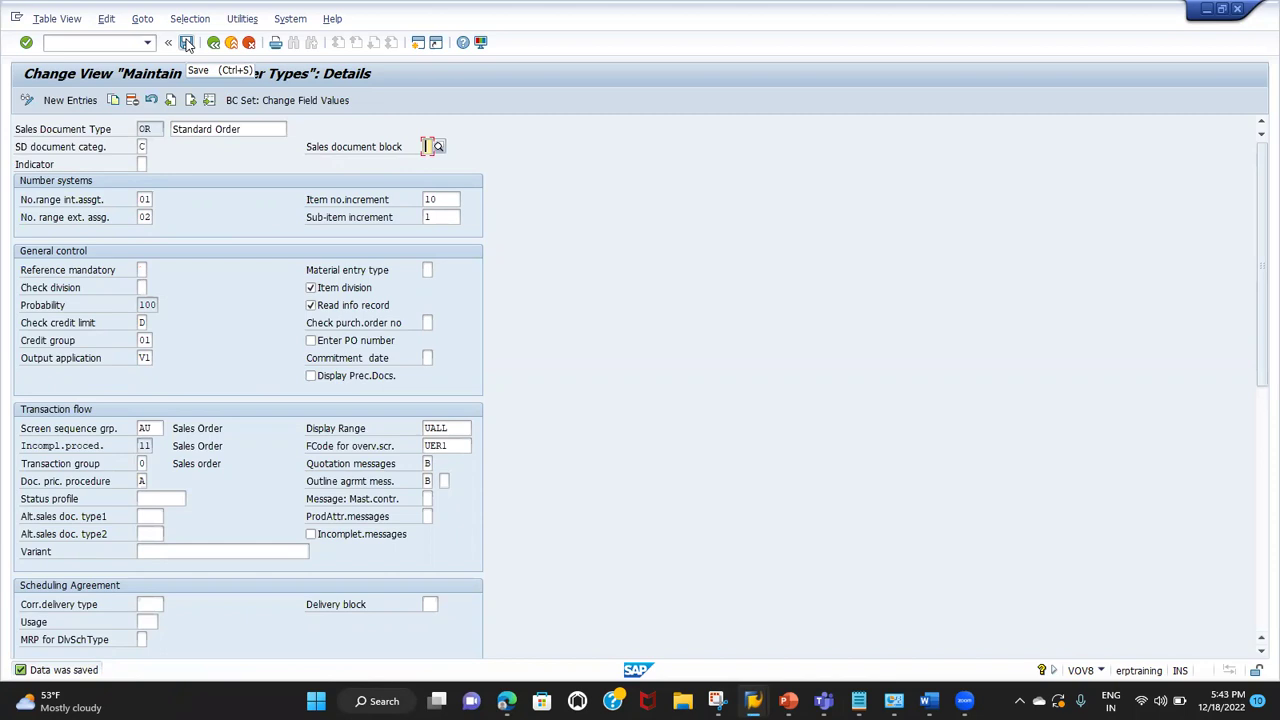
Step: Review the internal number range assignment, item increment 10 and sub-item increment 1
left_click(43, 203)
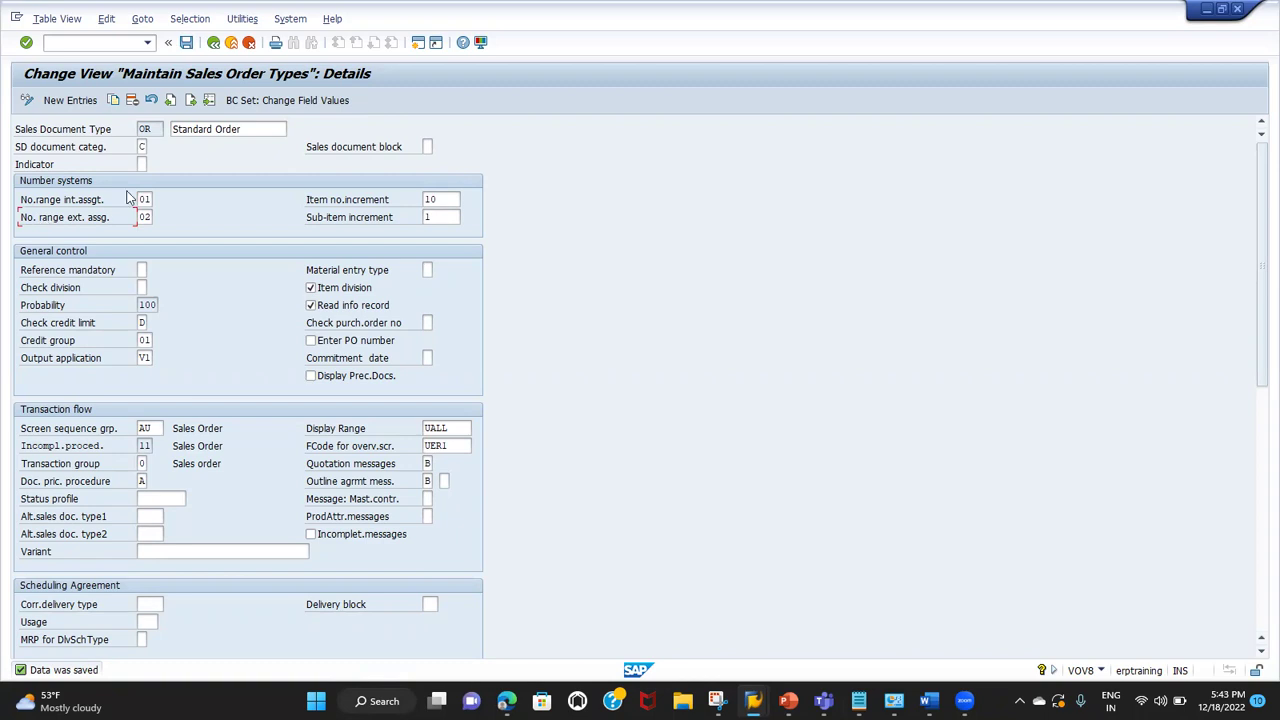
left_click(74, 204)
left_click(443, 198)
left_click(381, 219)
left_click(456, 216)
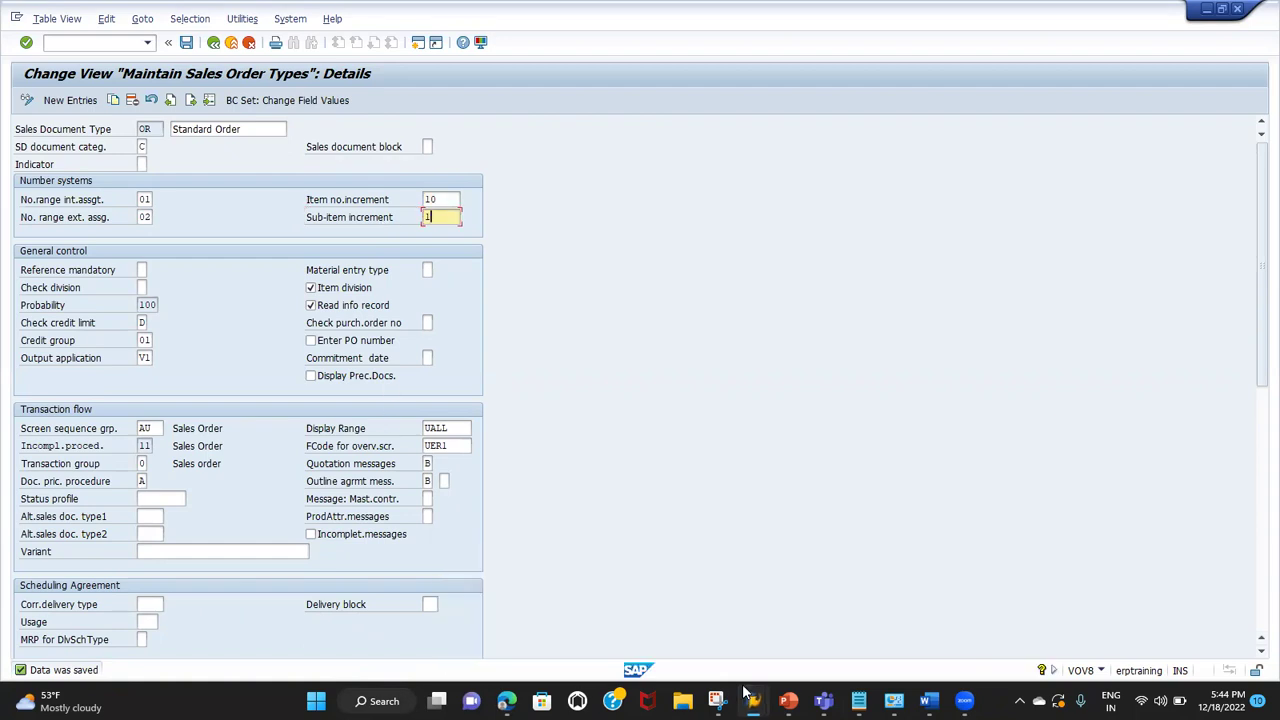
Step: In the customer-material info window, launch the display transaction /nvd53
mouse_move(750, 698)
left_click(765, 626)
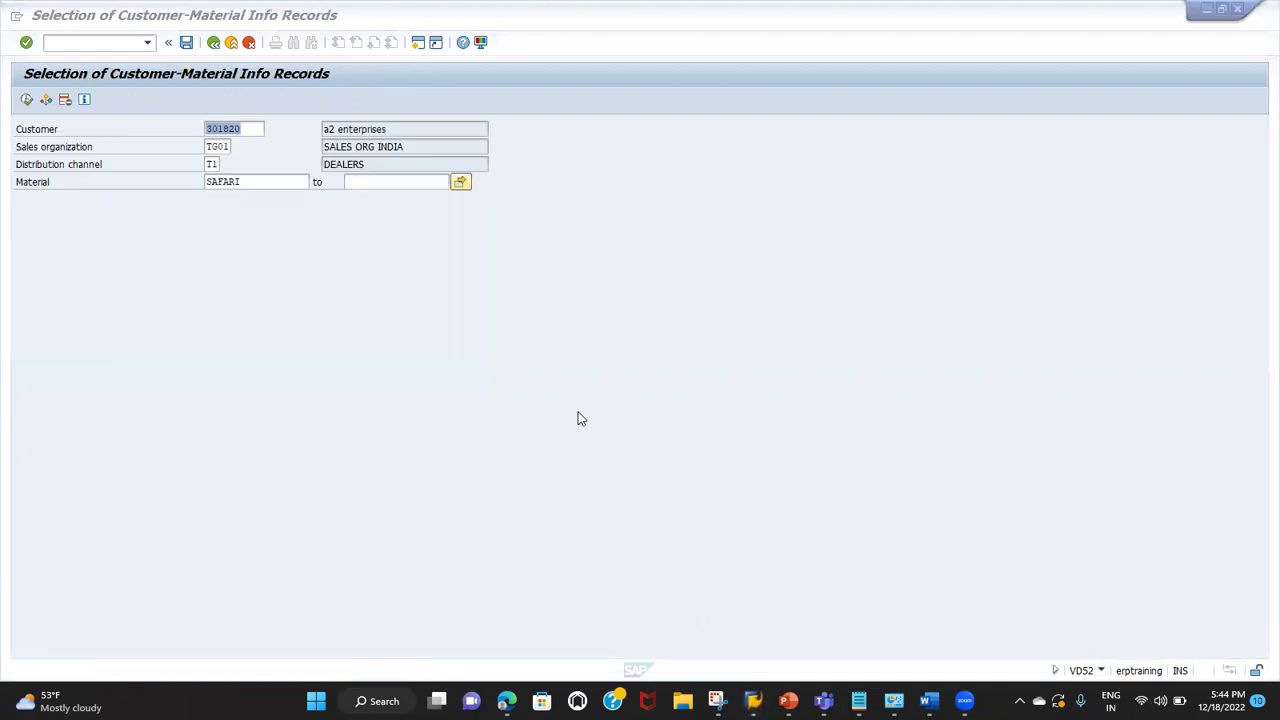
left_click(94, 42)
type("/nvd53")
key("Return")
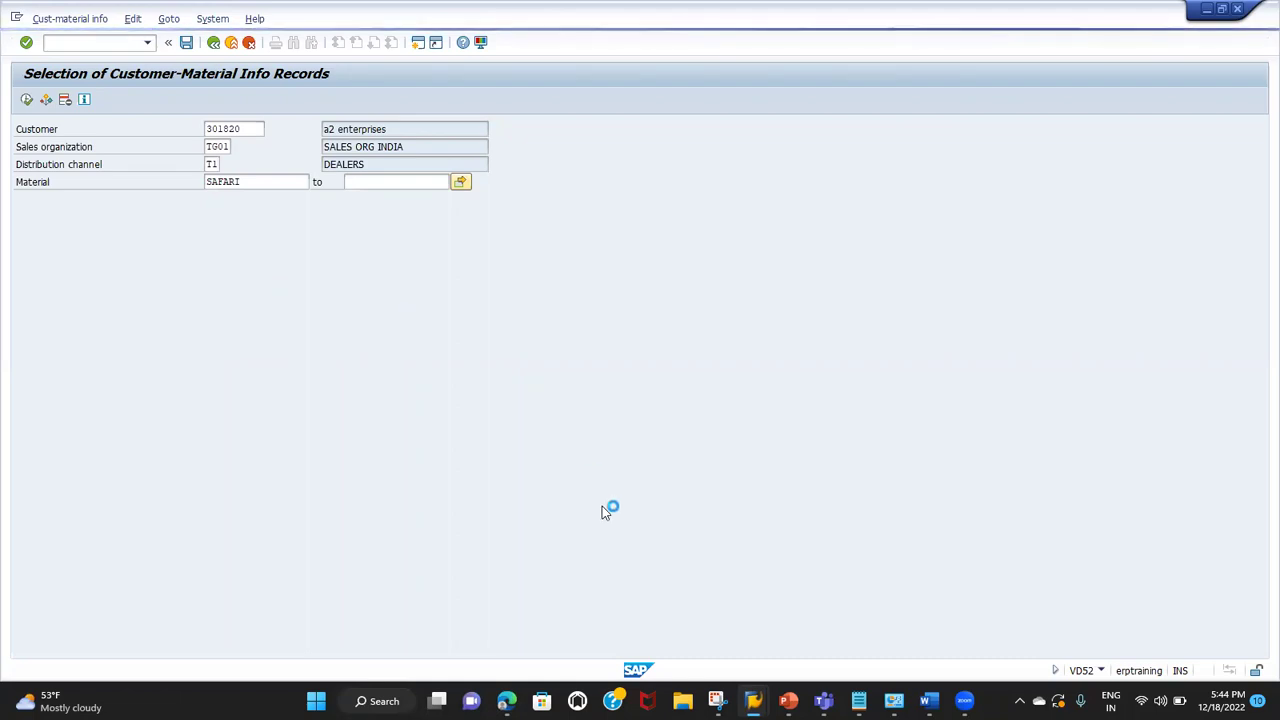
Step: Rerun /NVA01 with order type OR to see the block error, then save the unblocked OR type
mouse_move(757, 697)
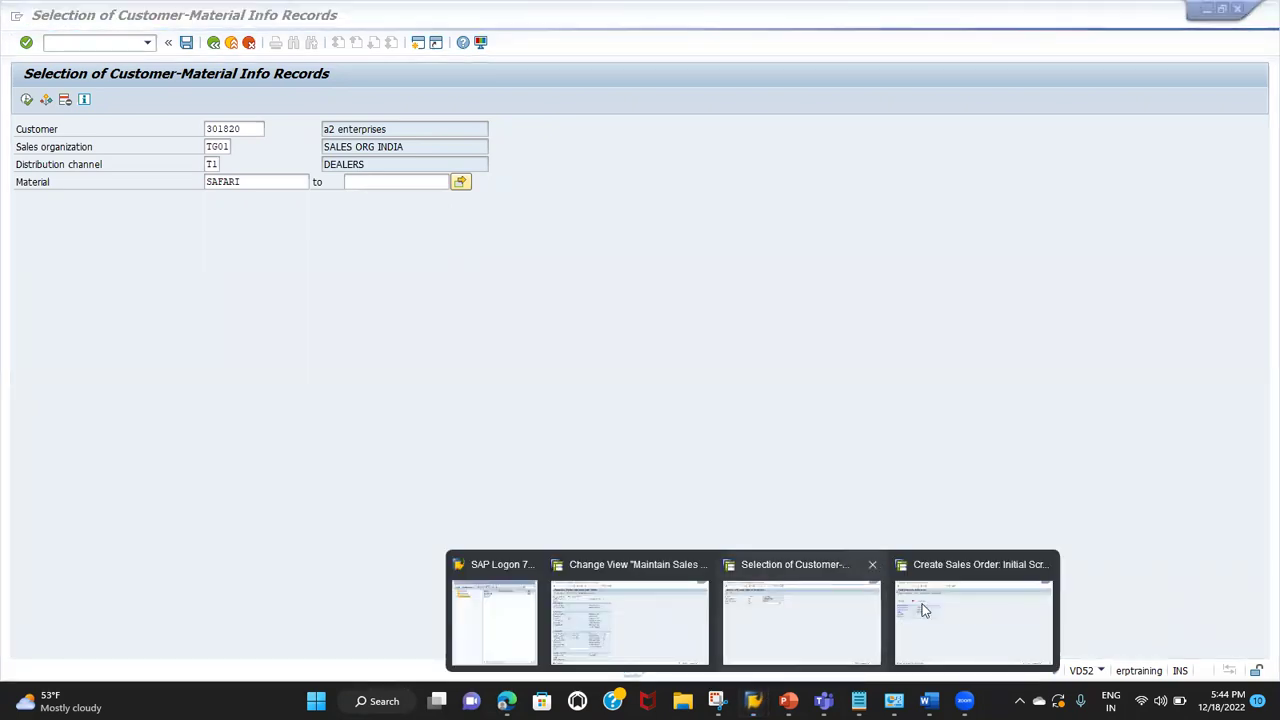
left_click(954, 620)
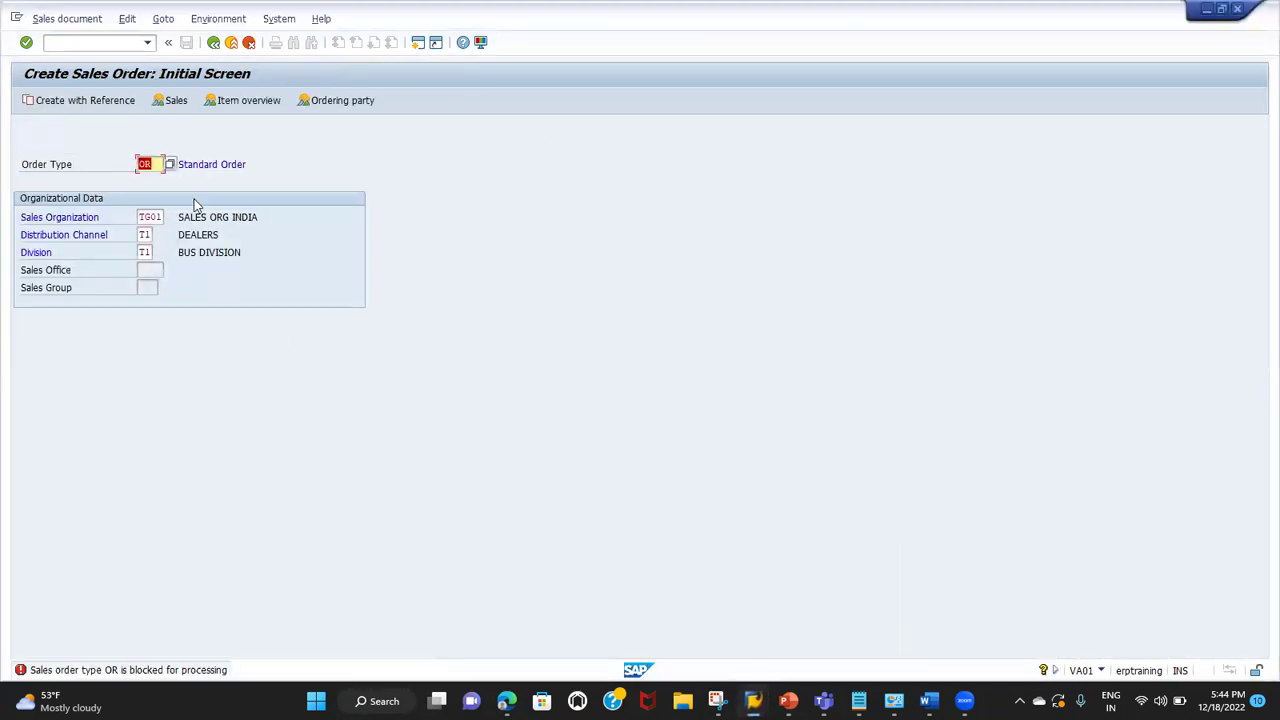
left_click(88, 41)
type("/NVA01")
key("Return")
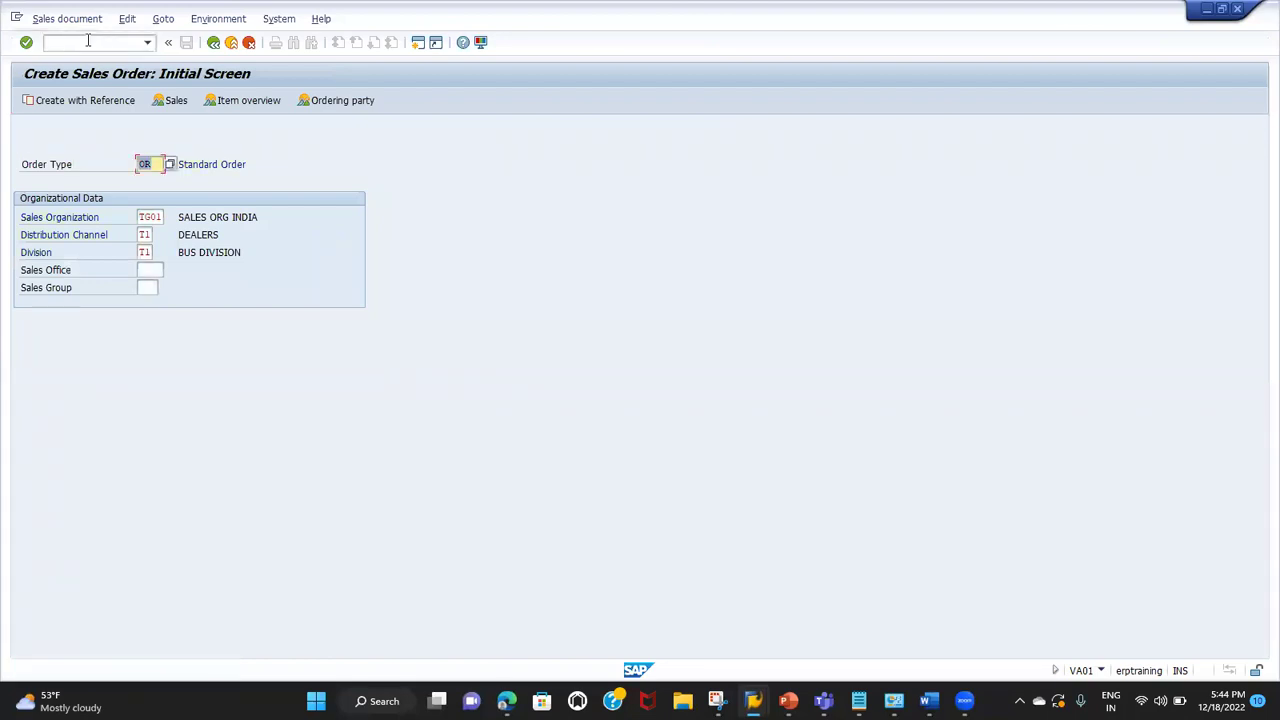
key("Return")
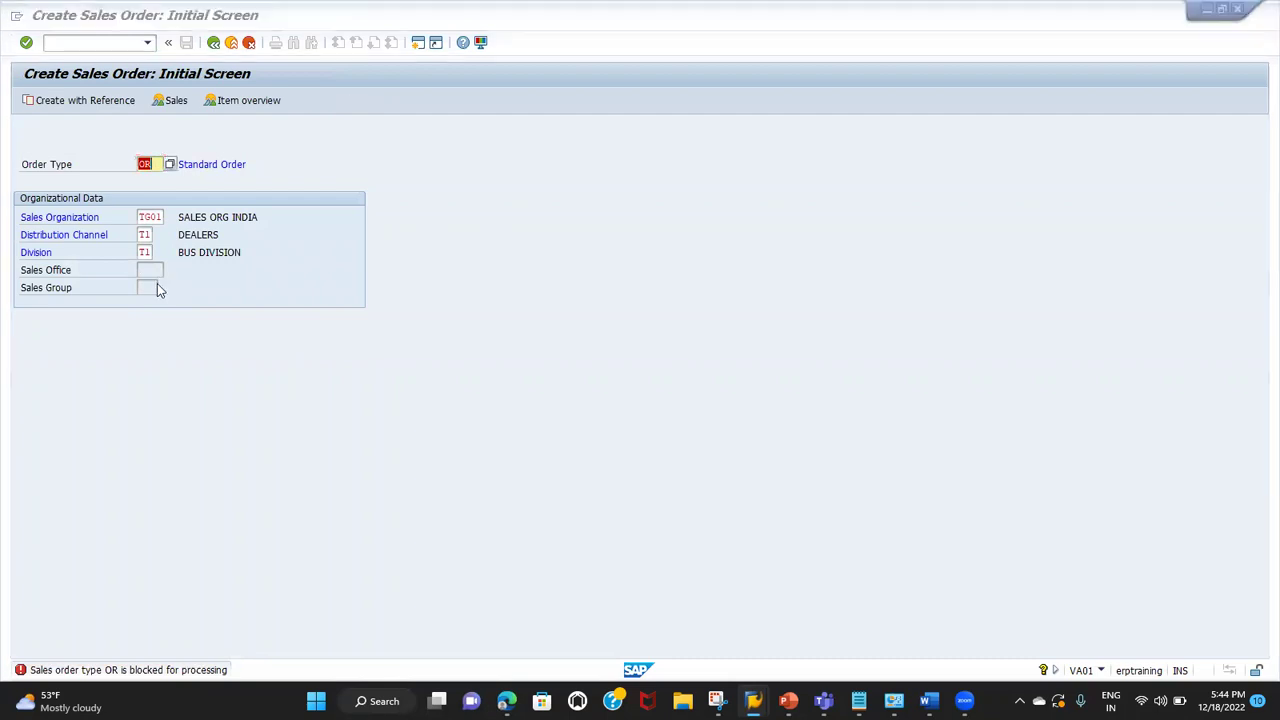
key("alt+Tab")
key("alt+Tab")
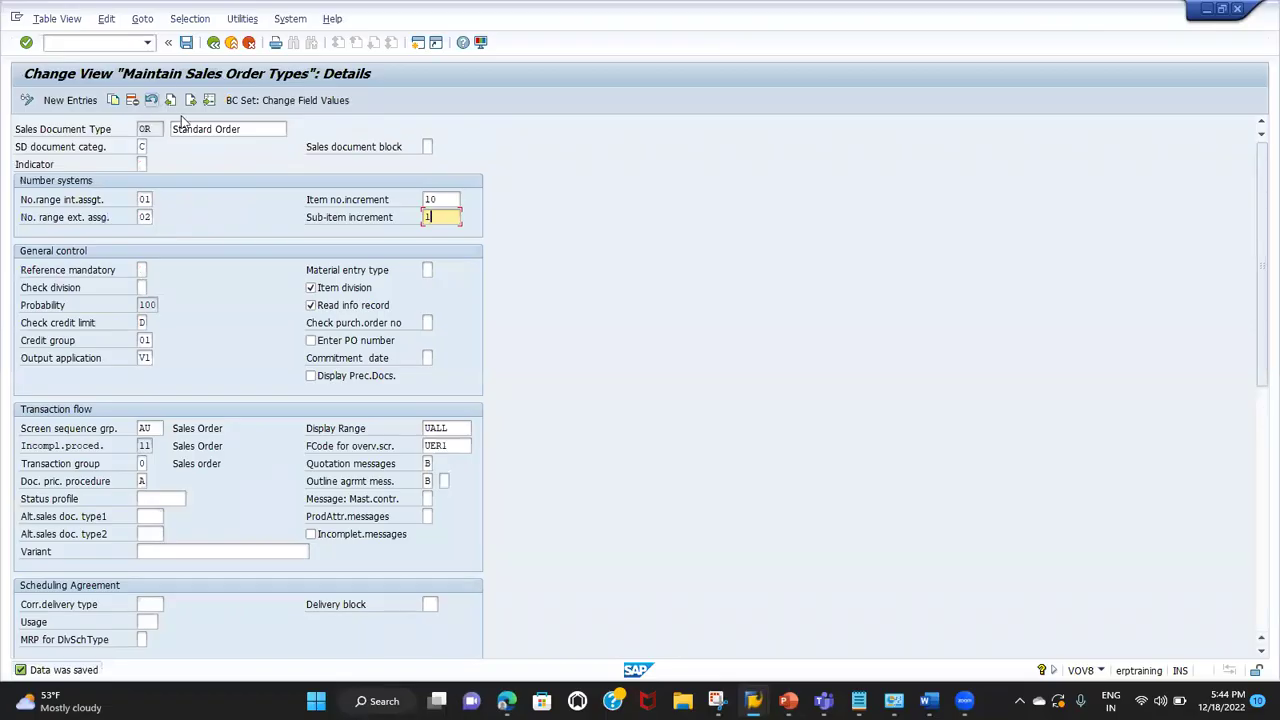
left_click(186, 42)
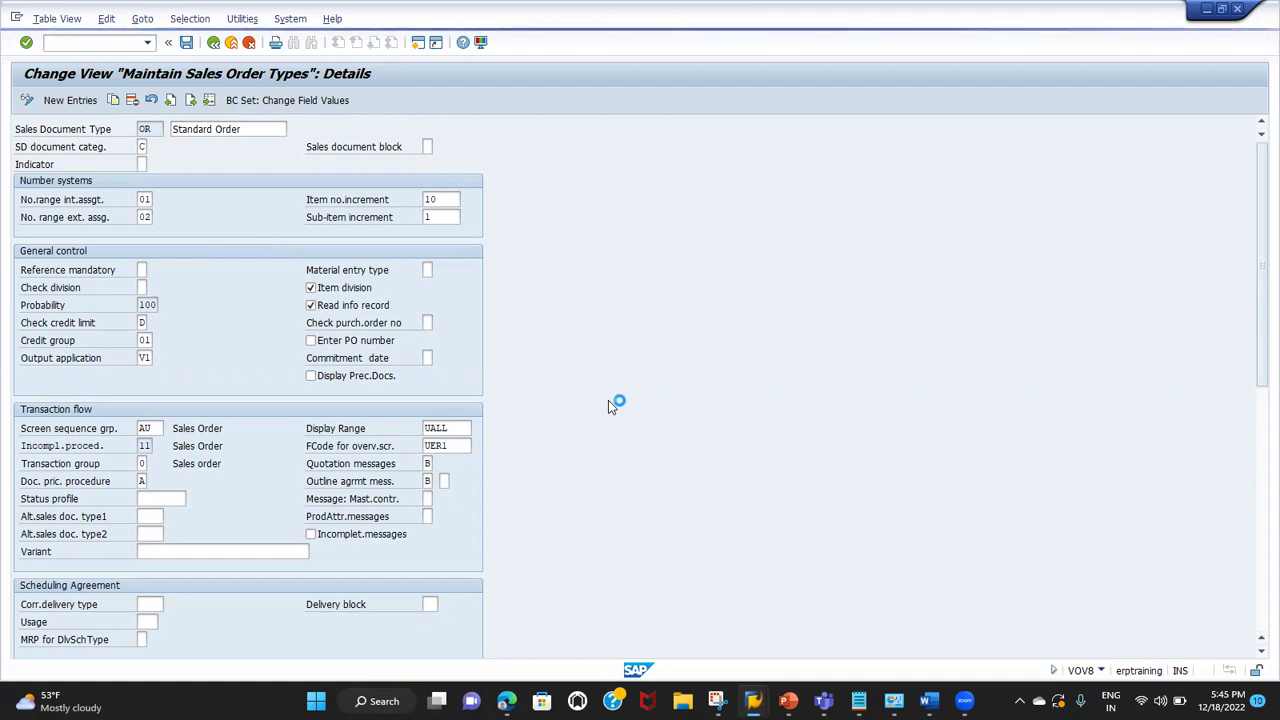
Step: Show the SAP window's system menu from the top-left icon
left_click(15, 18)
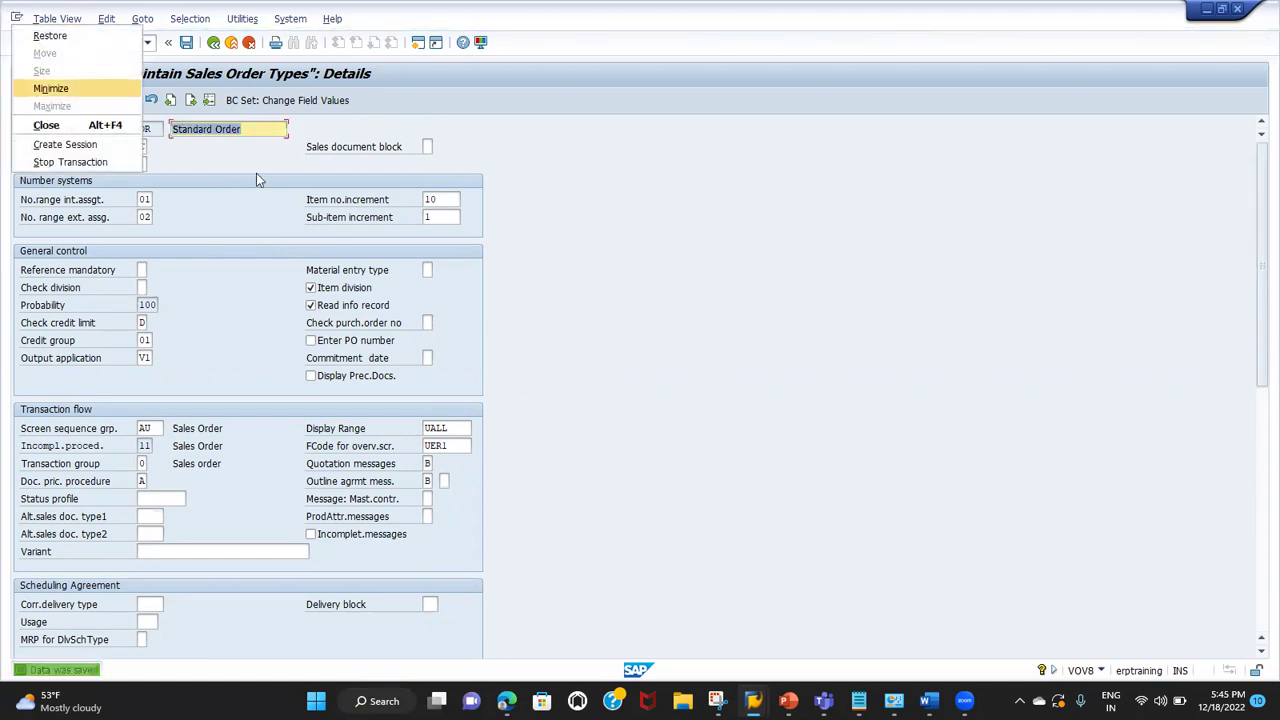
Step: In the sales order session, run /NVA01 again so order type OR opens the Create Standard Order overview
left_click(730, 276)
key("alt+Tab")
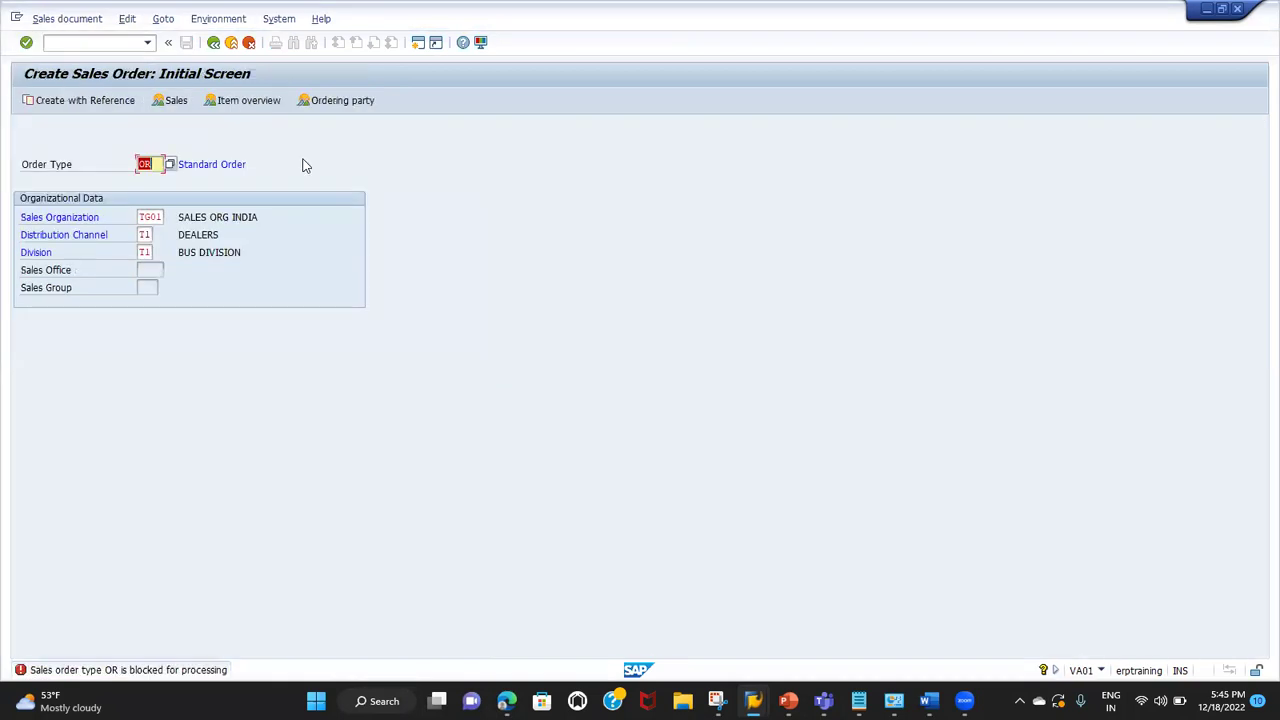
left_click(91, 44)
type("/NVA01")
key("Return")
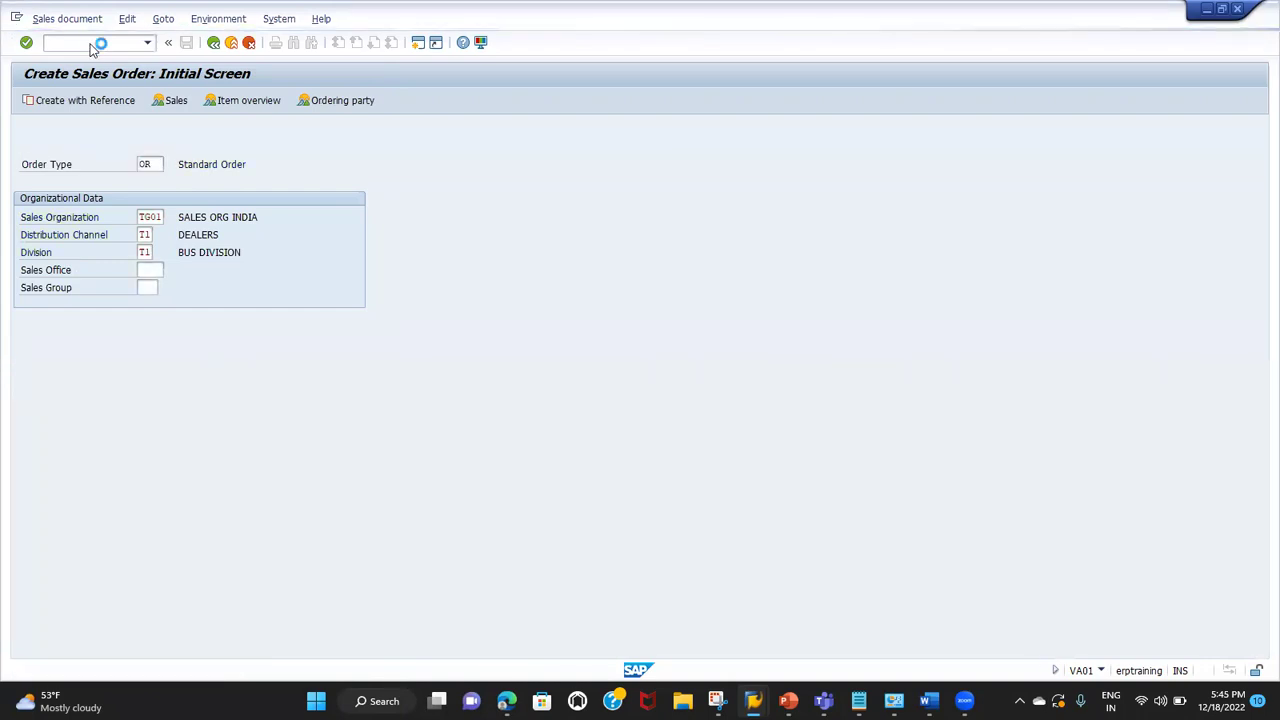
Step: Enter the sold-to customer, PO 'TEST ORDER', and a first item SAFARI with quantity 1
type("301820")
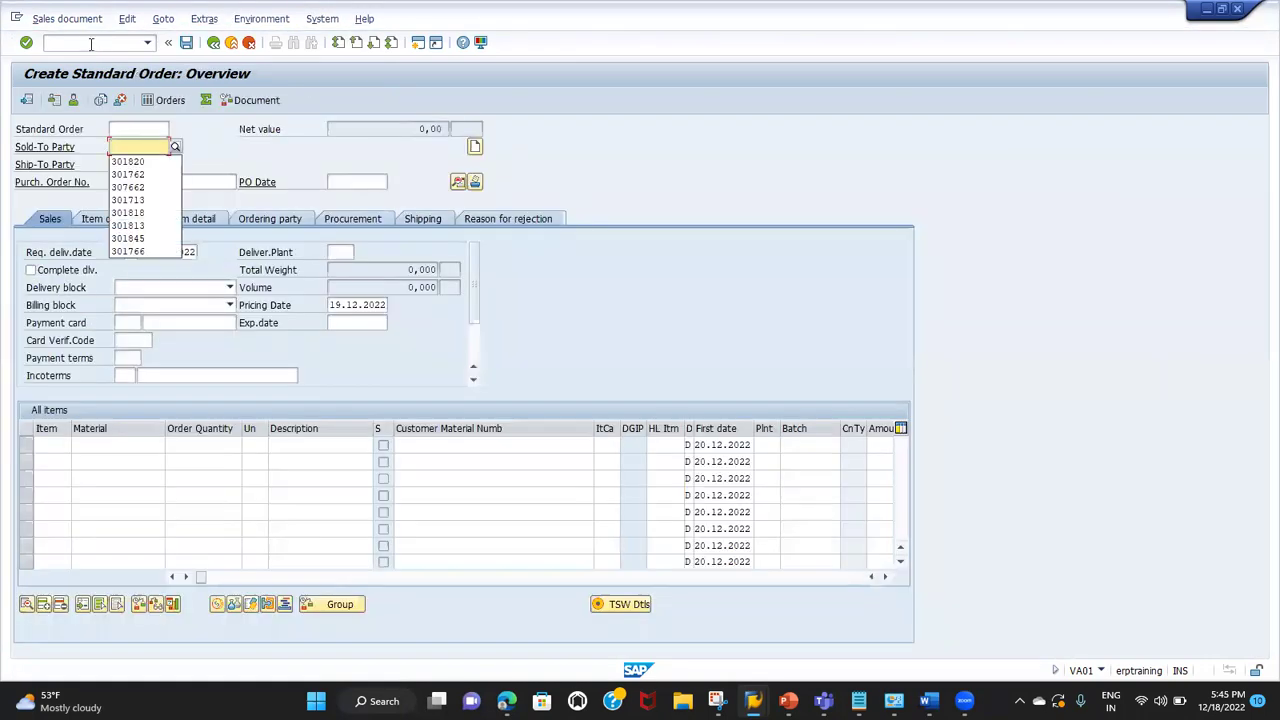
key("Tab")
key("Tab")
type("TEST ORDER")
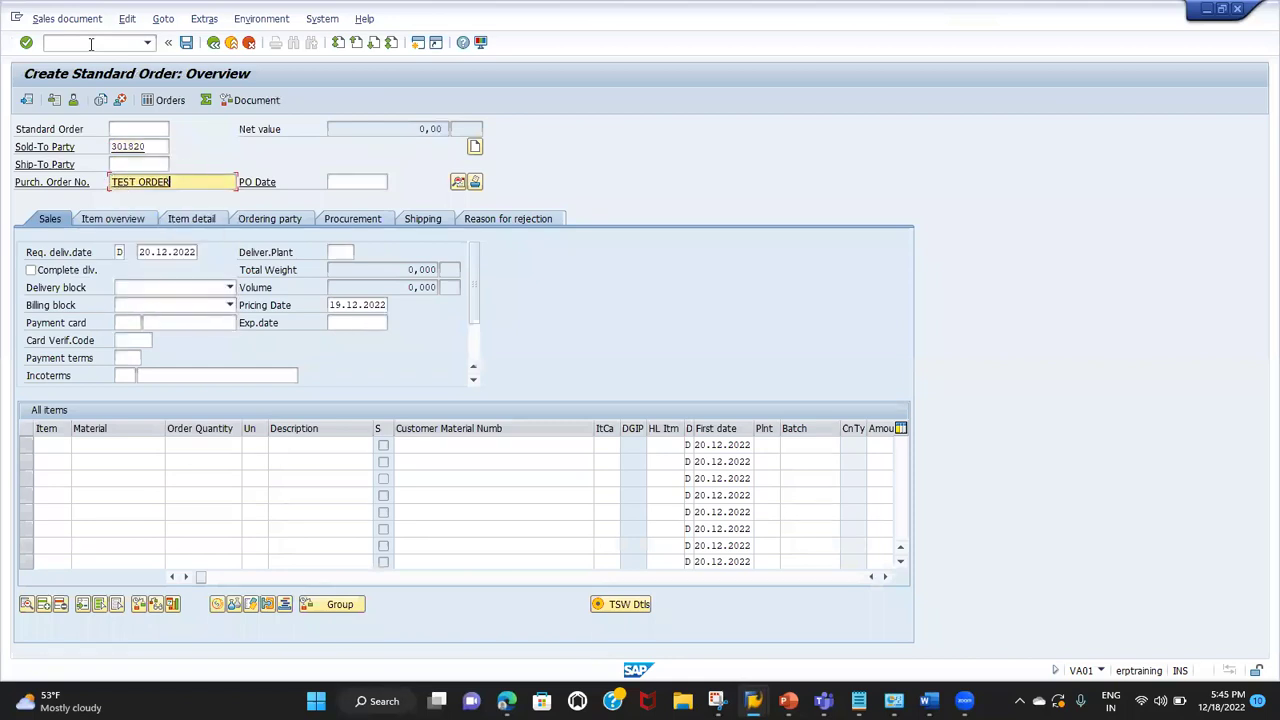
left_click(96, 443)
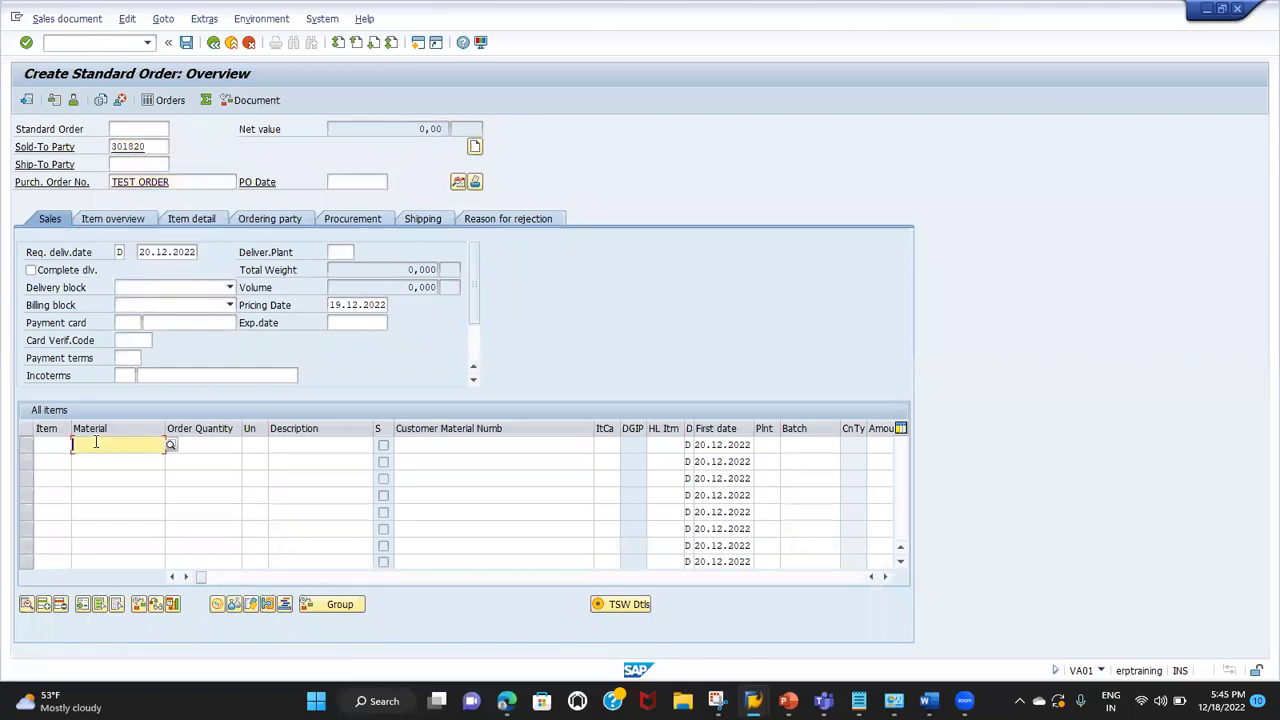
key("Down")
key("Return")
key("Tab")
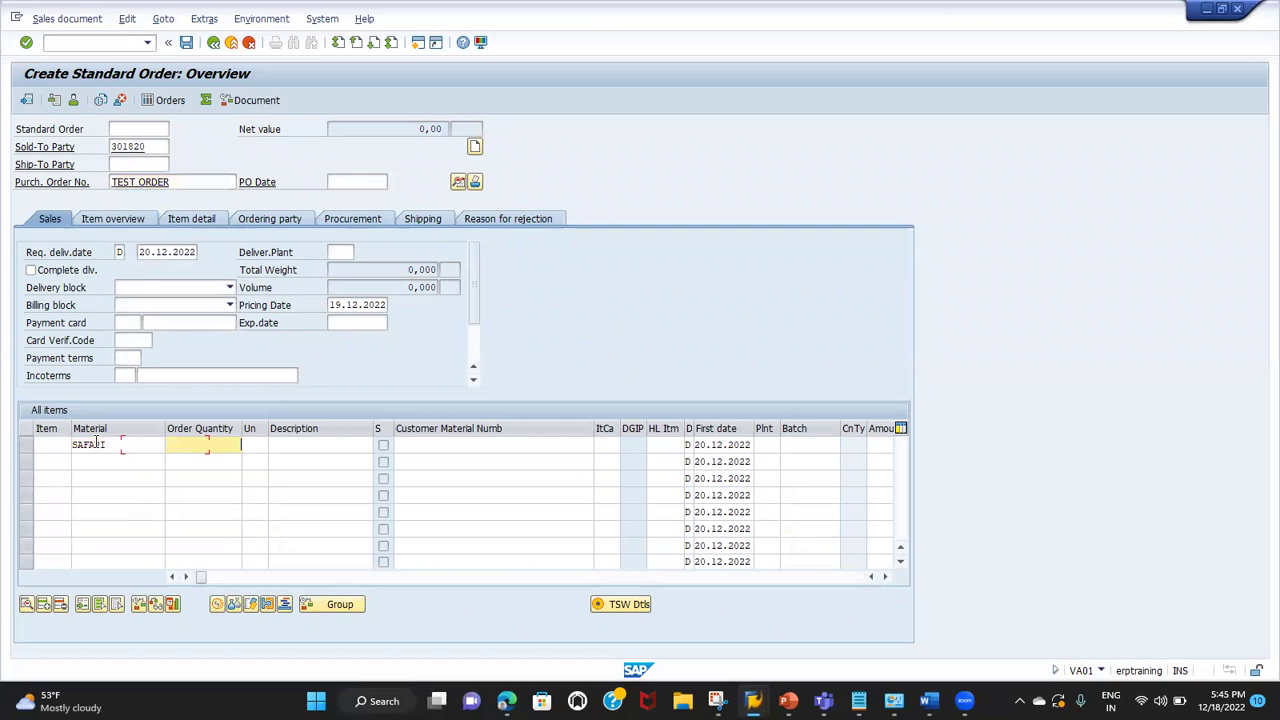
type("1")
key("Return")
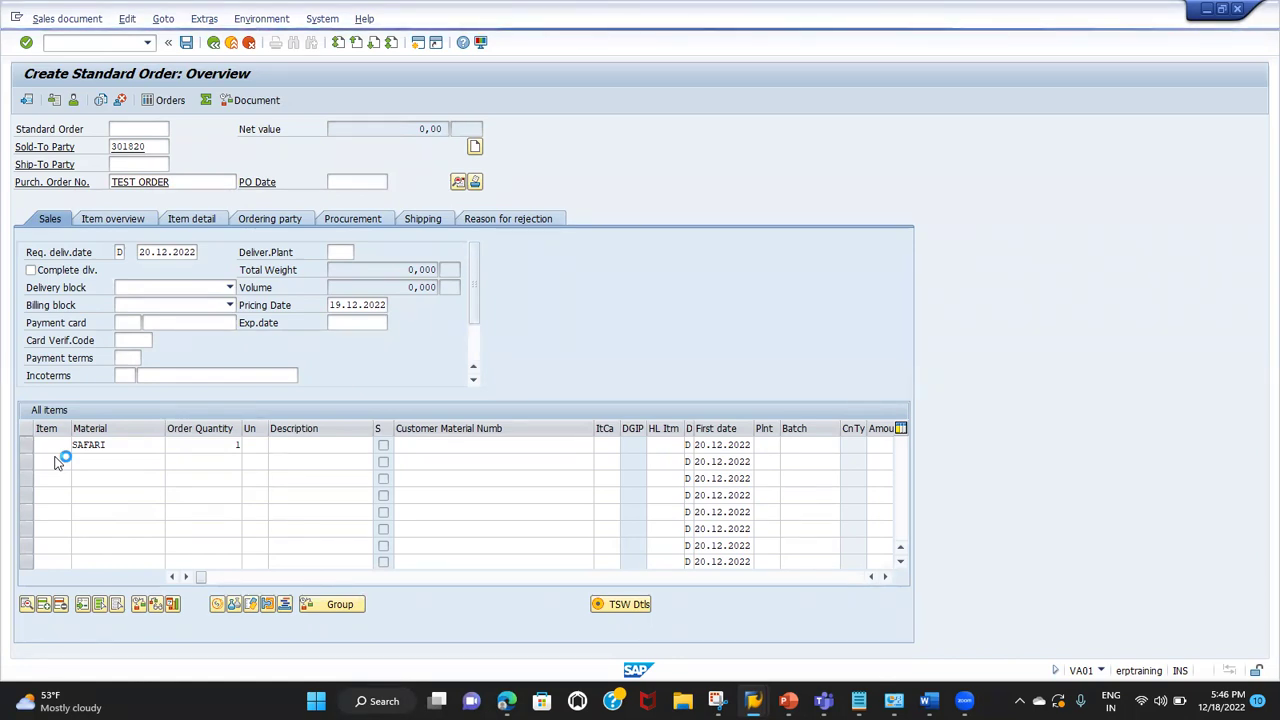
Step: Open a second SAP session, then add a second SAFARI item, quantity 5, as item 20
left_click(17, 19)
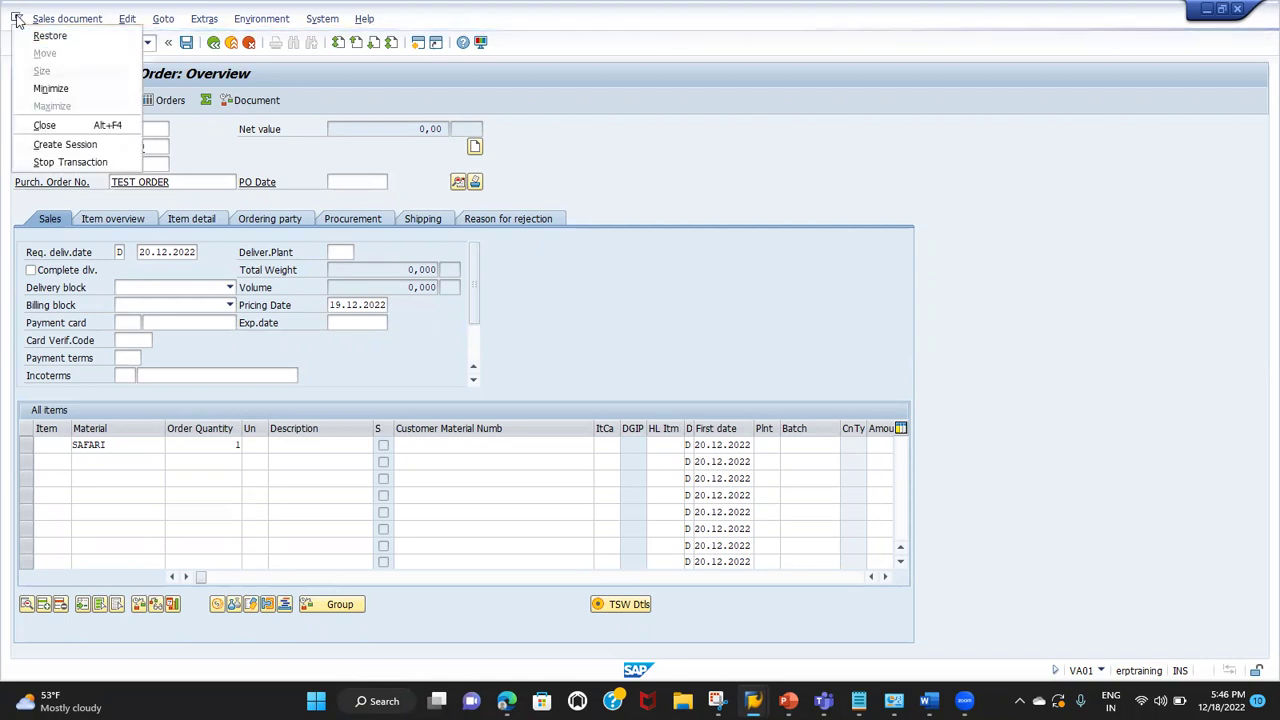
left_click(40, 142)
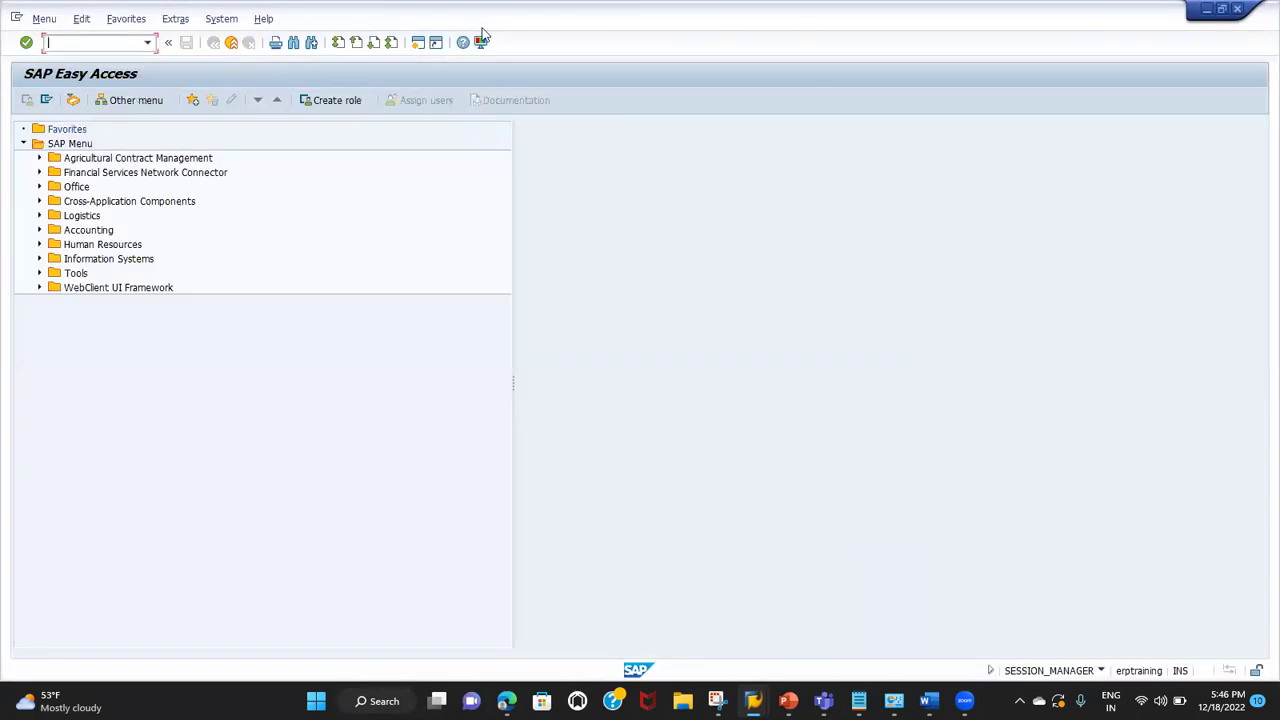
key("alt+Tab")
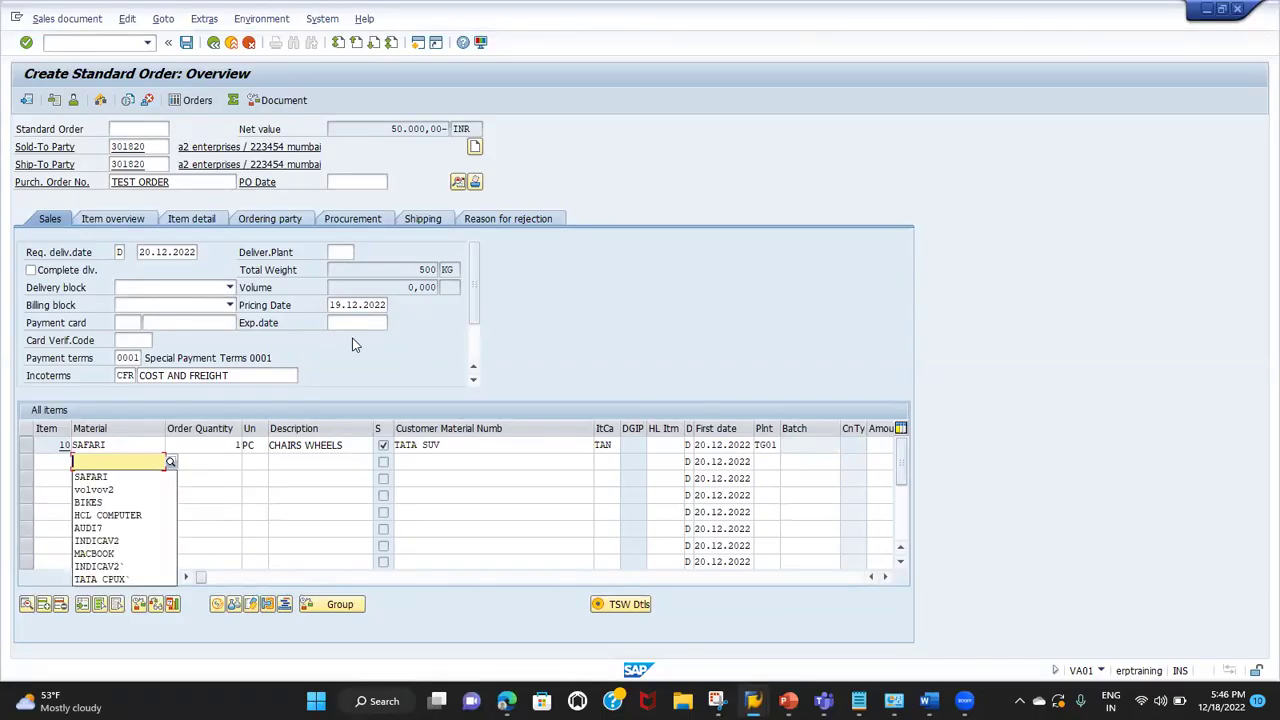
key("Down")
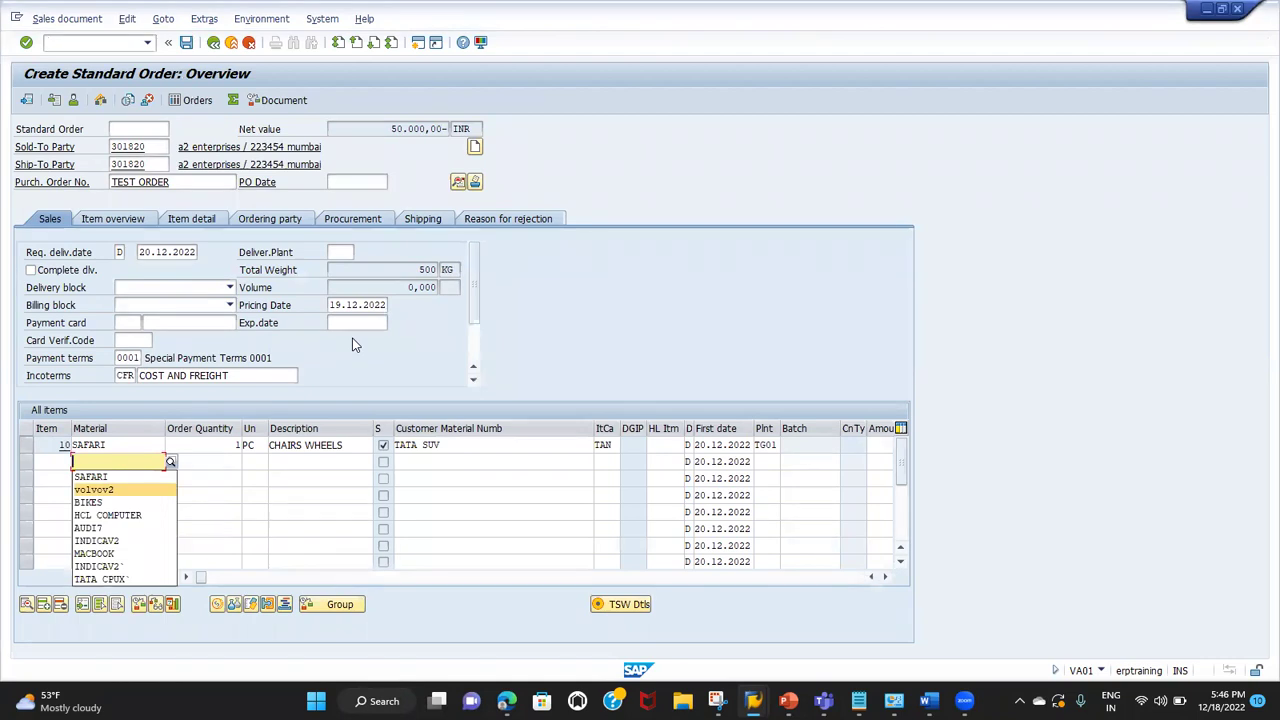
key("Up")
key("Return")
key("Tab")
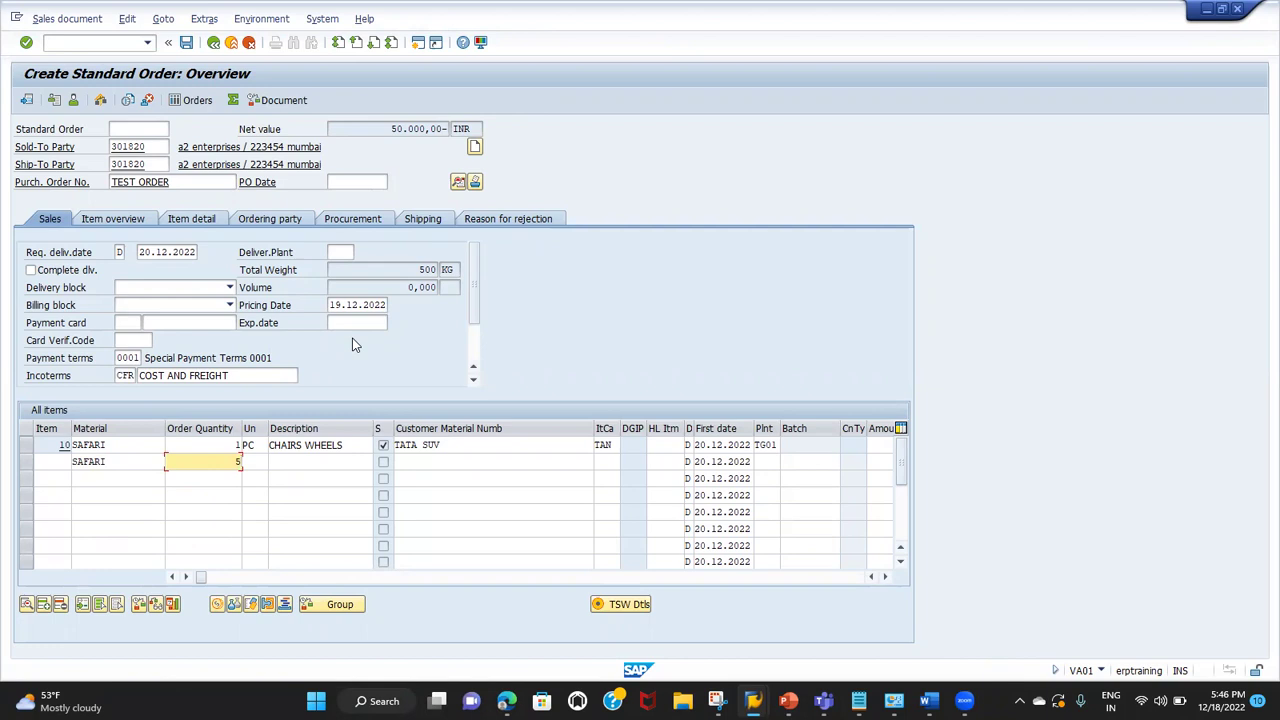
key("Return")
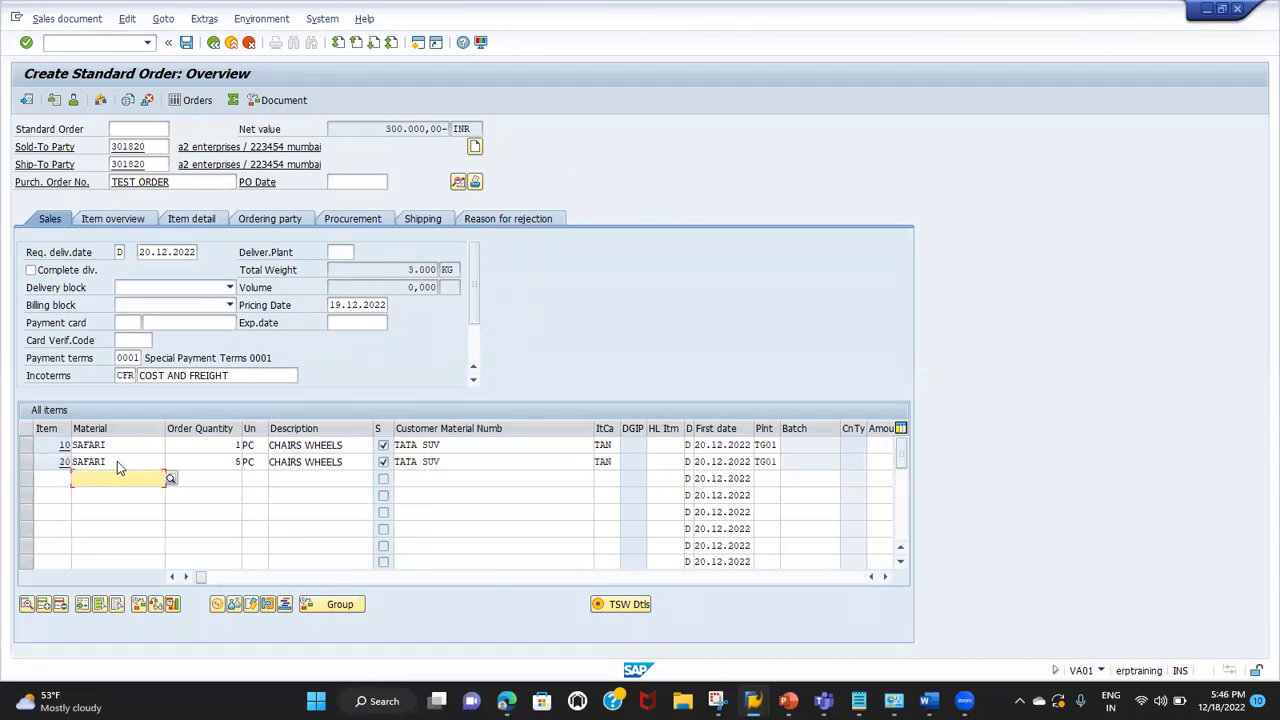
left_click(30, 465)
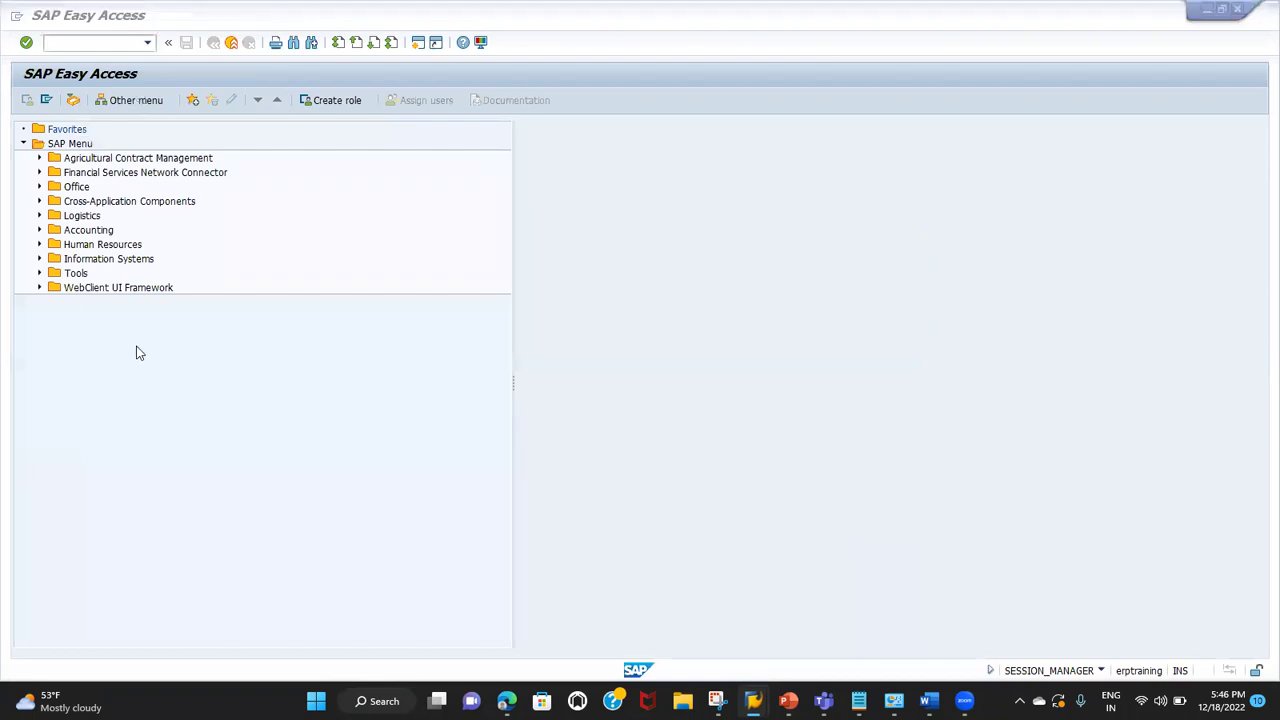
Step: Check the order type's item number increment, close the extra Easy Access session, and return to the order
key("alt+Tab")
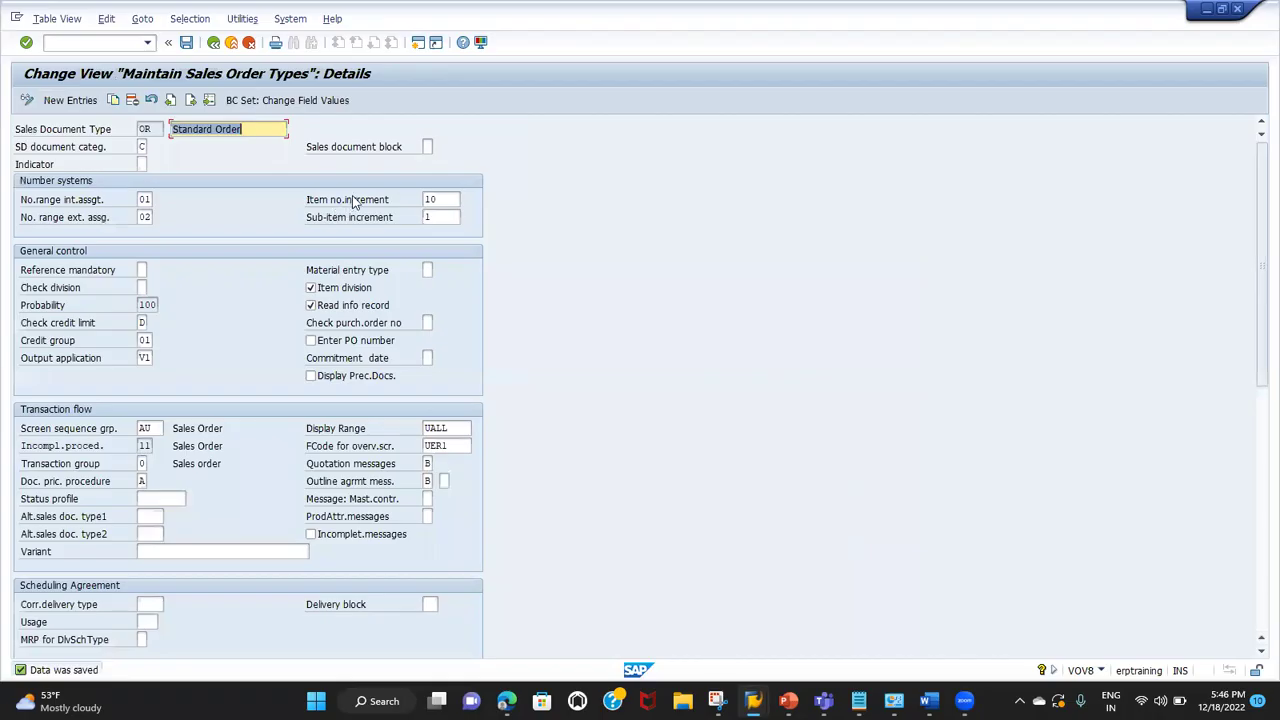
left_click(453, 197)
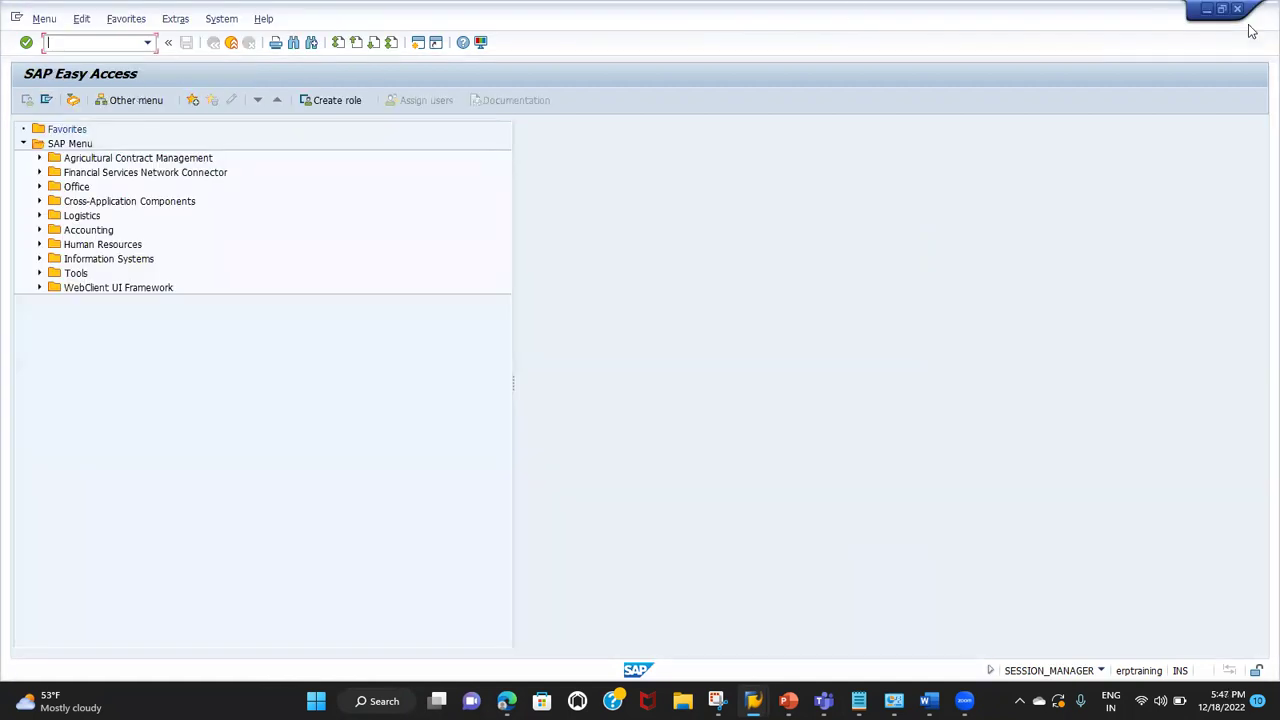
left_click(1240, 10)
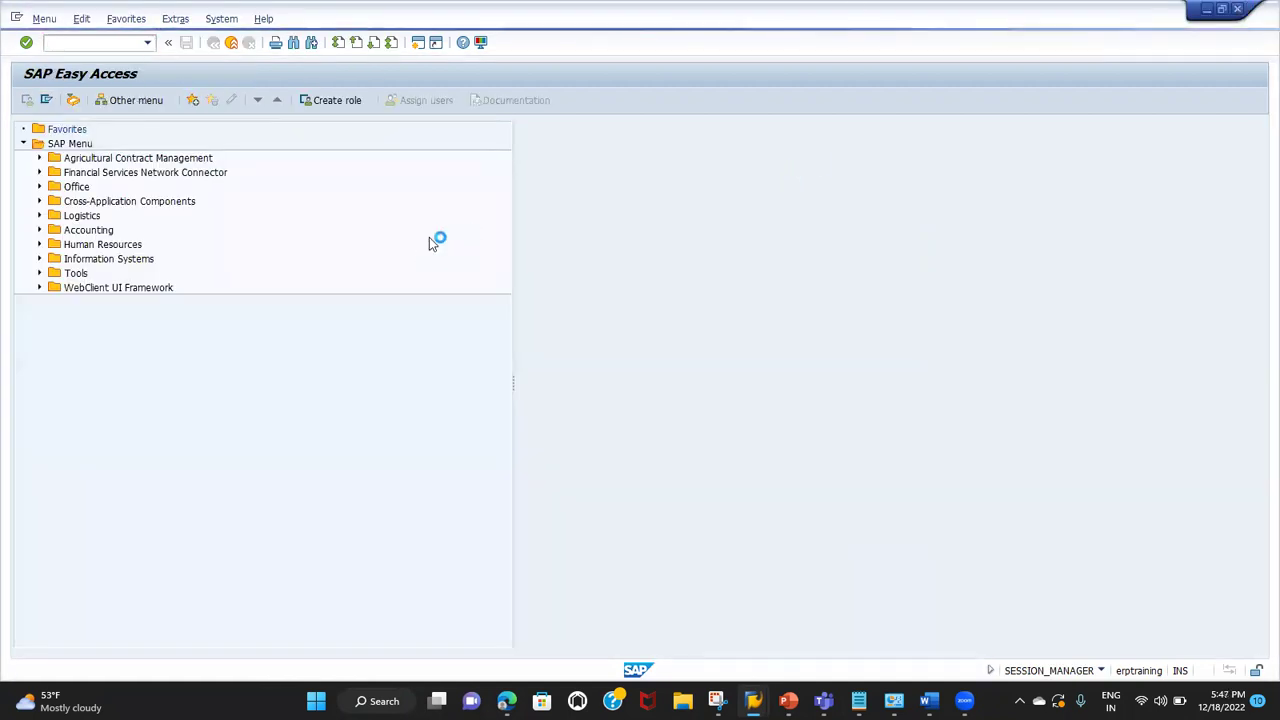
key("alt+Tab")
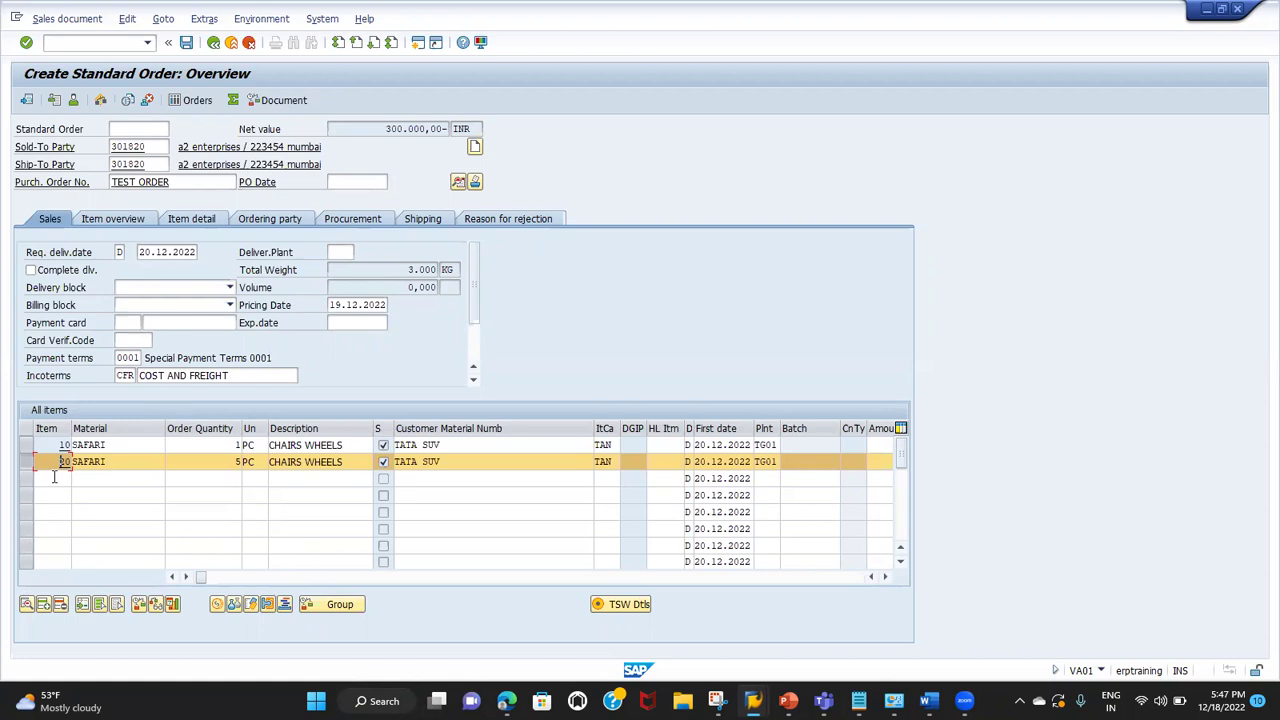
Step: Add item number 11 with material SAFARI and quantity 1 between items 10 and 20
left_click(47, 479)
left_click(123, 445)
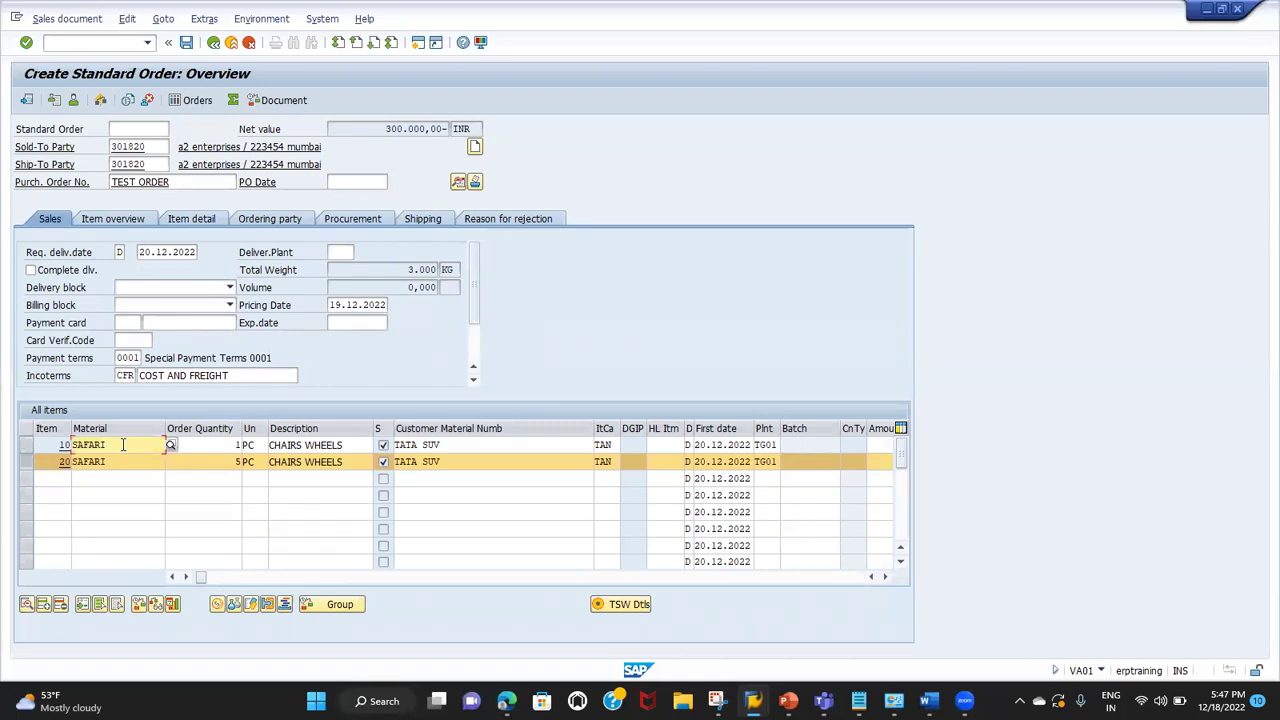
left_click(46, 478)
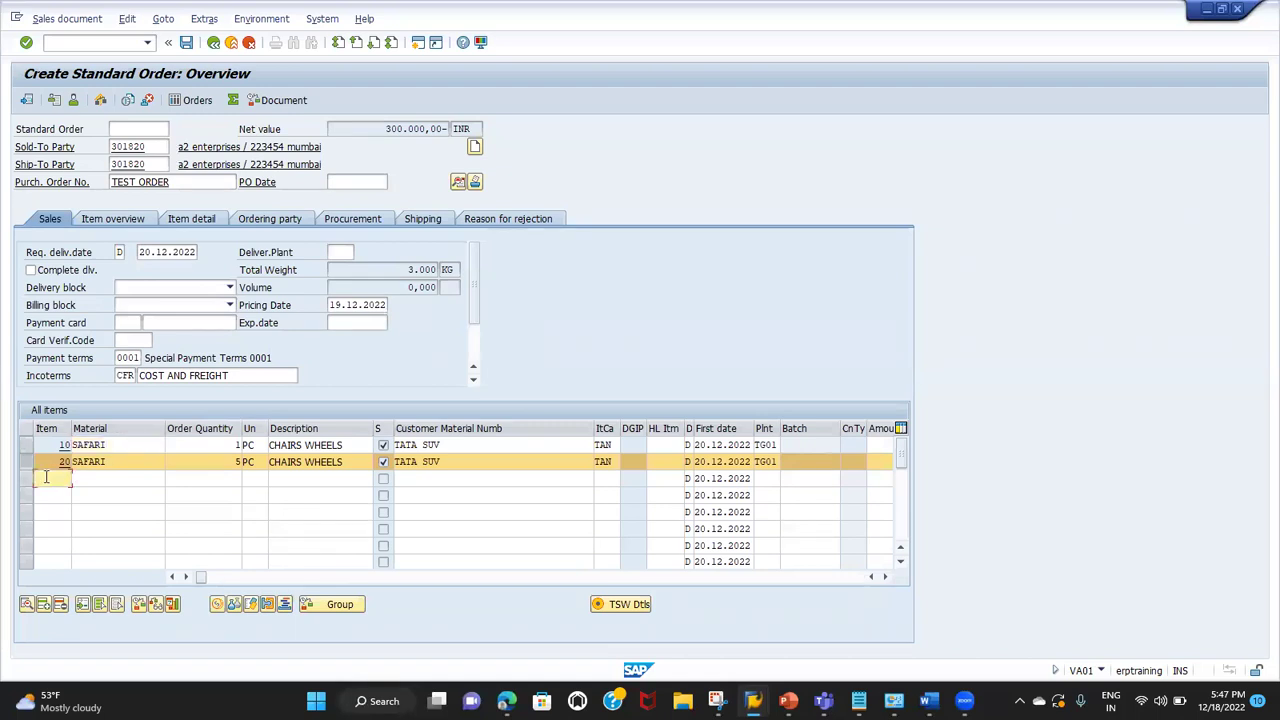
type("11")
key("Tab")
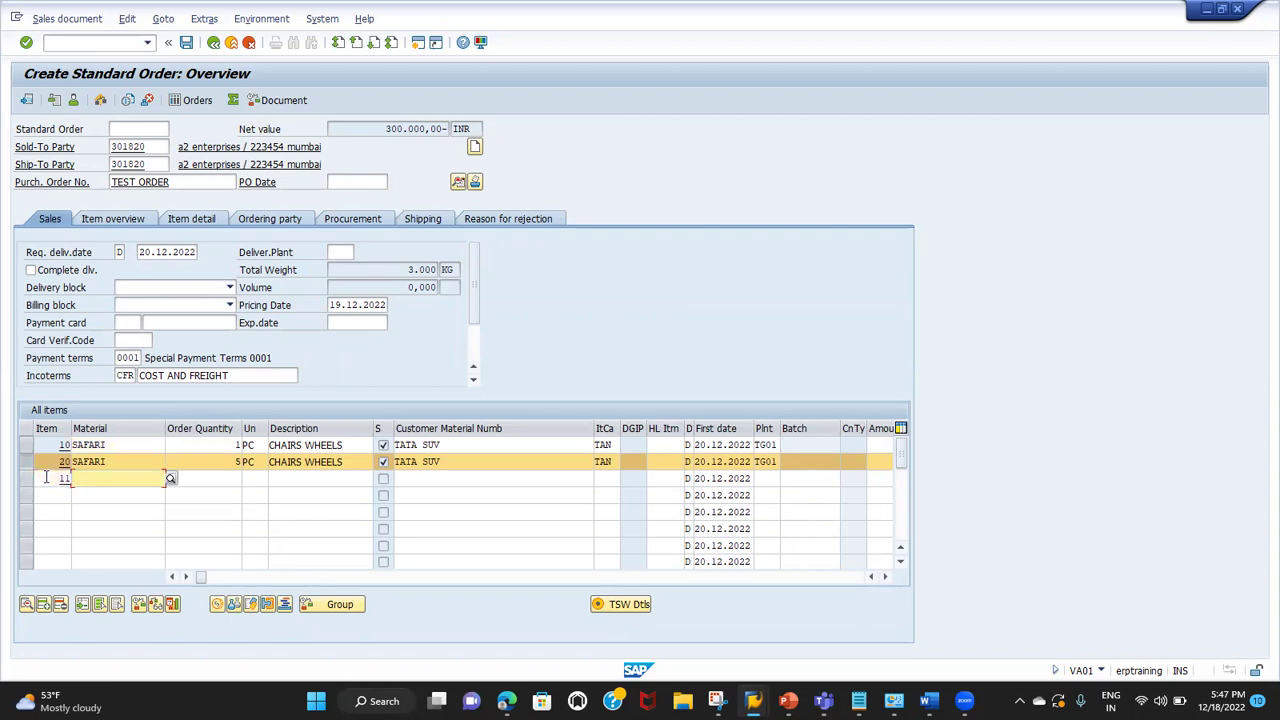
type("SAFARI")
key("Return")
left_click(236, 479)
key("Return")
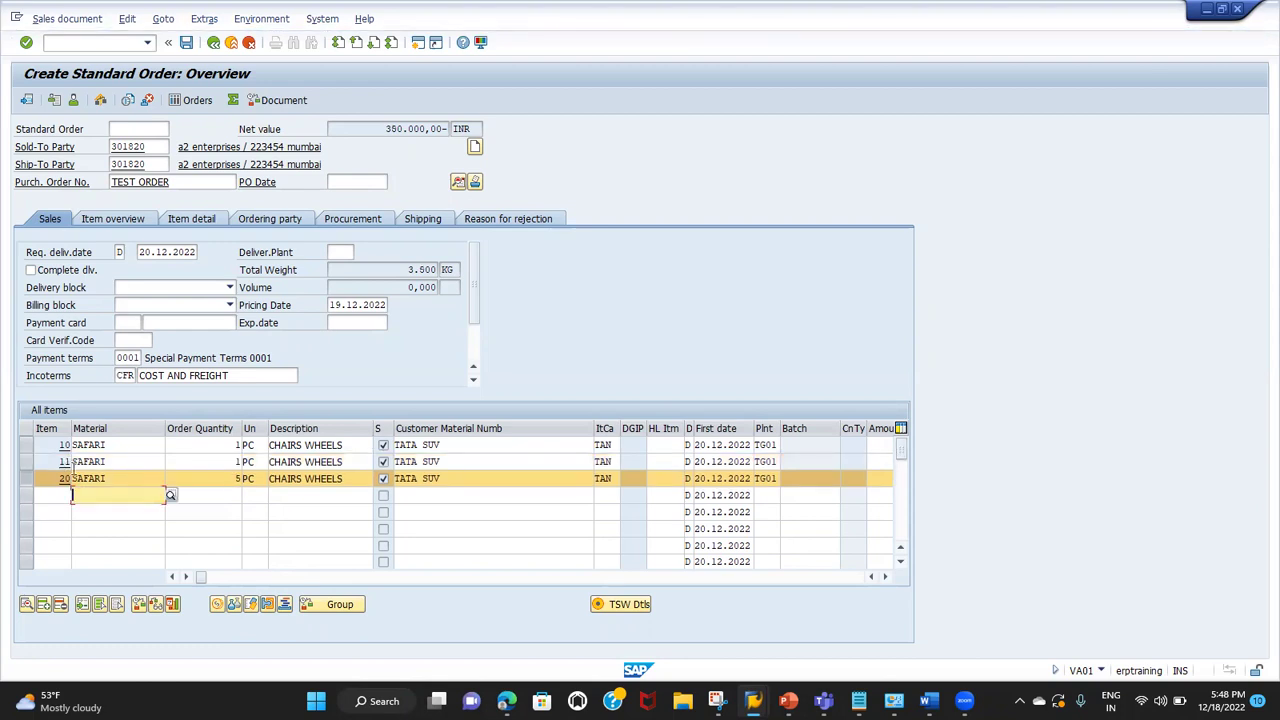
left_click(115, 459)
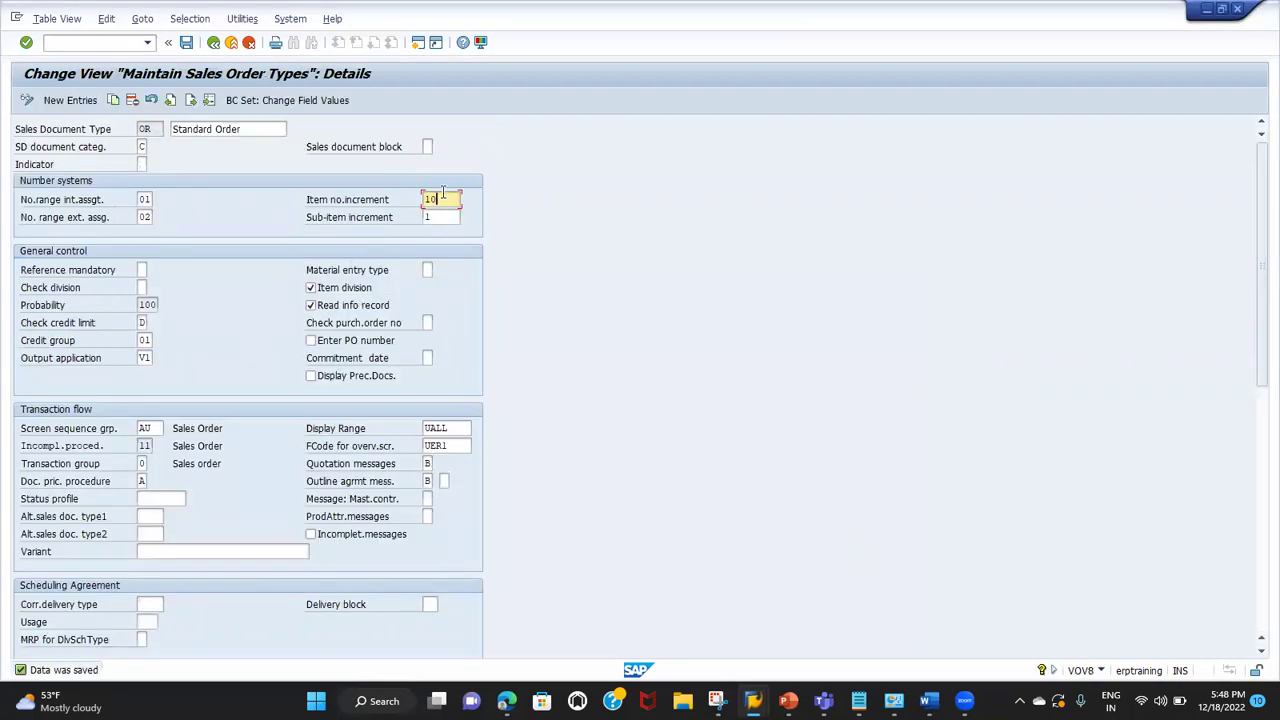
Step: Change the VOV8 item number increment from 10 to 5, restore it to 10, and note the sub-item increment
key("BackSpace")
key("BackSpace")
type("5")
key("BackSpace")
type("10")
left_click(337, 220)
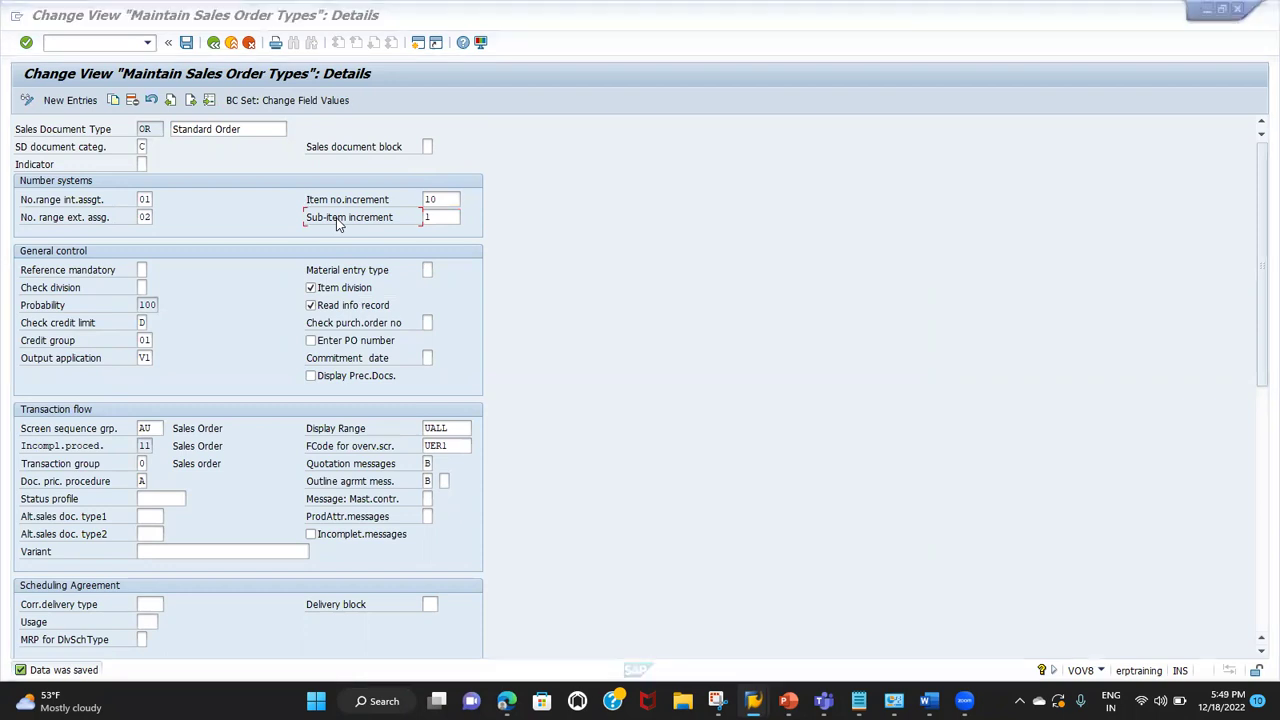
key("alt+Tab")
key("alt+Tab")
key("alt+Tab")
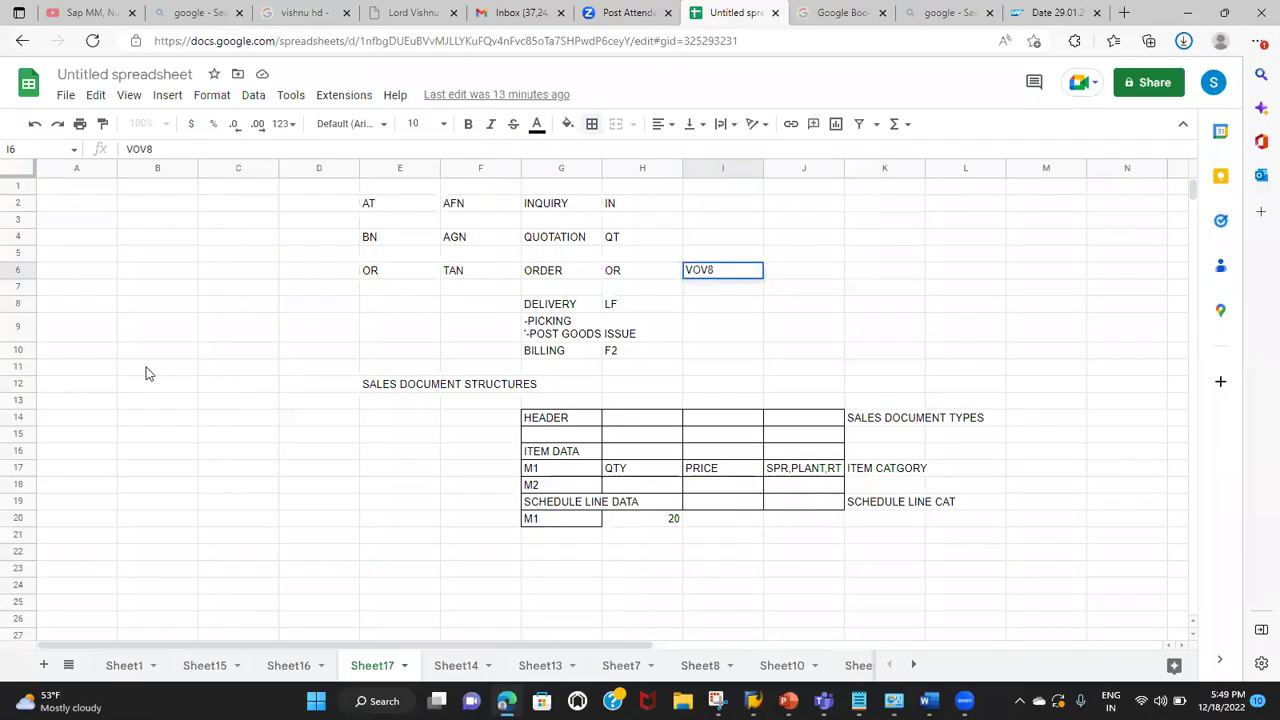
Step: Enter COMPUTER, -CPU and KEYBOARD in cells B9 to B11 of the notes
left_click(125, 354)
left_click(91, 338)
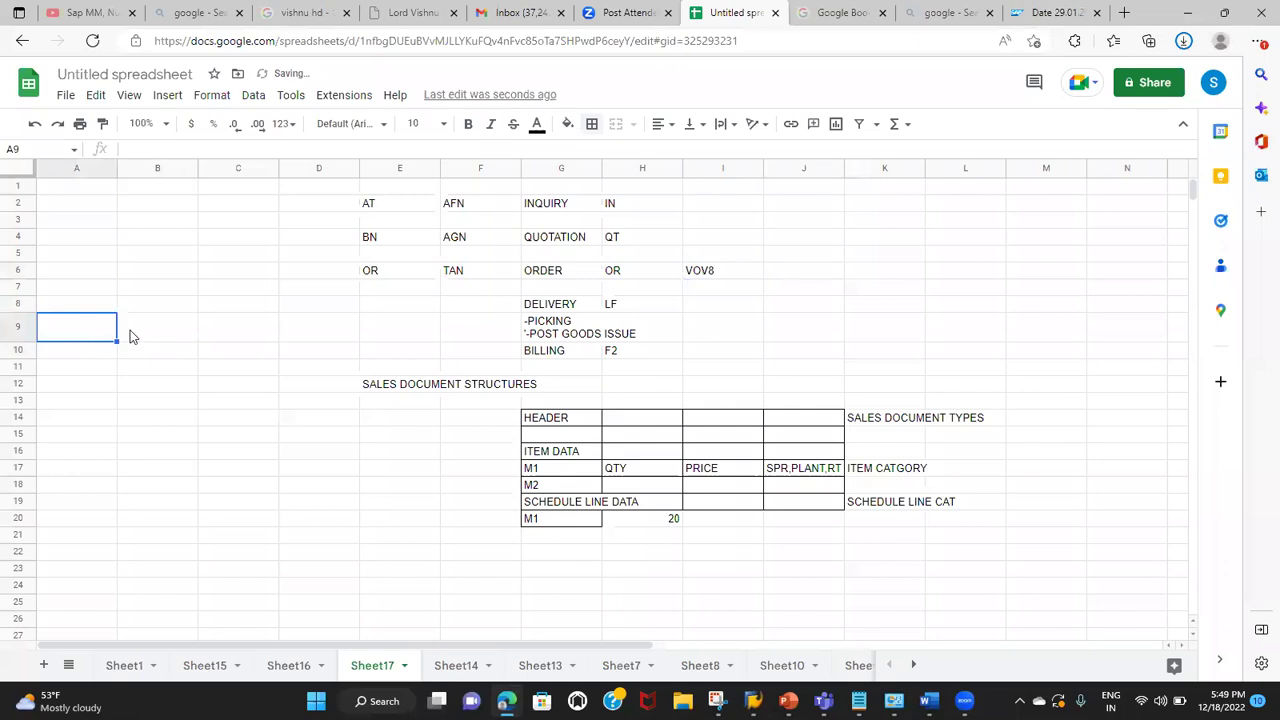
left_click(138, 338)
type("COMPUTER")
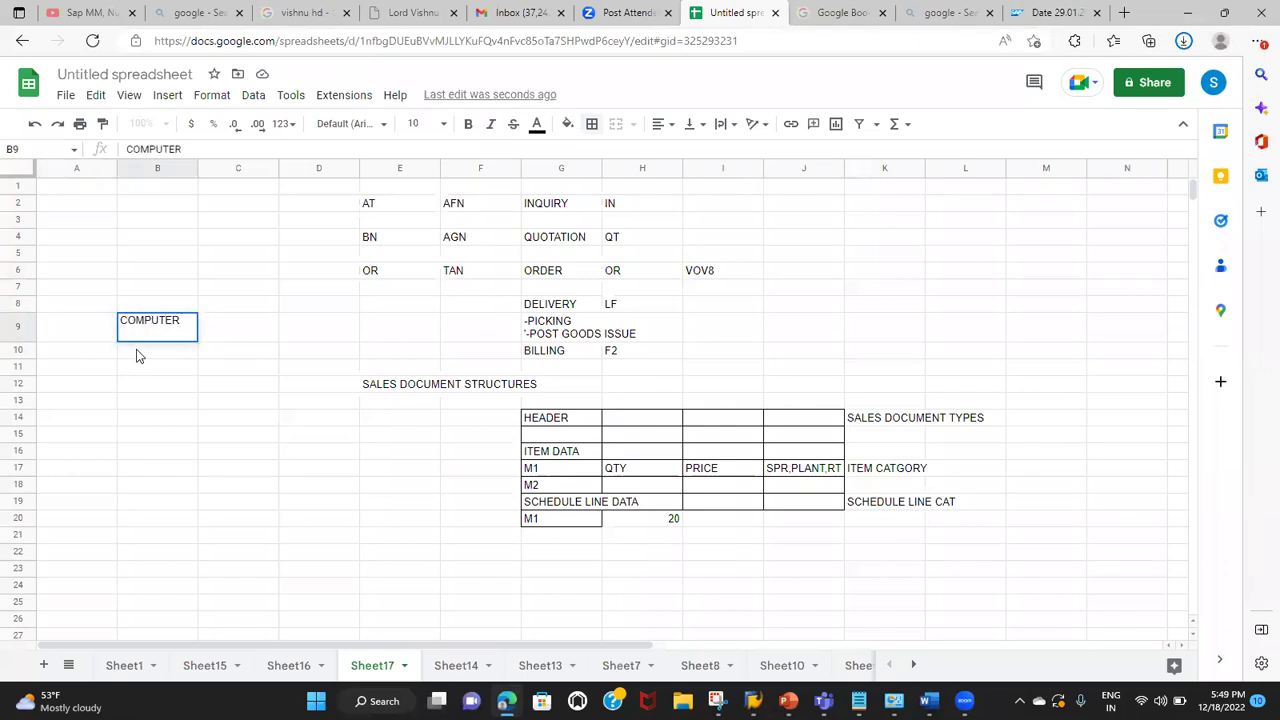
left_click(140, 355)
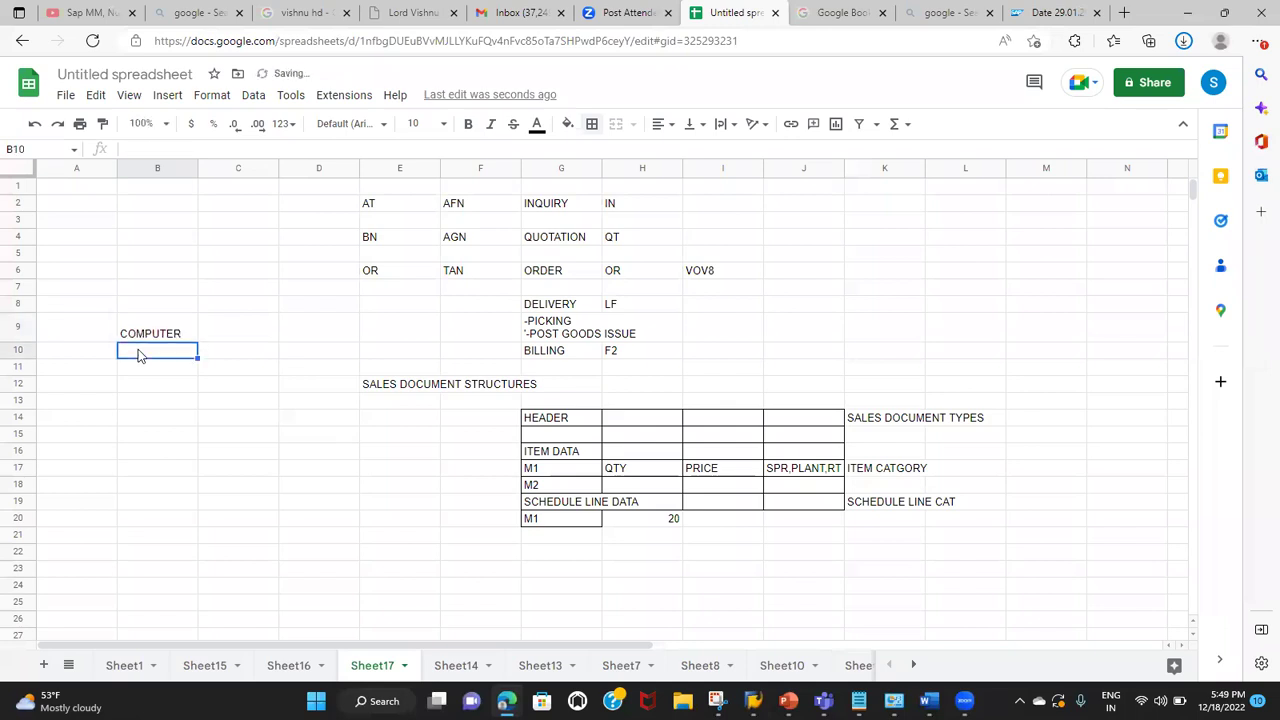
type("'")
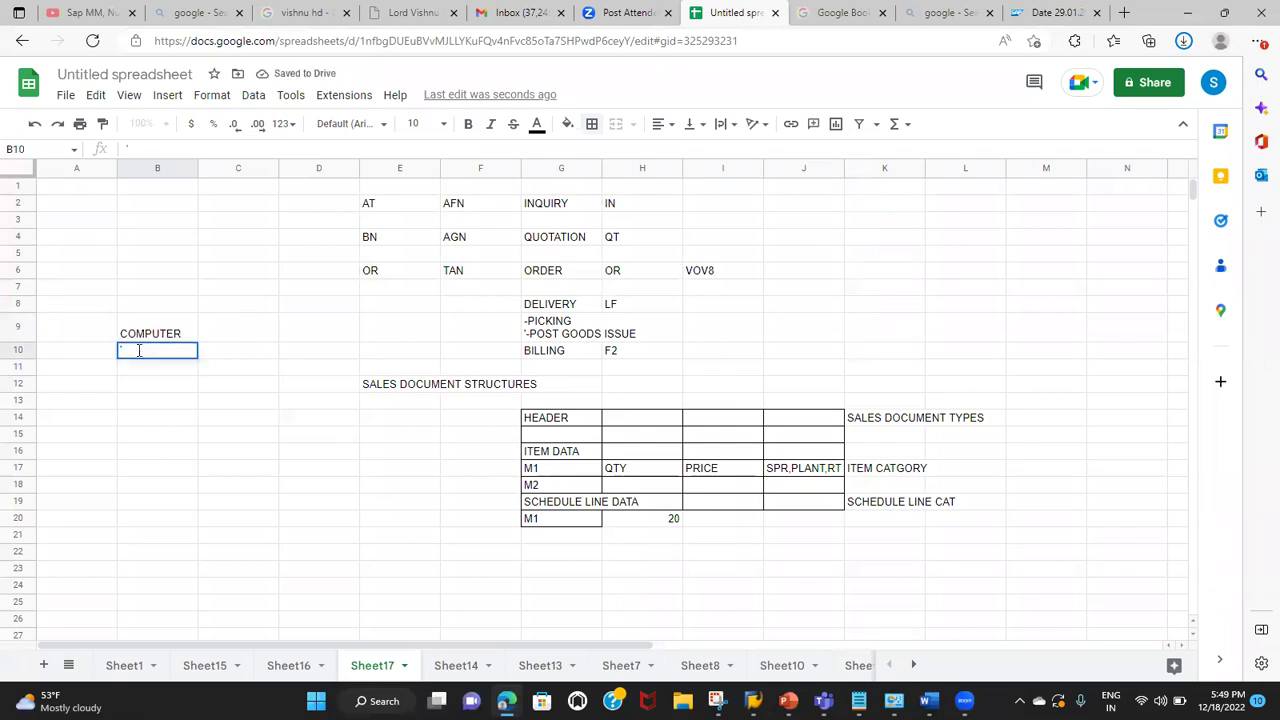
type("-CPU")
left_click(140, 370)
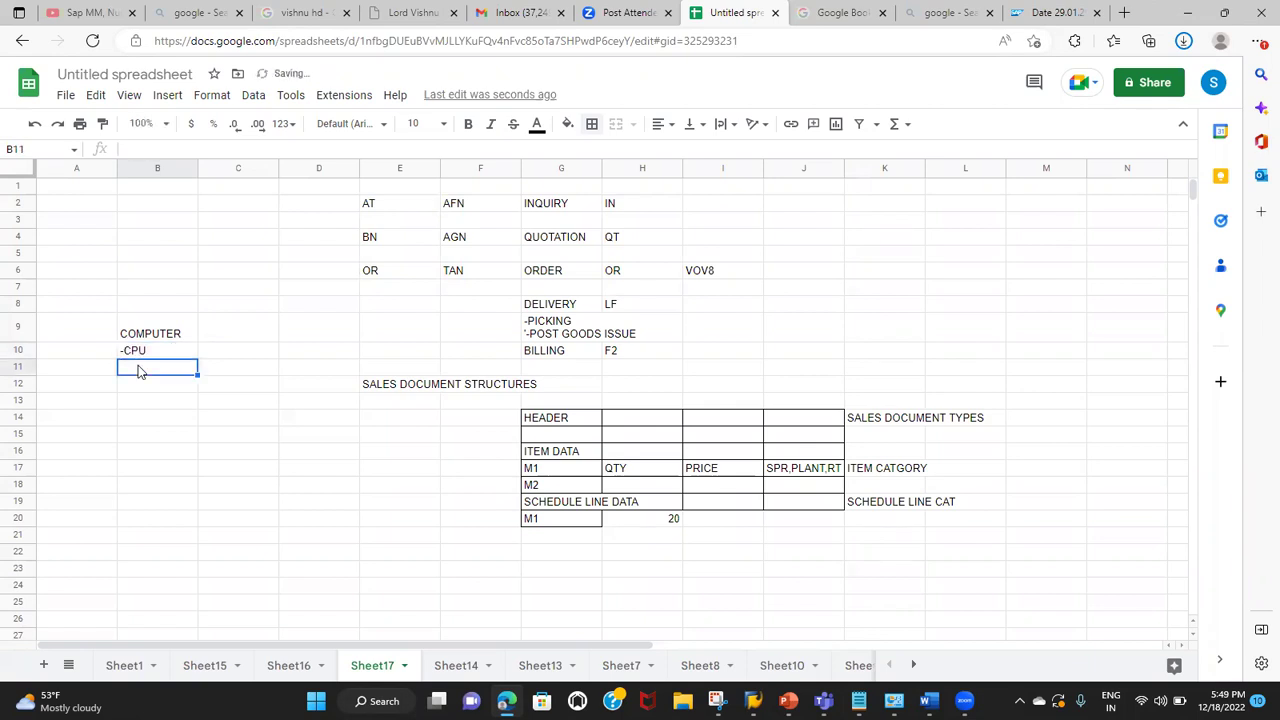
type("KEYBPOA")
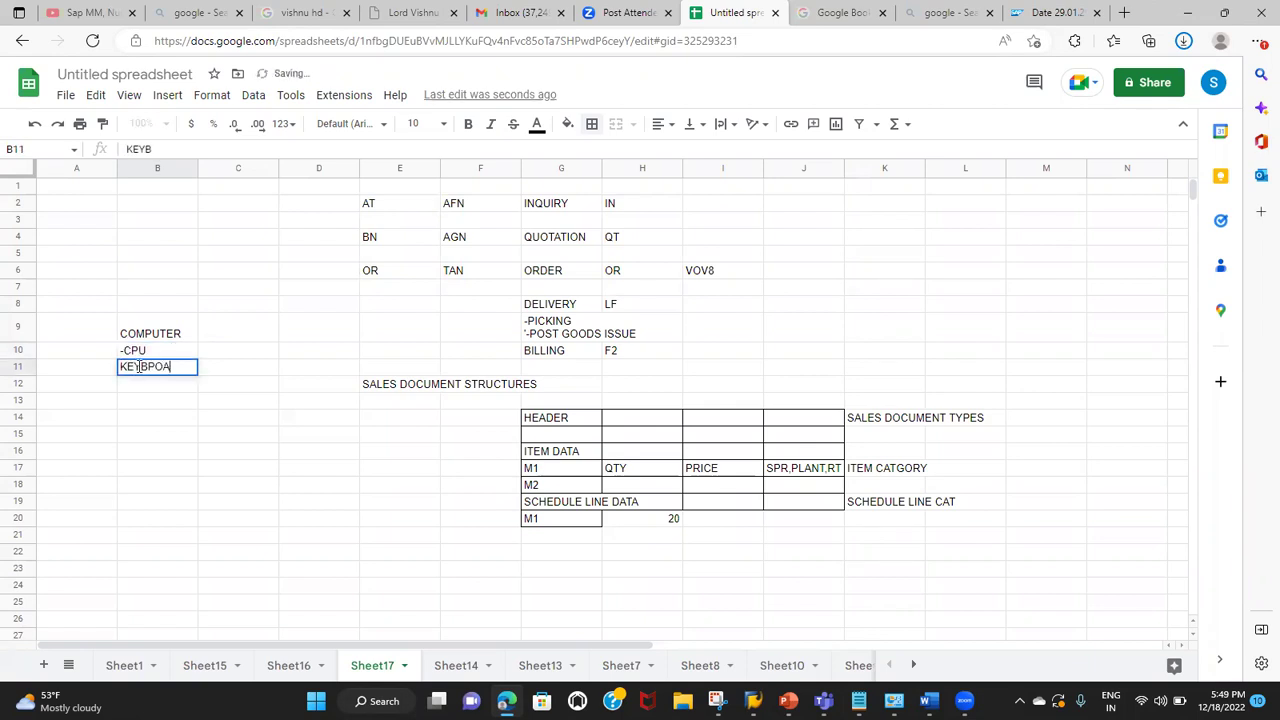
type("R")
key("BackSpace")
key("BackSpace")
key("BackSpace")
key("BackSpace")
type("OARD")
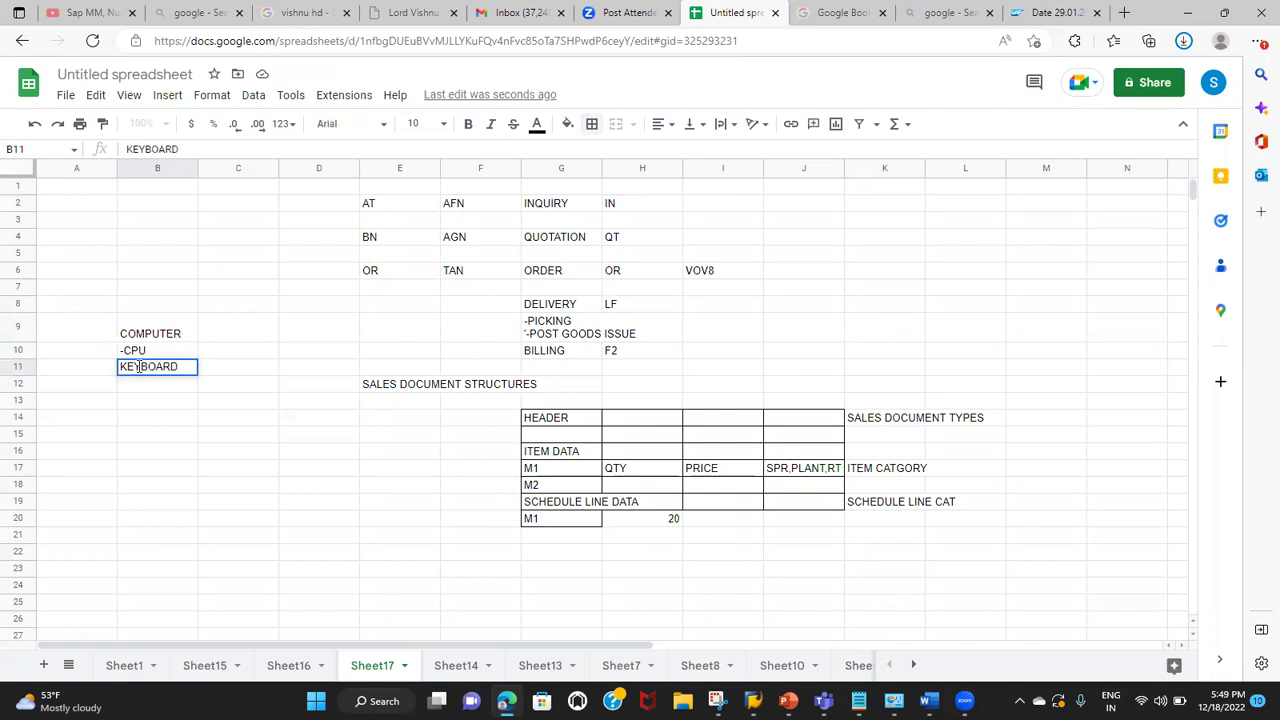
Step: Label cell A9 as HEADER and cell A10 as SUB ITEMS
left_click(73, 341)
type("HEADER")
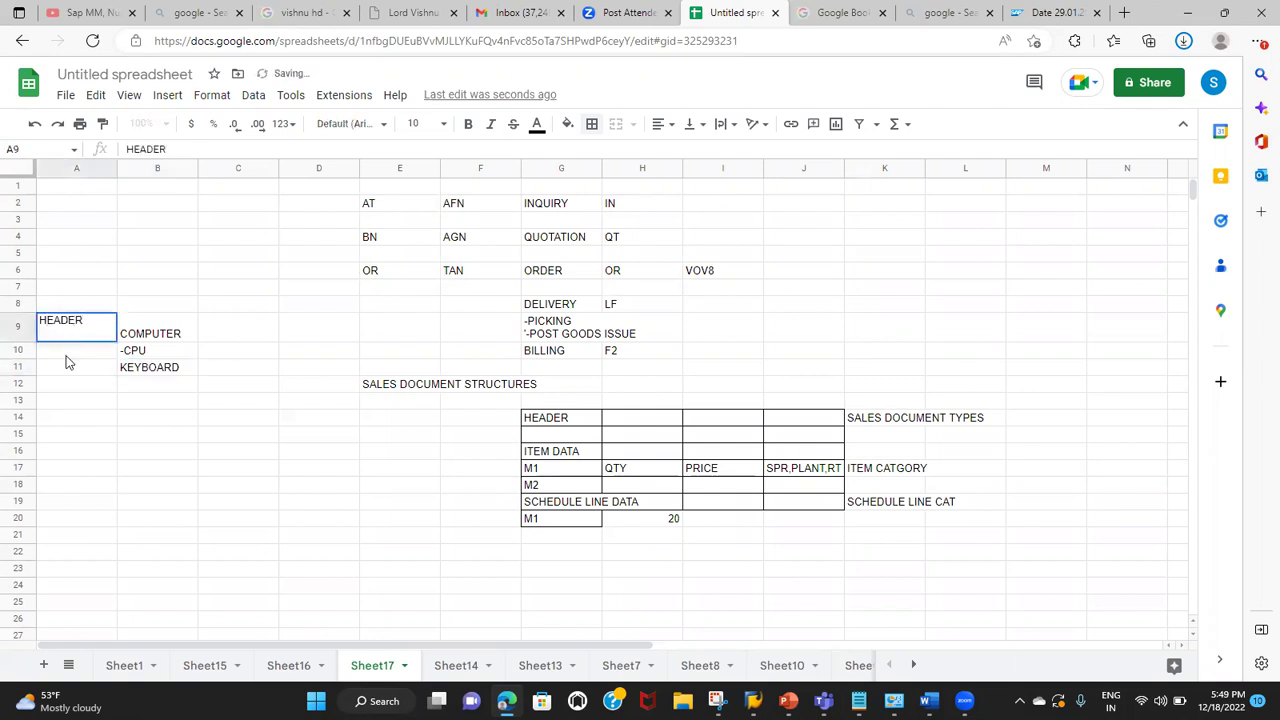
key("Return")
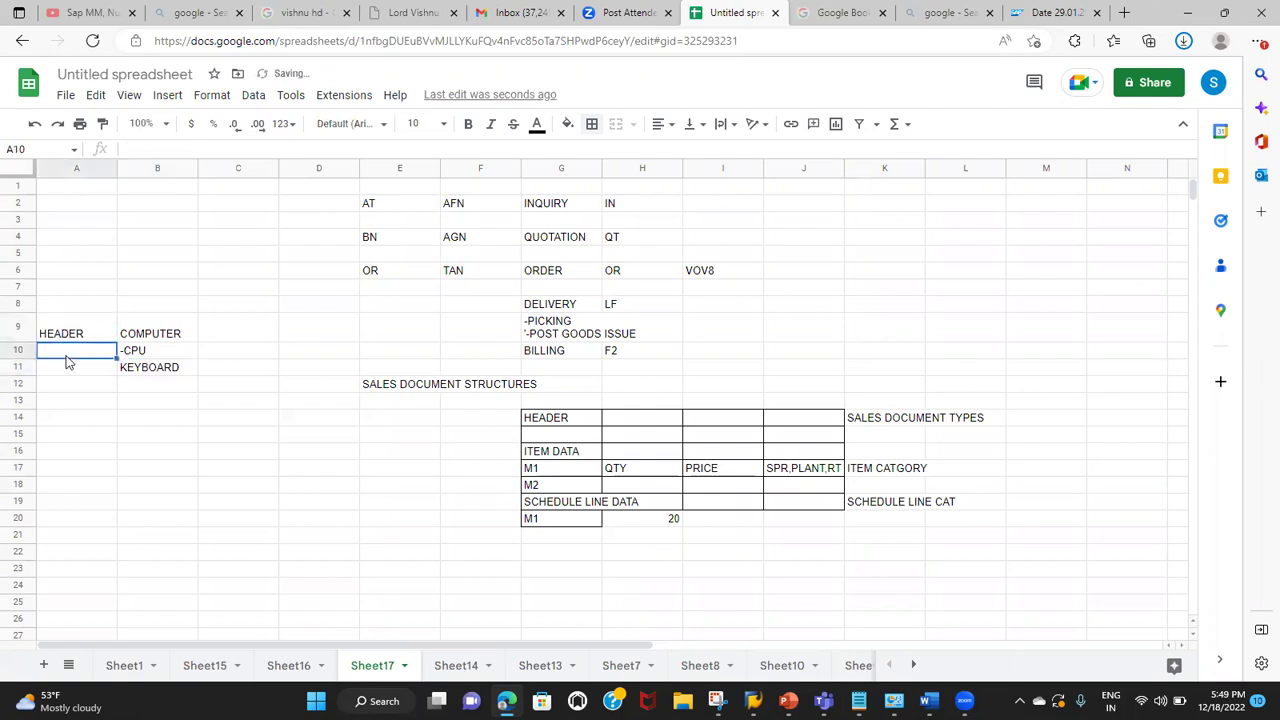
type("SUB")
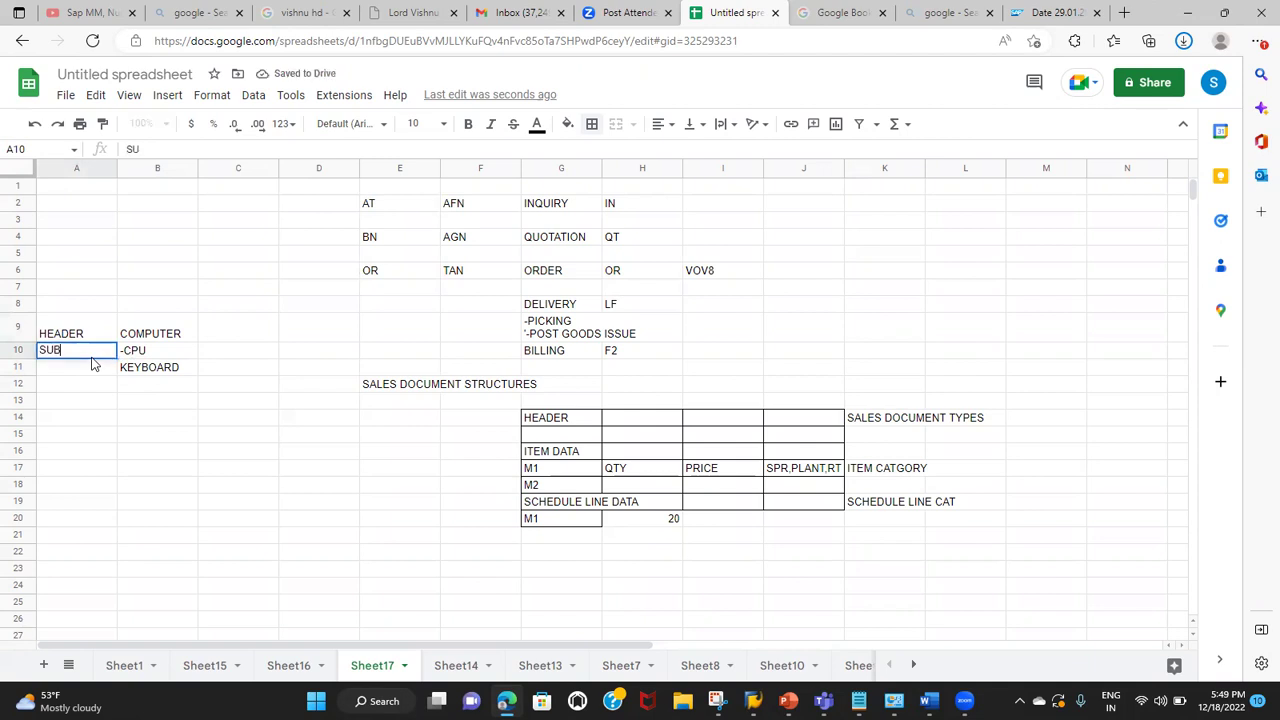
type(" ITEMS")
left_click(158, 356)
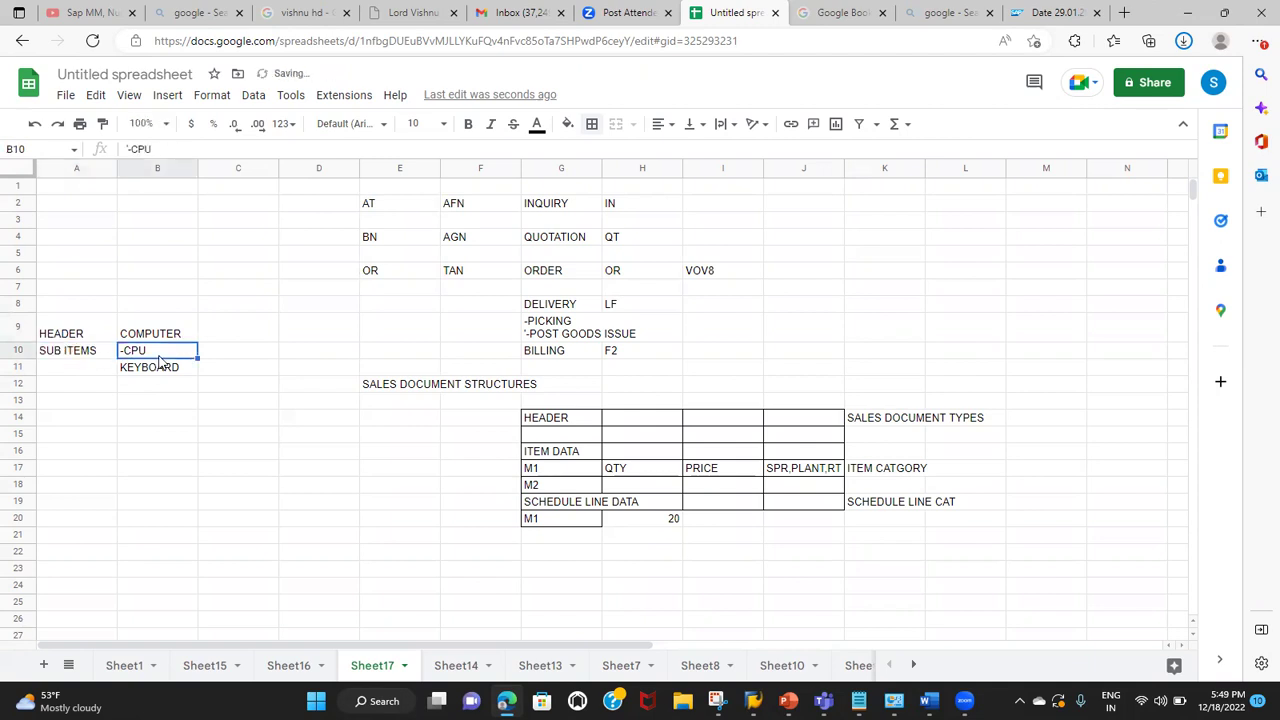
left_click(95, 340)
Step: Check SAP's increments of 10 and 1, then number the sub-items 11 and 12 in C10:C11
key("alt+Tab")
left_click(430, 203)
left_click(434, 217)
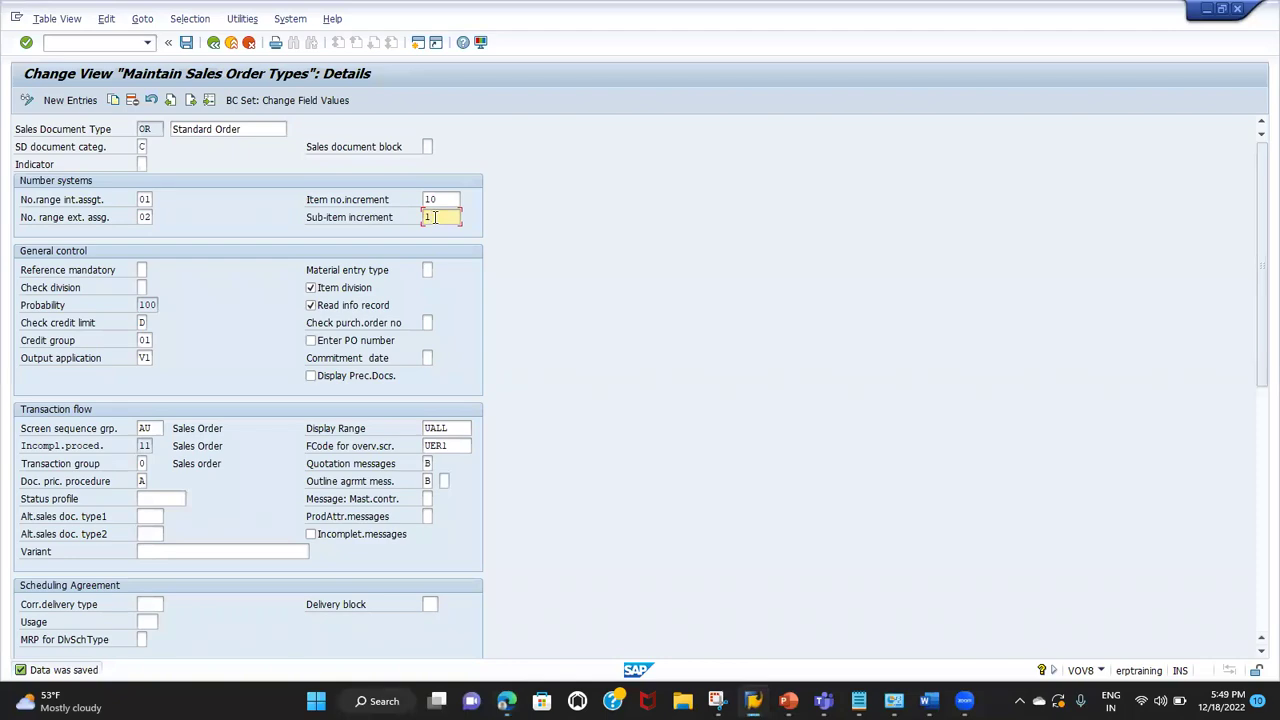
key("alt+Tab")
left_click(222, 355)
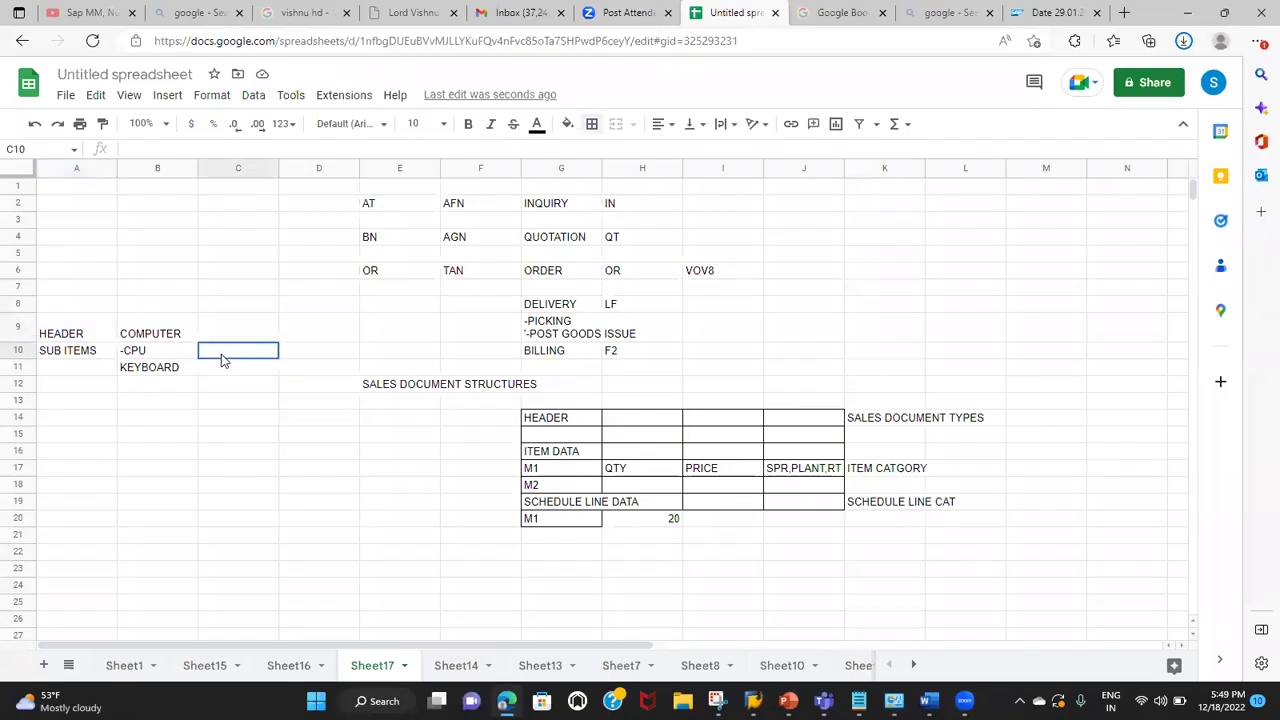
type("11")
key("Return")
type("12")
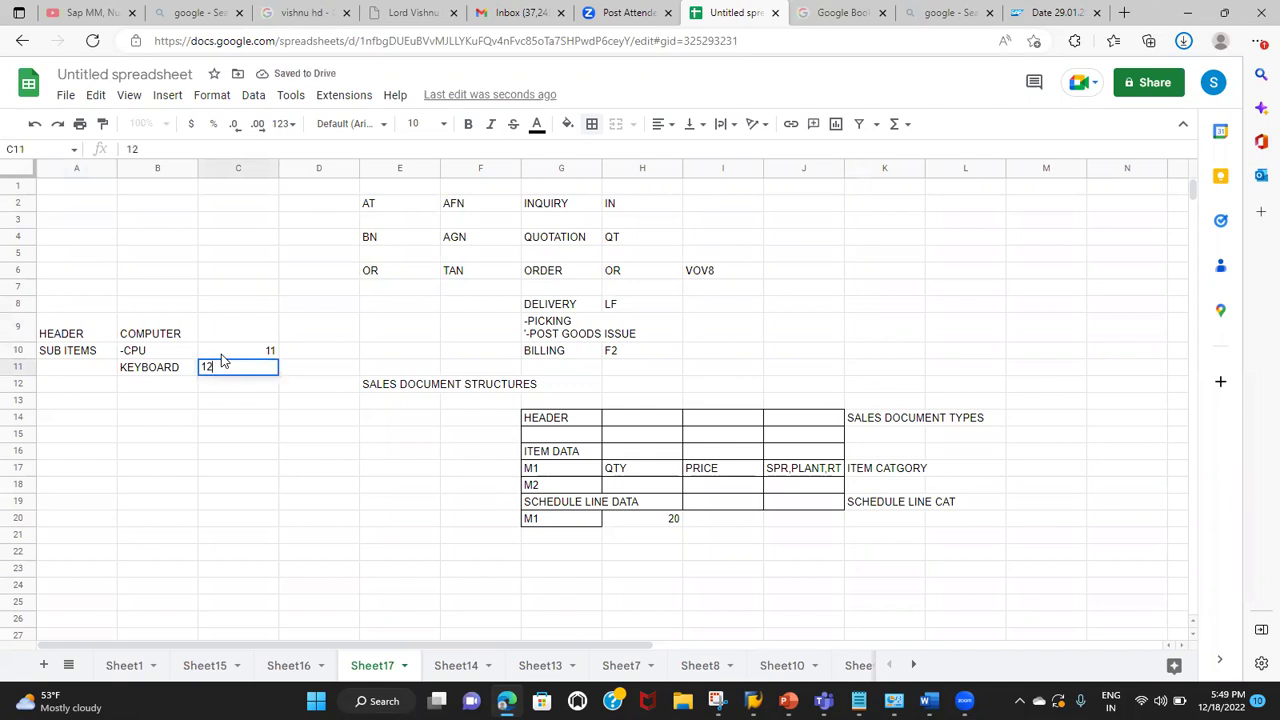
key("alt+Tab")
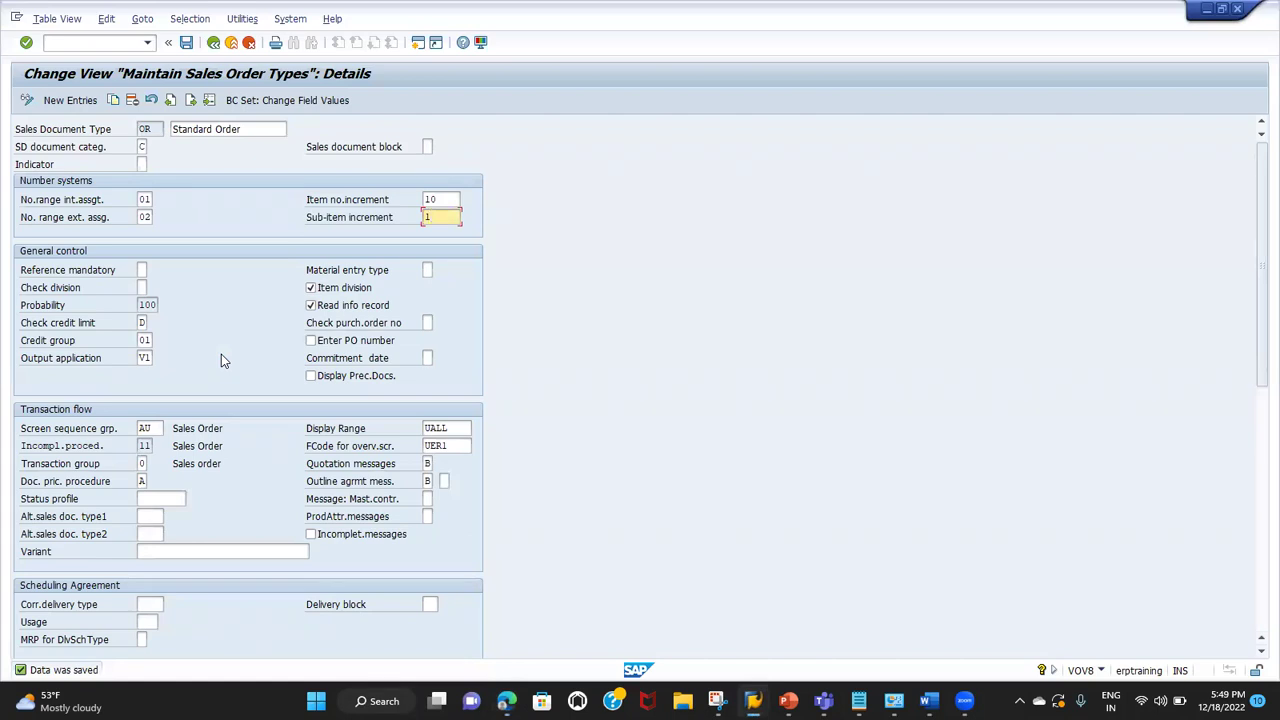
Step: Review the OR type's sub-item increment, internal and external number ranges, and item increment 10
left_click(365, 222)
left_click(359, 220)
left_click(440, 216)
left_click(40, 170)
left_click(55, 223)
left_click(64, 200)
left_click(438, 199)
left_click(439, 216)
left_click(52, 275)
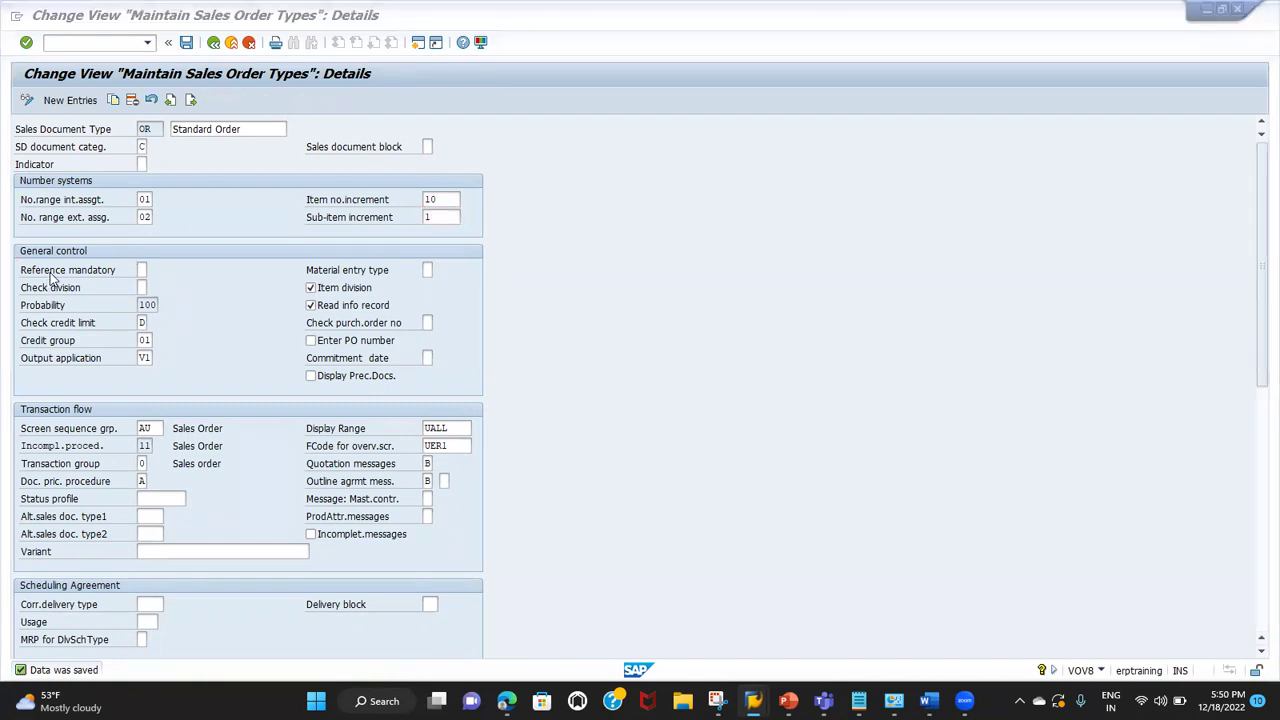
Step: Switch to the order window and start a fresh order with /NVA01
key("alt+Tab")
key("alt+Tab")
key("alt+Tab")
left_click(102, 43)
type("/NVA01")
key("Return")
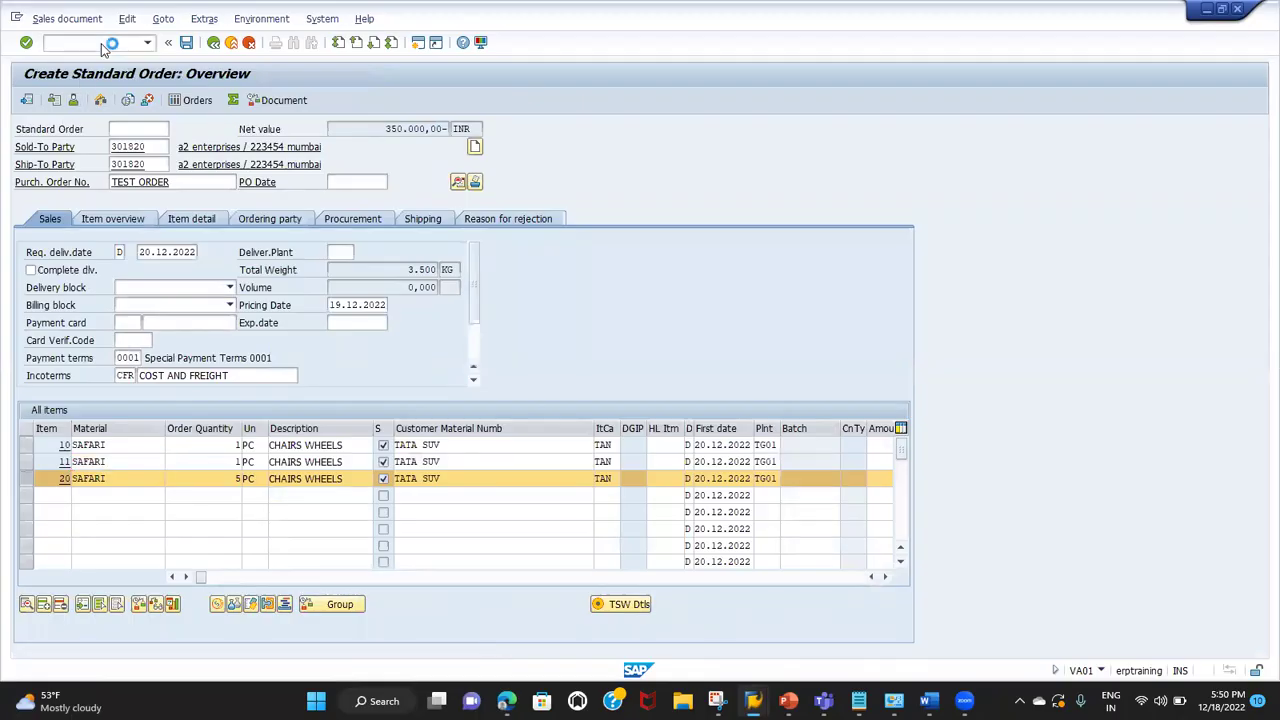
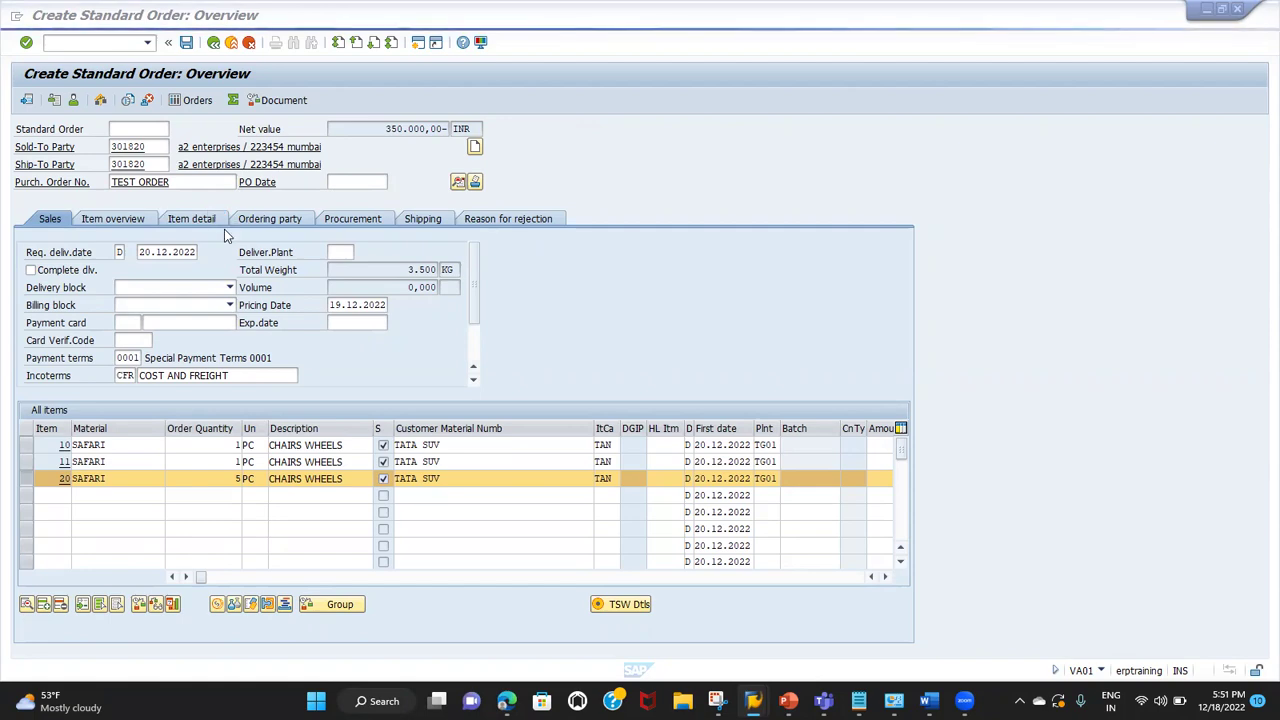
Step: Continue VA01 with order type OR and bring the blank standard order overview to the front
key("alt+Tab")
key("alt+Tab")
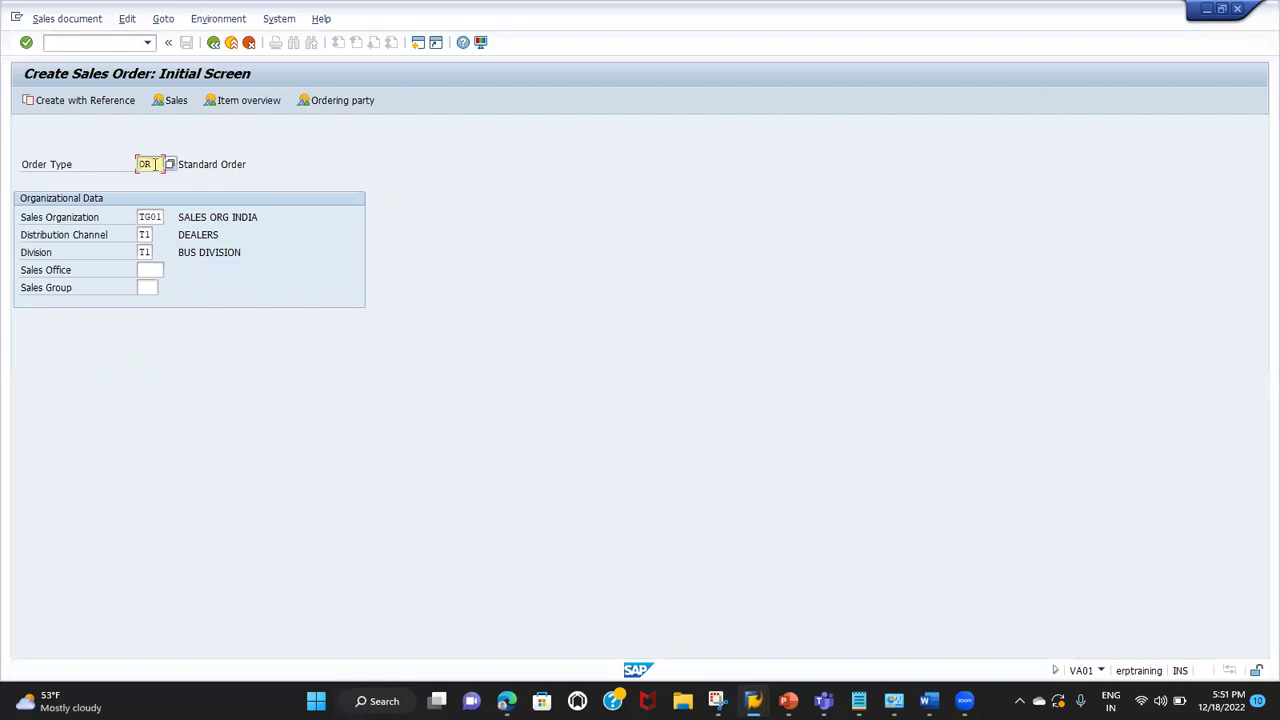
key("Return")
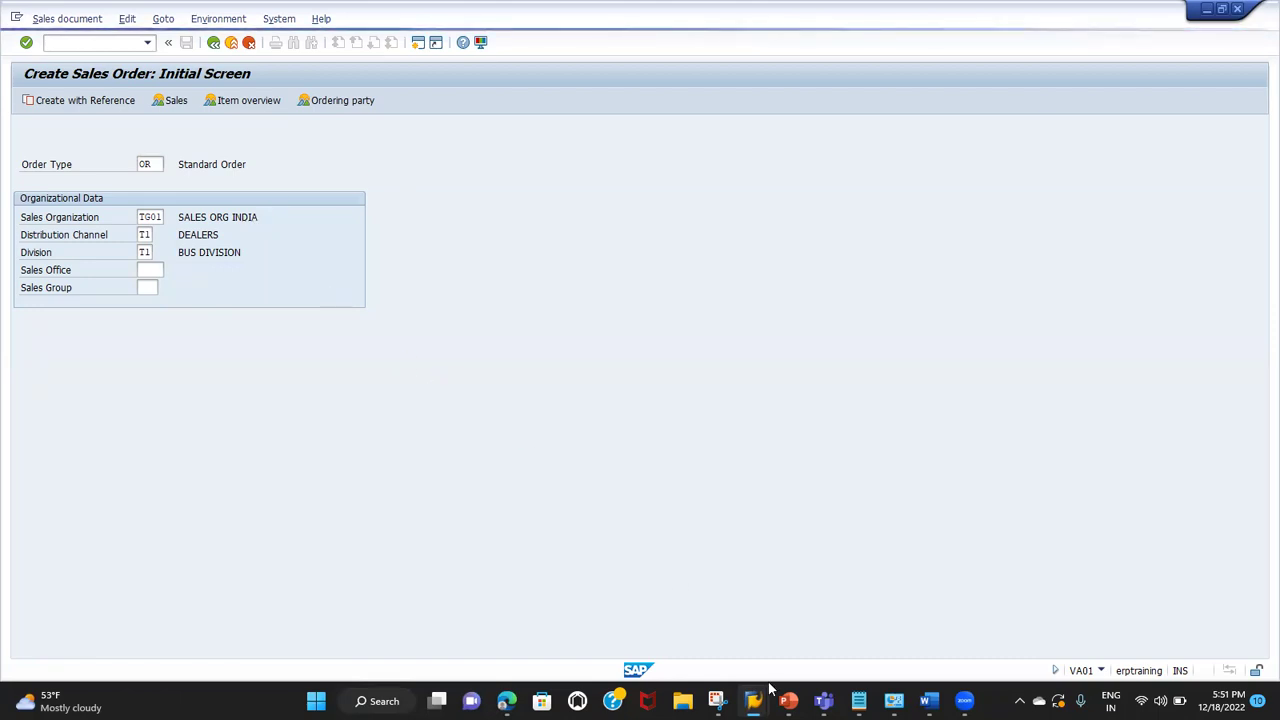
mouse_move(770, 688)
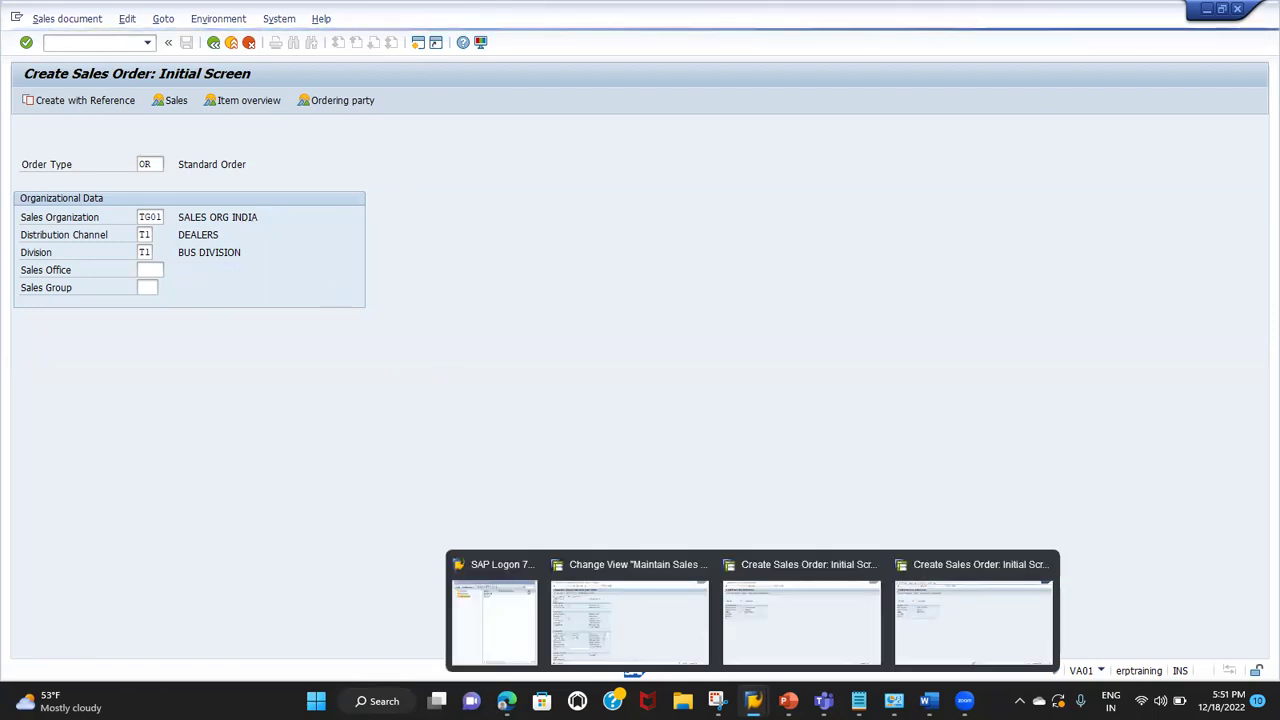
left_click(760, 645)
mouse_move(765, 690)
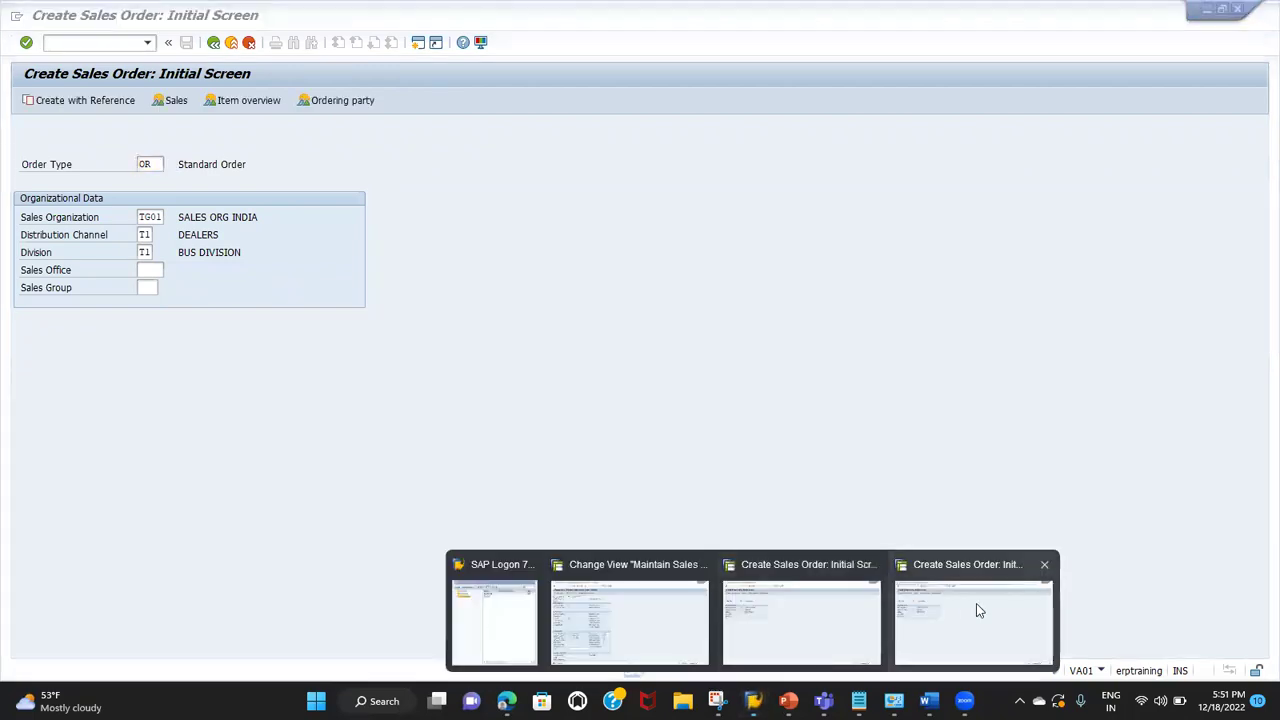
left_click(976, 603)
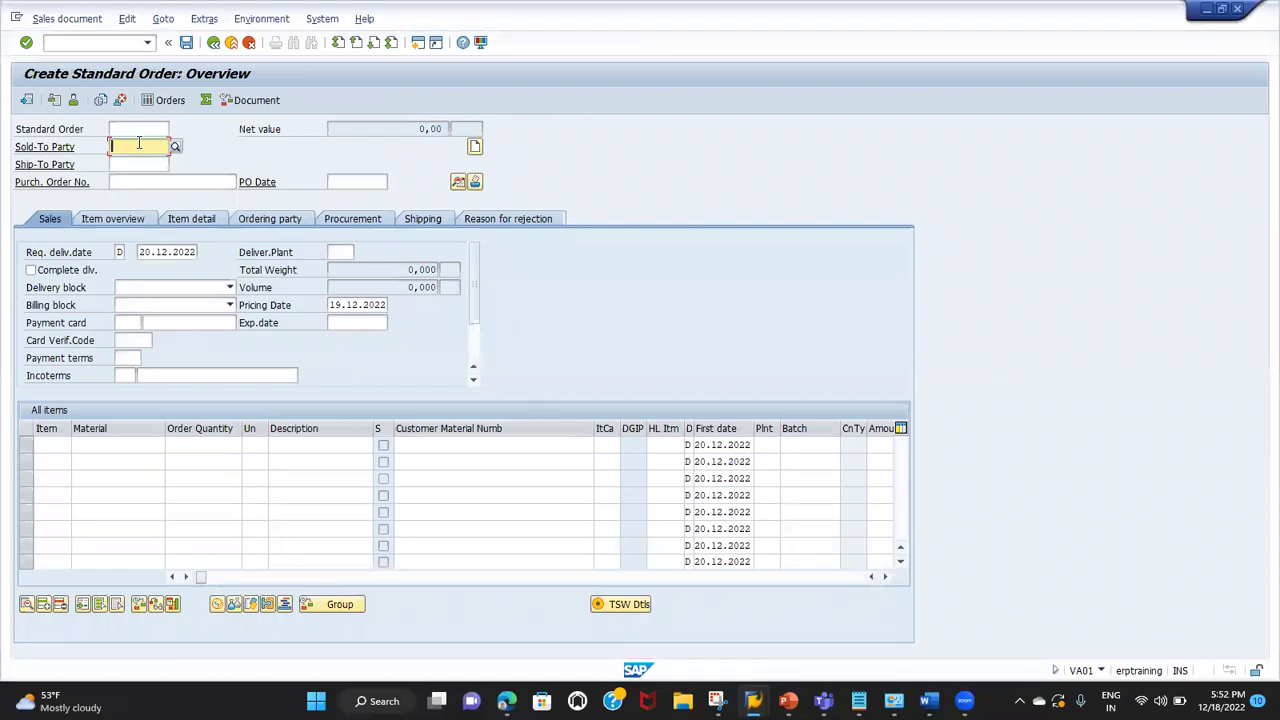
left_click(214, 46)
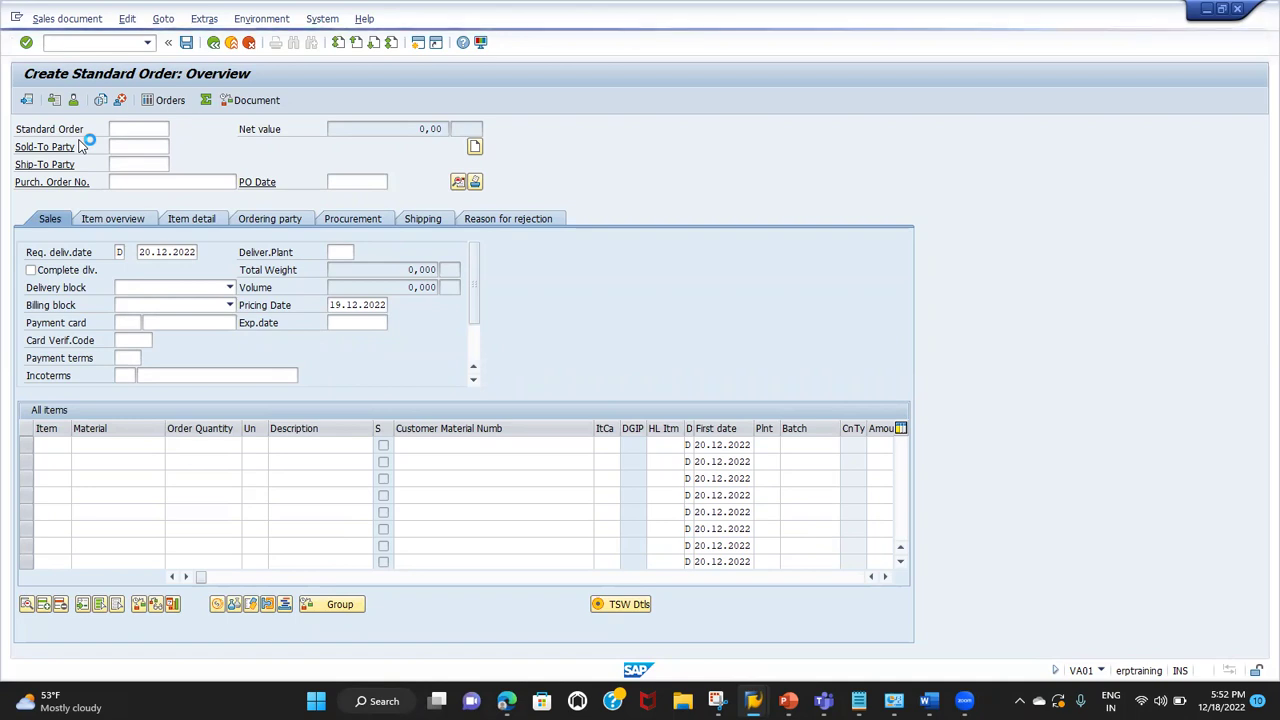
key("alt+Tab")
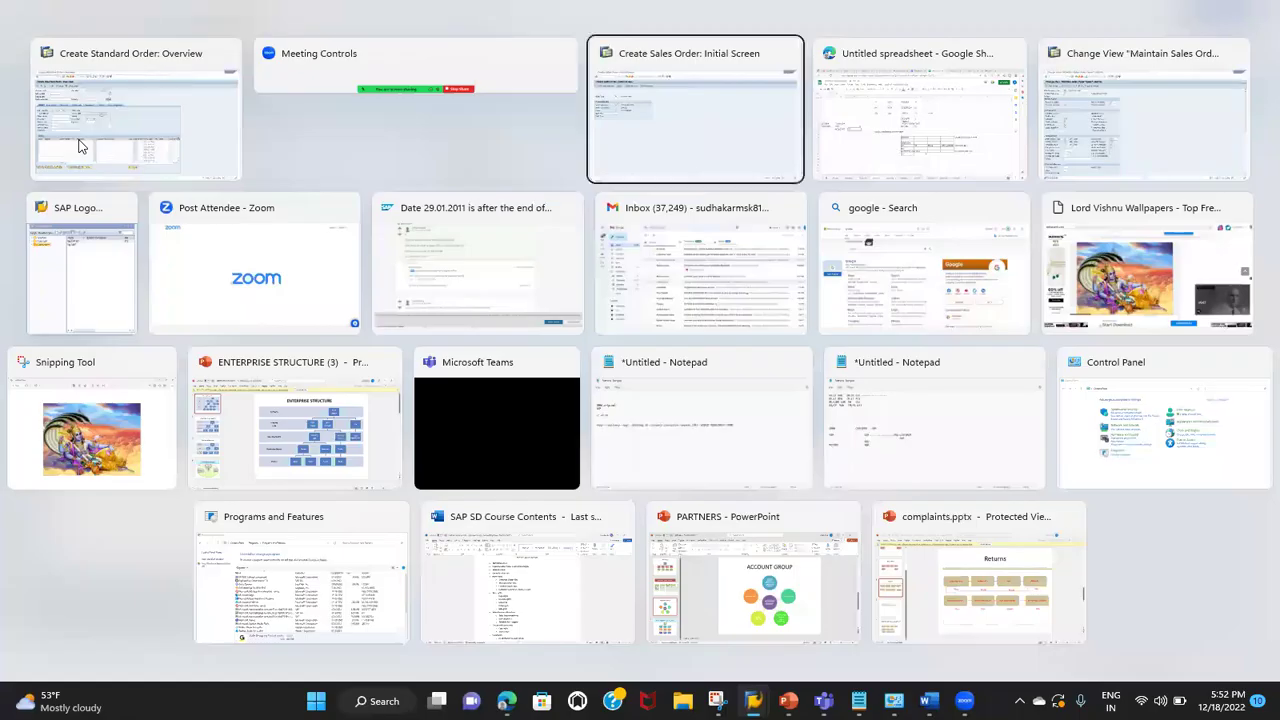
Step: In VOV8, open OR's Reference mandatory value list, then start a VA01 order with reference
key("alt+Tab")
key("alt+Tab")
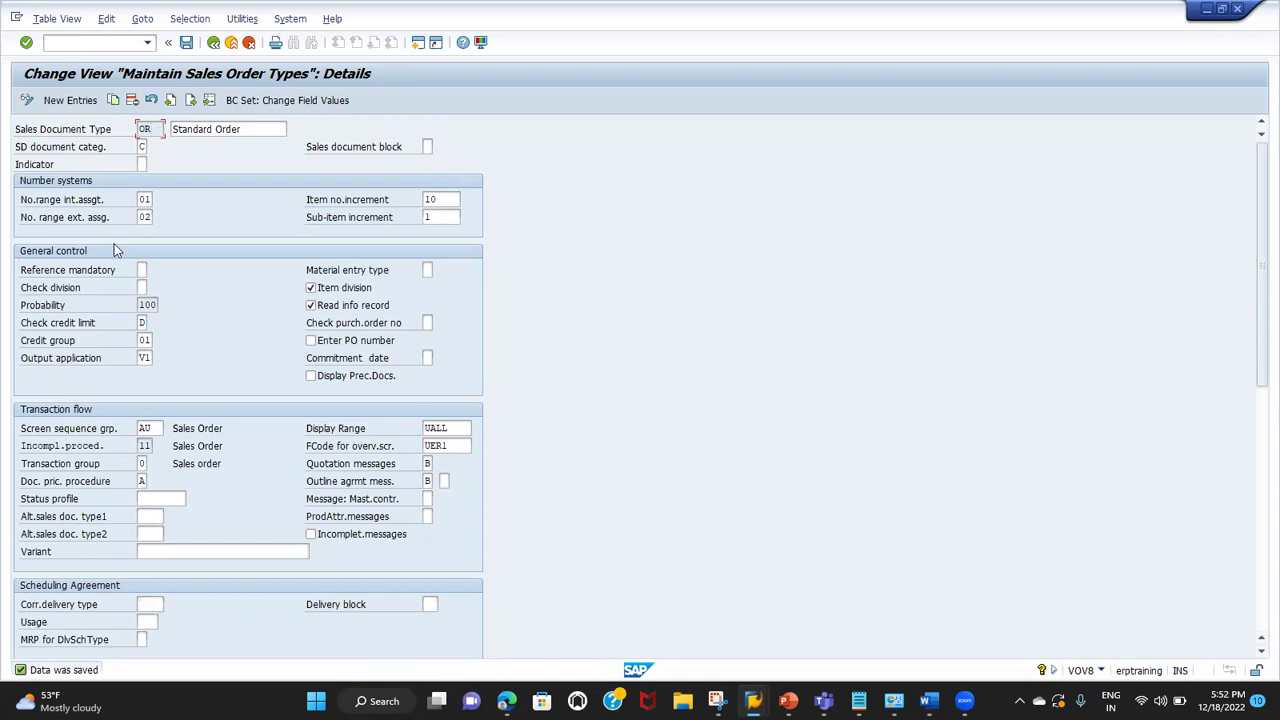
left_click(141, 270)
left_click(153, 271)
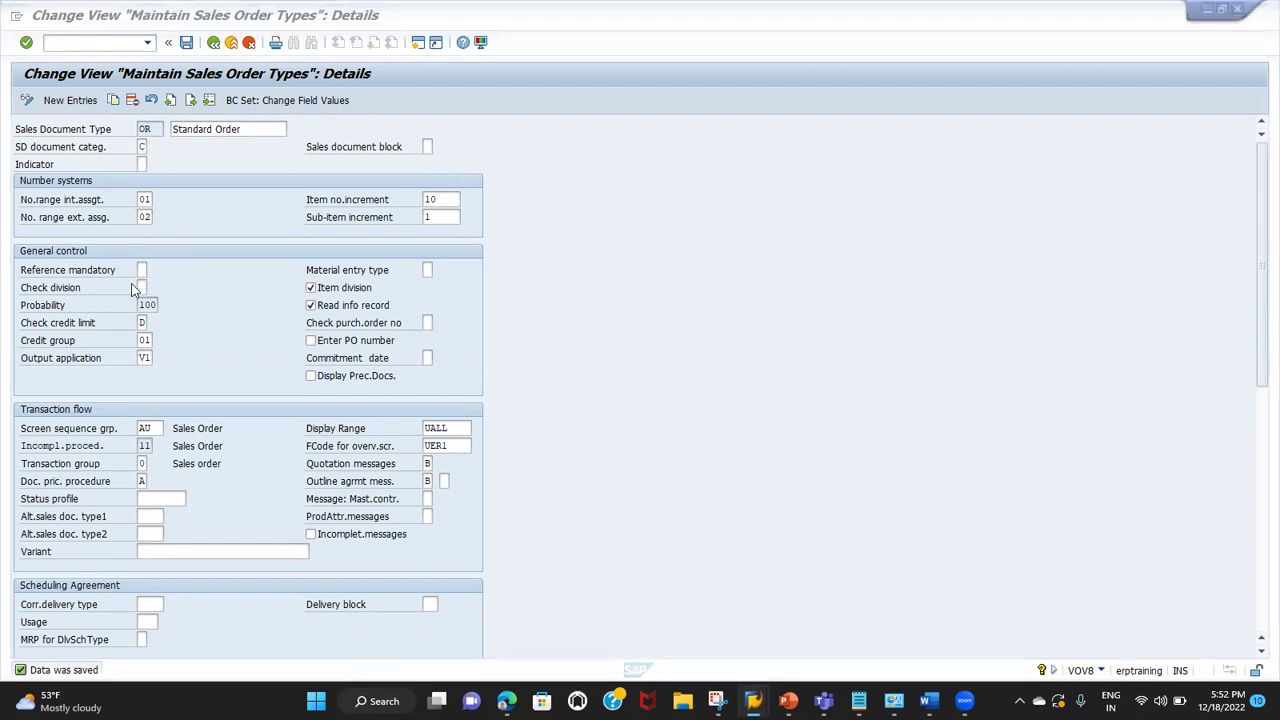
left_click(104, 101)
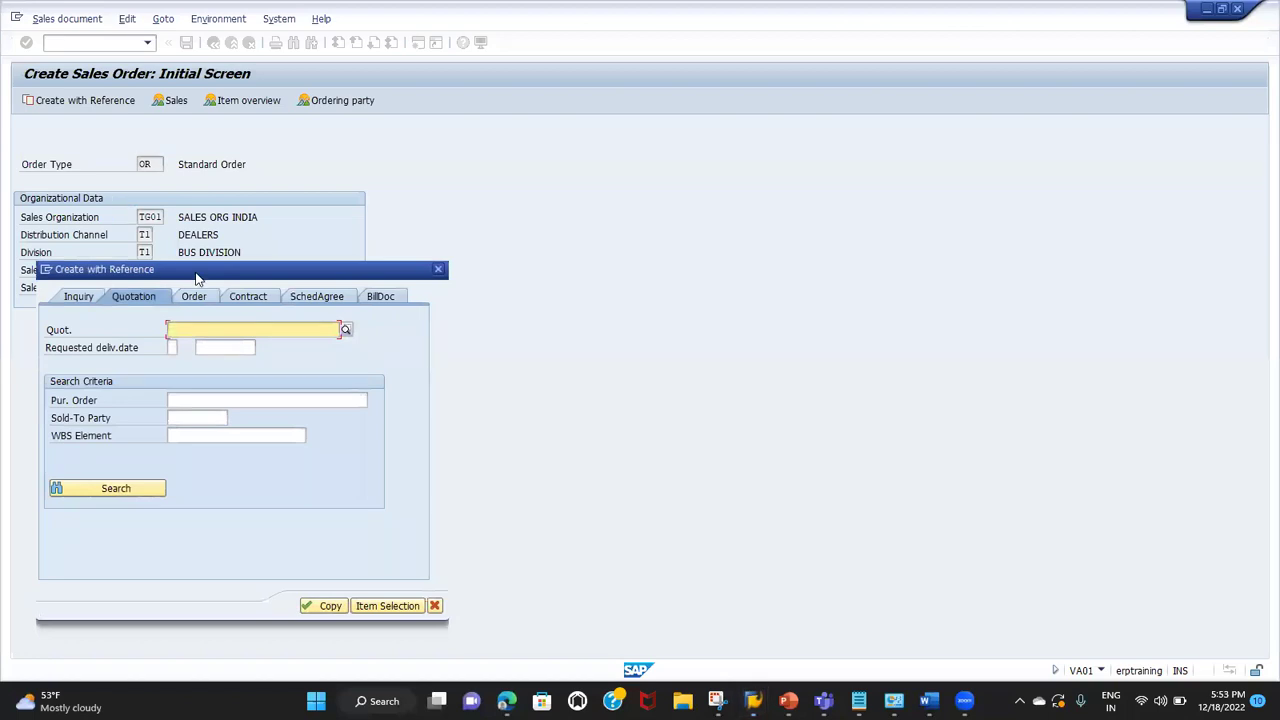
Step: Close the reference dialog, then set OR's Reference mandatory to B (quotation) and save
left_click(437, 271)
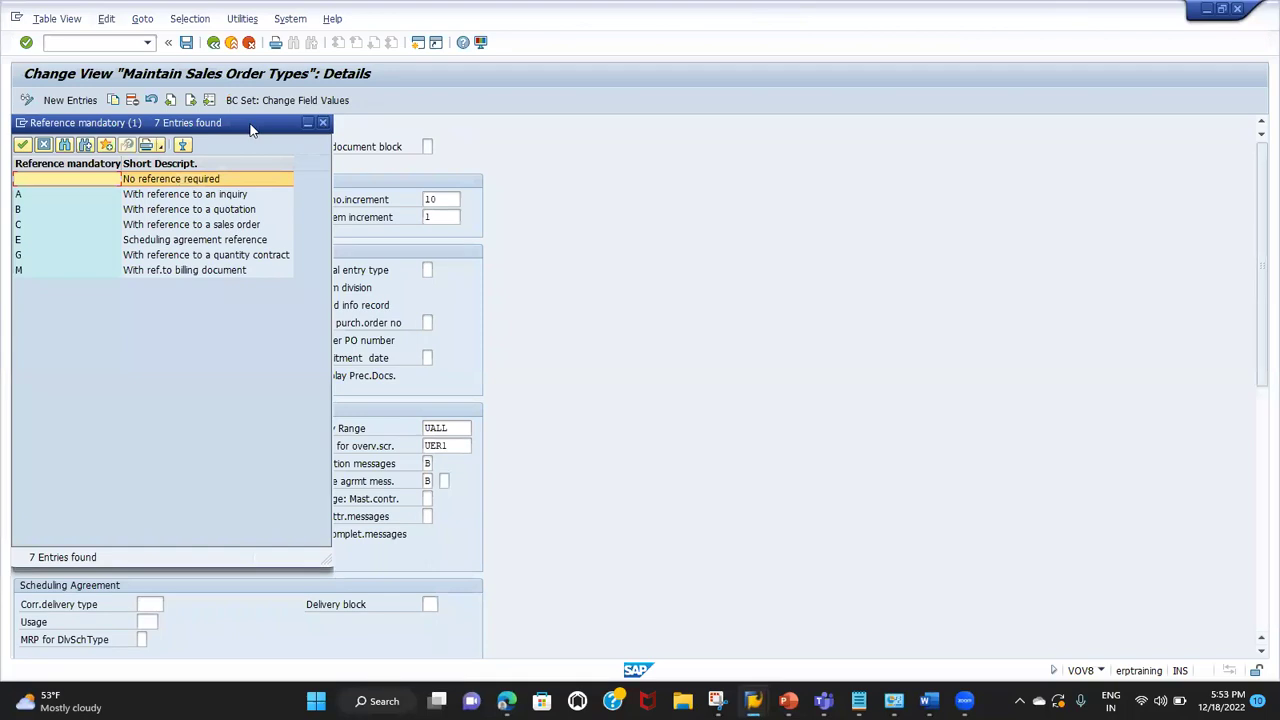
left_click_drag(287, 129, 441, 120)
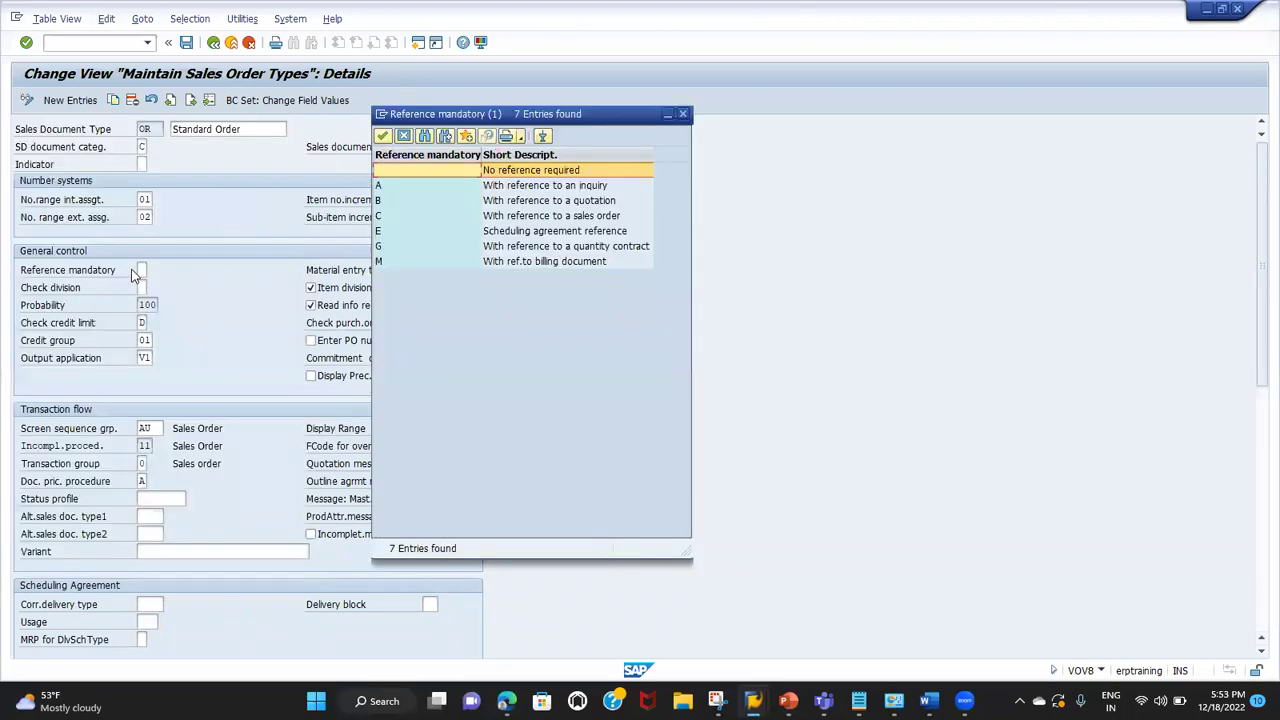
left_click(531, 203)
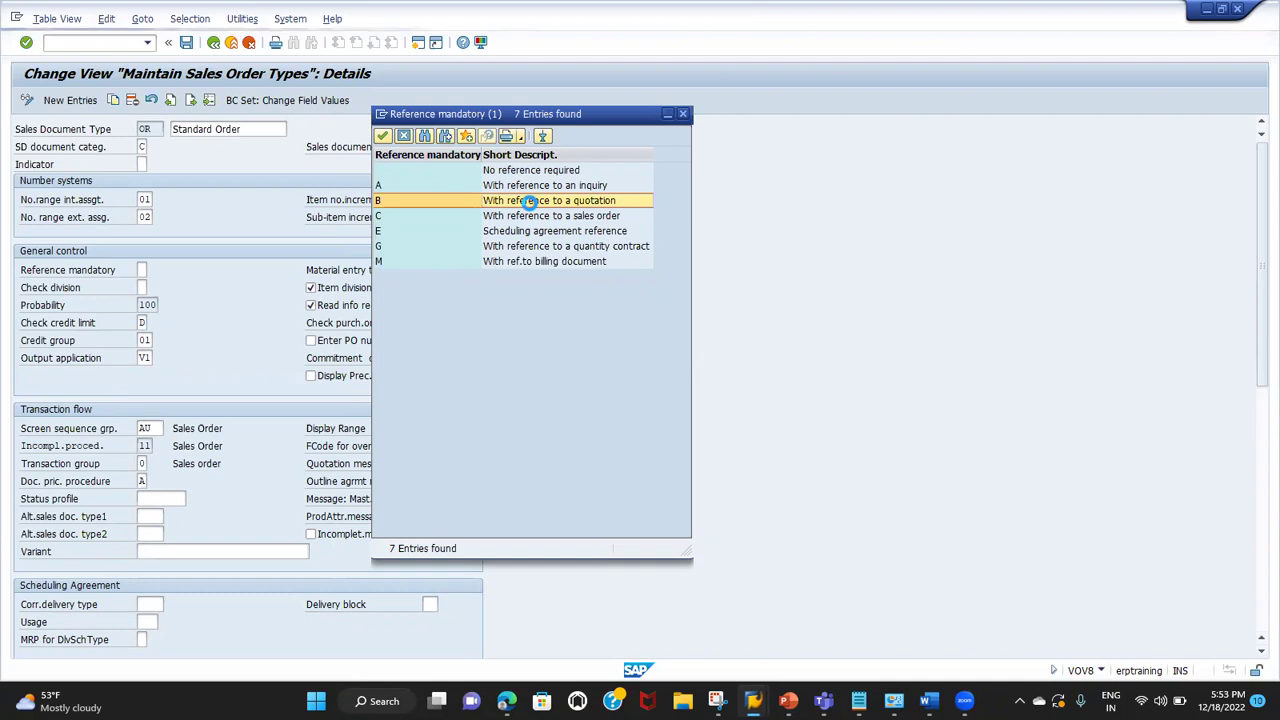
double_click(531, 205)
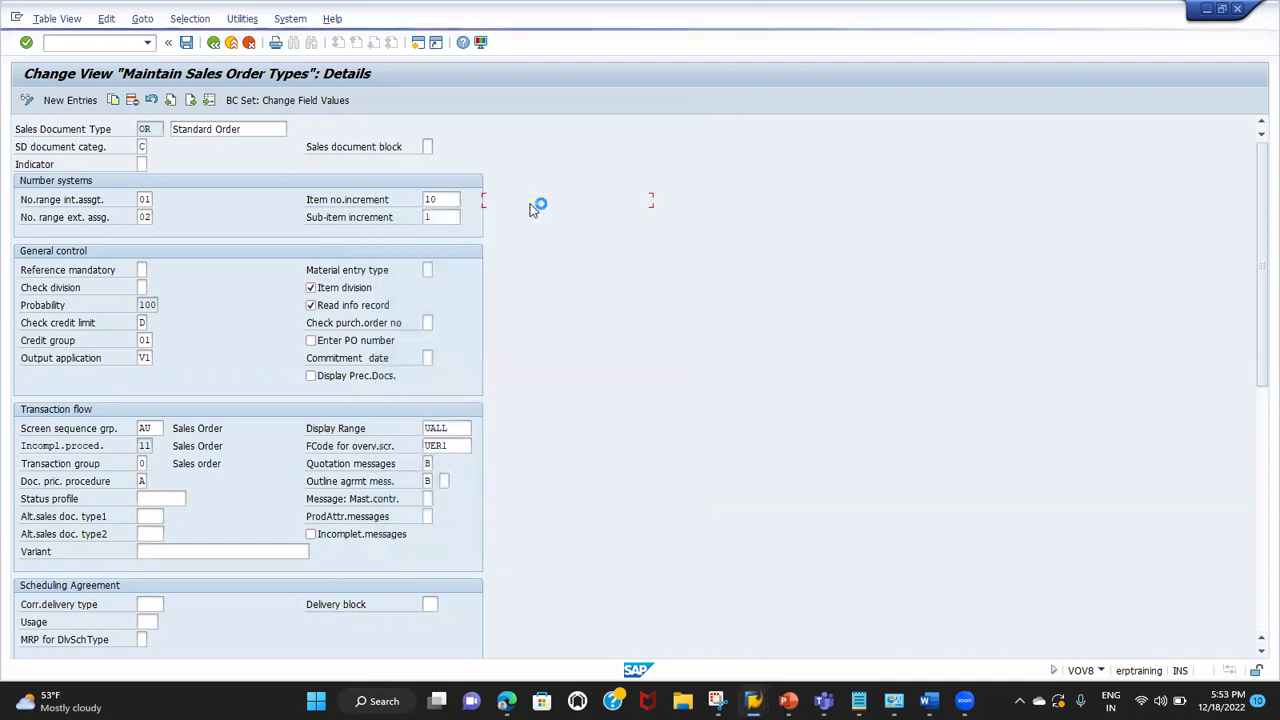
left_click(186, 42)
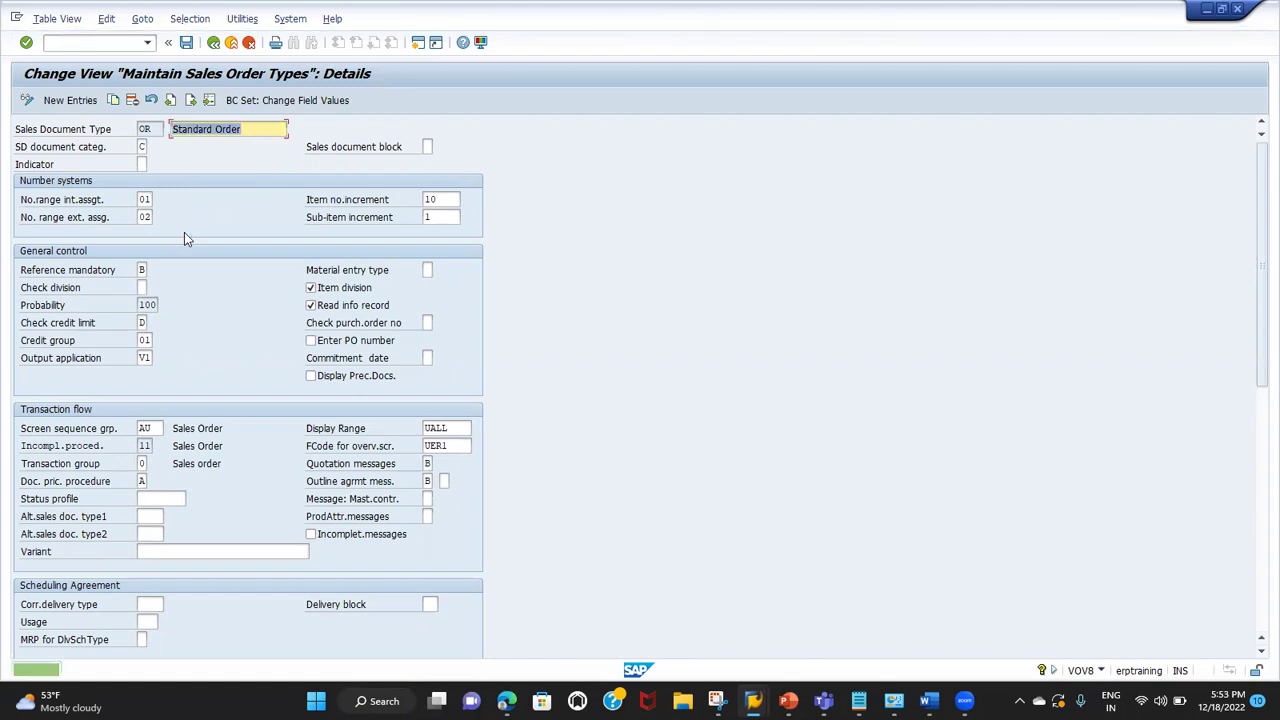
key("alt+Tab")
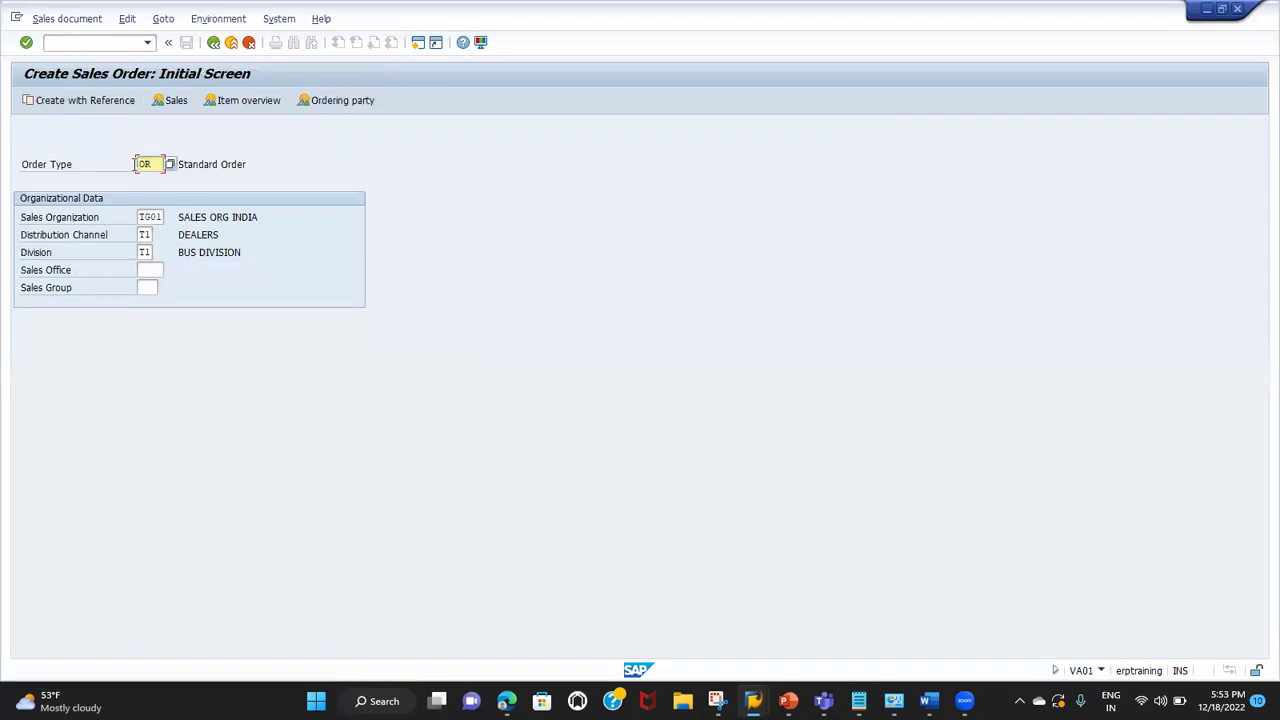
Step: Continue the OR order, confirm the reference dialog offers only Quotation, and close it
left_click(77, 40)
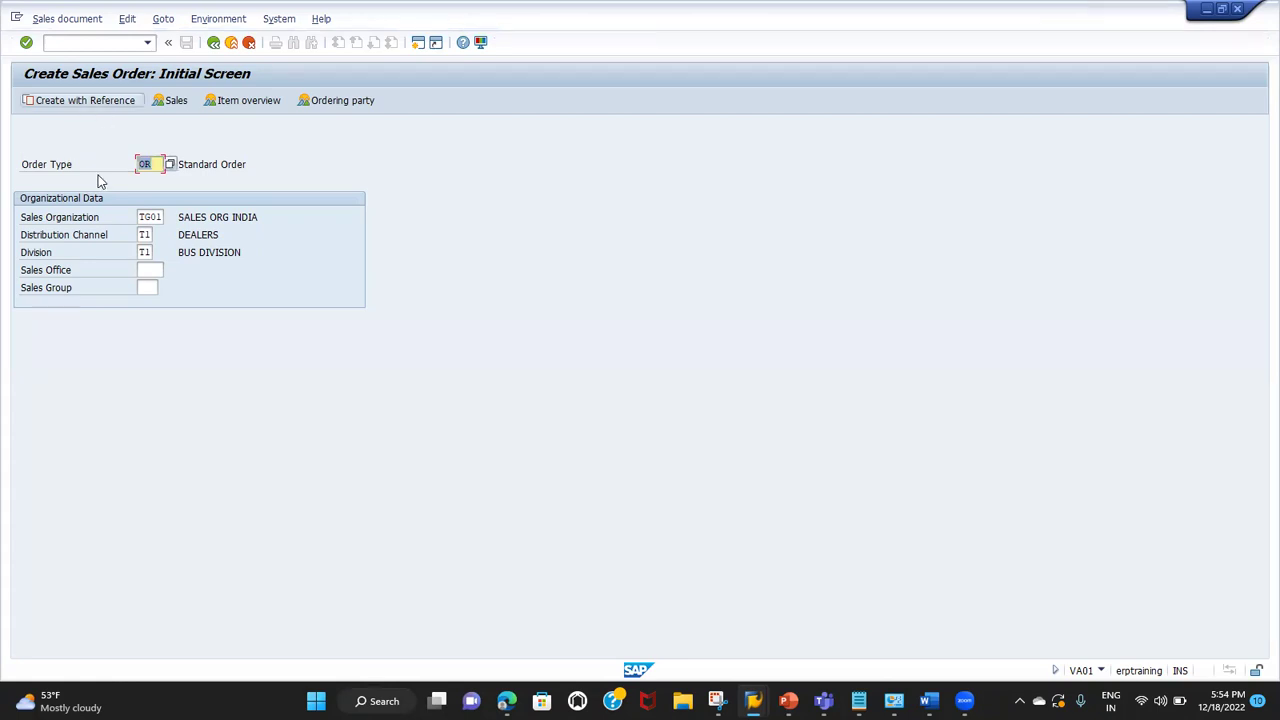
key("Return")
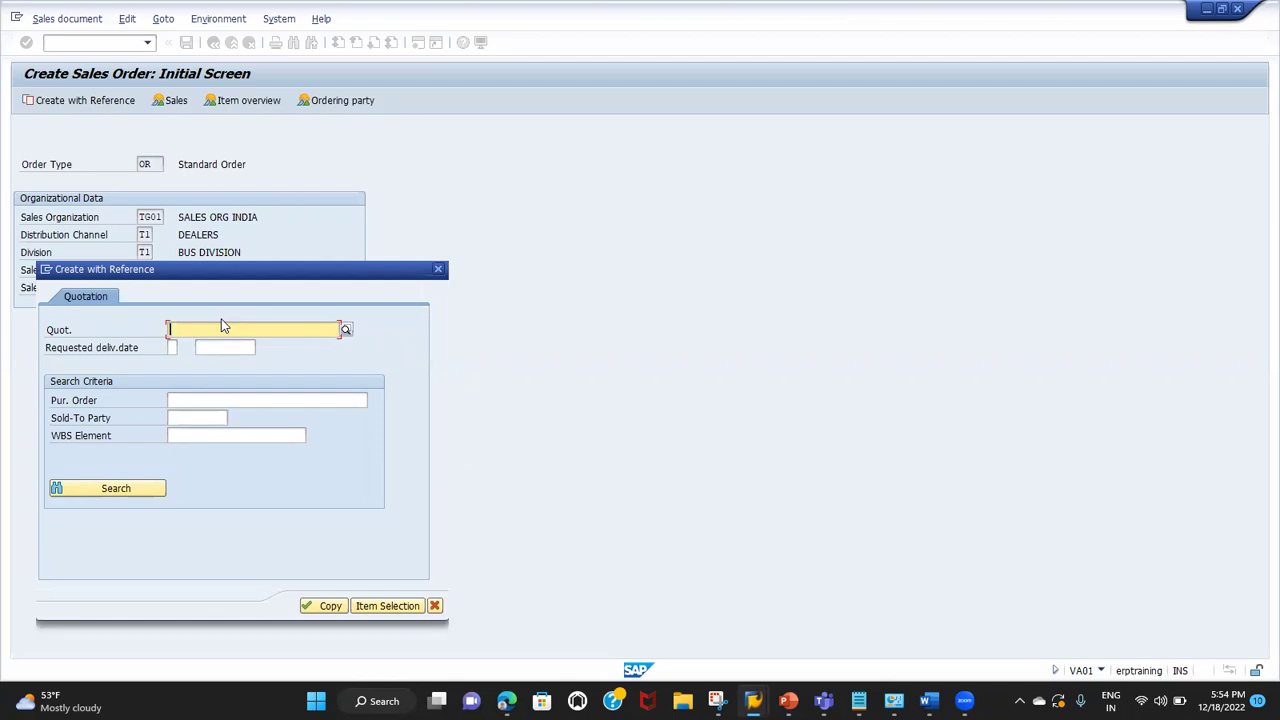
left_click(440, 270)
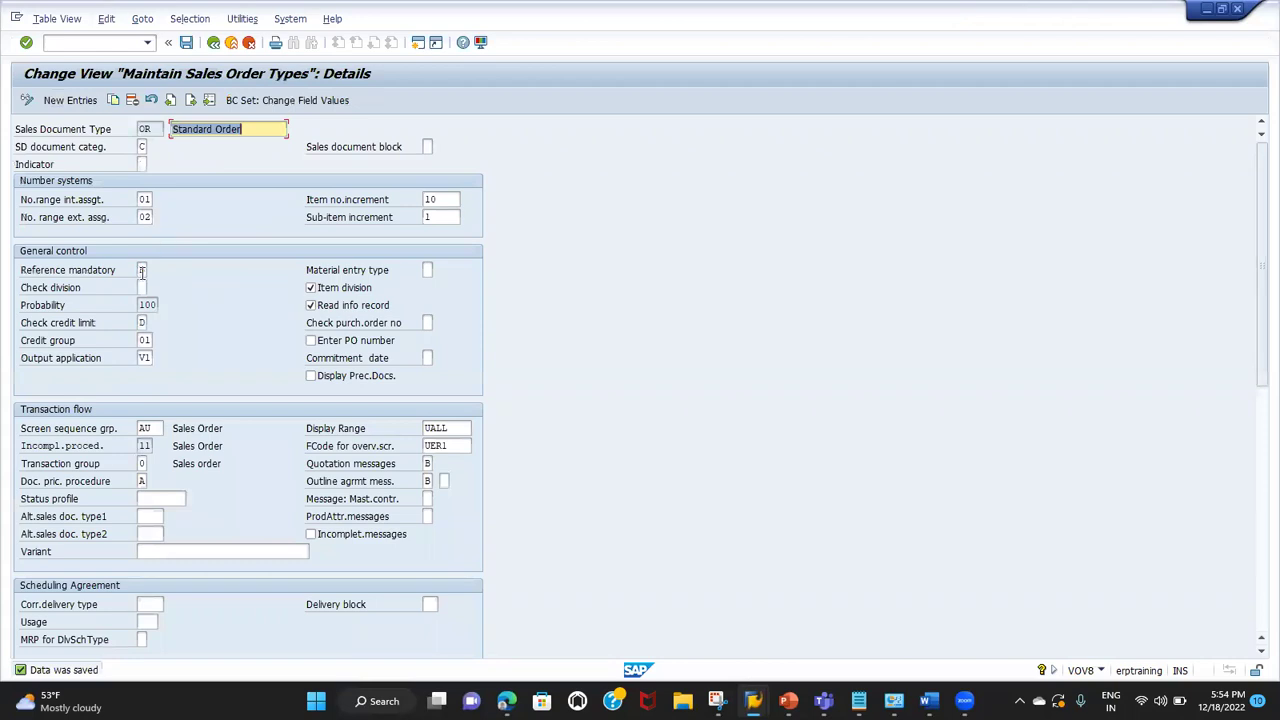
Step: Clear B from OR's Reference mandatory field and save the order type
left_click(143, 271)
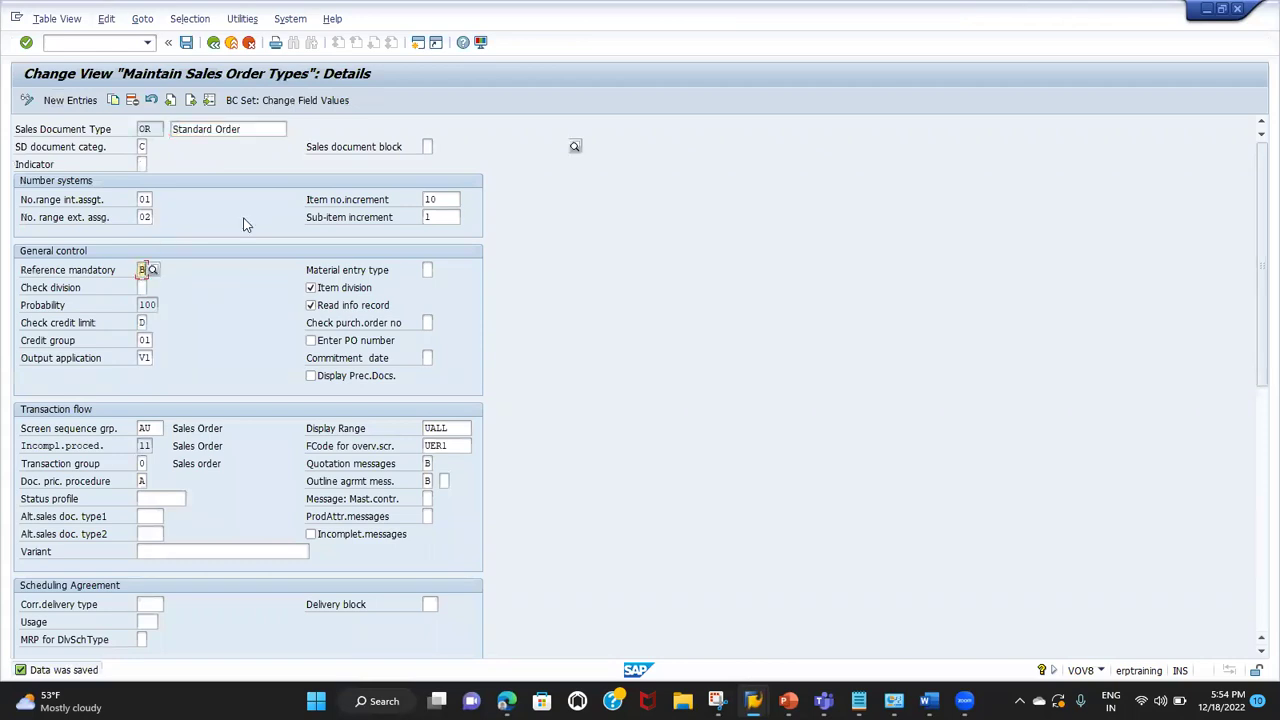
key("BackSpace")
left_click(186, 42)
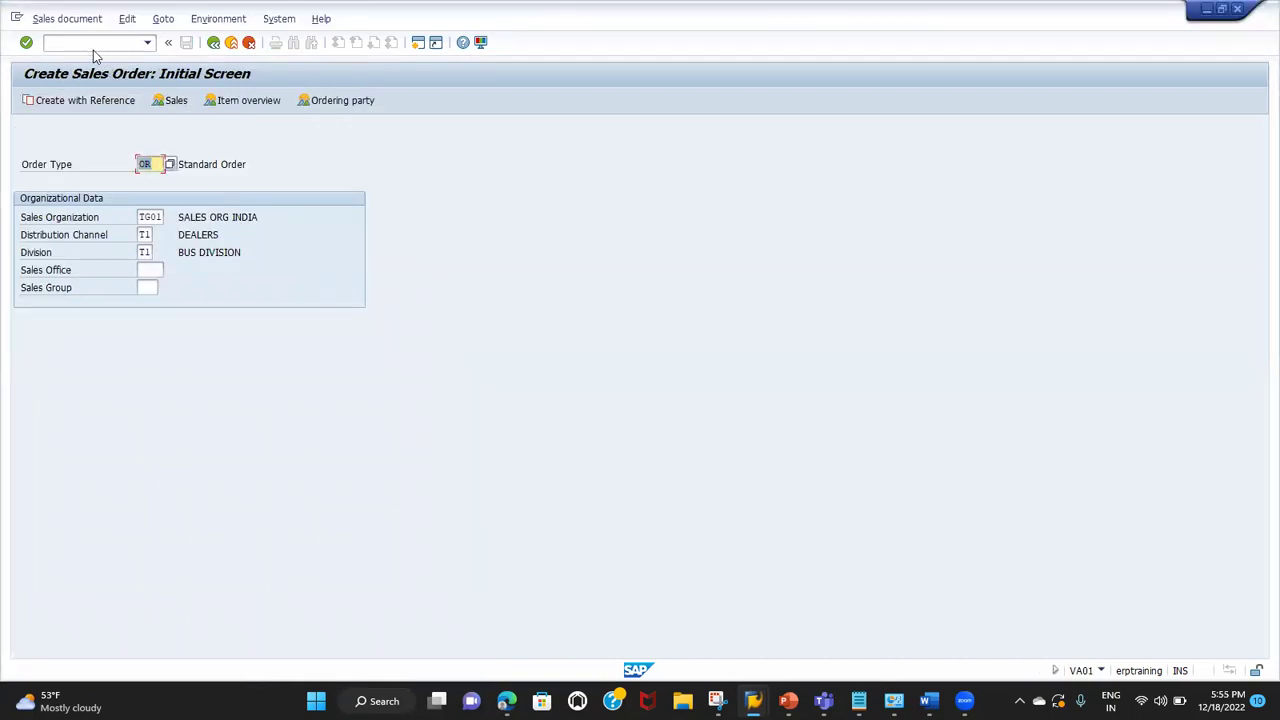
Step: Enter /NVA21, then reopen OR's Reference mandatory value list
left_click(93, 47)
type("/NVA21")
key("Return")
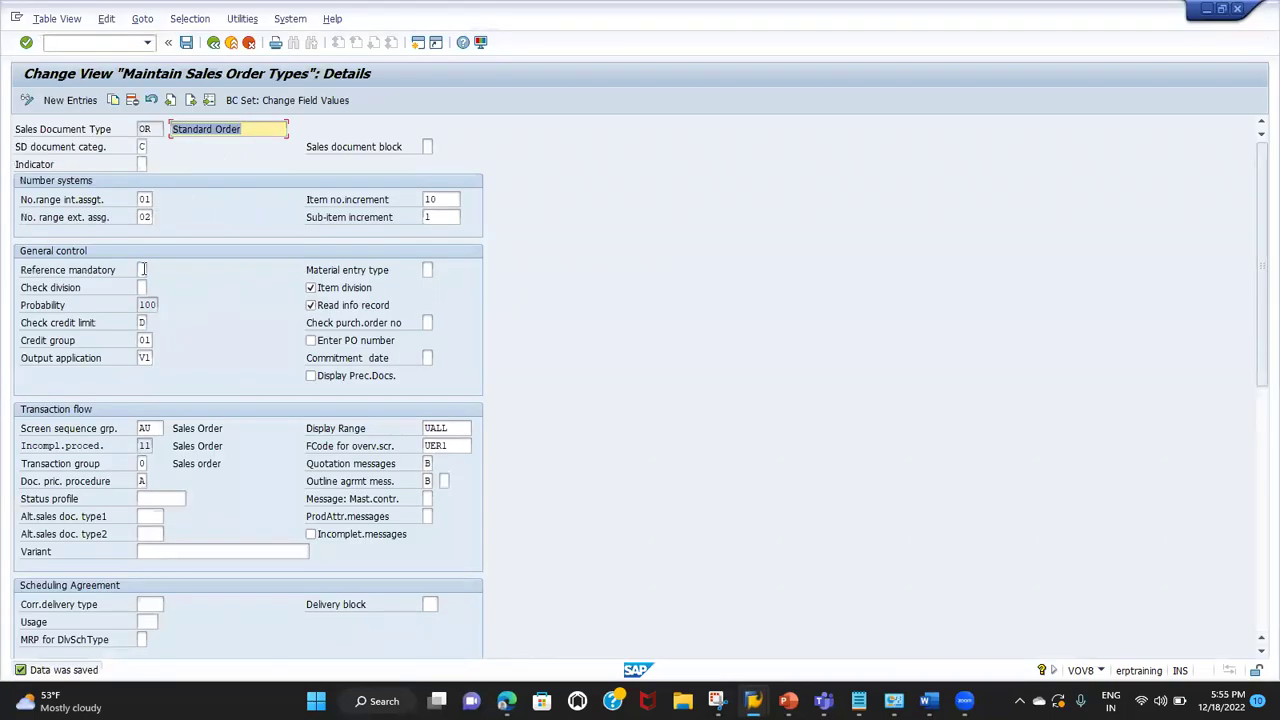
left_click(143, 269)
left_click(153, 270)
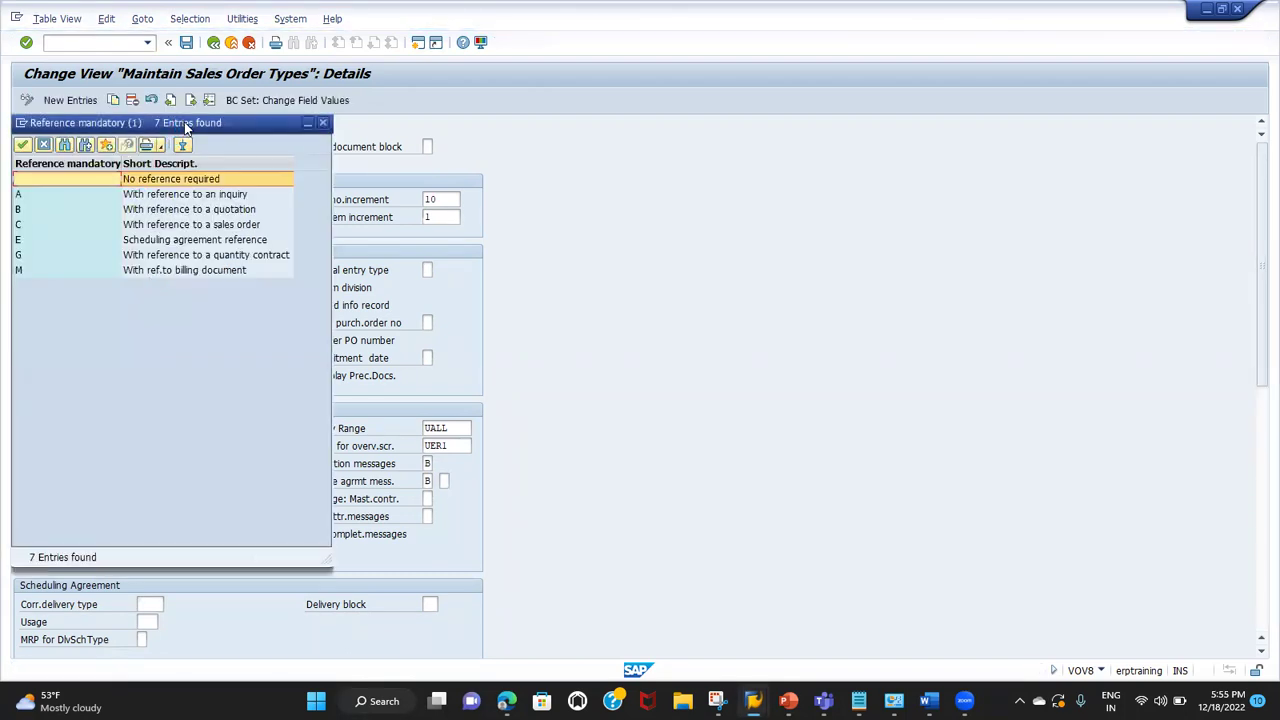
Step: Inspect option A, reference to an inquiry, then cancel the list leaving the field empty
left_click_drag(185, 126, 369, 134)
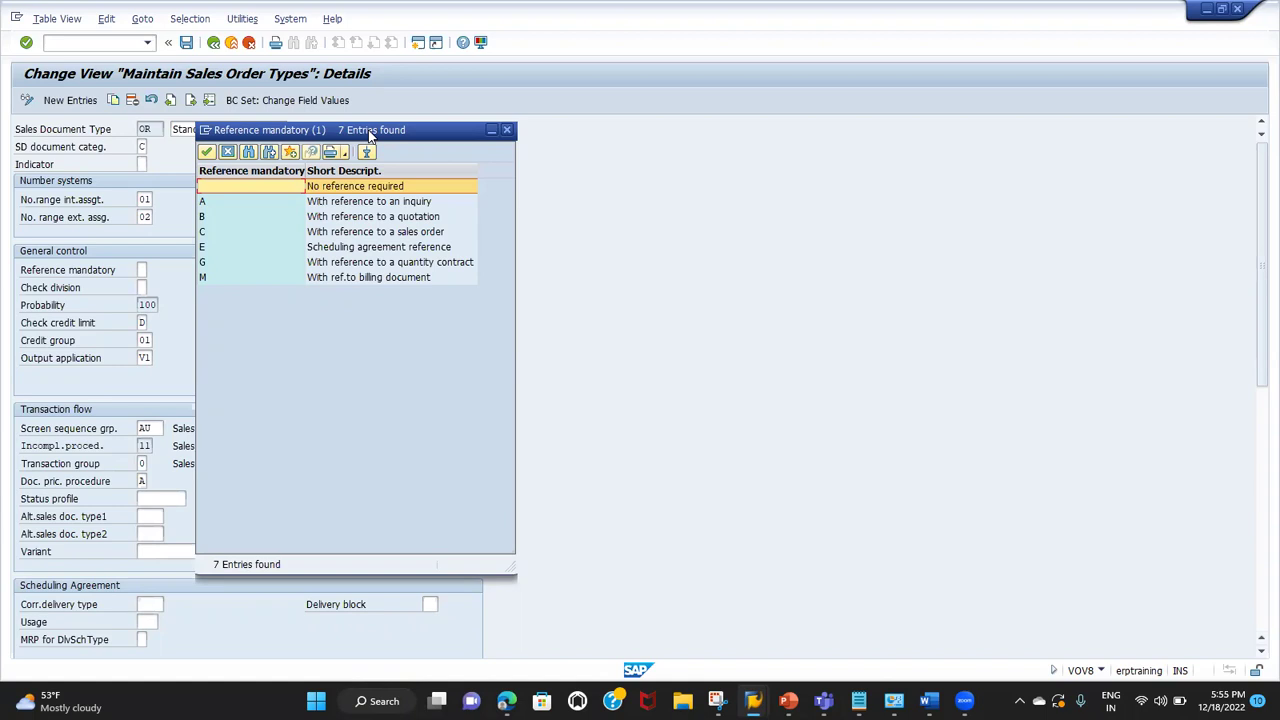
left_click(326, 205)
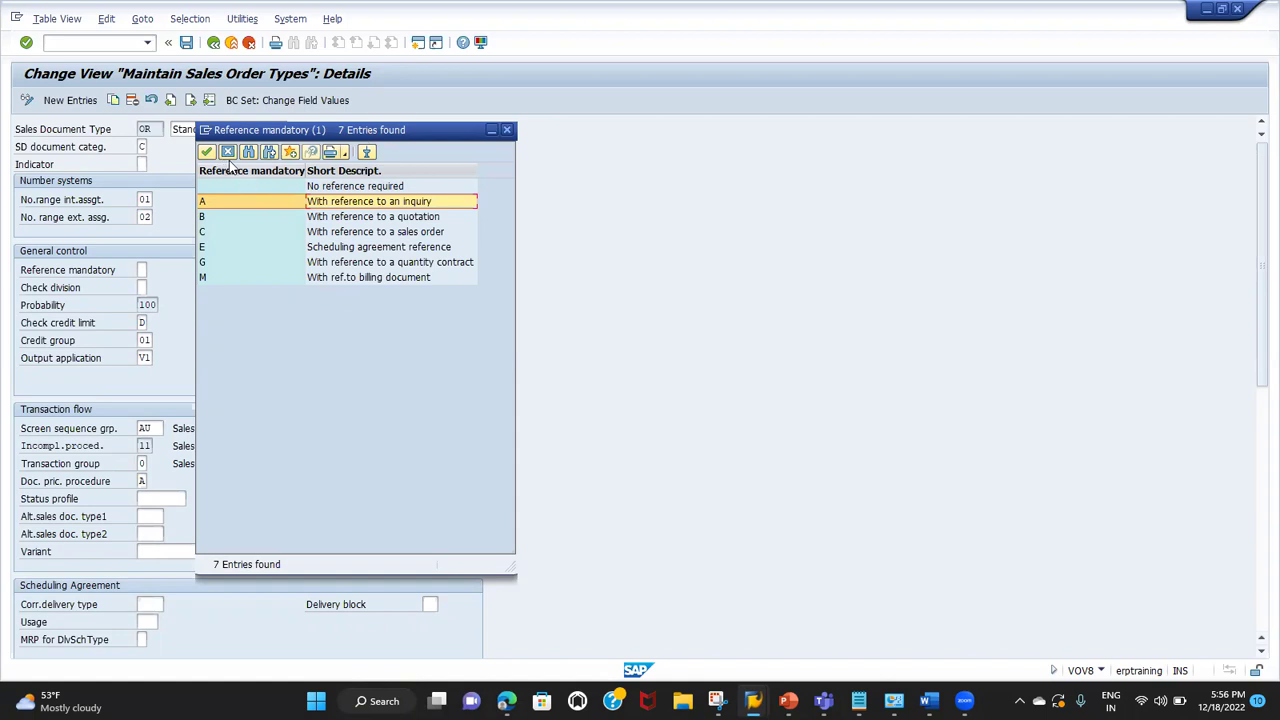
left_click(228, 153)
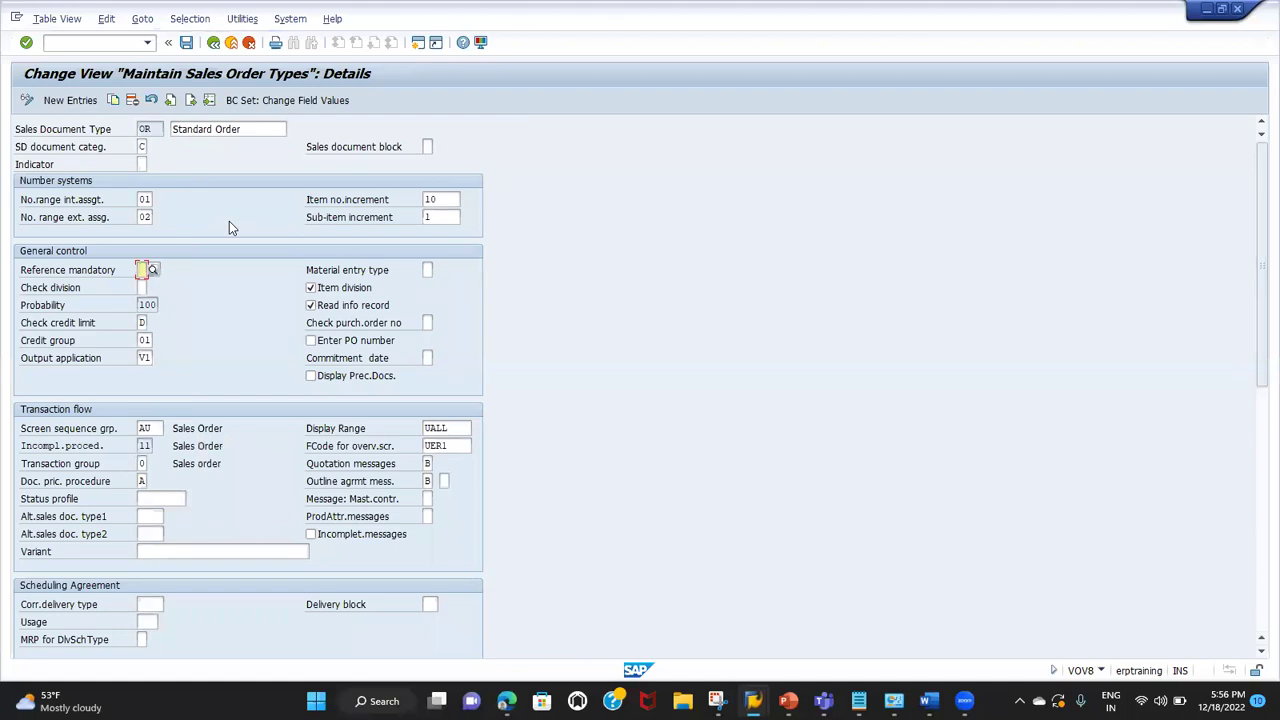
Step: Step back from order type OR to quotation type QT in VOV8
left_click_drag(158, 128, 121, 134)
left_click(170, 104)
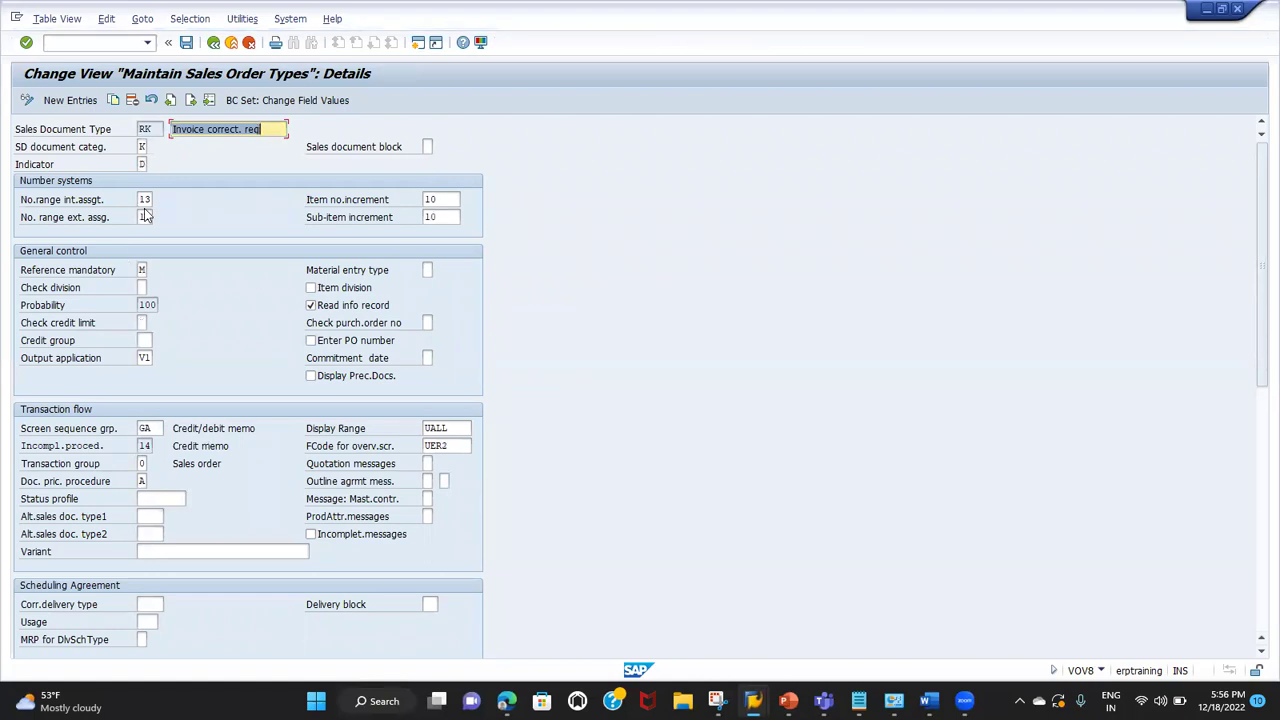
left_click(173, 101)
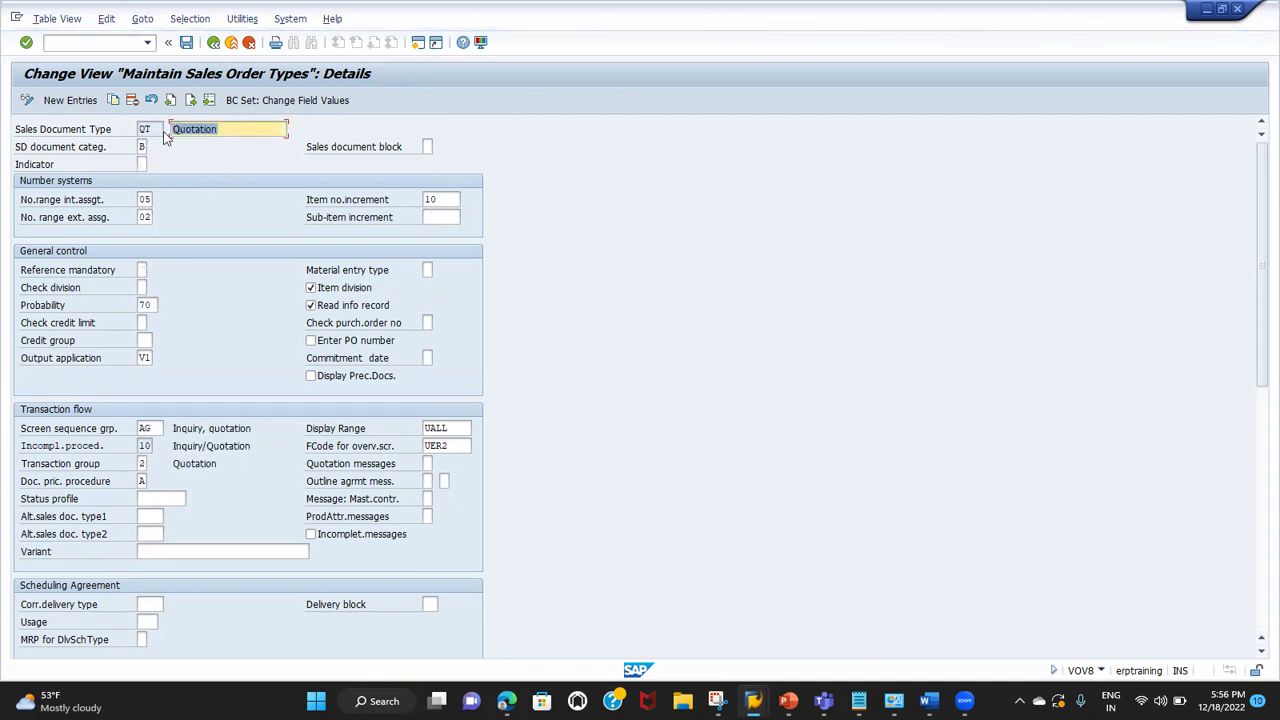
left_click_drag(157, 129, 97, 125)
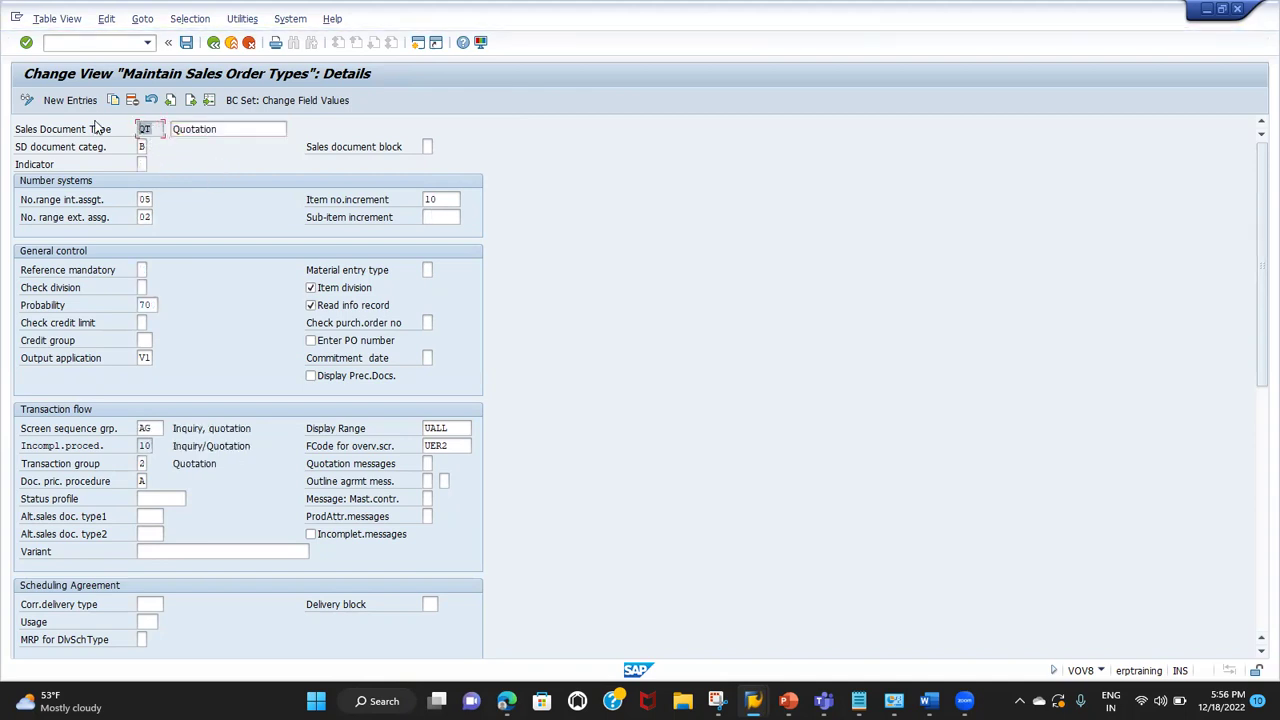
Step: Set QT's Reference mandatory to A, with reference to an inquiry
left_click(140, 270)
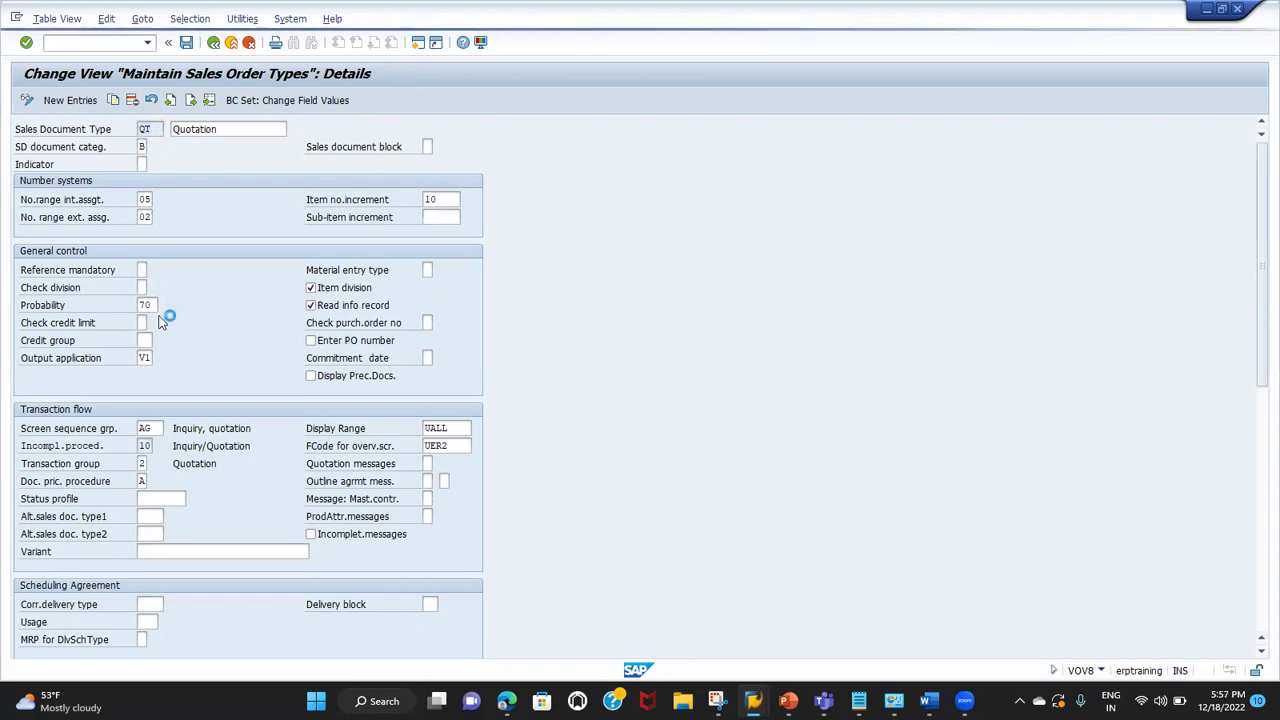
left_click(182, 262)
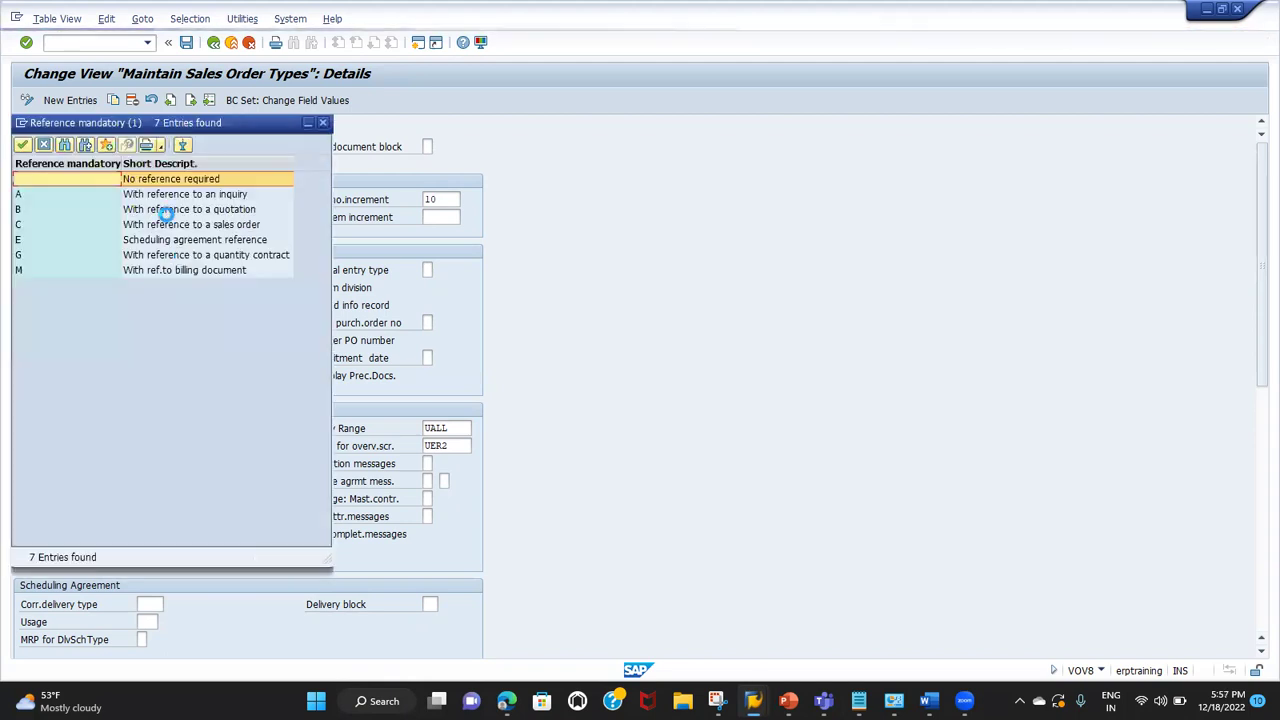
left_click(166, 198)
double_click(164, 196)
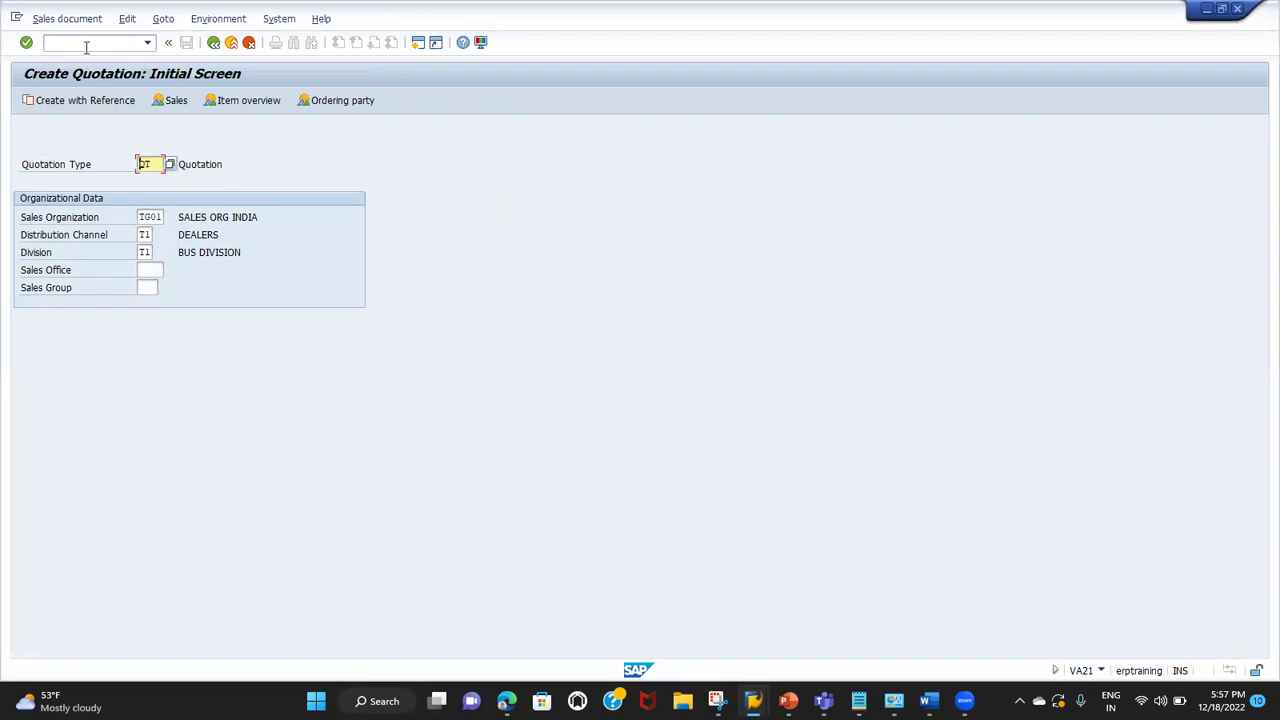
left_click(86, 47)
Step: Run /NVA22, then bring the SAP Logon 740 window to the front
type("/NVA22")
key("Return")
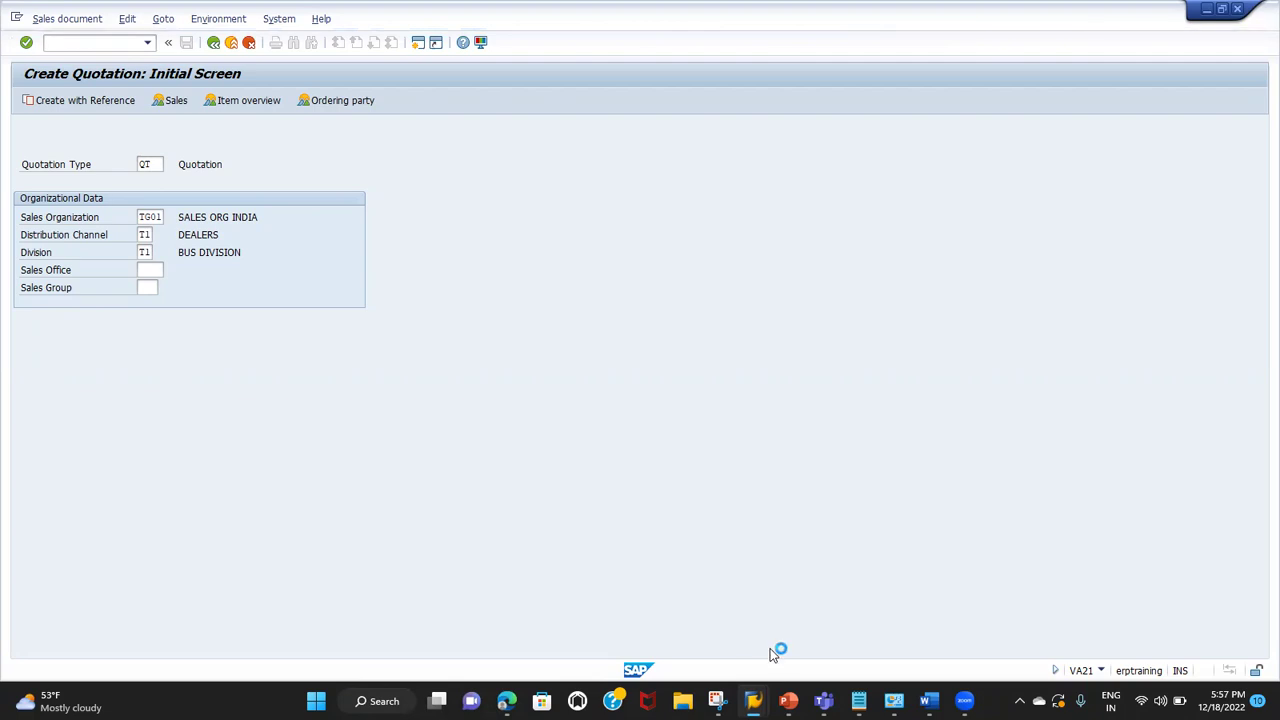
mouse_move(753, 700)
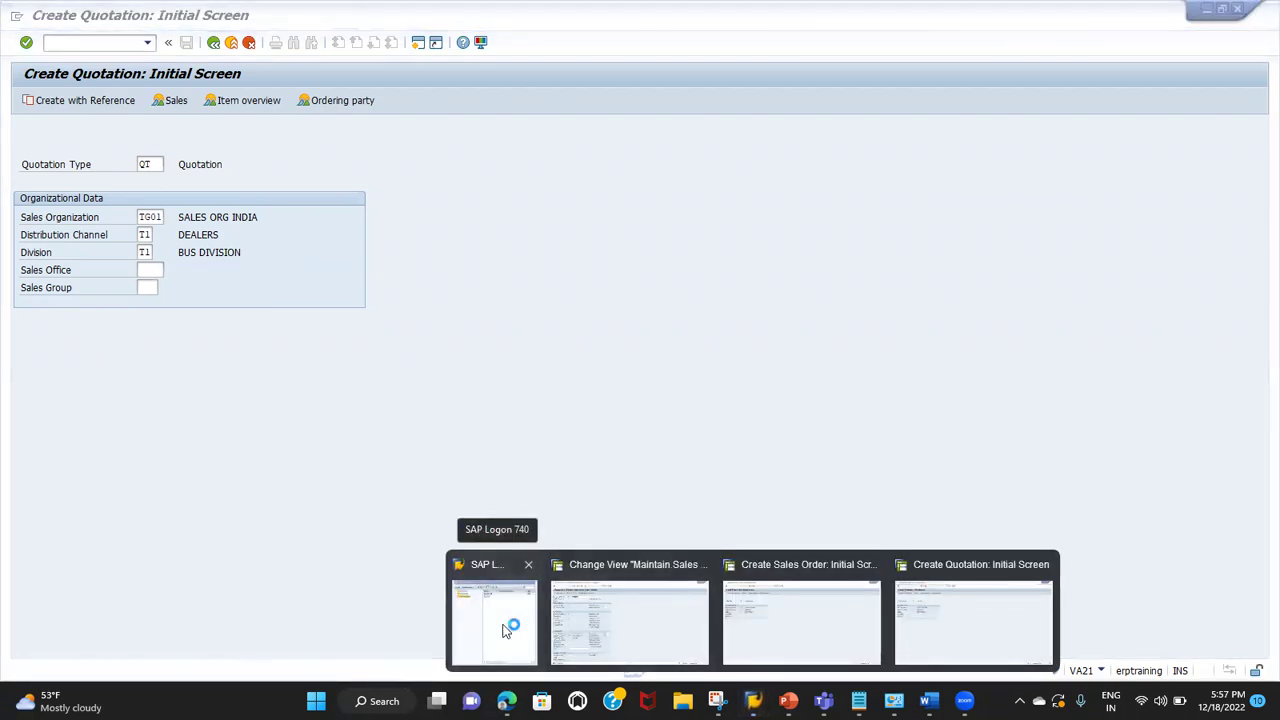
left_click(512, 630)
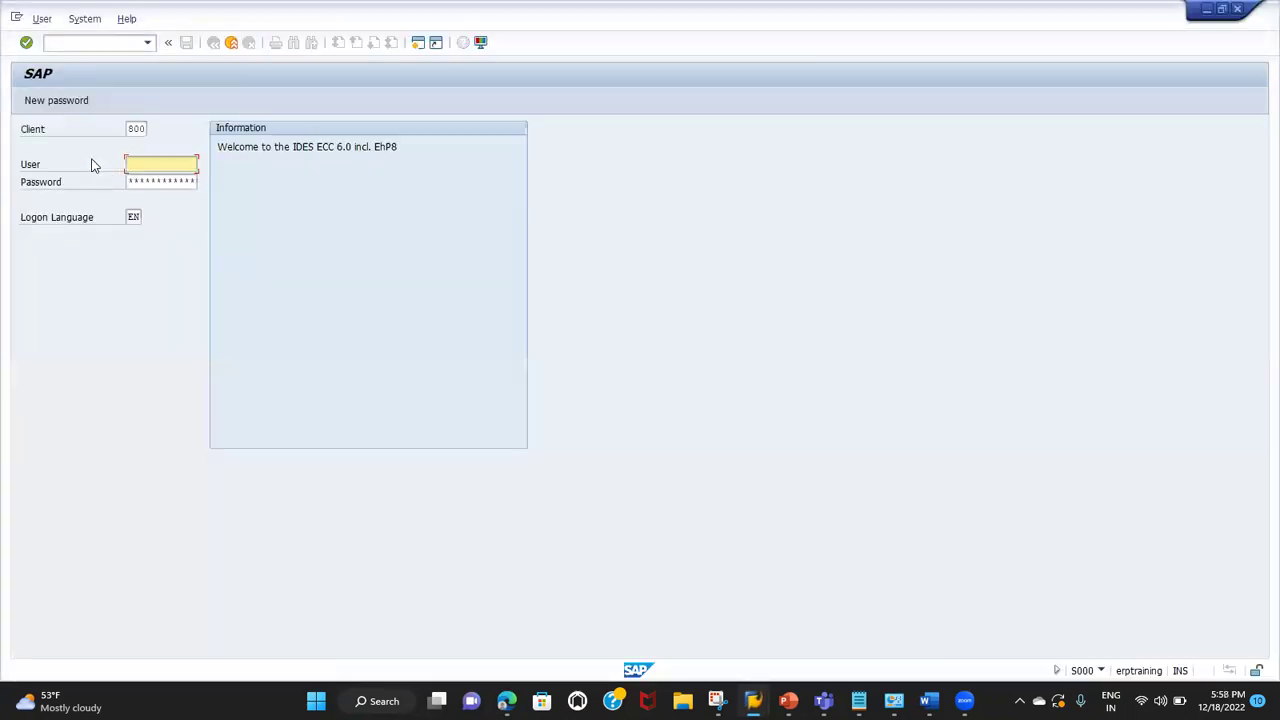
Step: Log on to client 800 with the saved user and password, then create a new session
key("BackSpace")
key("Down")
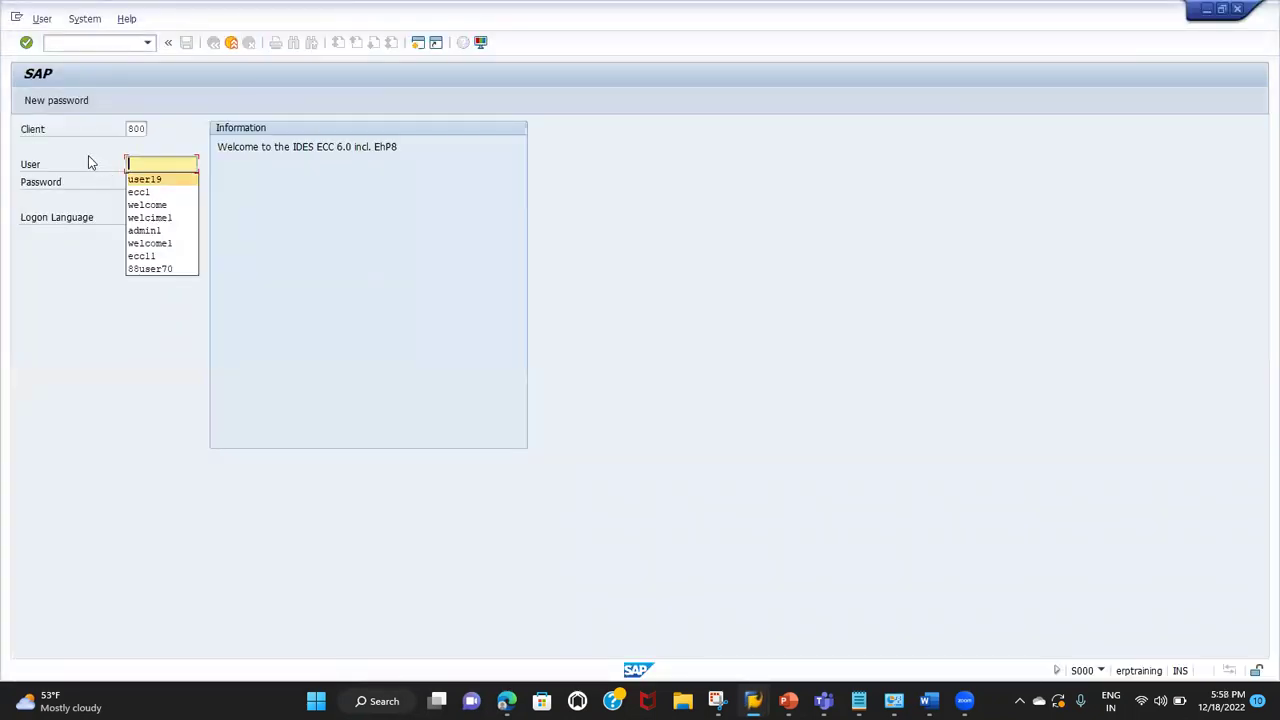
key("Return")
key("Tab")
type("************")
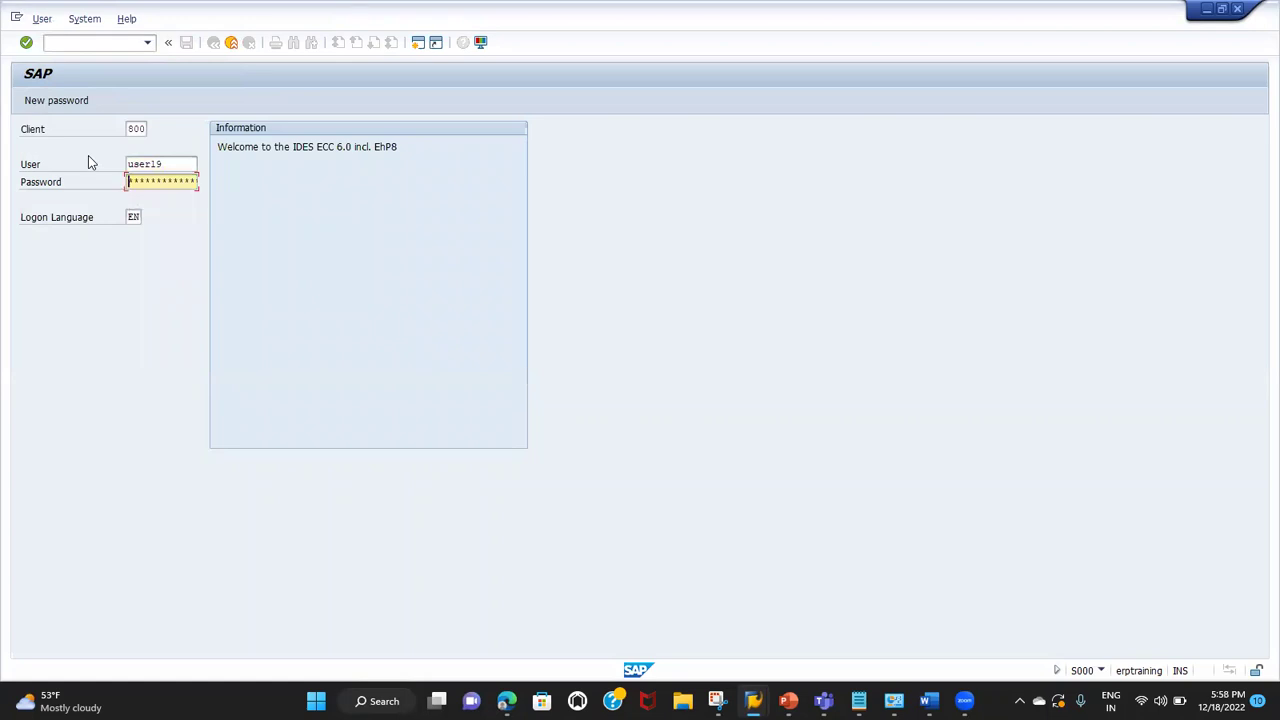
key("Caps_Lock")
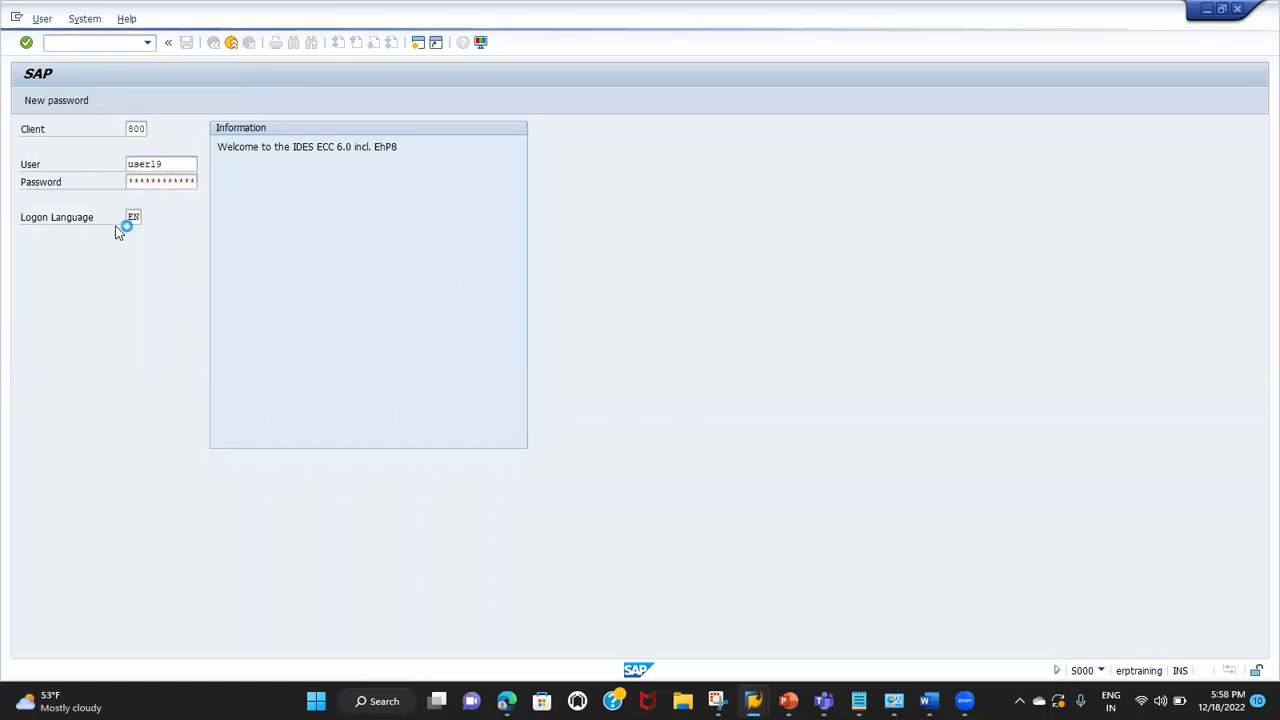
key("Return")
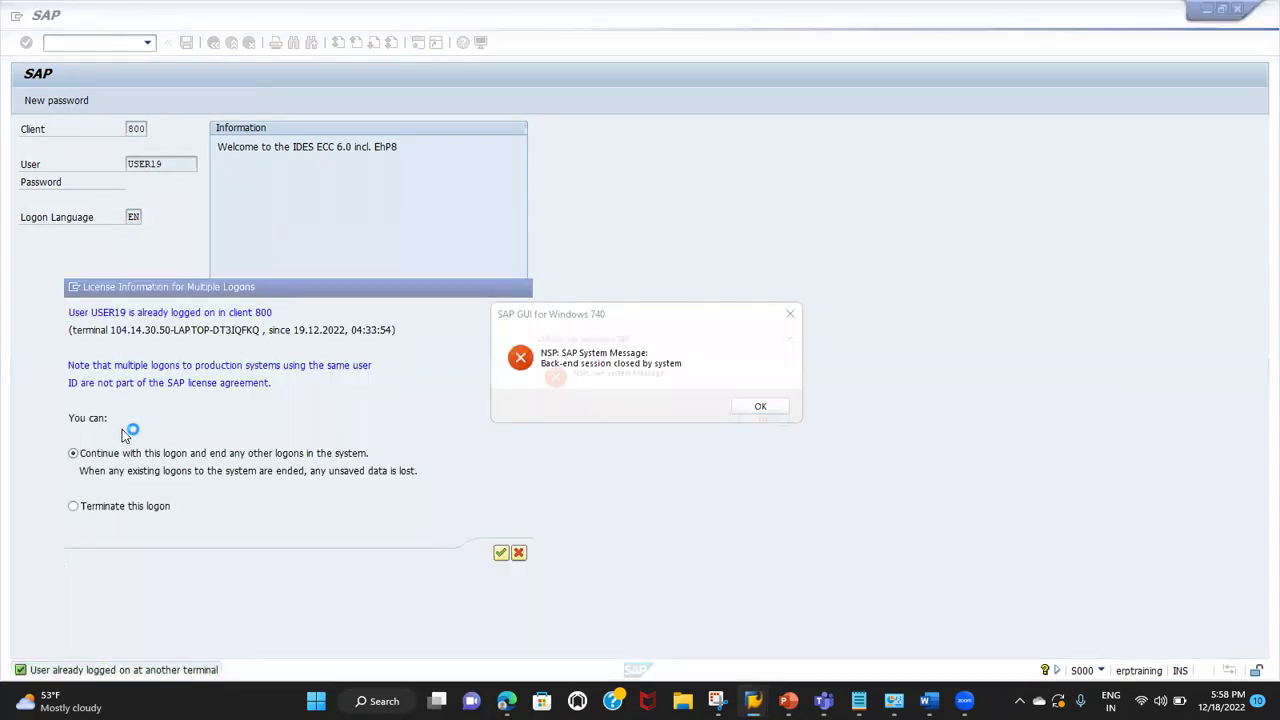
key("Return")
key("Return")
key("Return")
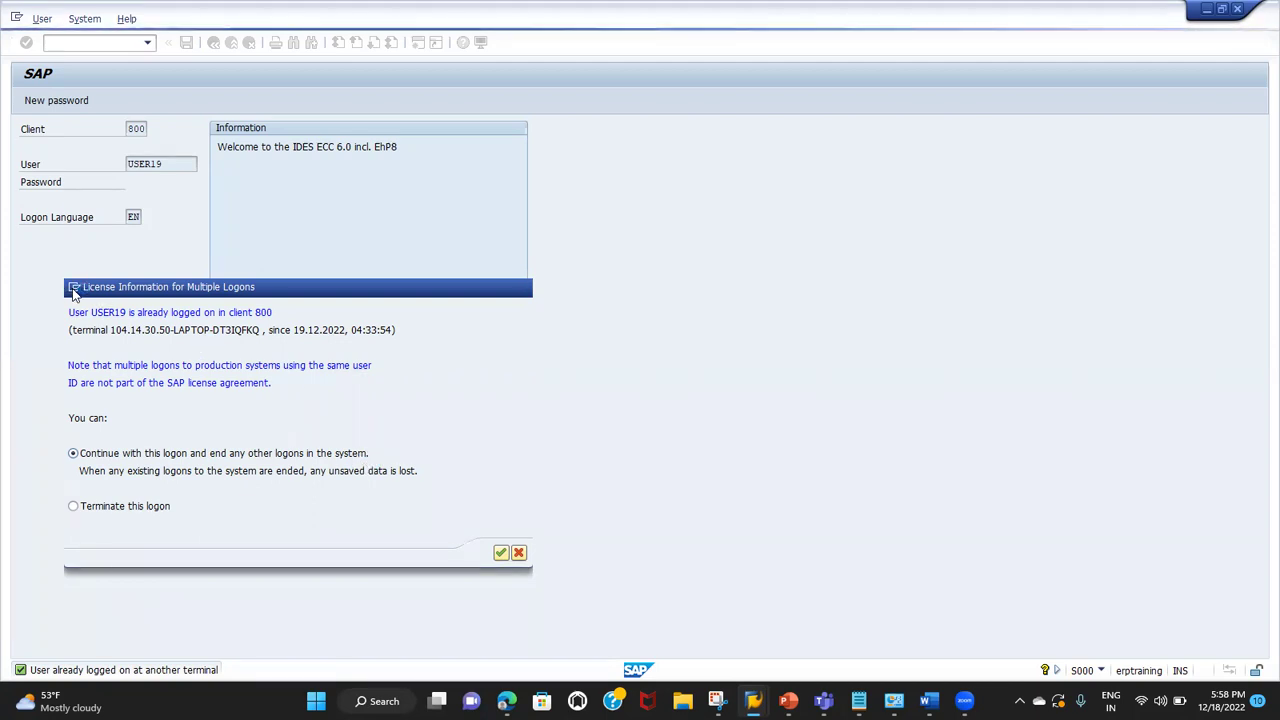
left_click(73, 288)
left_click(100, 345)
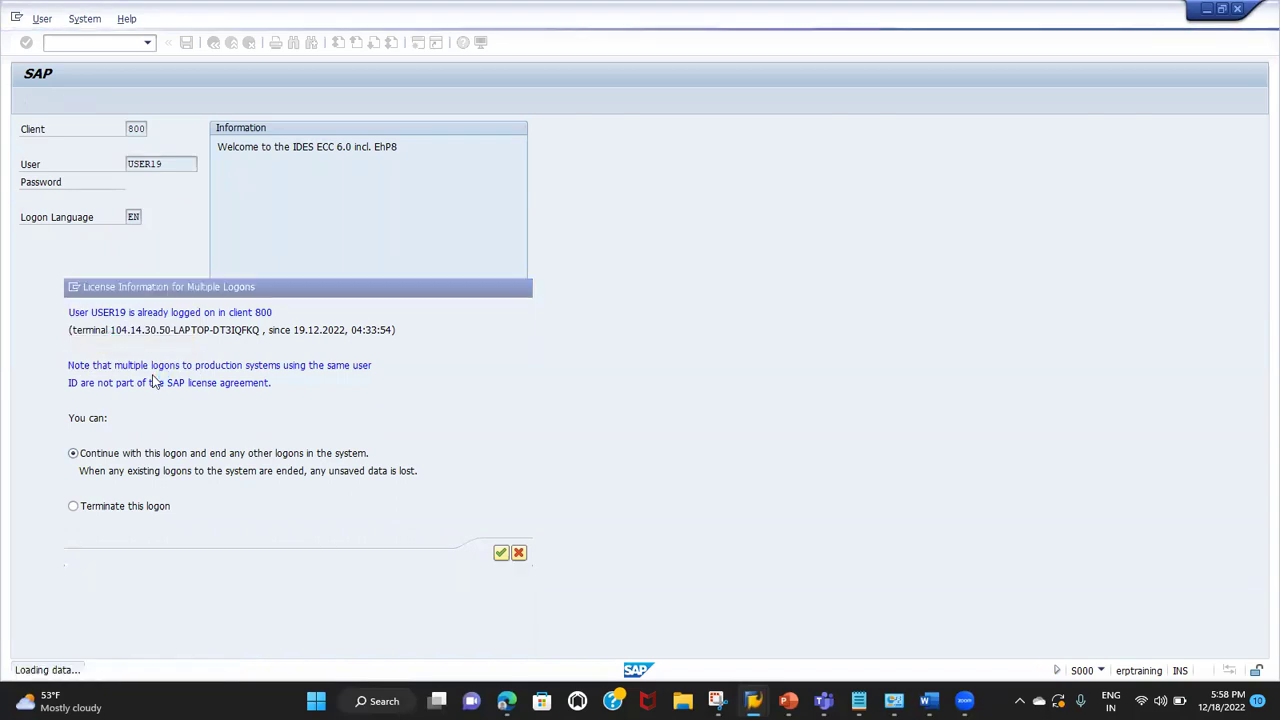
Step: Start a VA21 quotation of type QT for TG01, T1, T1 and close the inquiry-reference prompt
type("va")
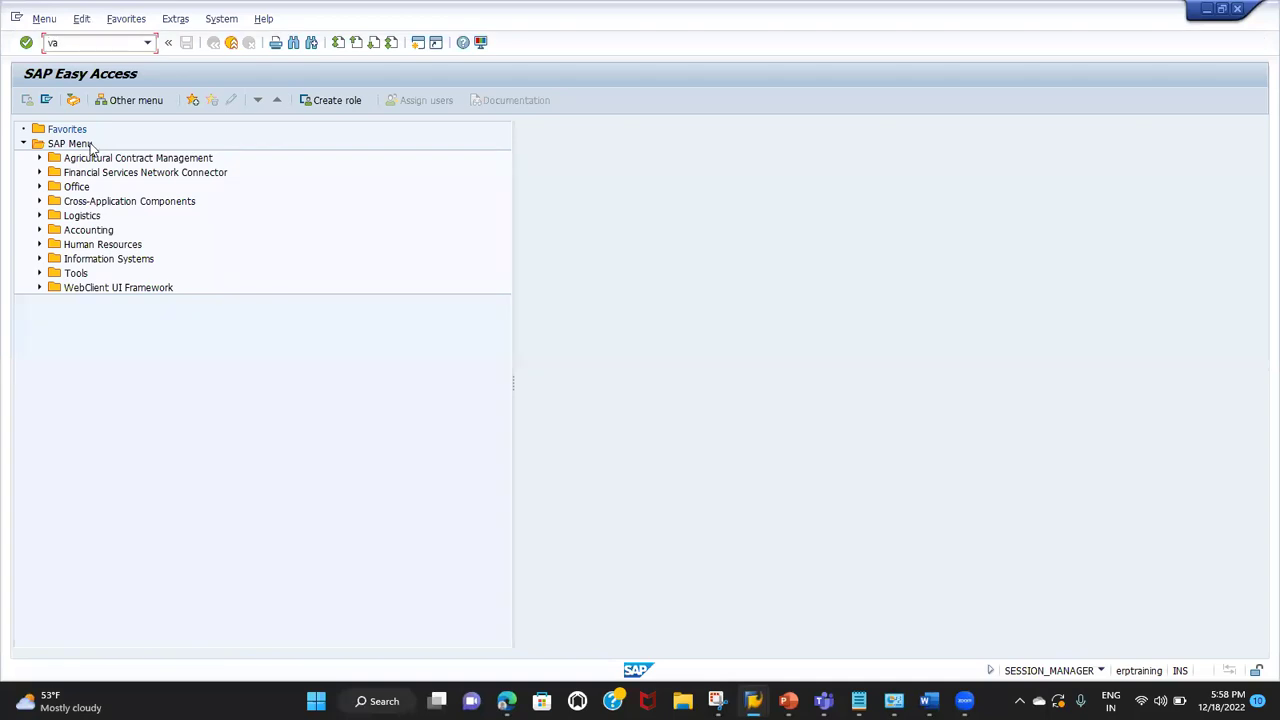
type("21")
key("Return")
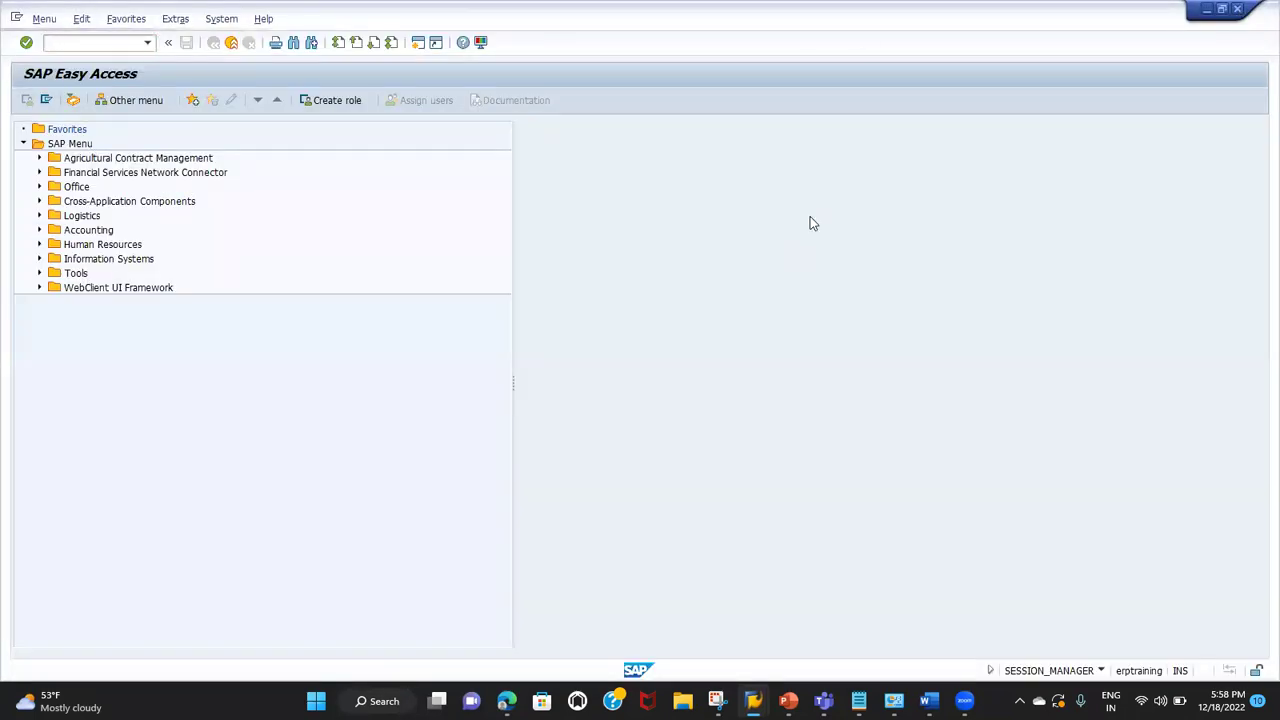
type("qt")
key("Tab")
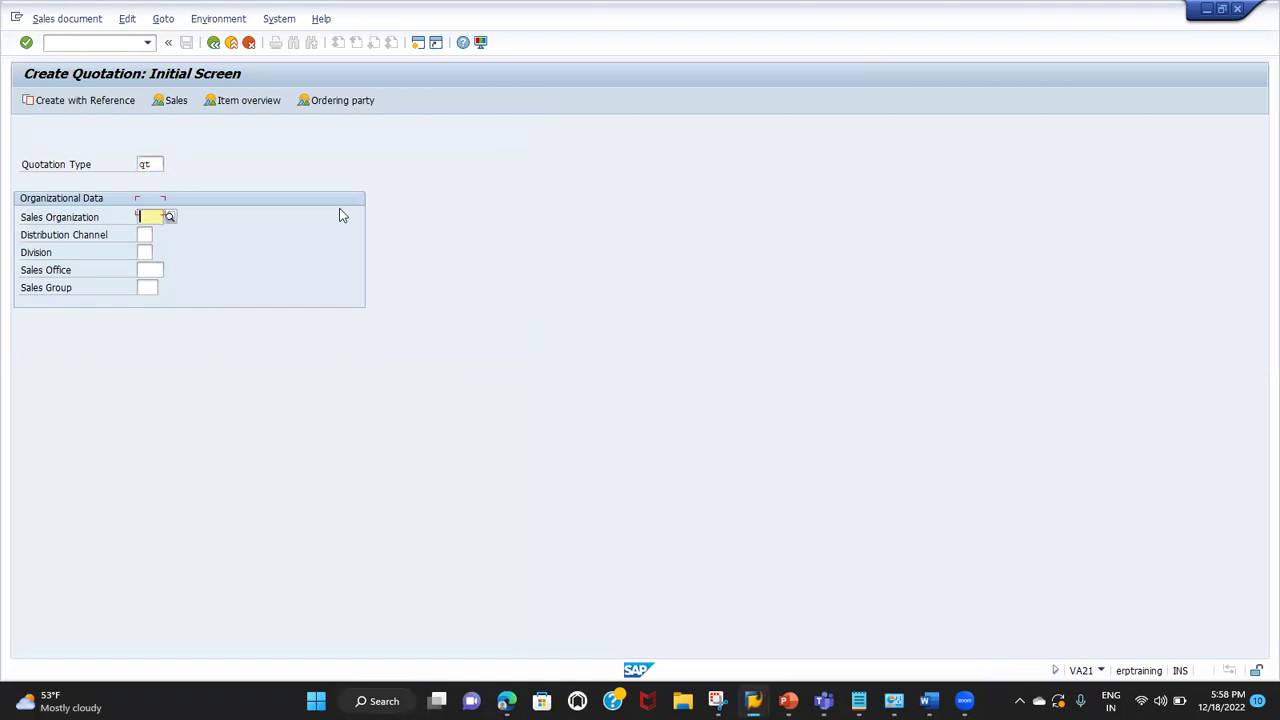
type("tg01")
key("Tab")
type("t1")
key("Tab")
type("t1")
key("Return")
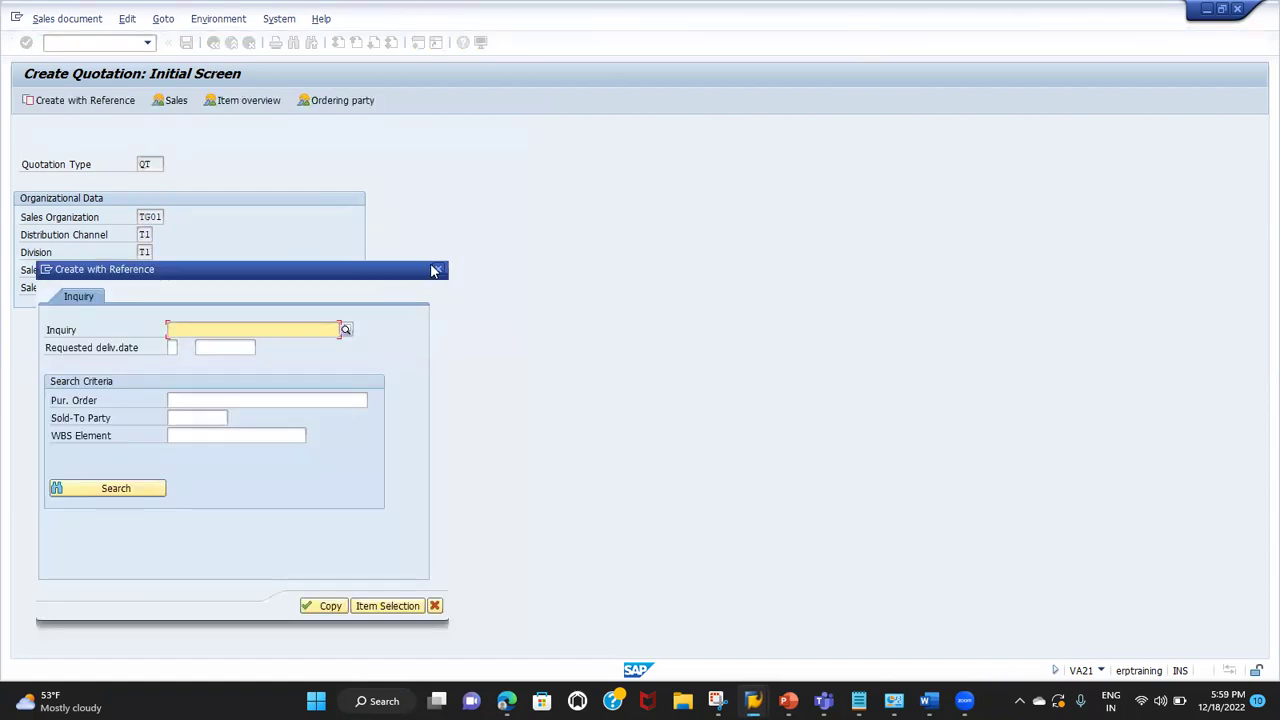
left_click(437, 271)
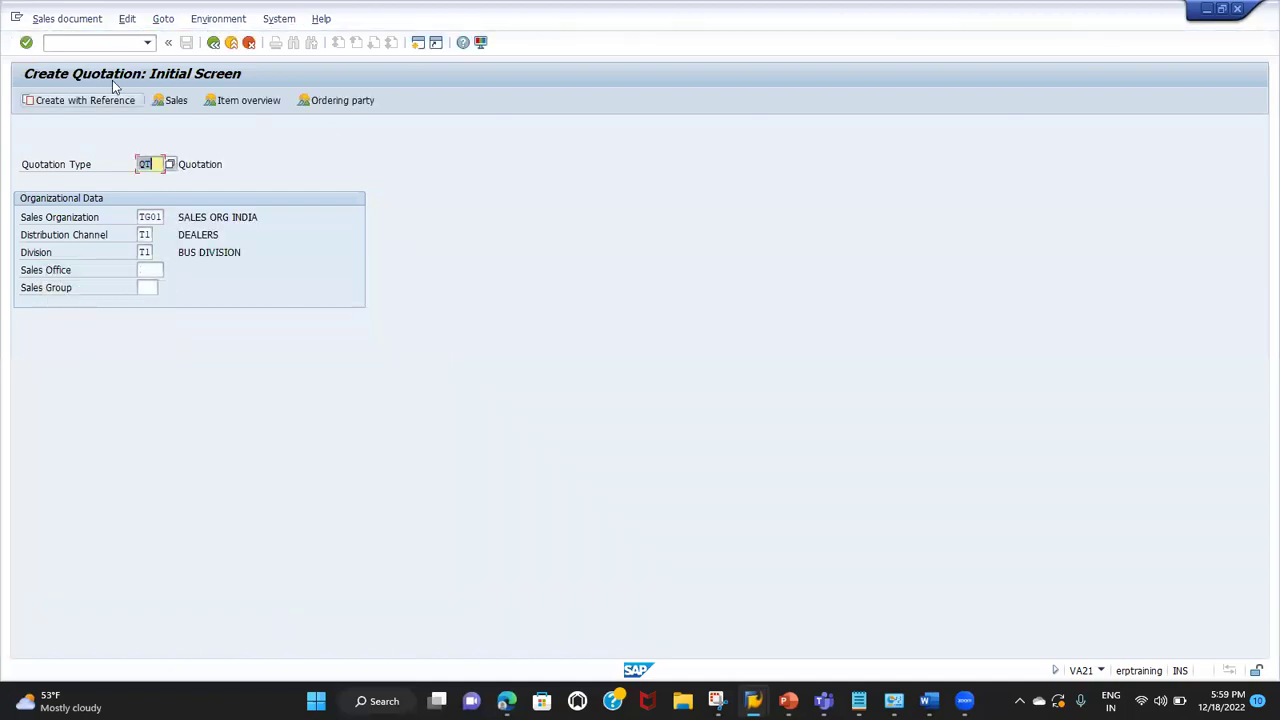
Step: Try opening order type settings with /ovov, then close the inquiry-reference prompt again
left_click(112, 42)
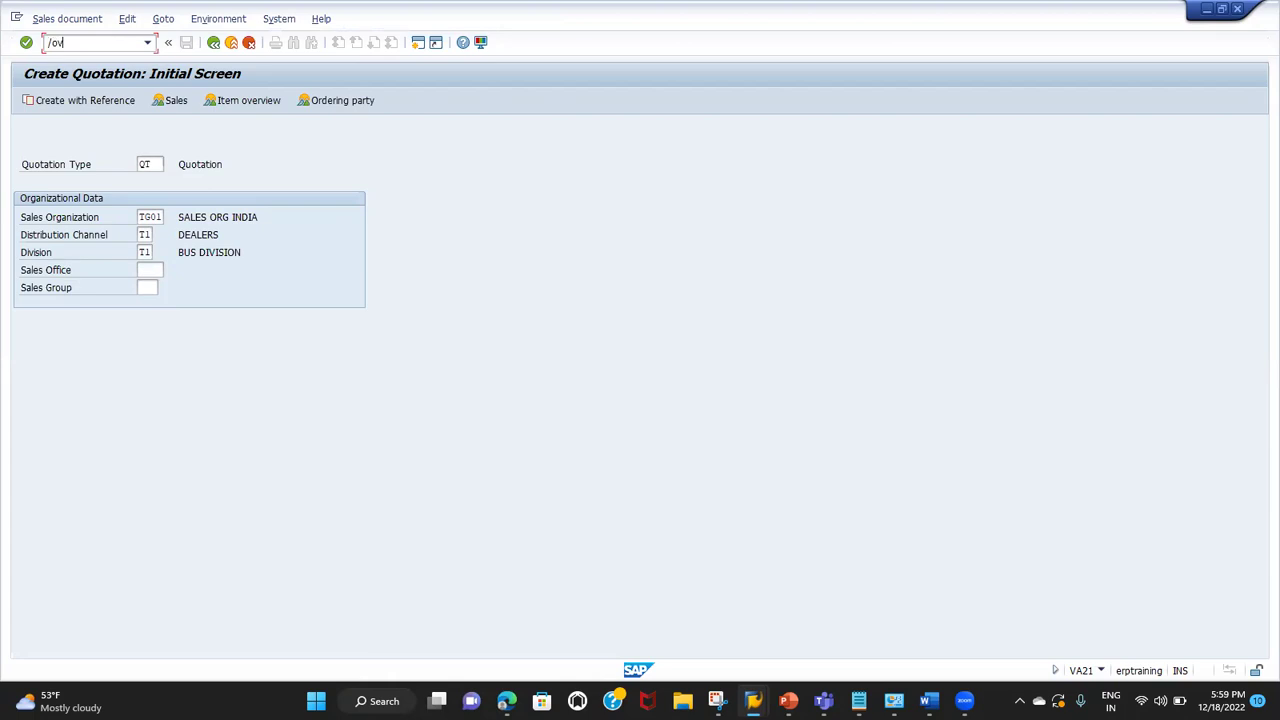
type("/ovov")
key("Return")
key("Return")
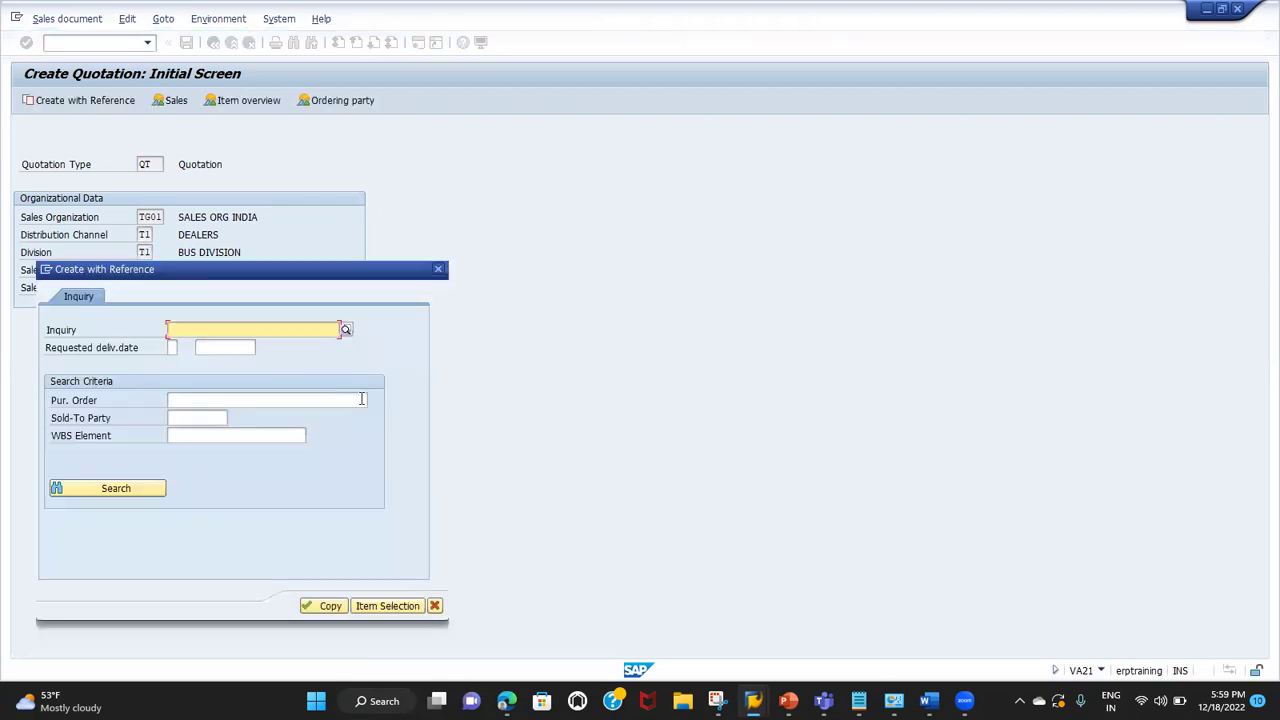
left_click(436, 607)
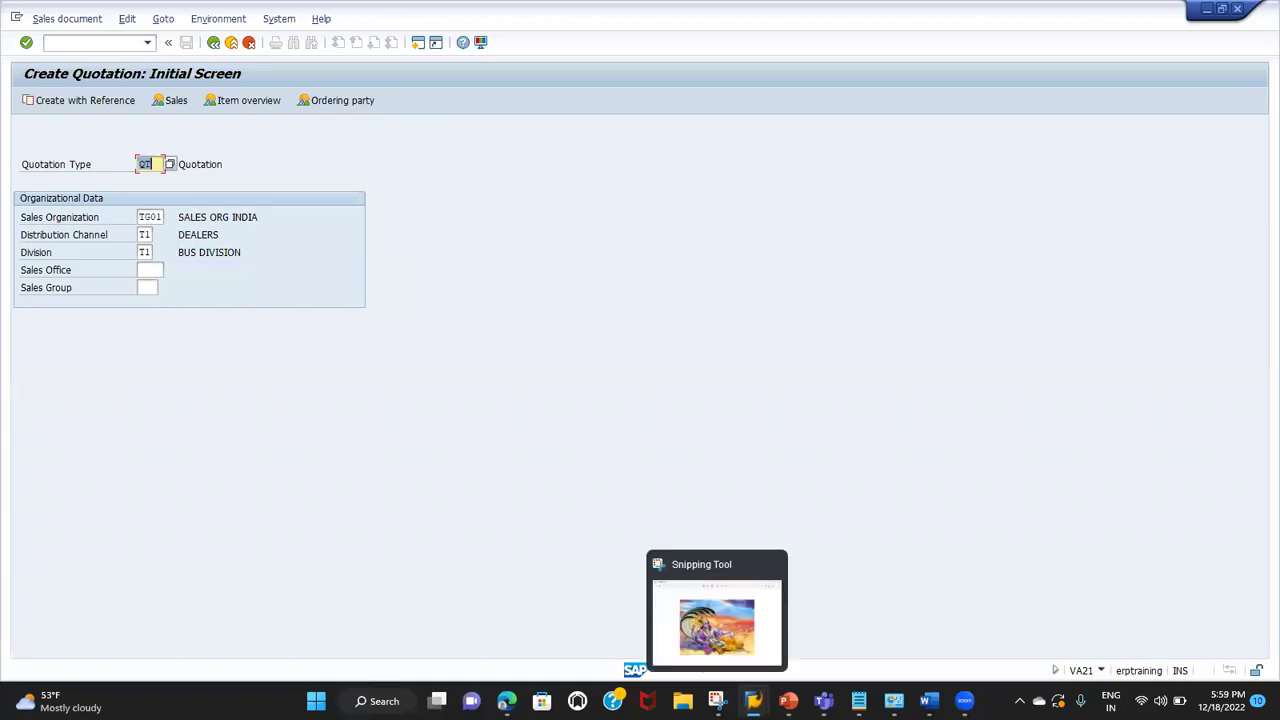
Step: Position the sales order type list at IN and mark the Inquiry and Quotation rows
left_click(753, 700)
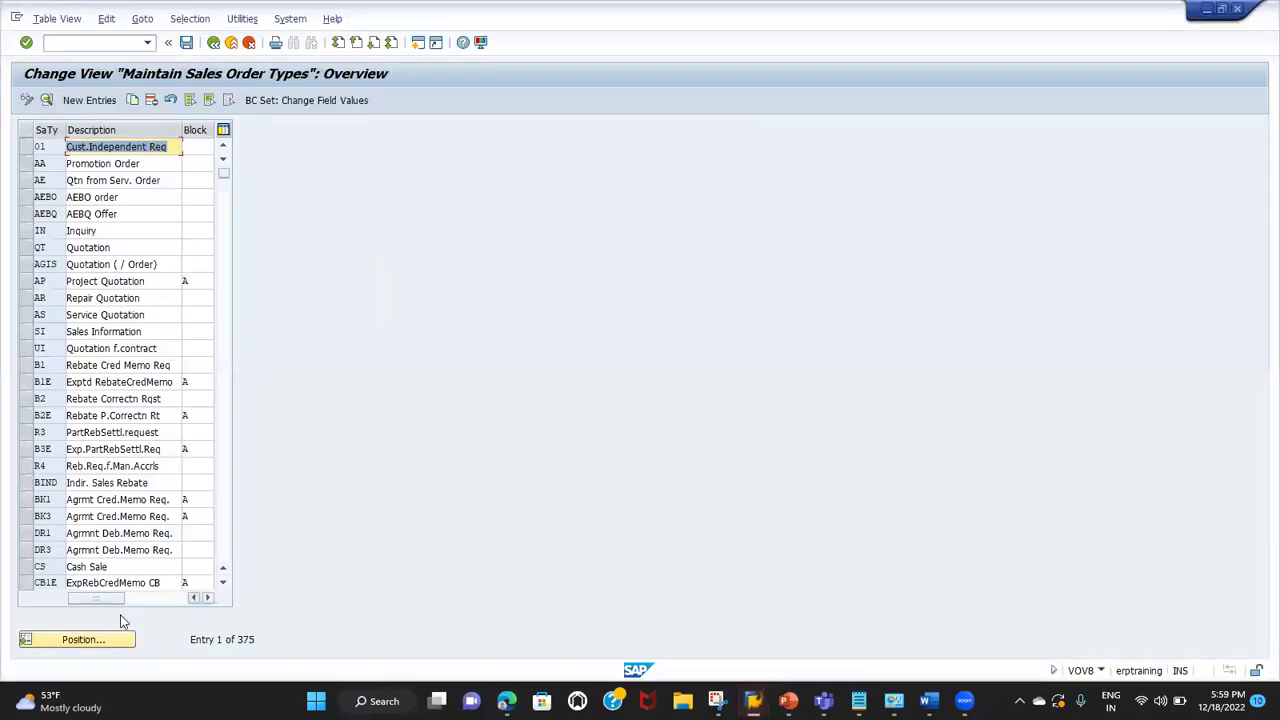
left_click(108, 644)
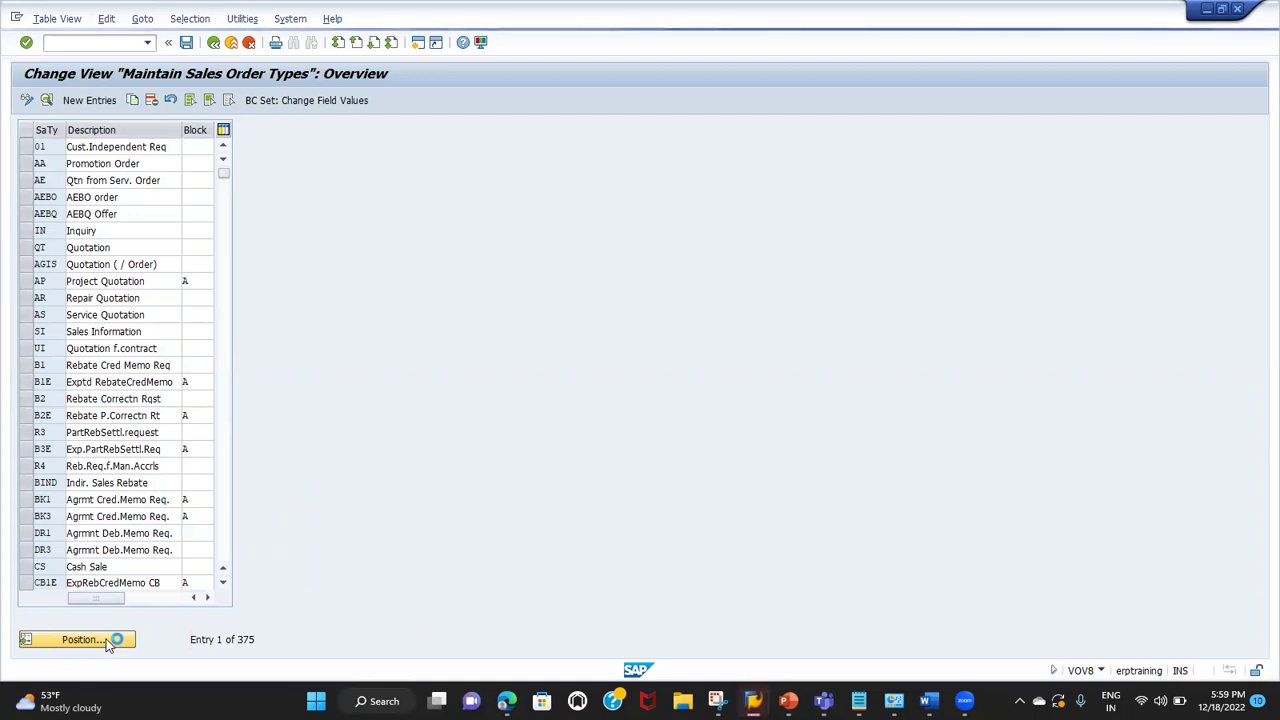
type("in")
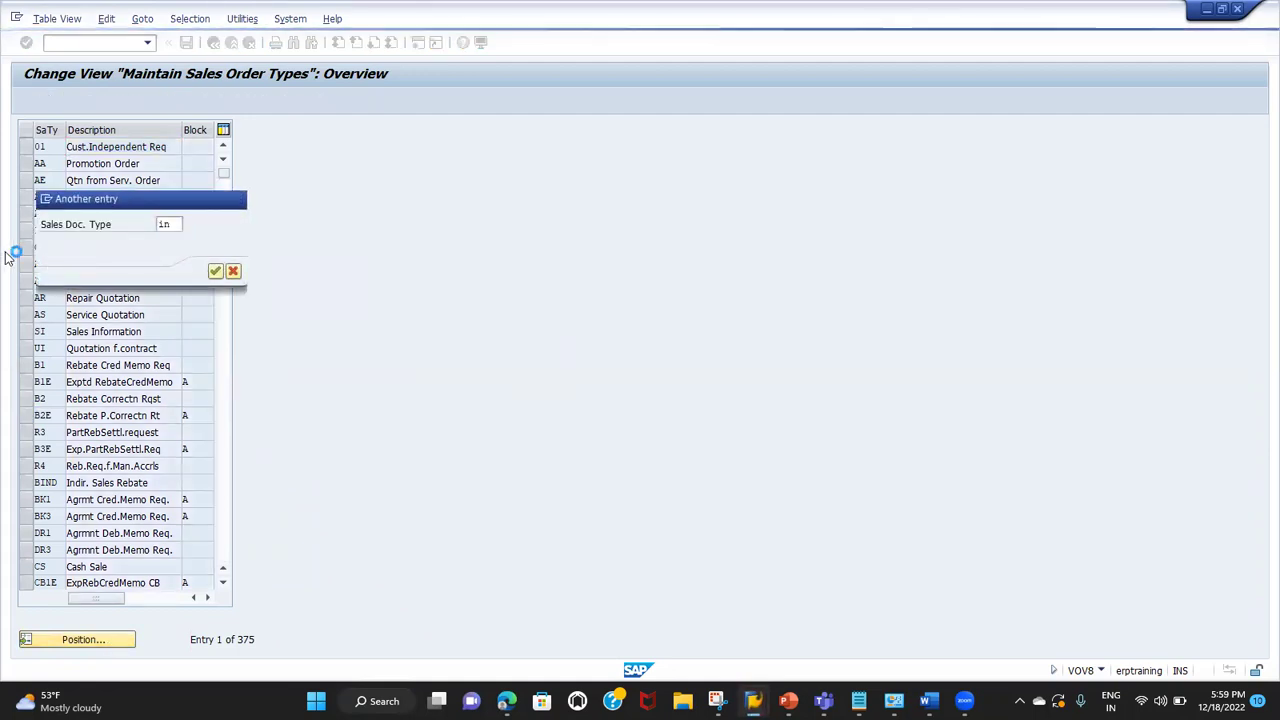
key("Return")
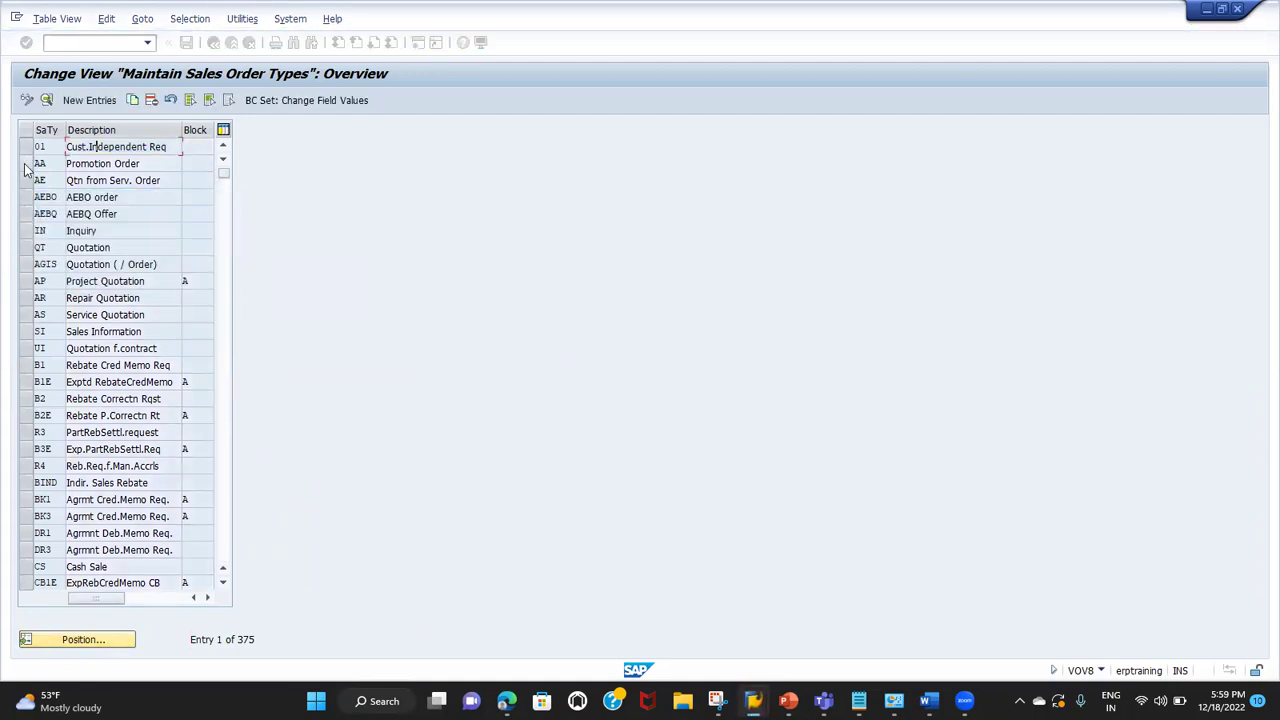
left_click(29, 149)
left_click(28, 164)
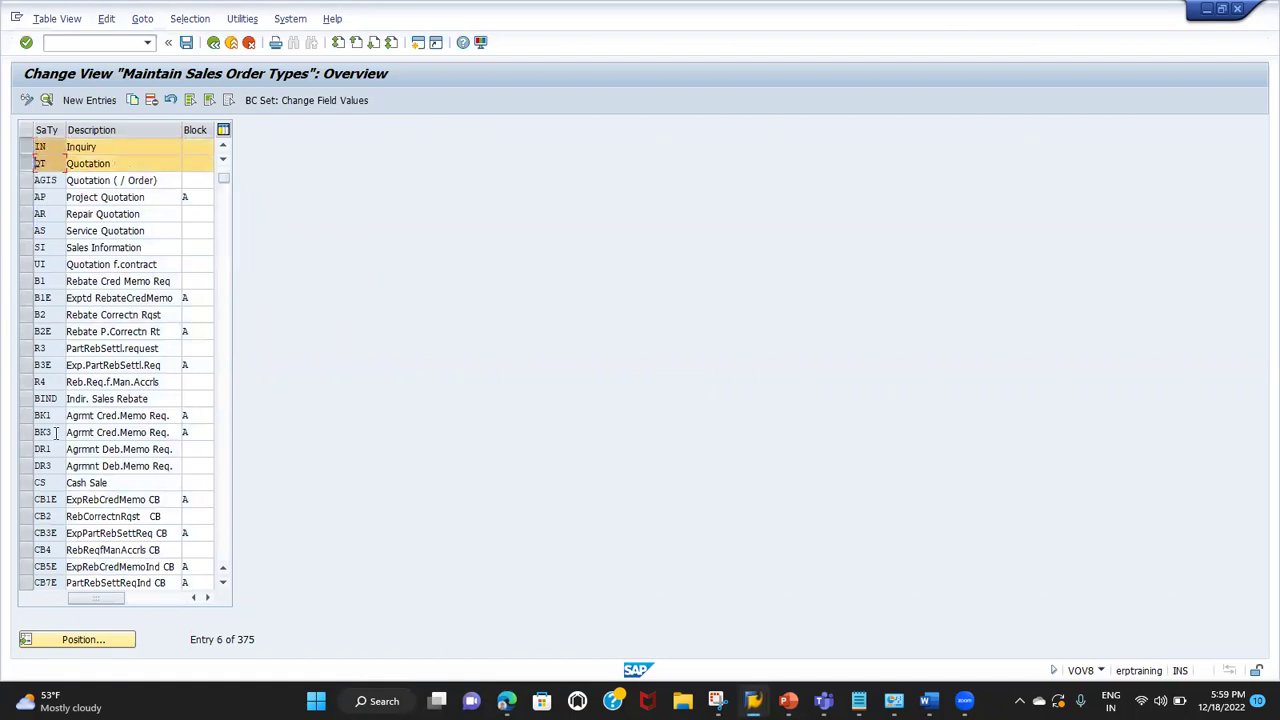
Step: Open the Inquiry (IN) details, then advance to the Quotation (QT) type
left_click(82, 641)
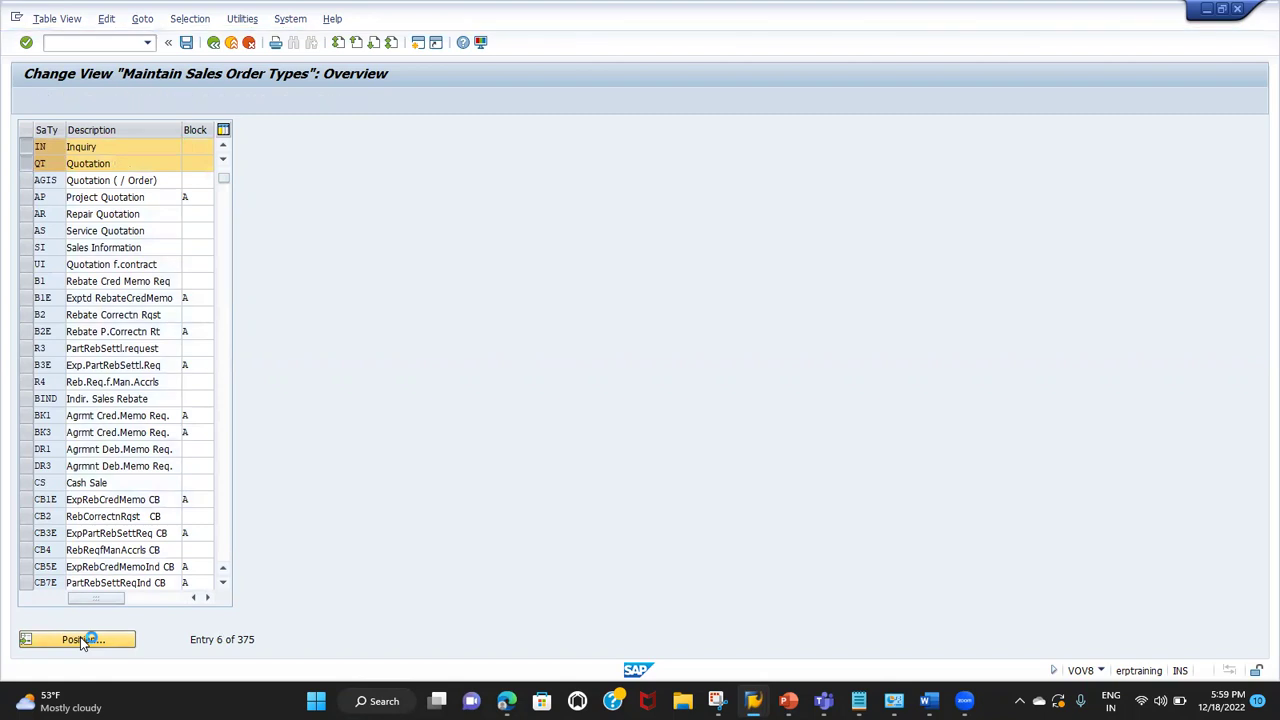
type("IN")
key("Return")
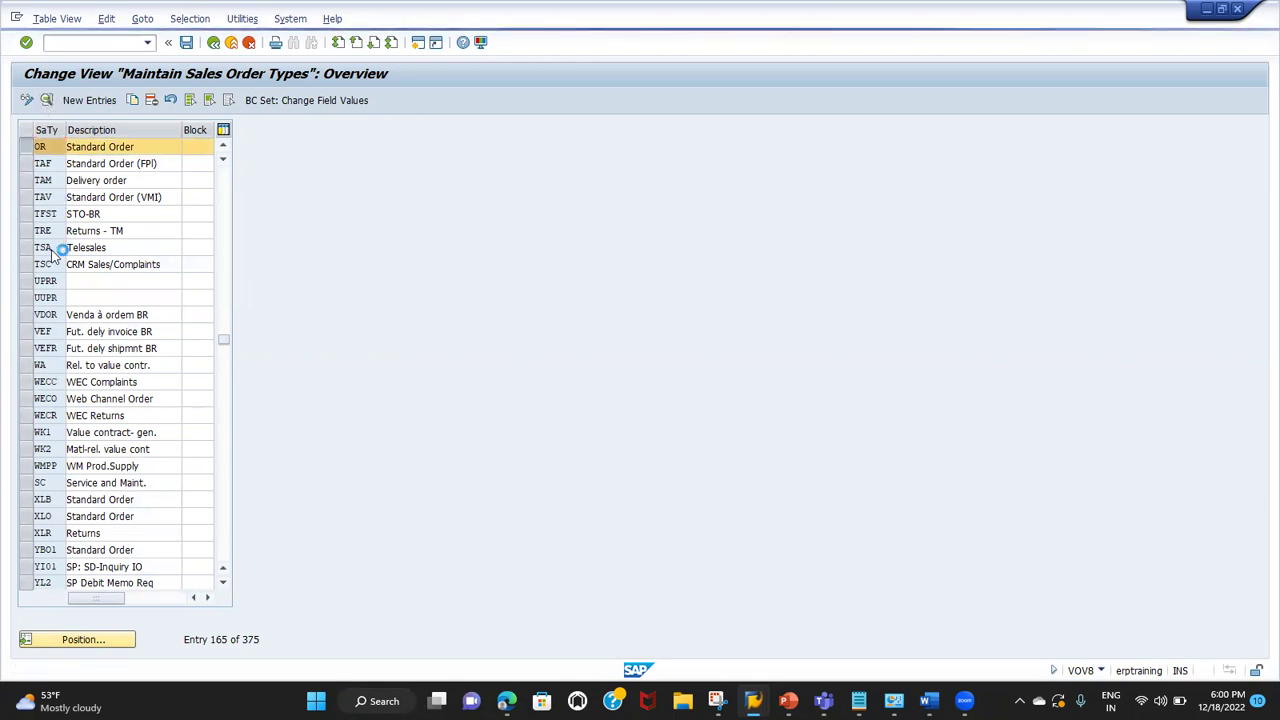
double_click(55, 283)
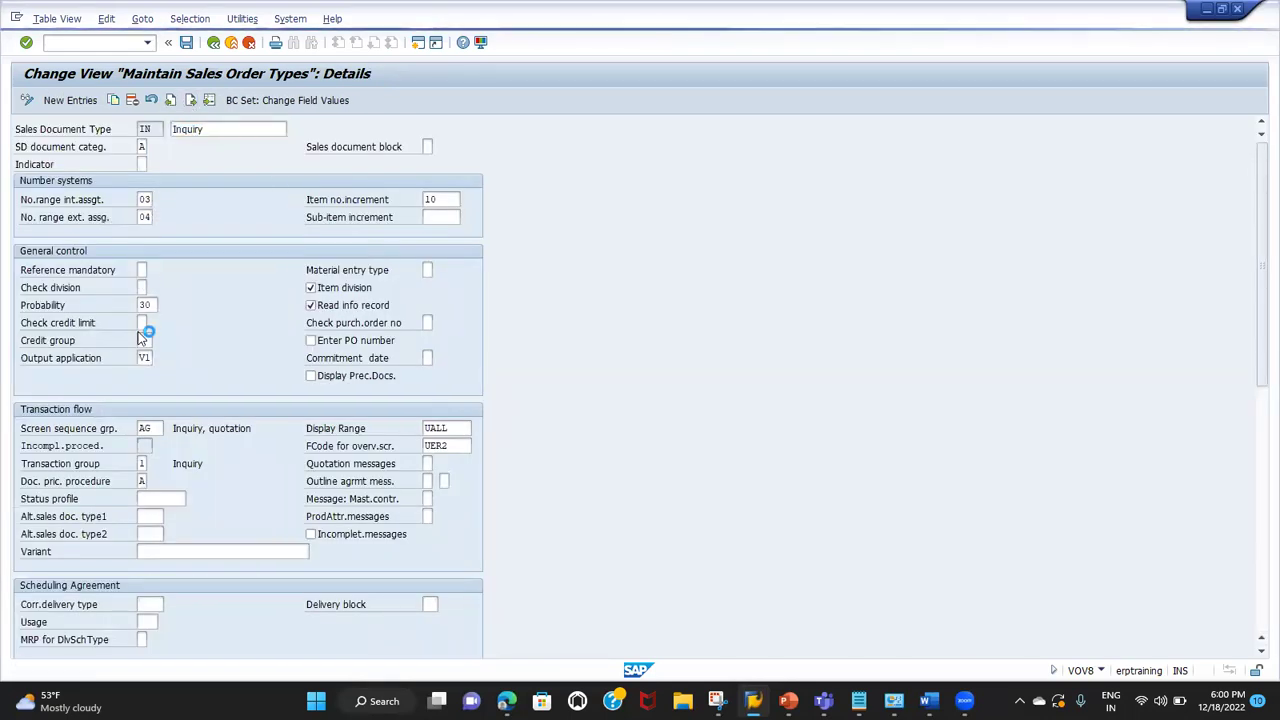
key("F8")
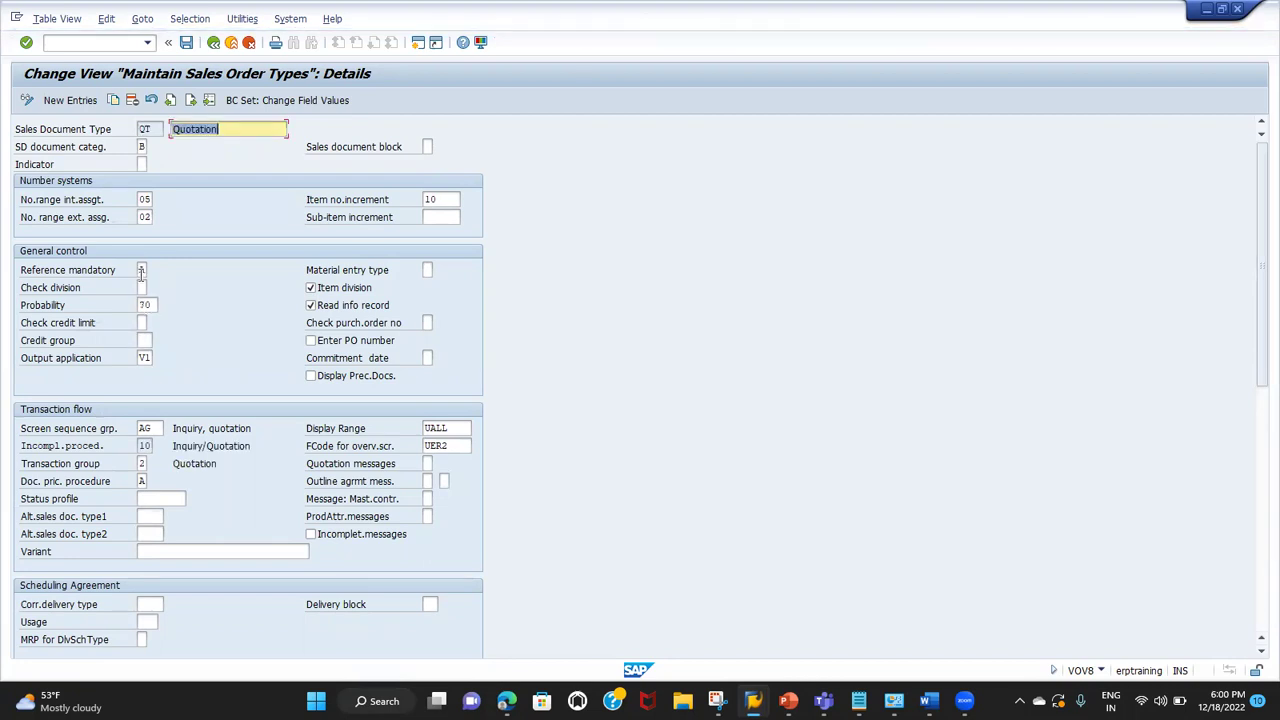
Step: Clear QT's Reference mandatory field and save it under customizing request TEST
left_click(142, 269)
key("Delete")
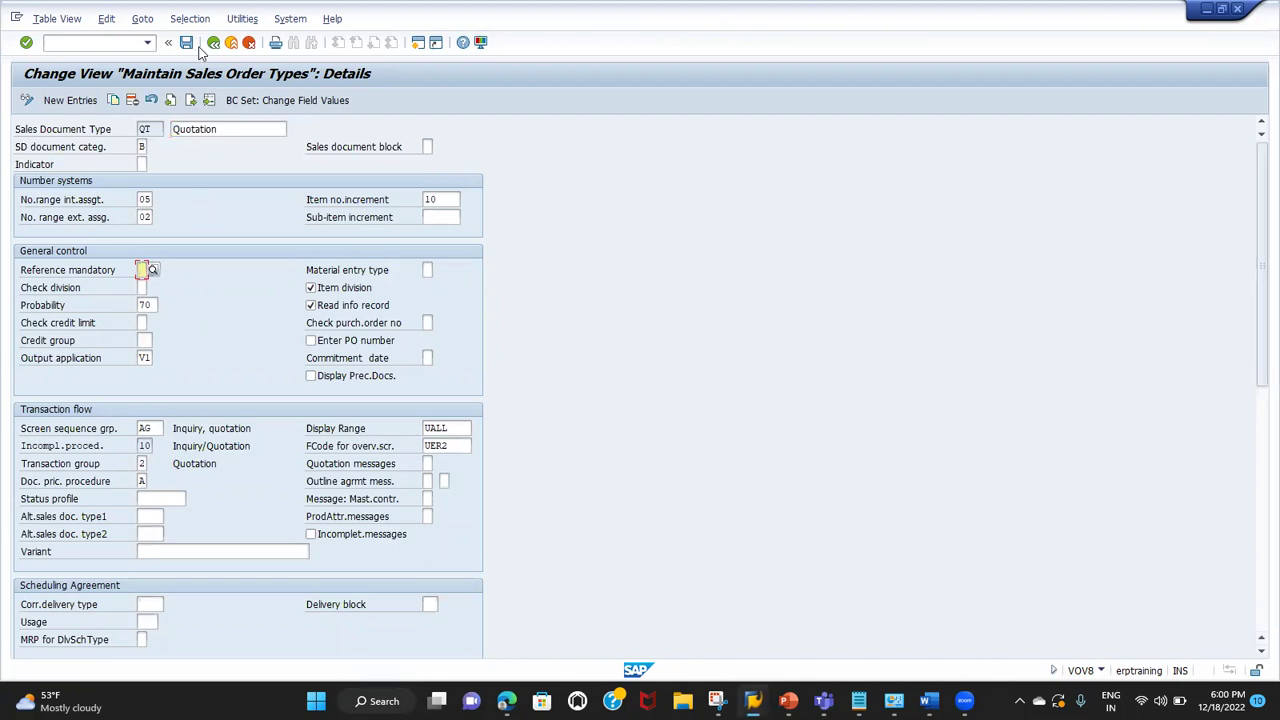
key("Return")
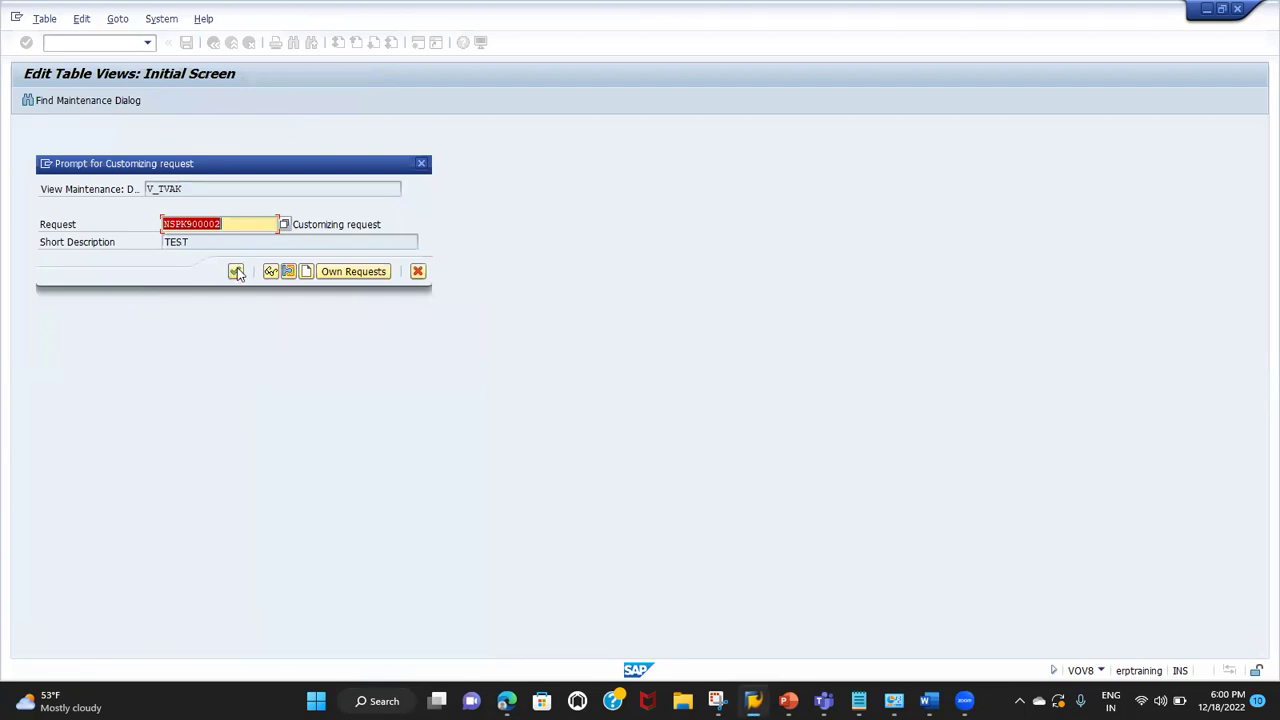
left_click(236, 272)
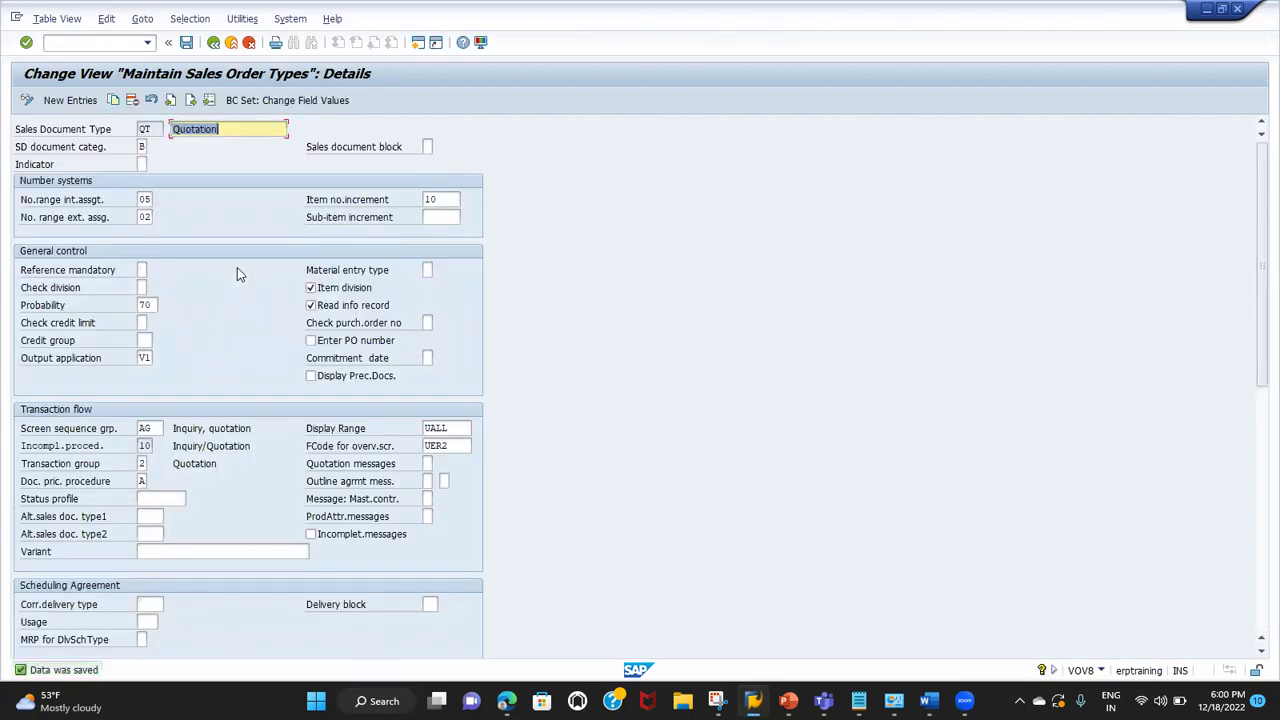
Step: Look up QT's Check division values, close the list, and advance to OR Standard Order
left_click(68, 292)
left_click(141, 287)
left_click(153, 288)
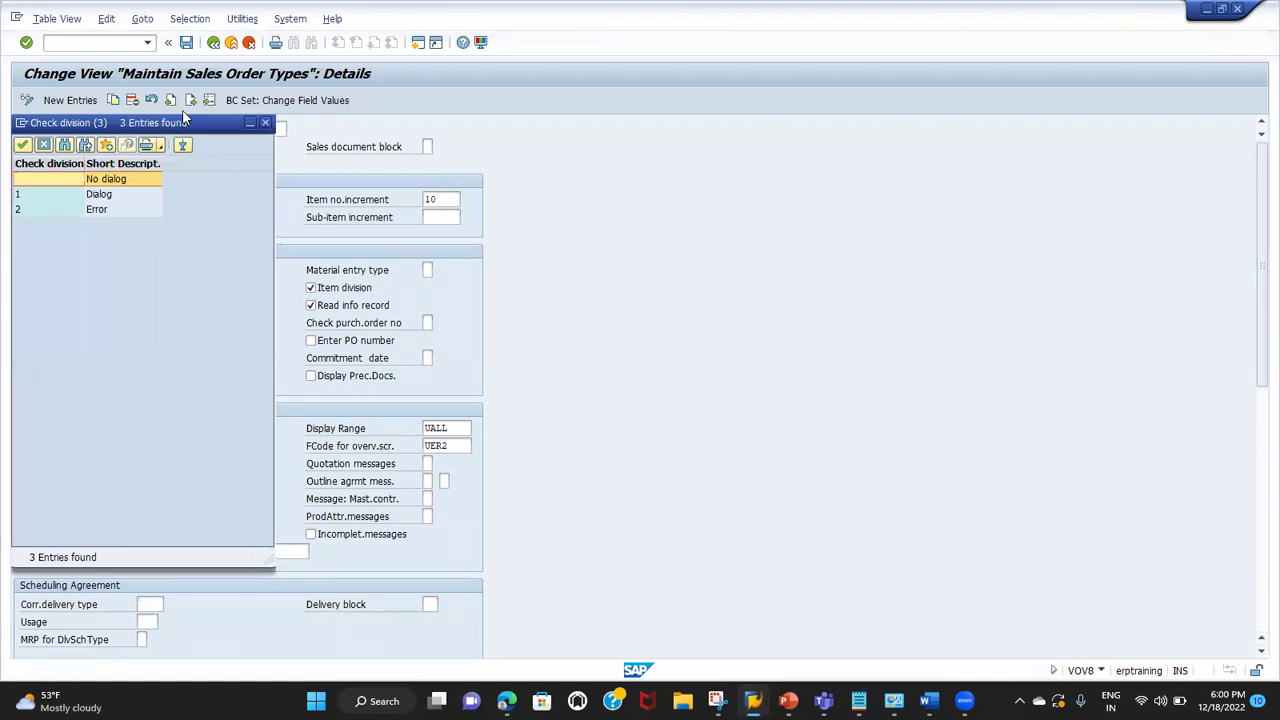
left_click(264, 122)
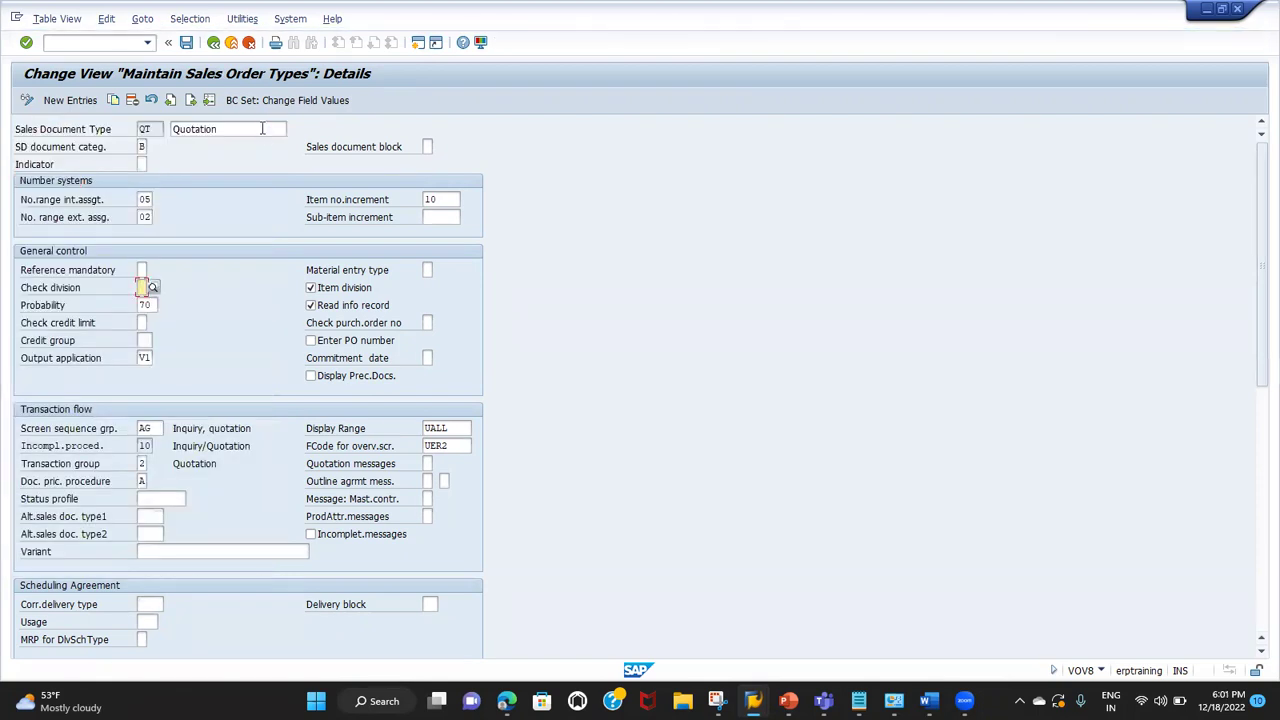
left_click(189, 99)
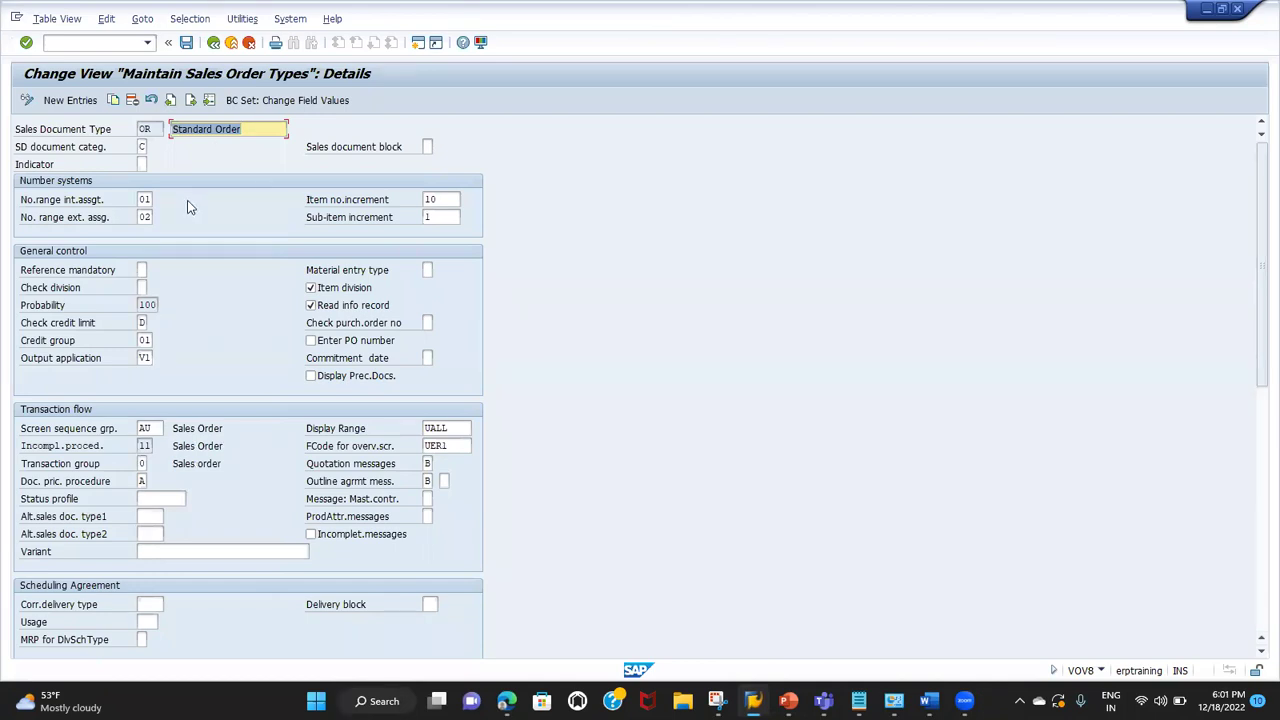
left_click(141, 288)
left_click(152, 288)
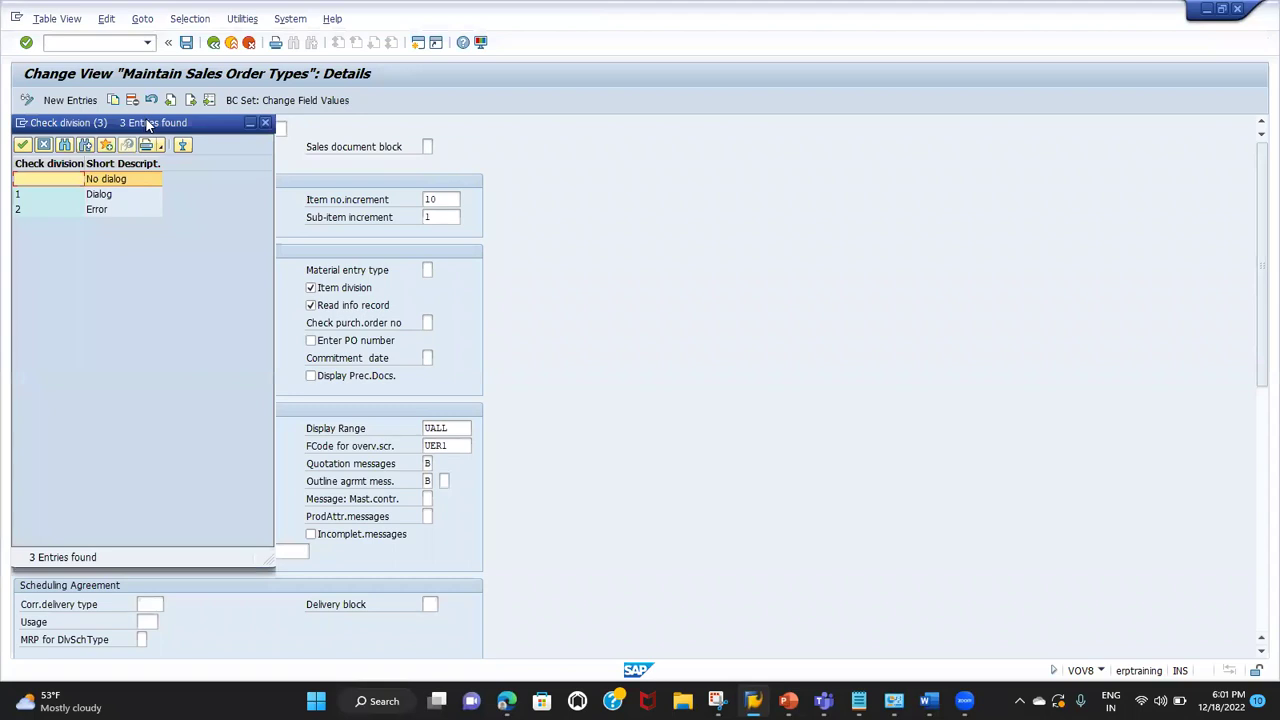
left_click_drag(148, 124, 496, 118)
left_click(446, 190)
left_click(445, 204)
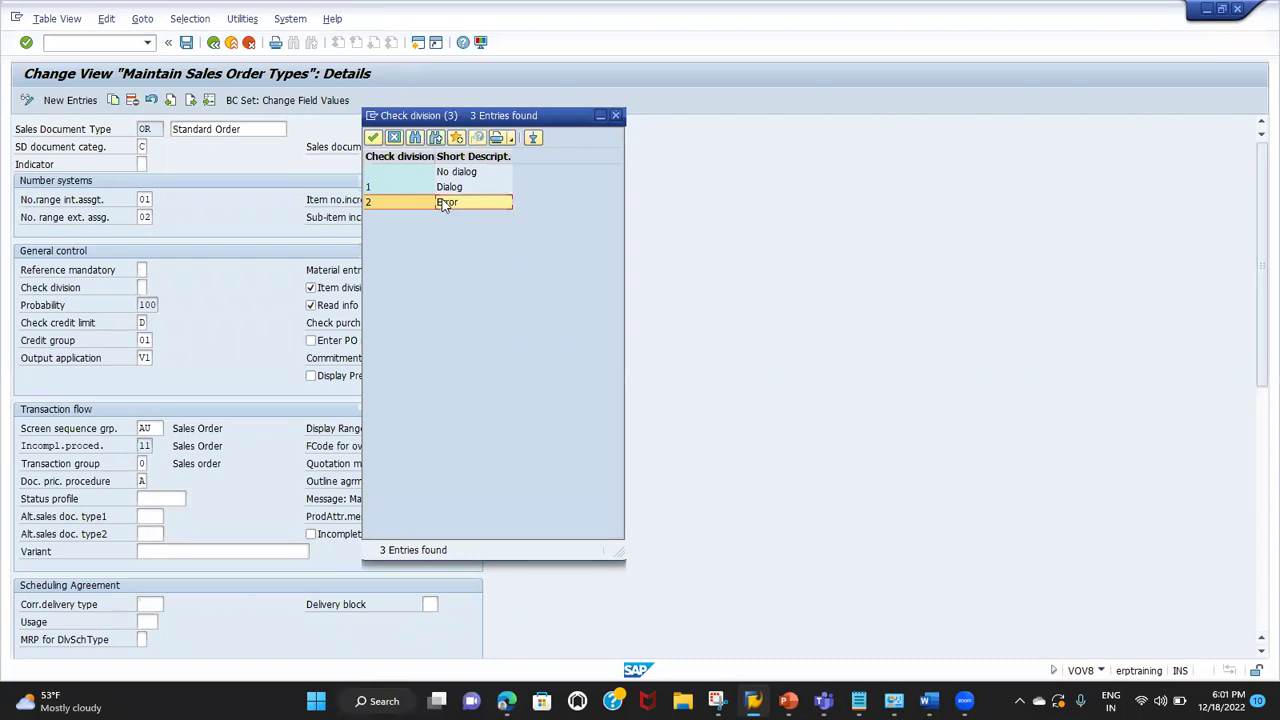
left_click(396, 138)
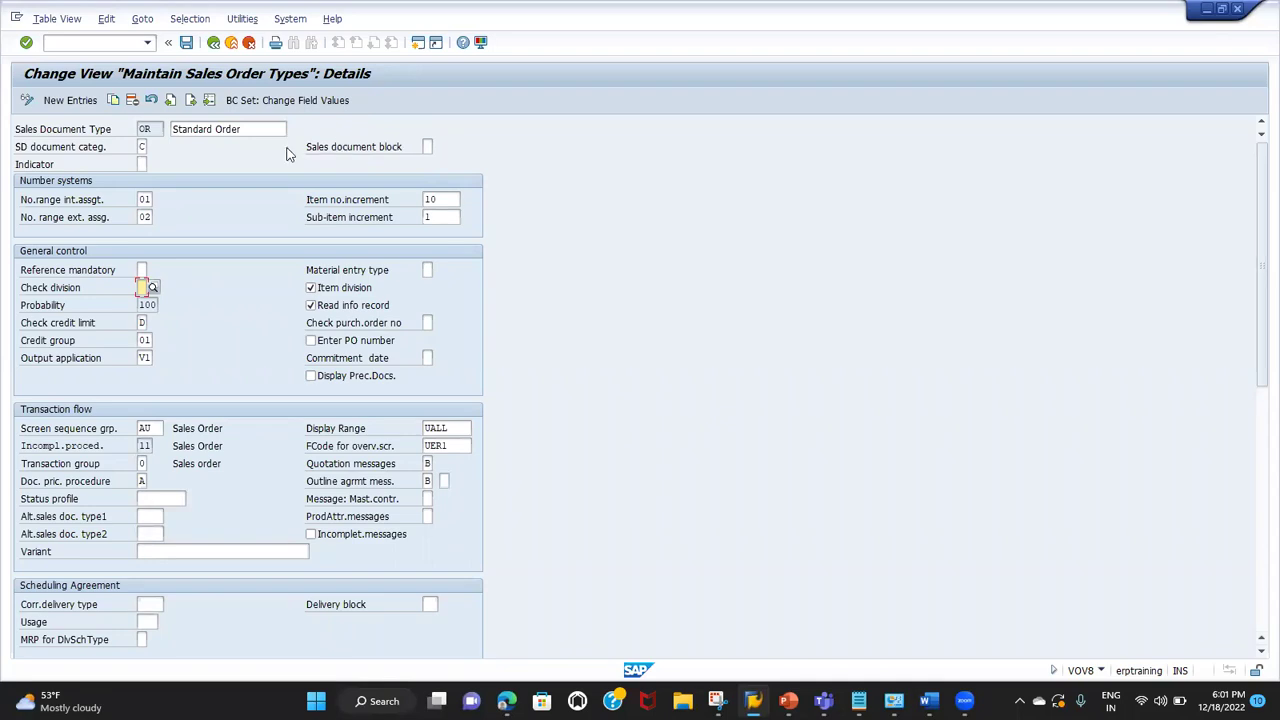
Step: Leave Check division unchanged, untick Read info record for OR, and save
left_click(73, 290)
left_click(142, 286)
left_click(77, 290)
left_click(341, 307)
left_click(186, 44)
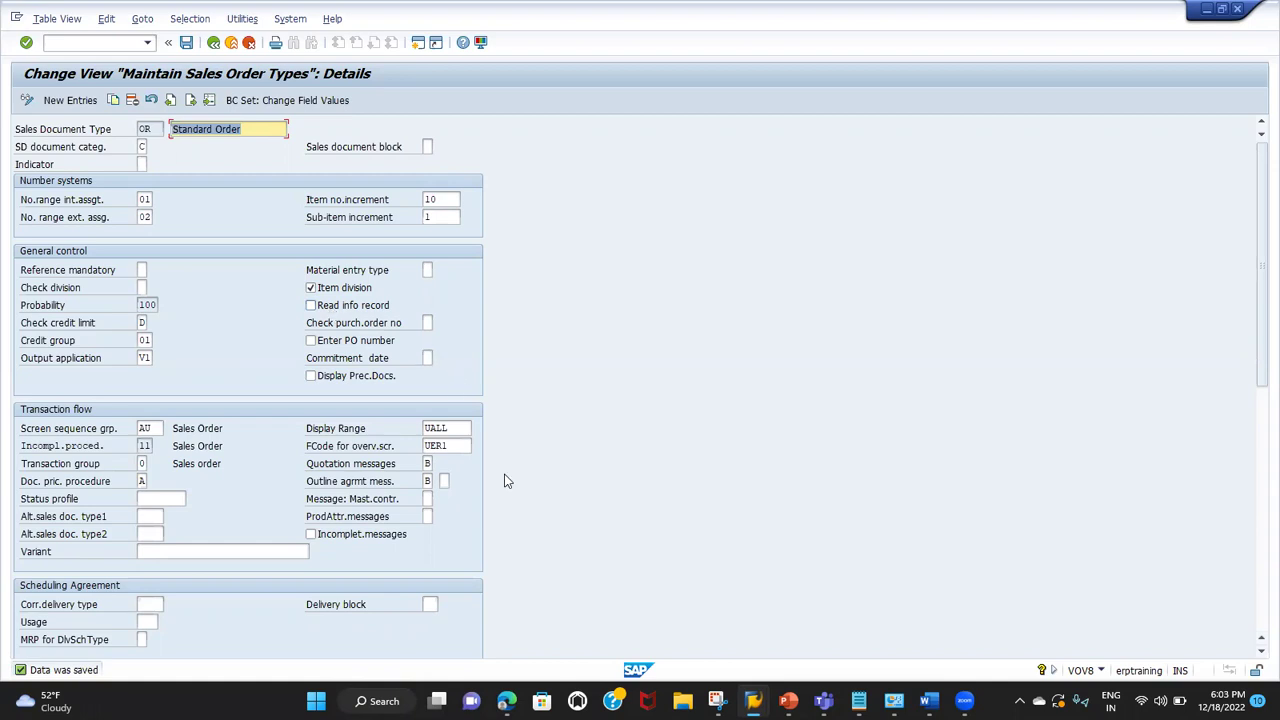
Step: Start a new sales document of order type OR via /nva21
mouse_move(753, 700)
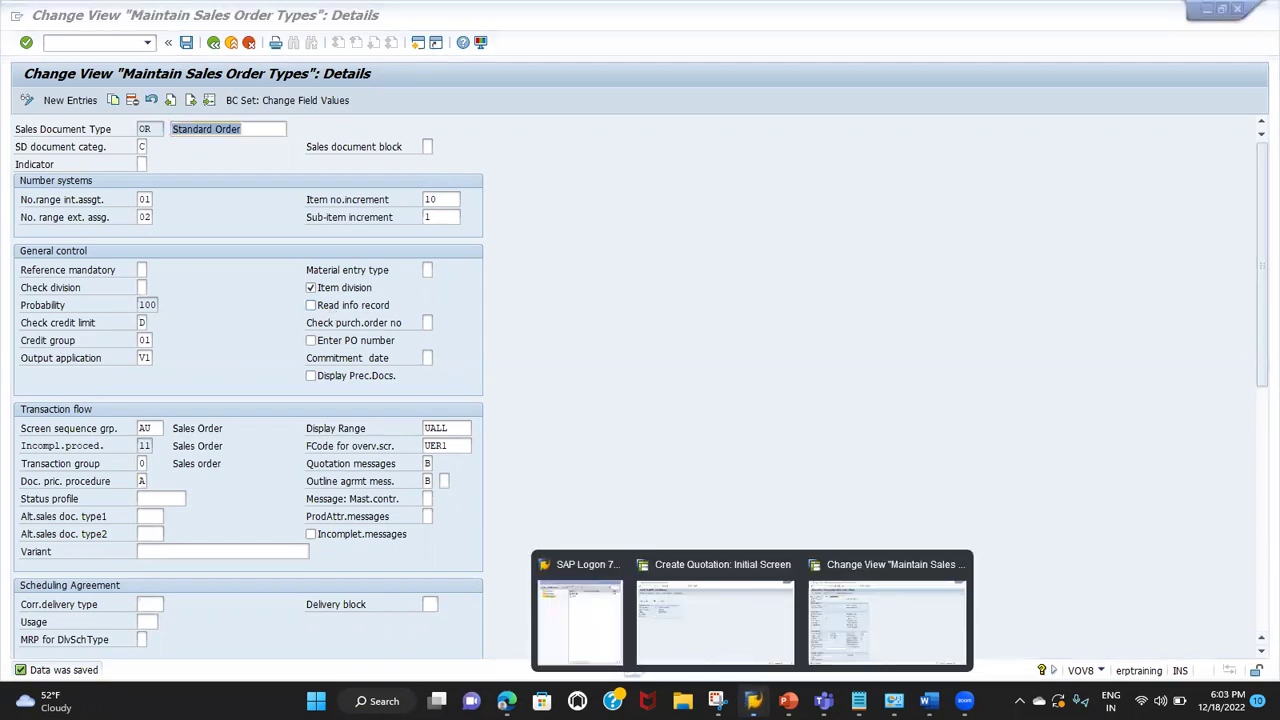
left_click(720, 636)
left_click(107, 44)
type("/nva21")
key("Return")
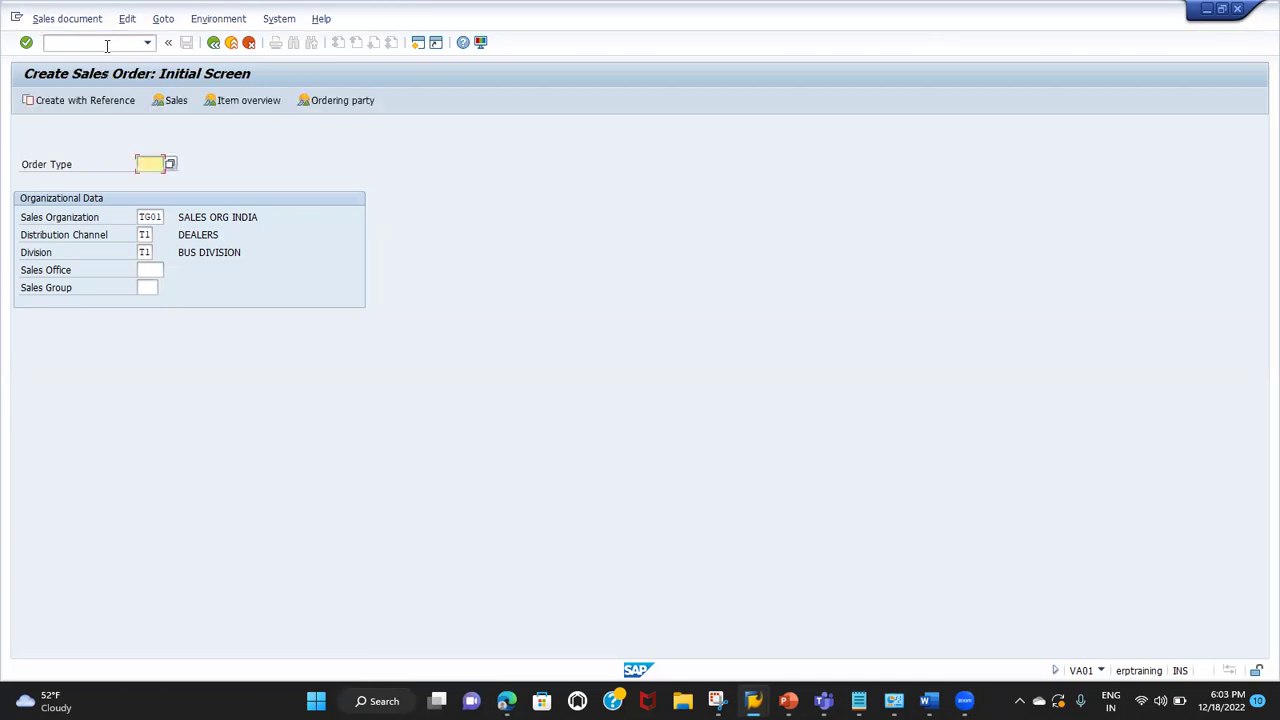
type("or")
key("Return")
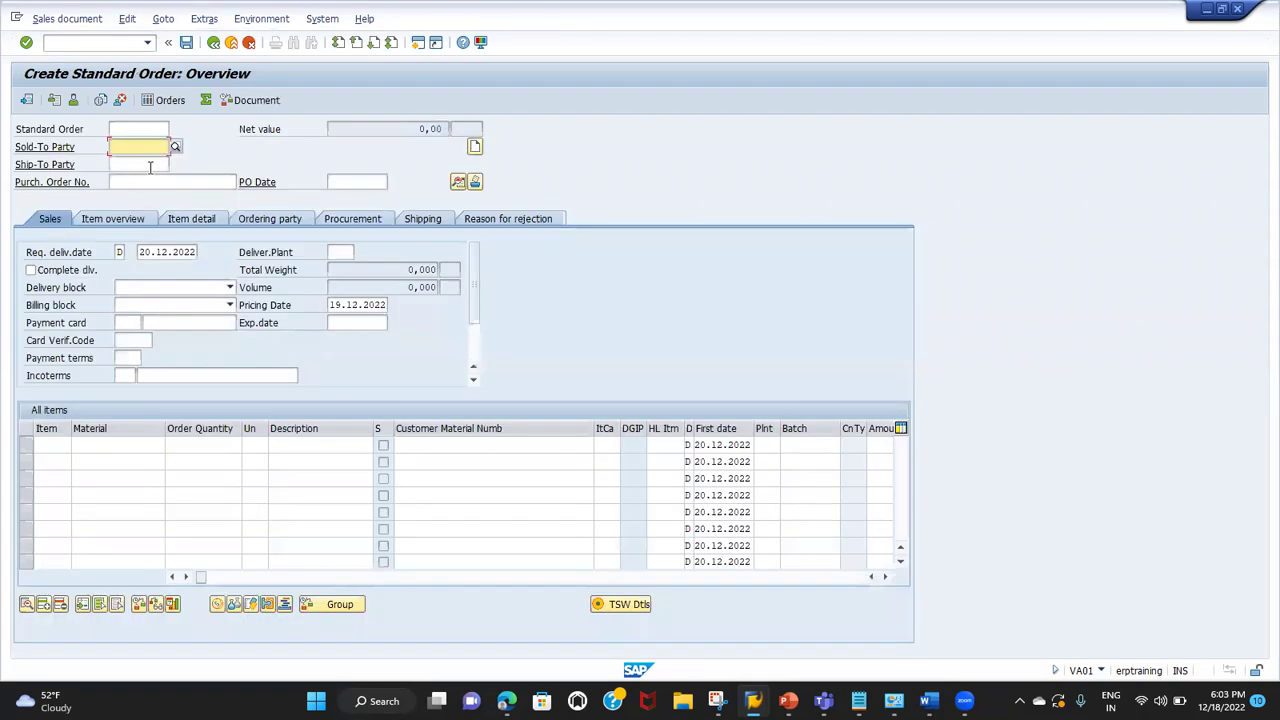
Step: Enter the sold-to party, PO number TEST ORDER and PO date 19.12.2022
key("BackSpace")
left_click(148, 162)
key("Tab")
type("TEST ORDER")
key("Tab")
key("BackSpace")
key("Down")
key("Return")
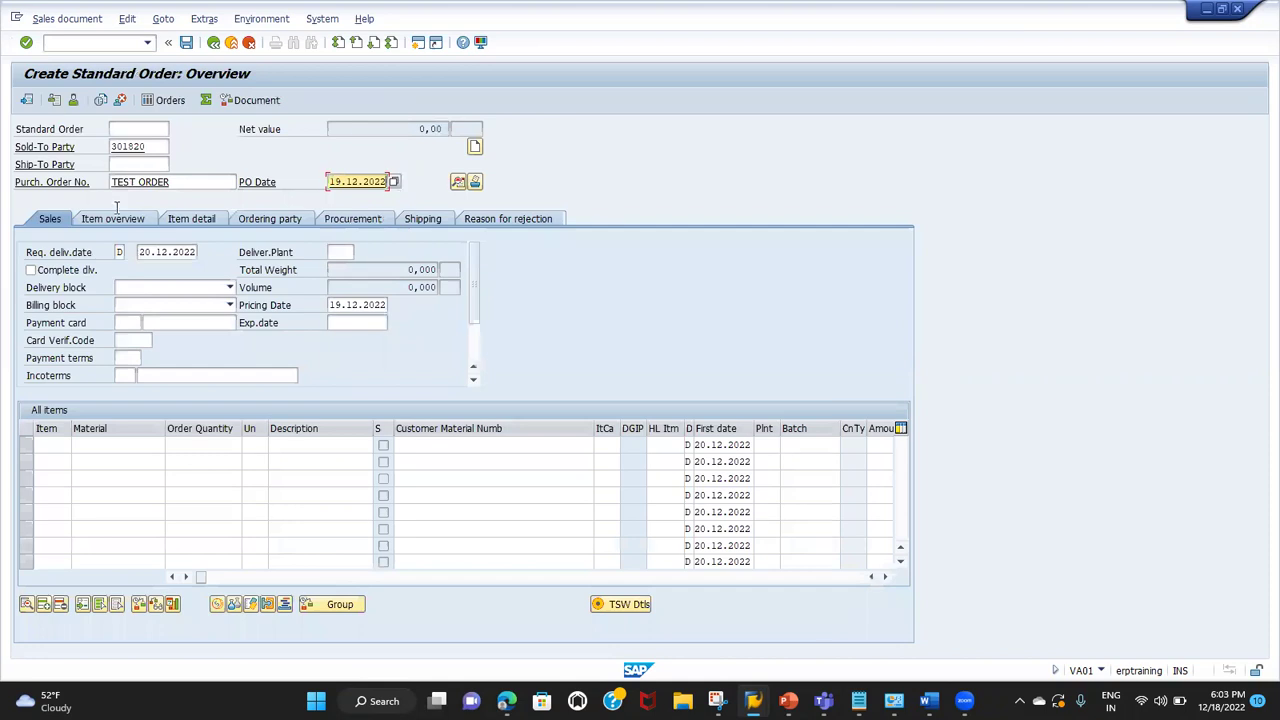
Step: Add an item with quantity 1 for customer material TATA SUV and submit it
left_click(197, 447)
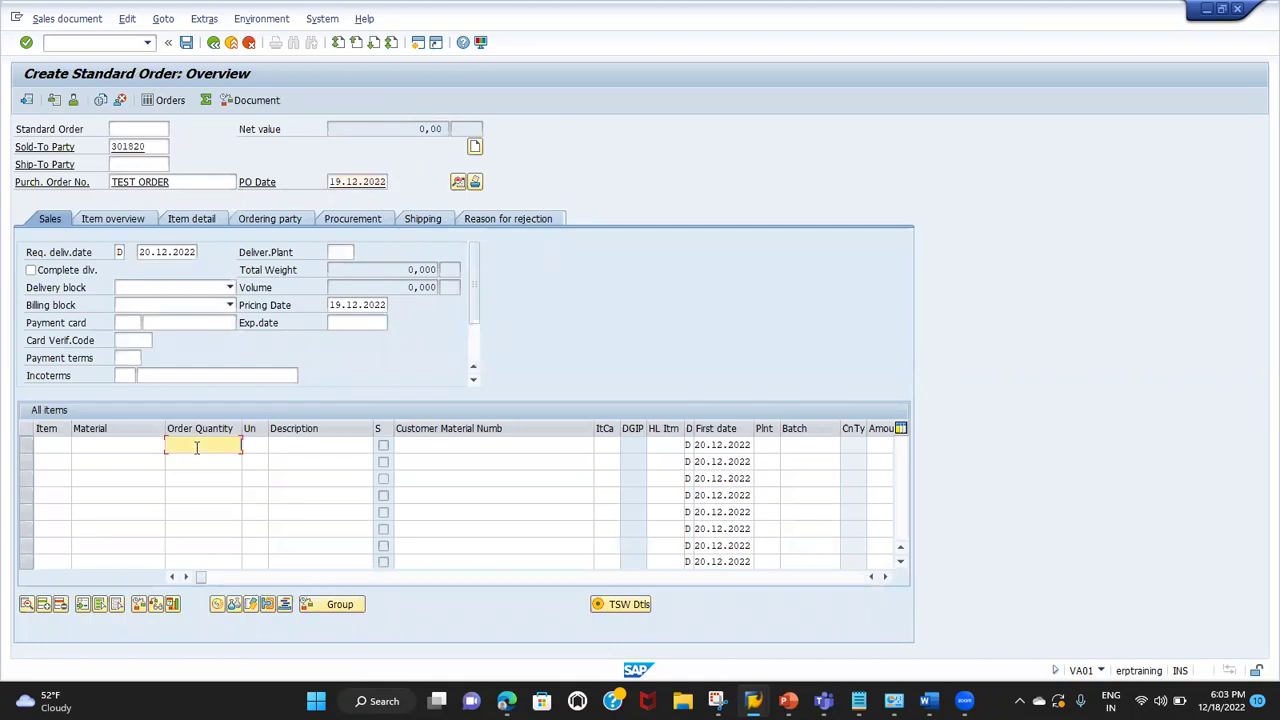
type("1")
left_click(413, 443)
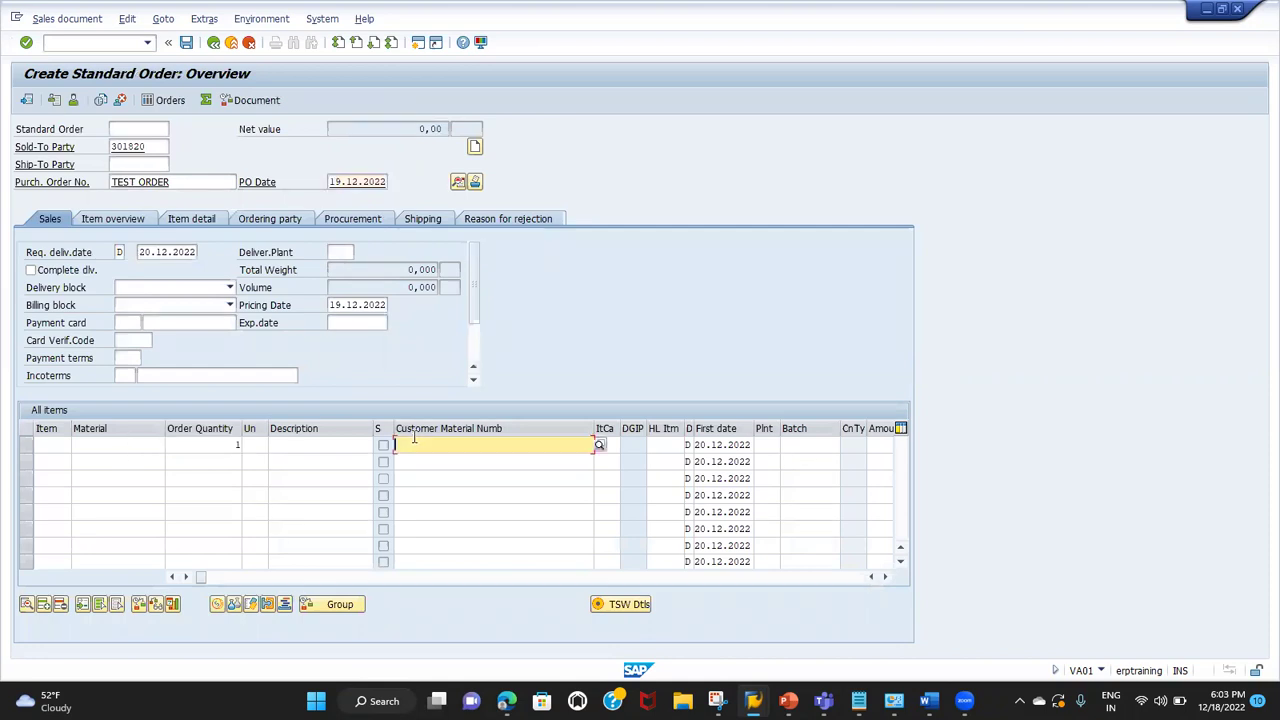
key("BackSpace")
key("Down")
key("Return")
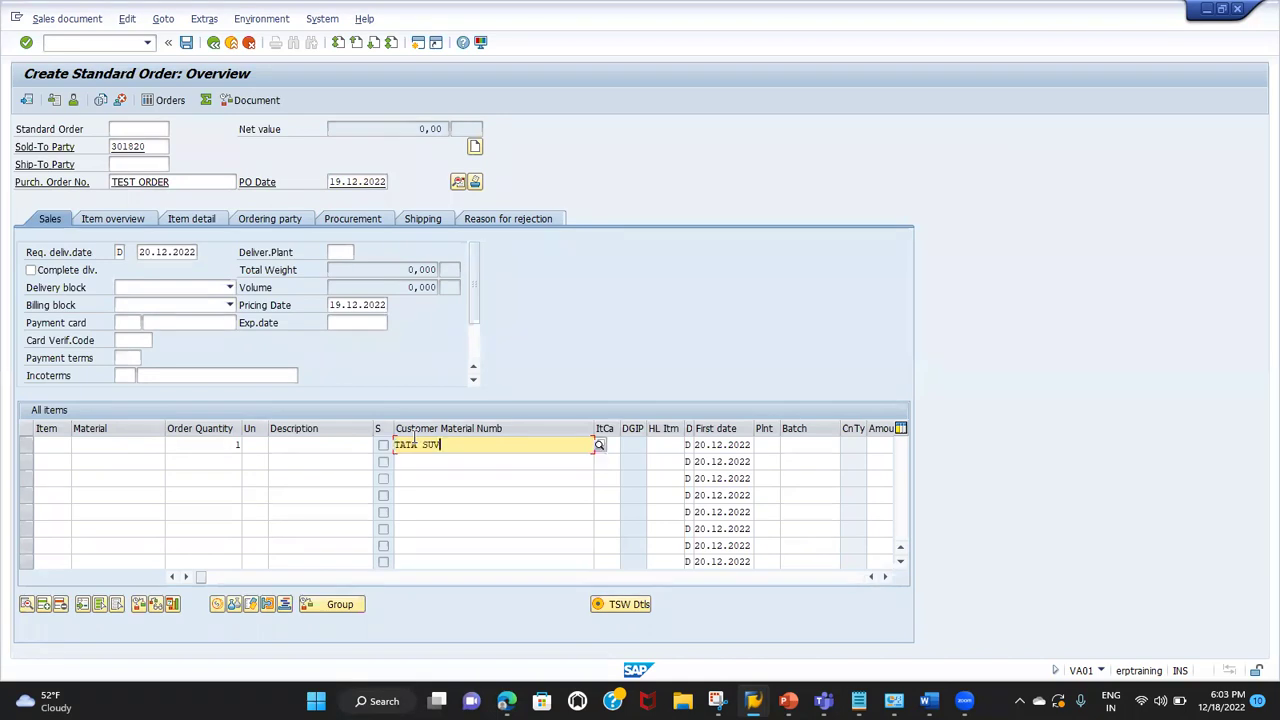
left_click(109, 443)
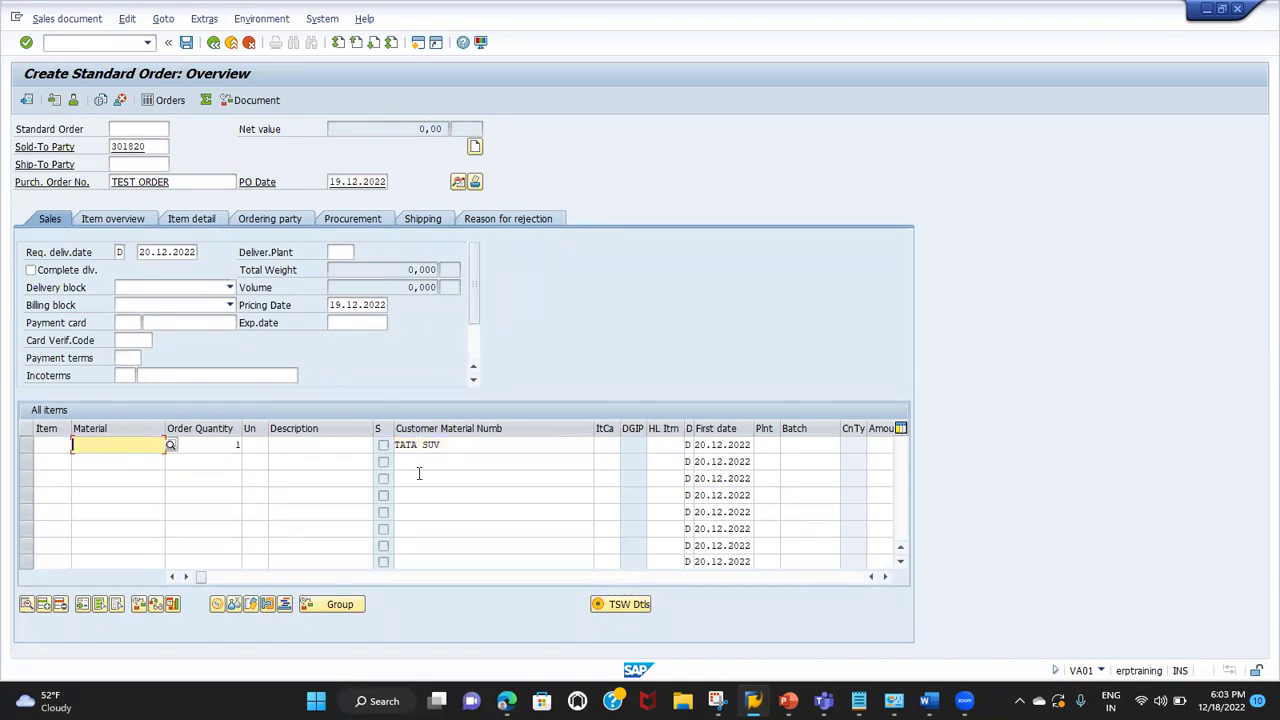
left_click(457, 440)
key("Return")
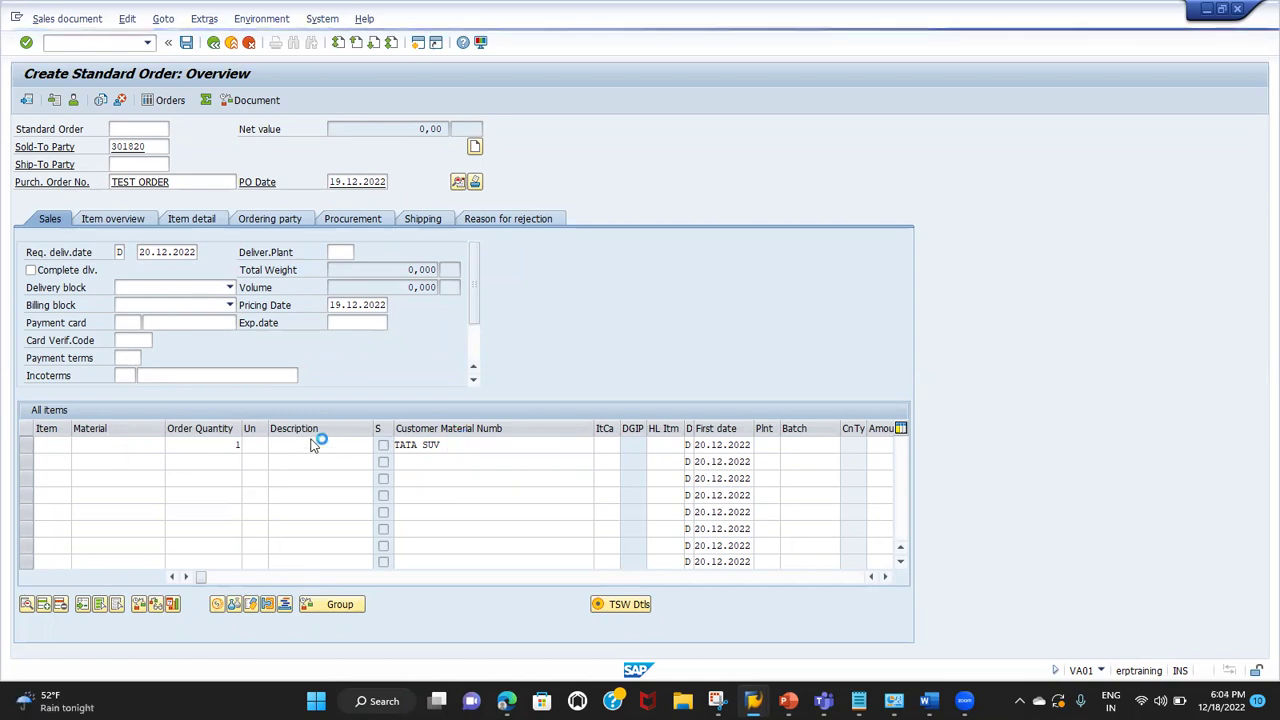
Step: Compare windows, then tick Read info record again for order type OR and save
key("alt+Tab")
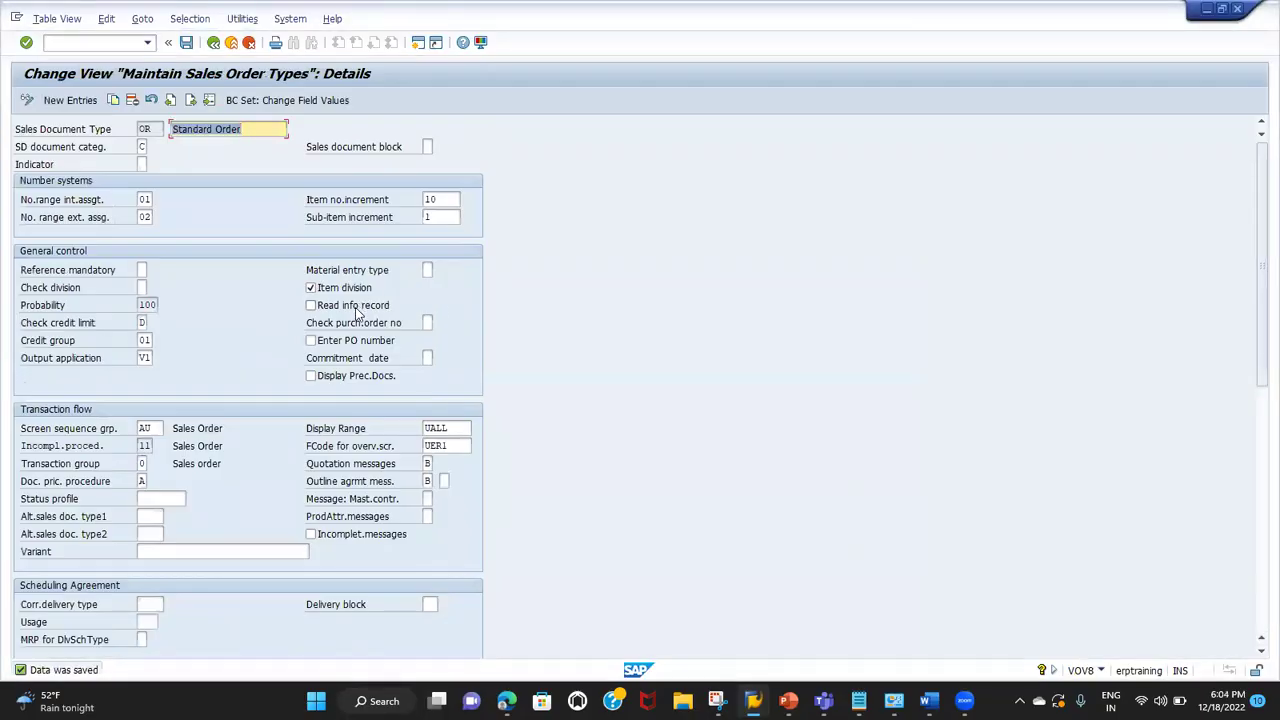
key("alt+Tab")
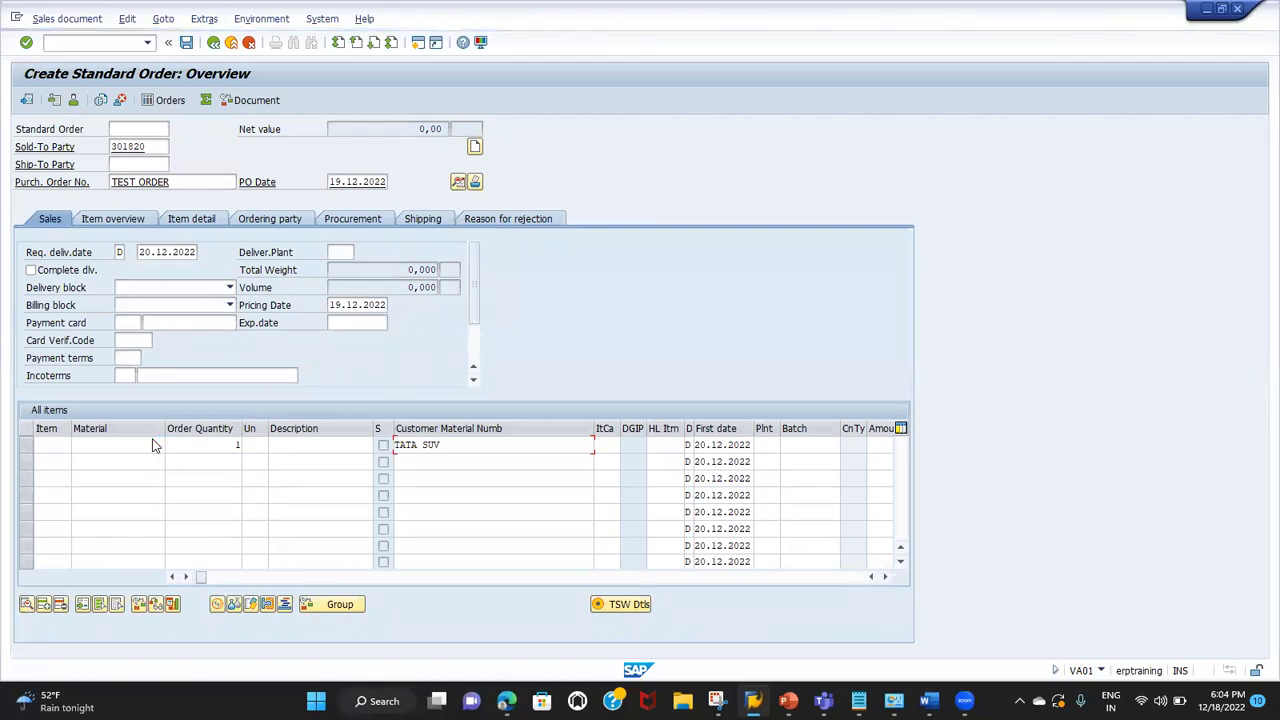
key("alt+Tab")
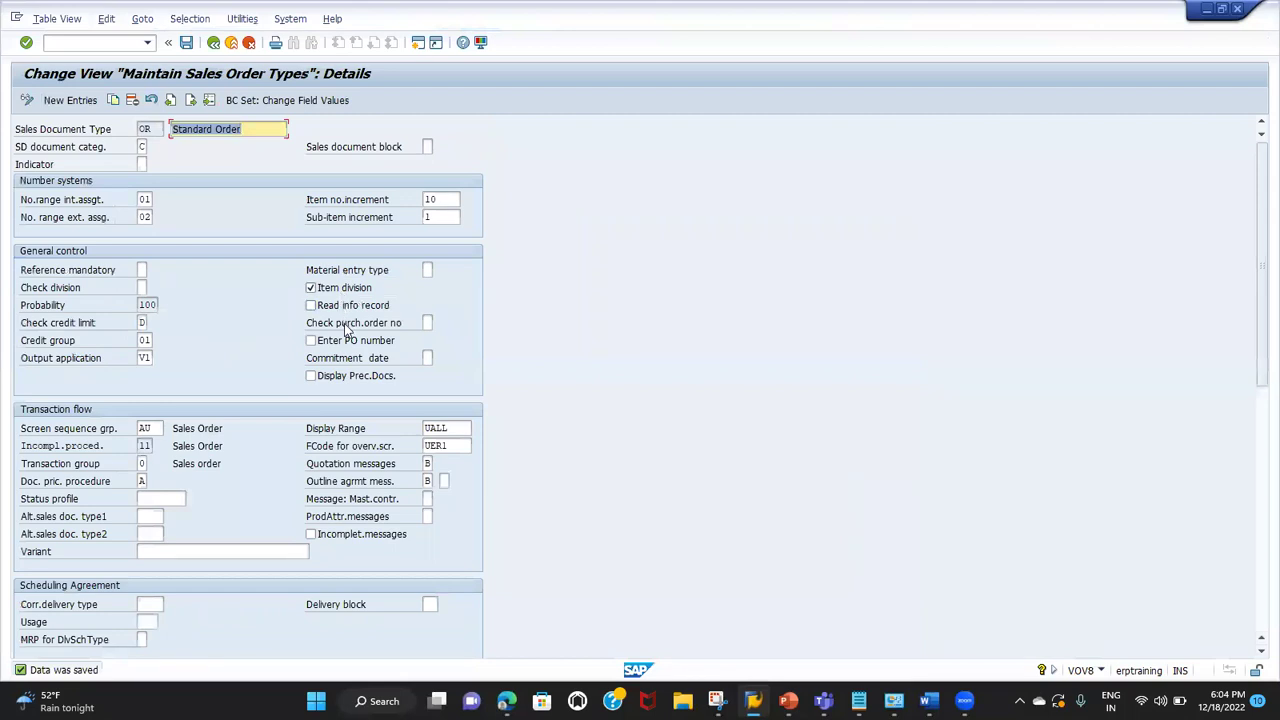
left_click(346, 326)
key("alt+Tab")
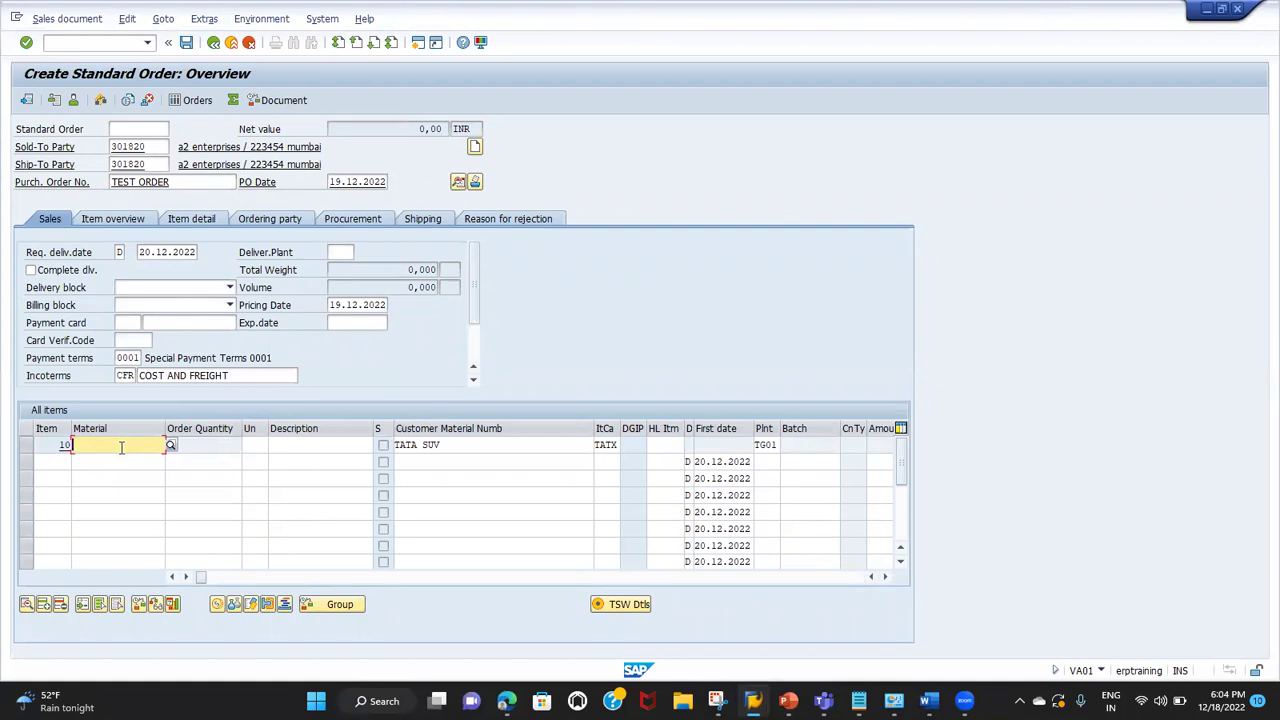
key("alt+Tab")
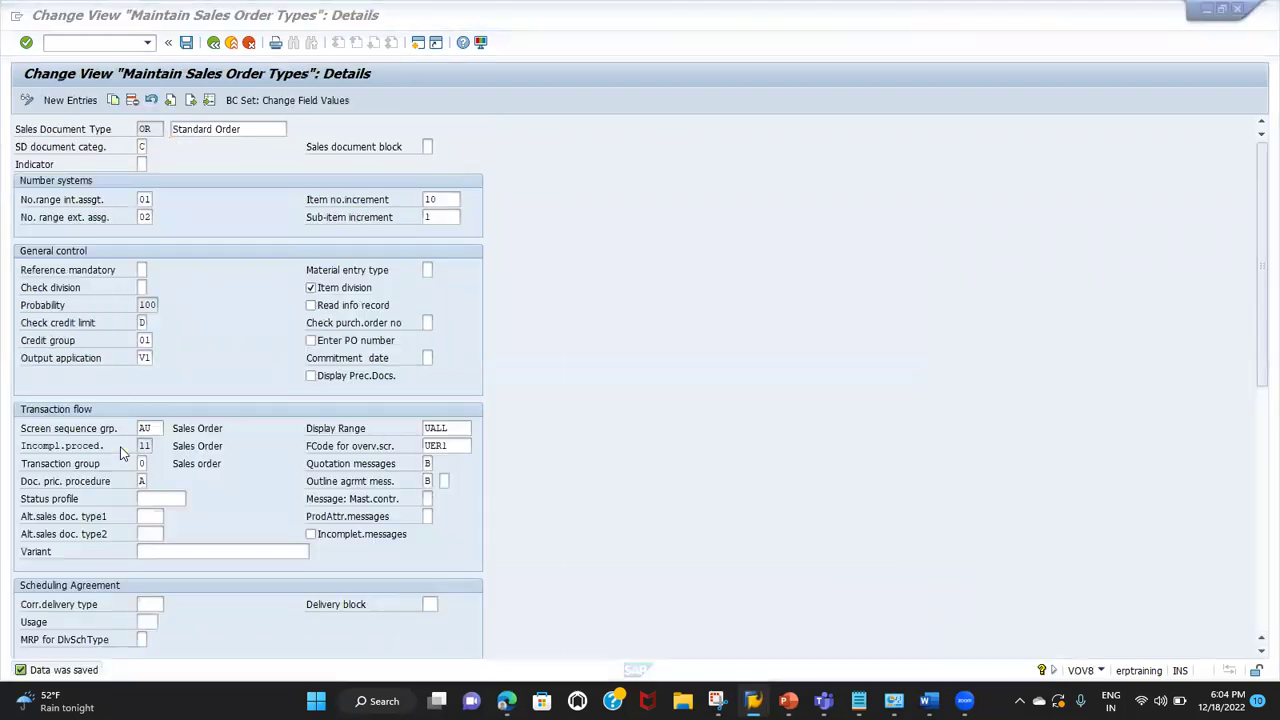
left_click(356, 307)
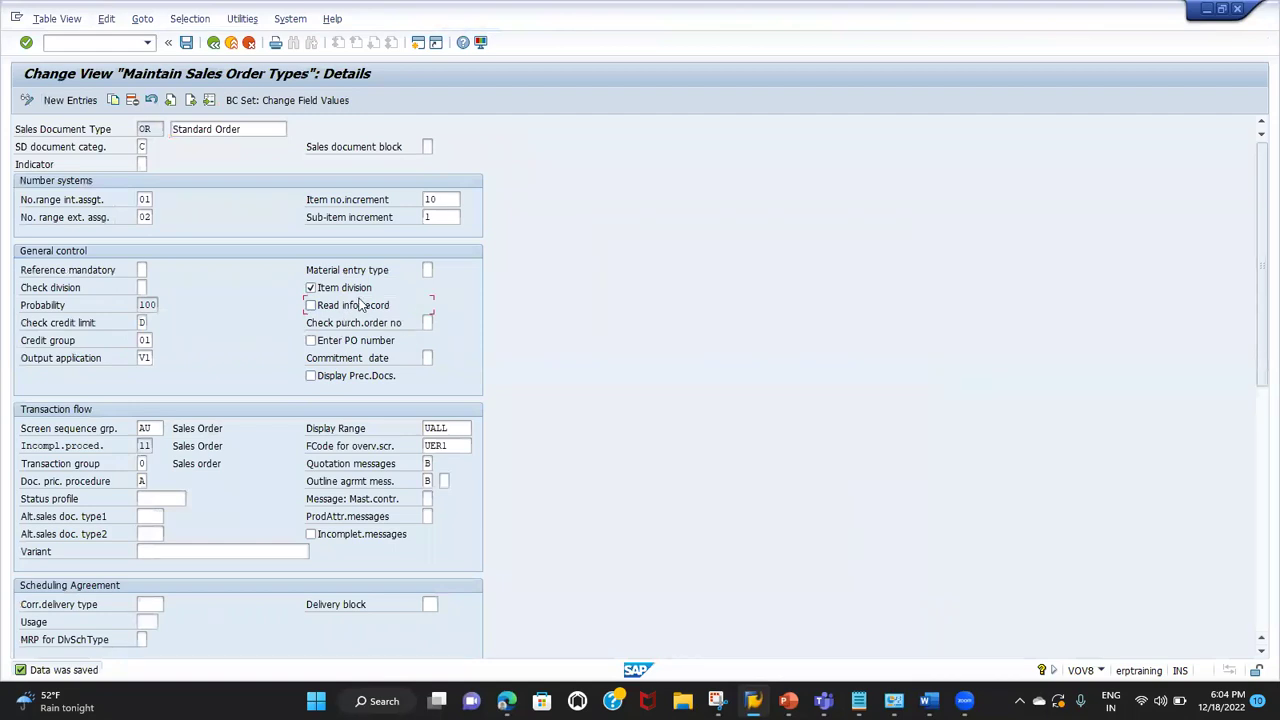
left_click(187, 45)
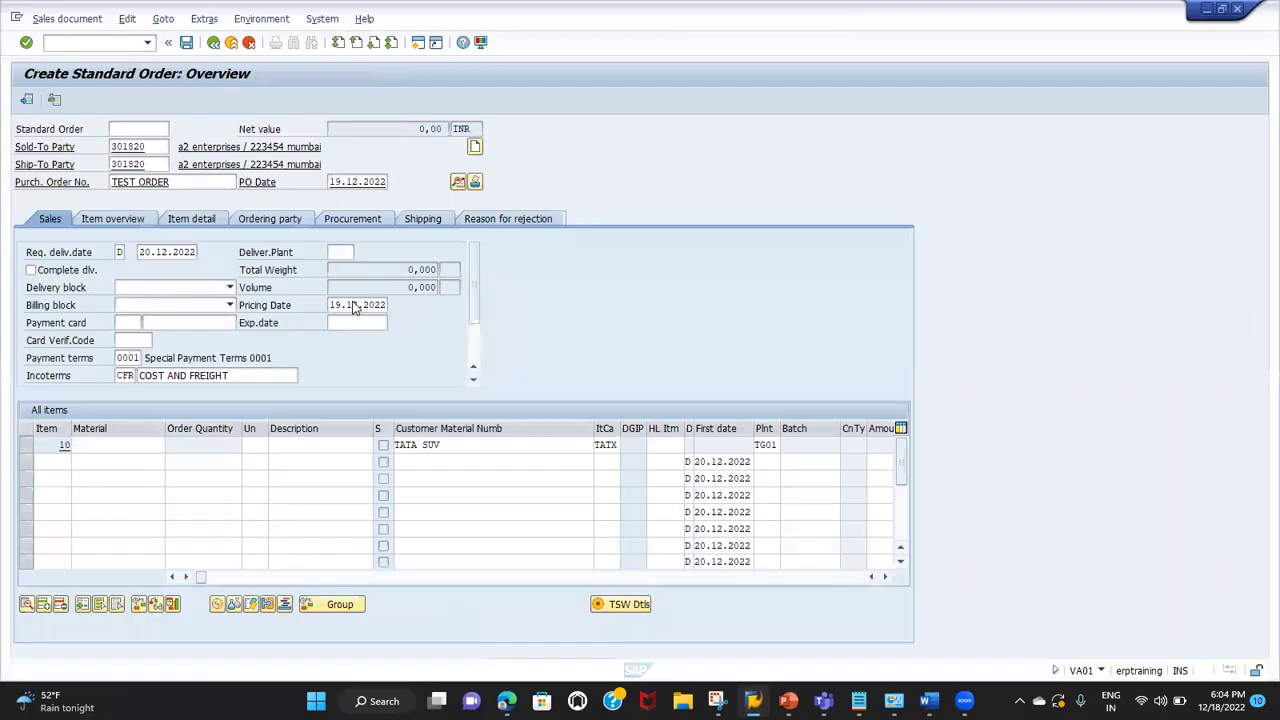
Step: Set OR's purchase order number check to A (existing PO check) and save
left_click_drag(174, 186, 78, 180)
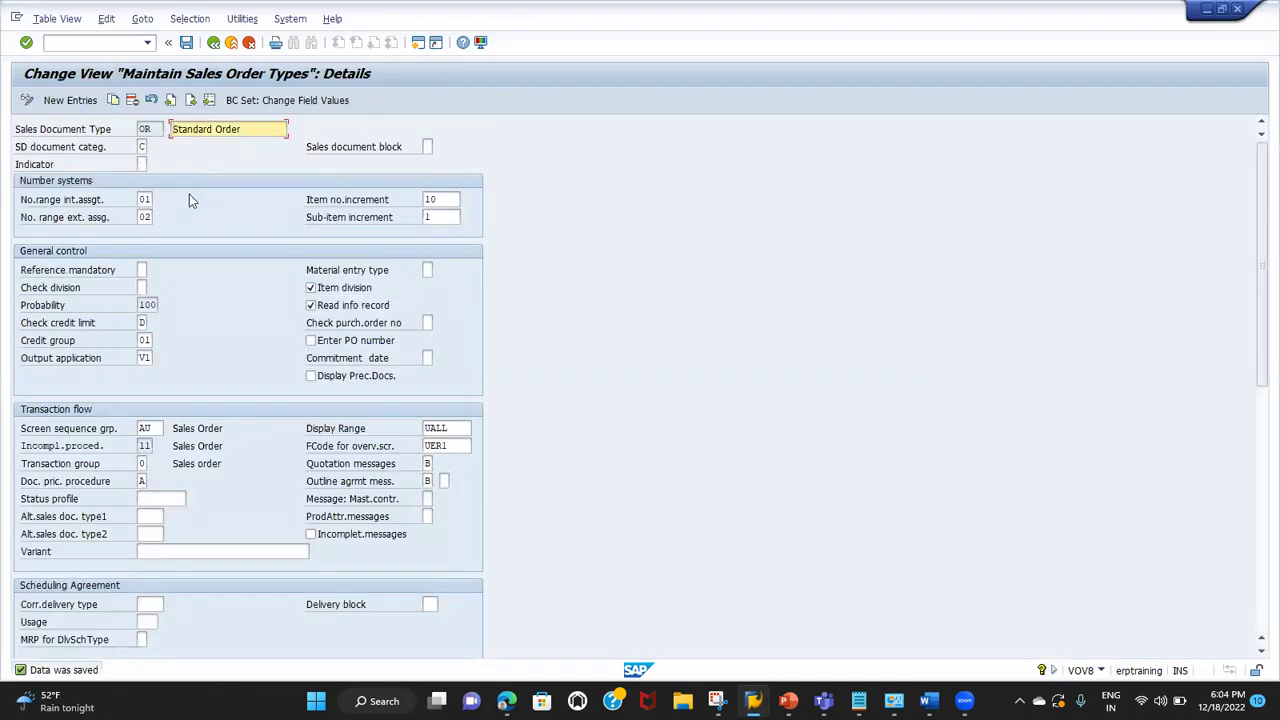
left_click(427, 322)
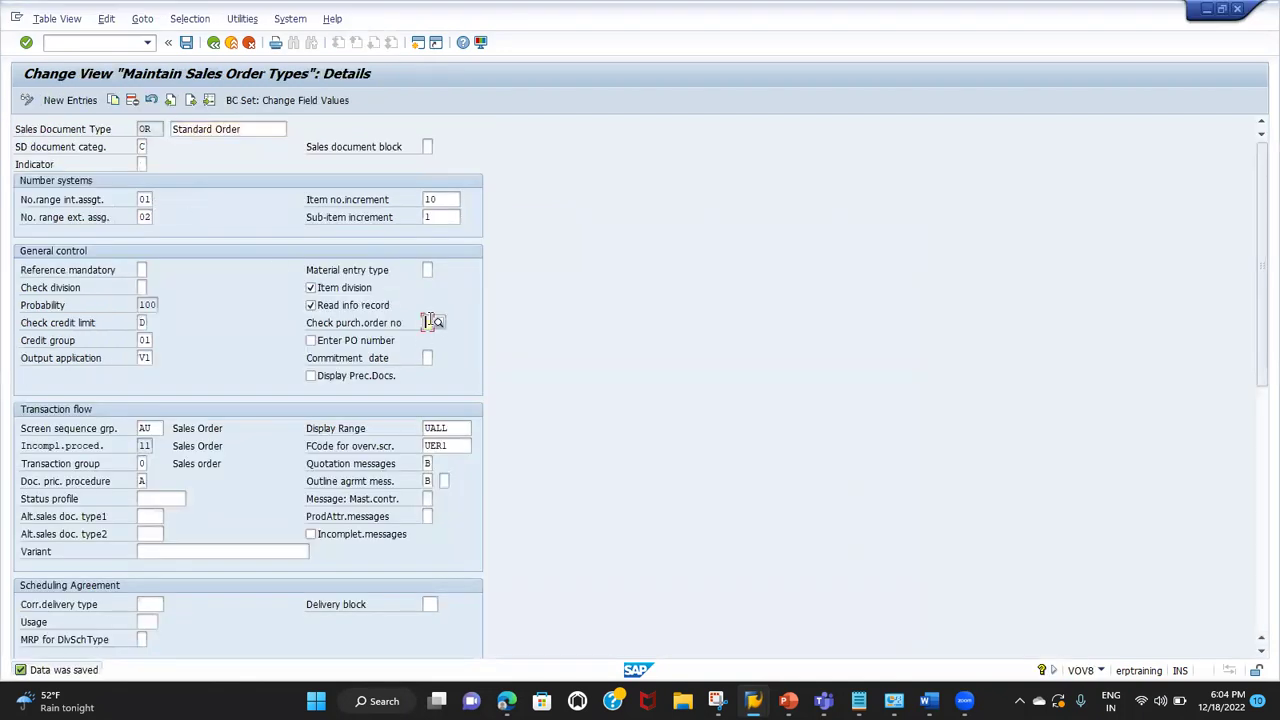
left_click(442, 322)
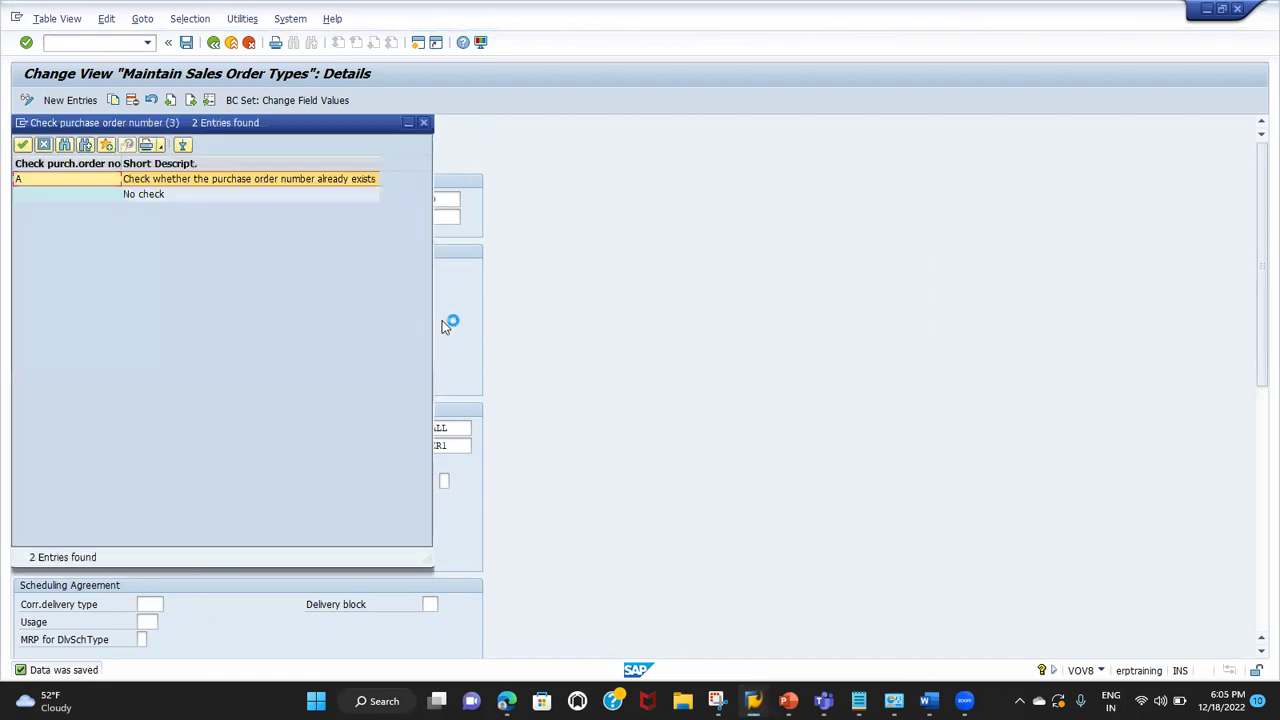
double_click(228, 179)
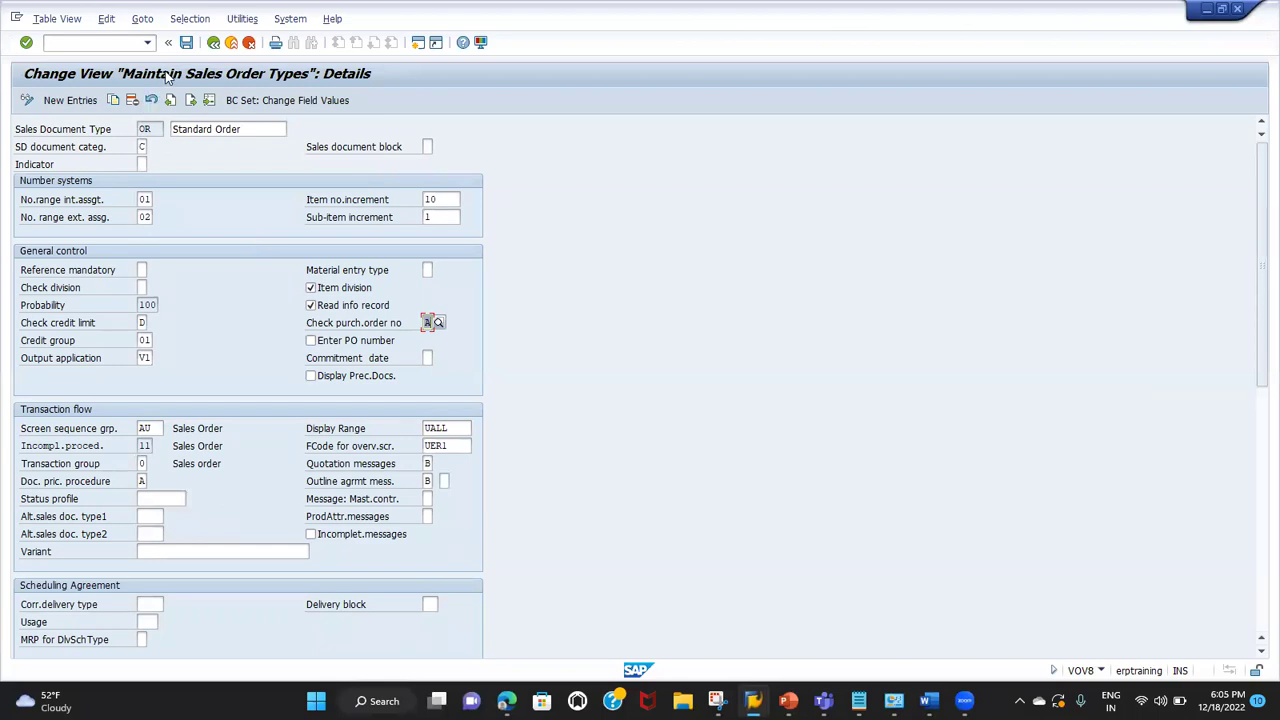
left_click(186, 42)
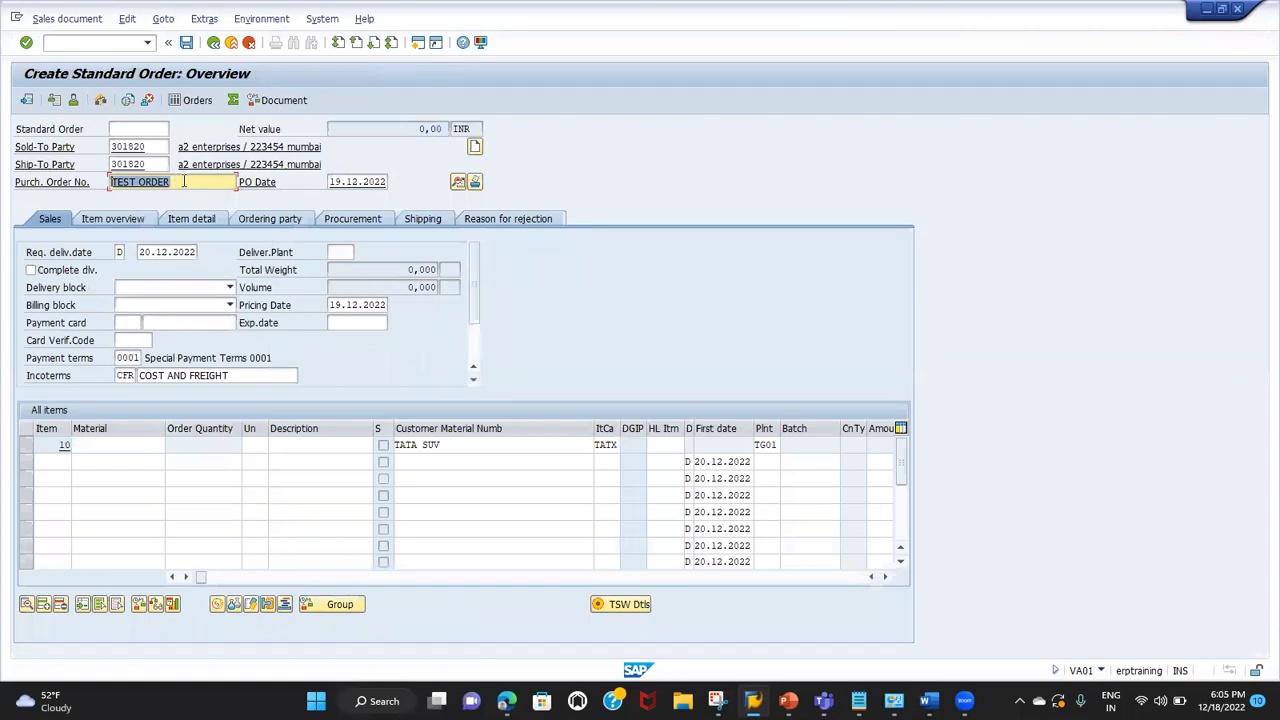
Step: Enter material SAFARI for item 10, acknowledging the item category and pricing messages
left_click_drag(184, 181, 114, 177)
left_click(109, 447)
key("BackSpace")
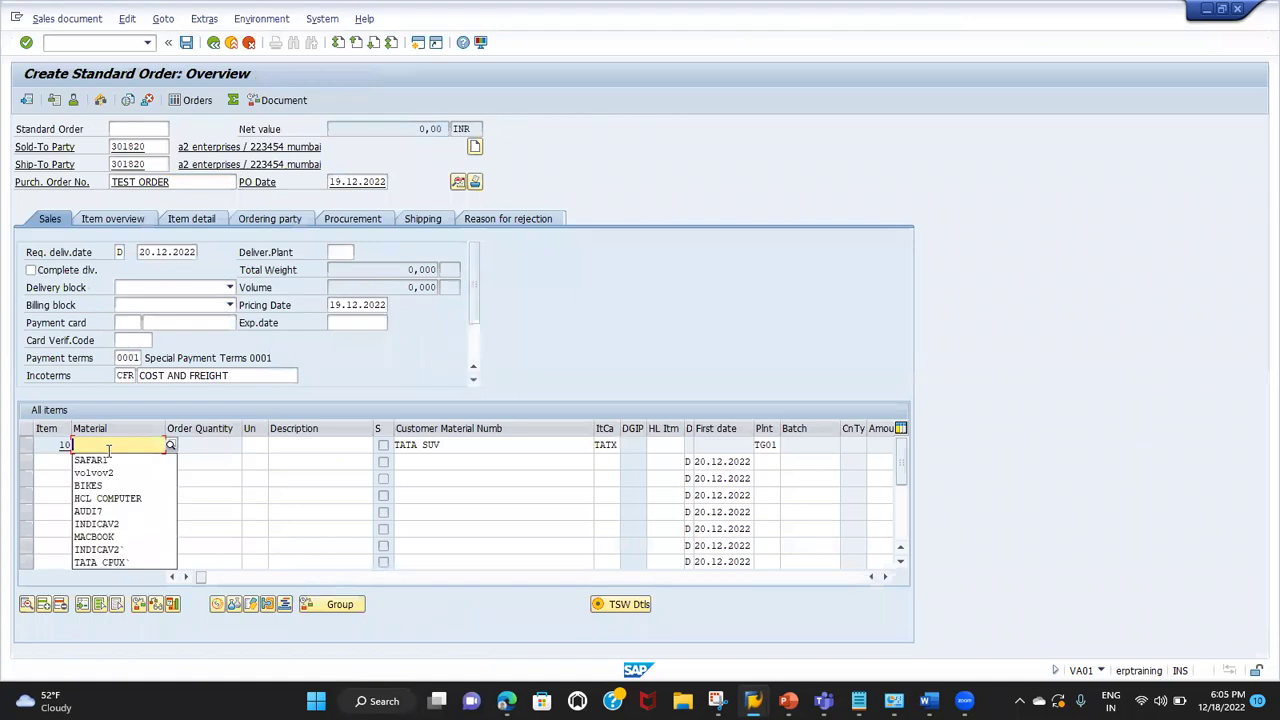
left_click(108, 460)
key("Return")
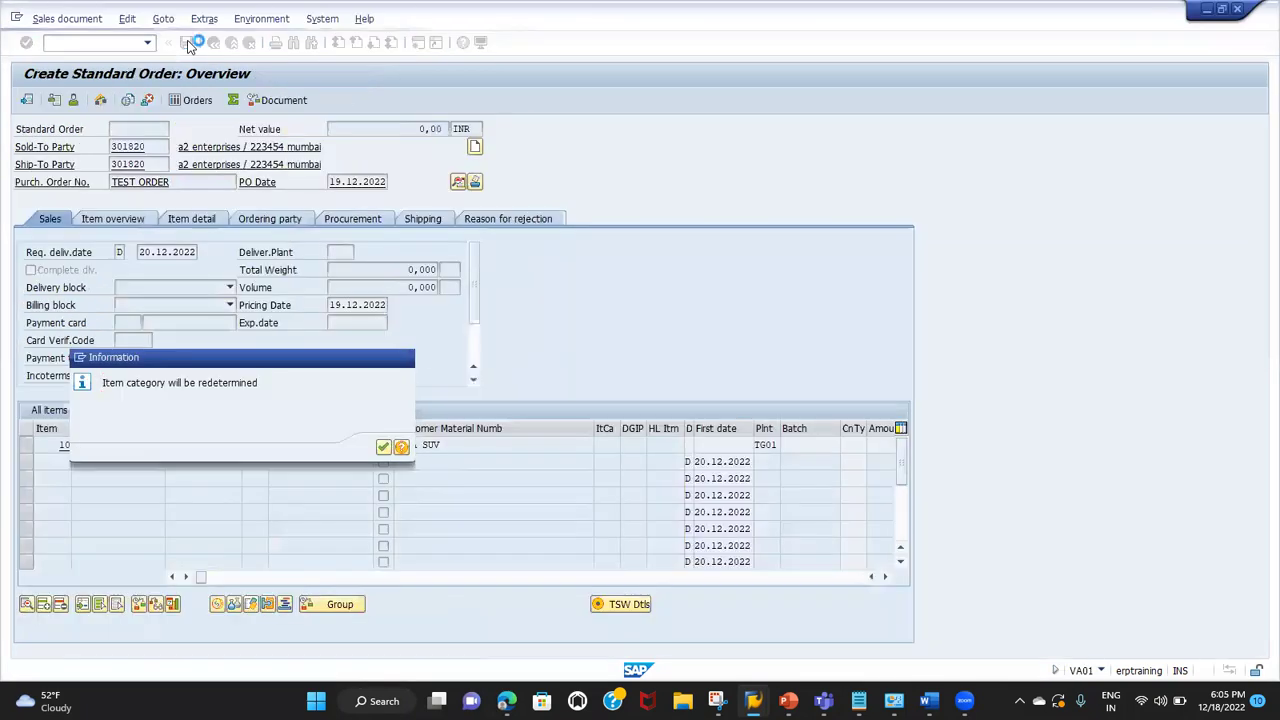
key("Return")
key("Return")
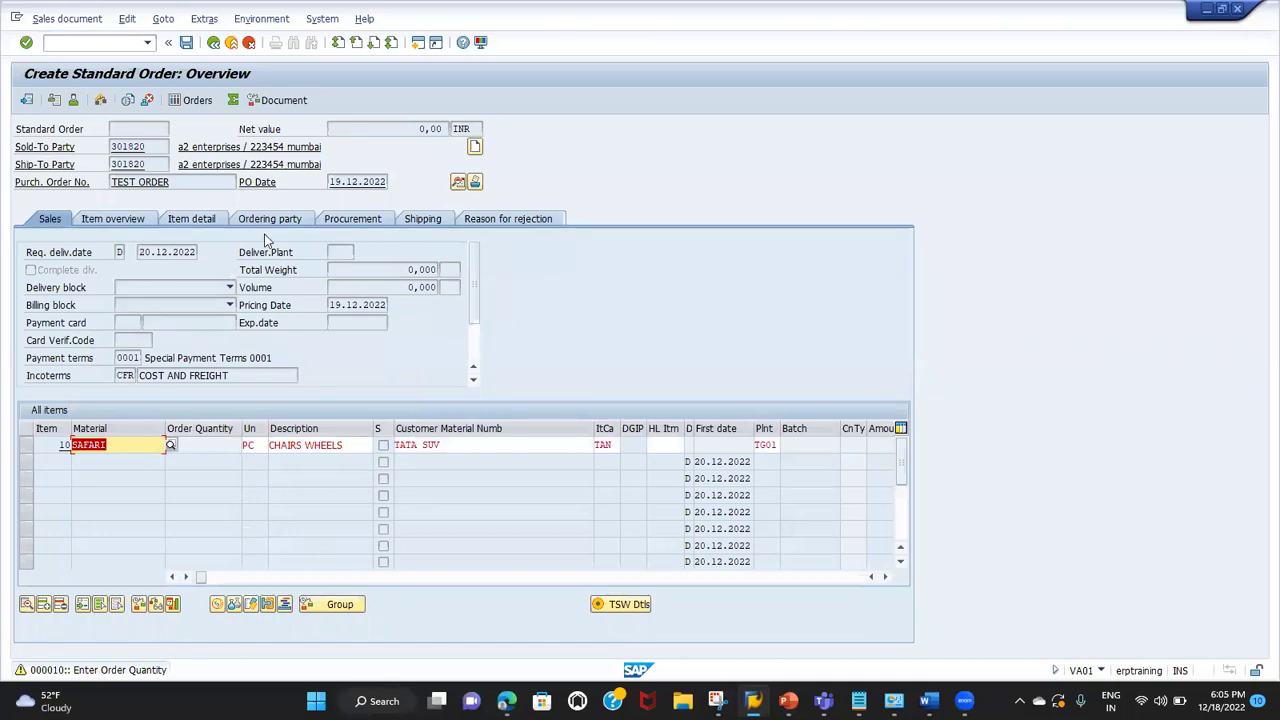
key("Return")
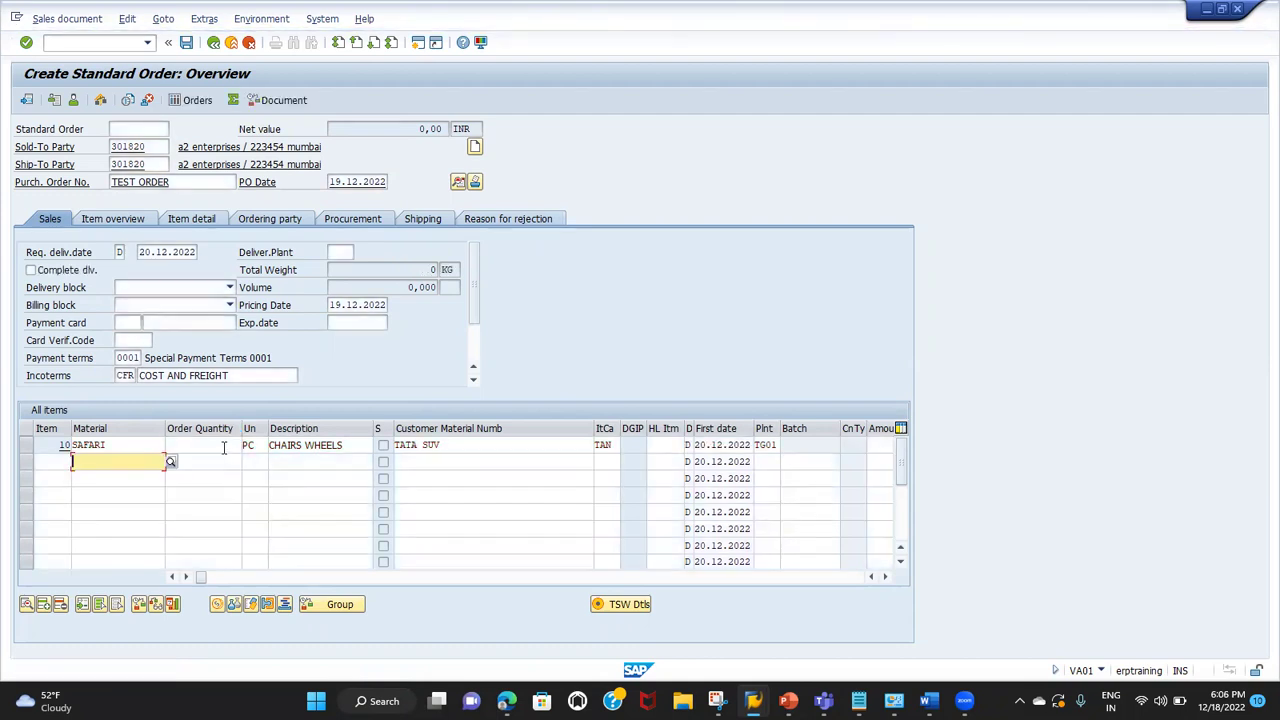
Step: Set item 10's quantity to 1 and save the standard order
left_click(224, 445)
type("1")
key("Return")
left_click(187, 44)
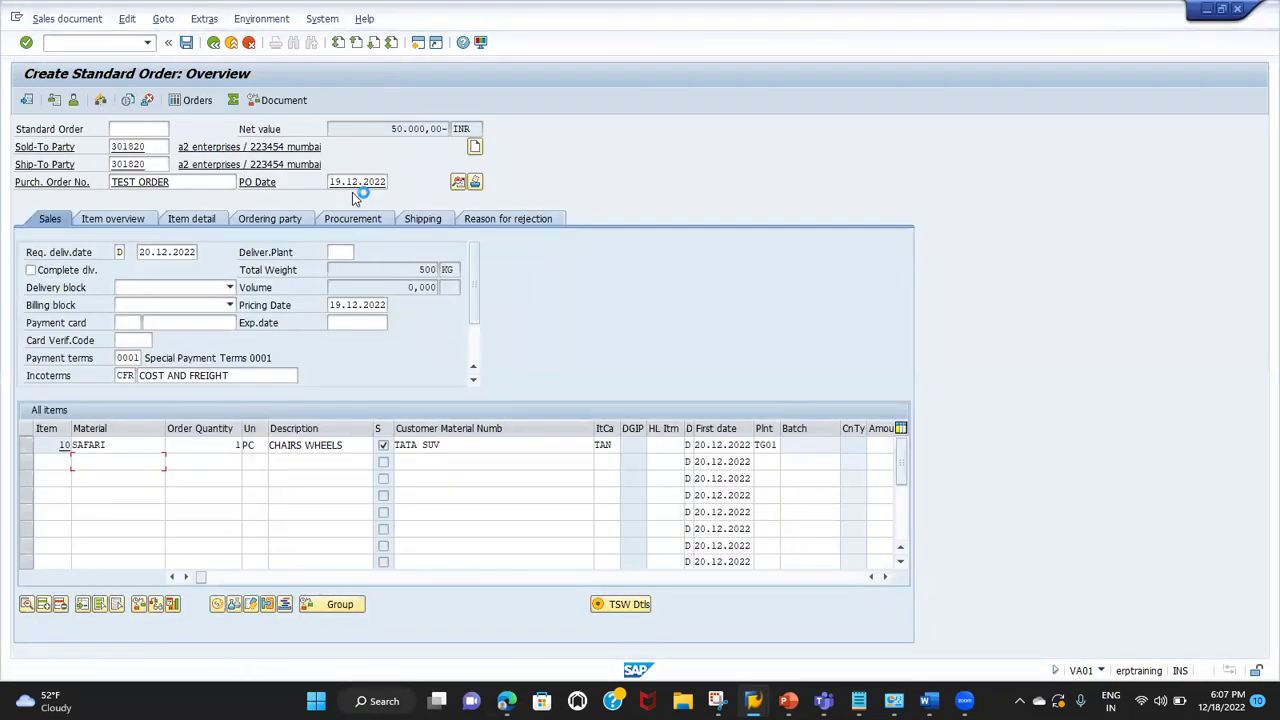
key("alt+Tab")
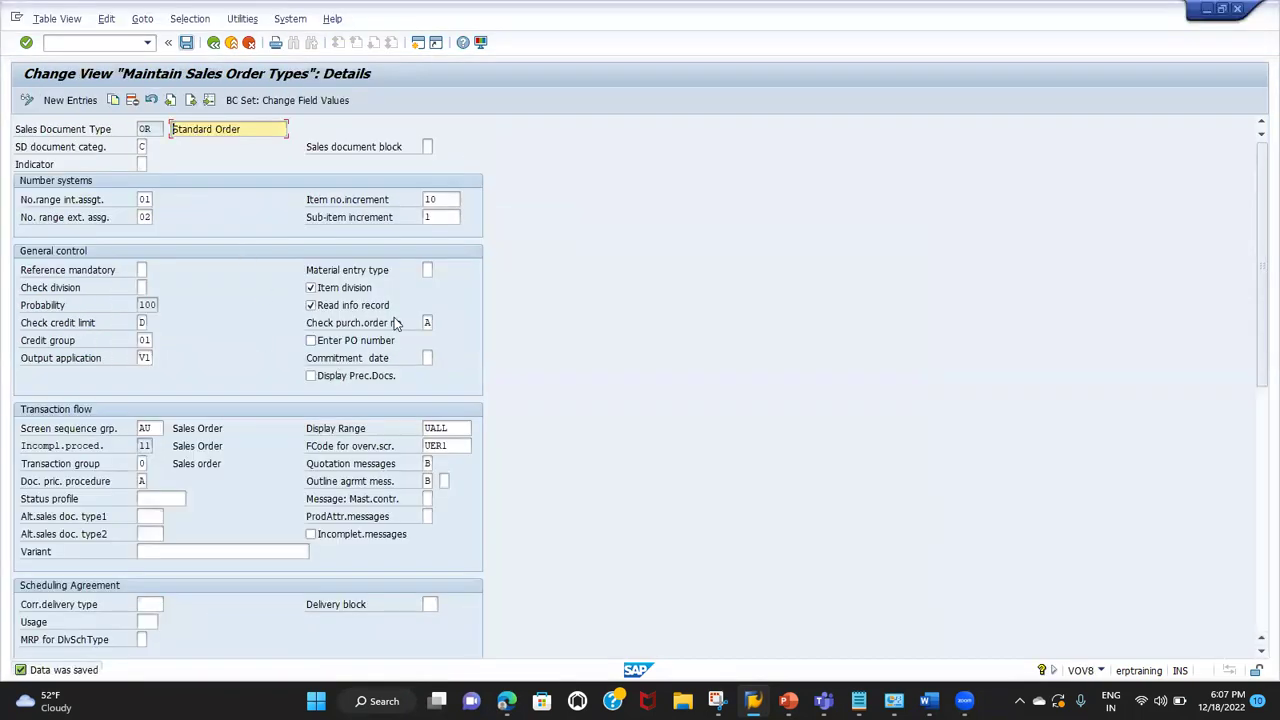
Step: Move between the sales order and OR order type windows, submitting the entered transaction
key("alt+Tab")
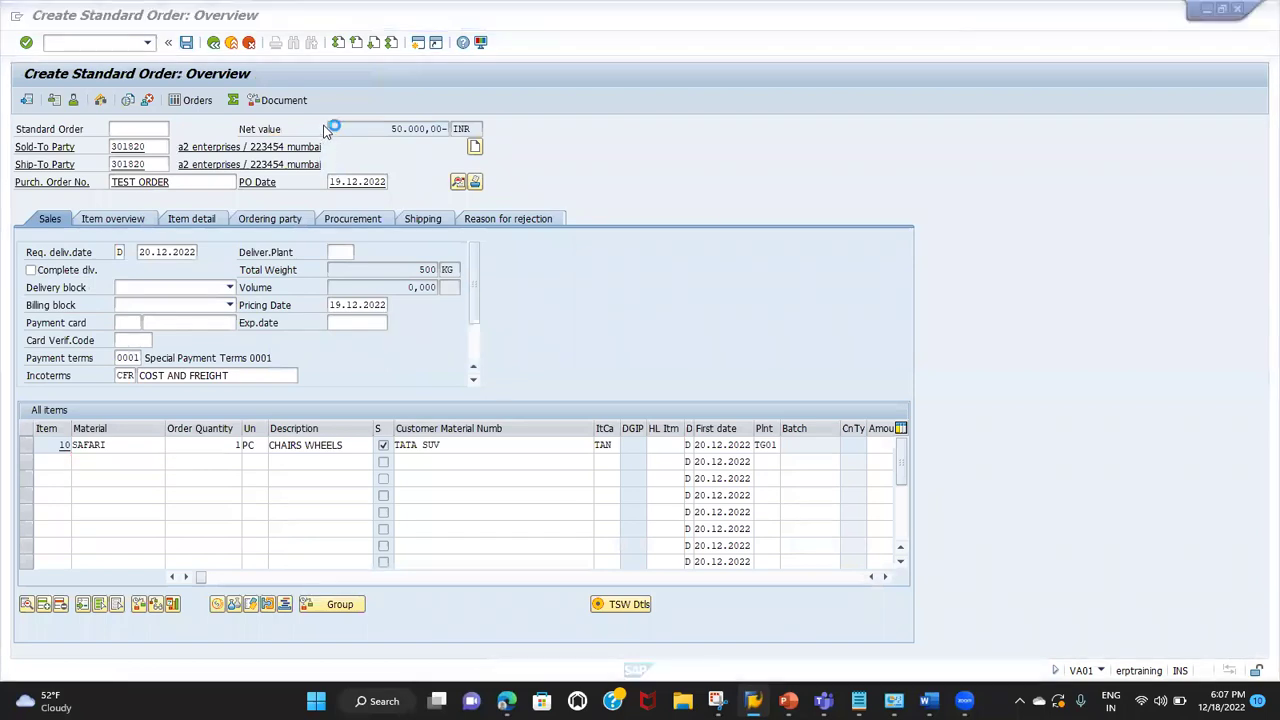
key("alt+Tab")
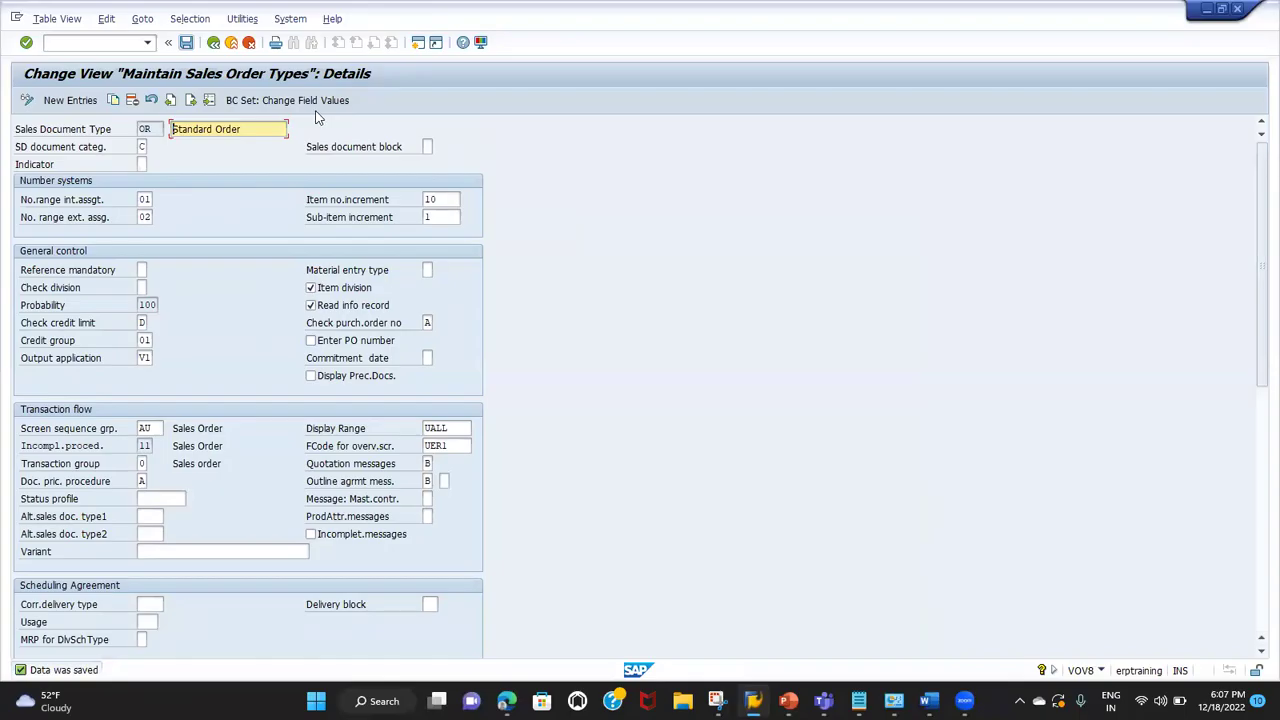
key("alt+Tab")
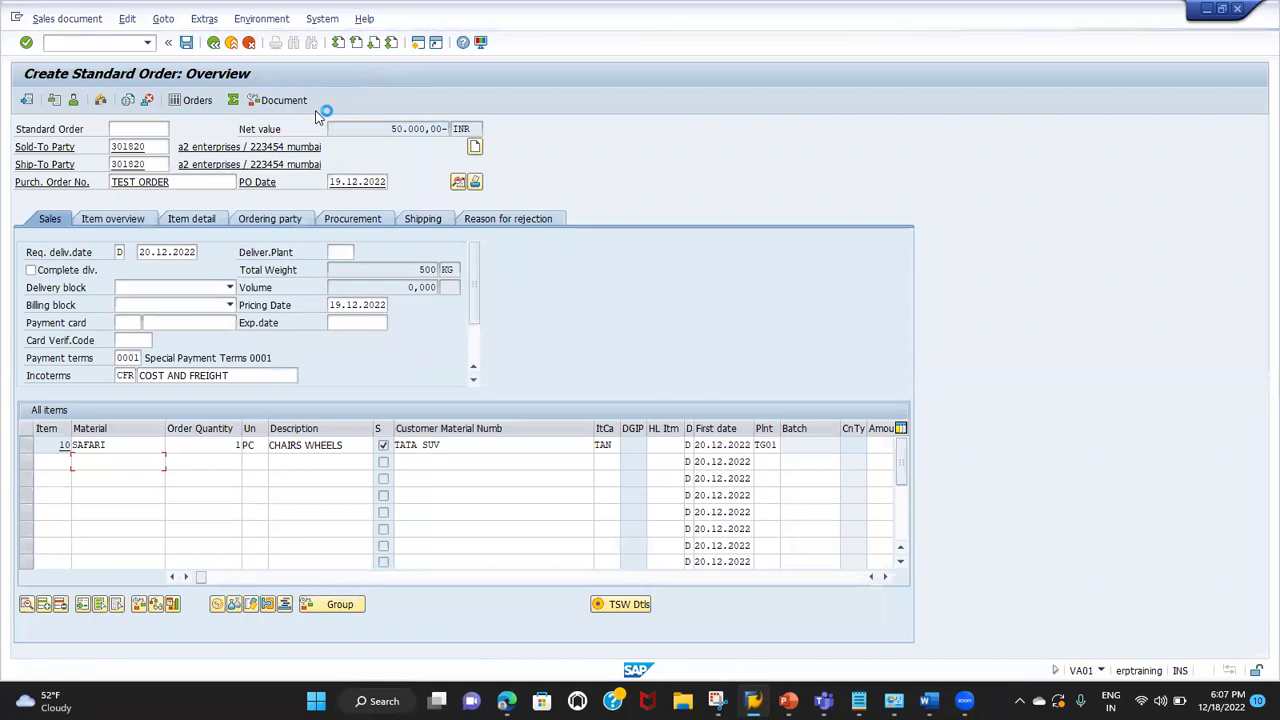
key("alt+Tab")
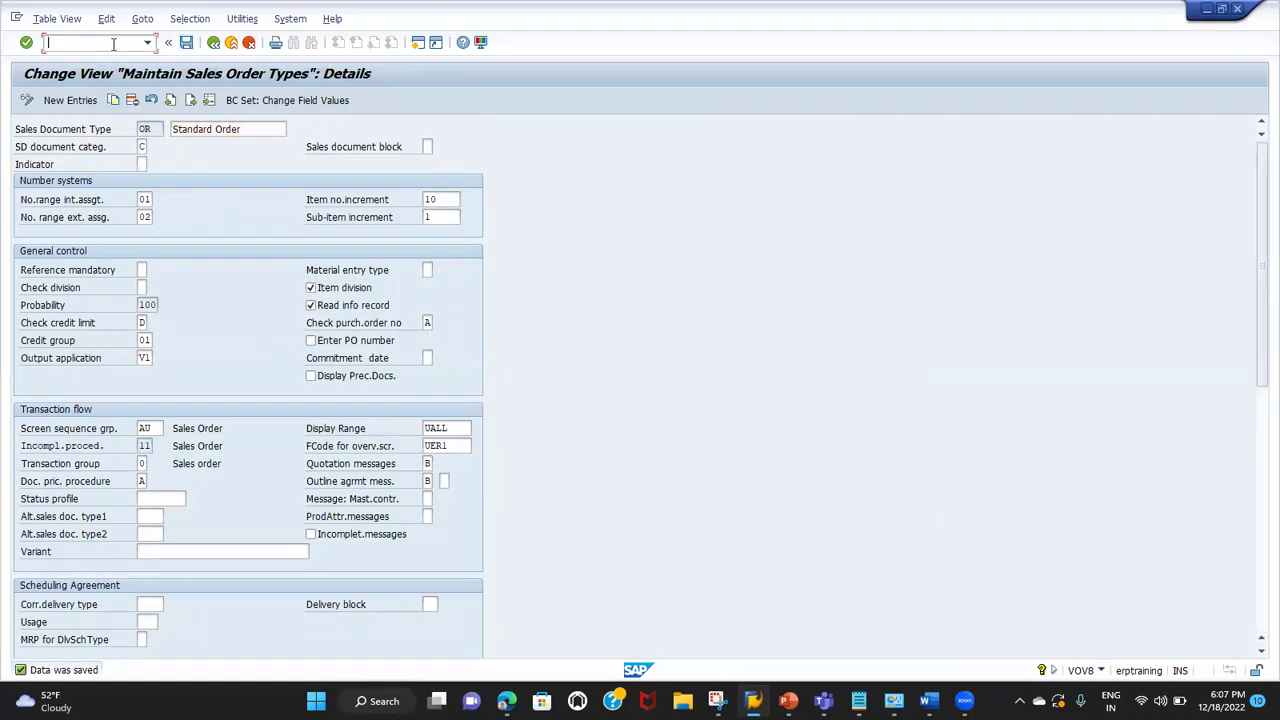
key("Return")
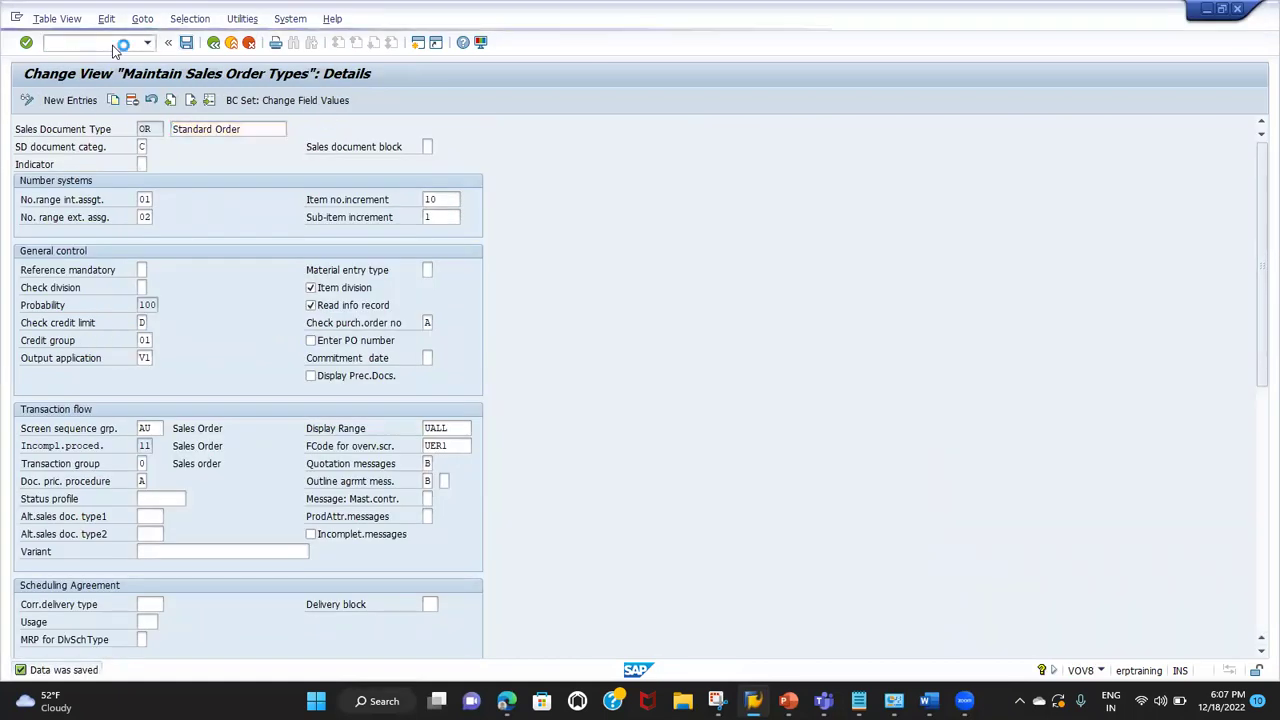
key("alt+Tab")
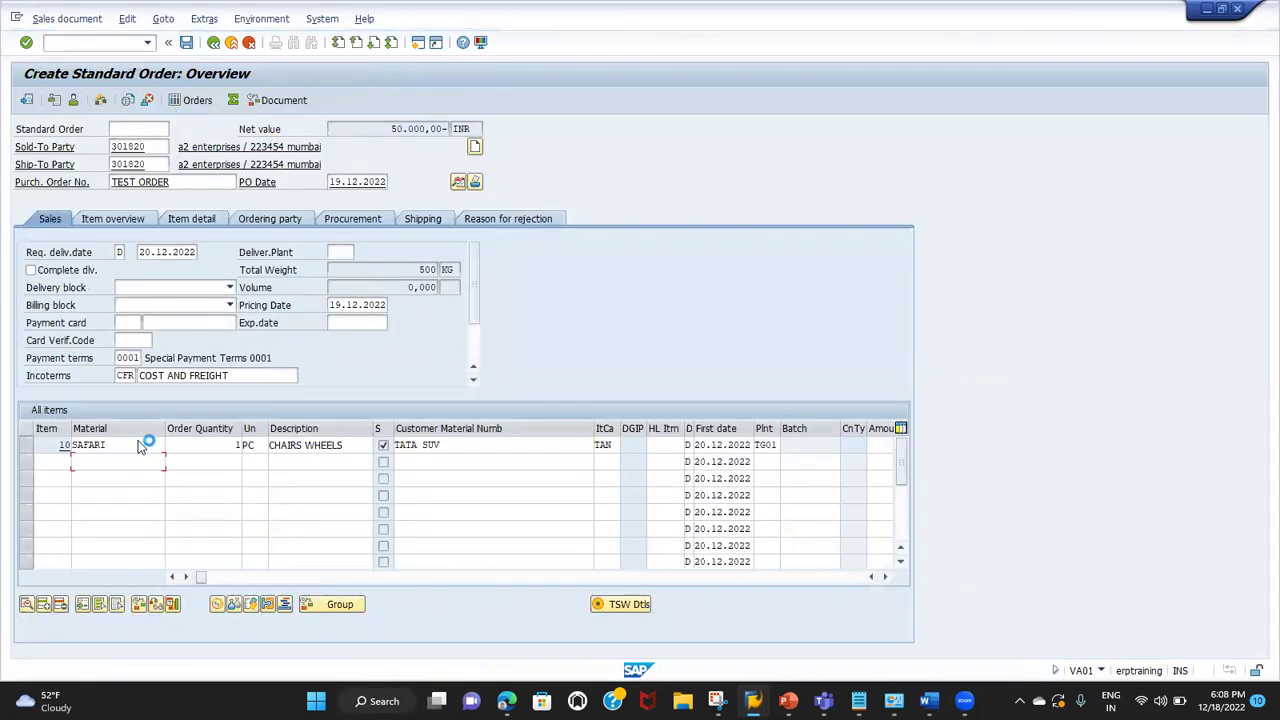
Step: Open a new SAP session and bring up the blank Create Standard Order overview
left_click(18, 19)
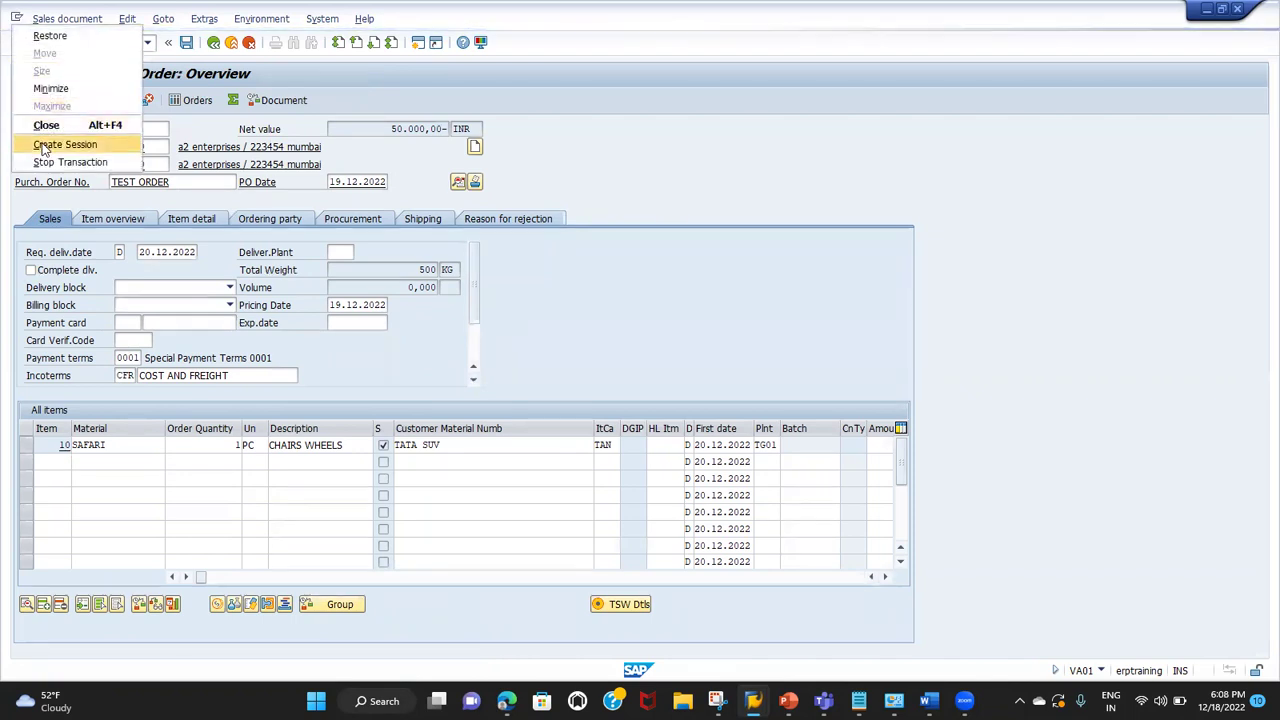
left_click(45, 145)
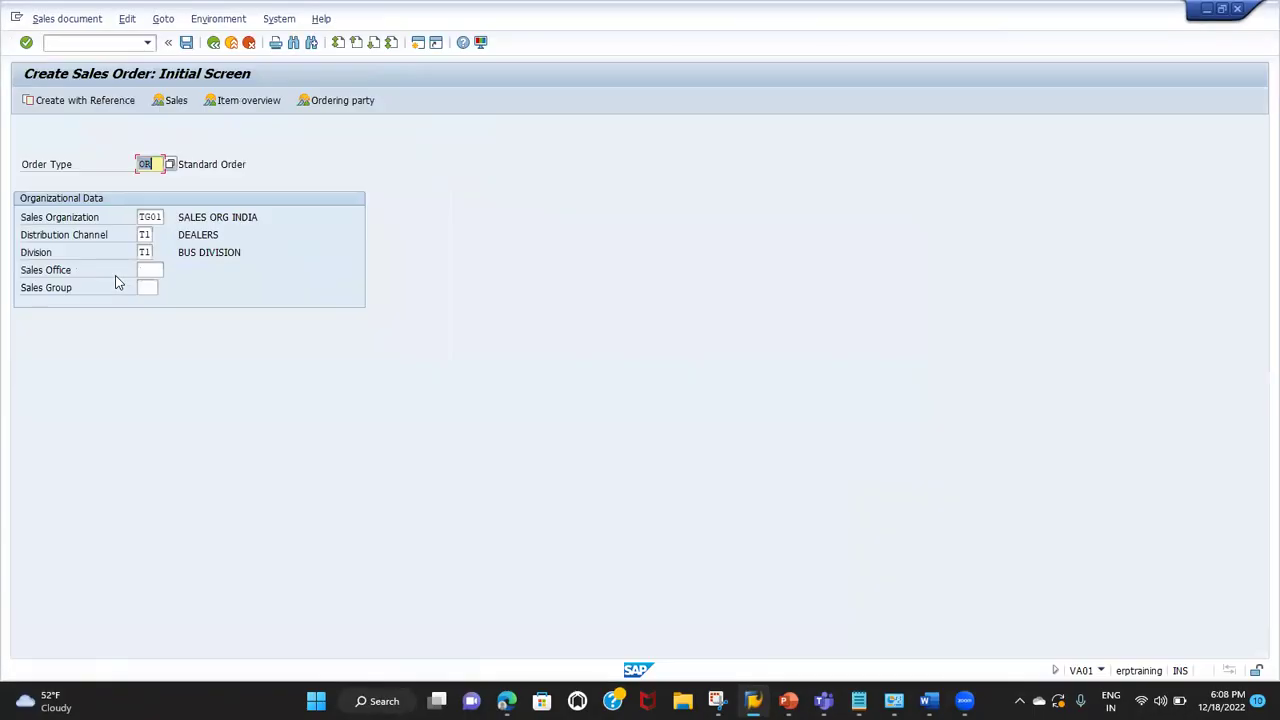
key("Return")
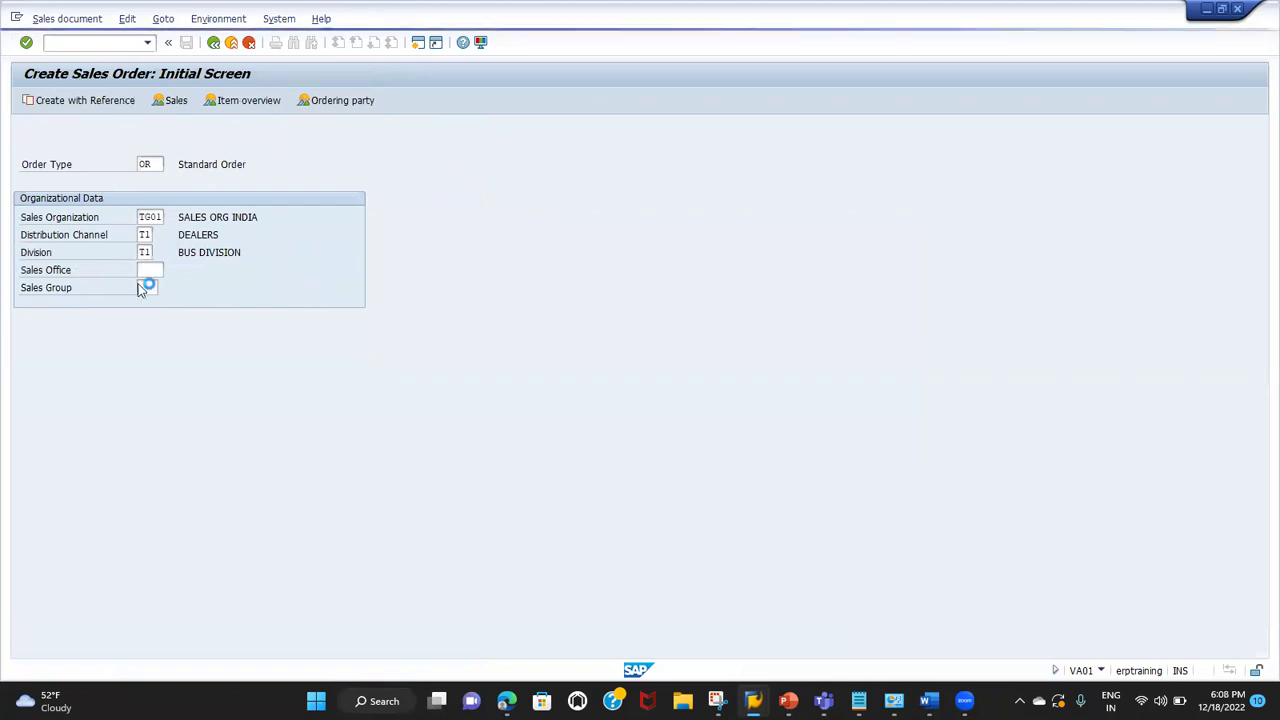
key("alt+Tab")
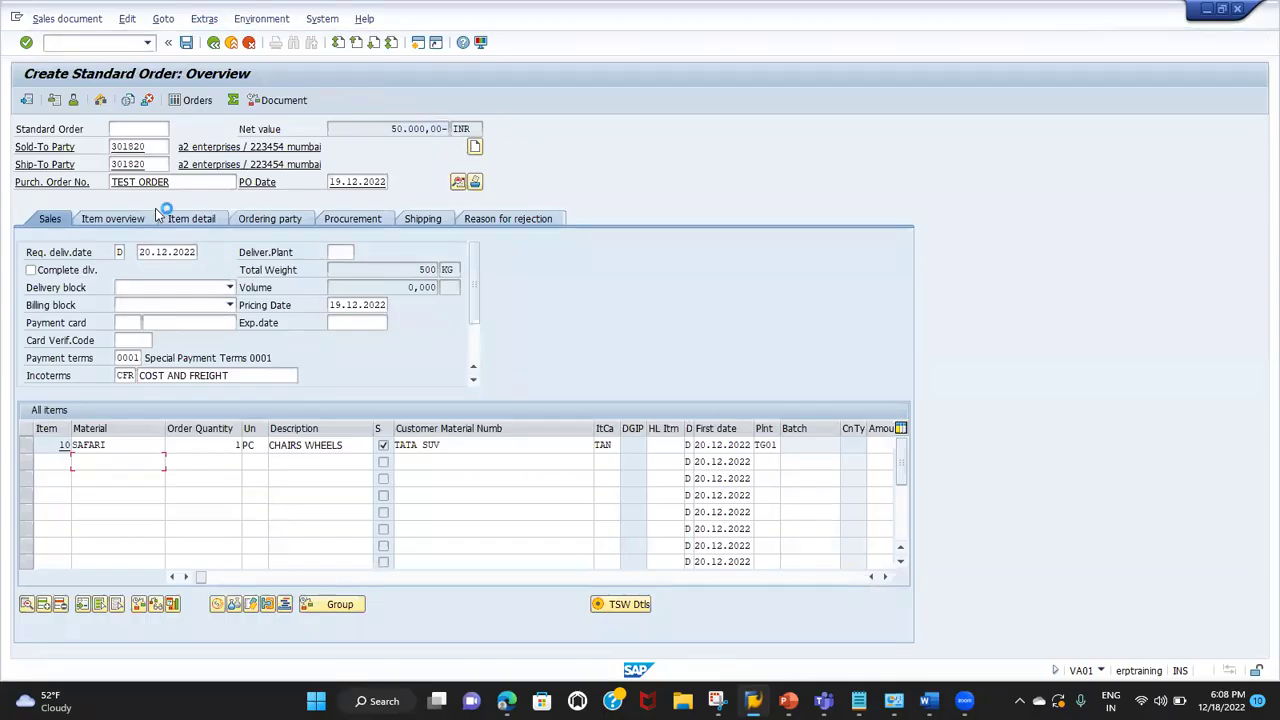
key("alt+Tab")
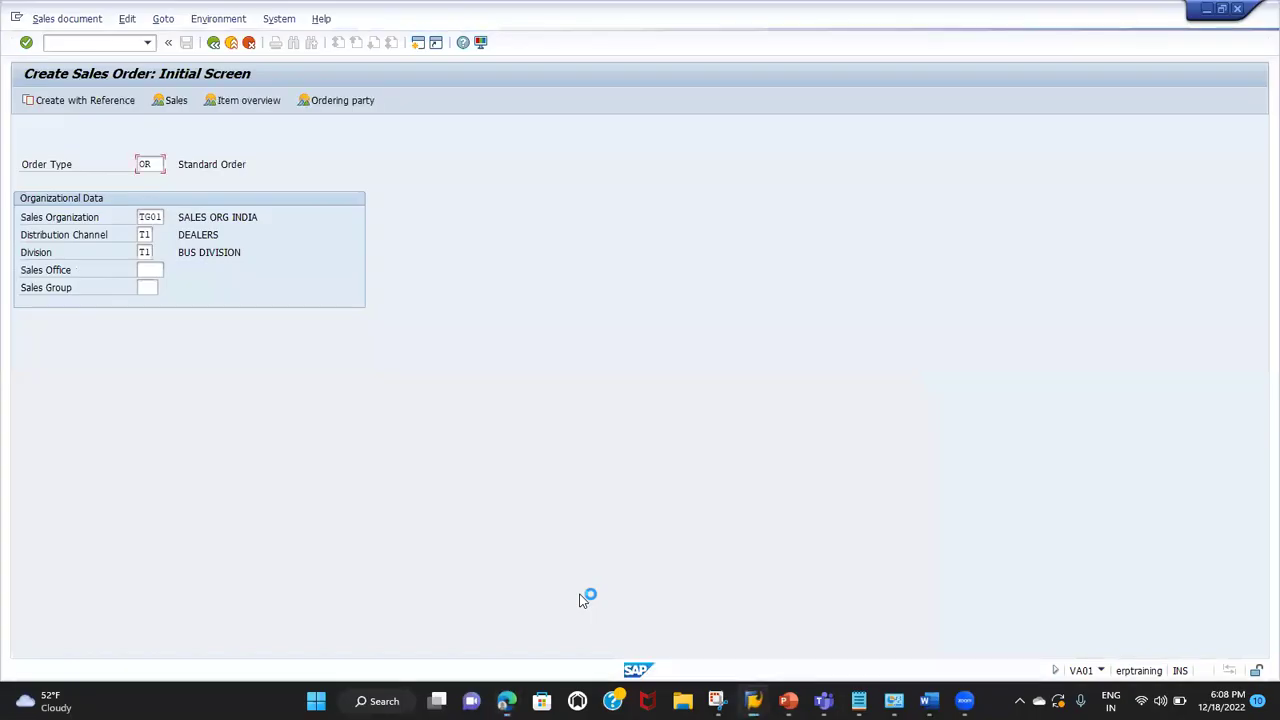
key("alt+Tab")
key("alt+Tab")
key("alt+Tab")
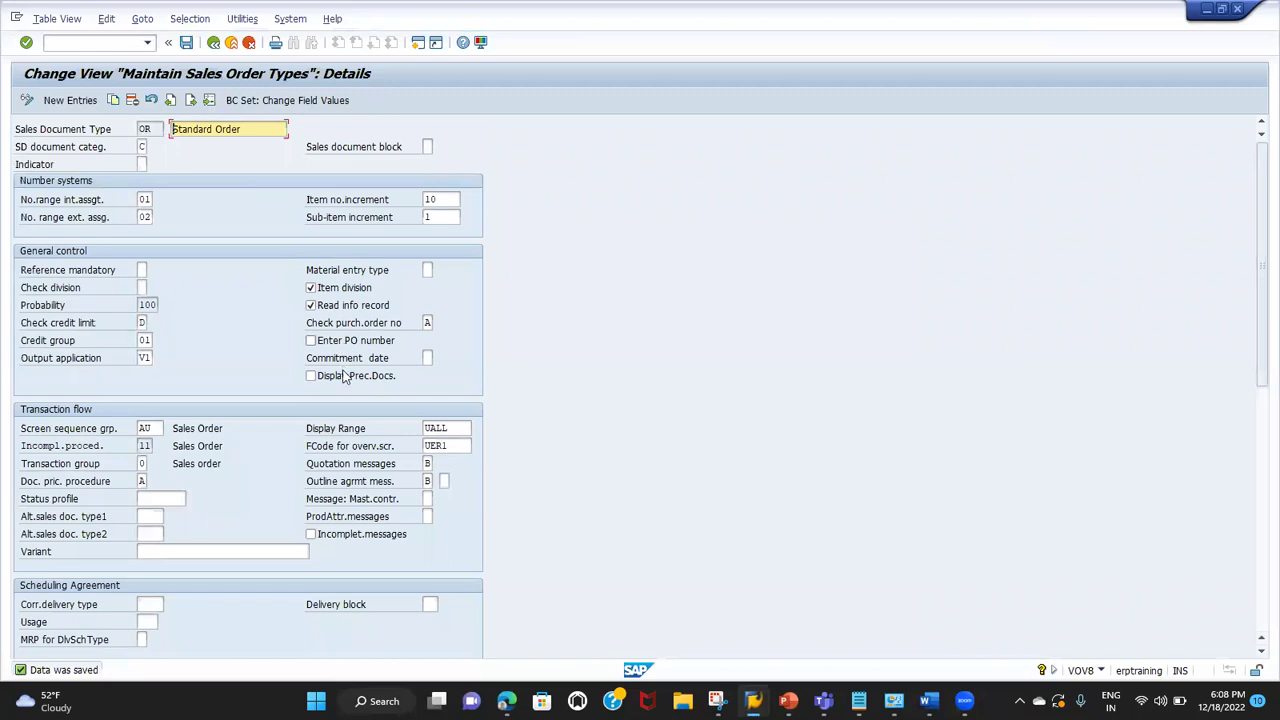
key("shift+F3")
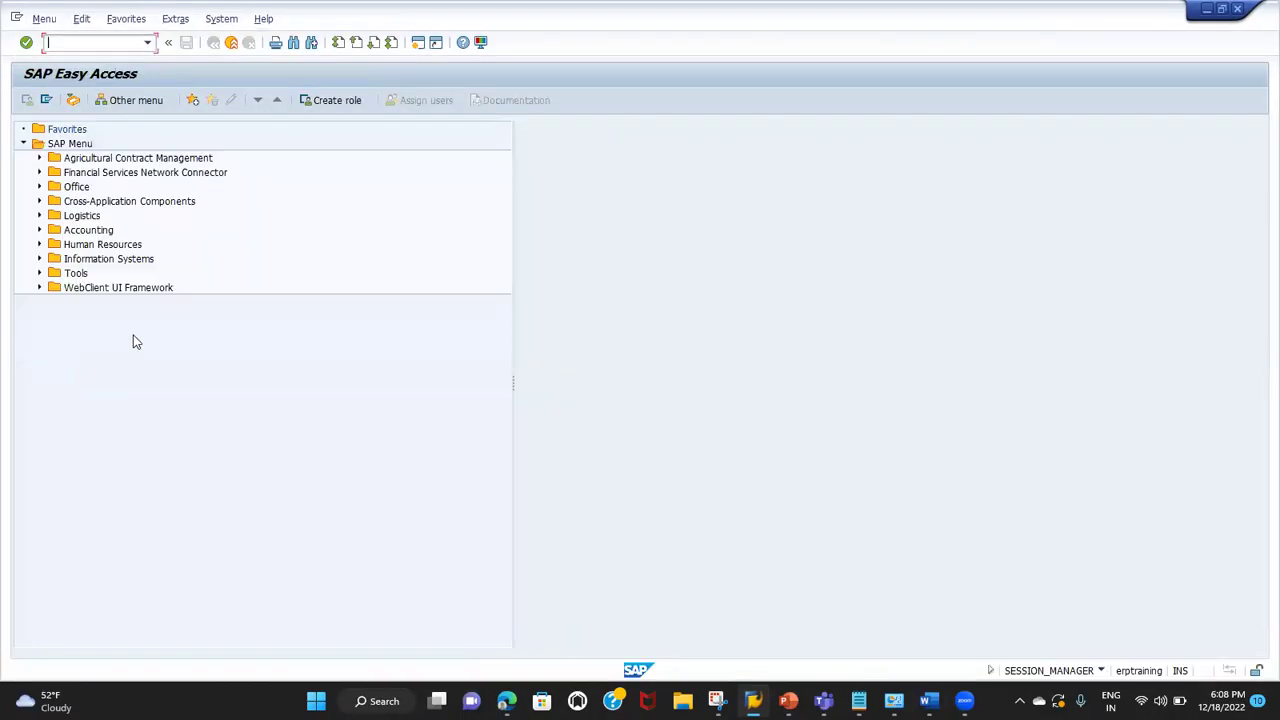
left_click(1240, 10)
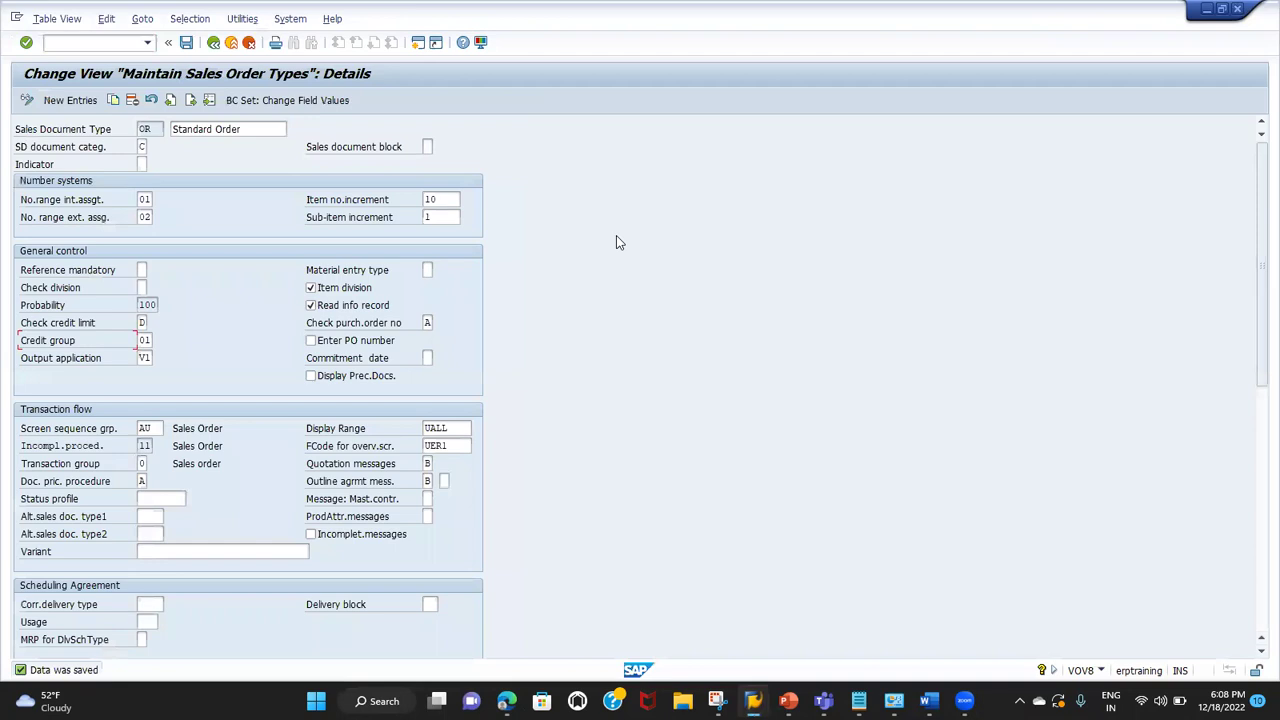
key("alt+Tab")
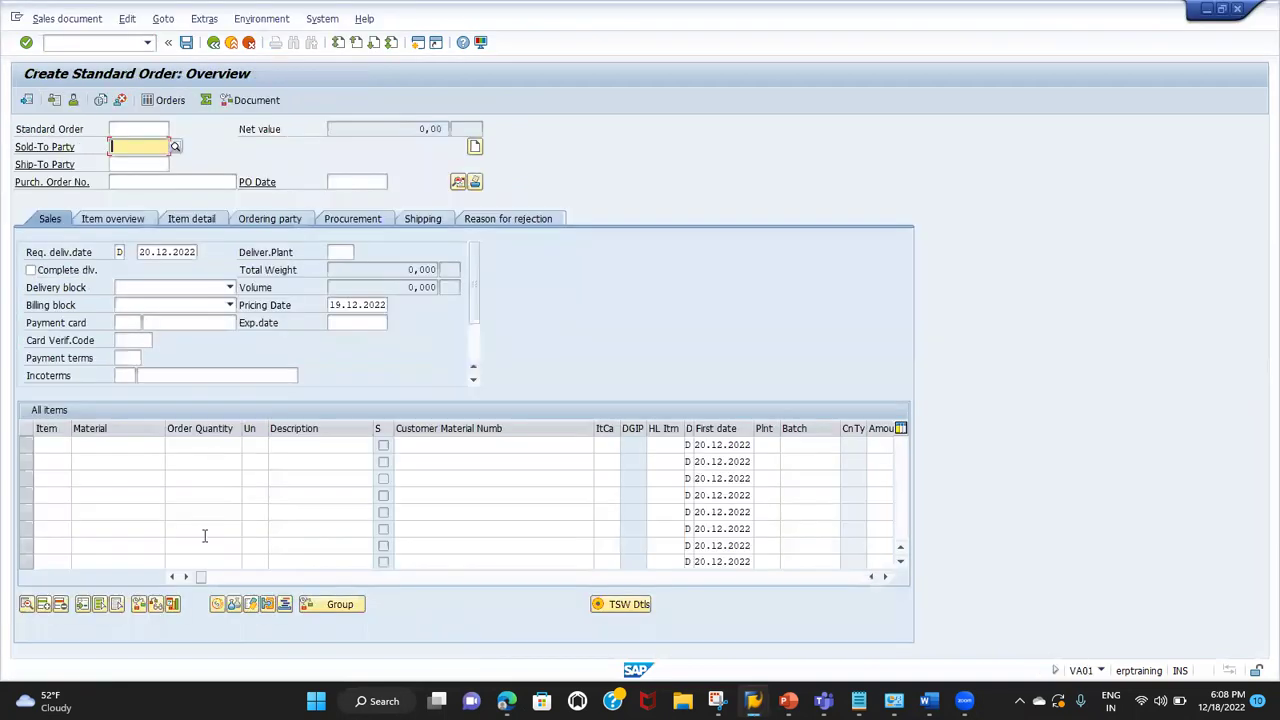
key("alt+Tab")
key("alt+Tab")
key("alt+Tab")
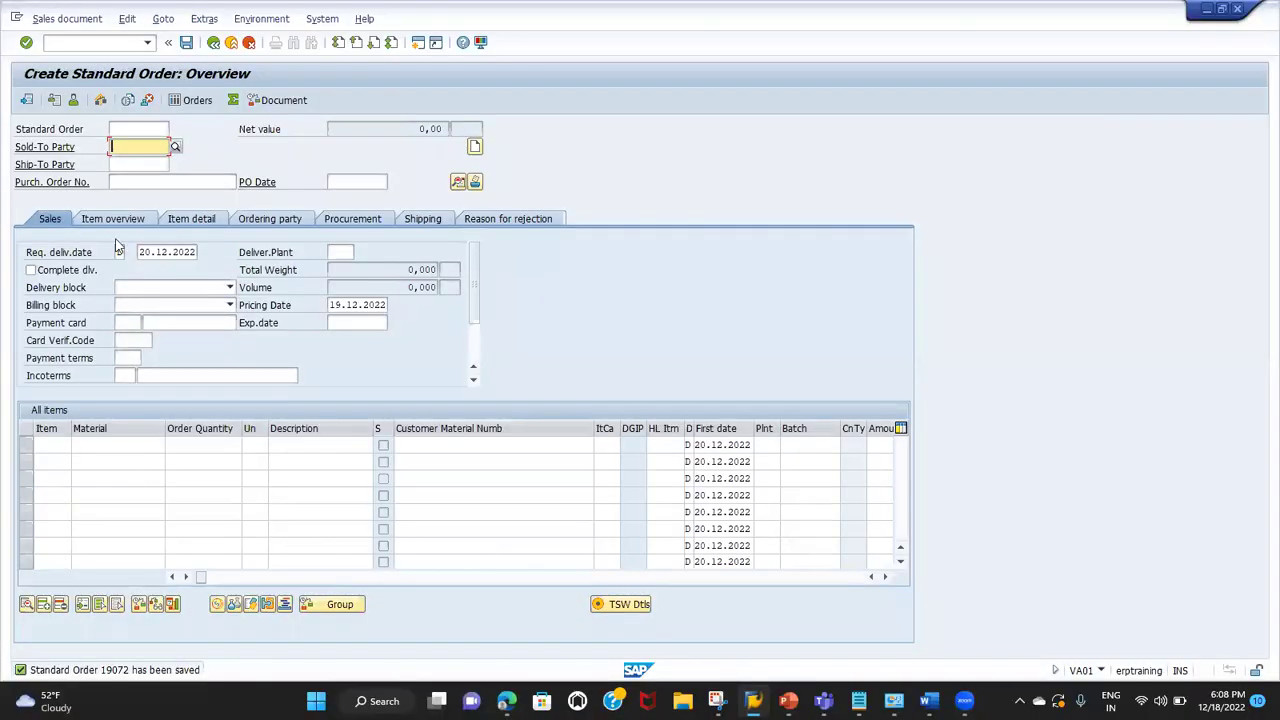
left_click(83, 42)
type("/nva03")
key("Return")
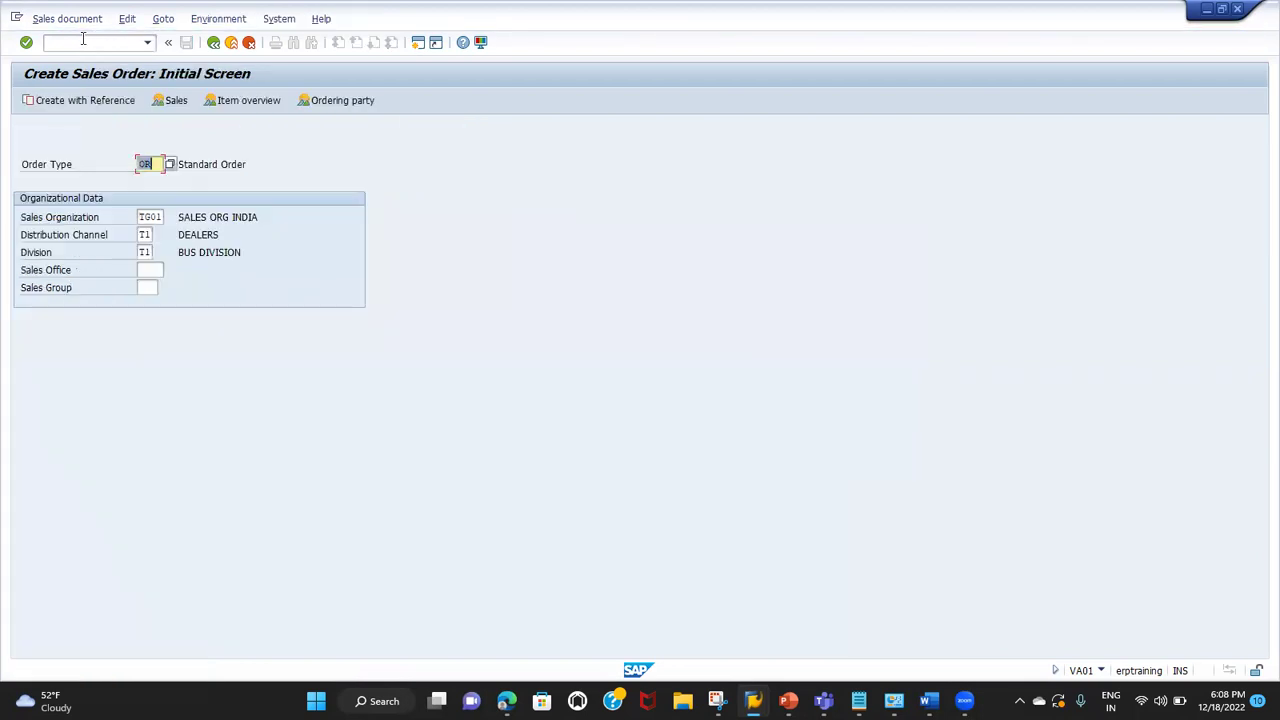
left_click(83, 40)
key("Return")
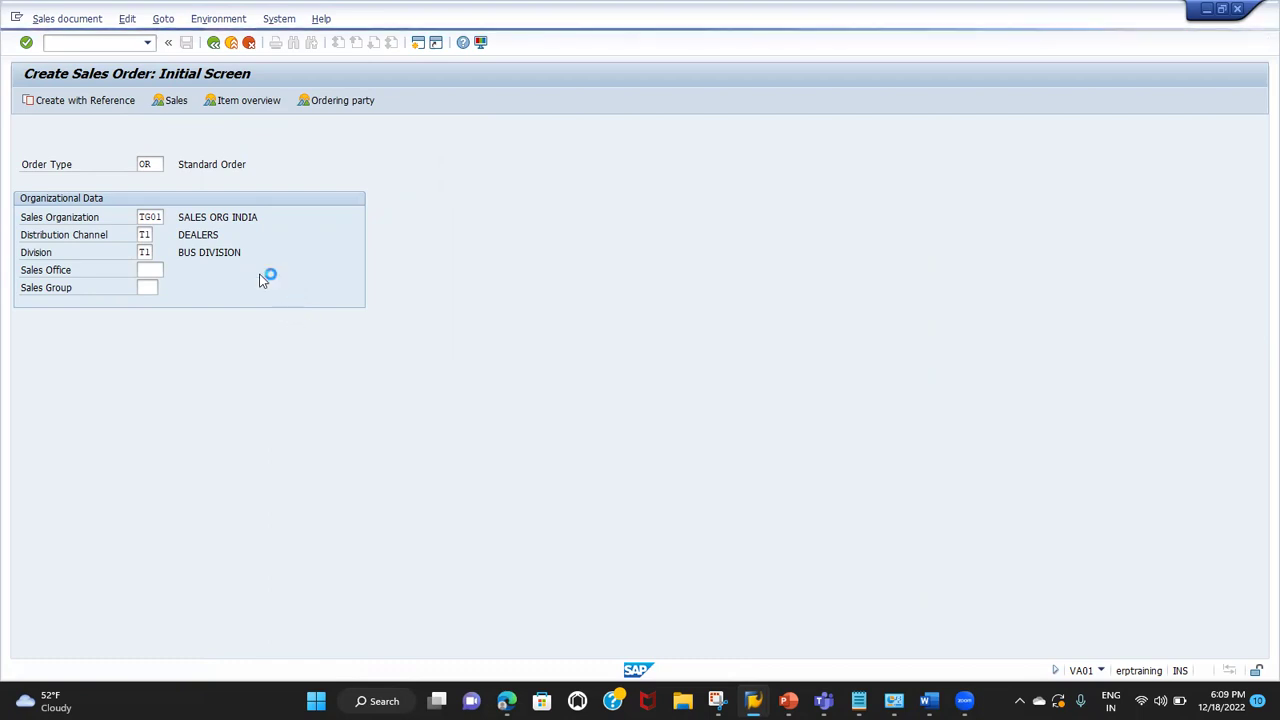
key("alt+s")
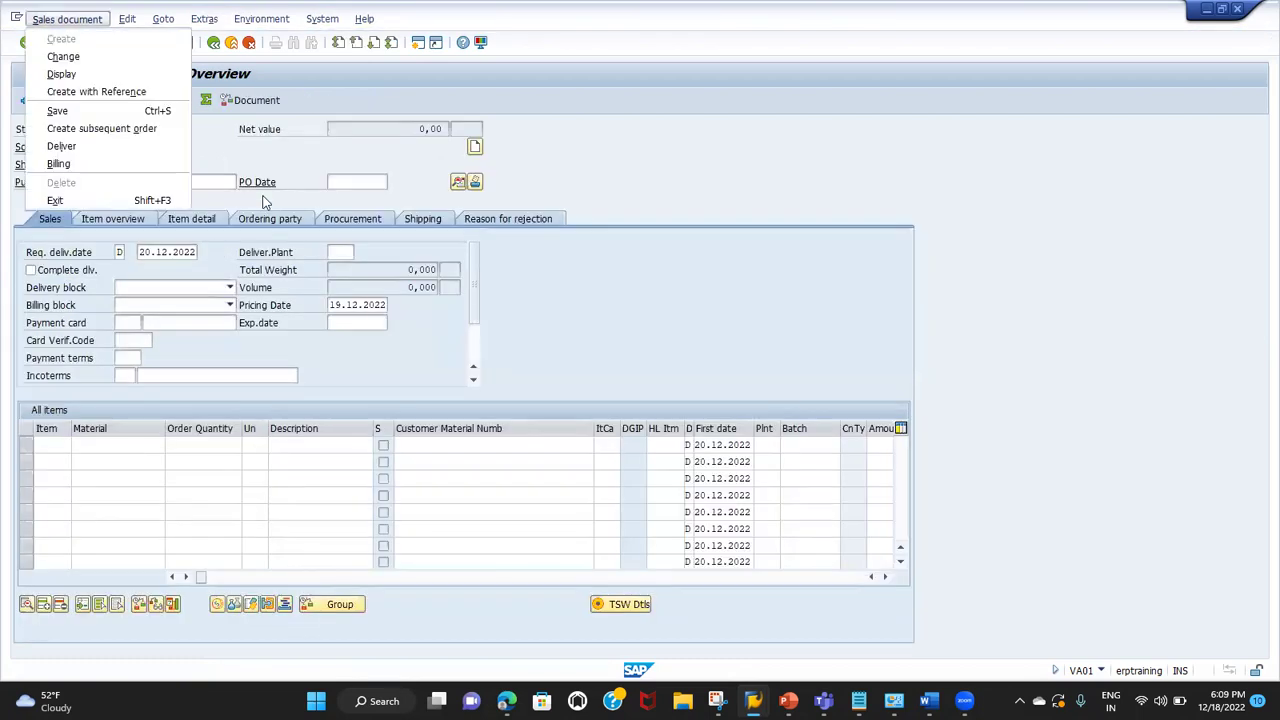
key("Escape")
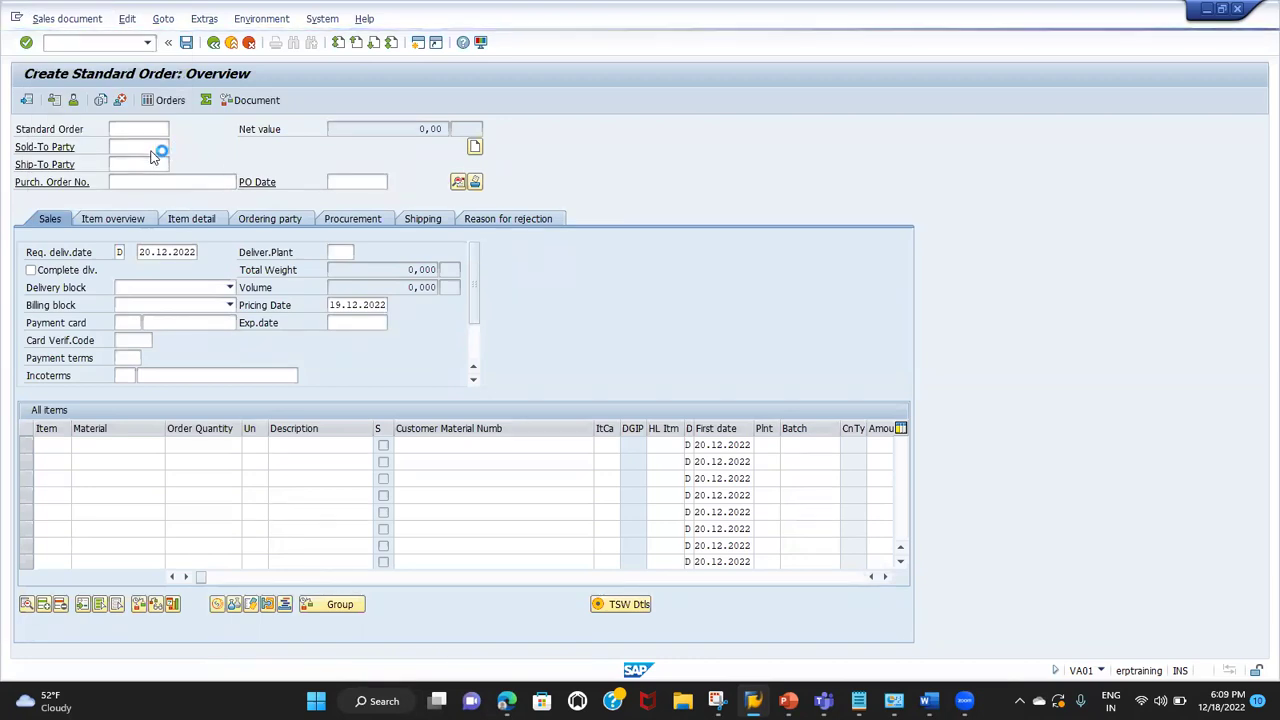
key("alt+Tab")
key("Tab")
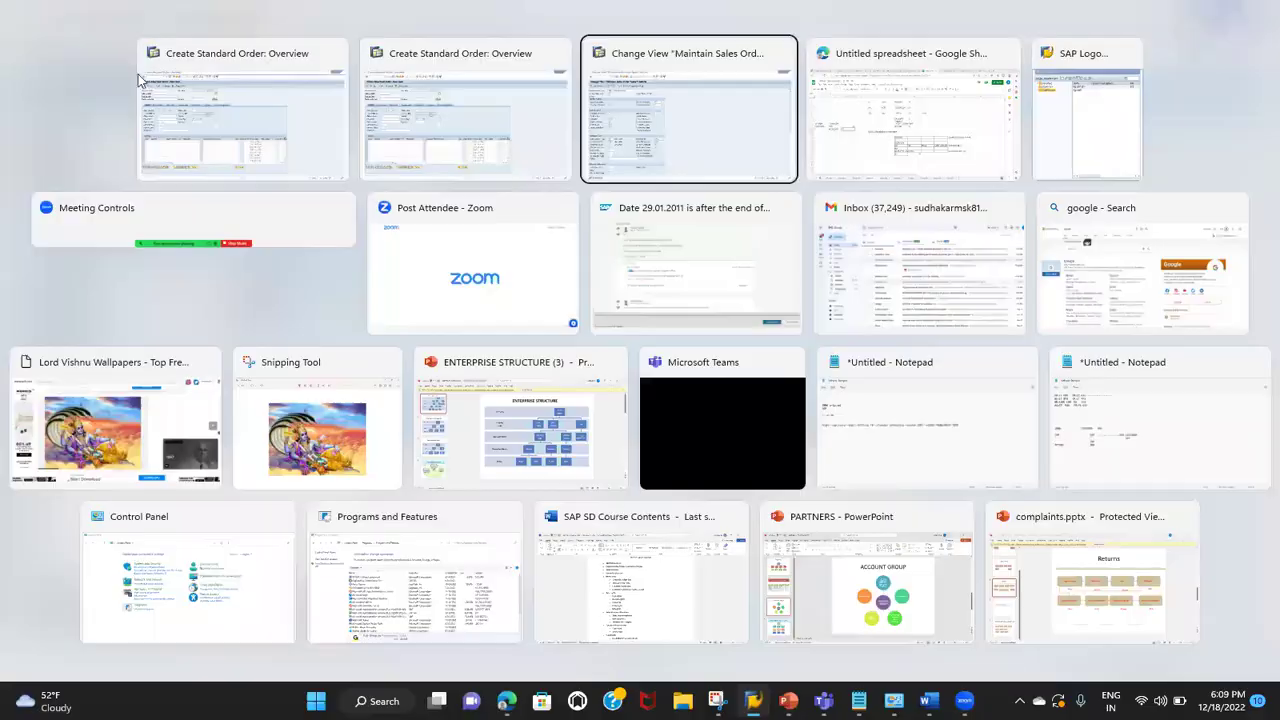
Step: Pick the sold-to party from input history and view header partners AG, RE, RG, WE
key("alt+Tab")
type("3")
key("Down")
key("Return")
left_click(150, 100)
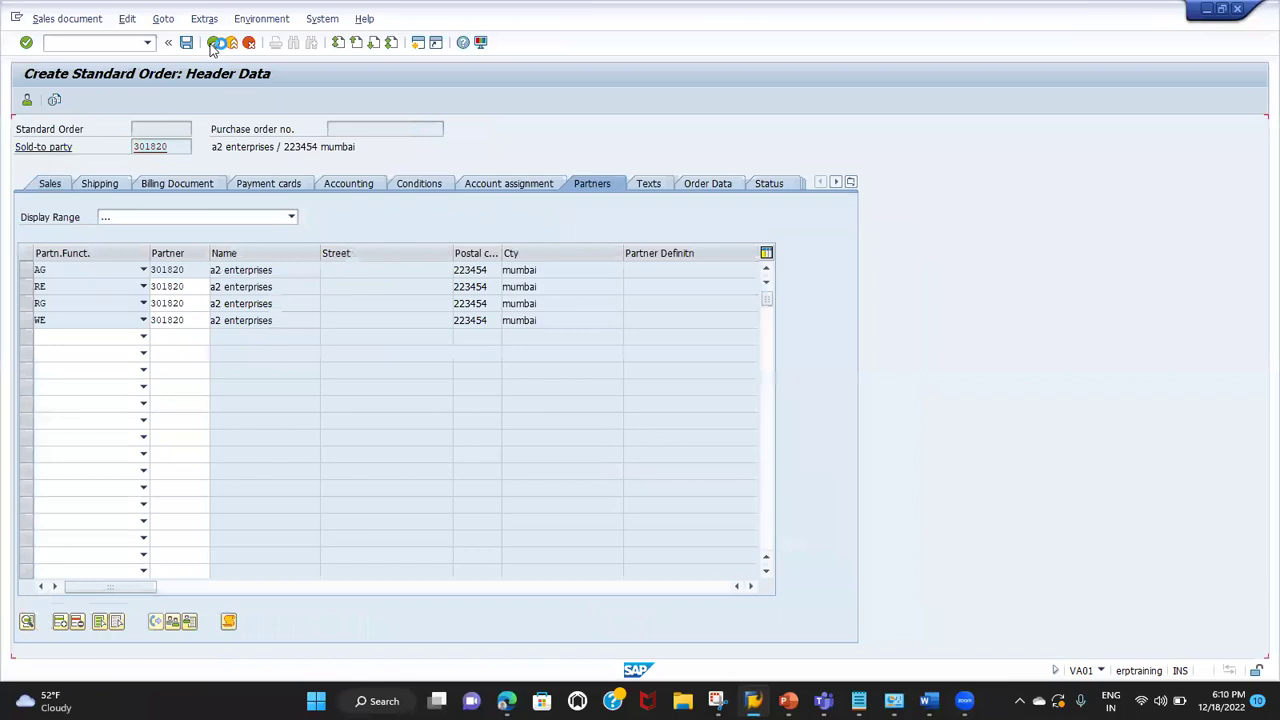
Step: In the blank standard order, enter the sold-to party, PO number TEST ORDER and PO date 19.12.2022
key("alt+Tab")
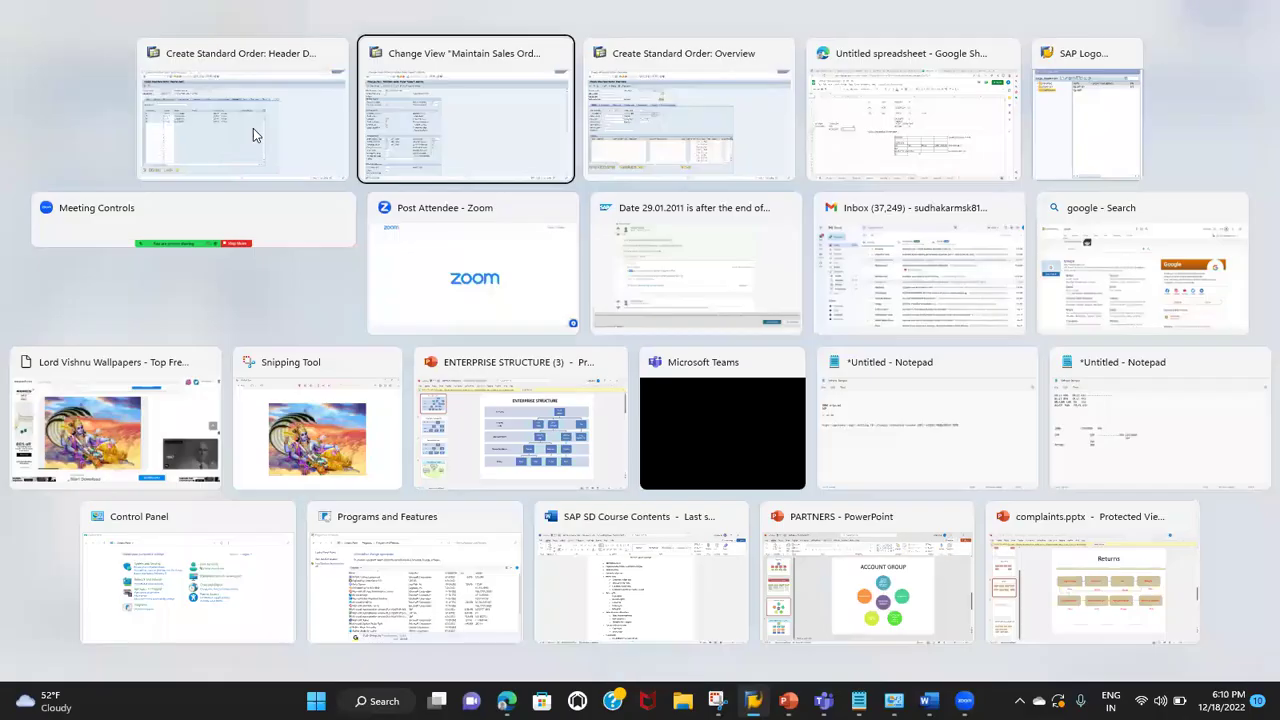
left_click(160, 147)
type("301820")
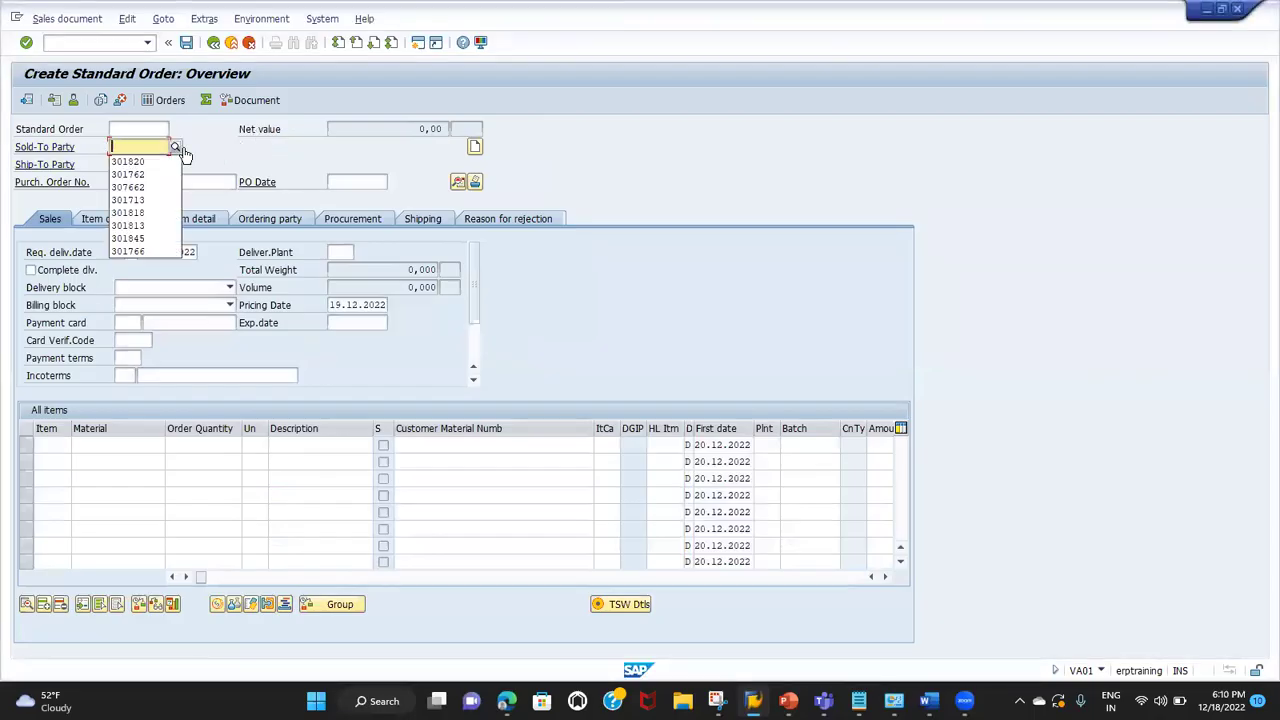
key("Return")
key("Tab")
type("TEST ORDER")
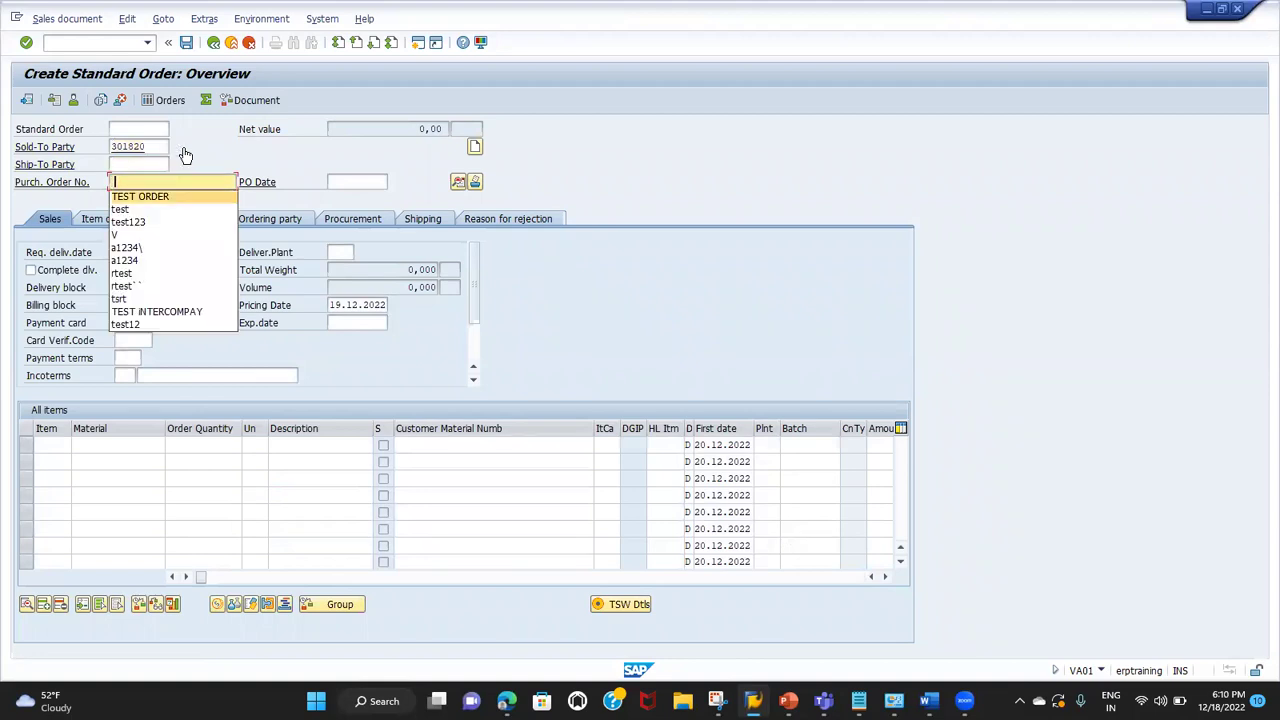
key("Tab")
key("Down")
key("Return")
key("Return")
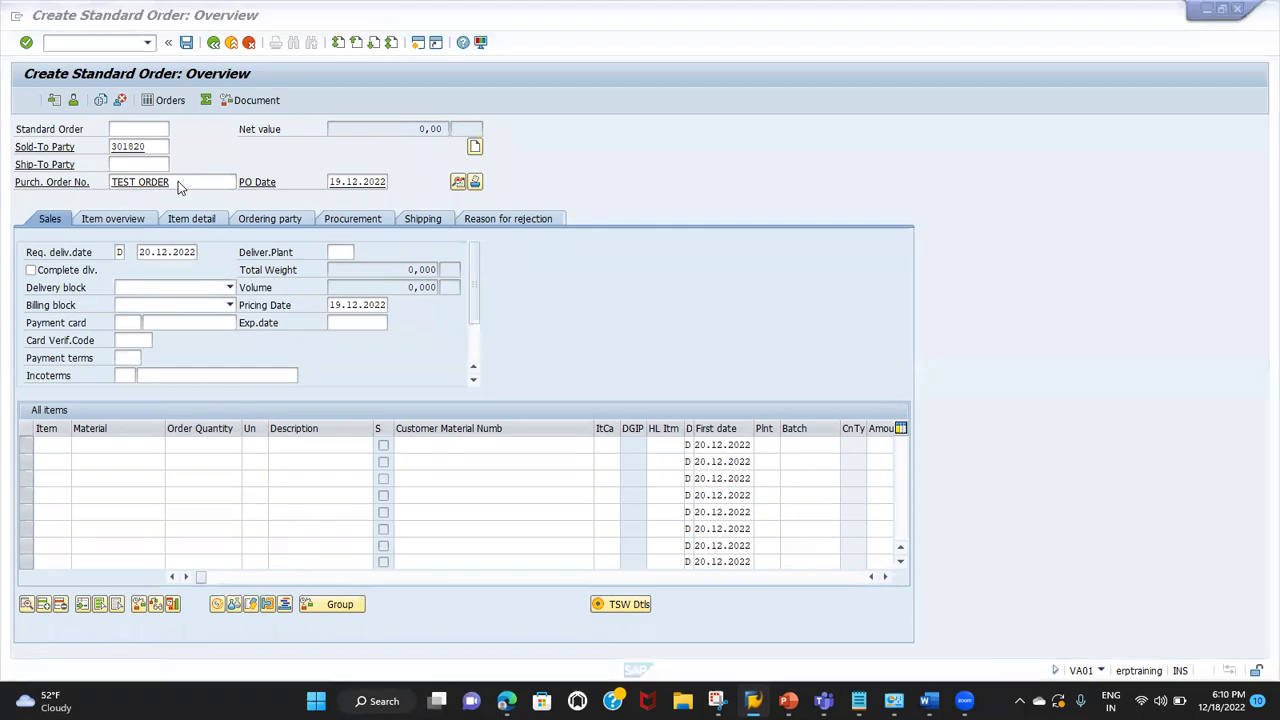
Step: Leave the partner data, re-enter TEST ORDER and PO date 19.12.2022, and submit the header
left_click(213, 43)
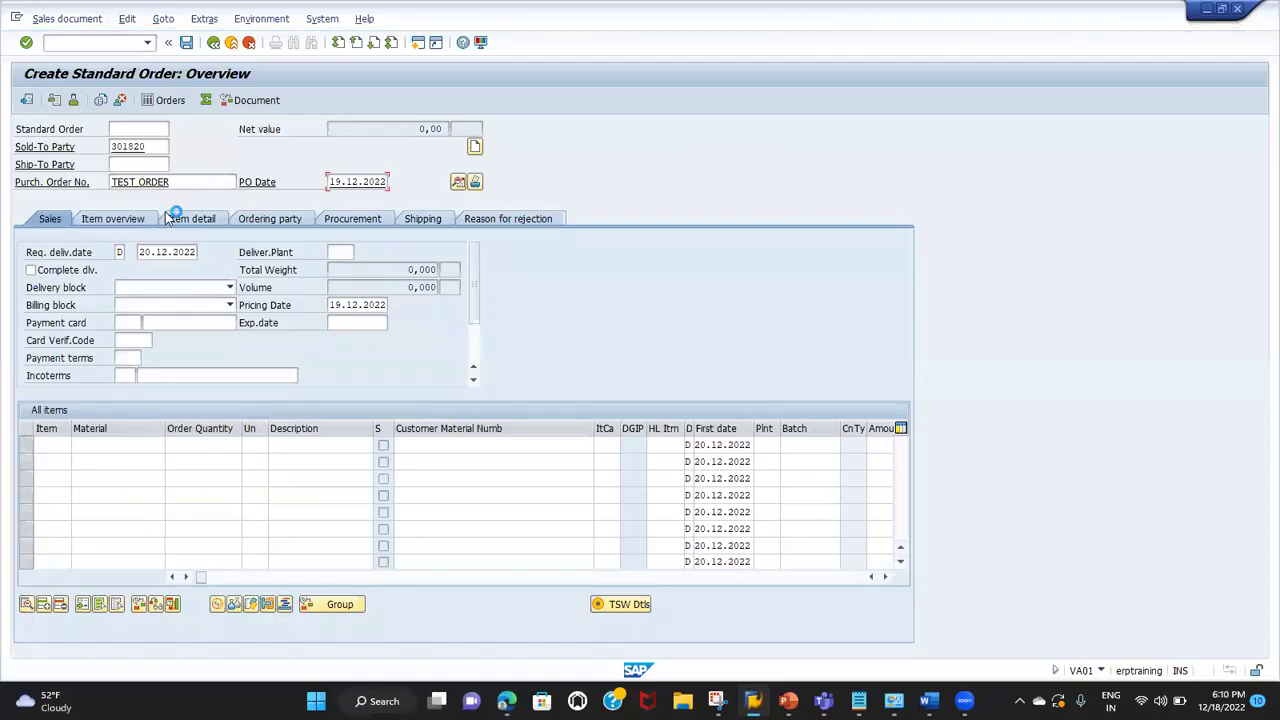
key("alt+Tab")
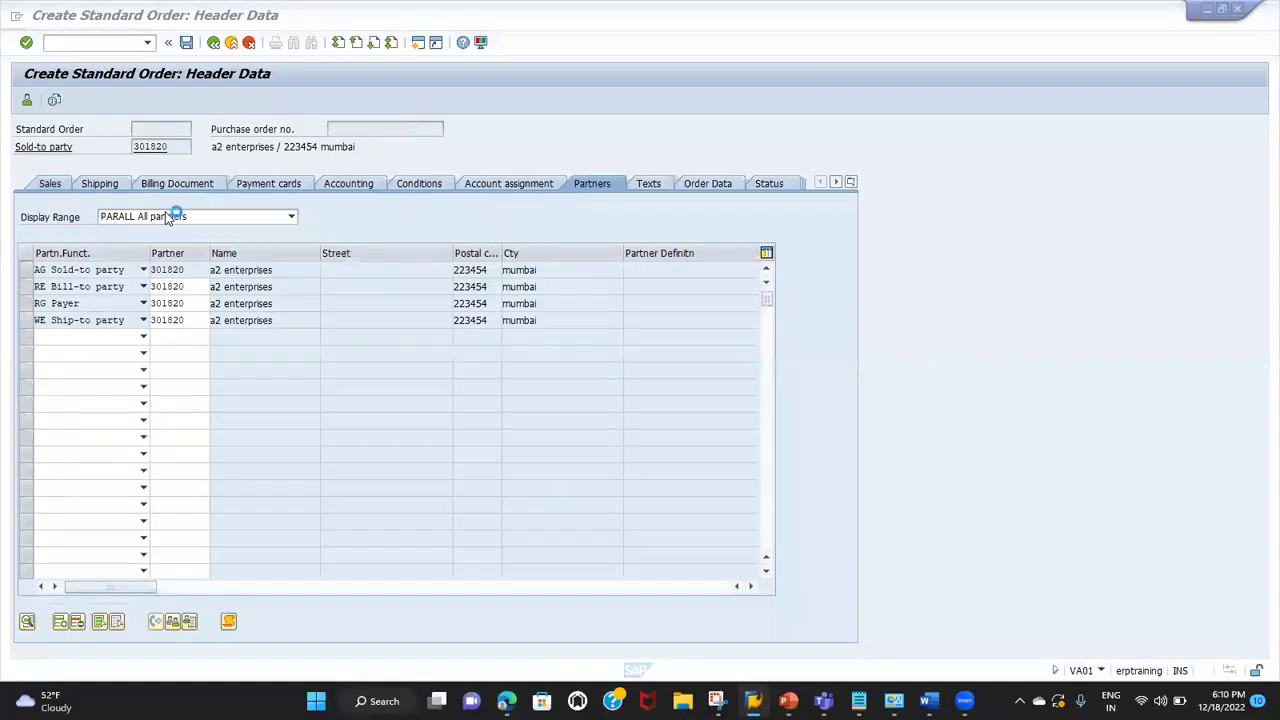
left_click(144, 182)
left_click(144, 182)
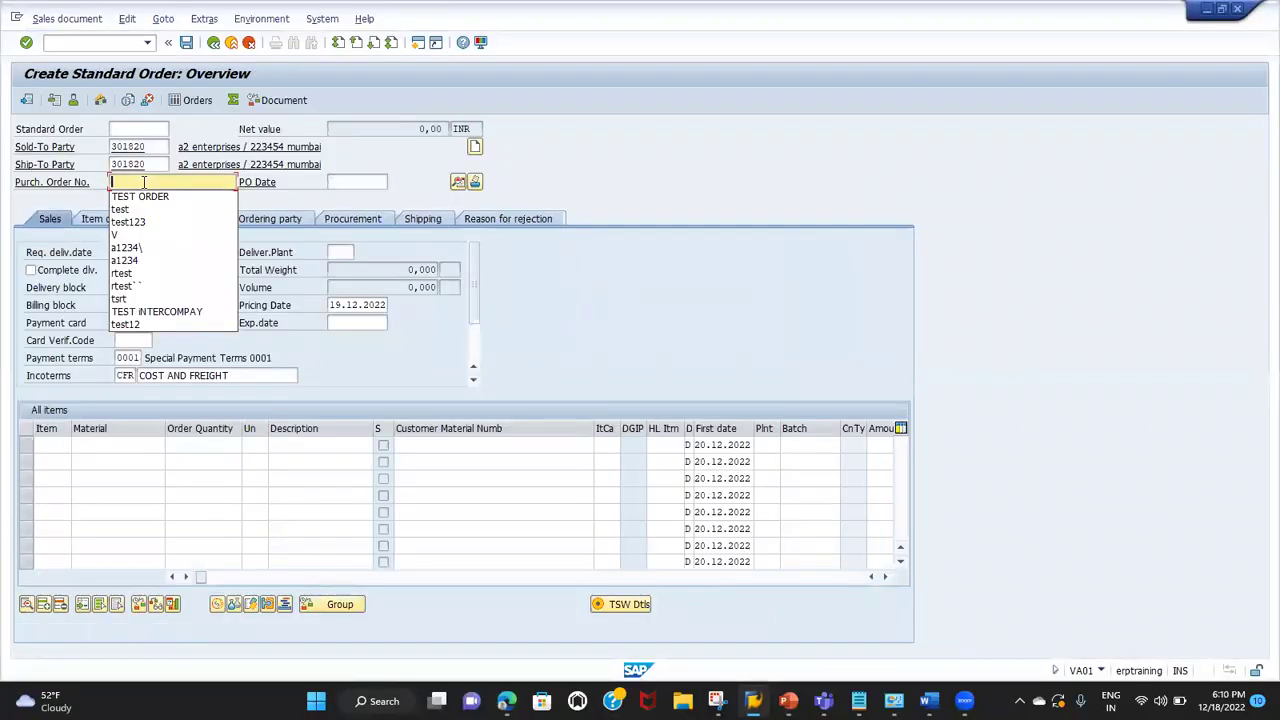
key("Down")
key("Return")
key("Tab")
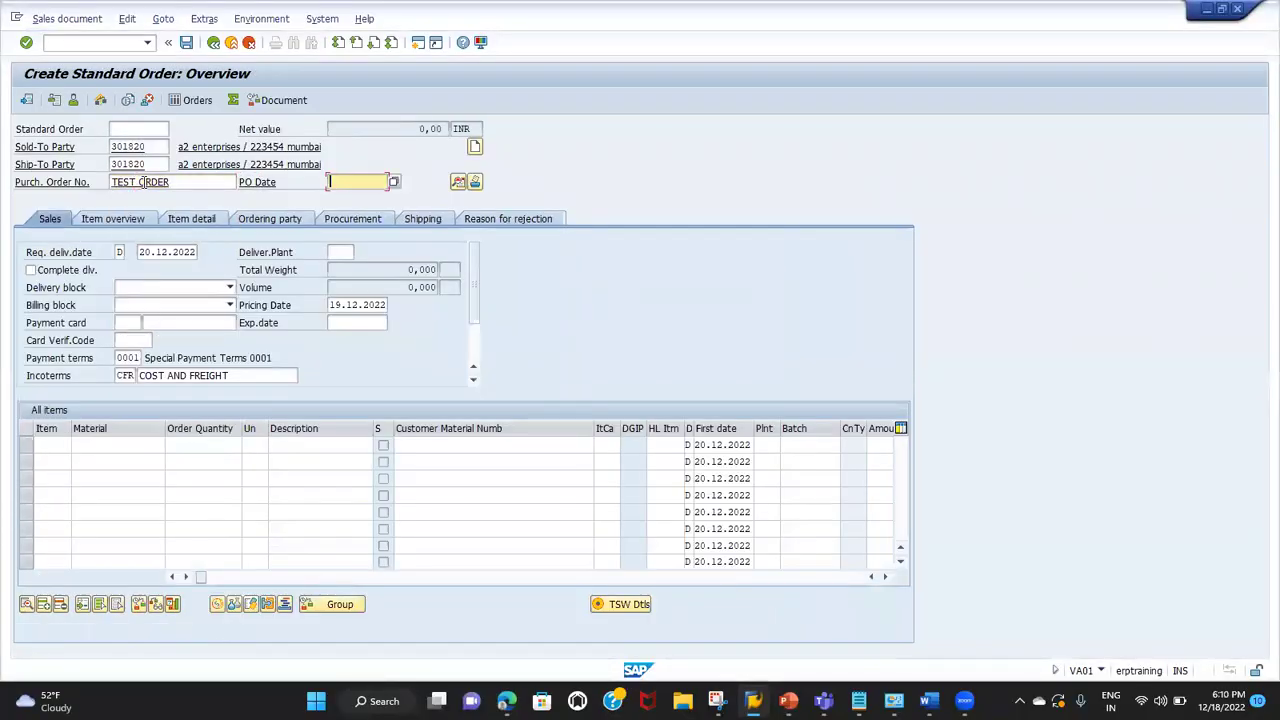
key("Down")
key("Down")
key("Return")
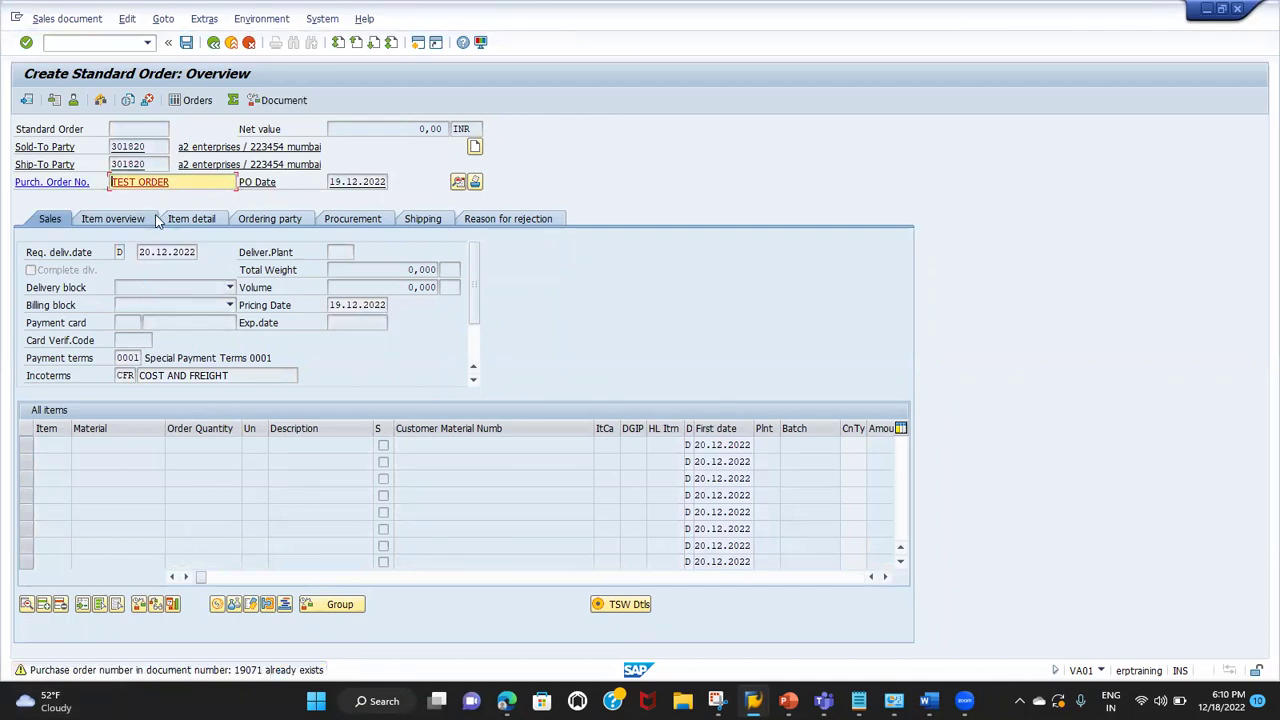
key("Return")
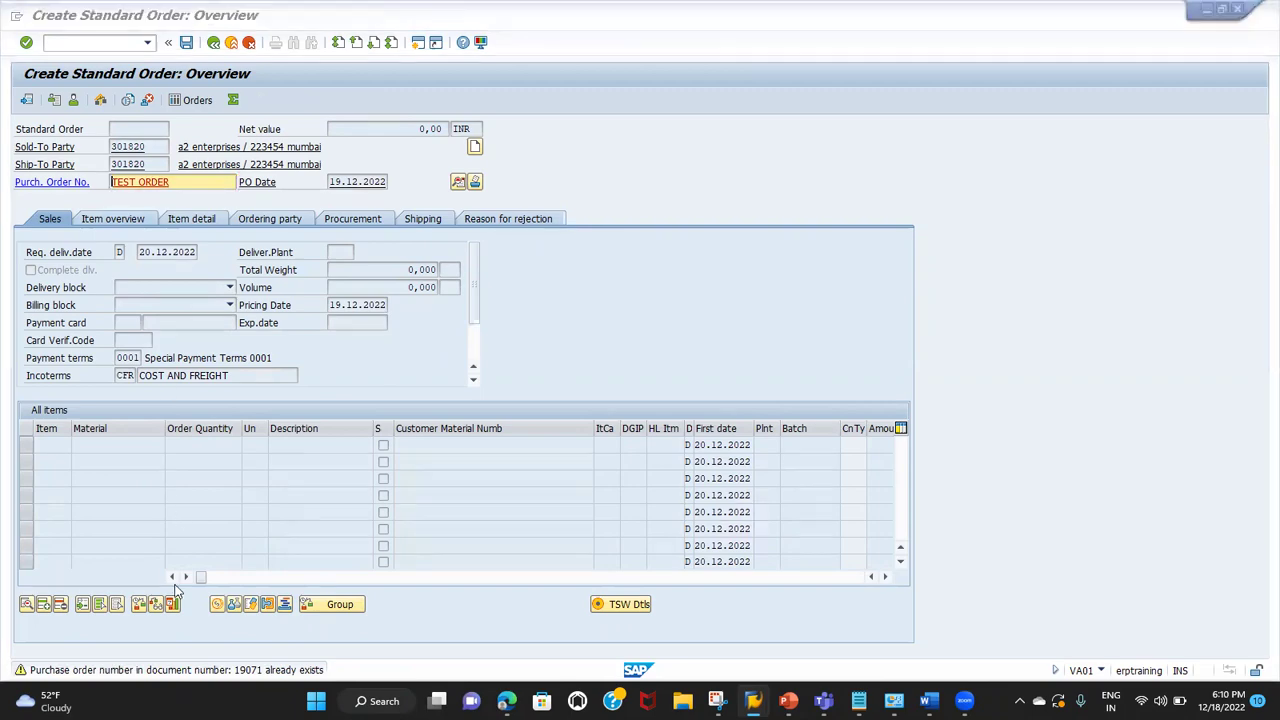
Step: Switch to the VOV8 details window for order type OR
key("alt+Tab")
key("alt+Tab")
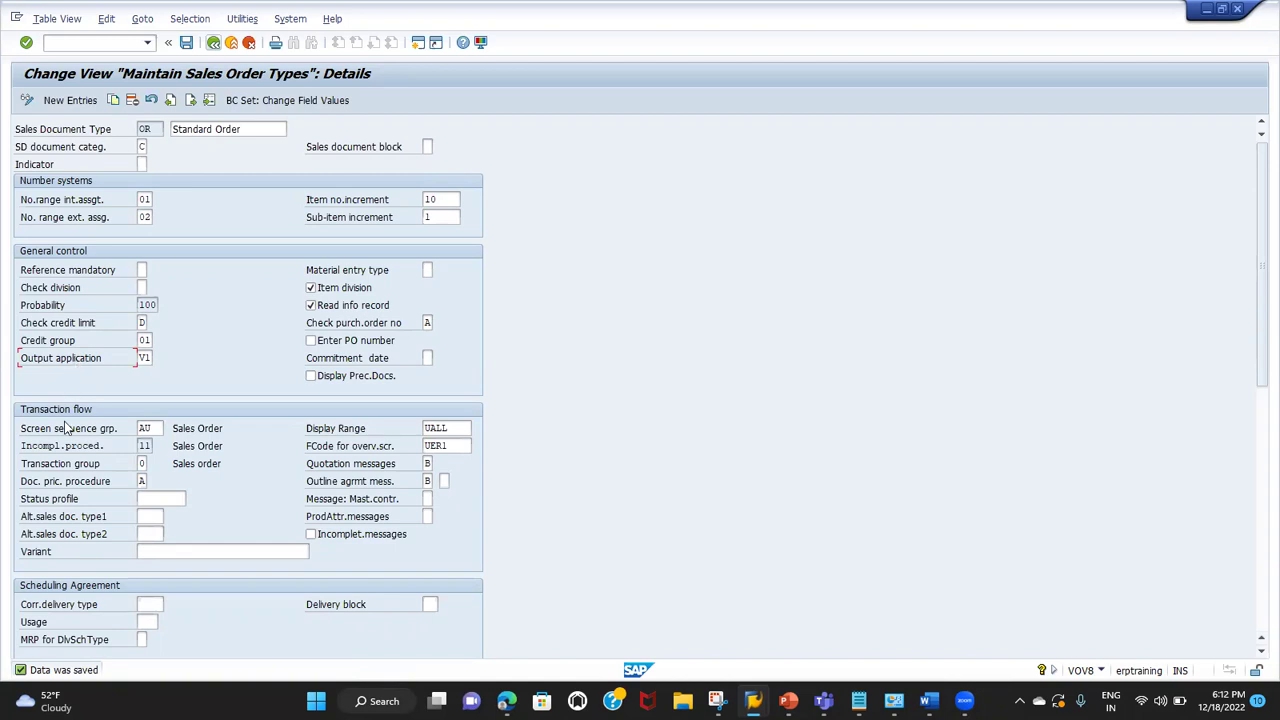
scroll(72, 470, "down", 1)
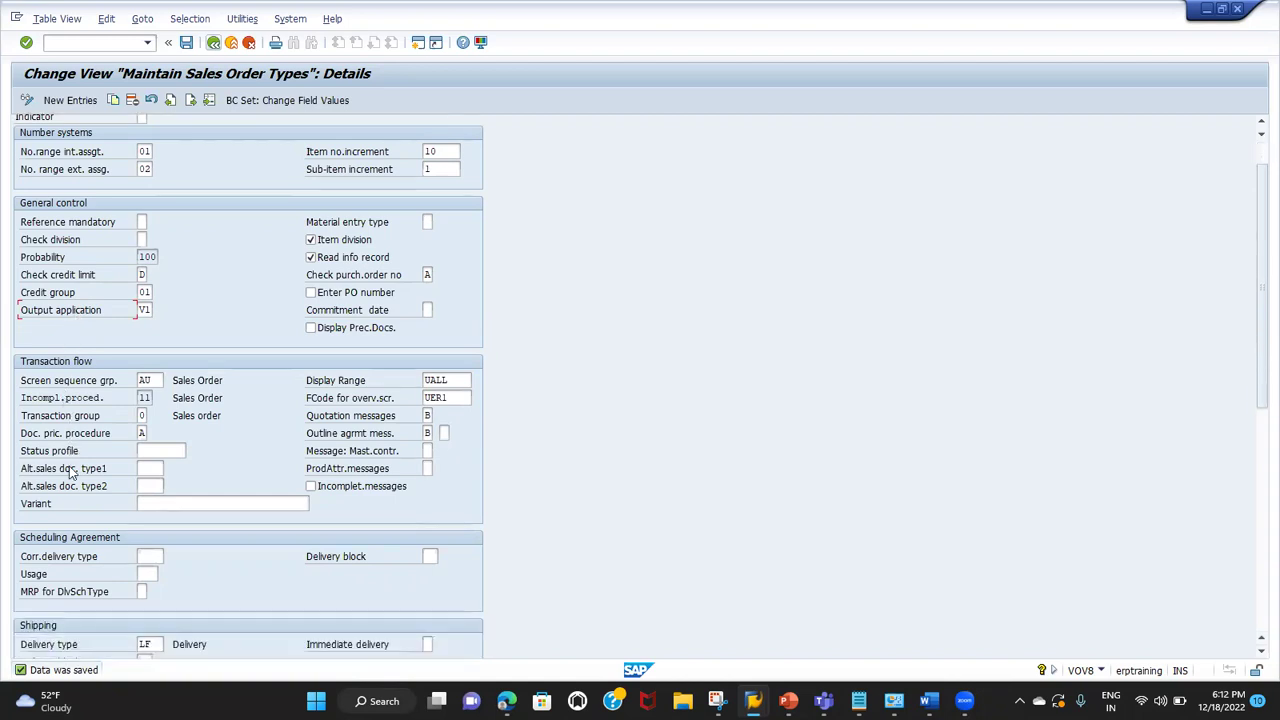
left_click(80, 437)
left_click(143, 435)
left_click(161, 452)
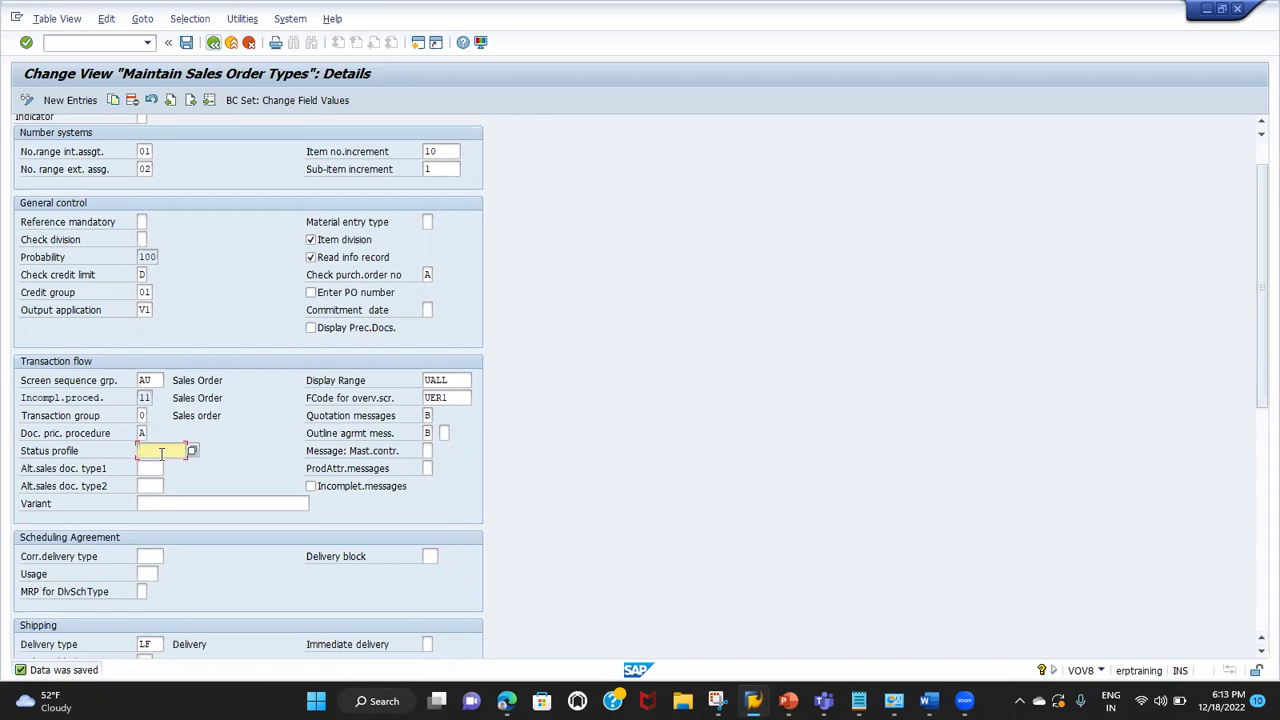
left_click(92, 439)
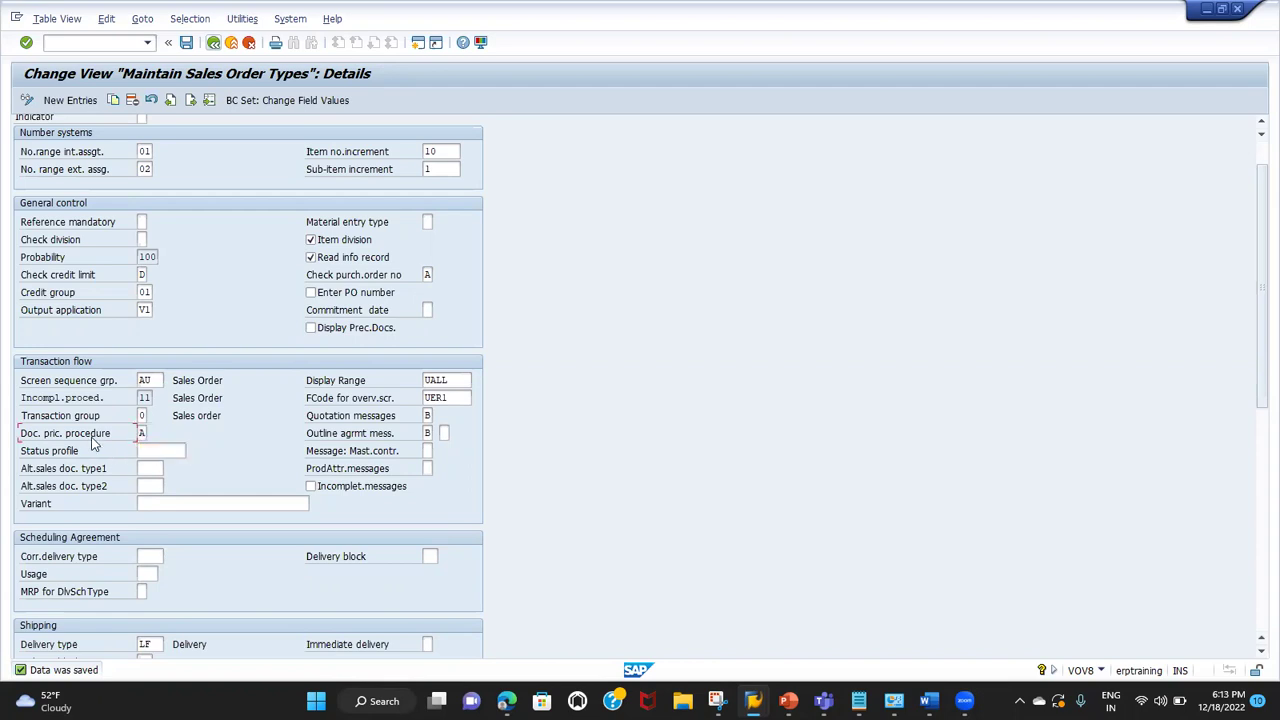
scroll(170, 450, "down", 2)
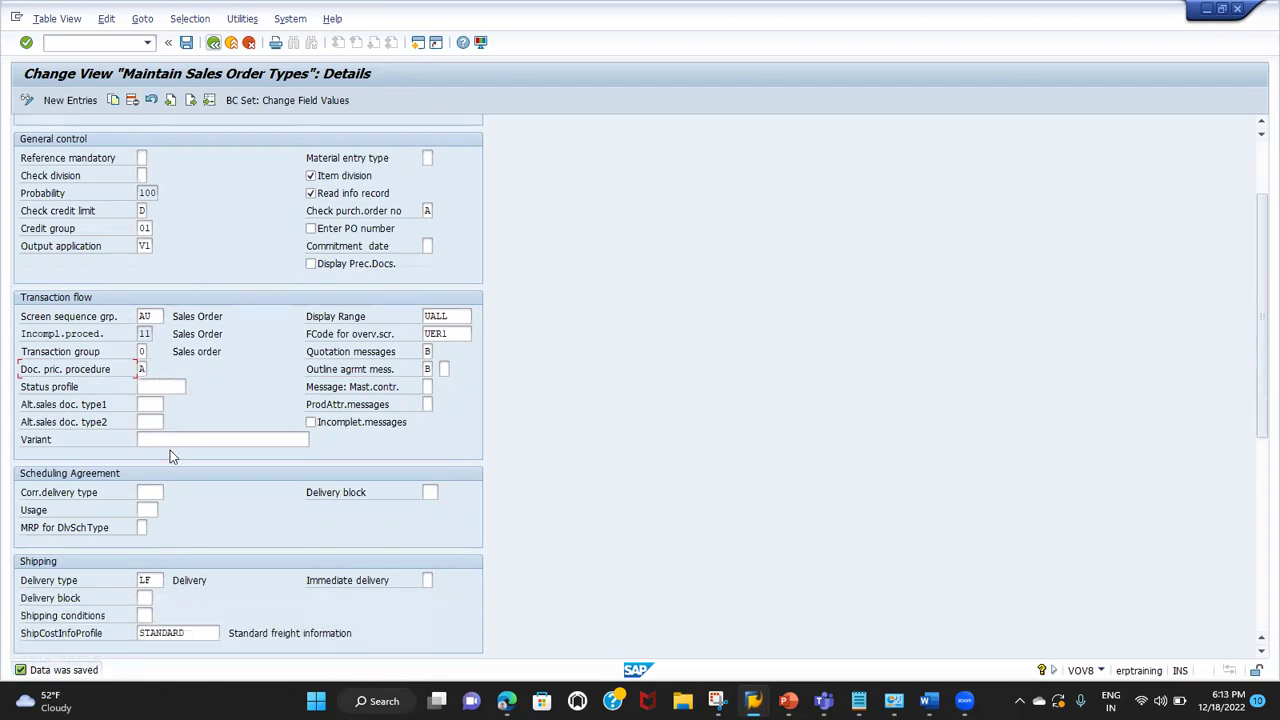
scroll(170, 455, "down", 4)
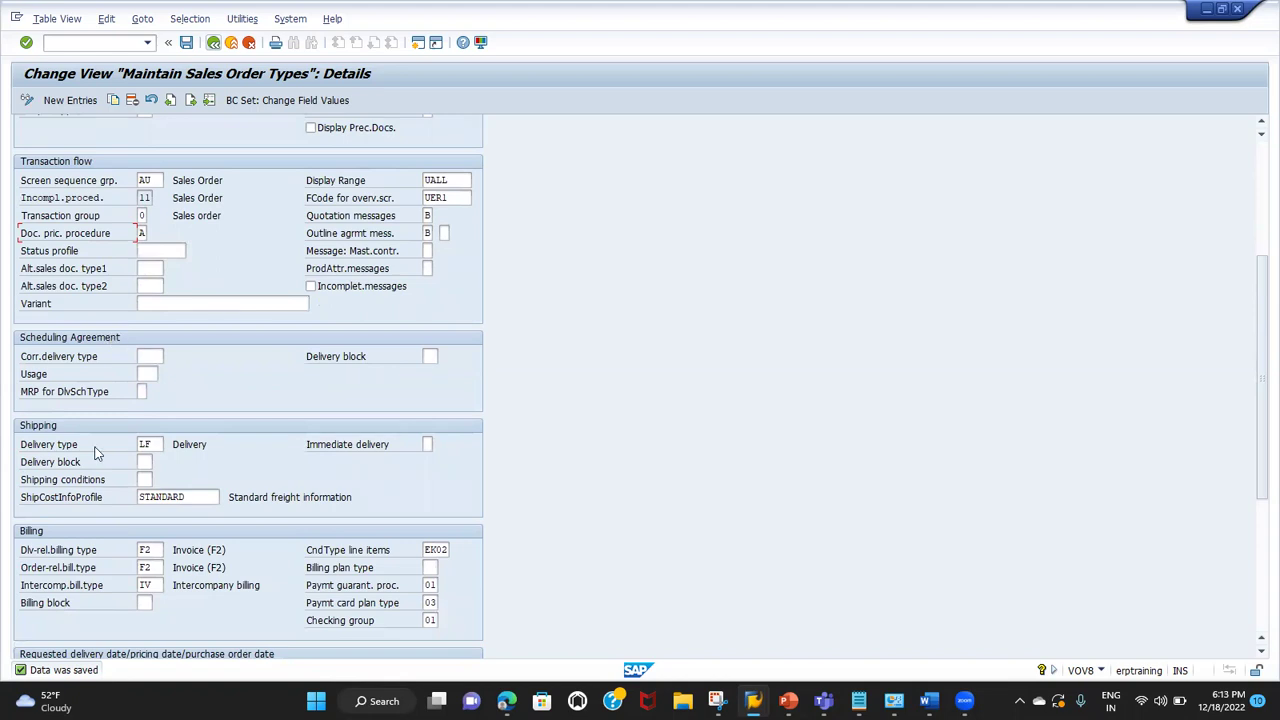
left_click(60, 448)
left_click(160, 443)
left_click(336, 452)
left_click(142, 462)
left_click(93, 484)
scroll(93, 483, "down", 5)
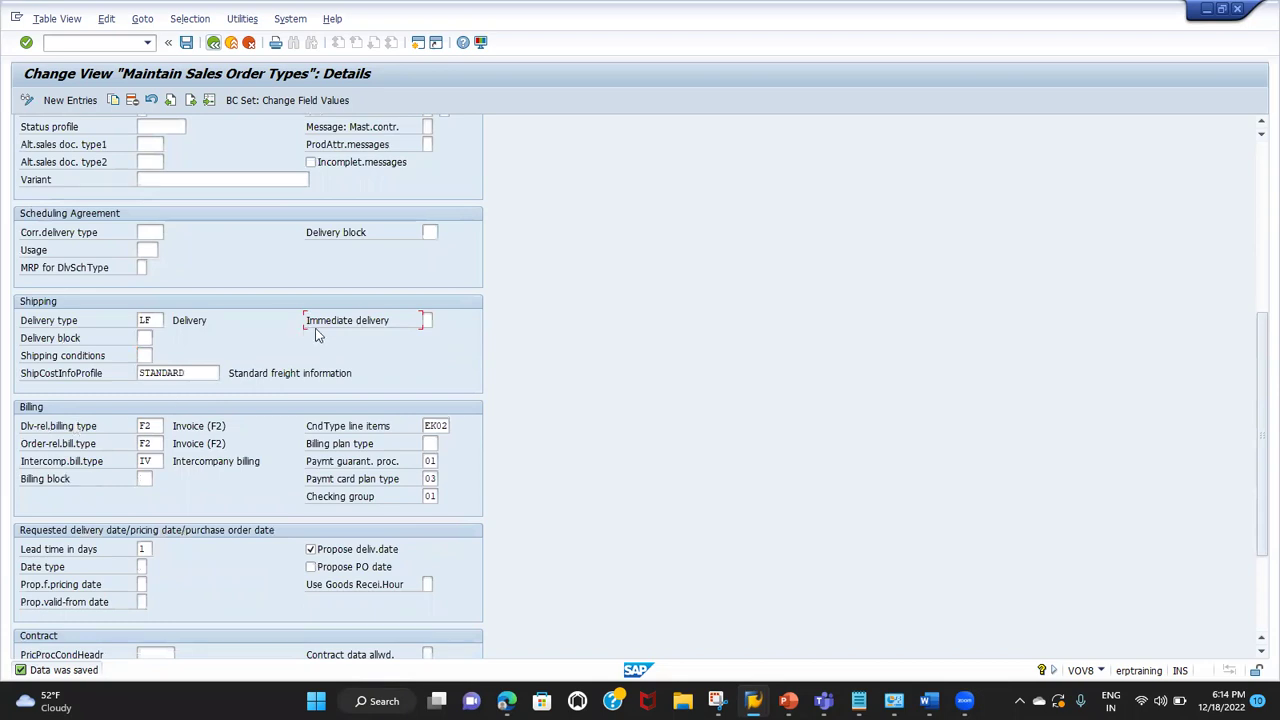
left_click(89, 362)
left_click(148, 424)
left_click(45, 449)
left_click(154, 443)
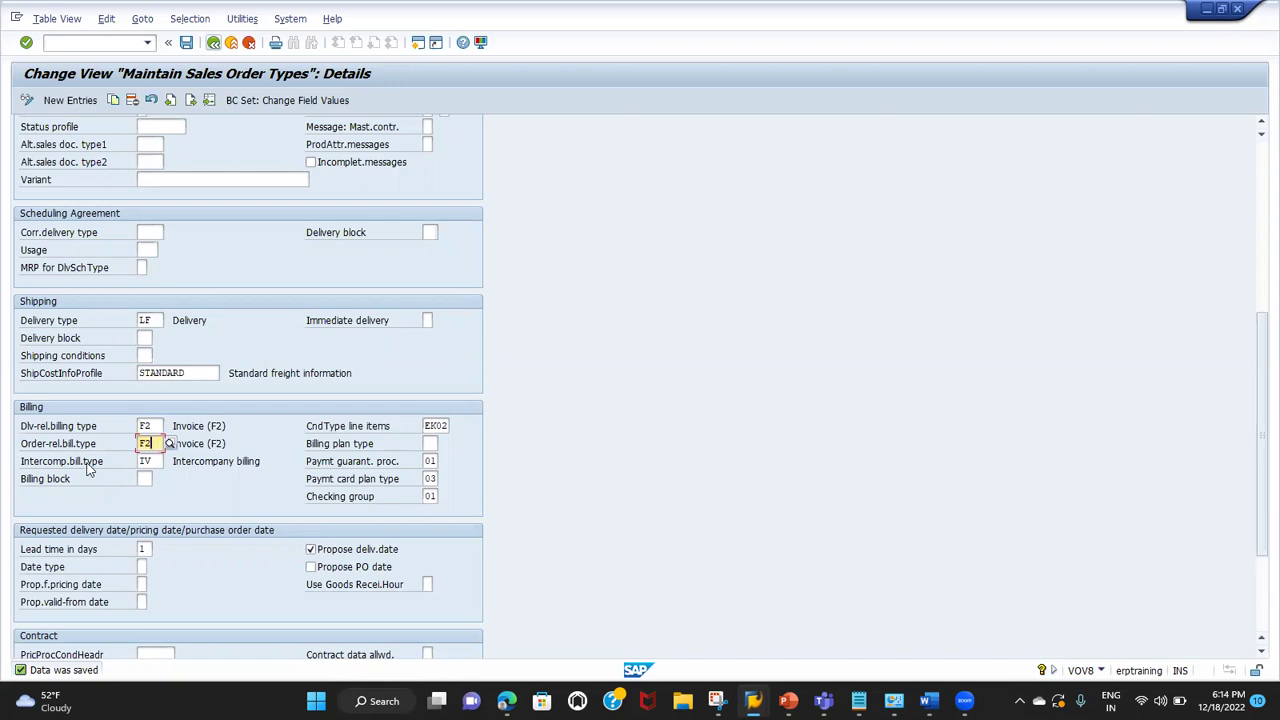
left_click(155, 461)
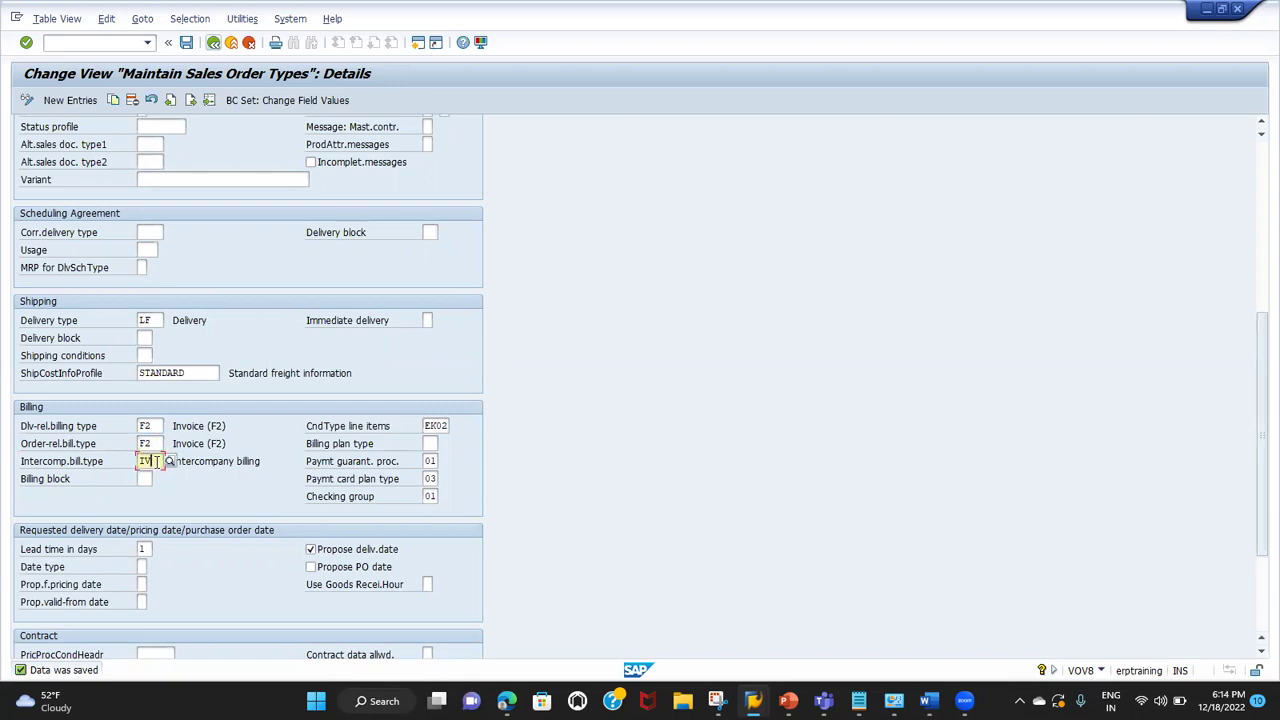
left_click(58, 482)
left_click(151, 443)
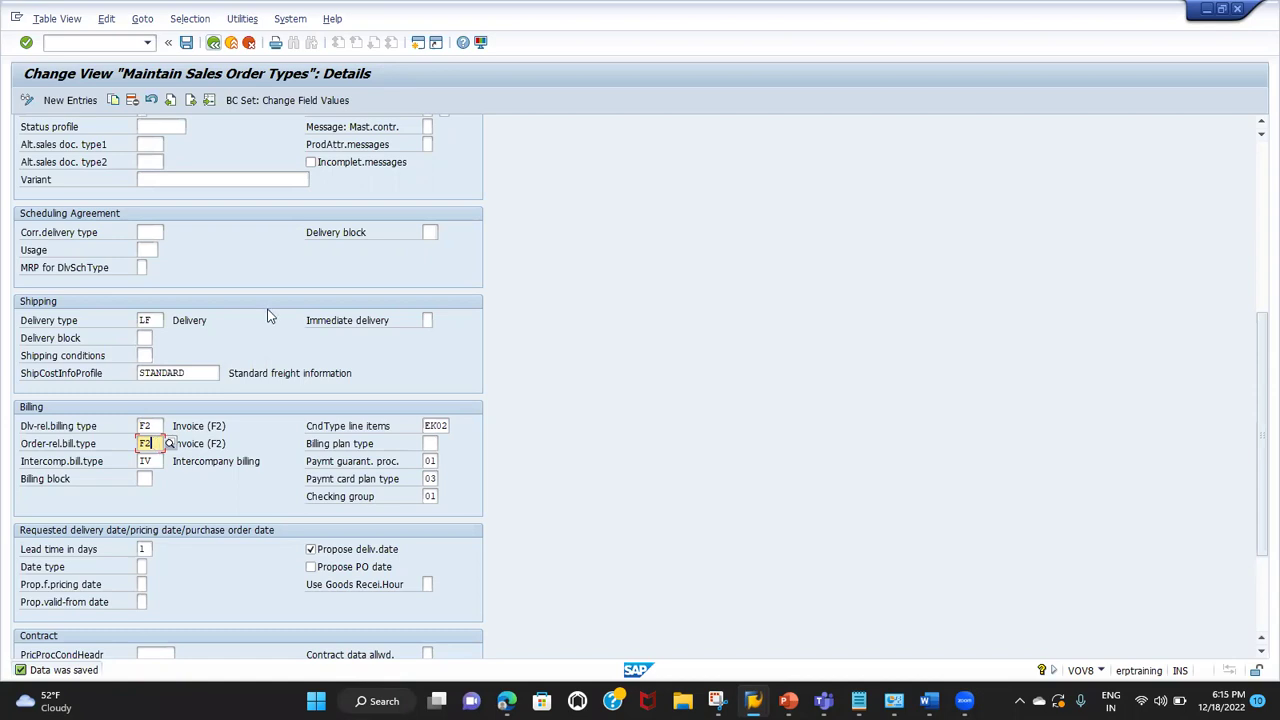
scroll(268, 316, "up", 3)
scroll(268, 313, "up", 9)
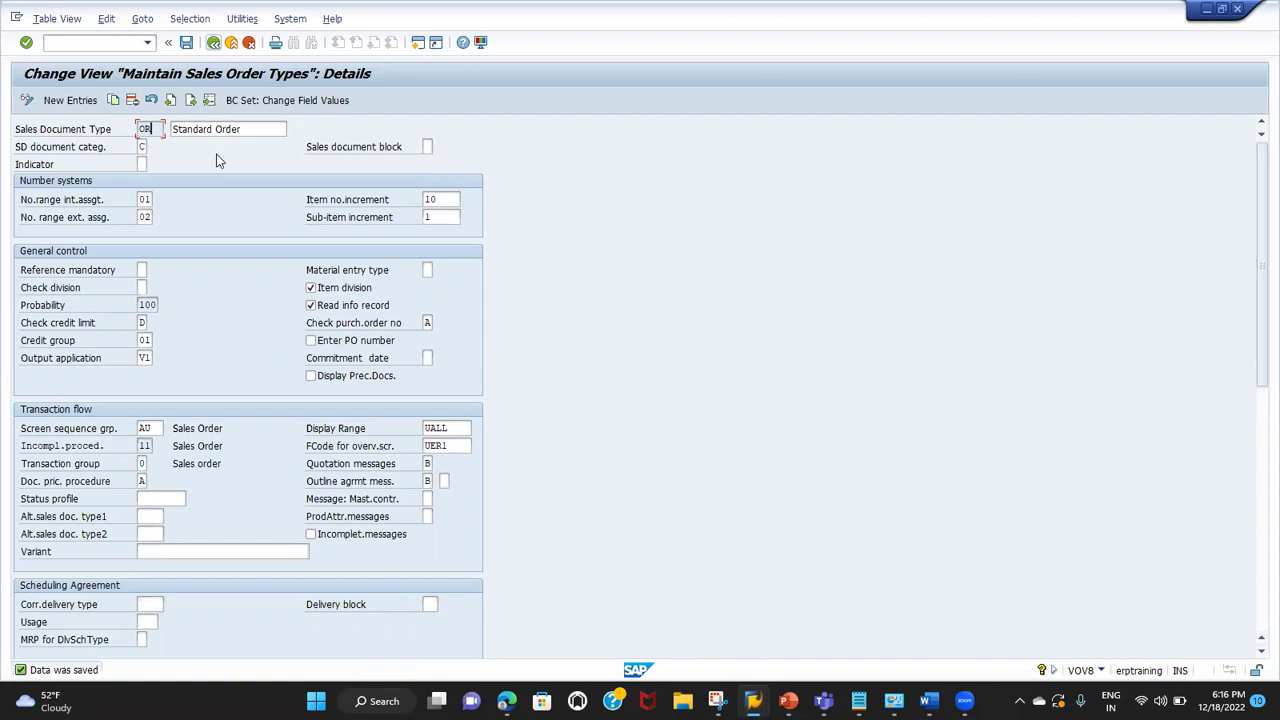
left_click(429, 146)
scroll(318, 340, "down", 5)
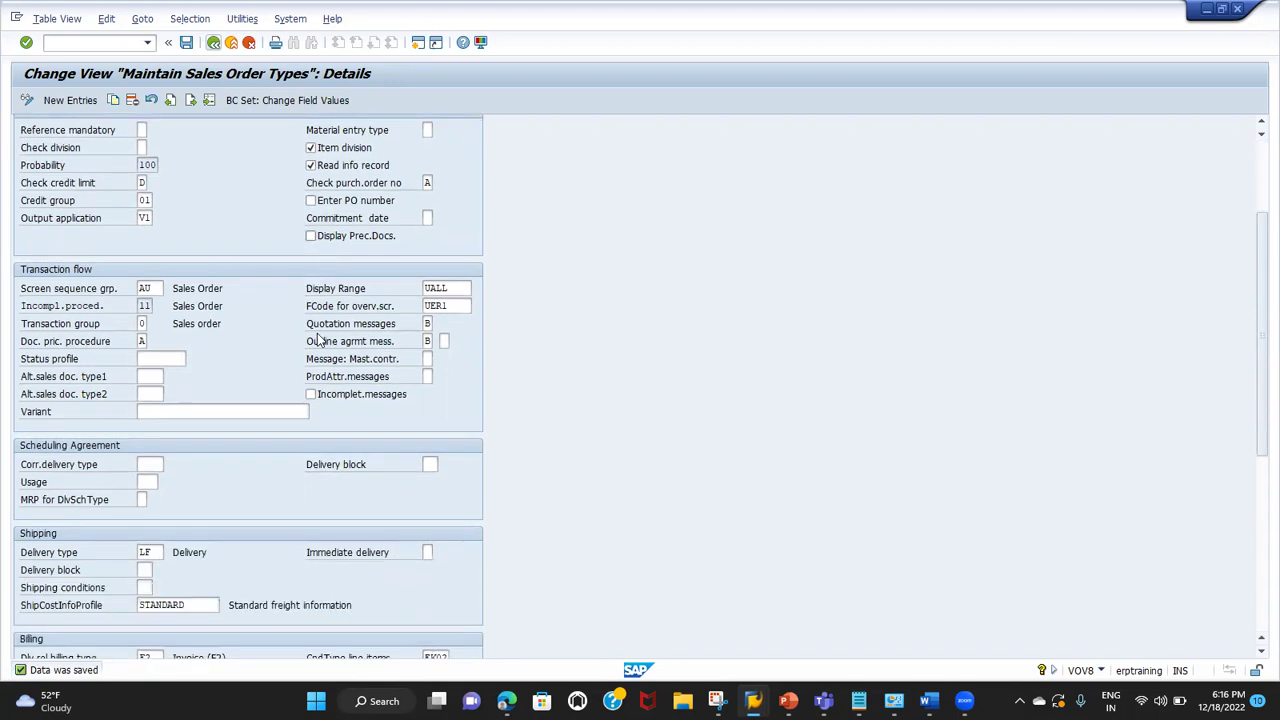
scroll(317, 340, "down", 2)
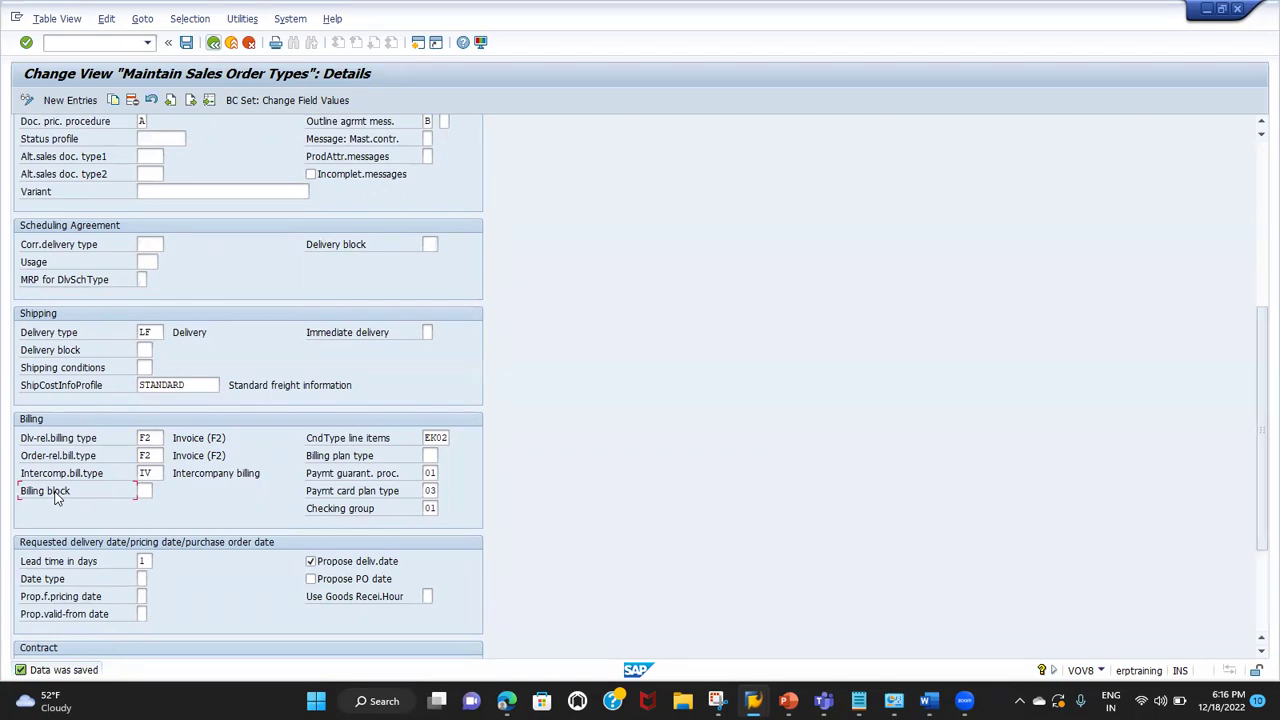
left_click(145, 490)
scroll(182, 481, "down", 1)
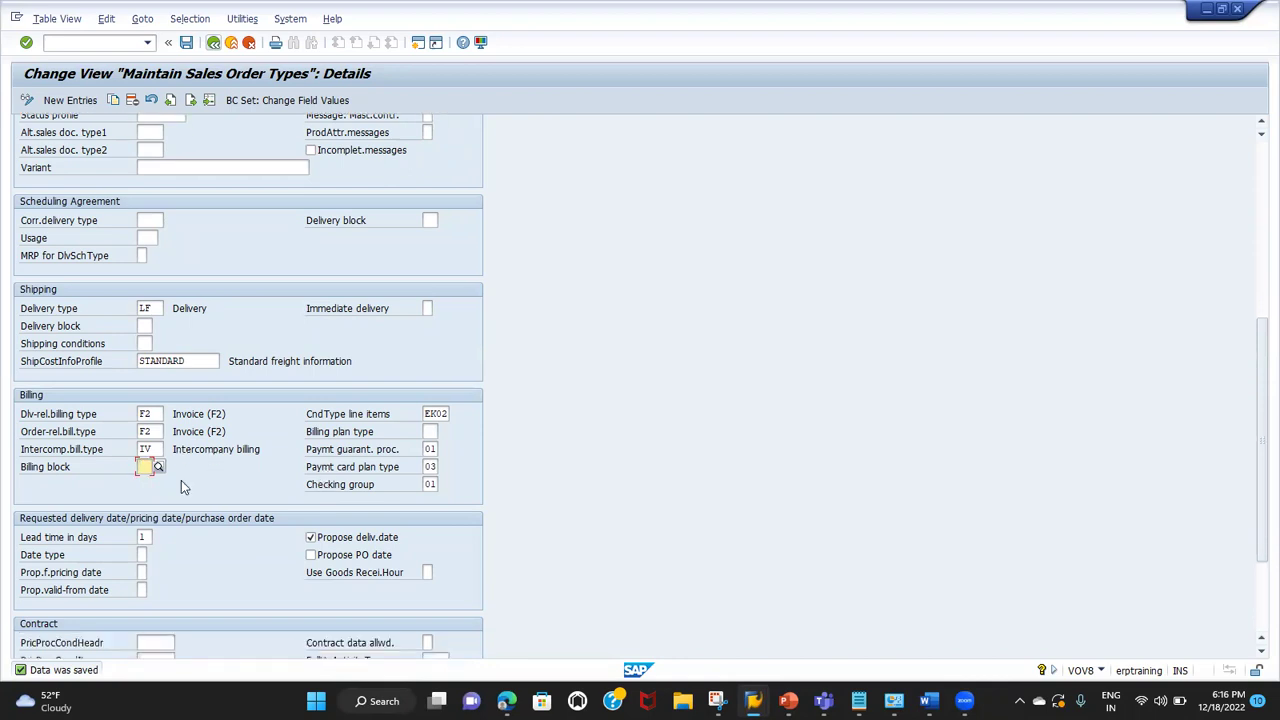
left_click(85, 545)
left_click(145, 537)
Step: Review the OR order type details, including the immediate delivery setting, then switch to the Google Sheets notes
scroll(80, 622, "down", 1)
scroll(80, 622, "down", 2)
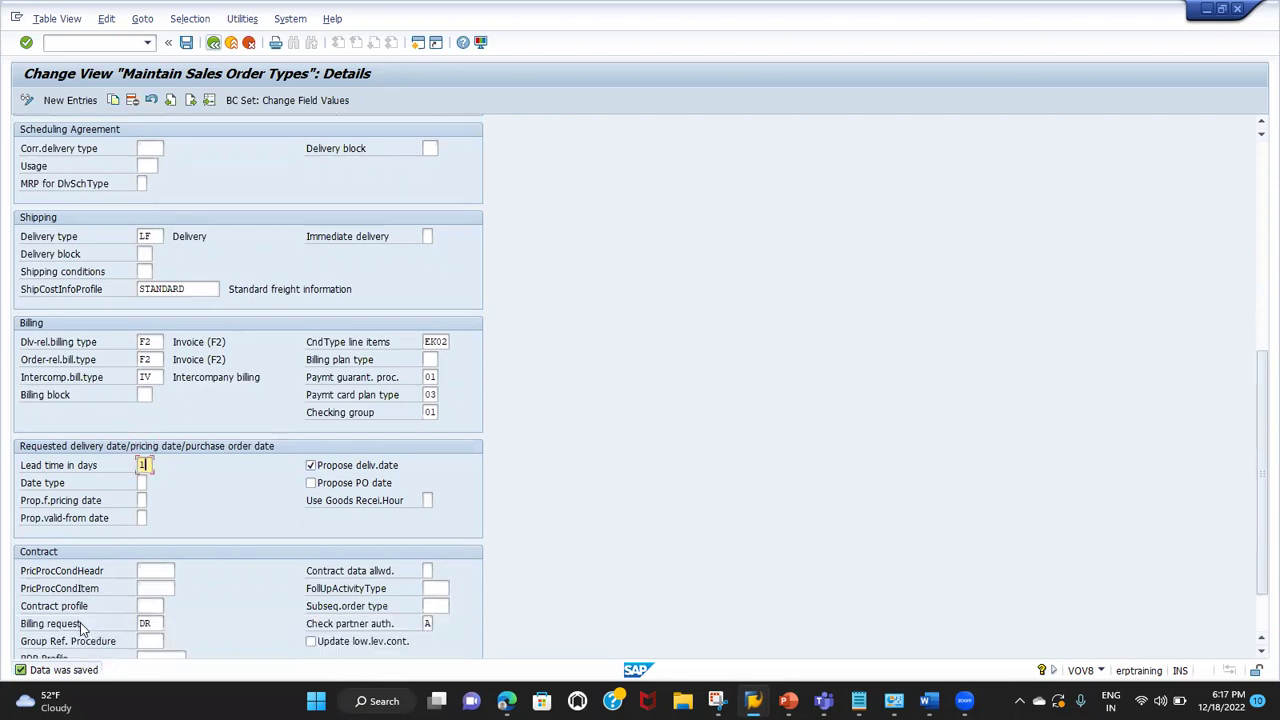
scroll(83, 628, "up", 6)
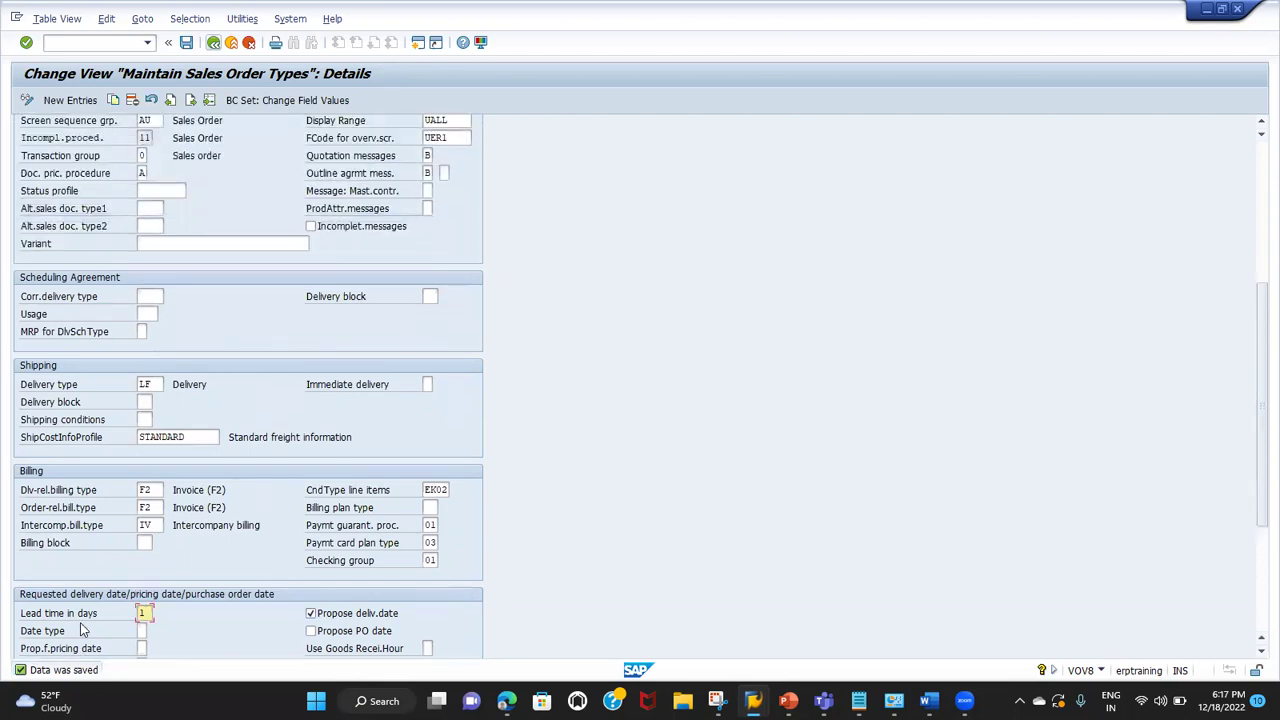
scroll(83, 628, "up", 12)
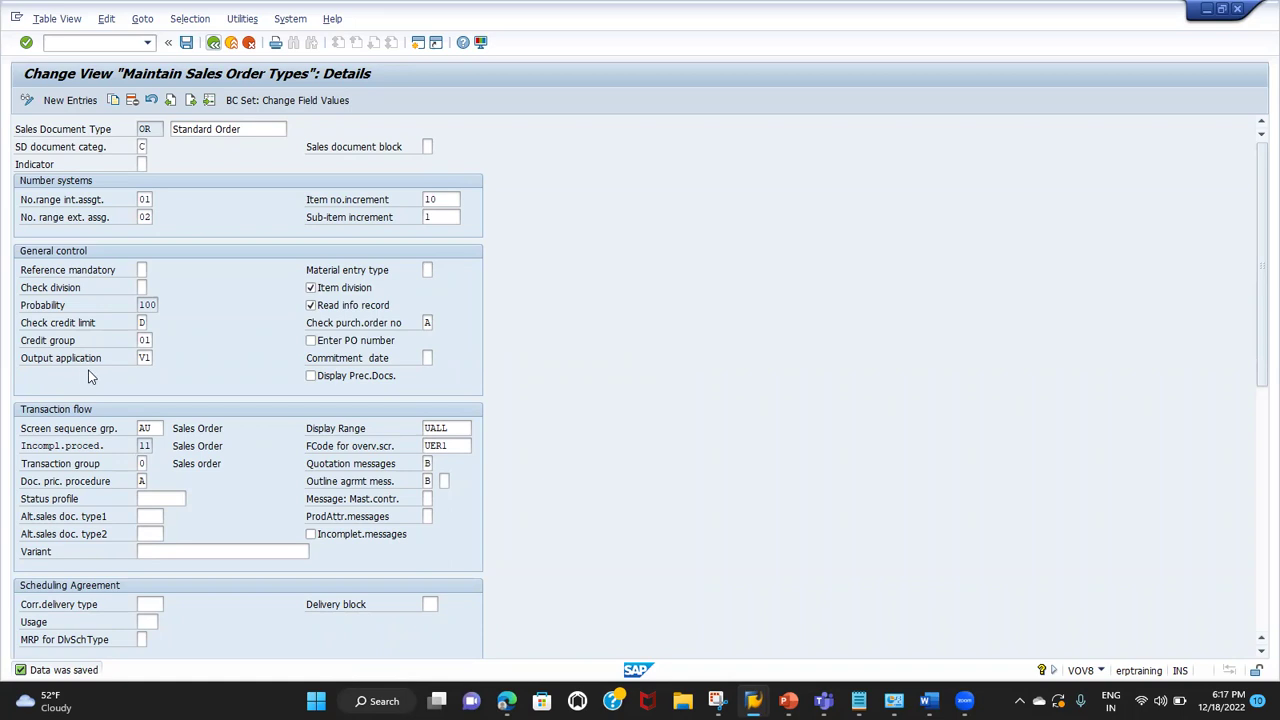
scroll(88, 376, "down", 5)
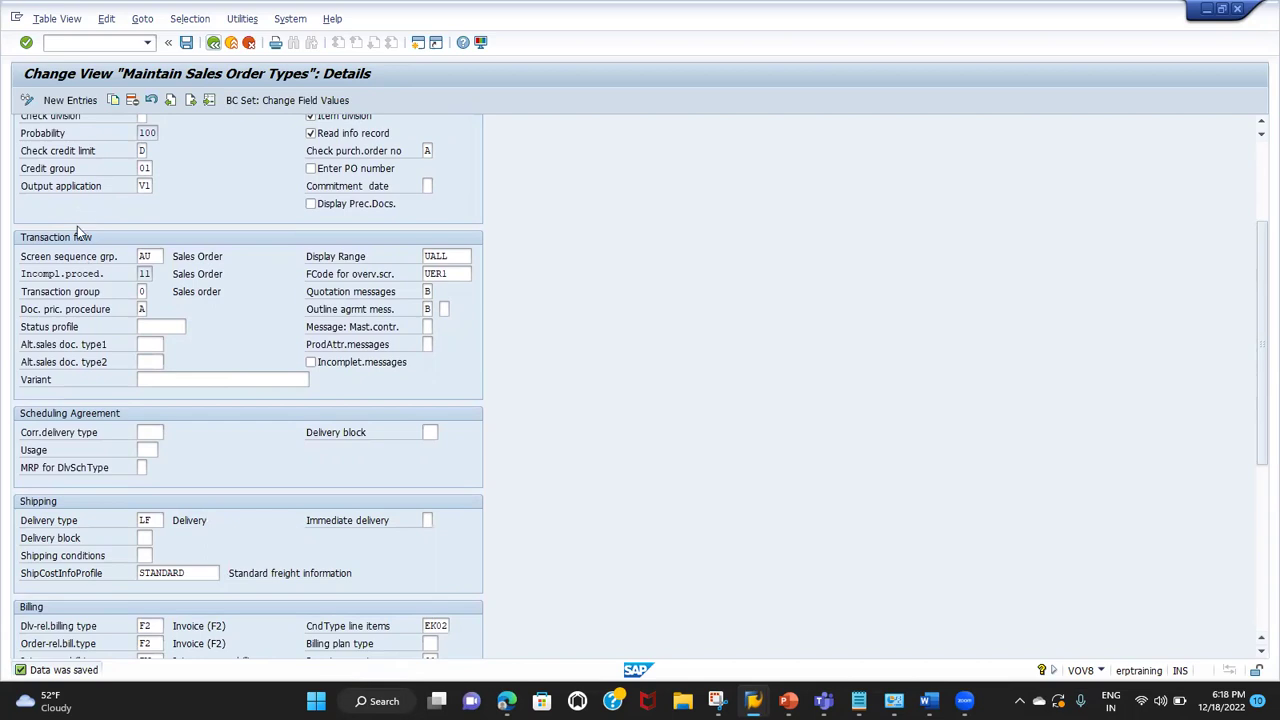
scroll(74, 432, "down", 3)
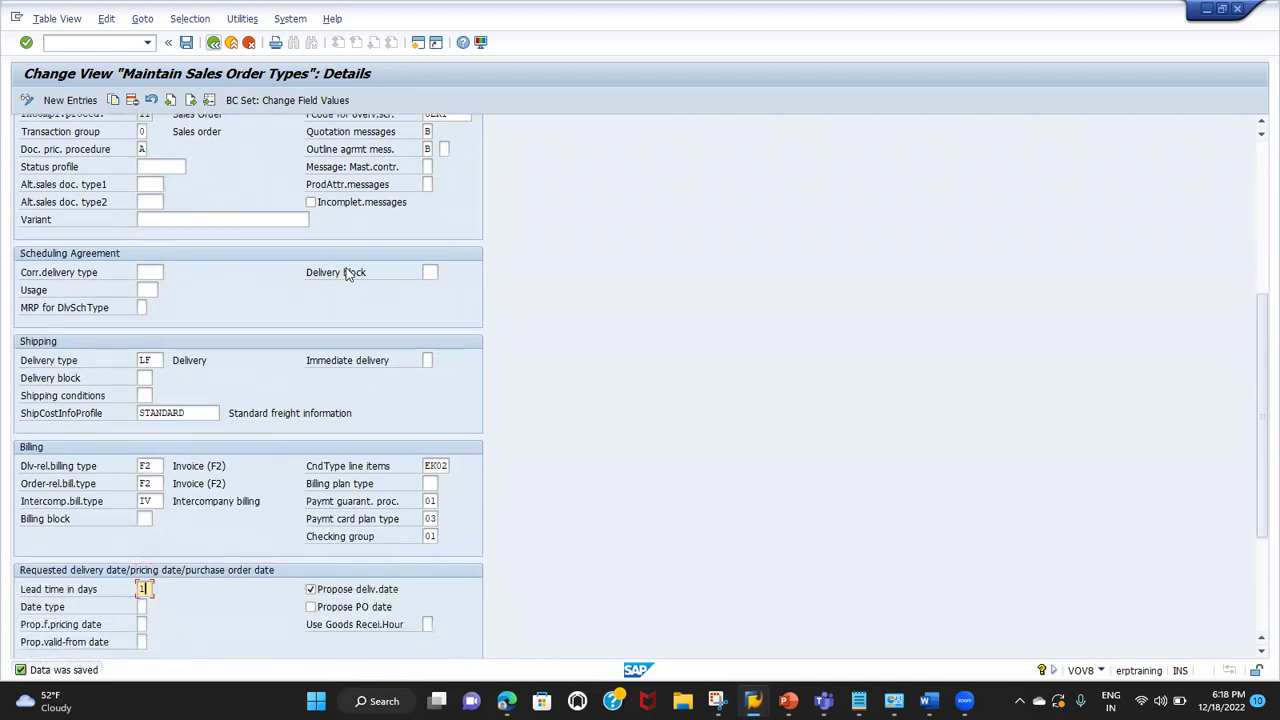
left_click(363, 361)
scroll(90, 550, "down", 3)
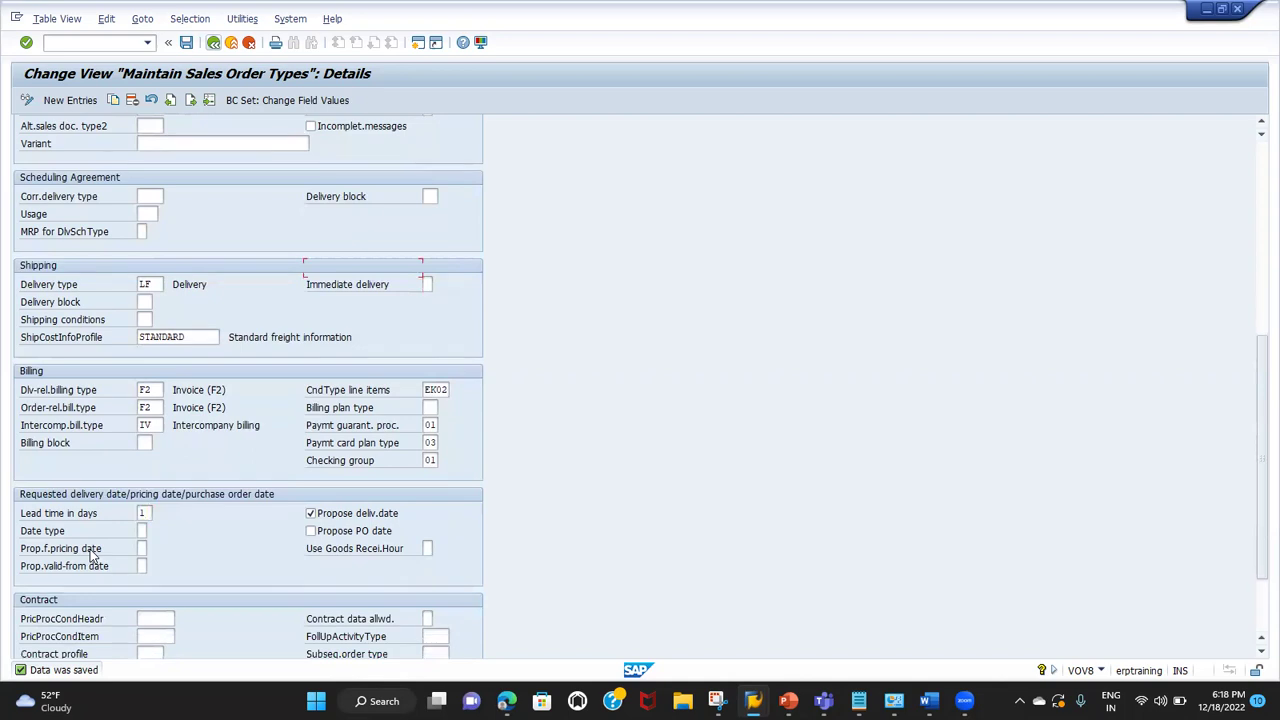
scroll(90, 552, "down", 3)
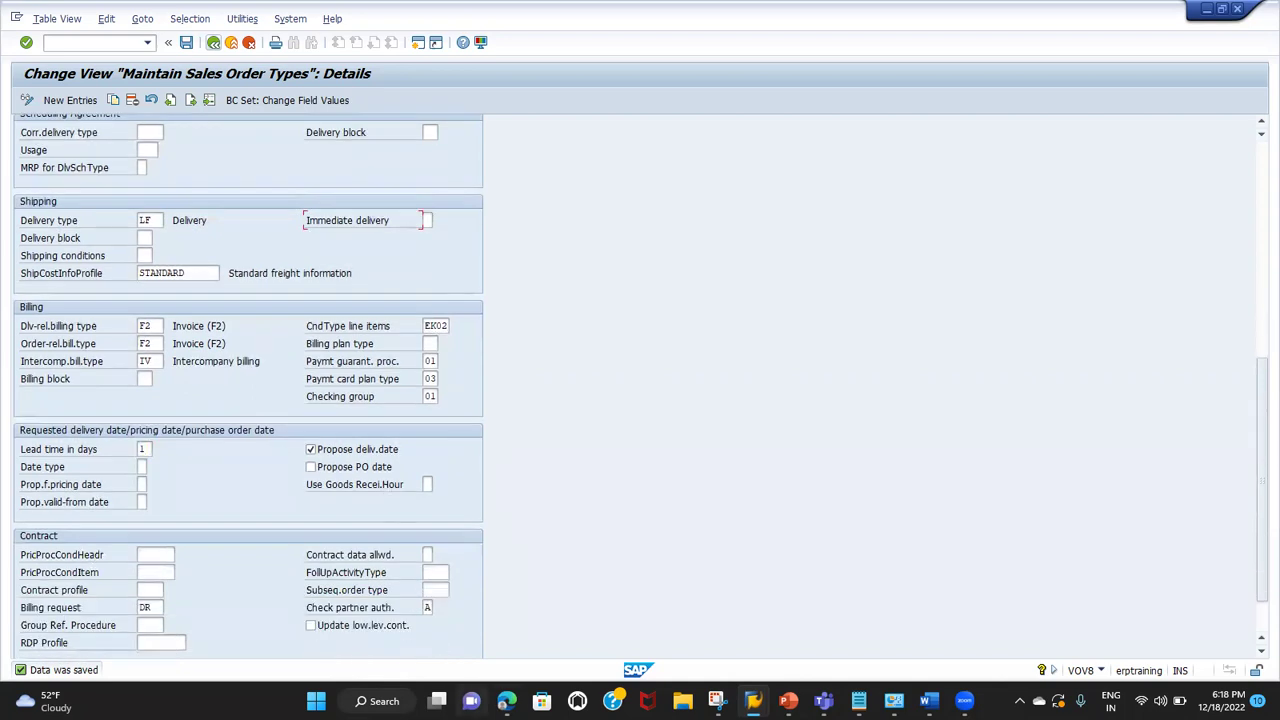
left_click(507, 701)
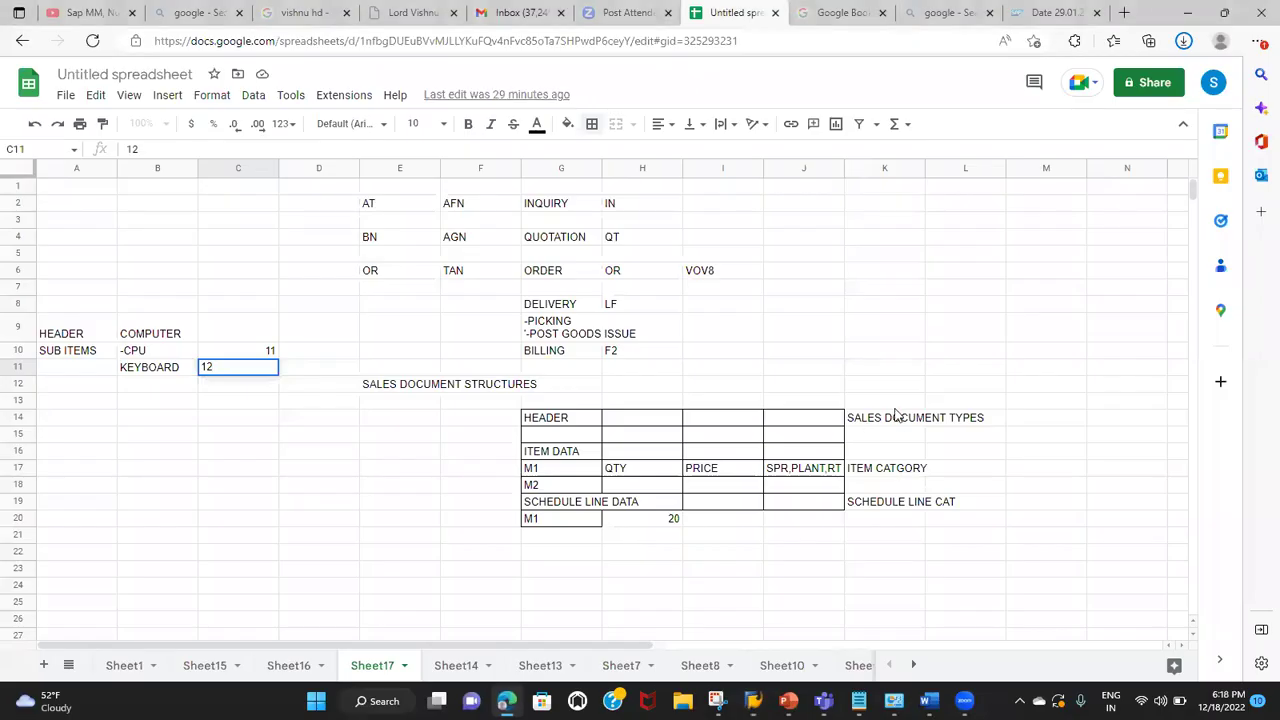
left_click(897, 423)
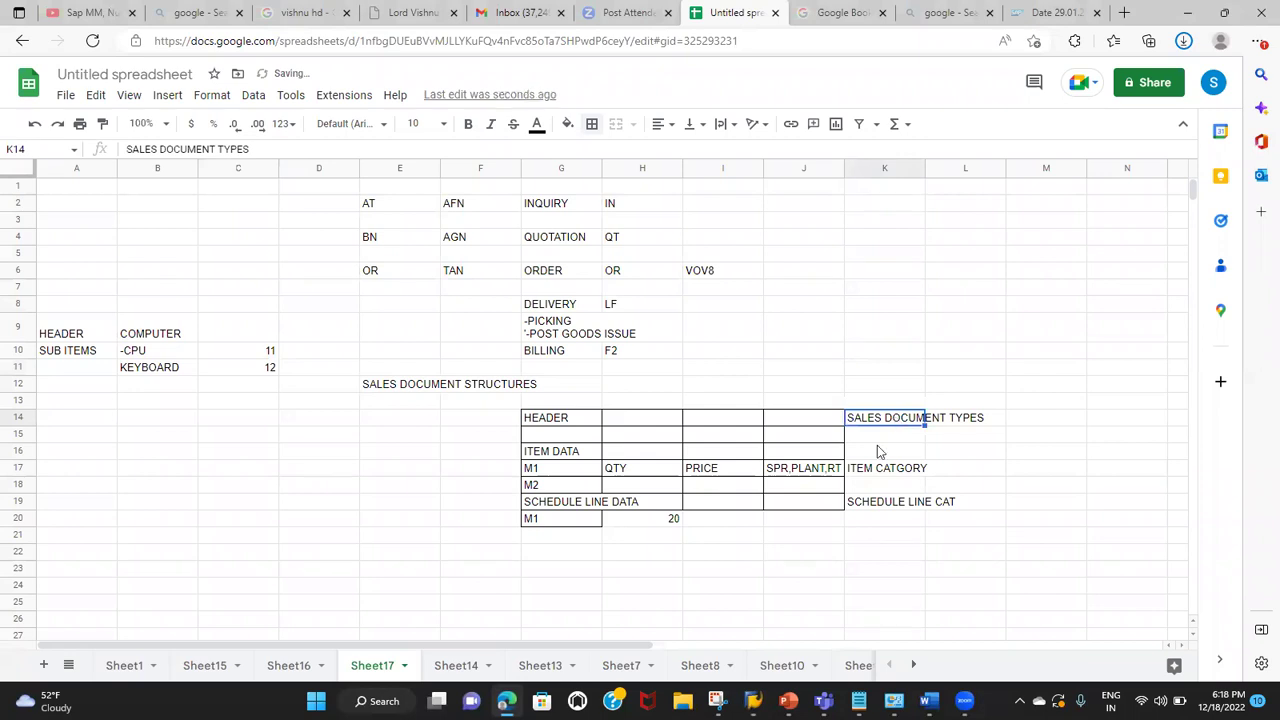
left_click(866, 472)
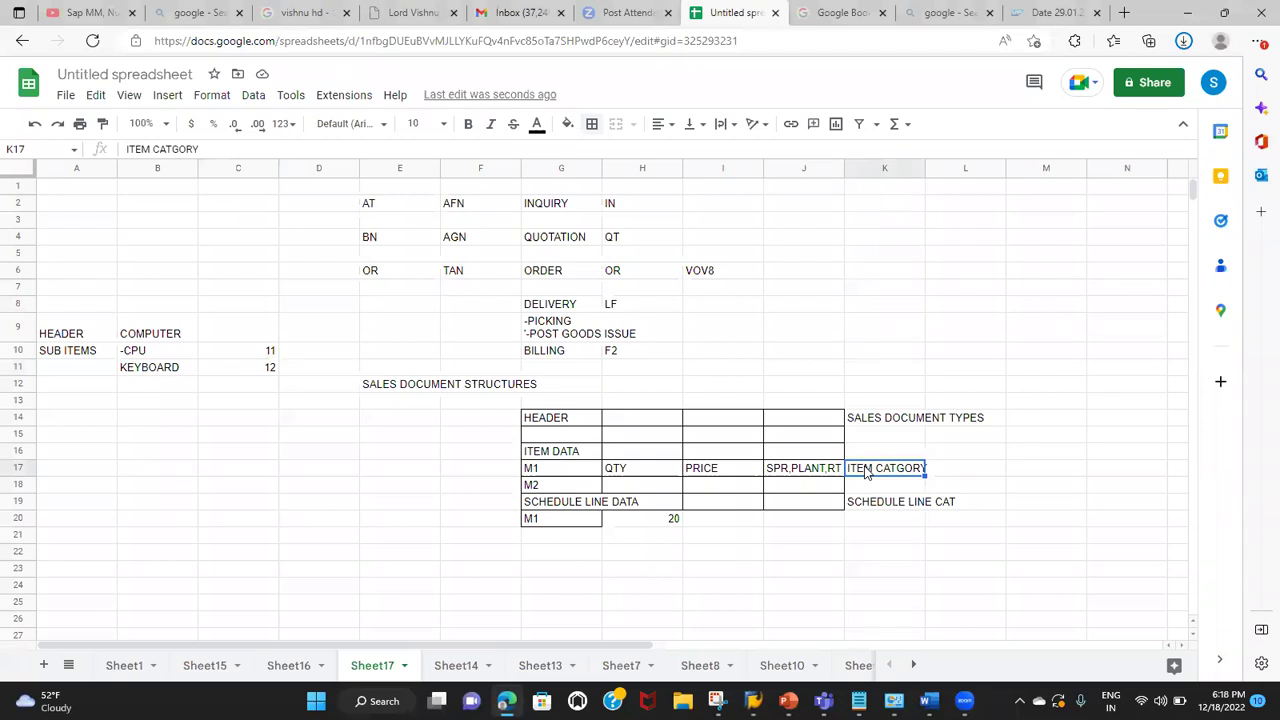
left_click(561, 457)
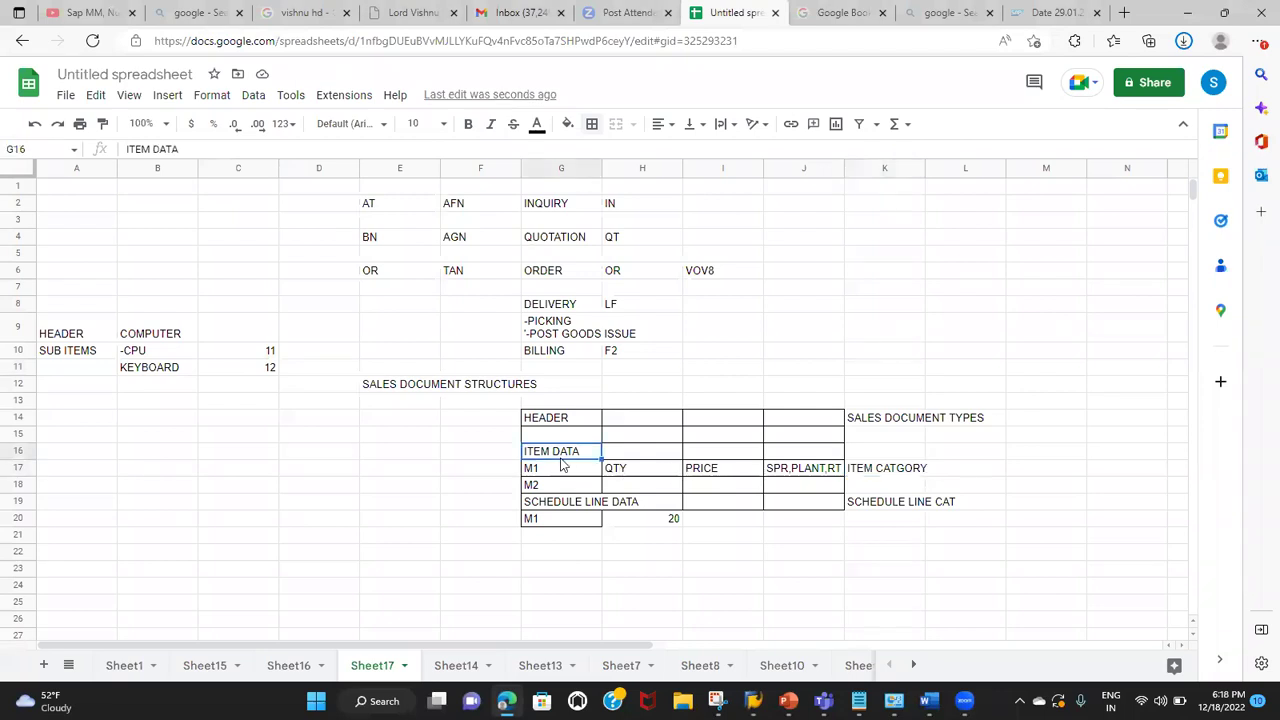
left_click(879, 505)
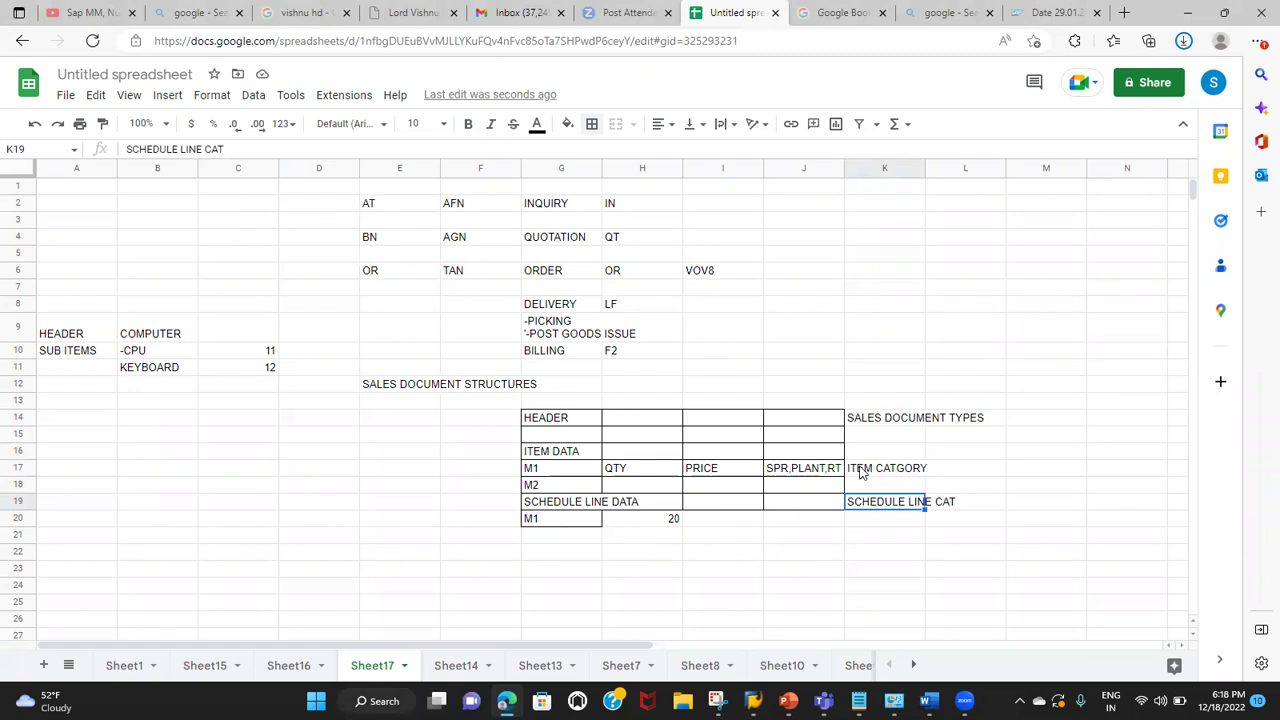
left_click(860, 473)
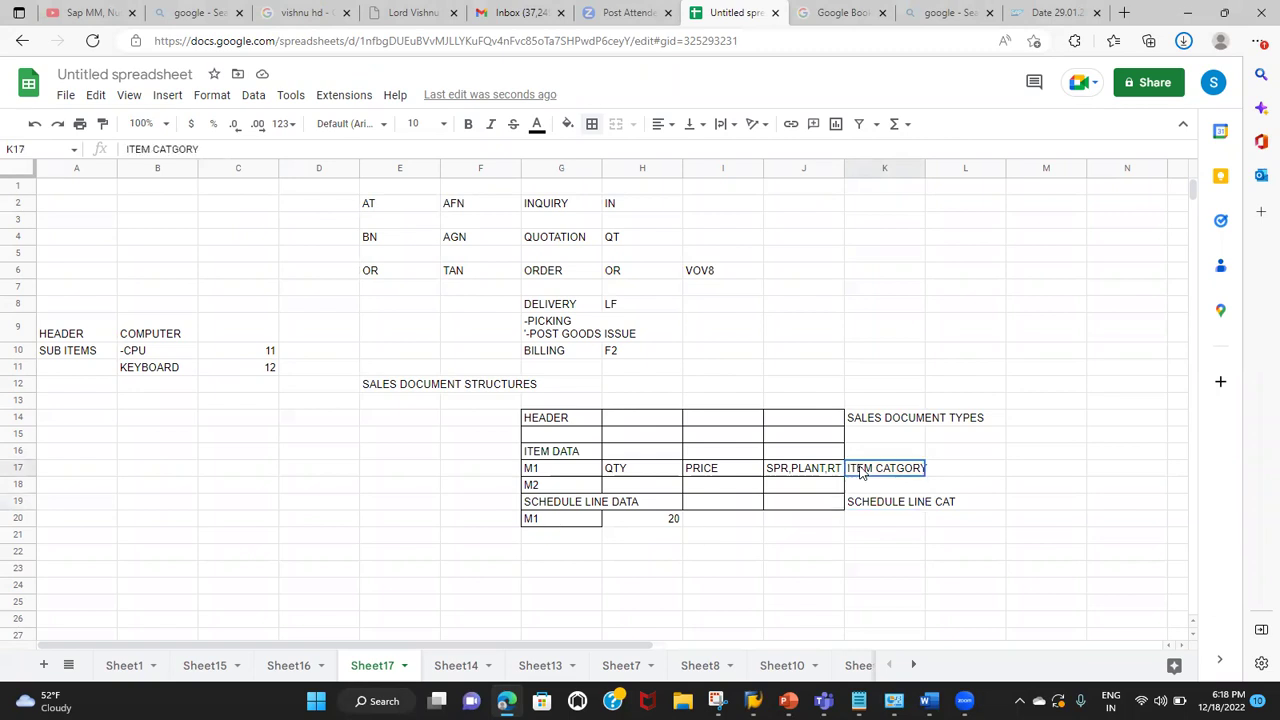